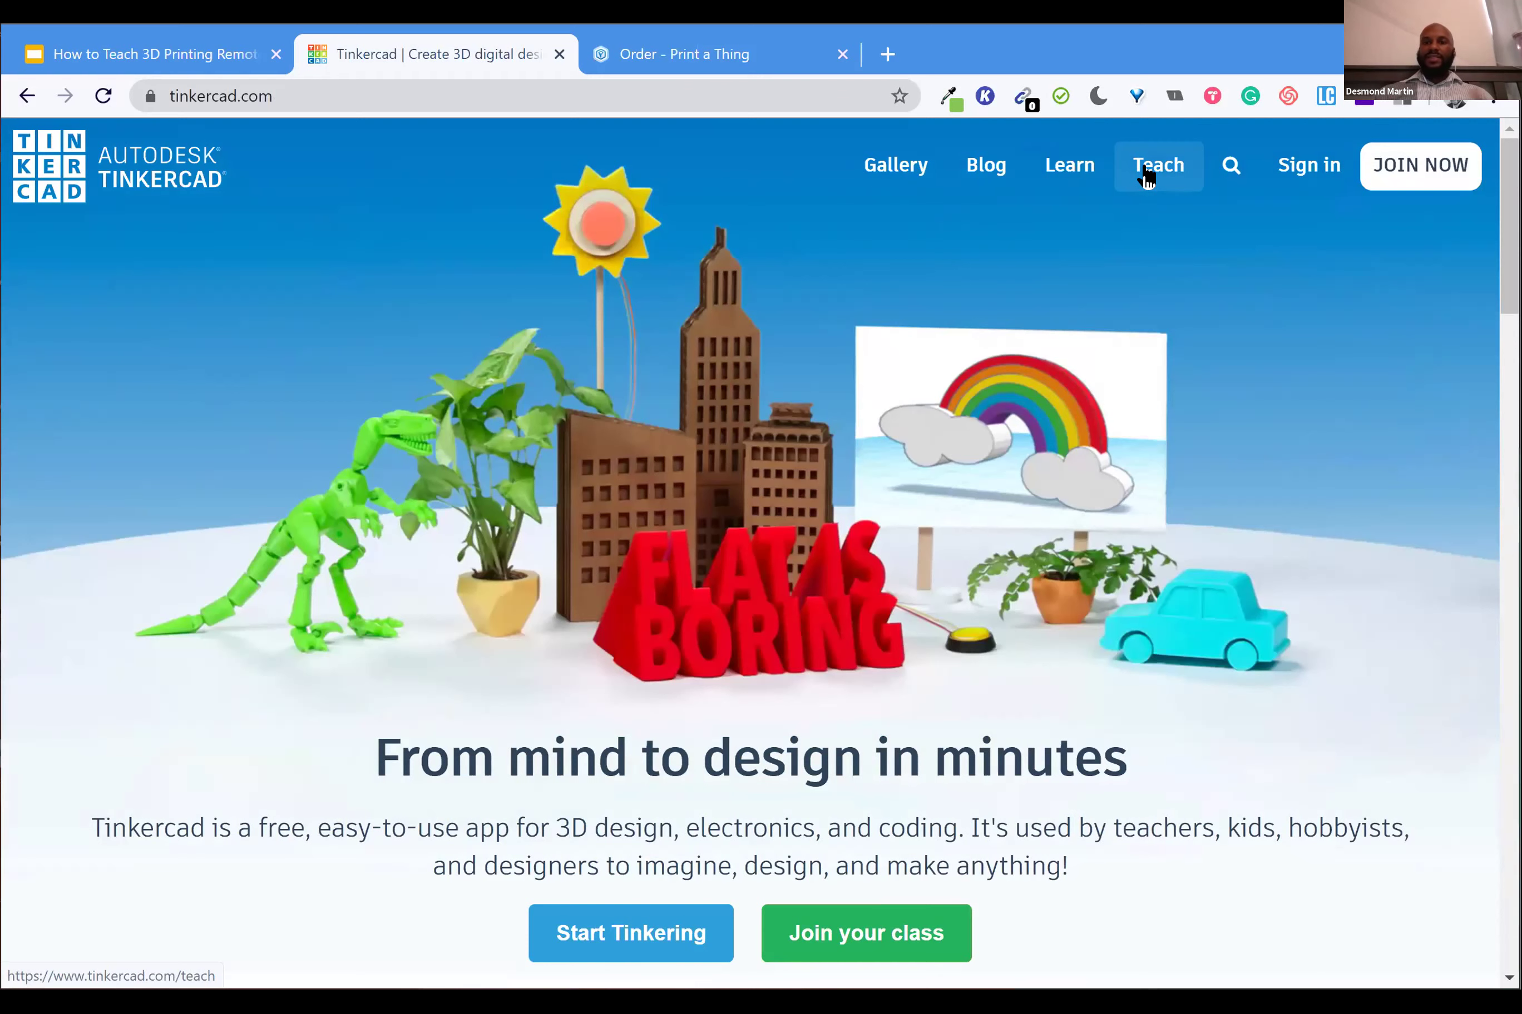
Open the Teach page and look over its introduction for teachers
left_click(1146, 175)
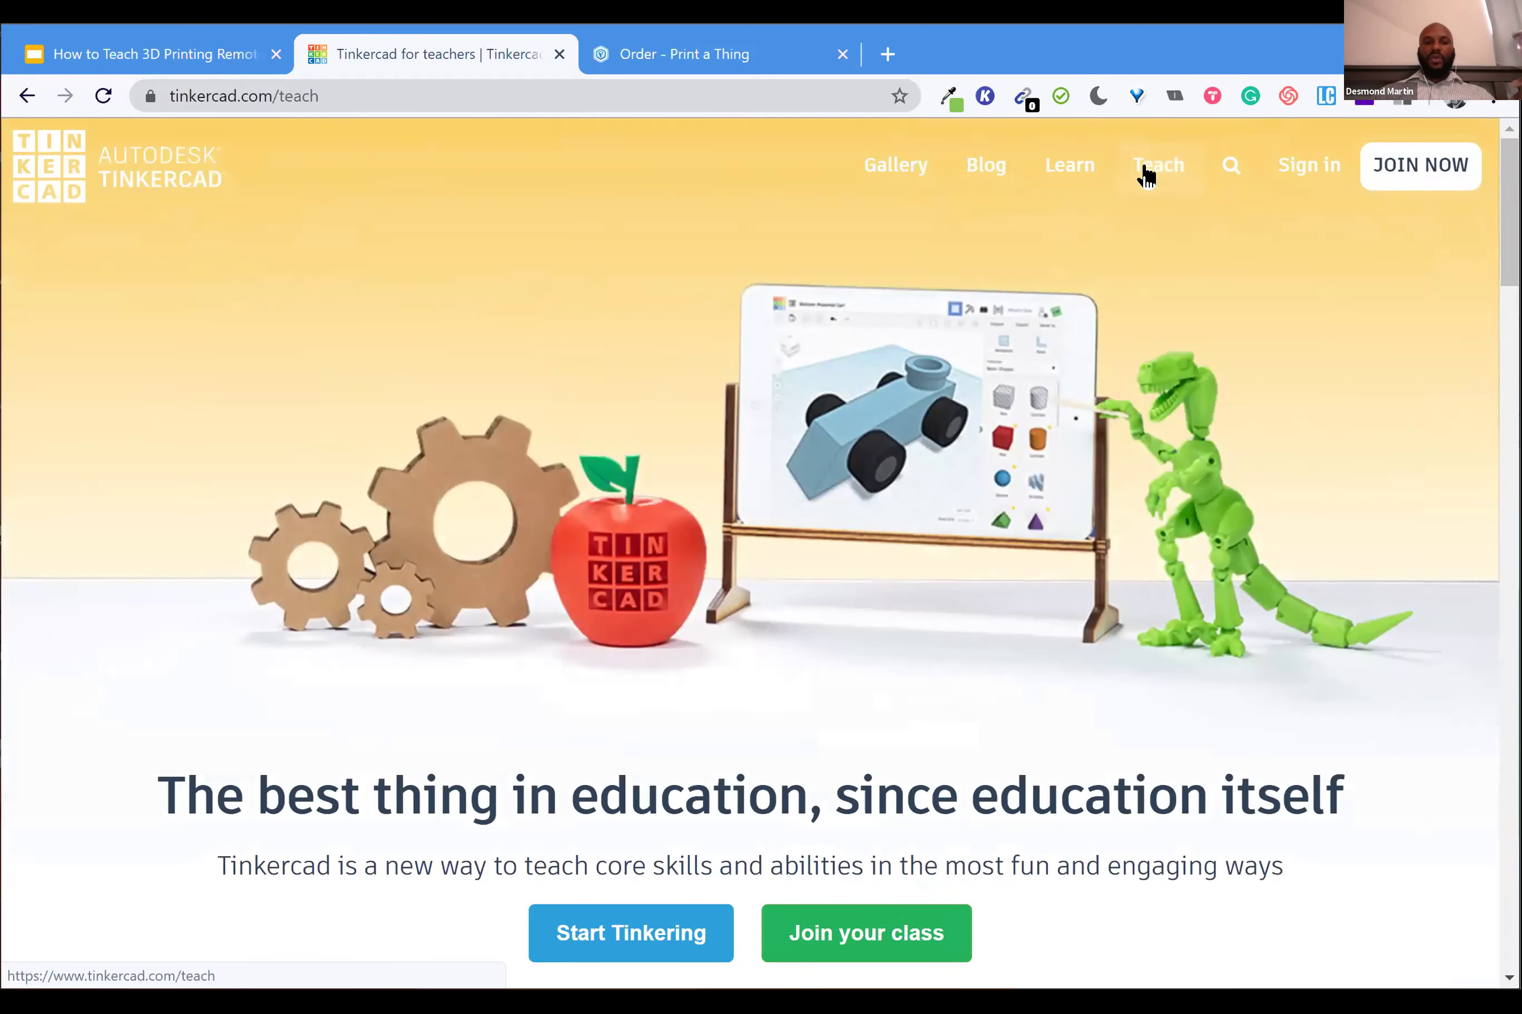
scroll(1146, 175, "down", 3)
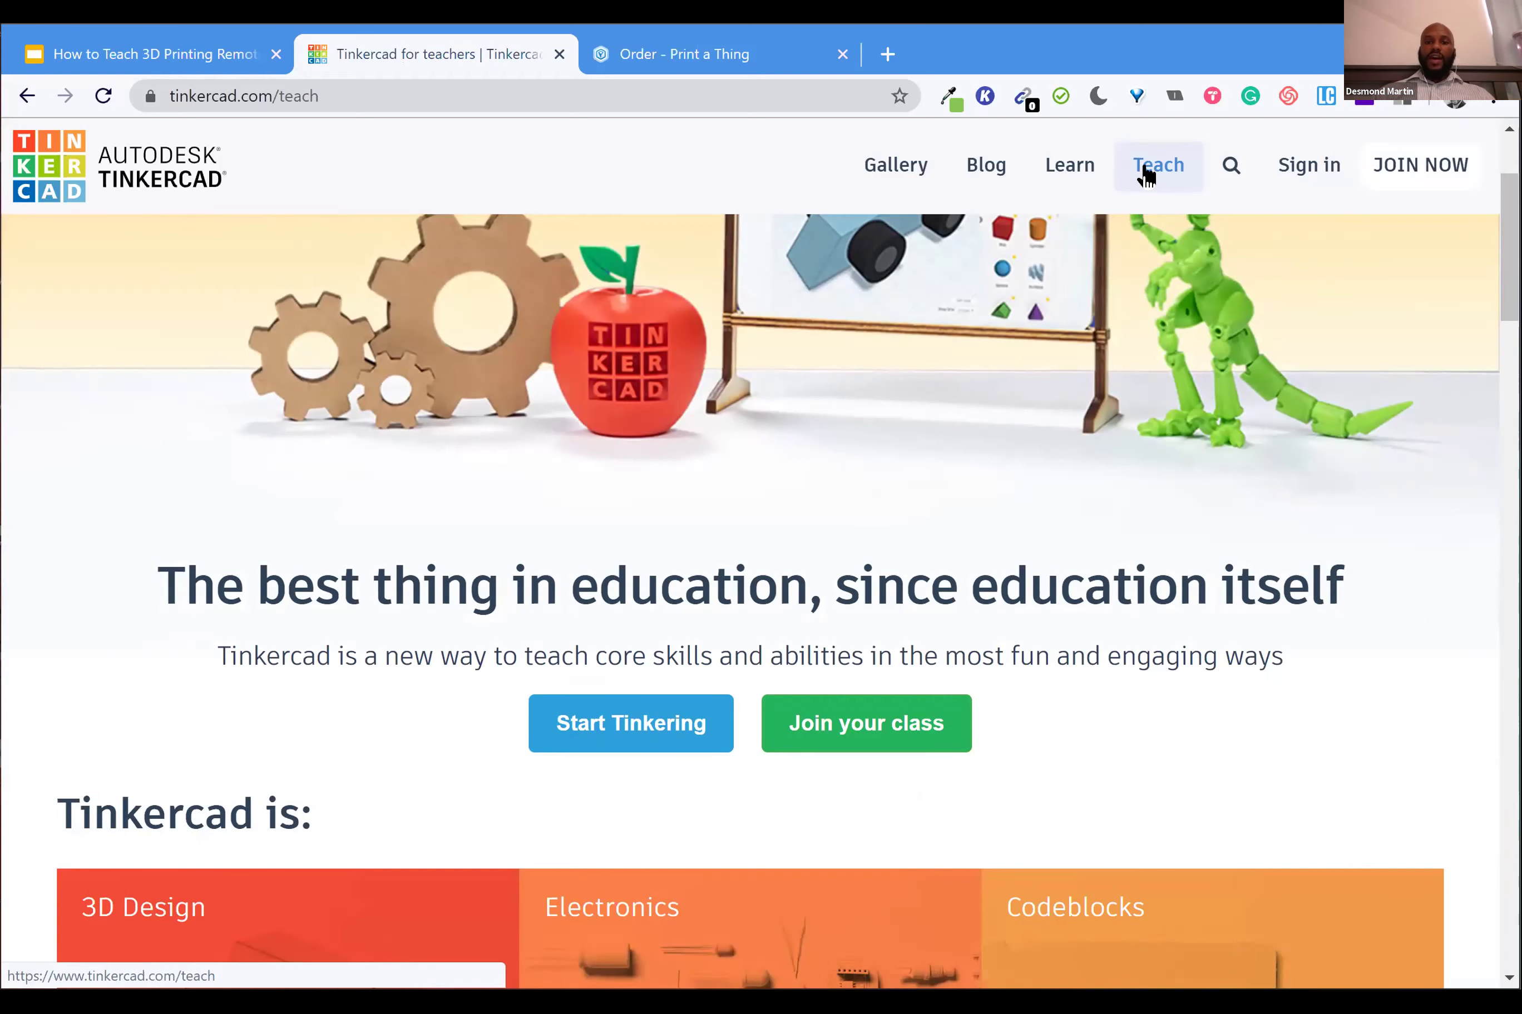
scroll(1144, 175, "down", 3)
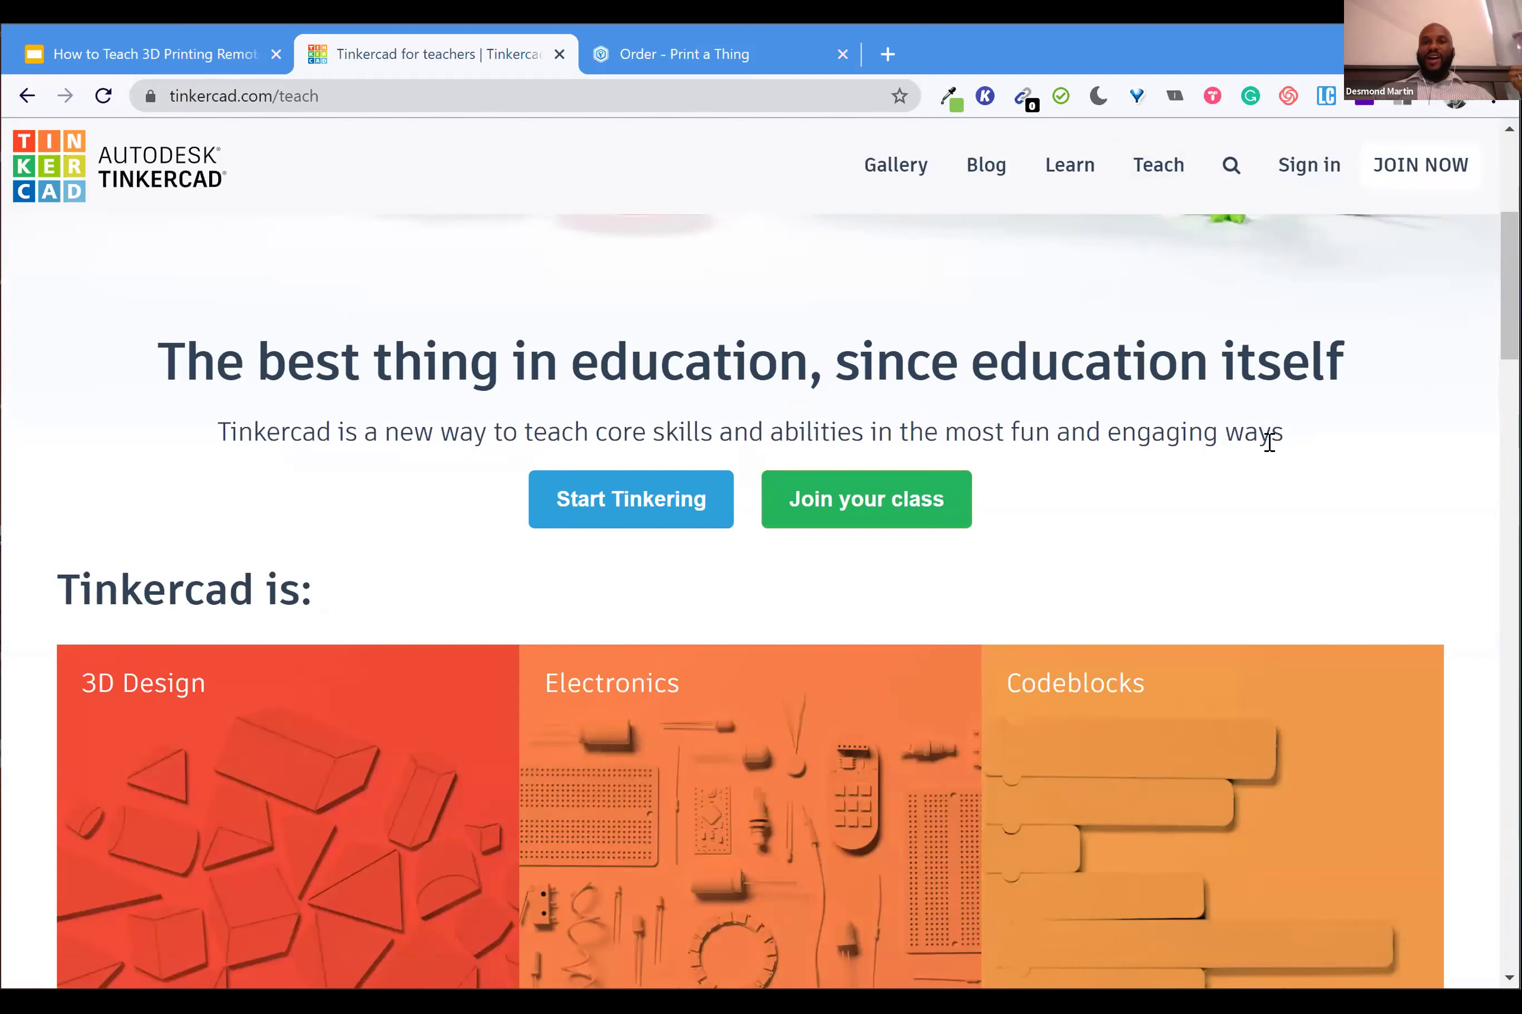
Sign in to the teacher's account and review the getting-started resources on the Teach page
left_click(1293, 171)
left_click(792, 597)
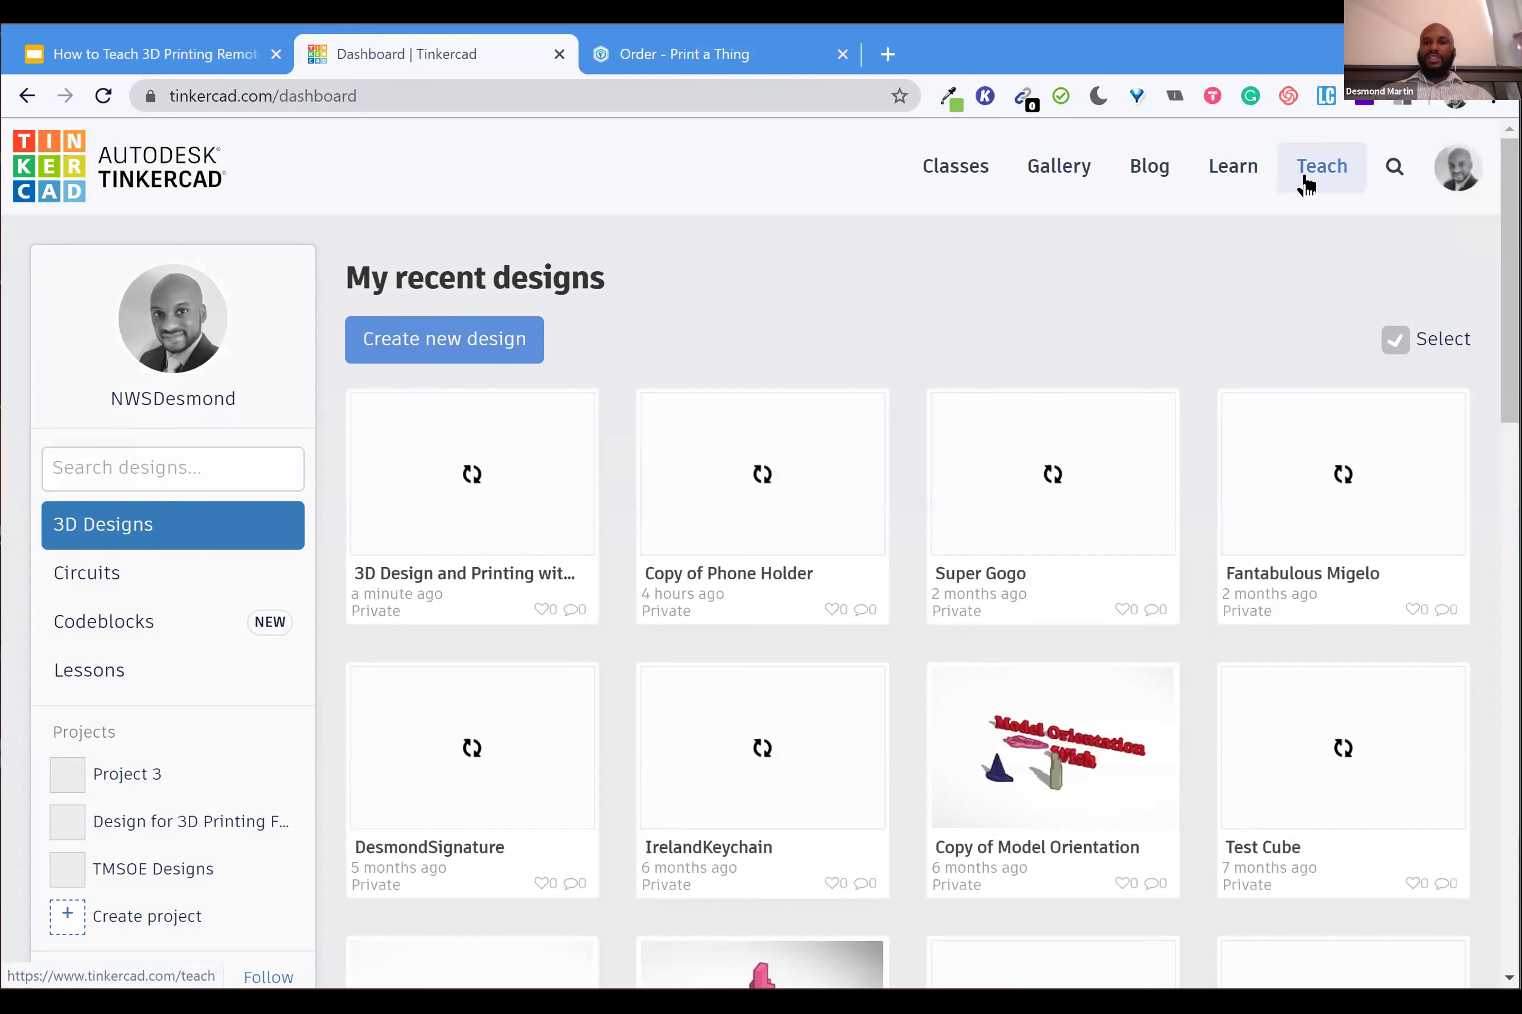
left_click(1305, 186)
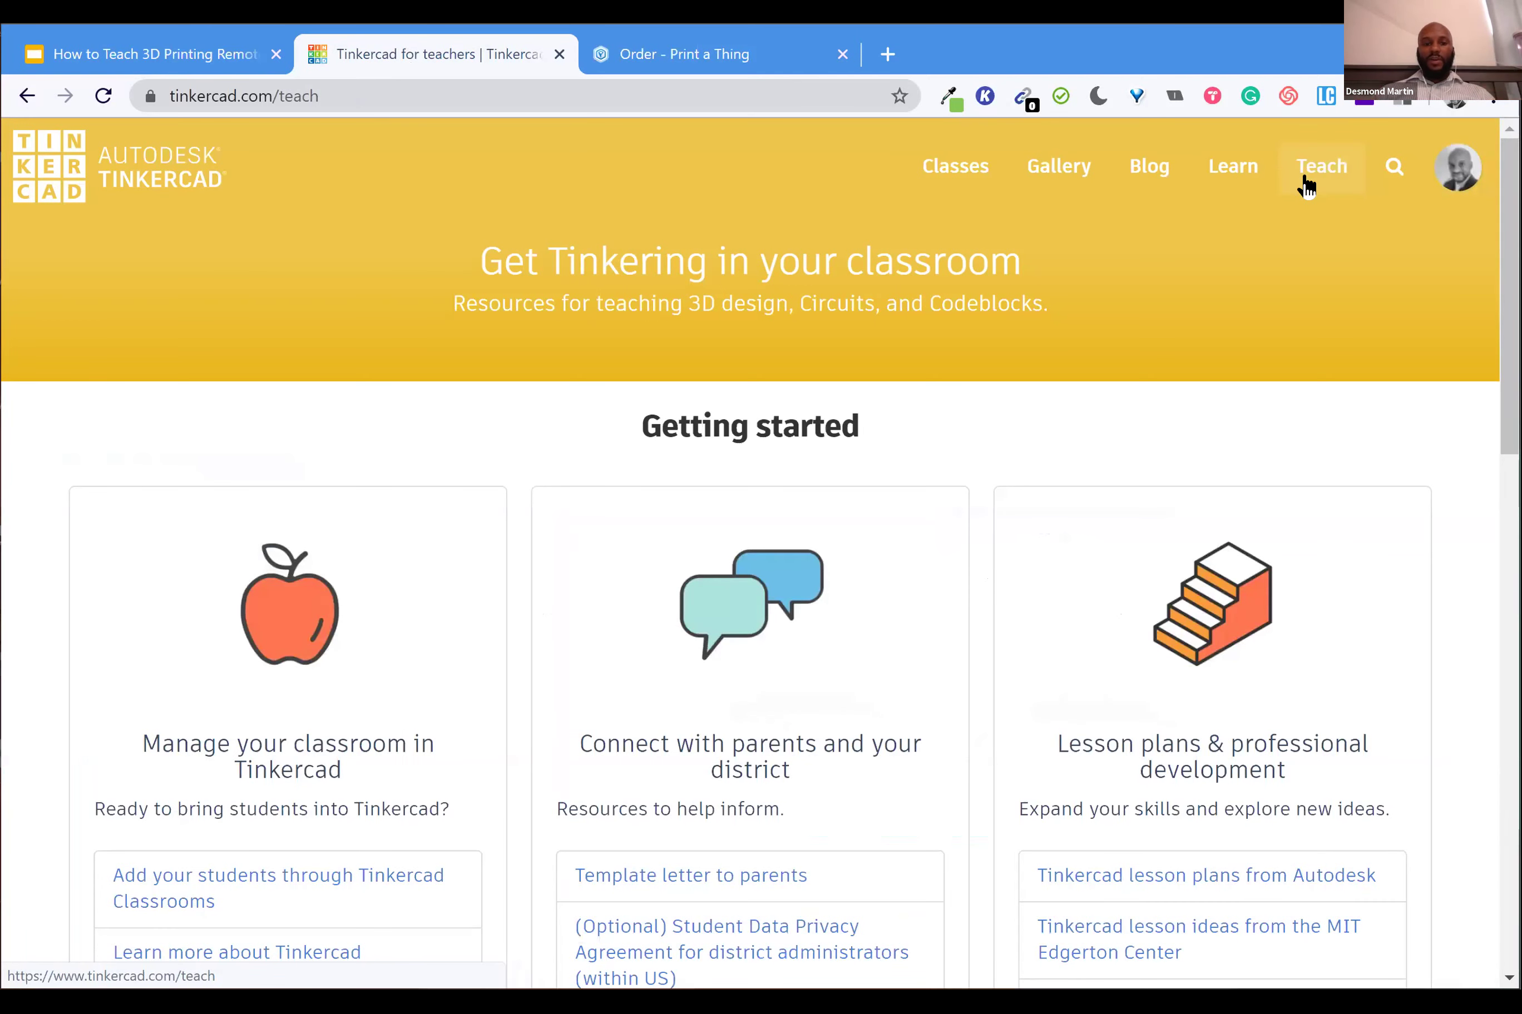
scroll(1135, 441, "down", 3)
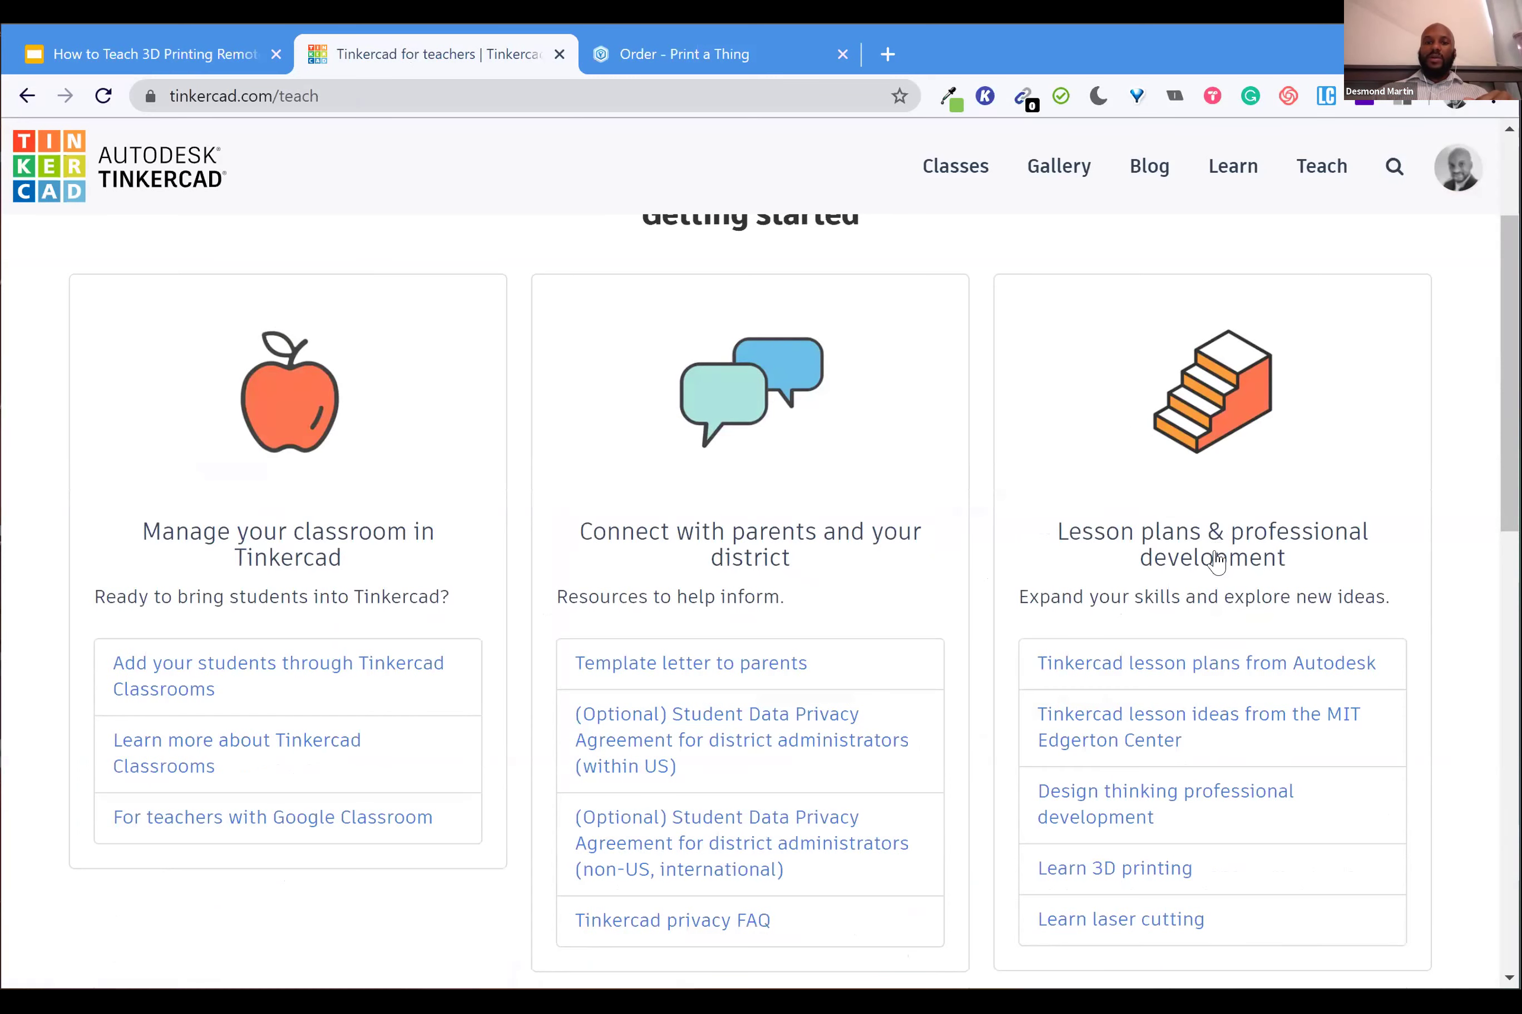
scroll(1281, 377, "down", 4)
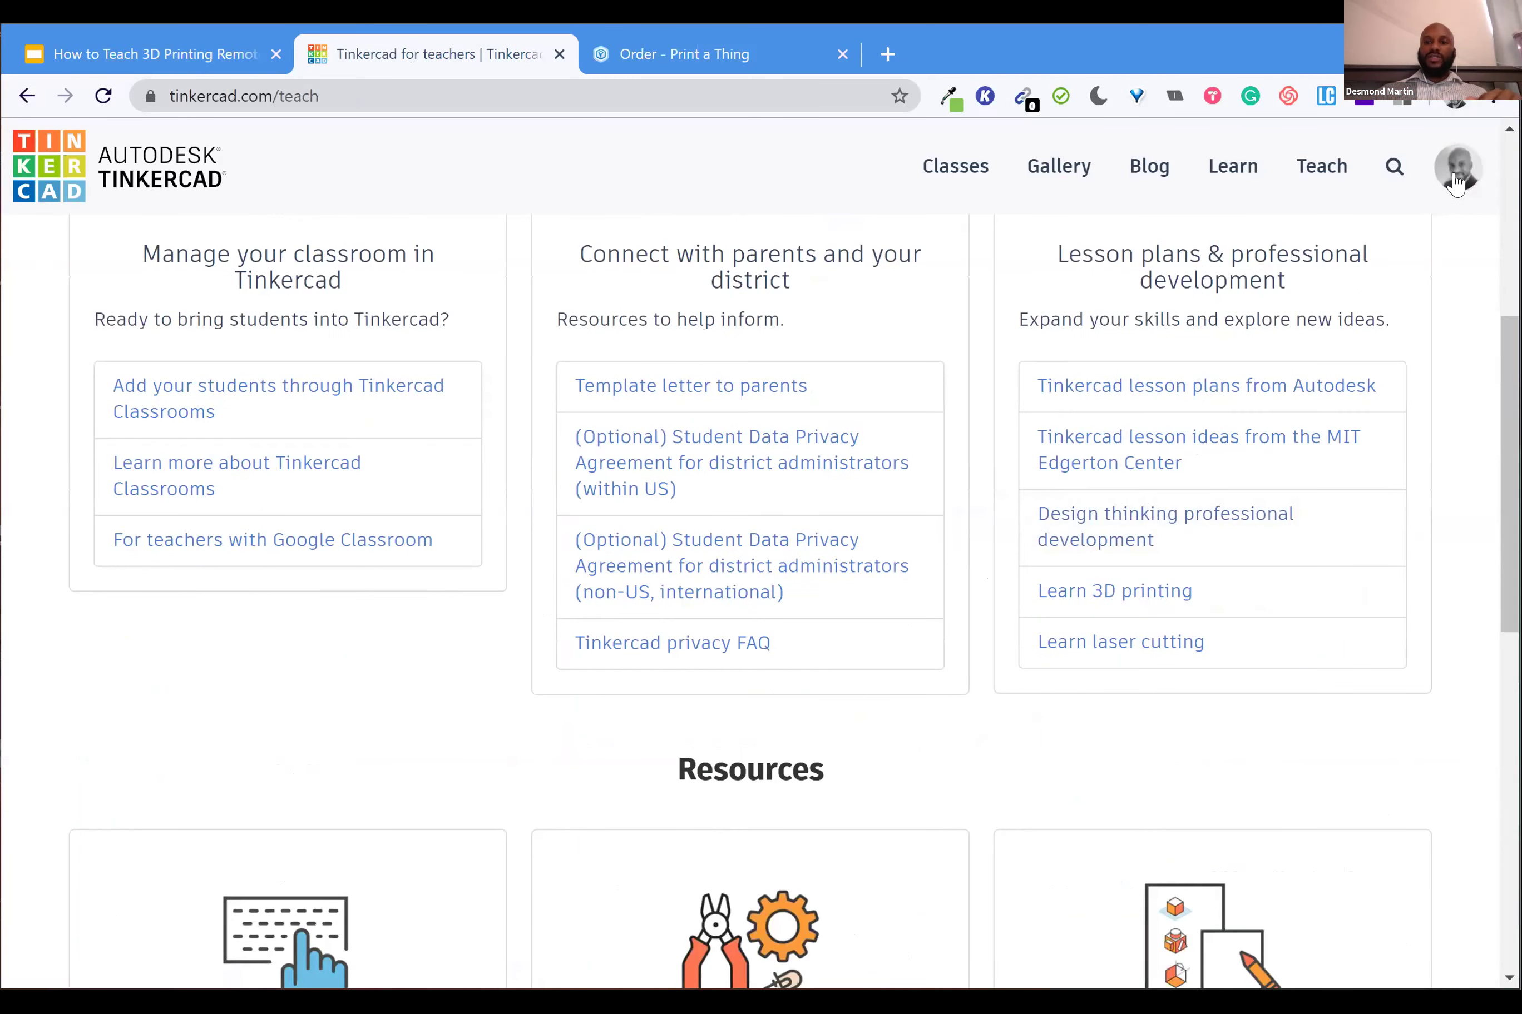
Go to the account's classes and start a new class named "Classroom Example"
left_click(1455, 182)
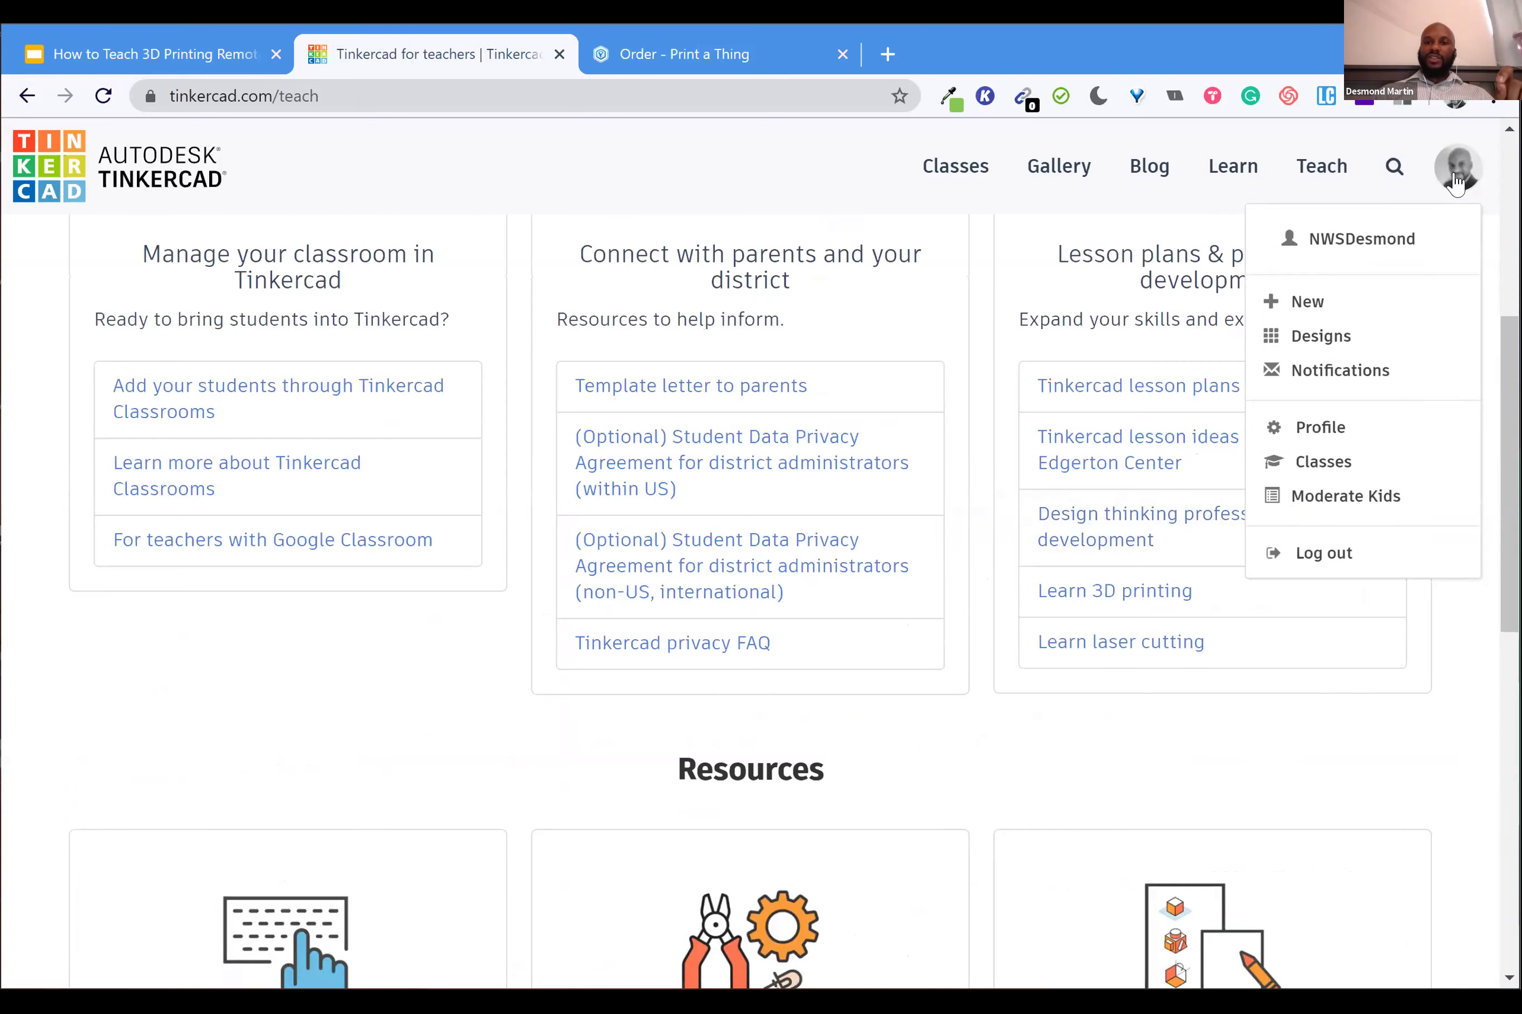
left_click(1310, 468)
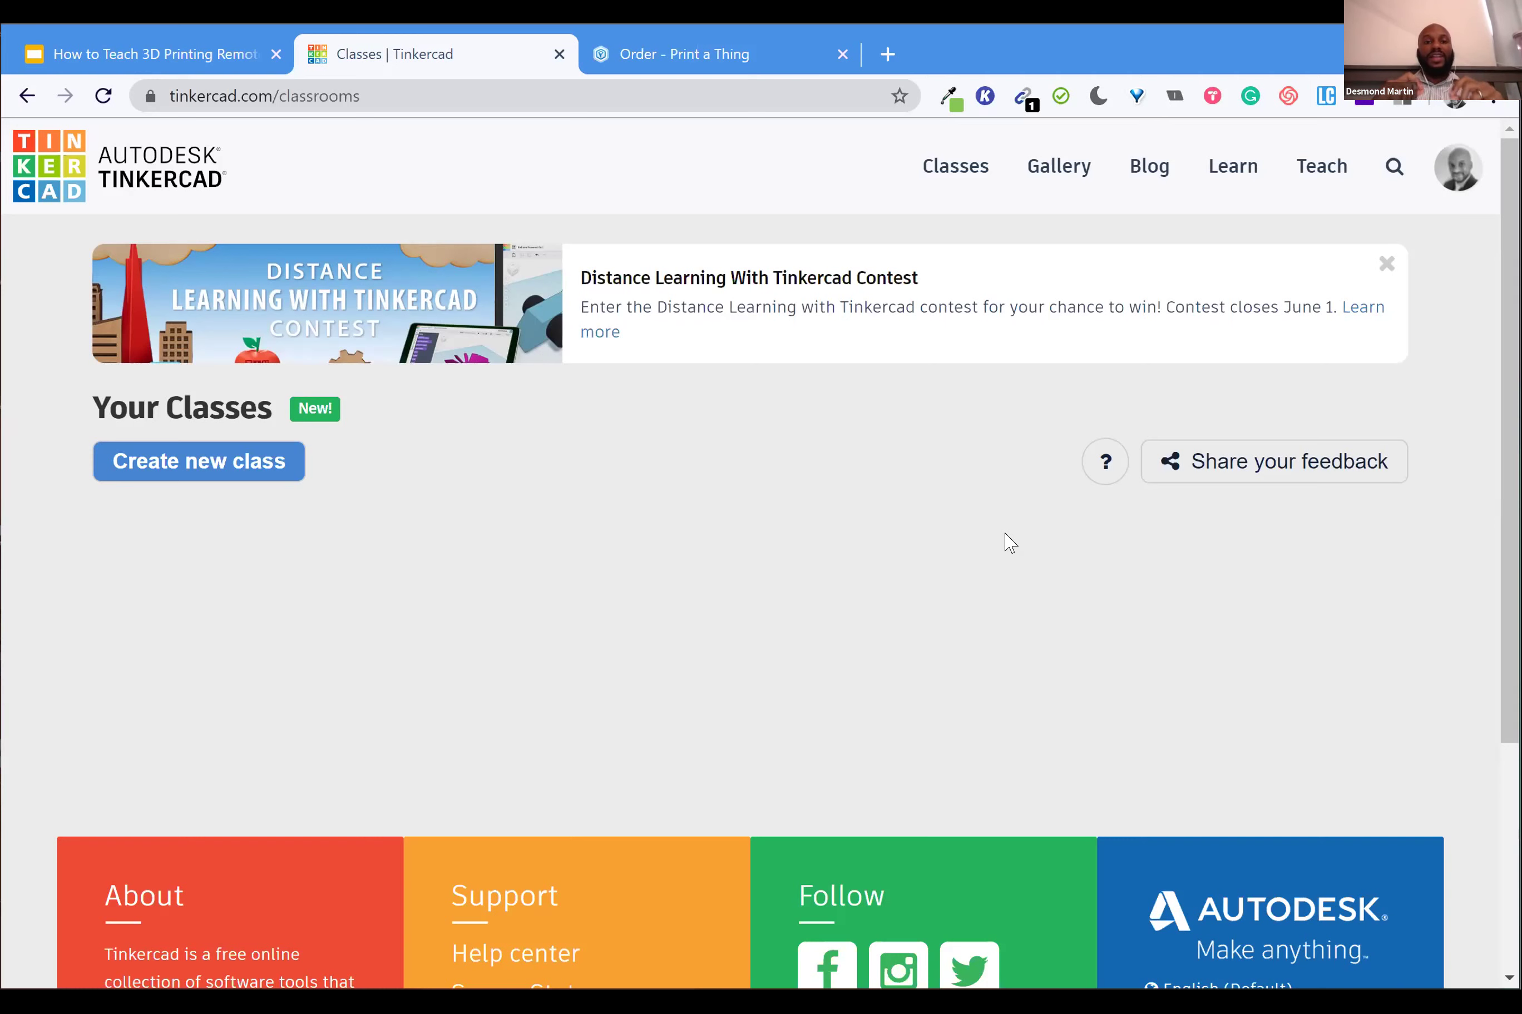
left_click(180, 480)
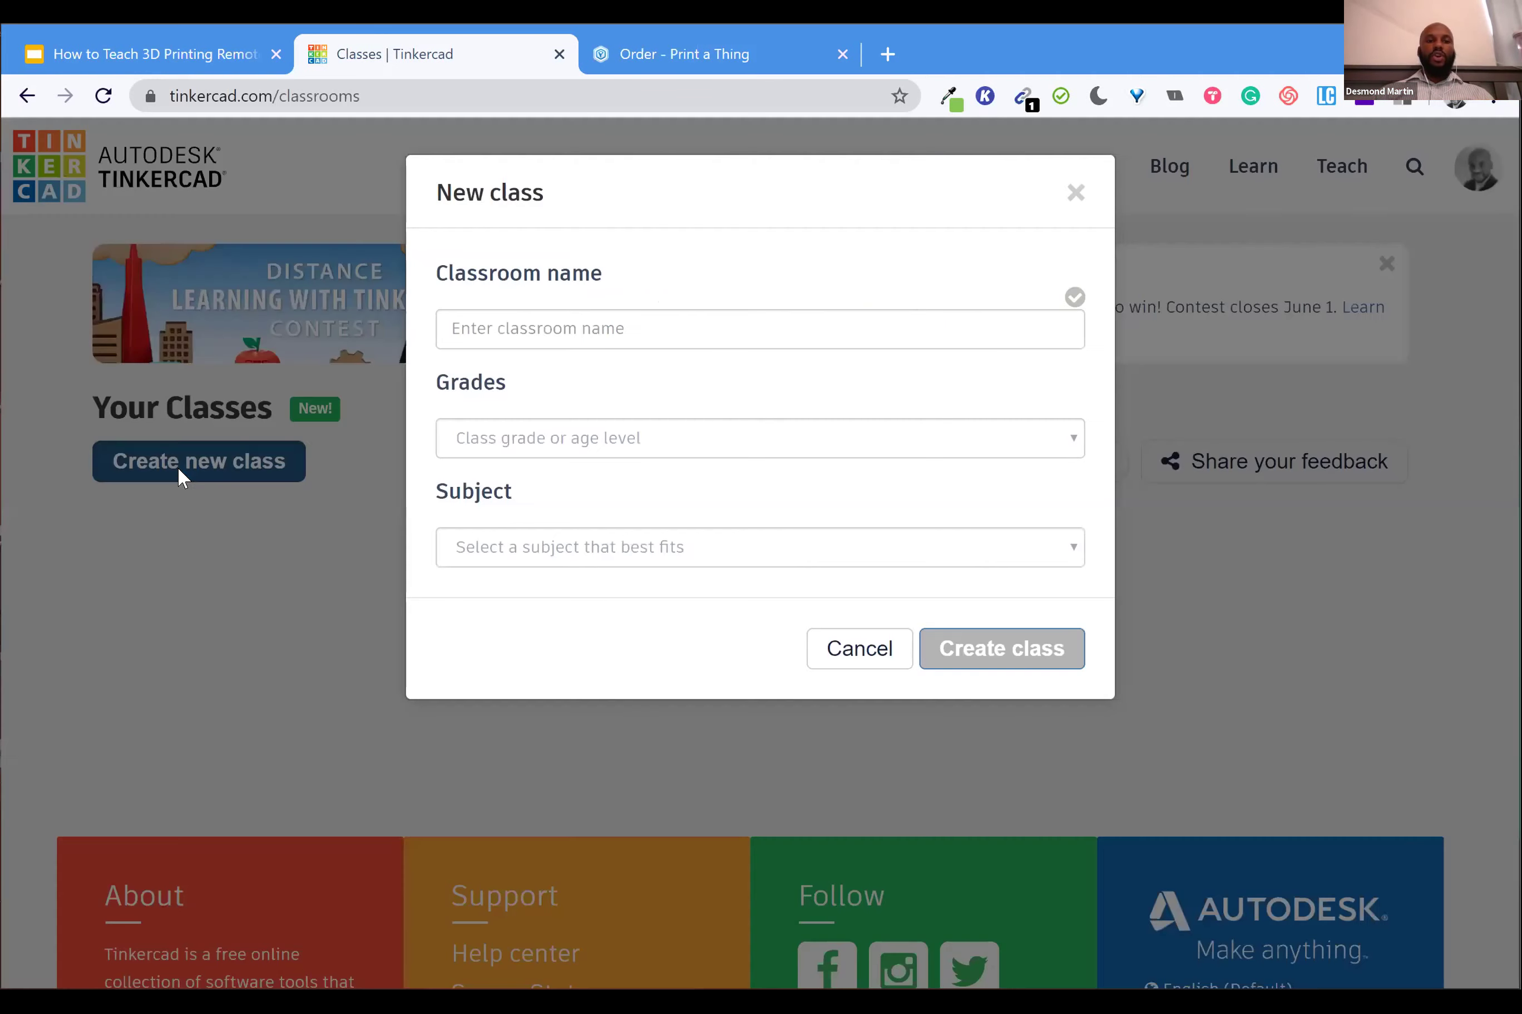
left_click(531, 333)
type("qlassroom")
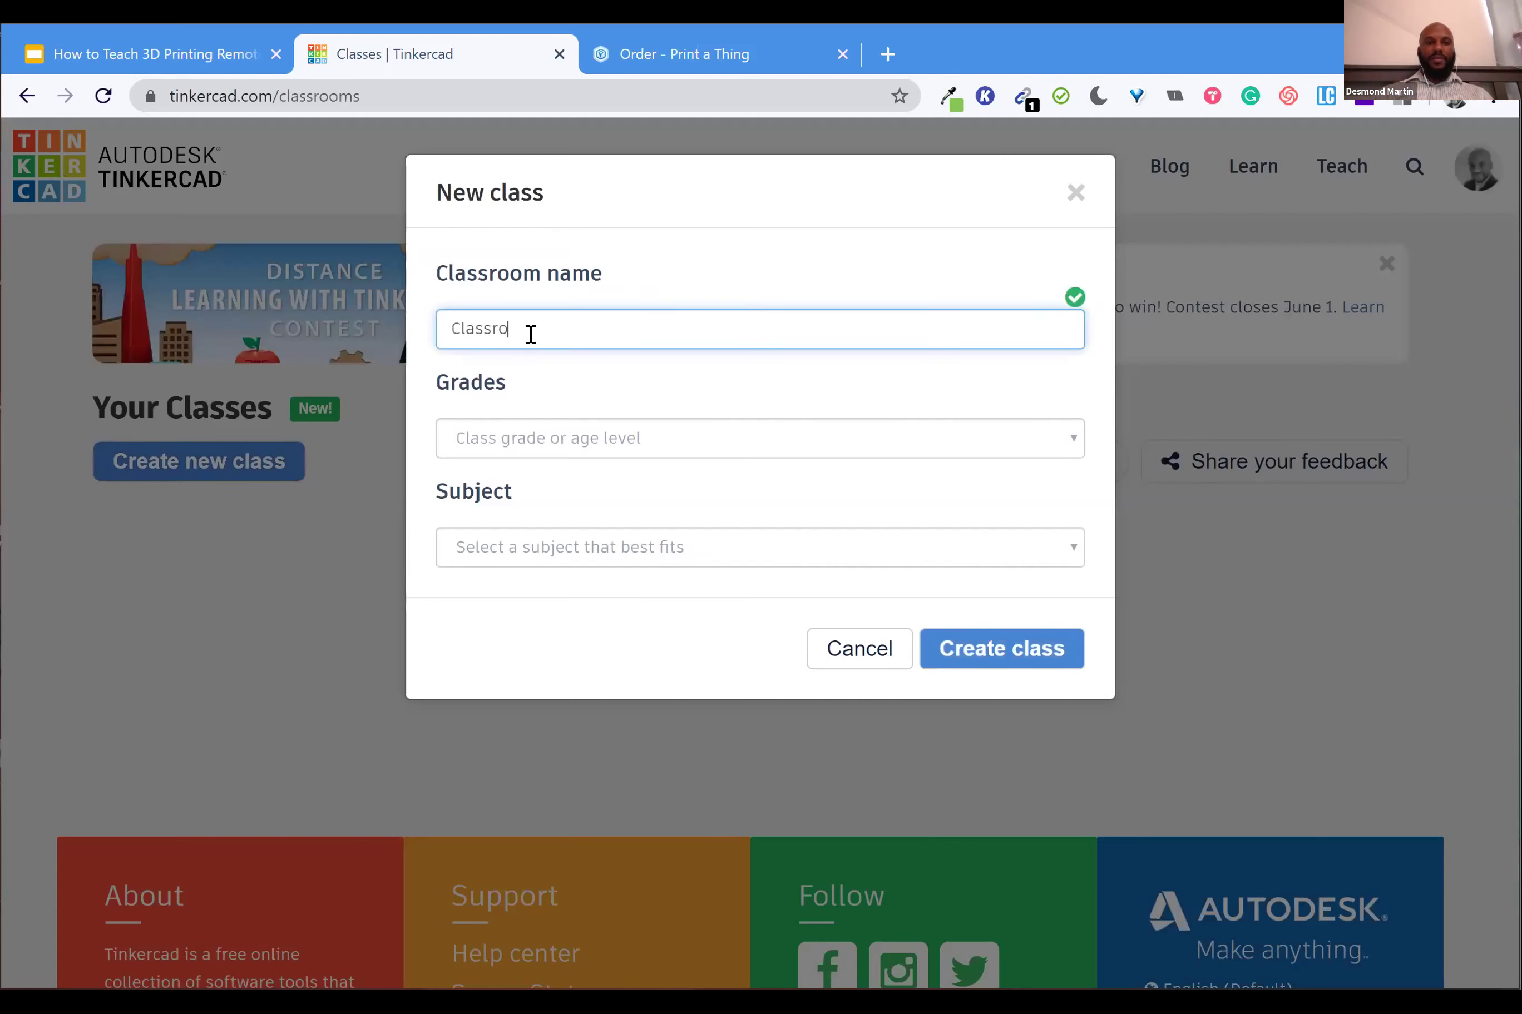
type(" Example")
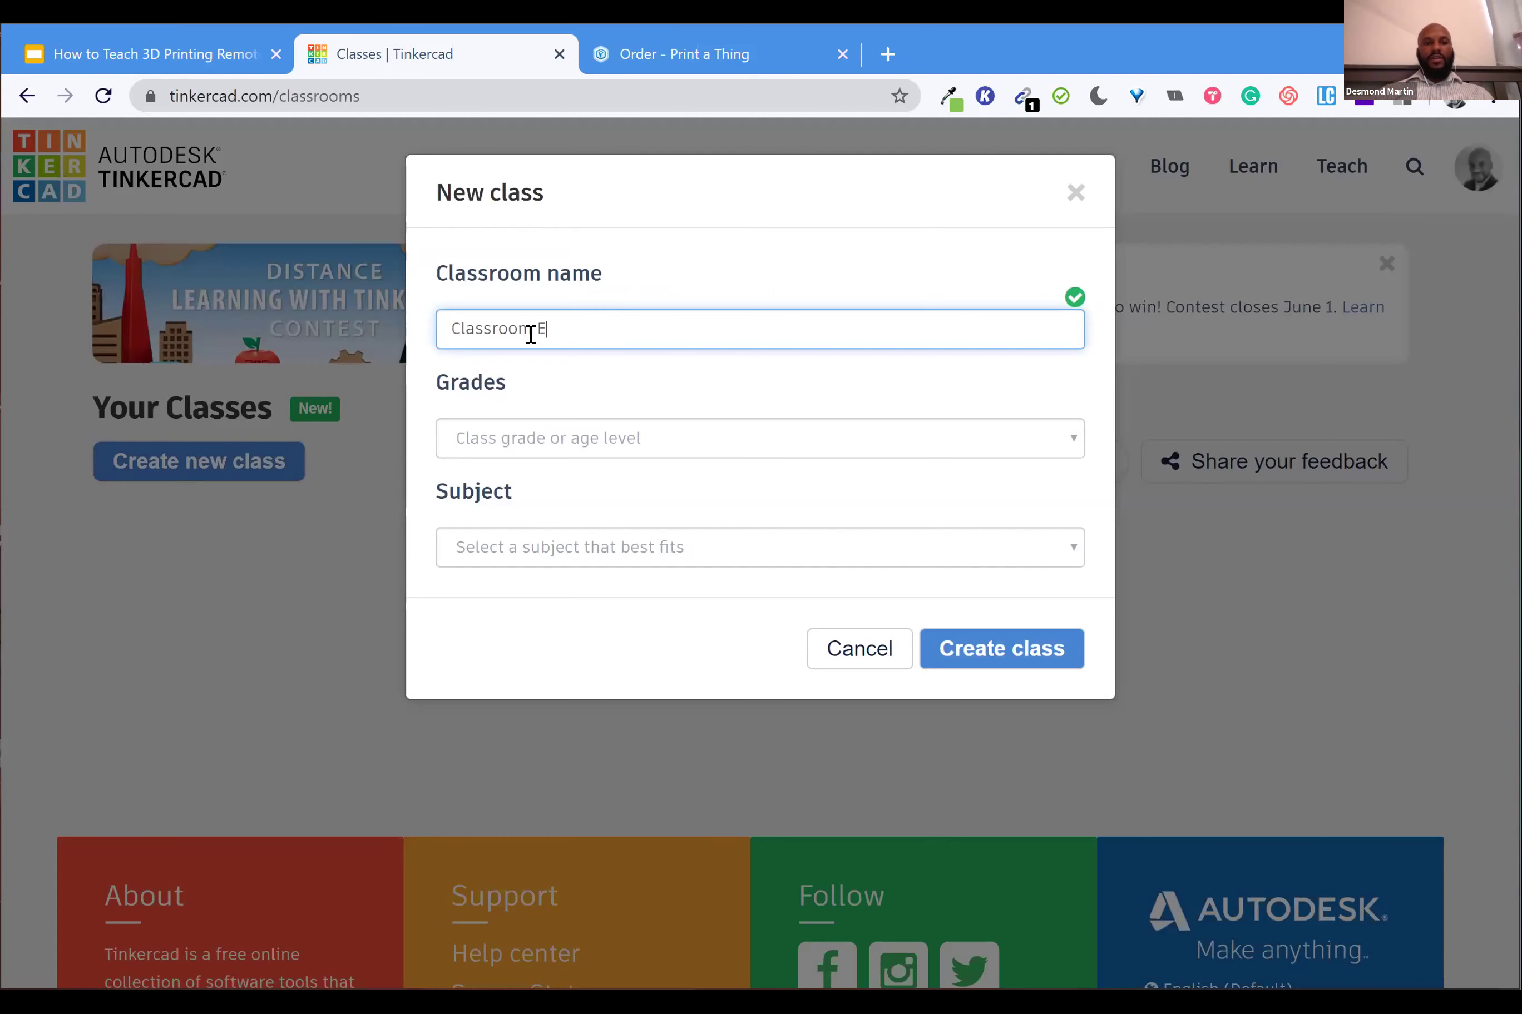
Set the new class's grade to Other and its subject to Engineering, and create the class
left_click(709, 441)
scroll(641, 678, "down", 1)
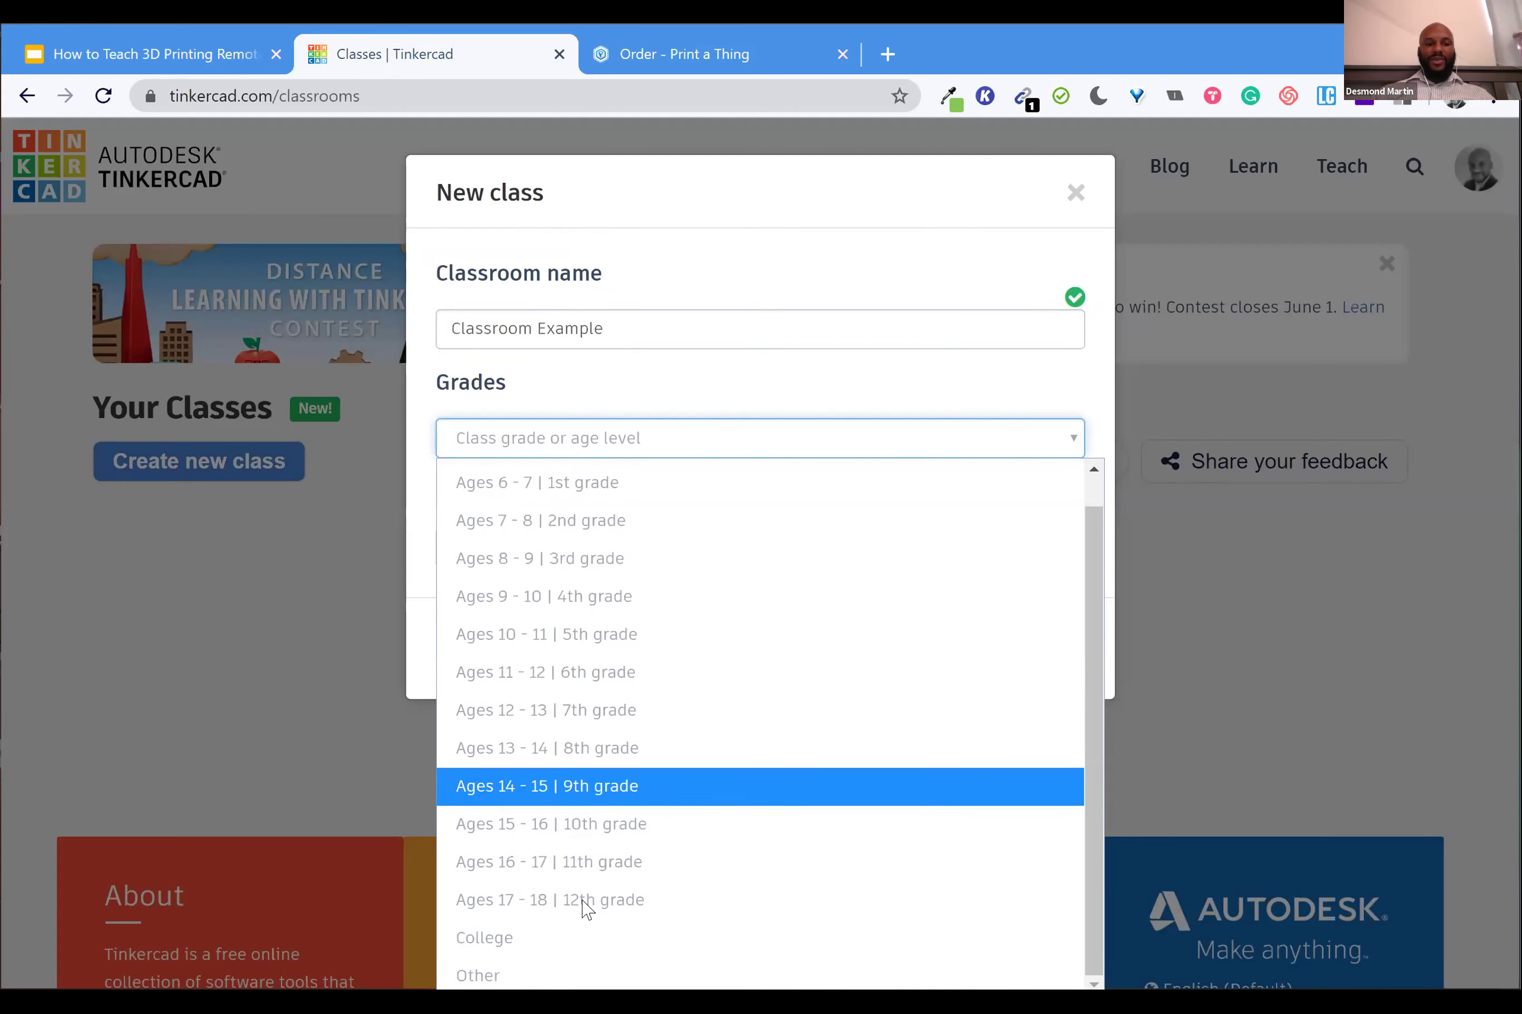
left_click(572, 966)
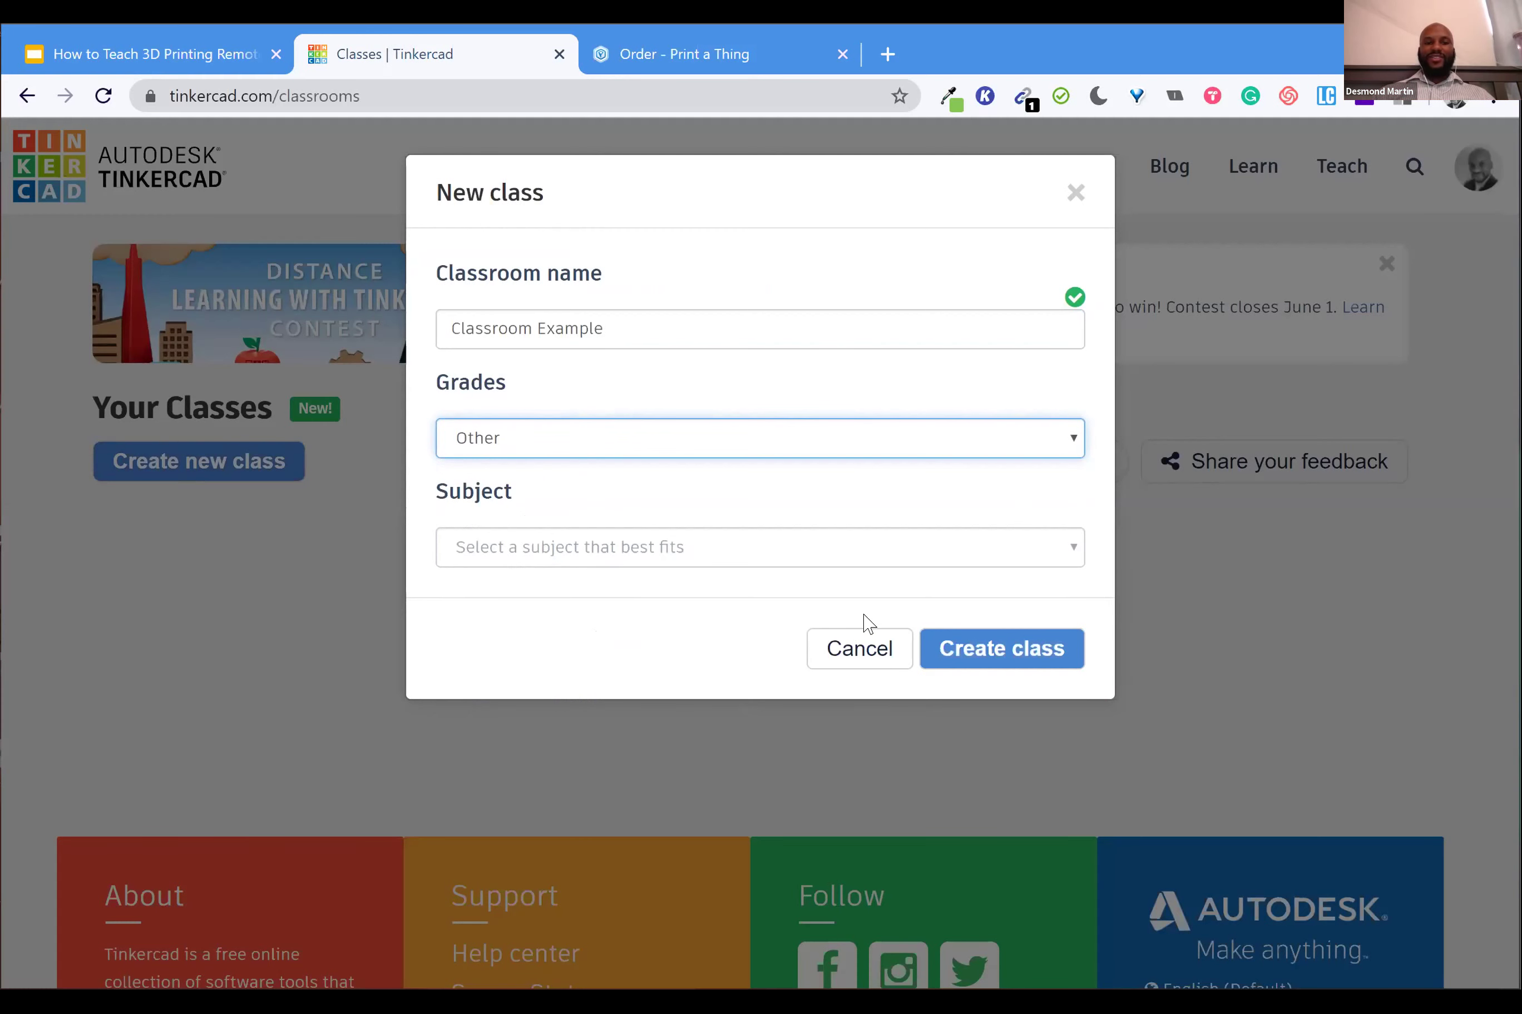
left_click(947, 560)
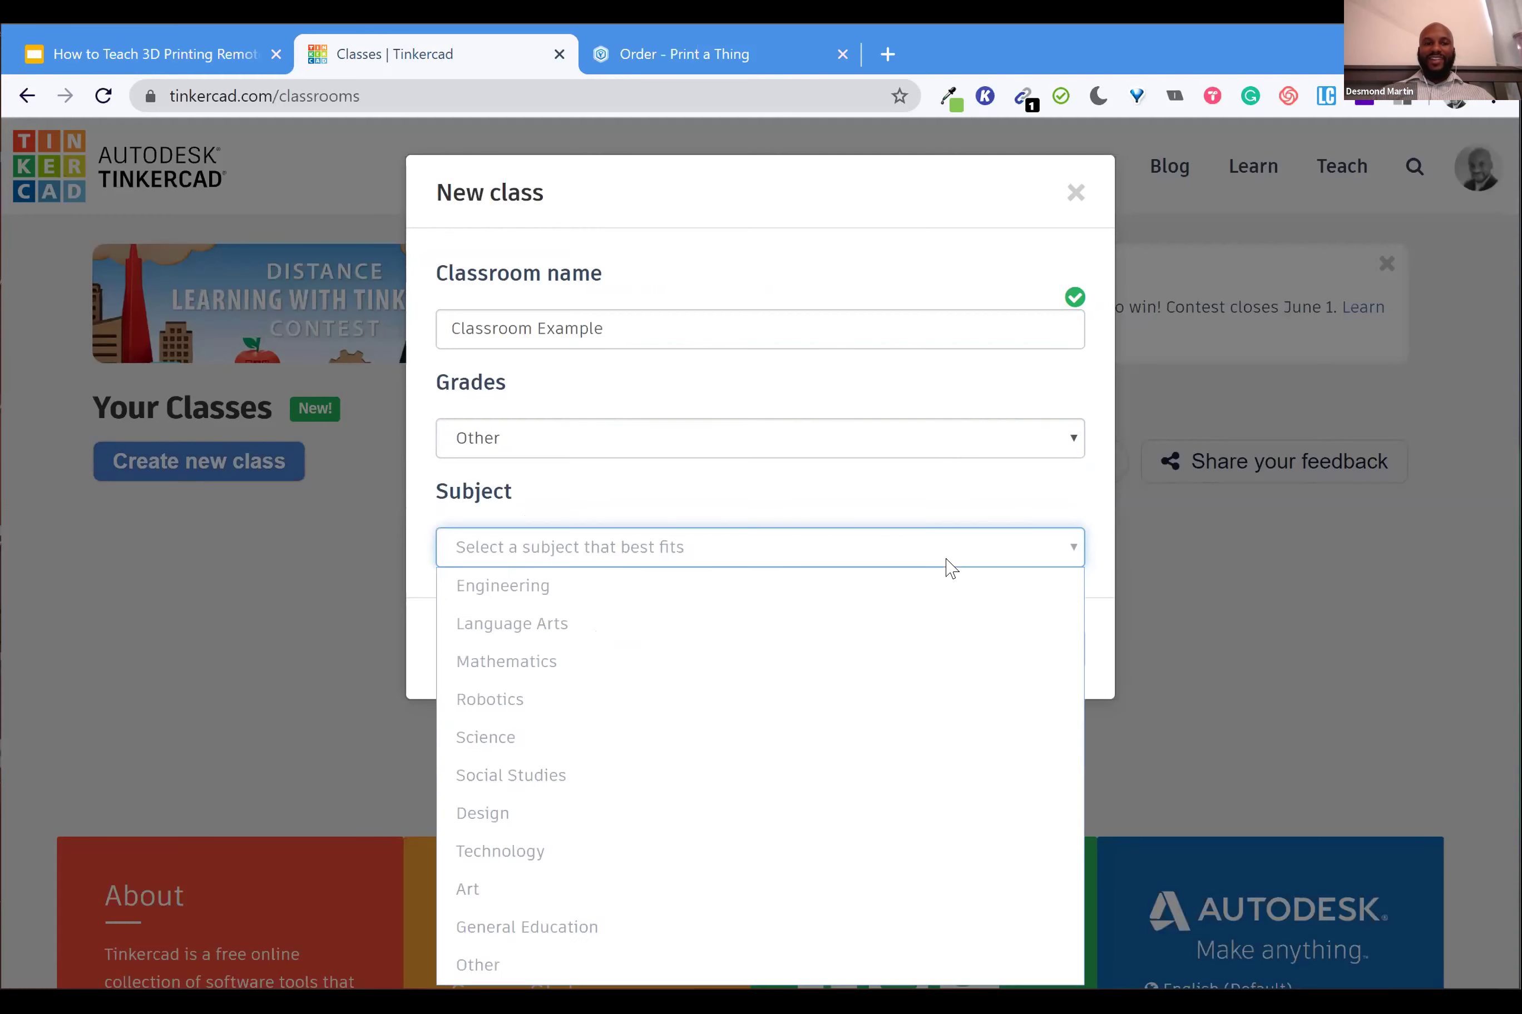
left_click(642, 585)
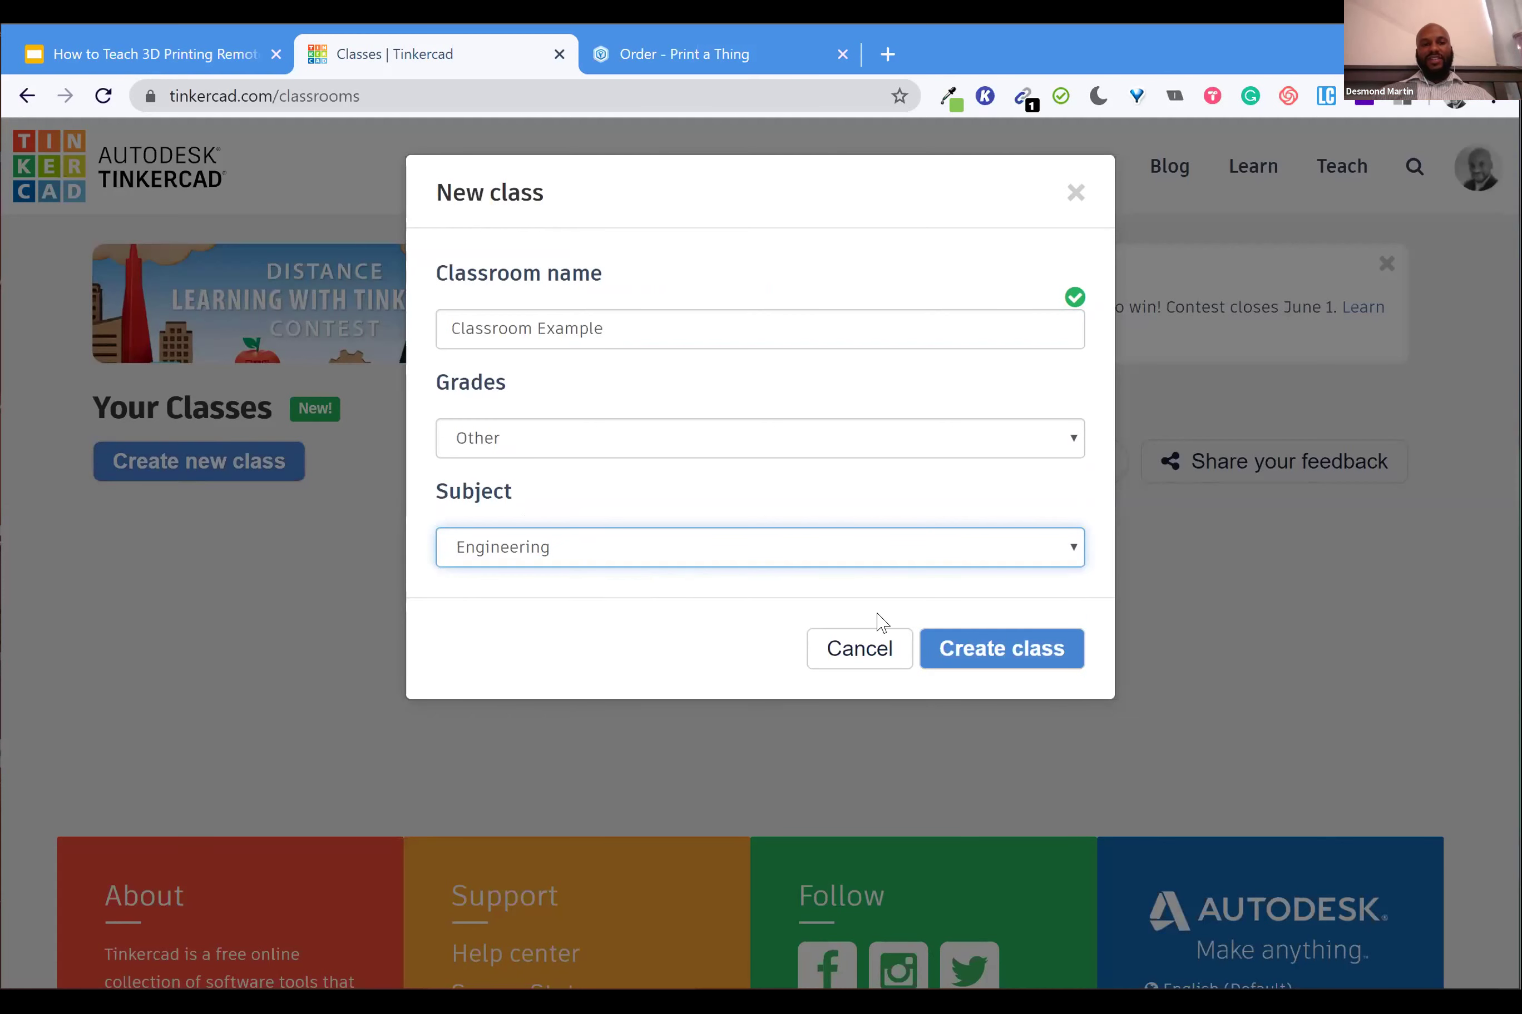
left_click(1030, 669)
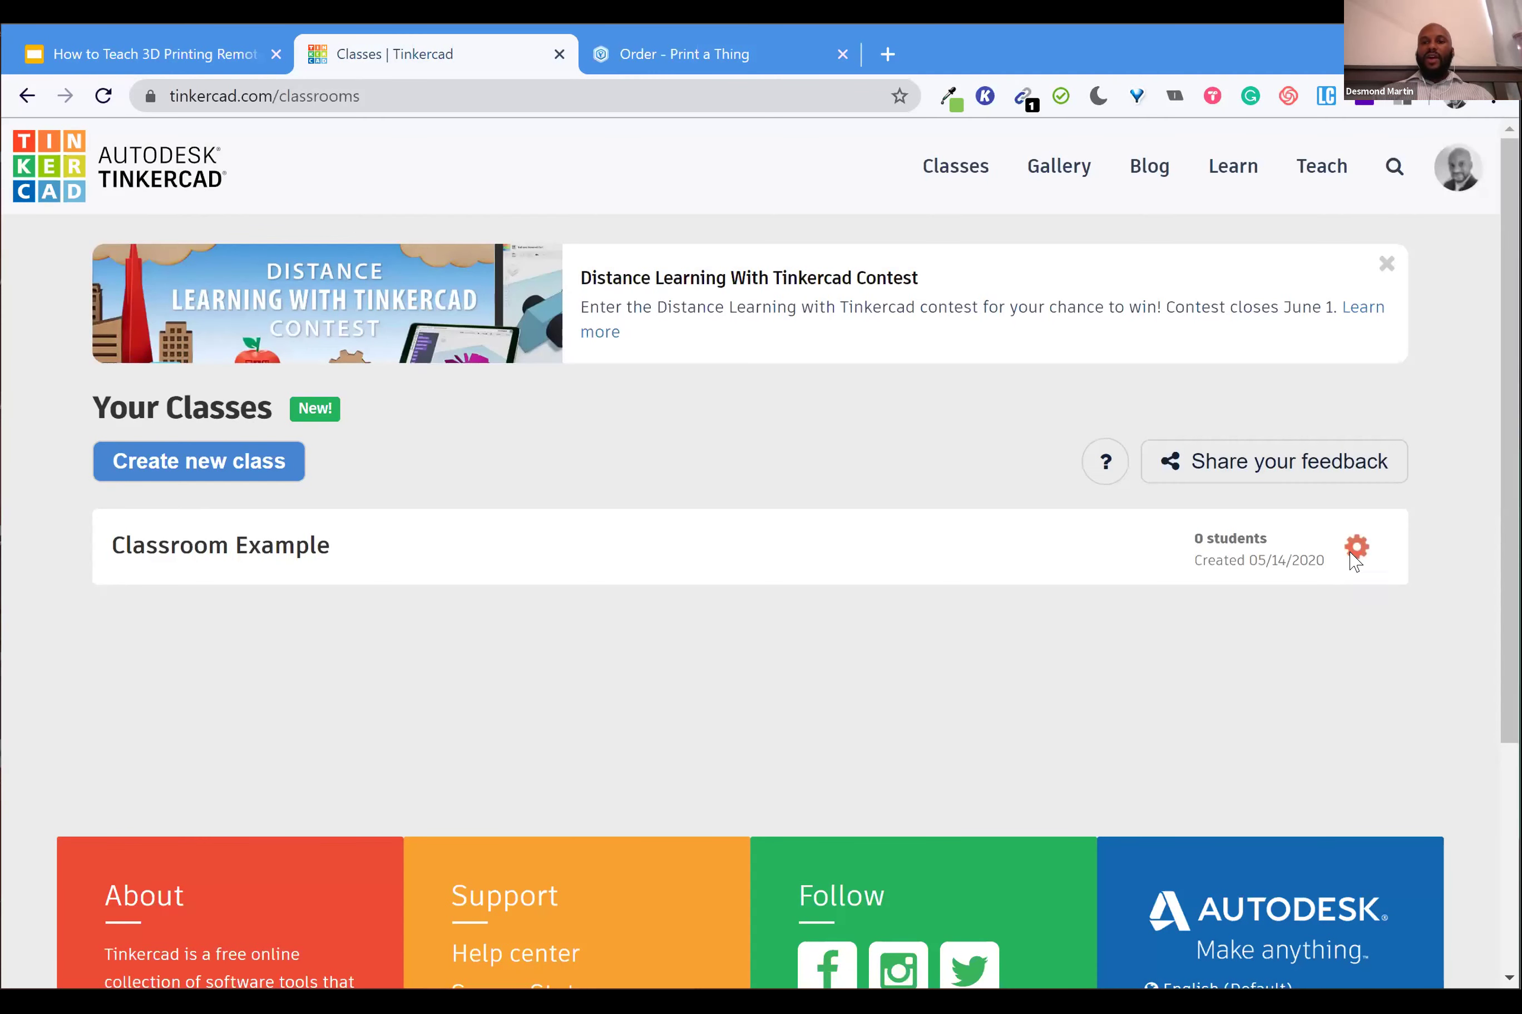
Inspect the classroom properties of Classroom Example and close them without saving changes
left_click(1352, 553)
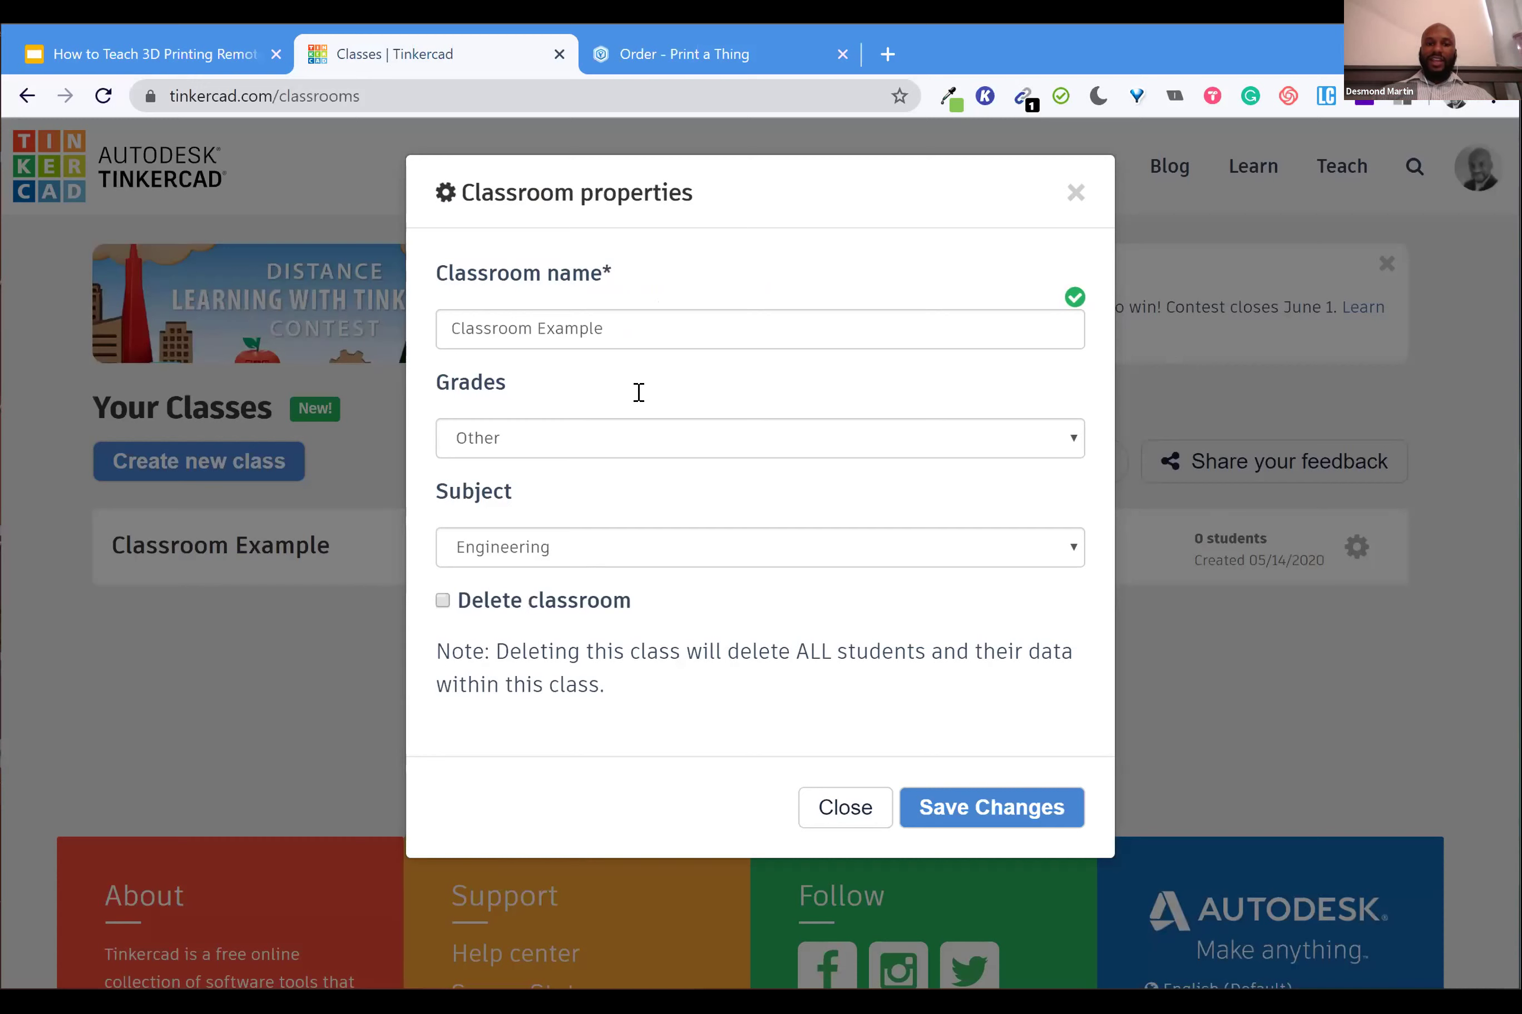
left_click(854, 819)
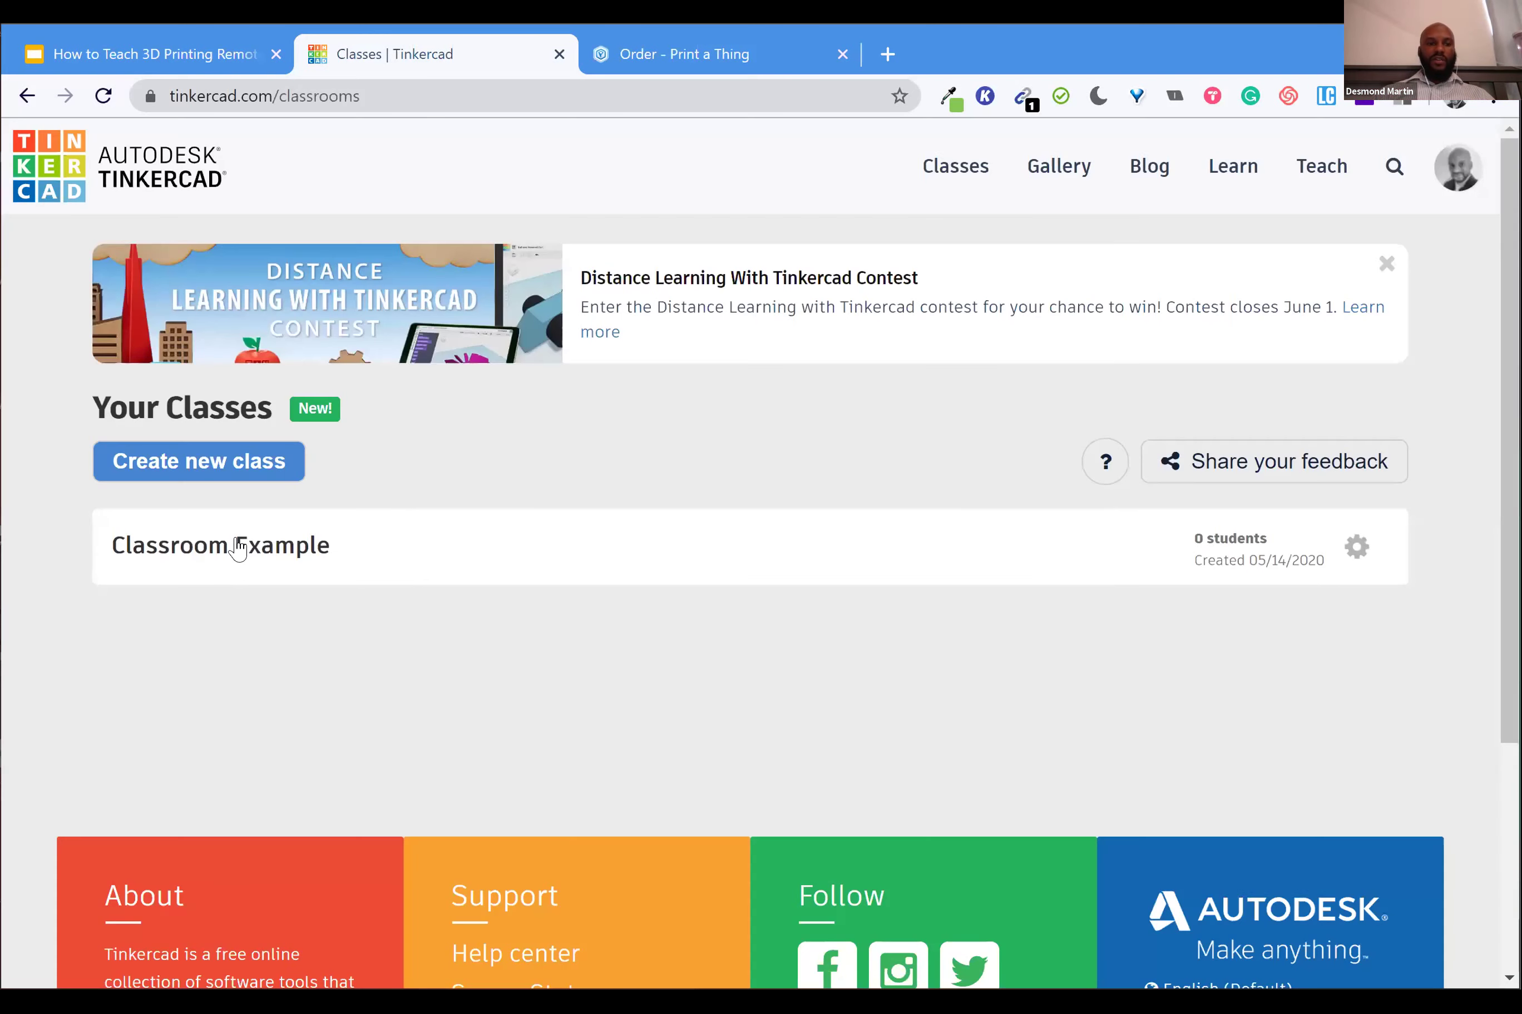
Open Classroom Example and add three students by first name with their suggested nicknames, returning to the class list
left_click(236, 549)
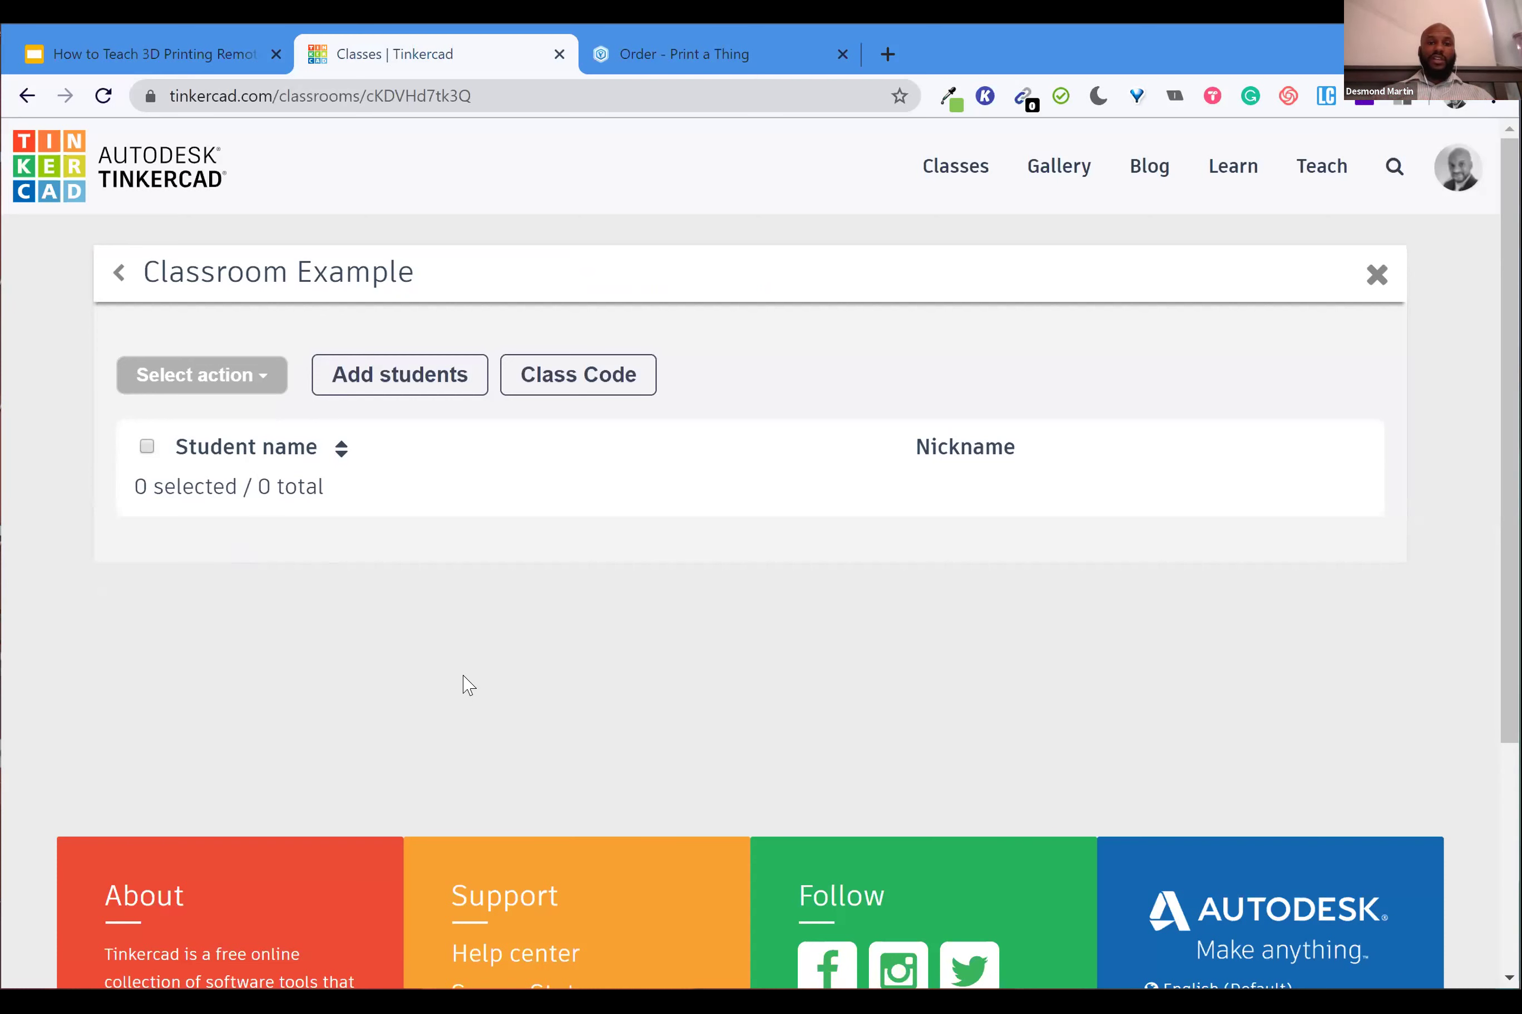
left_click(402, 370)
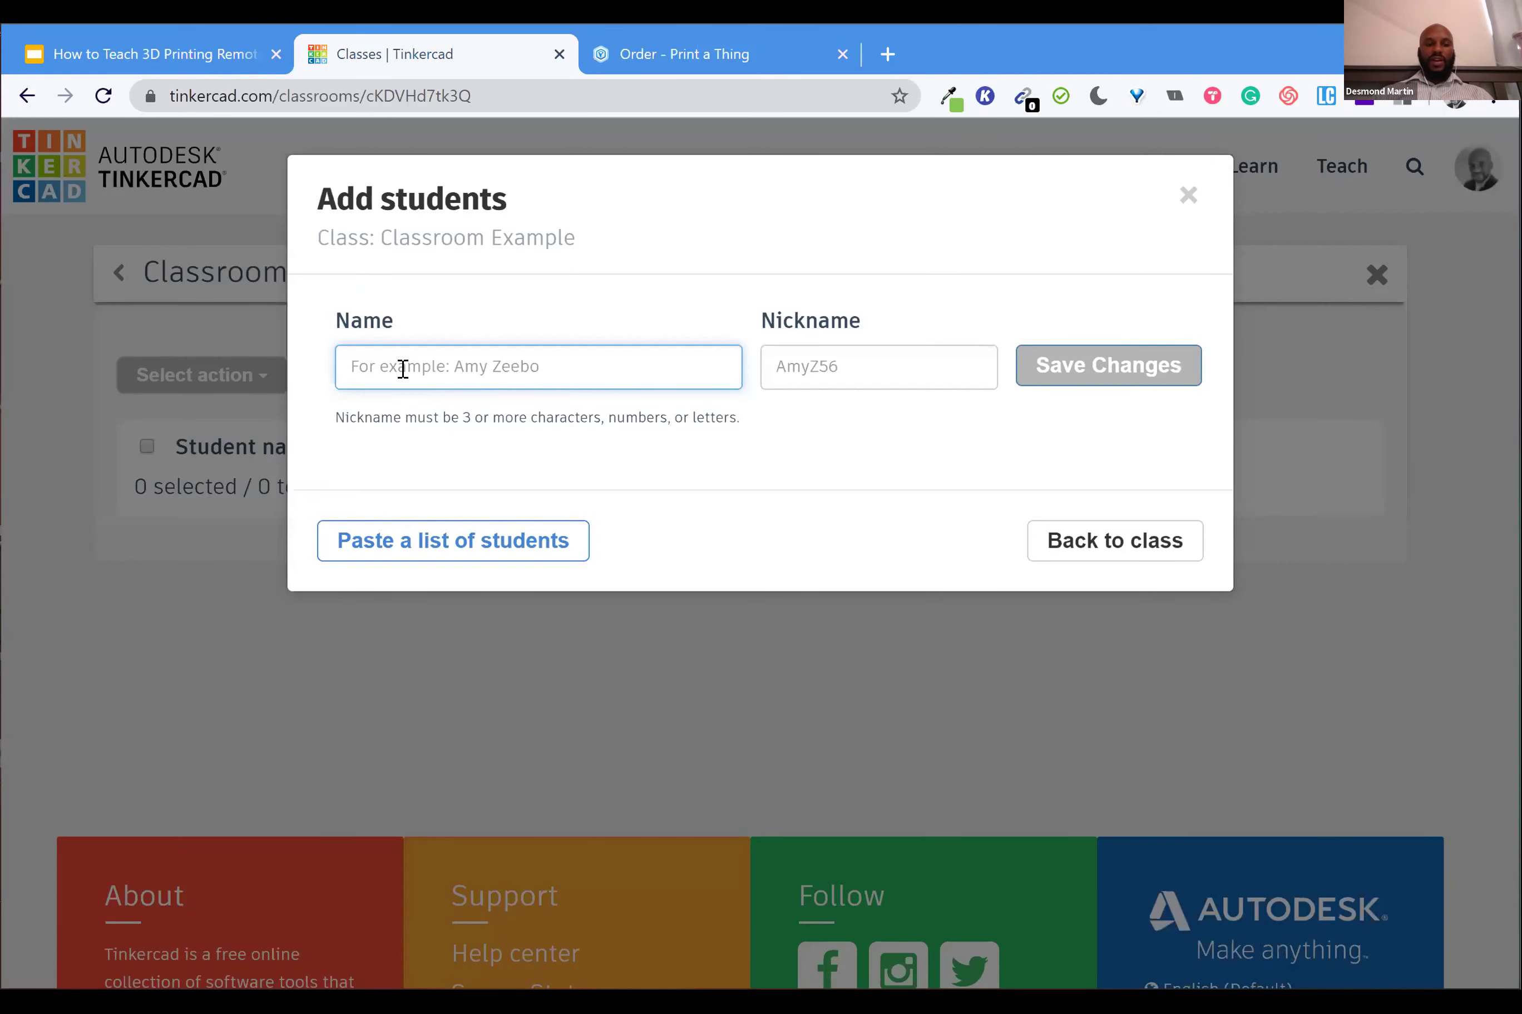
type("Joe")
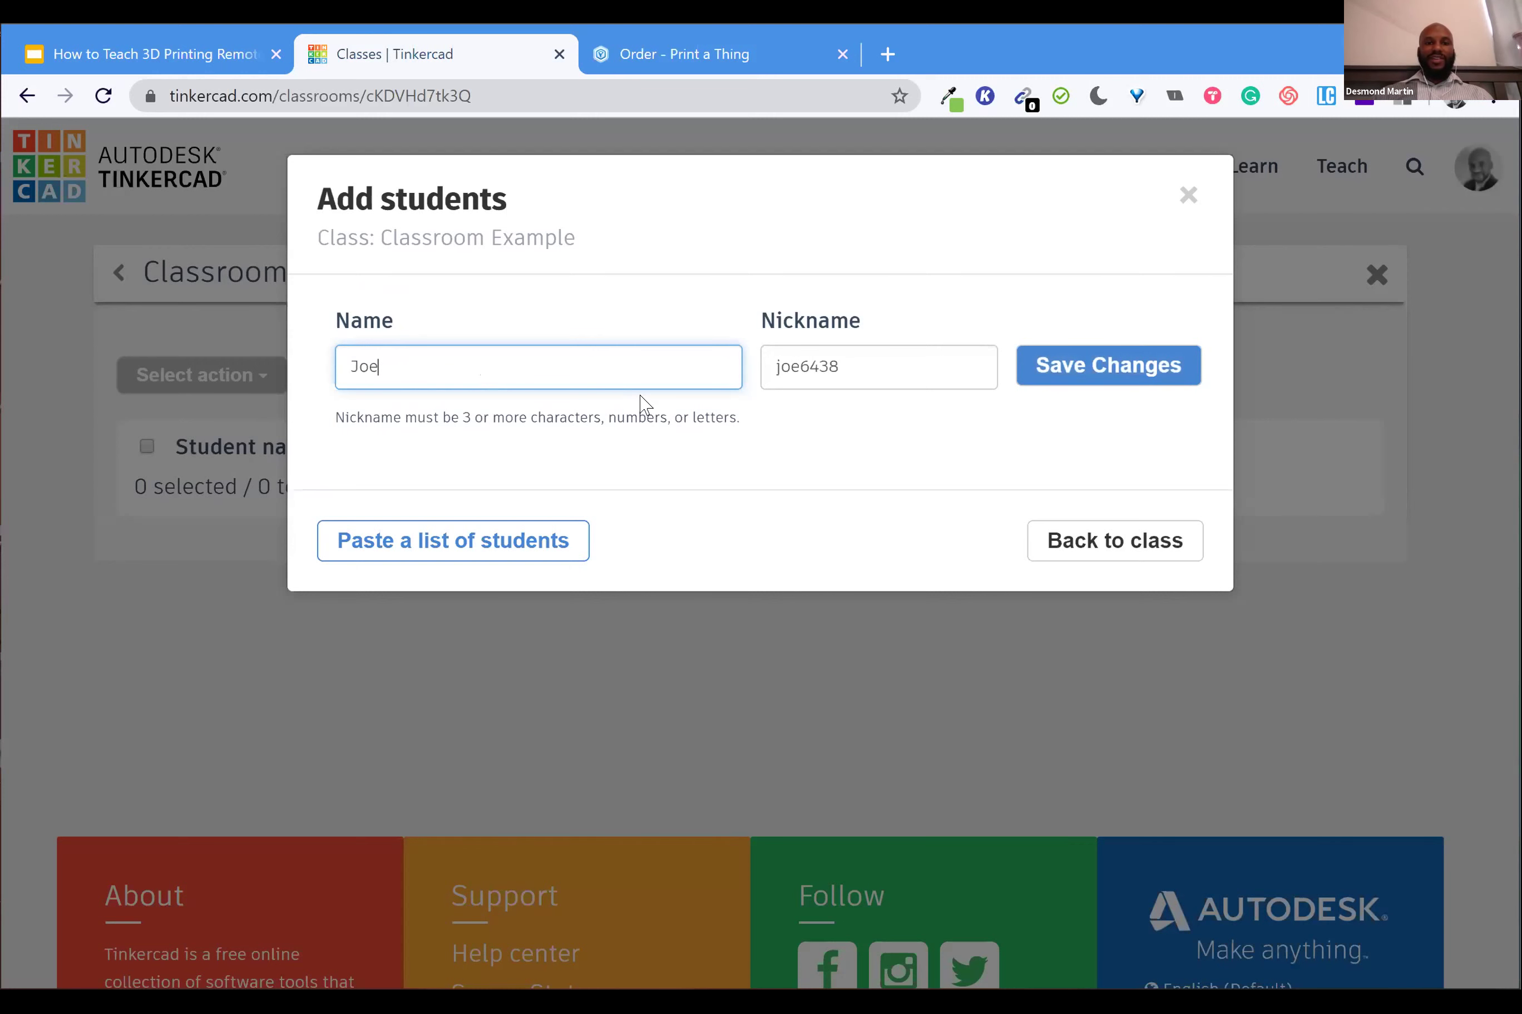
key("Return")
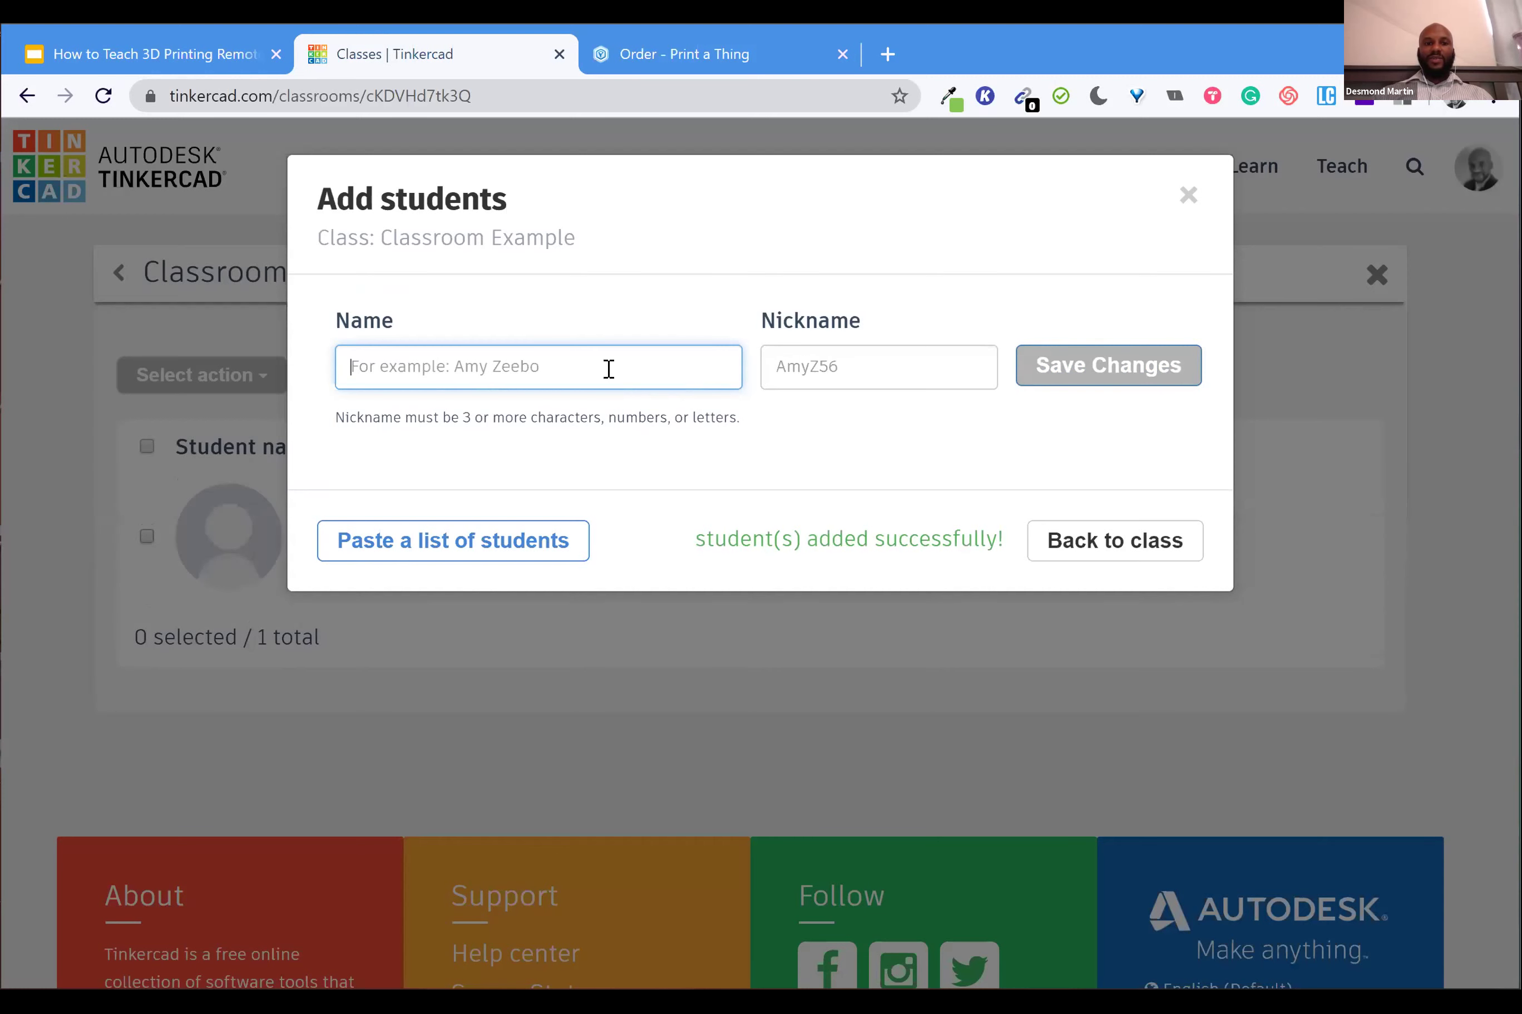
type("Susan")
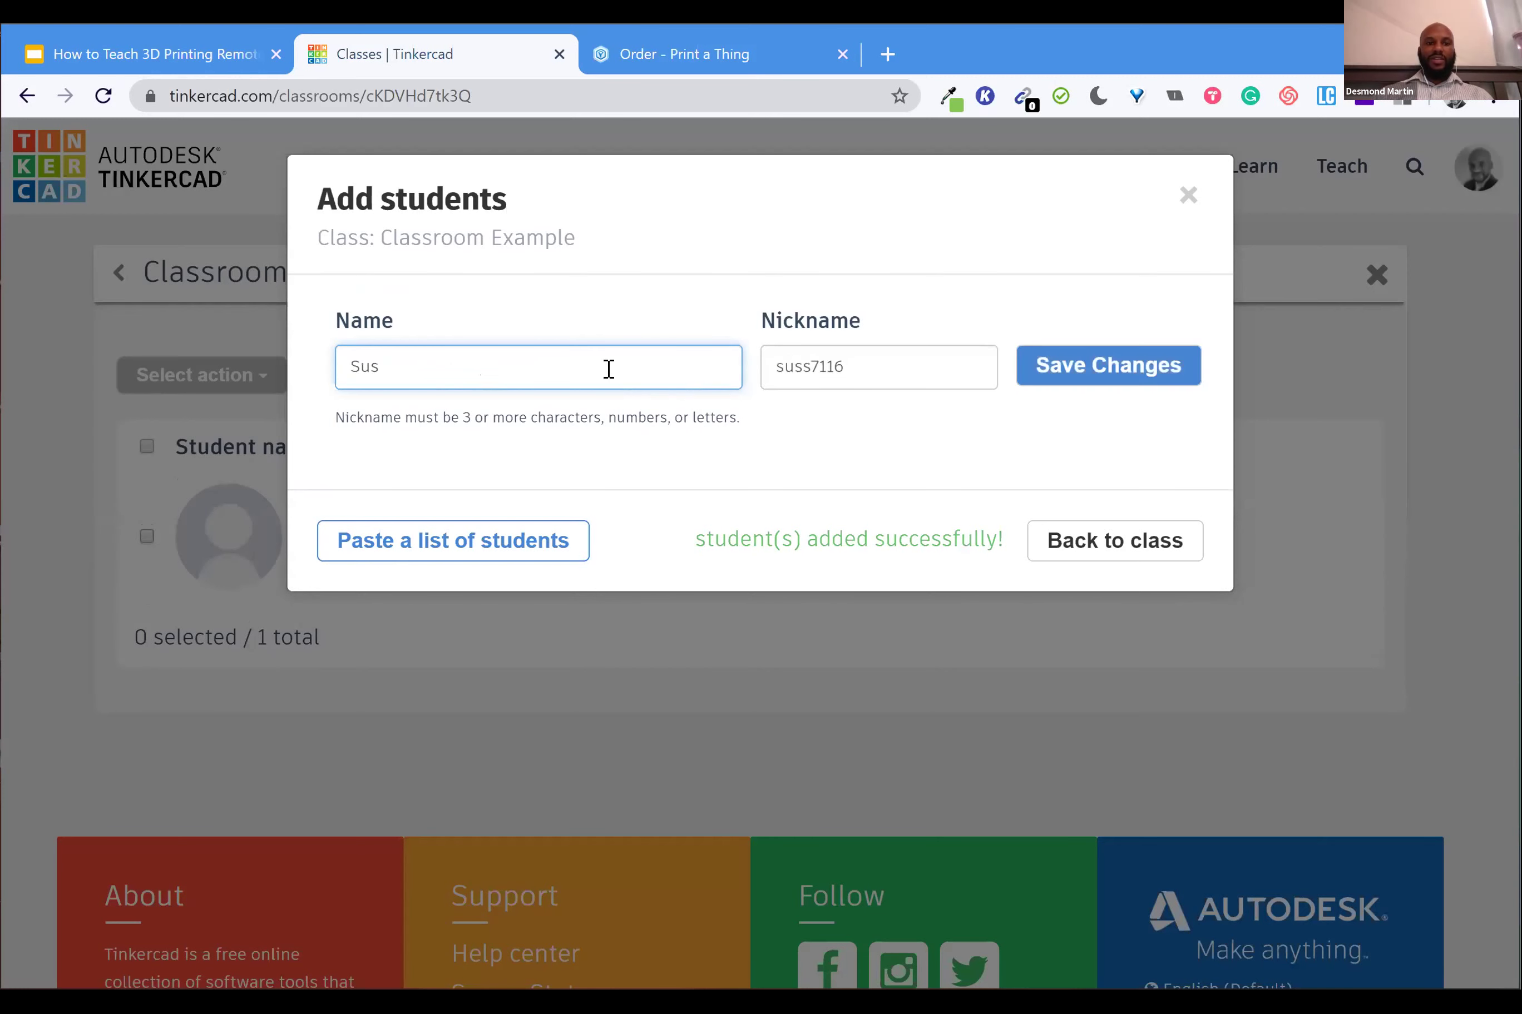
key("Return")
type("Jackson")
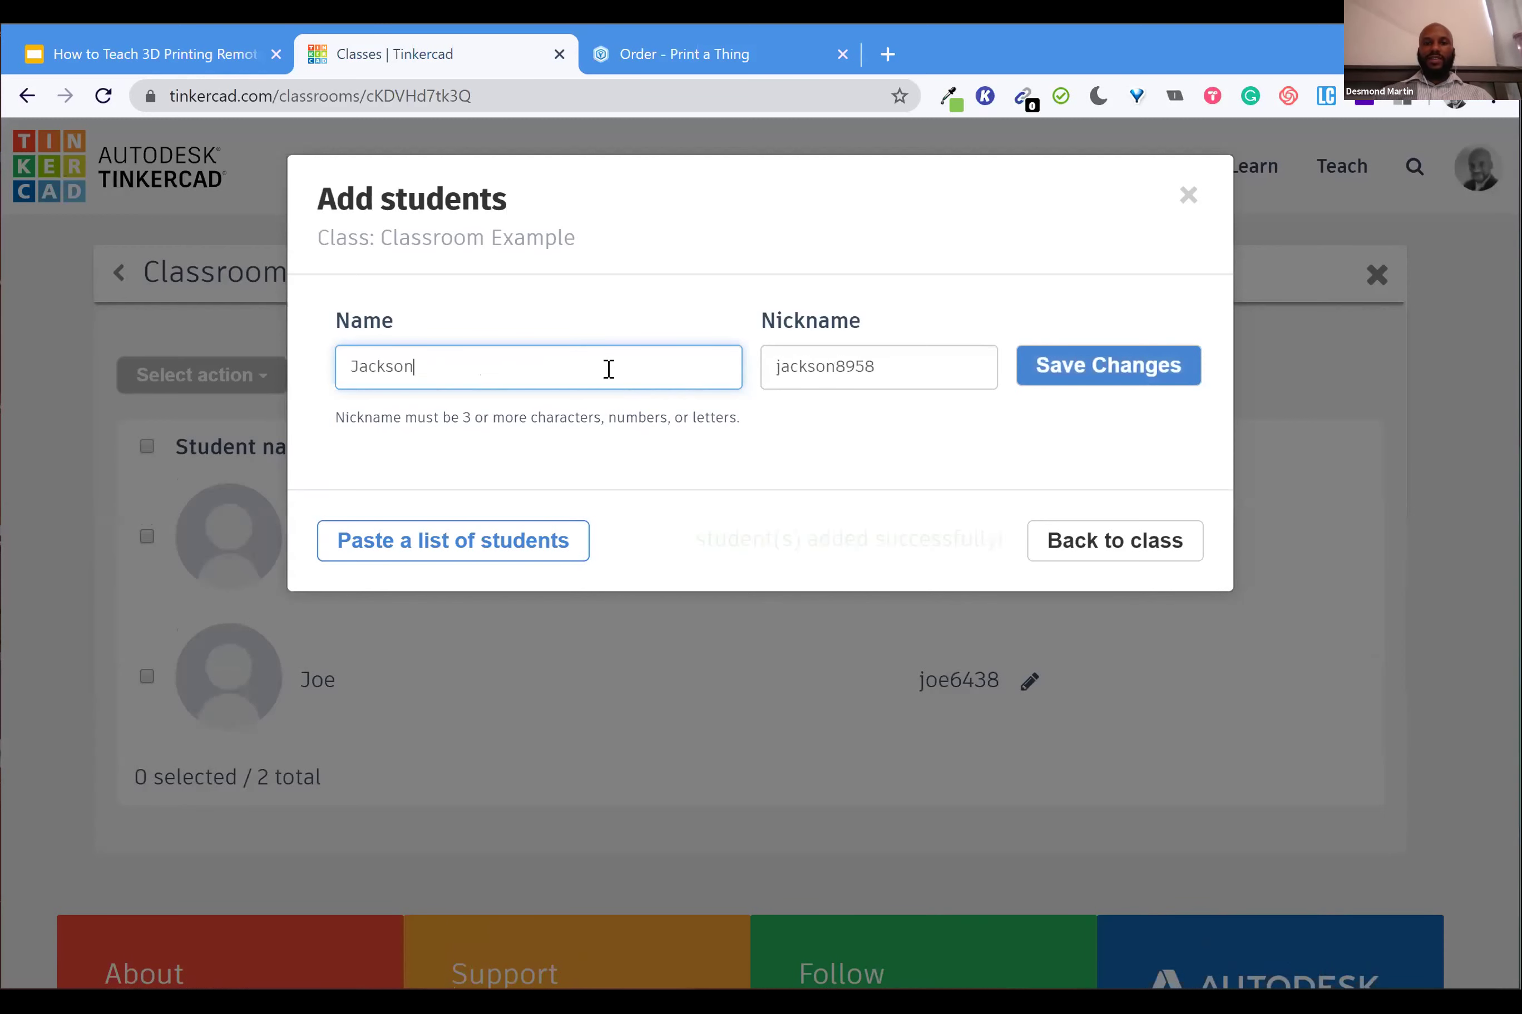
key("Return")
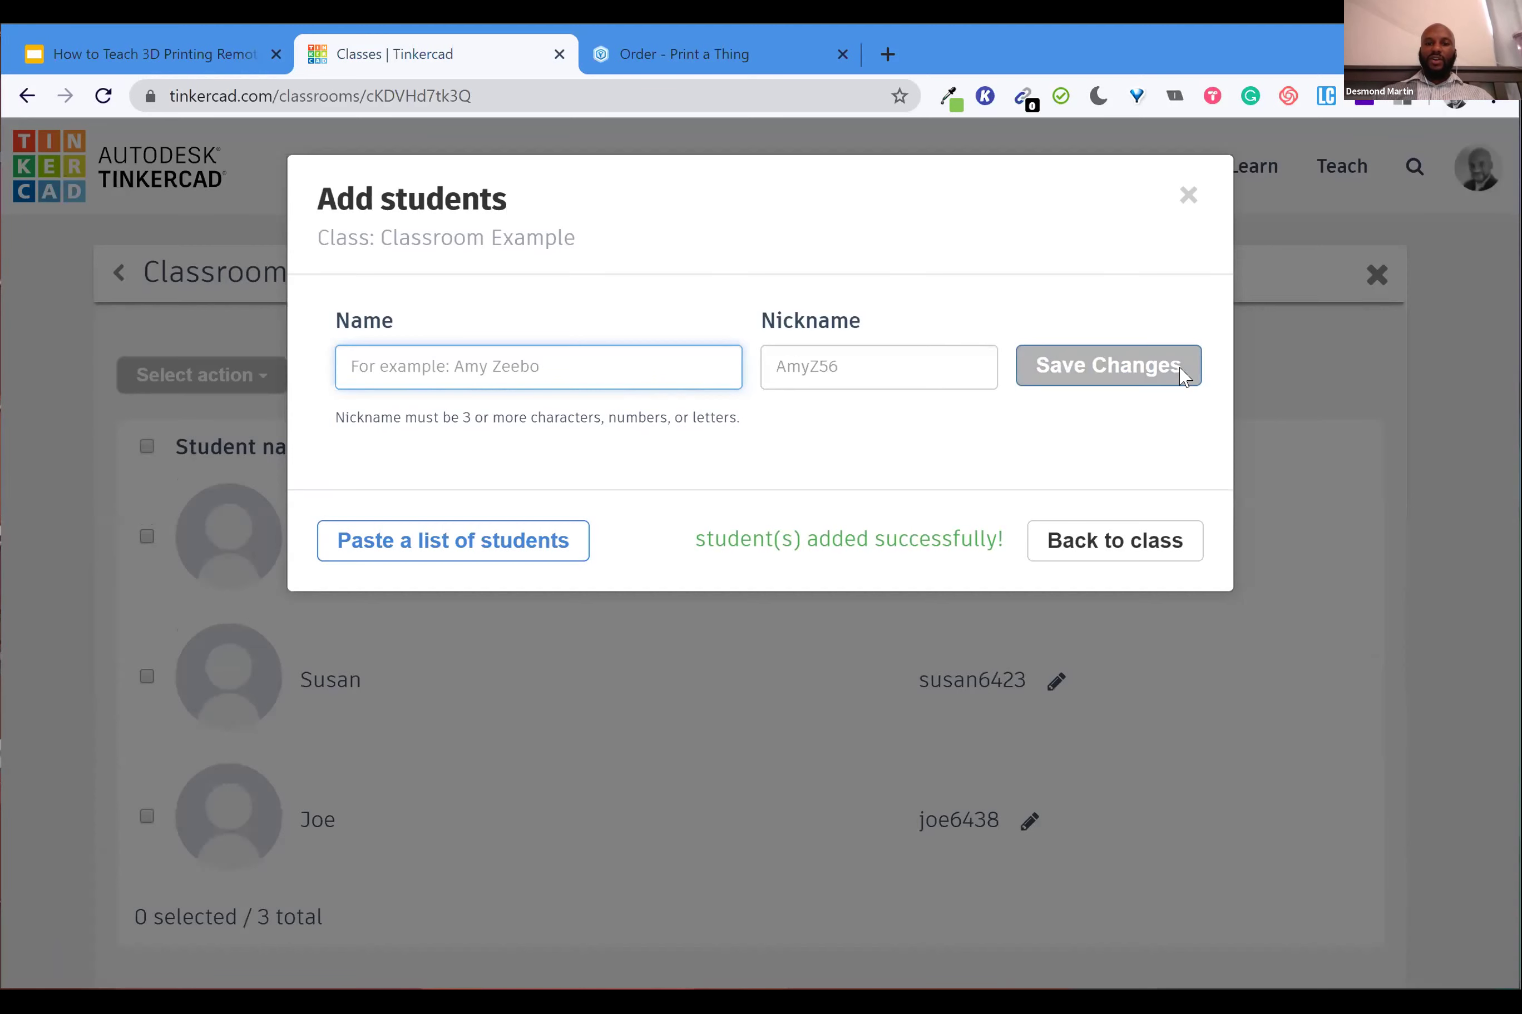
left_click(1181, 376)
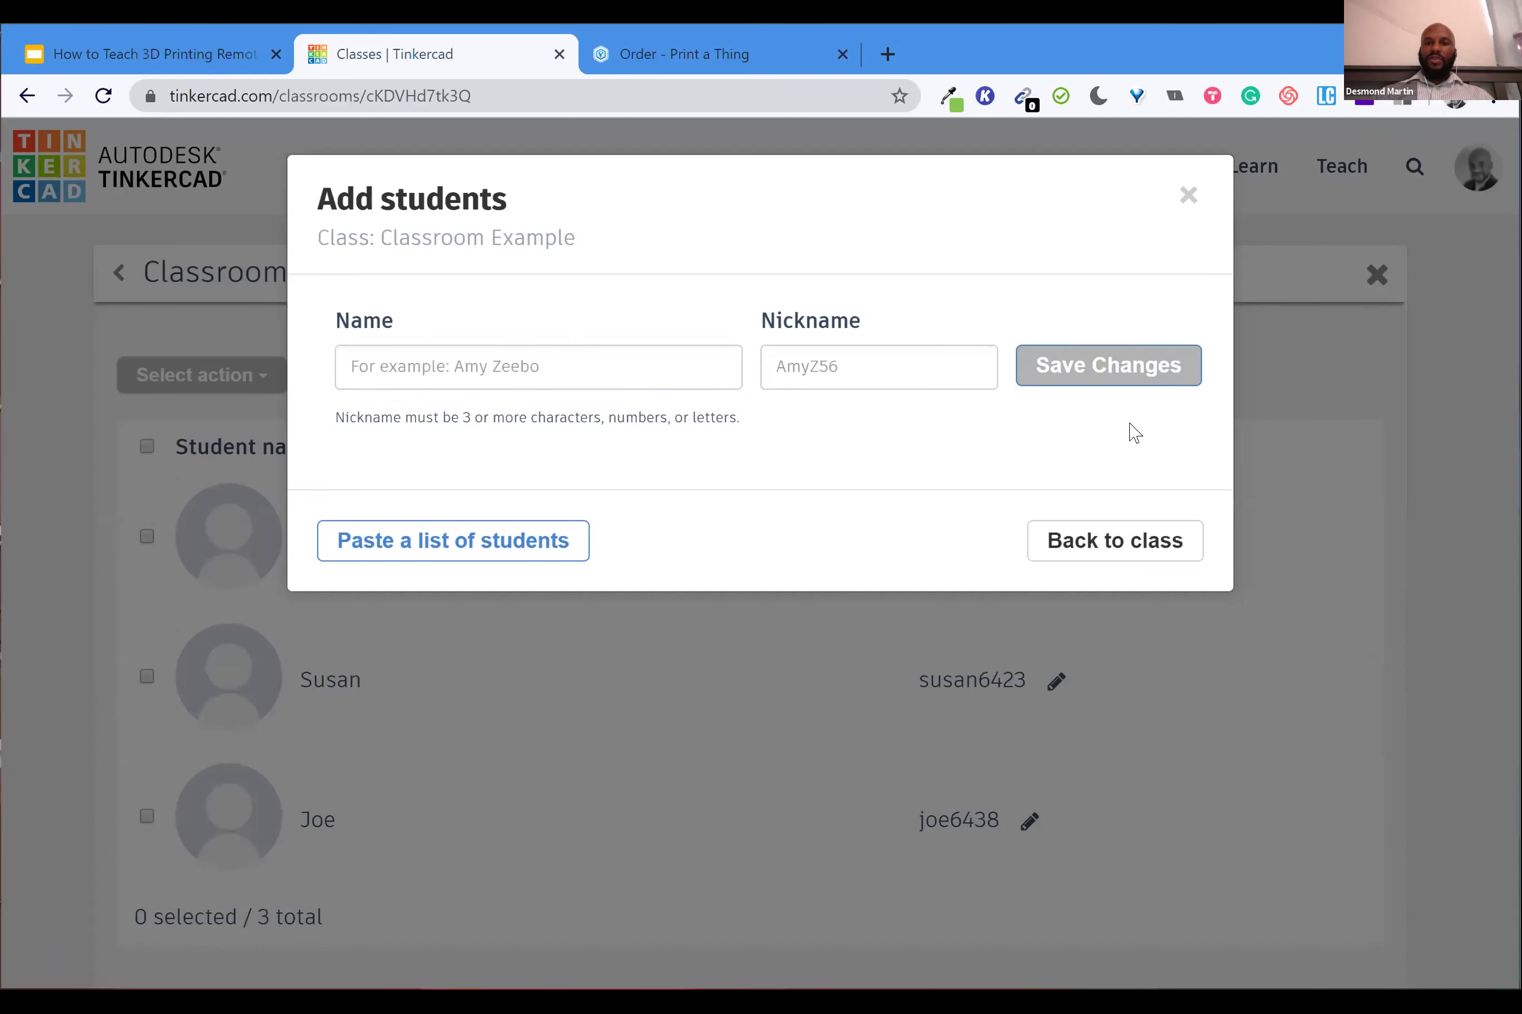
left_click(1068, 552)
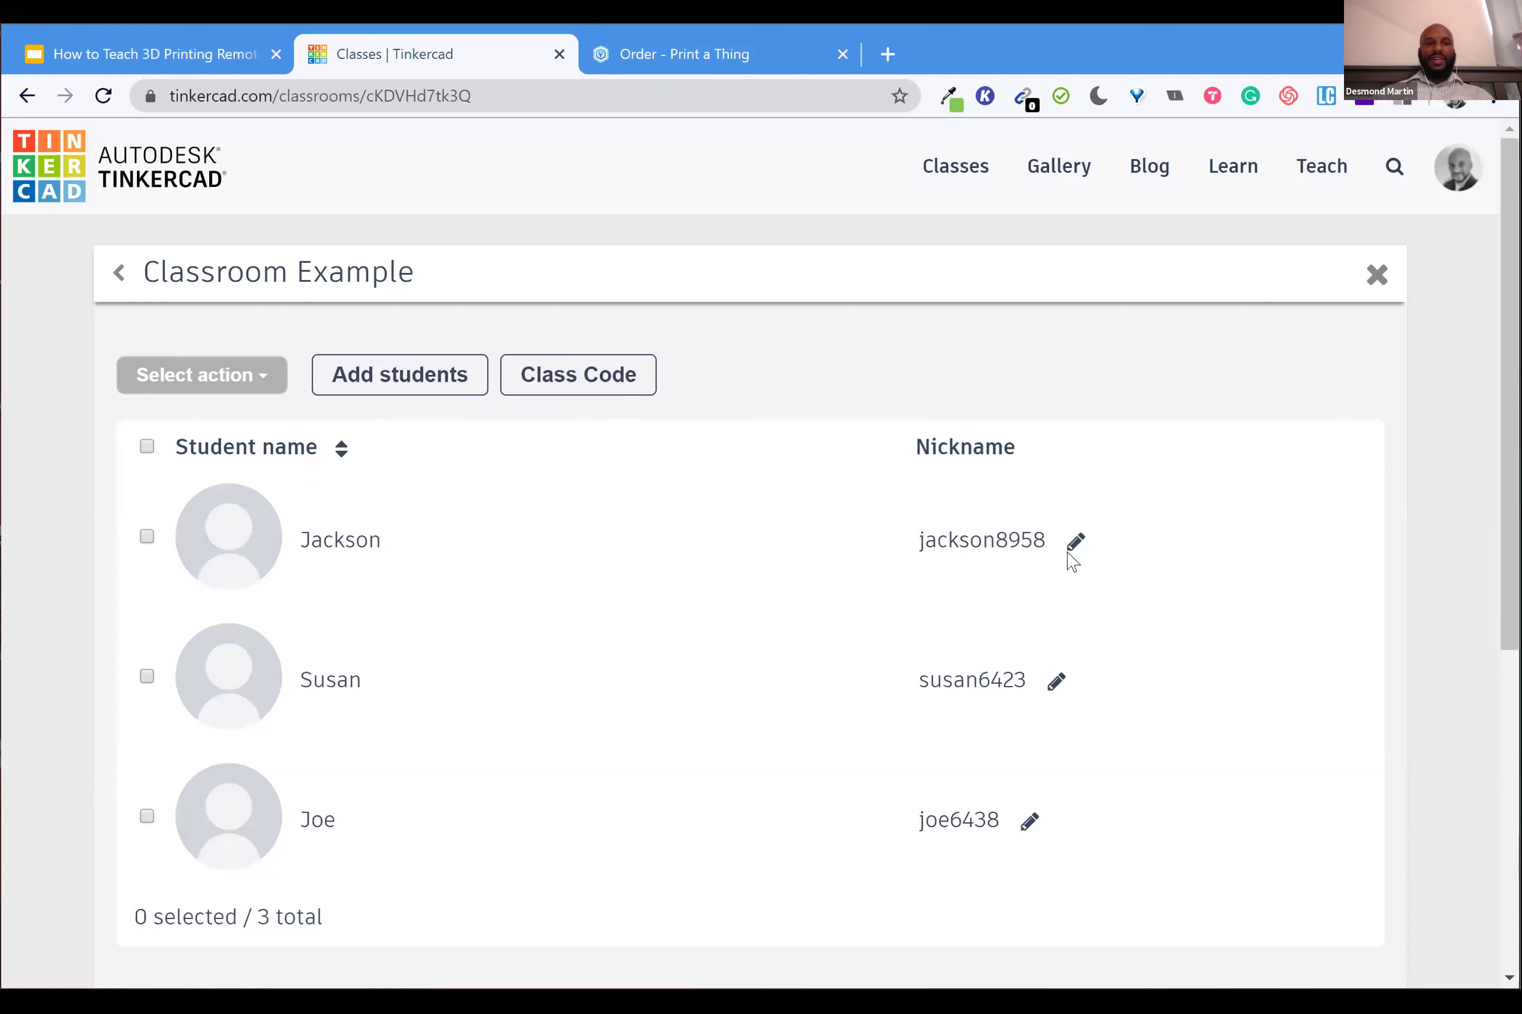
Review the student list, display the class code, and read the student instructions for joining by link or code
scroll(1070, 560, "down", 3)
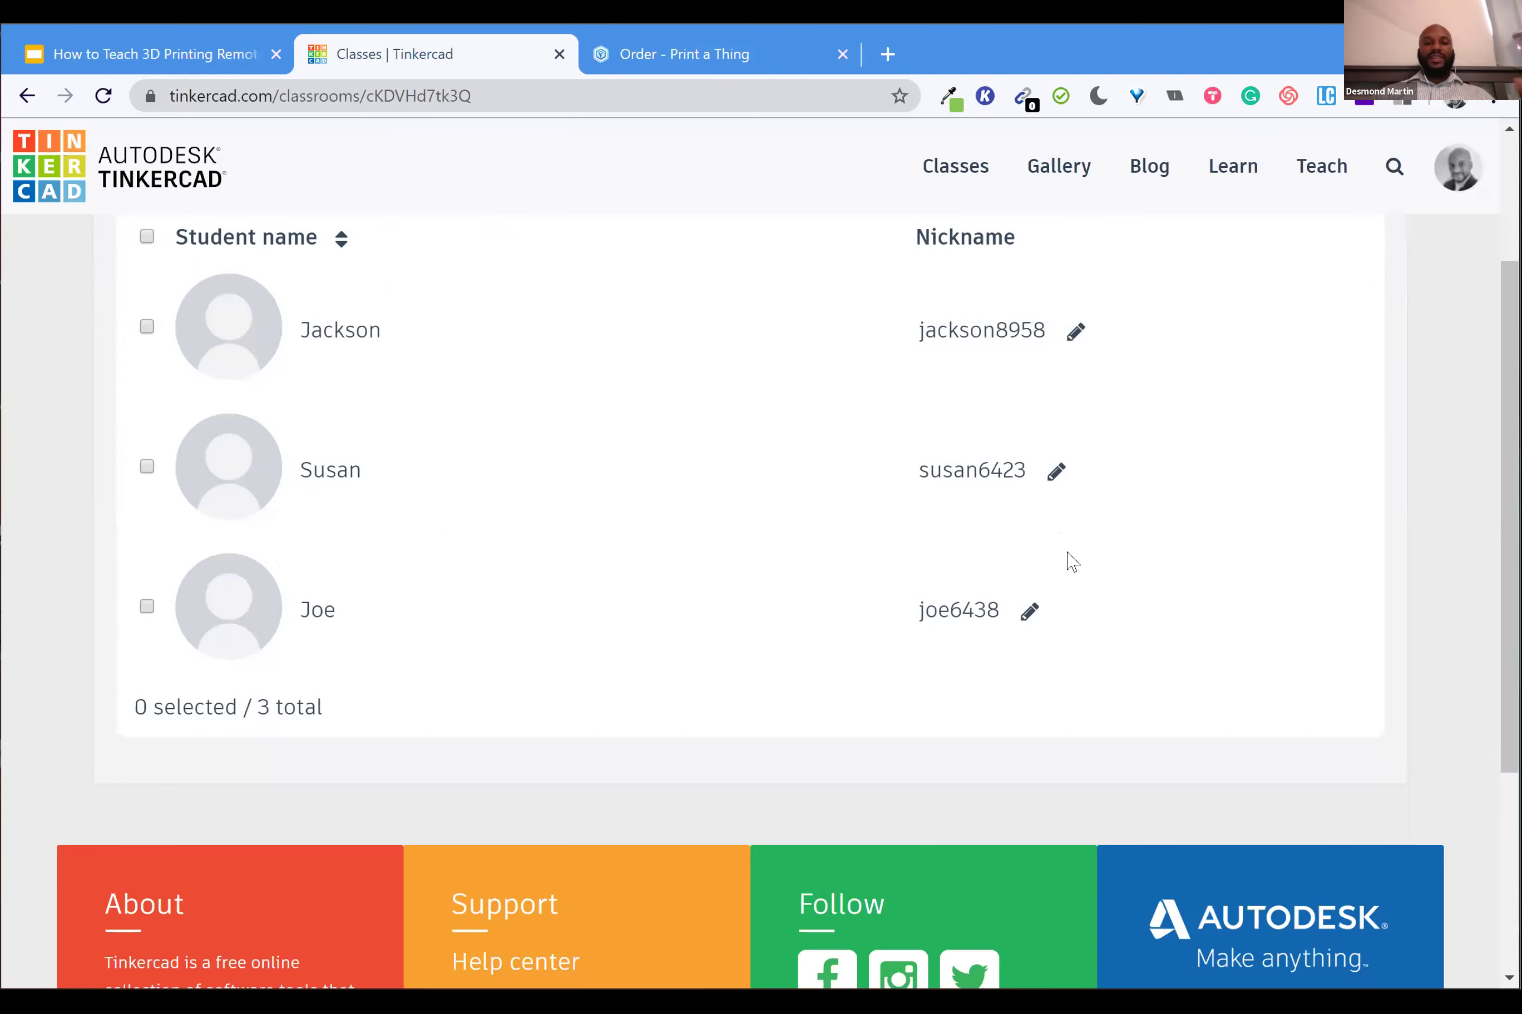
scroll(1071, 561, "up", 2)
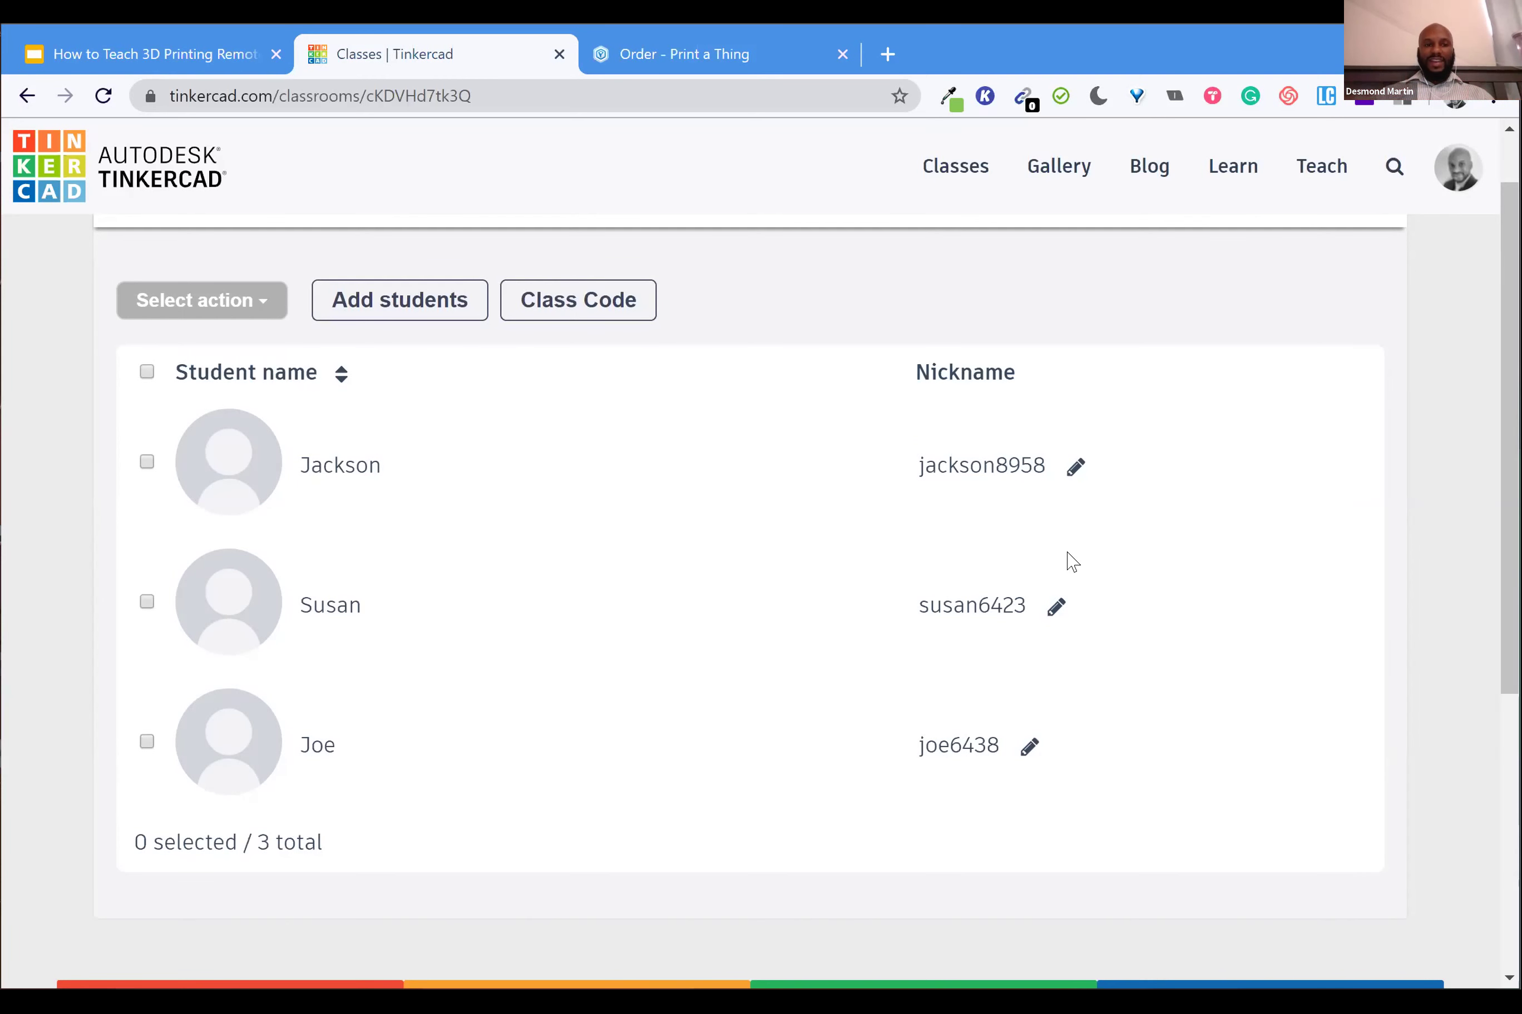
left_click(608, 319)
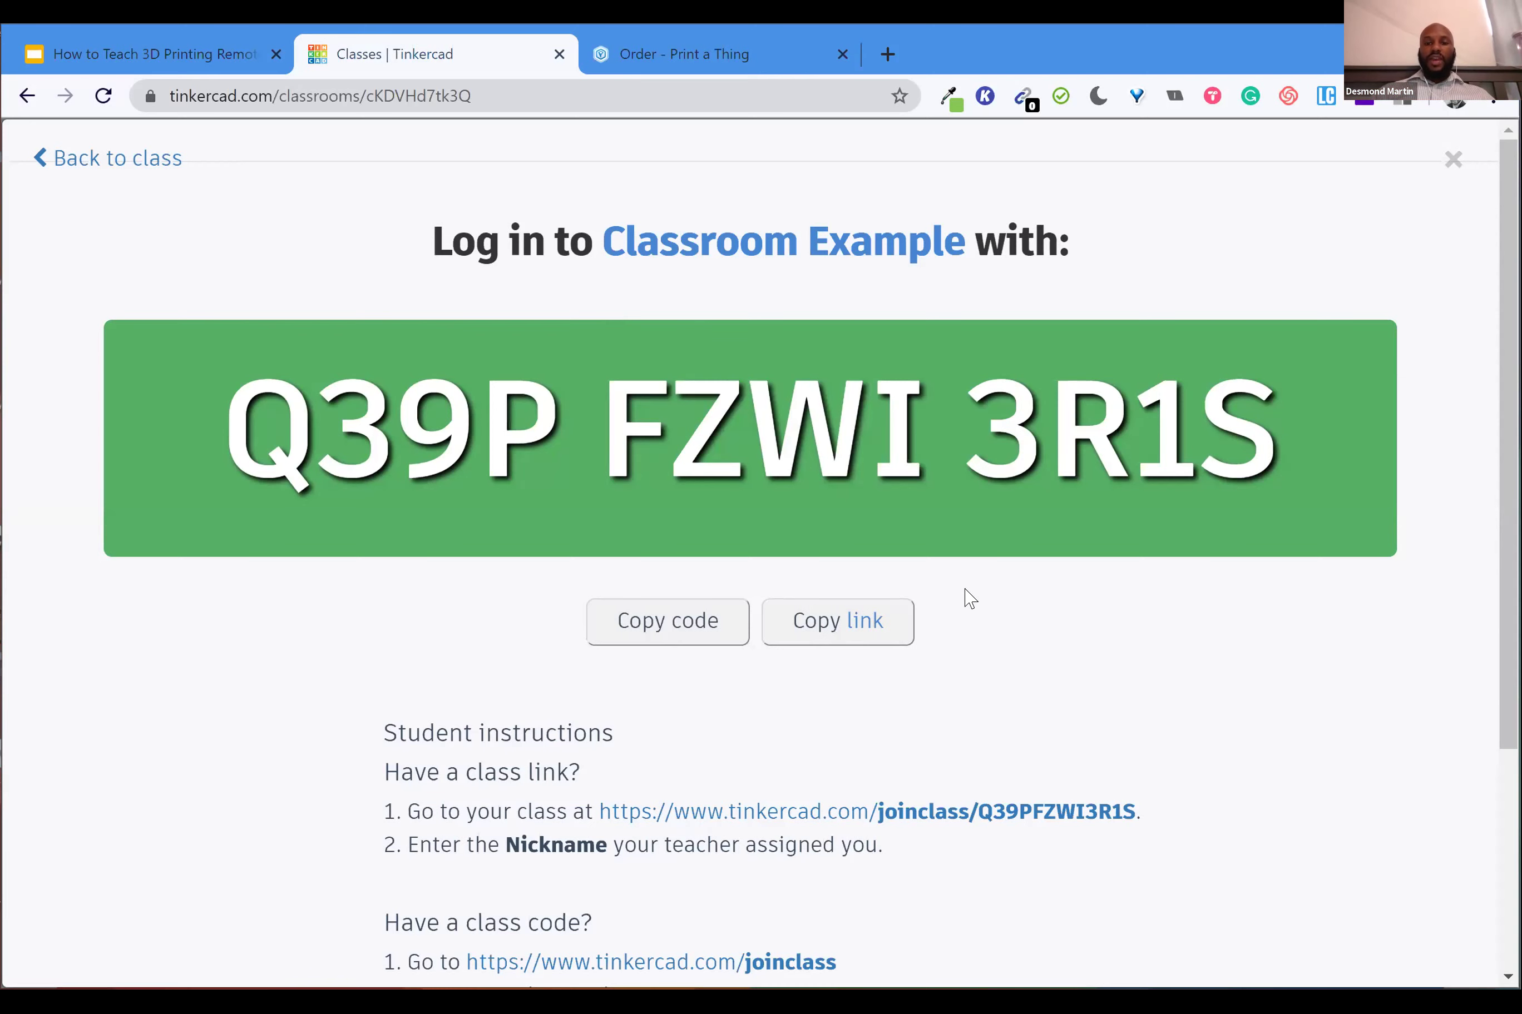
scroll(970, 599, "down", 3)
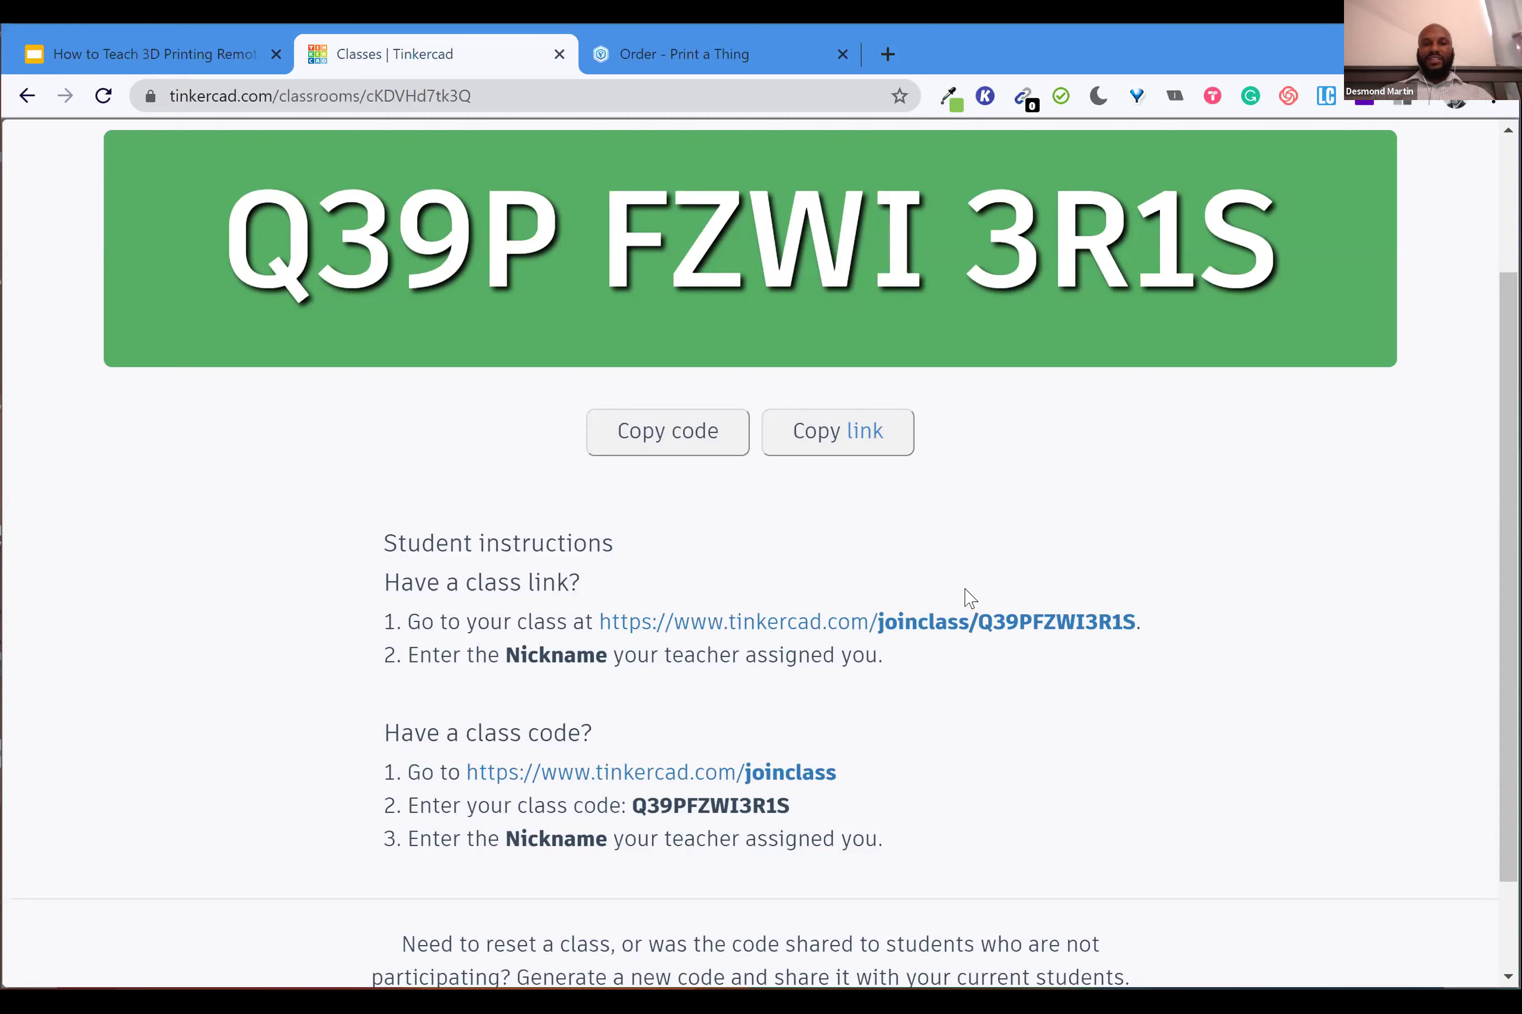
scroll(970, 599, "up", 3)
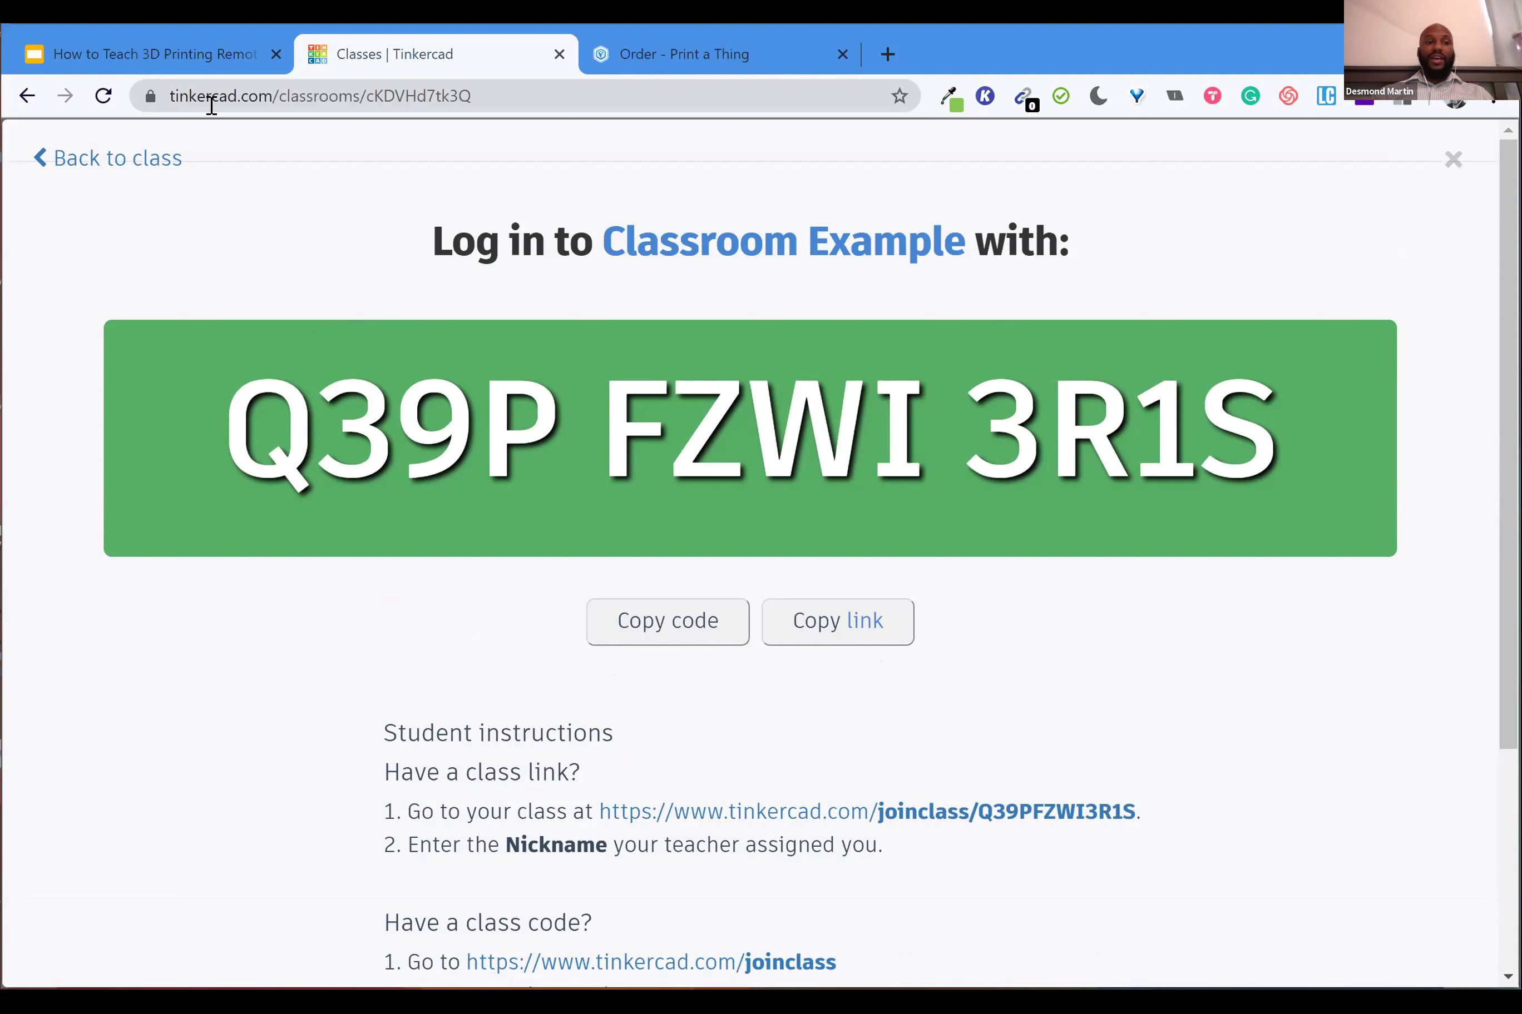
Return to the class and switch to the "How to Teach 3D Printing Remotely" presentation in Google Slides
left_click(141, 169)
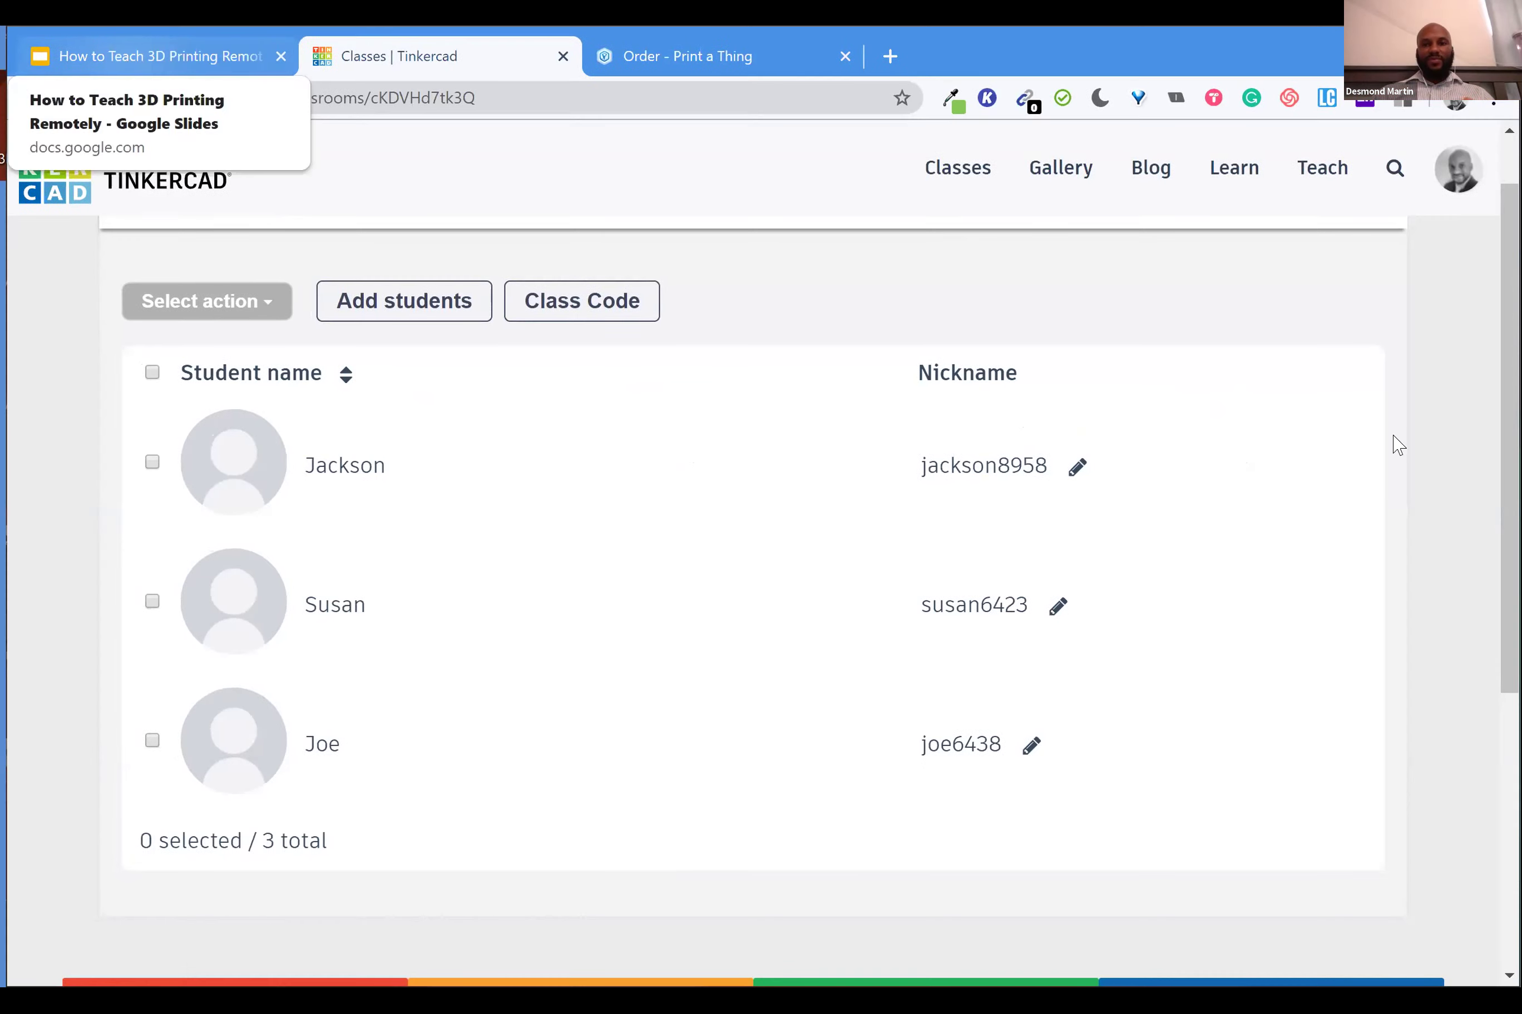
key("ctrl+1")
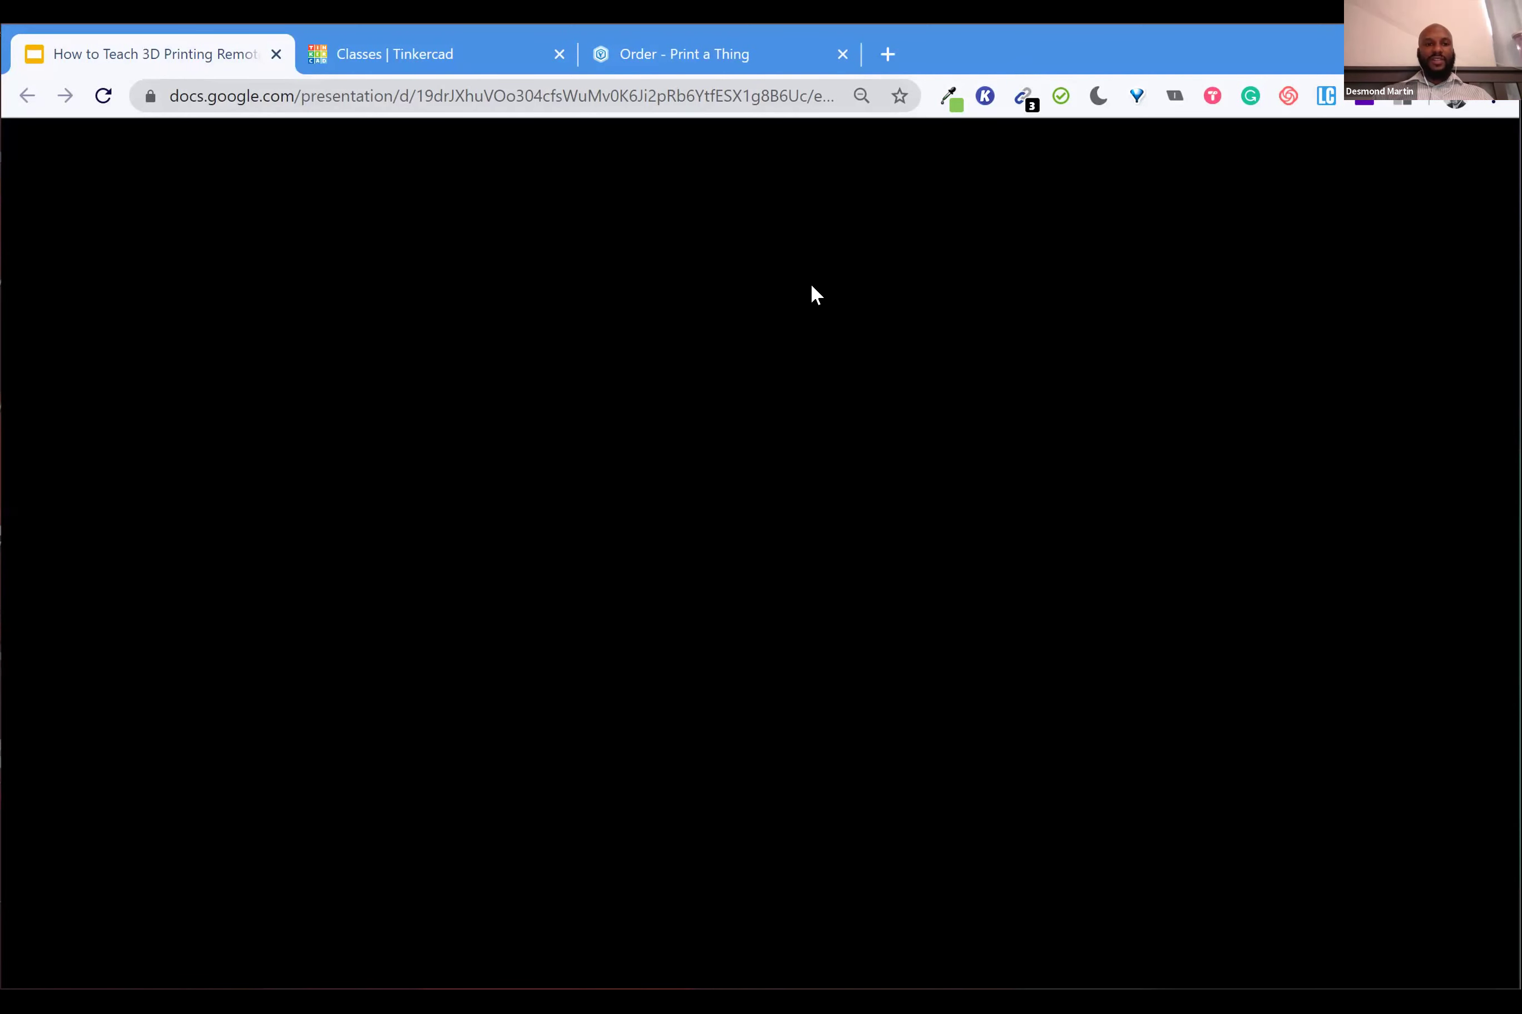
Restart the slideshow at the pre-lesson slide, advance to the "Build Your Skills First" slide and exit the presentation
key("Escape")
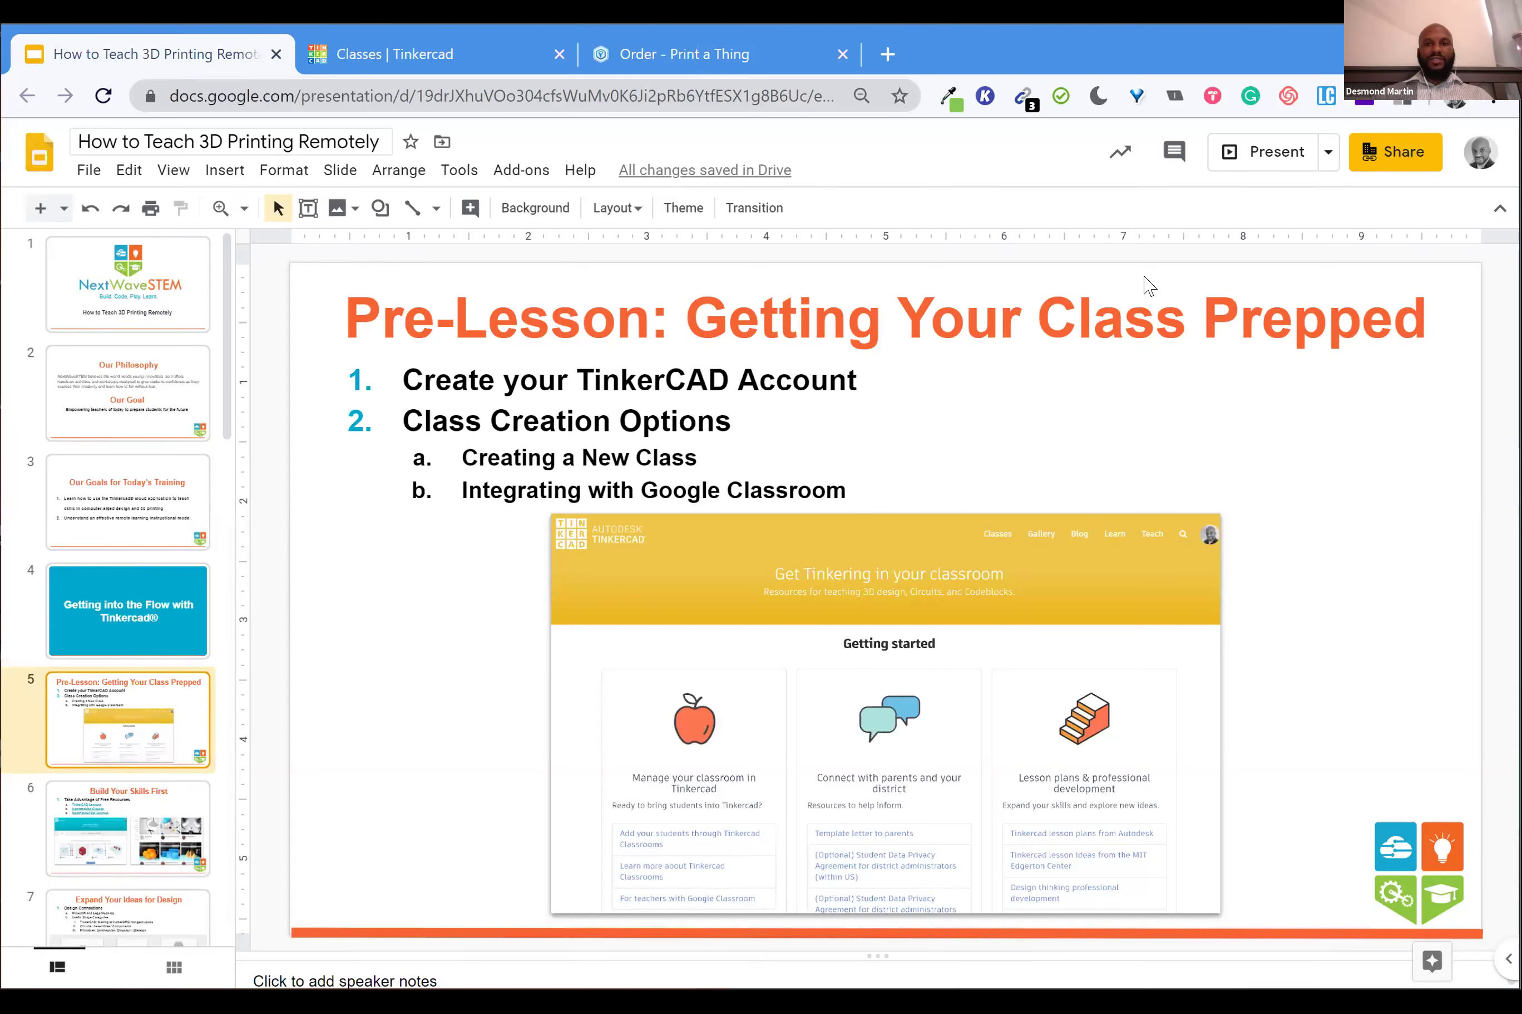
left_click(1274, 155)
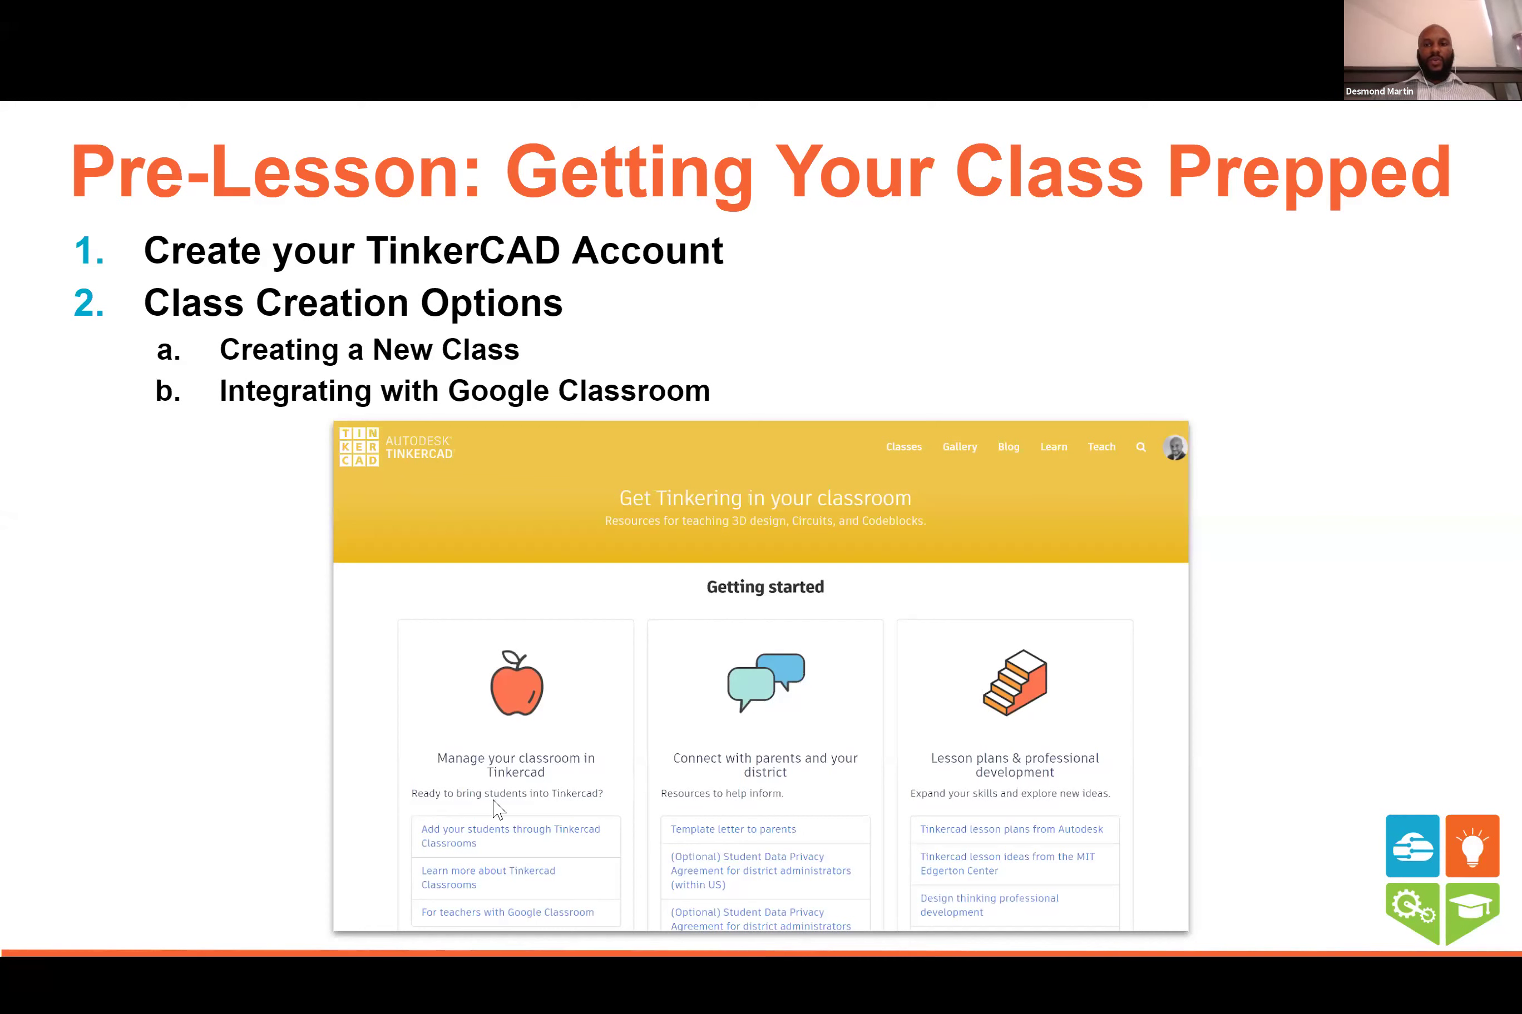
mouse_move(131, 975)
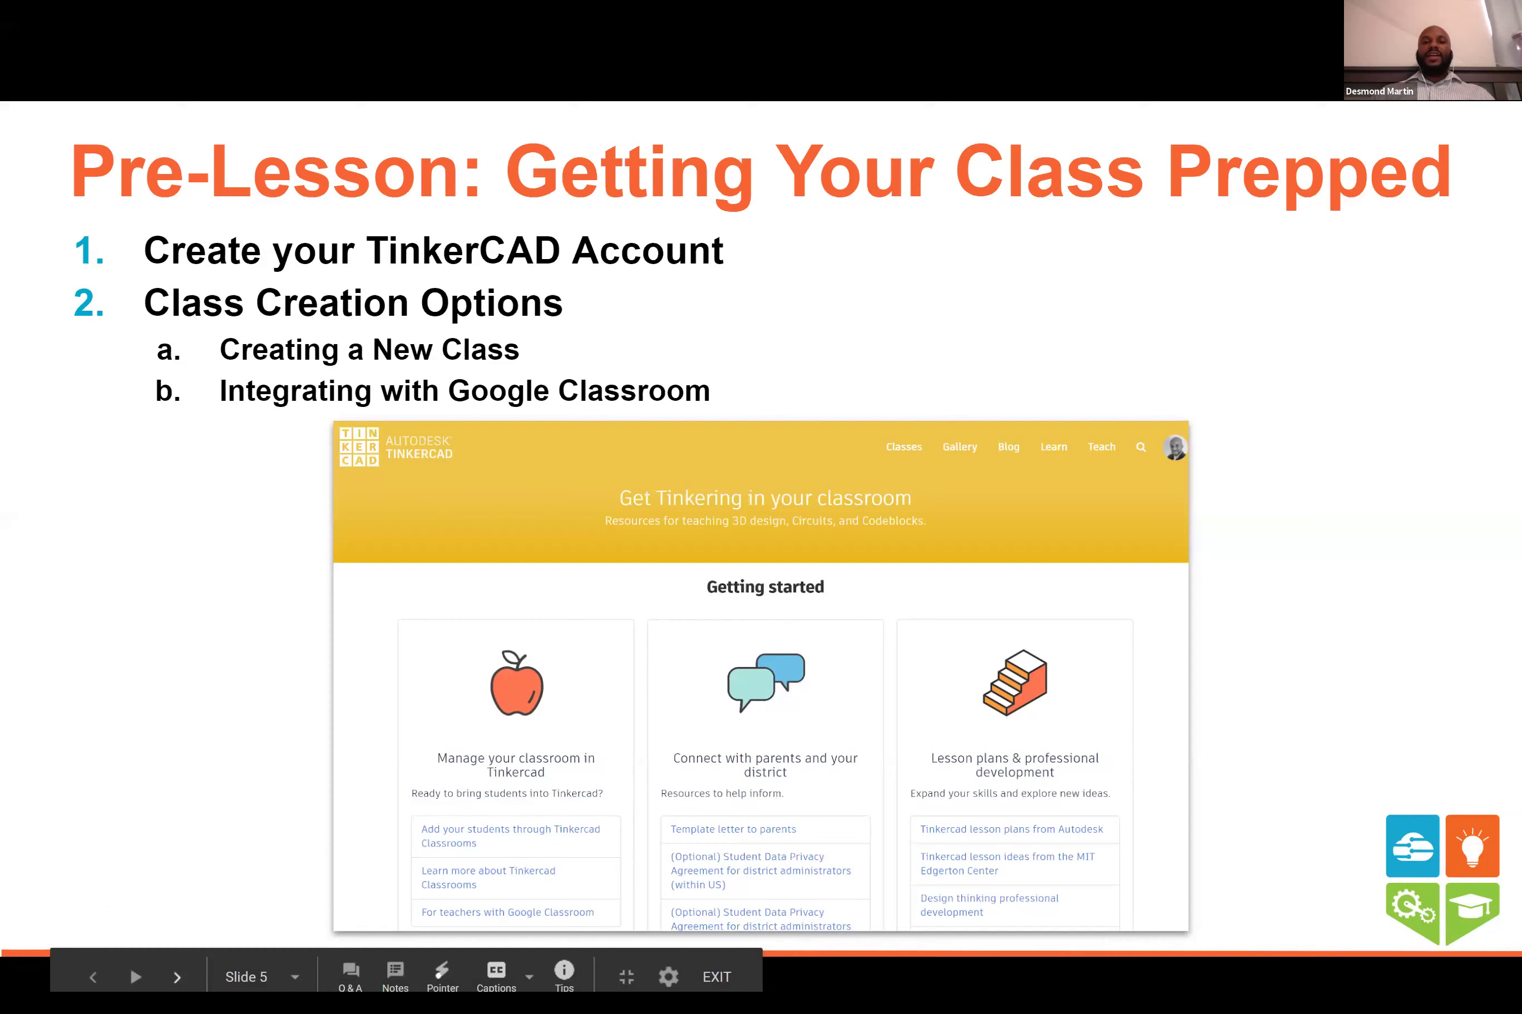
left_click(177, 977)
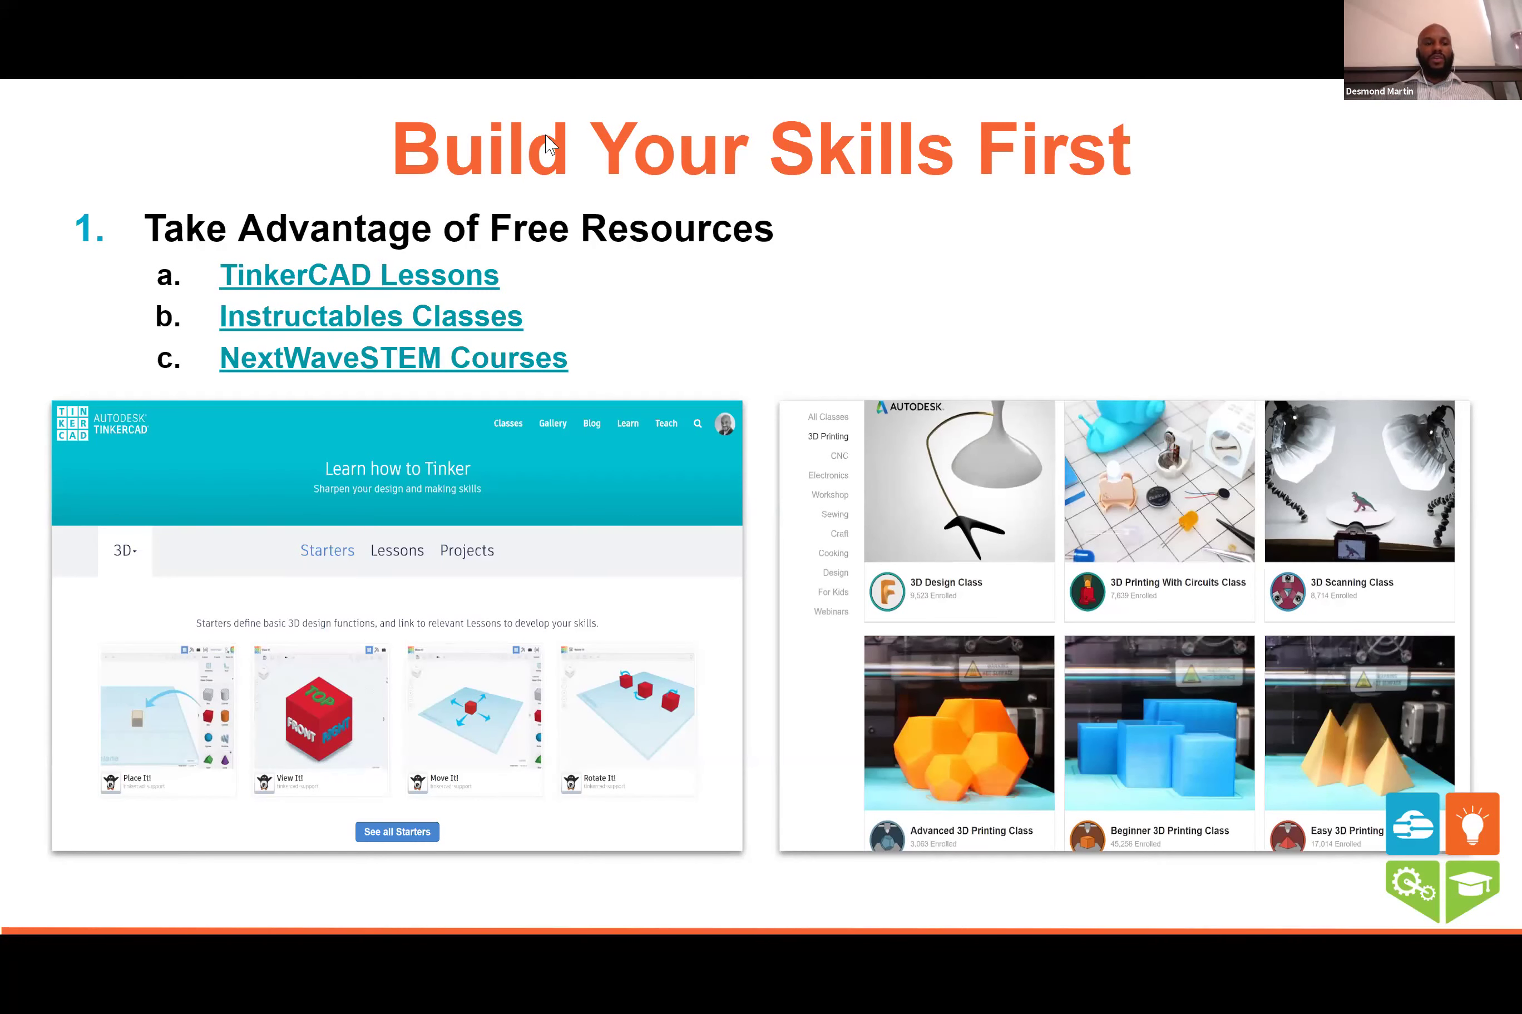
mouse_move(268, 956)
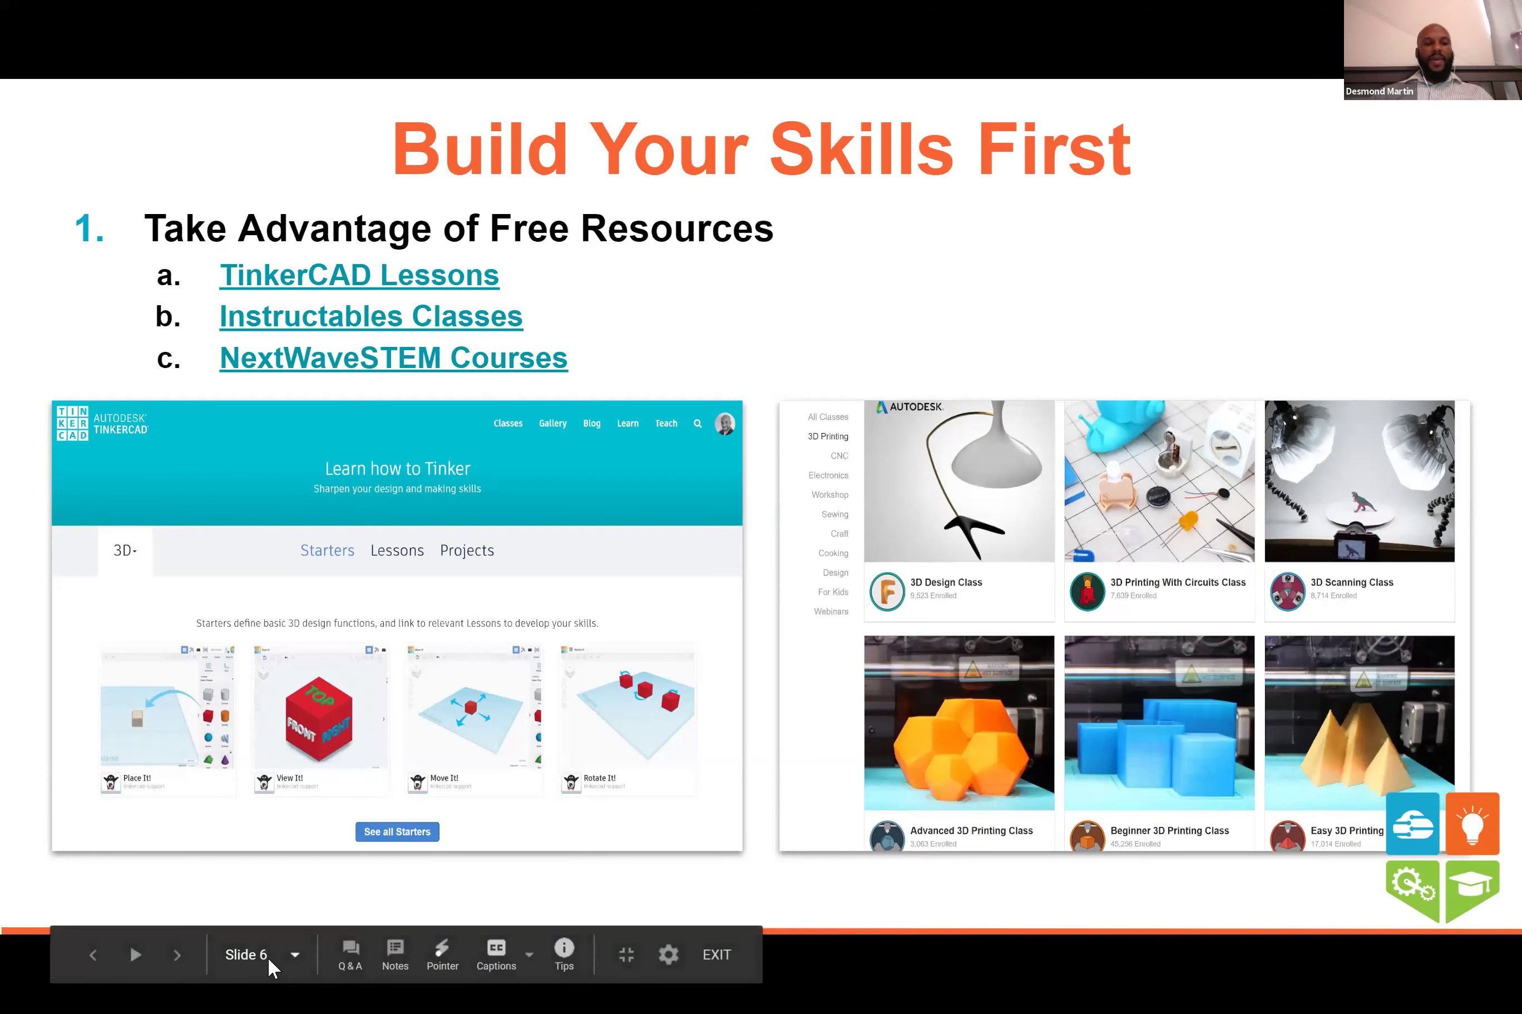
key("Escape")
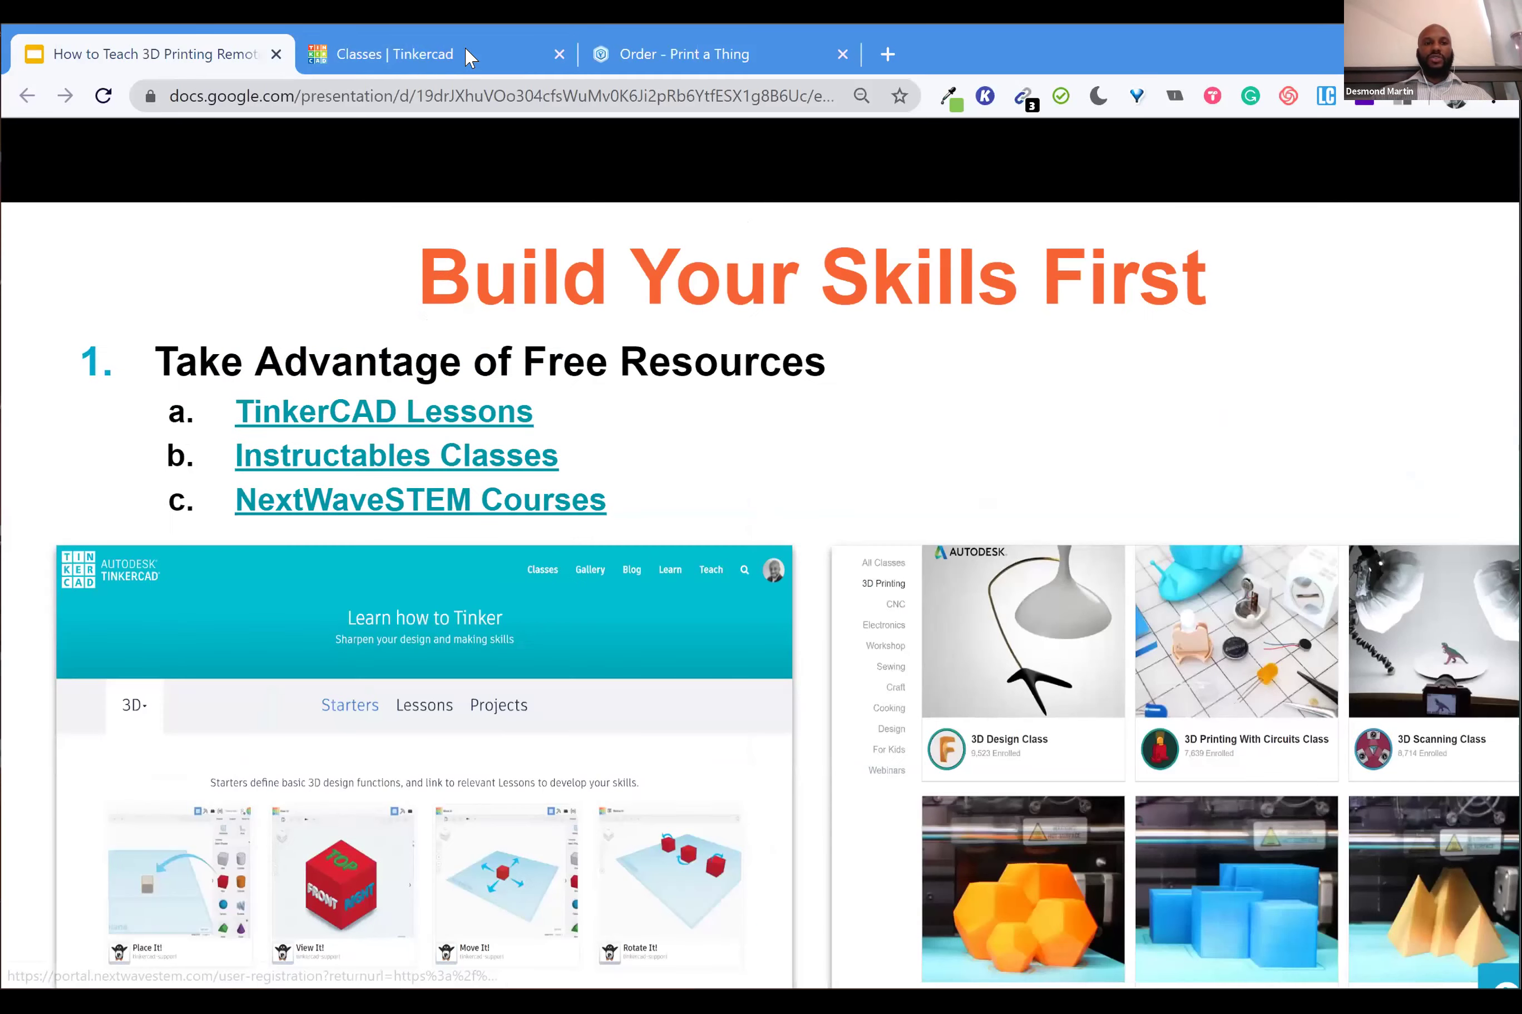
Switch to Tinkercad, go from the class page to the design dashboard and create a new 3D design
left_click(468, 55)
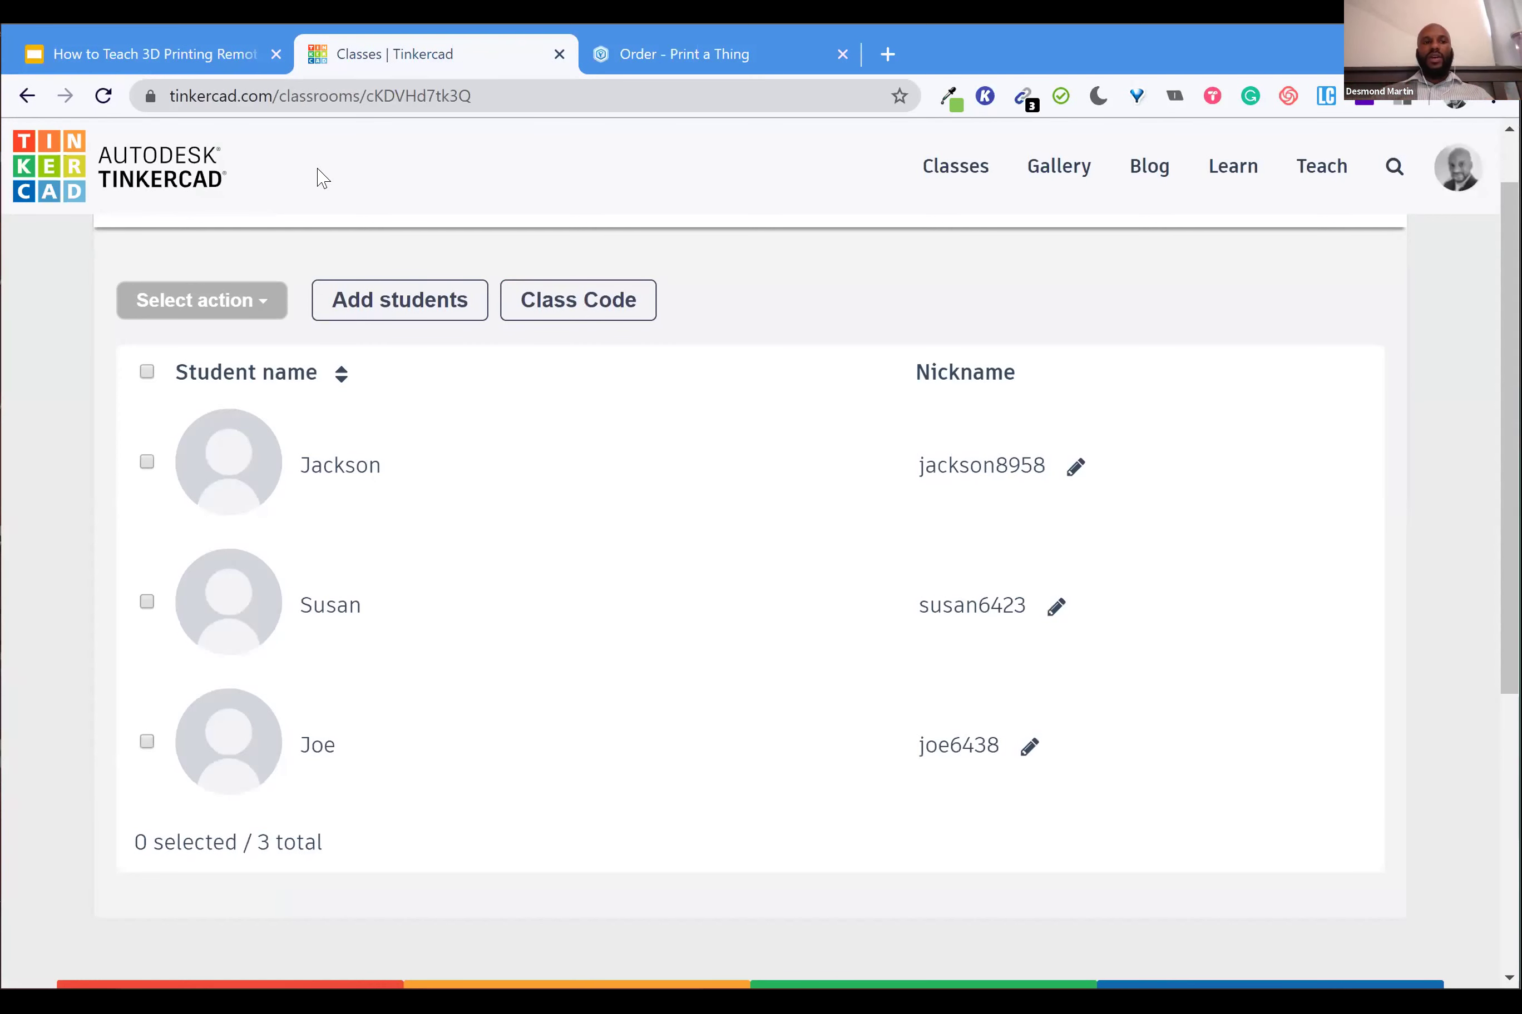
left_click(112, 160)
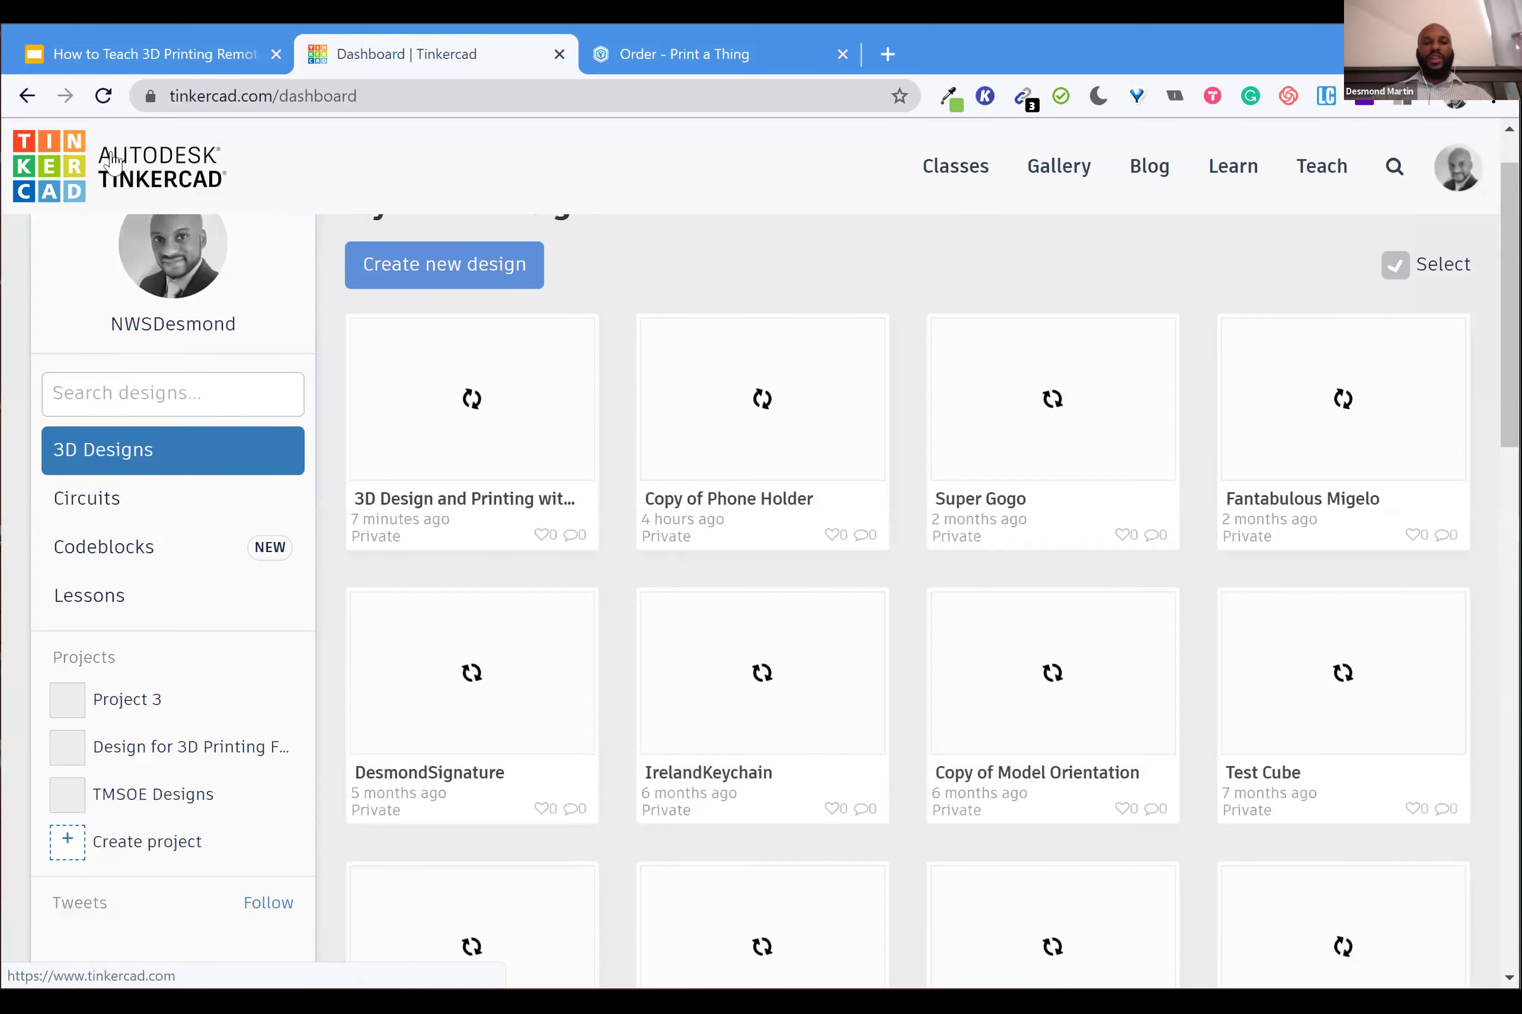
left_click(114, 161)
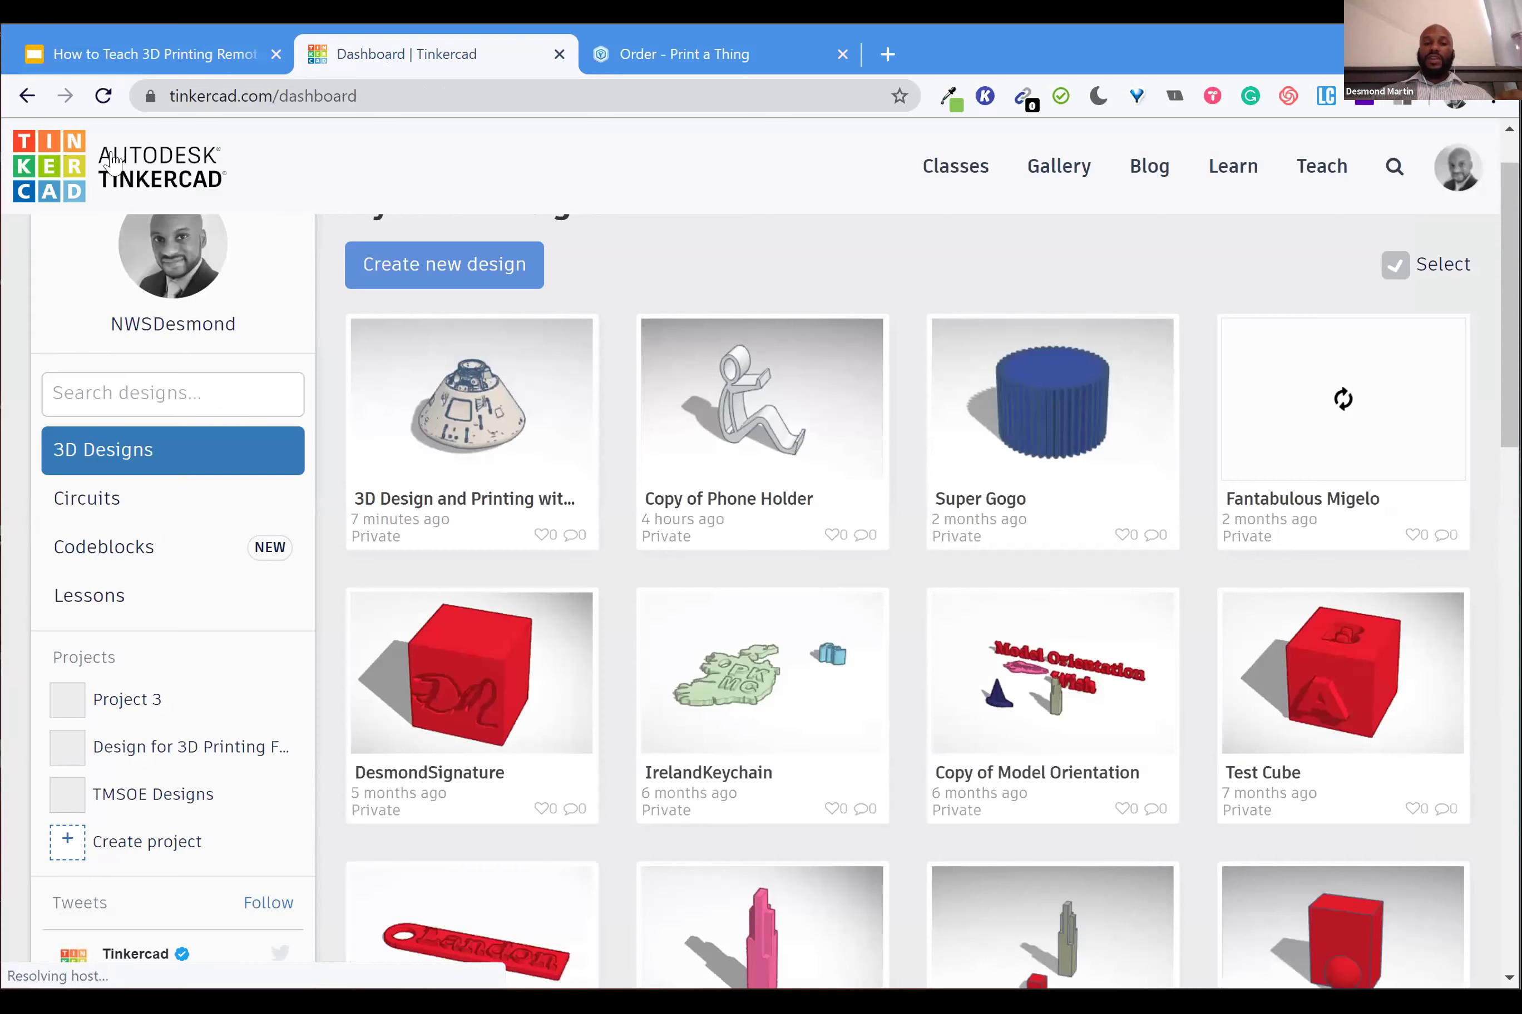
left_click(432, 260)
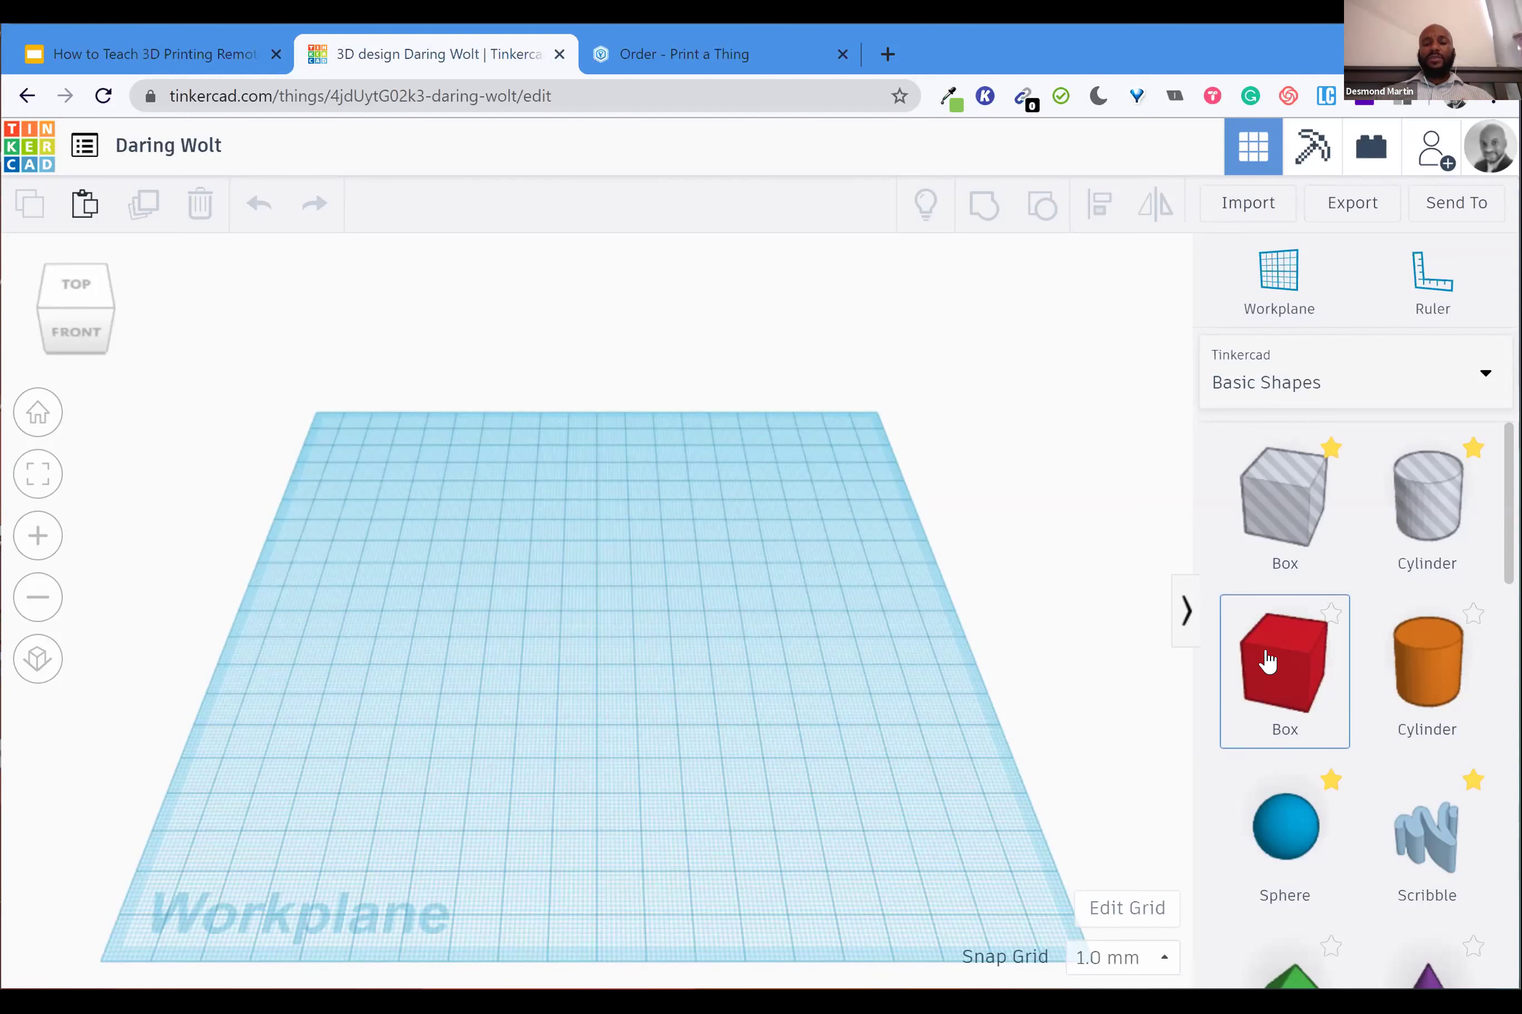
Place a red box on the workplane rotated 45°, enlarge its footprint and raise its height to about 41 mm
left_click_drag(1266, 661, 462, 659)
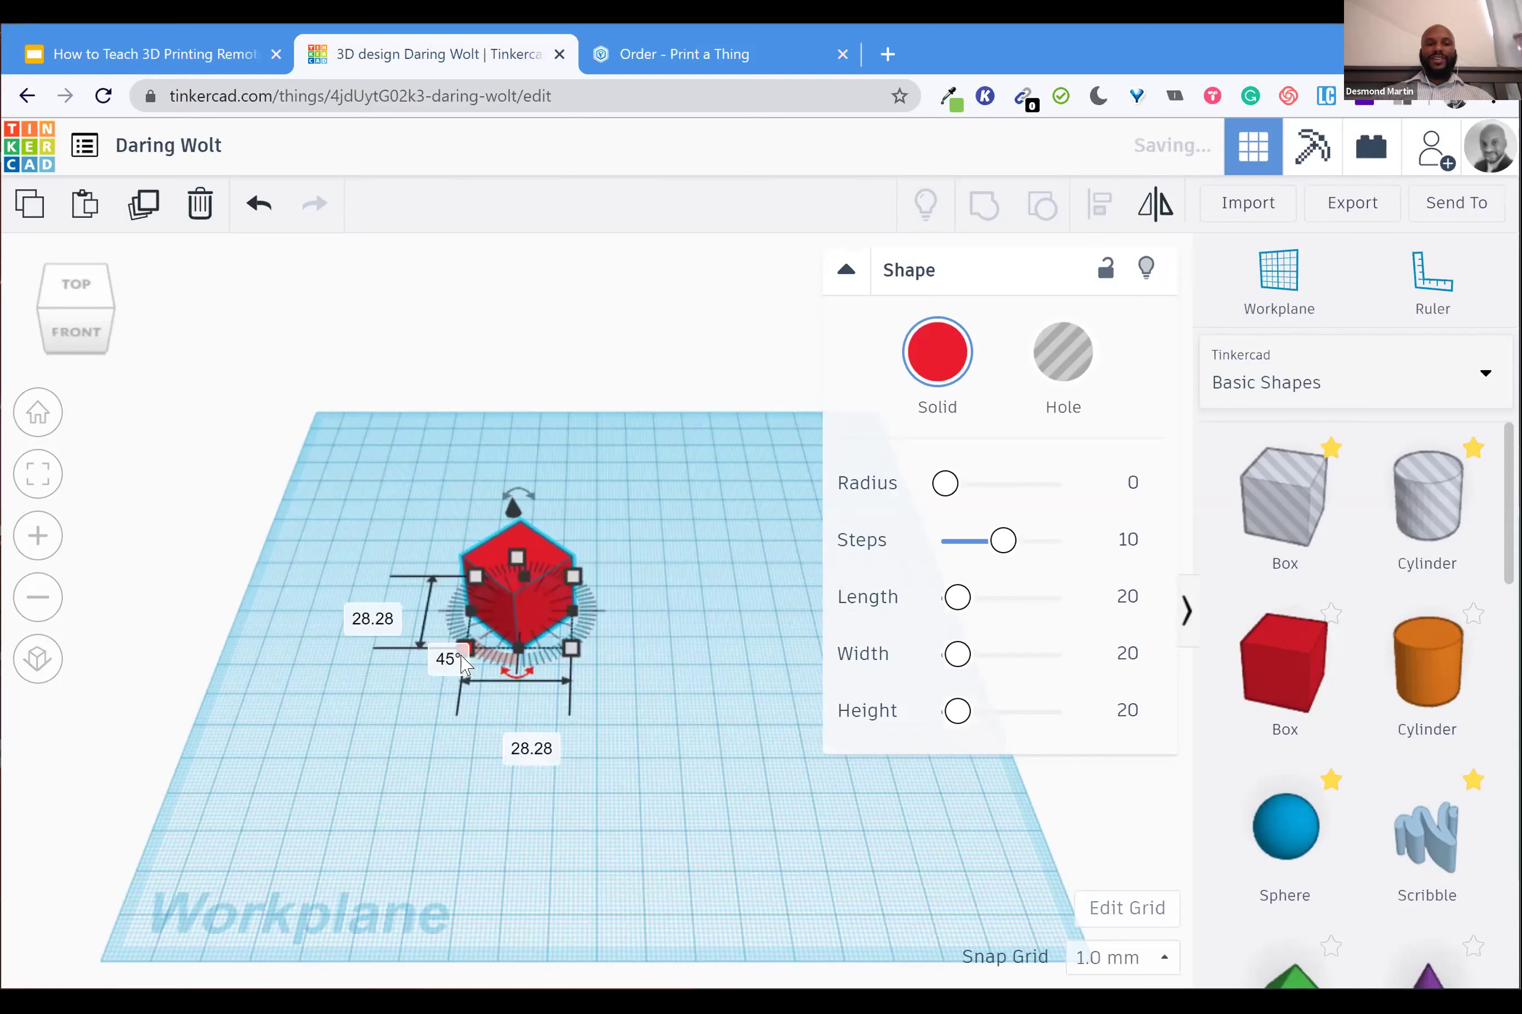
left_click_drag(575, 582, 675, 496)
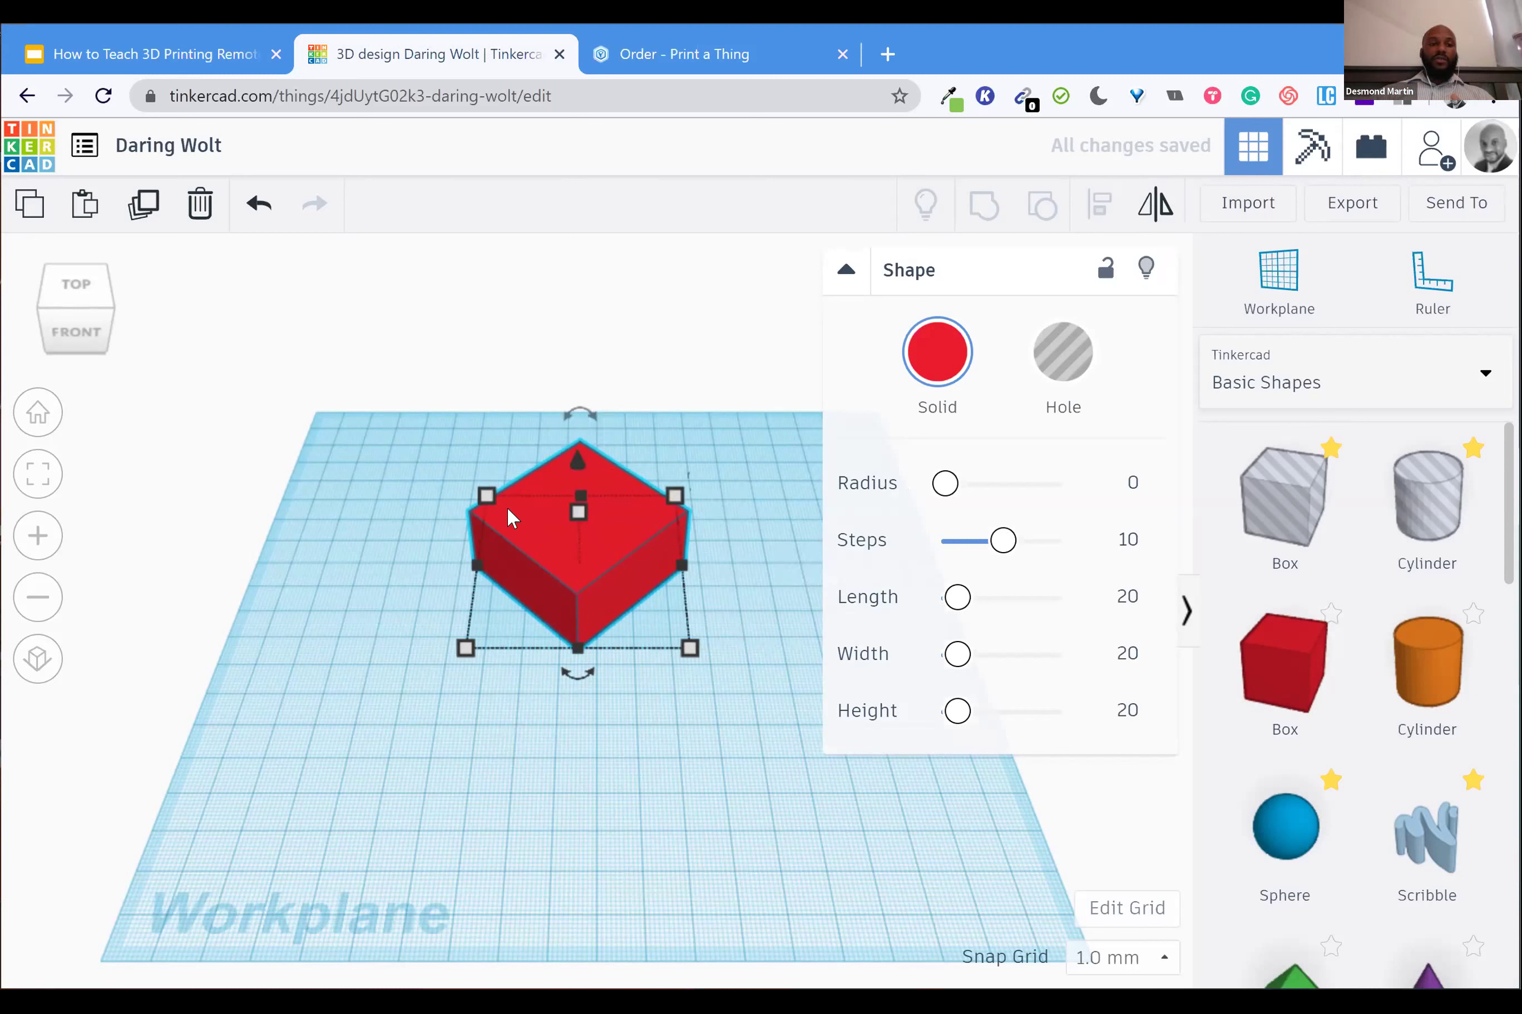
mouse_move(580, 527)
left_click_drag(580, 527, 579, 452)
left_click(699, 508)
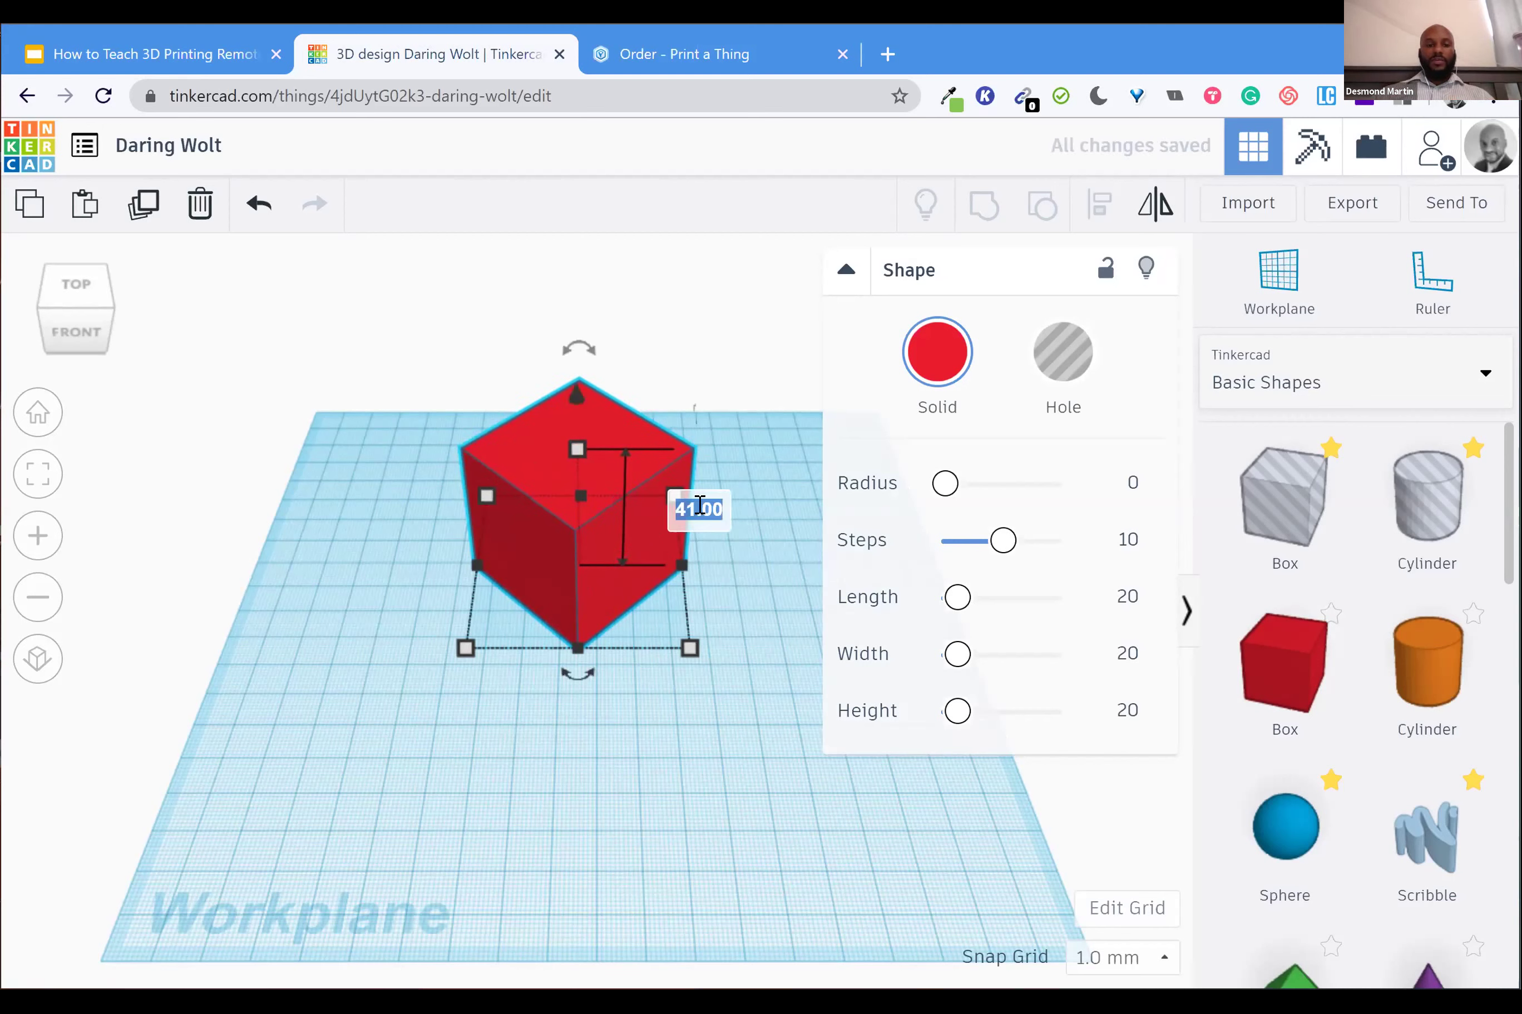
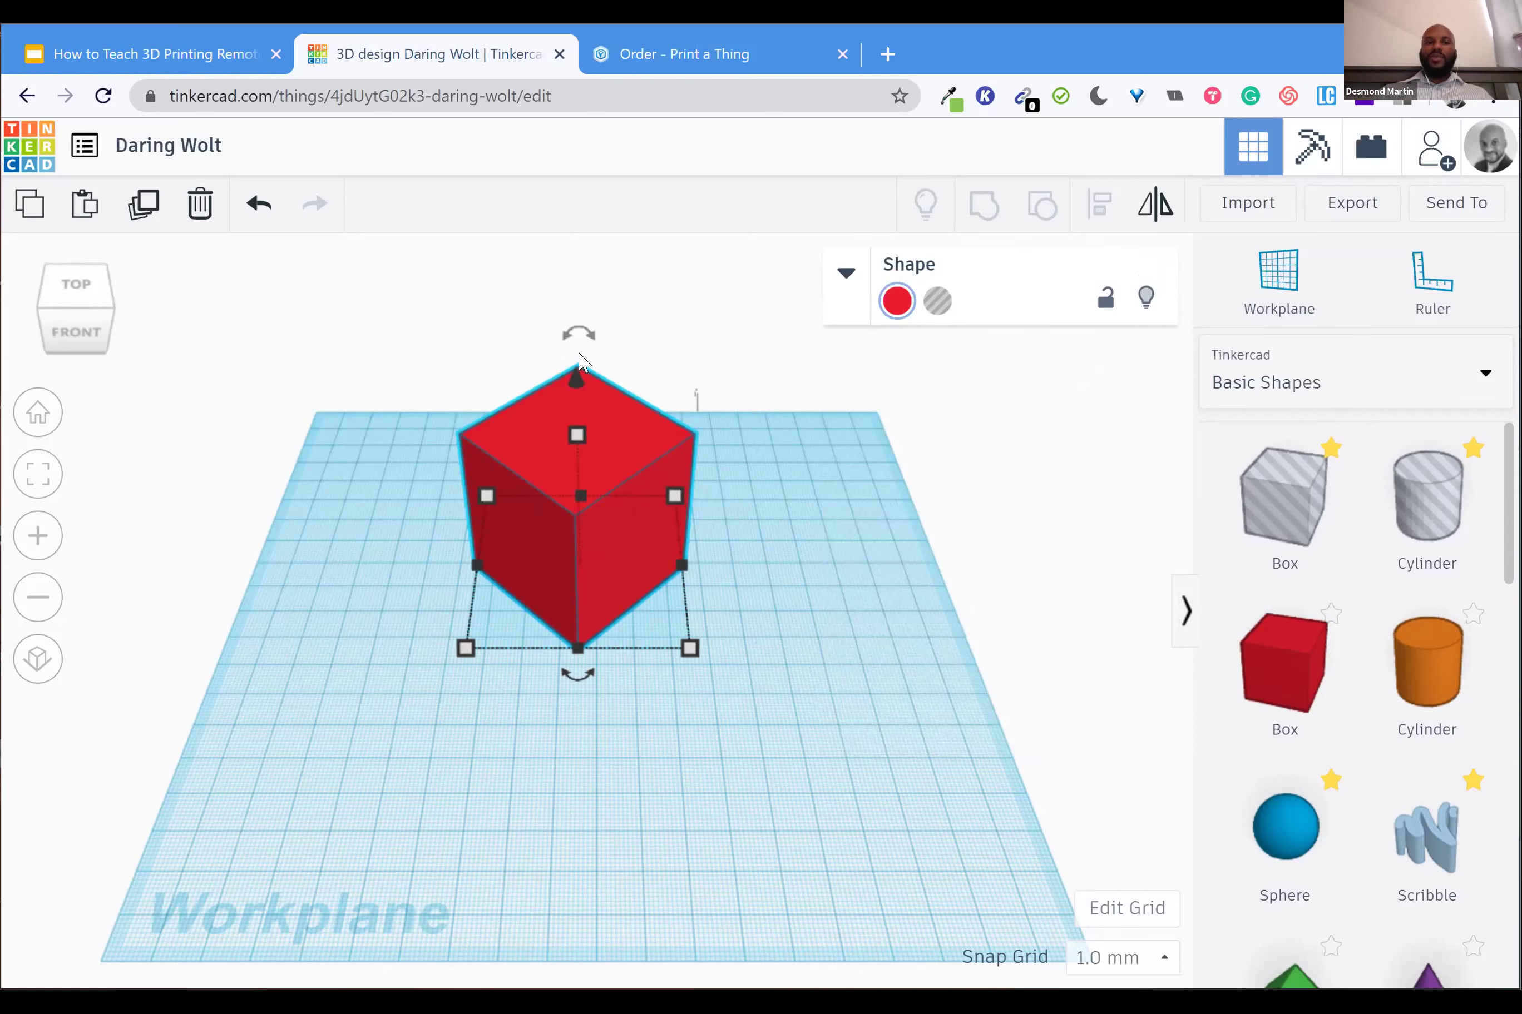
Lift the red box about 7 mm above the workplane and sink it partly below the workplane
left_click(82, 304)
left_click_drag(106, 308, 228, 299)
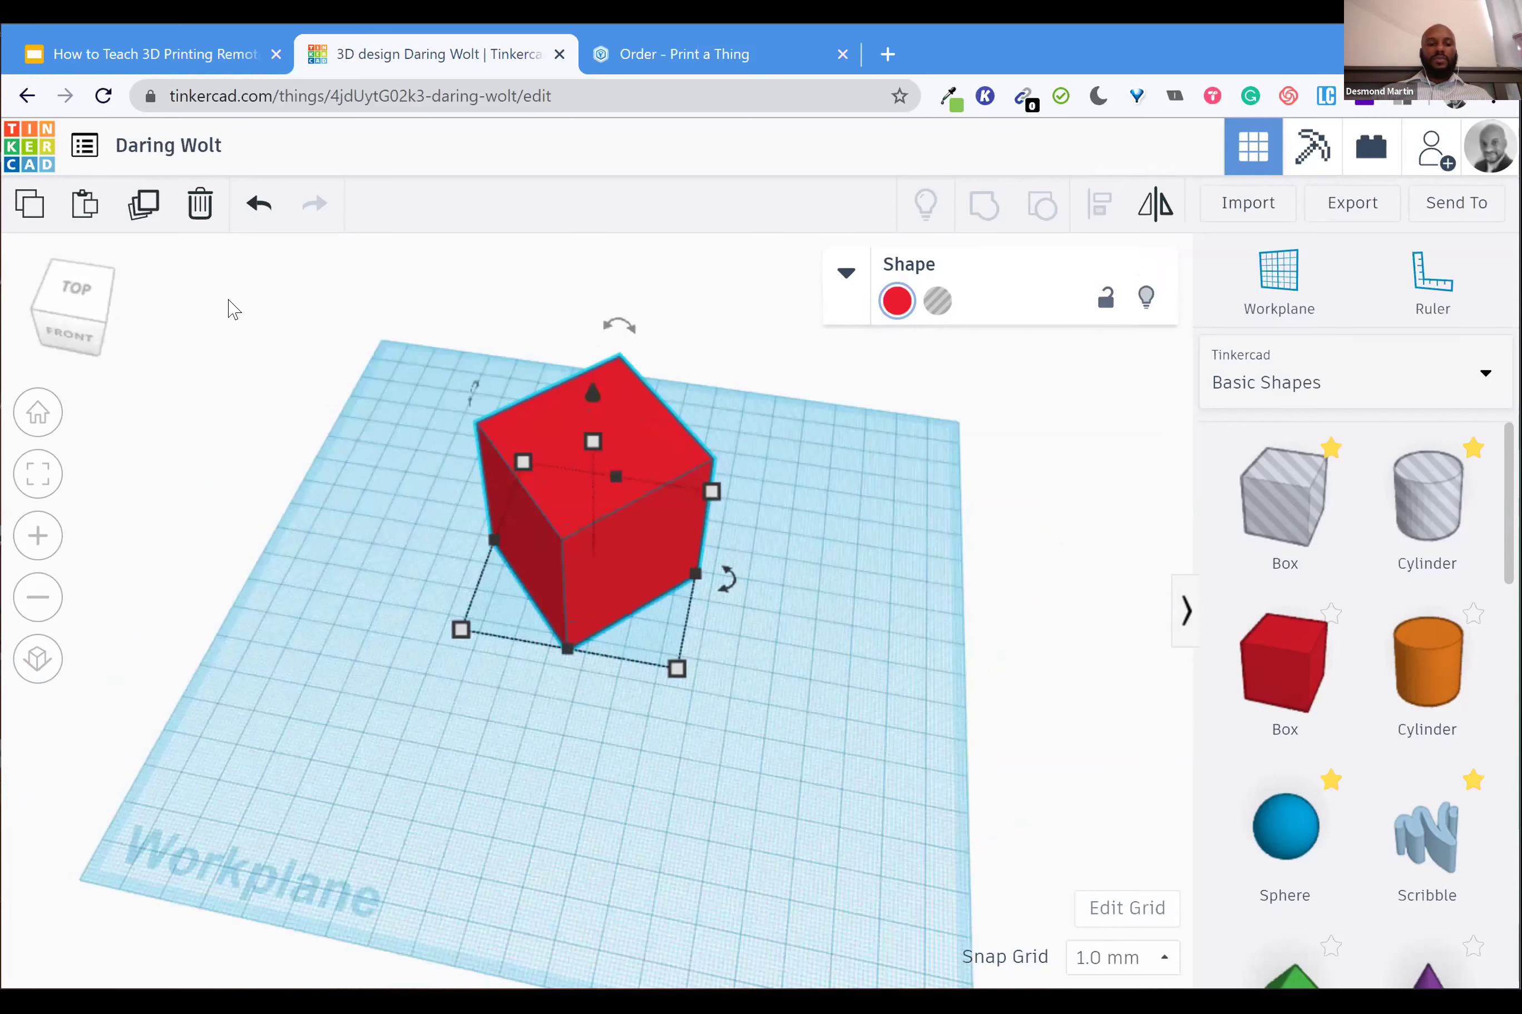
scroll(230, 307, "up", 2)
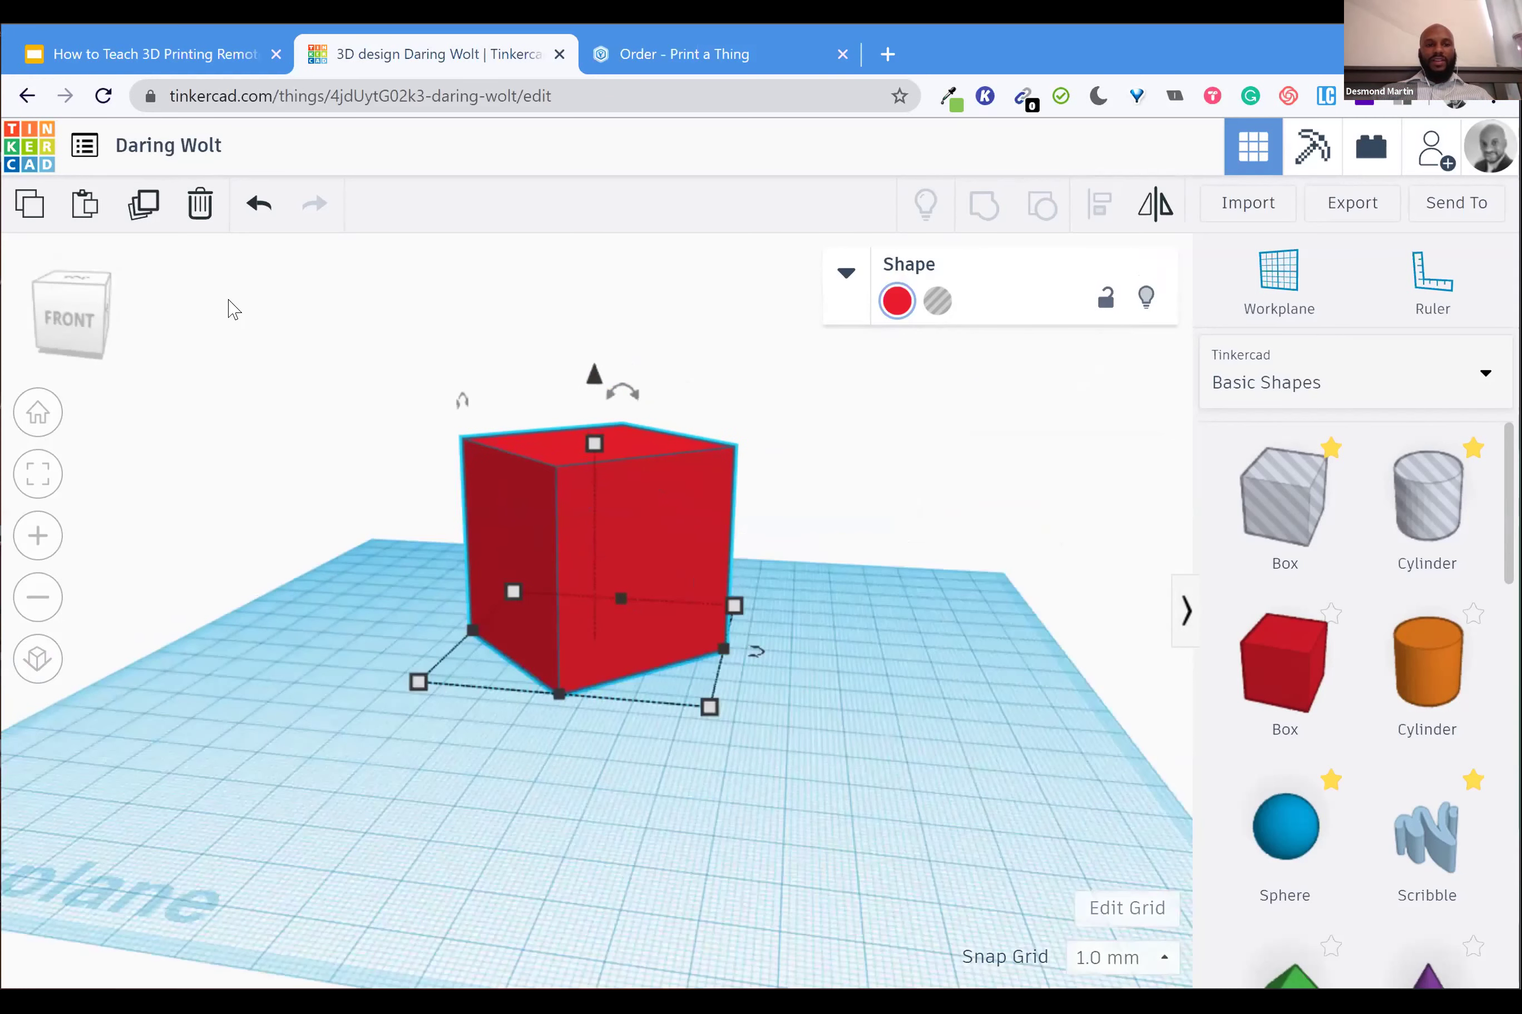
scroll(524, 686, "up", 2)
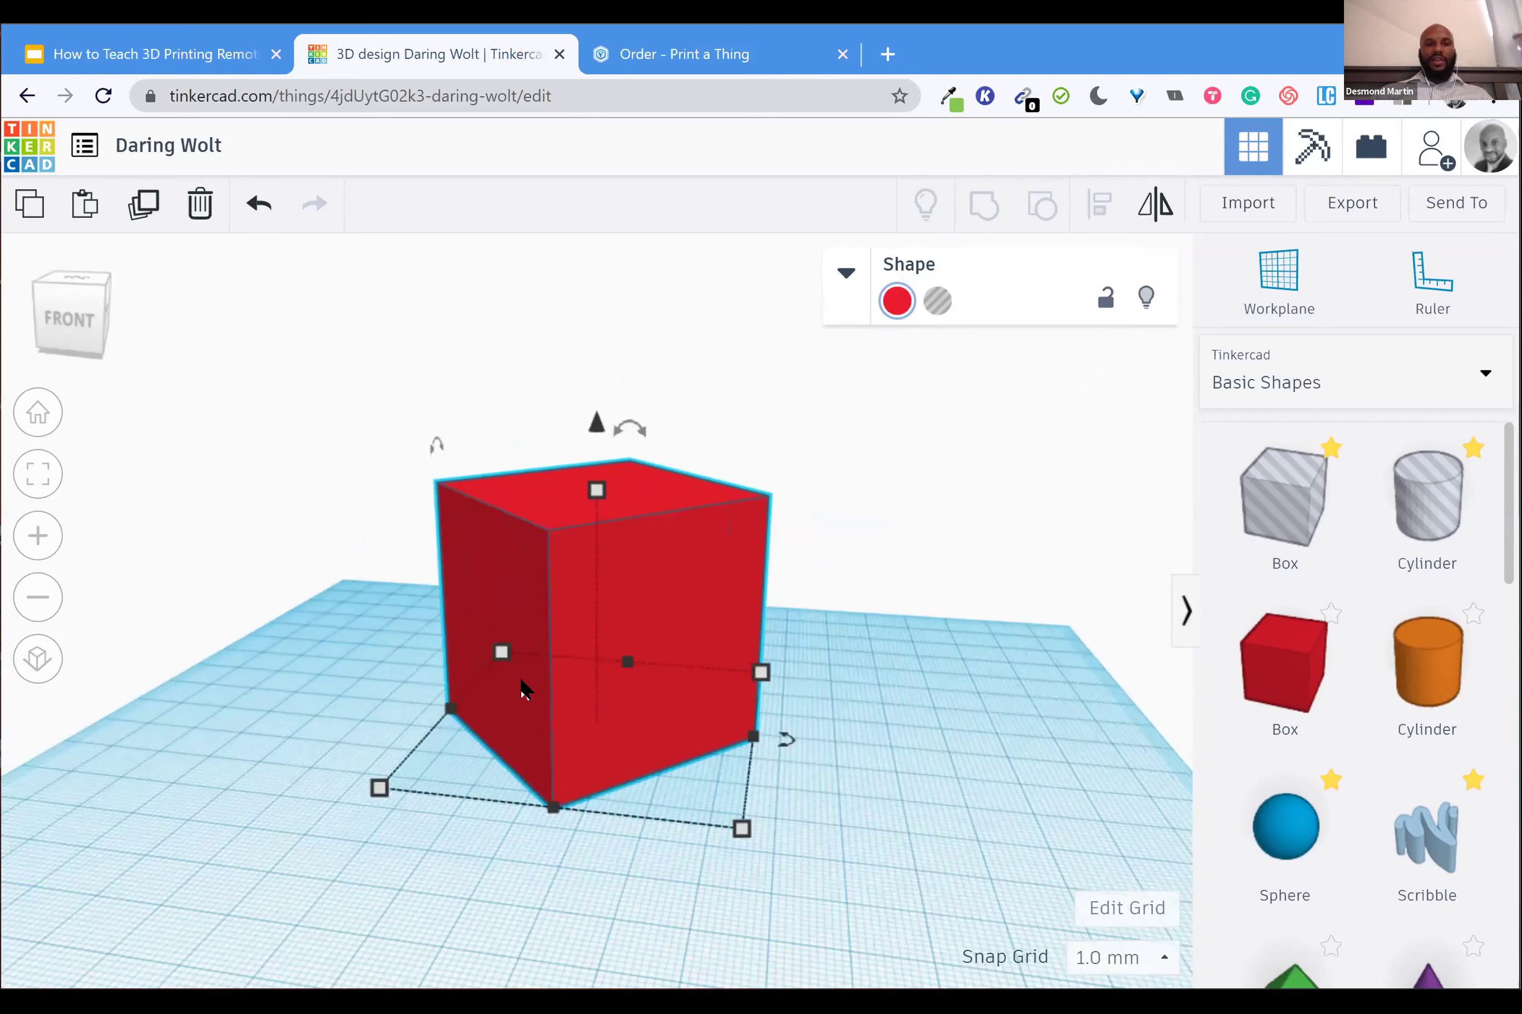
scroll(515, 584, "up", 2)
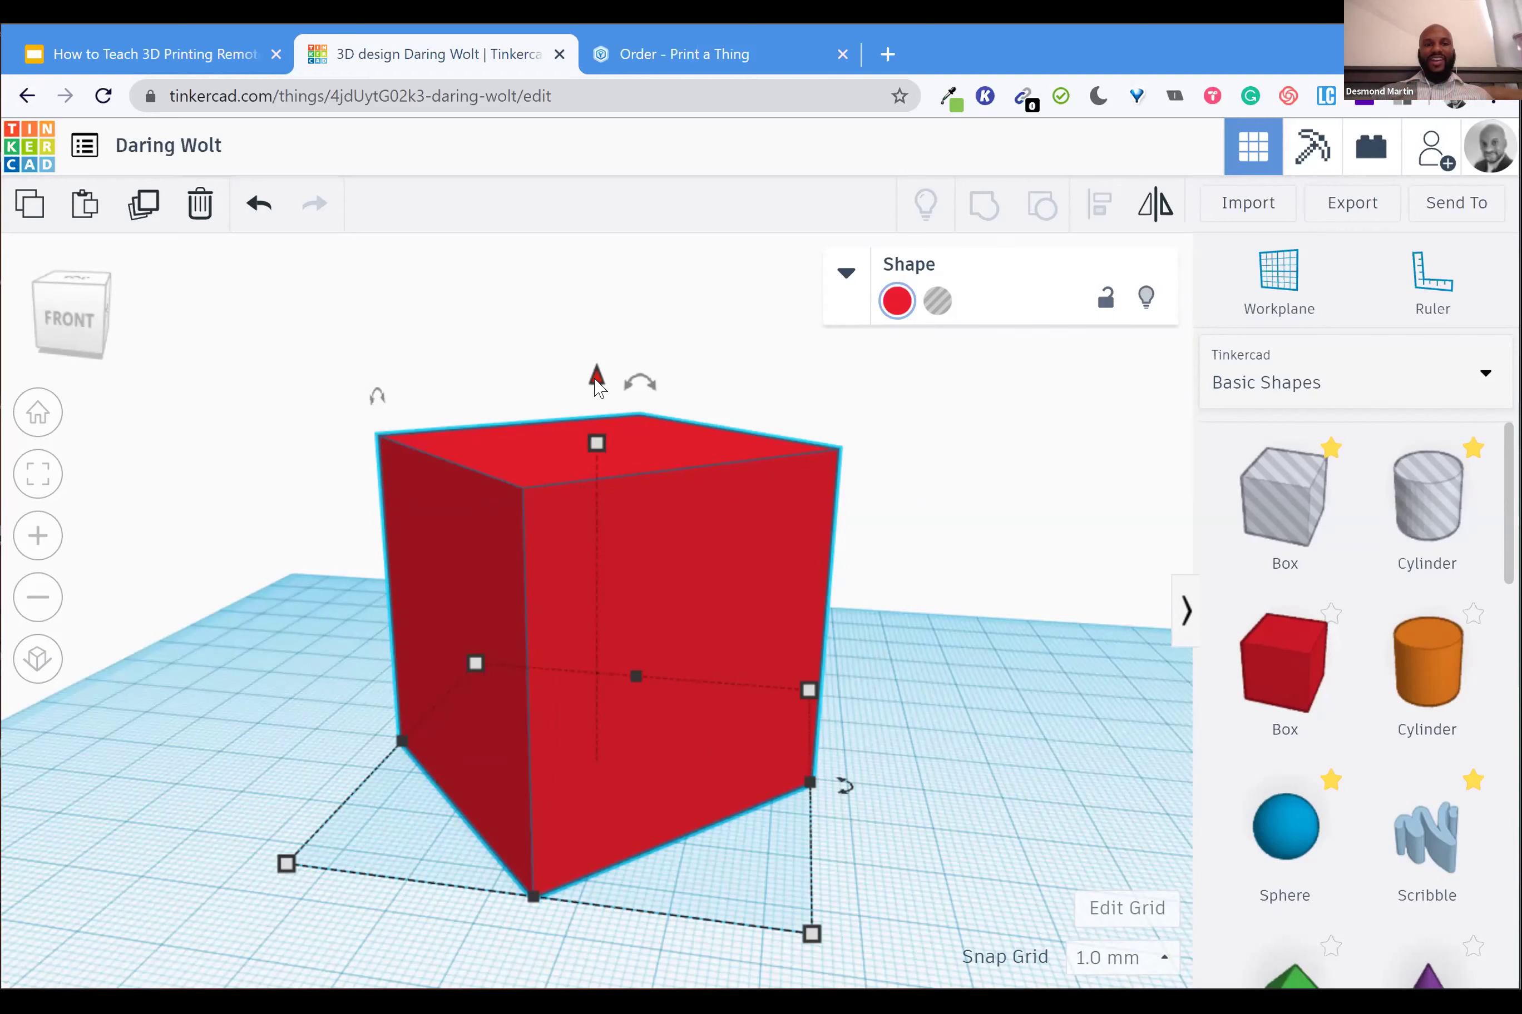
mouse_move(597, 385)
left_mouse_down()
mouse_move(615, 261)
mouse_move(603, 377)
left_mouse_up()
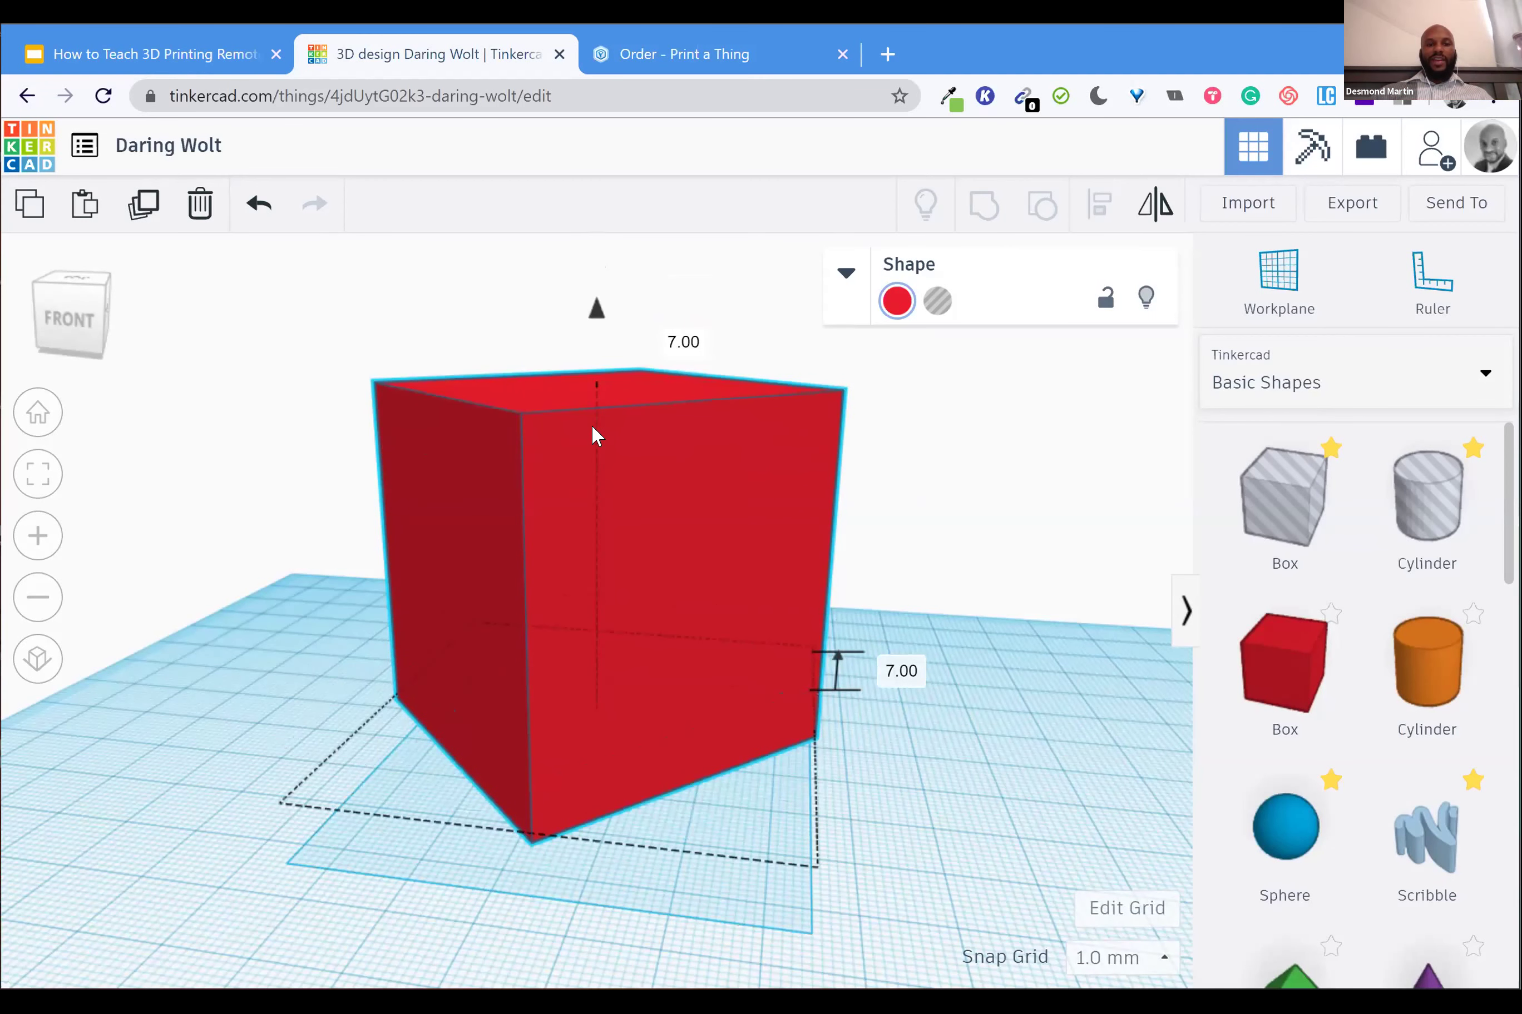
left_click_drag(590, 483, 603, 416)
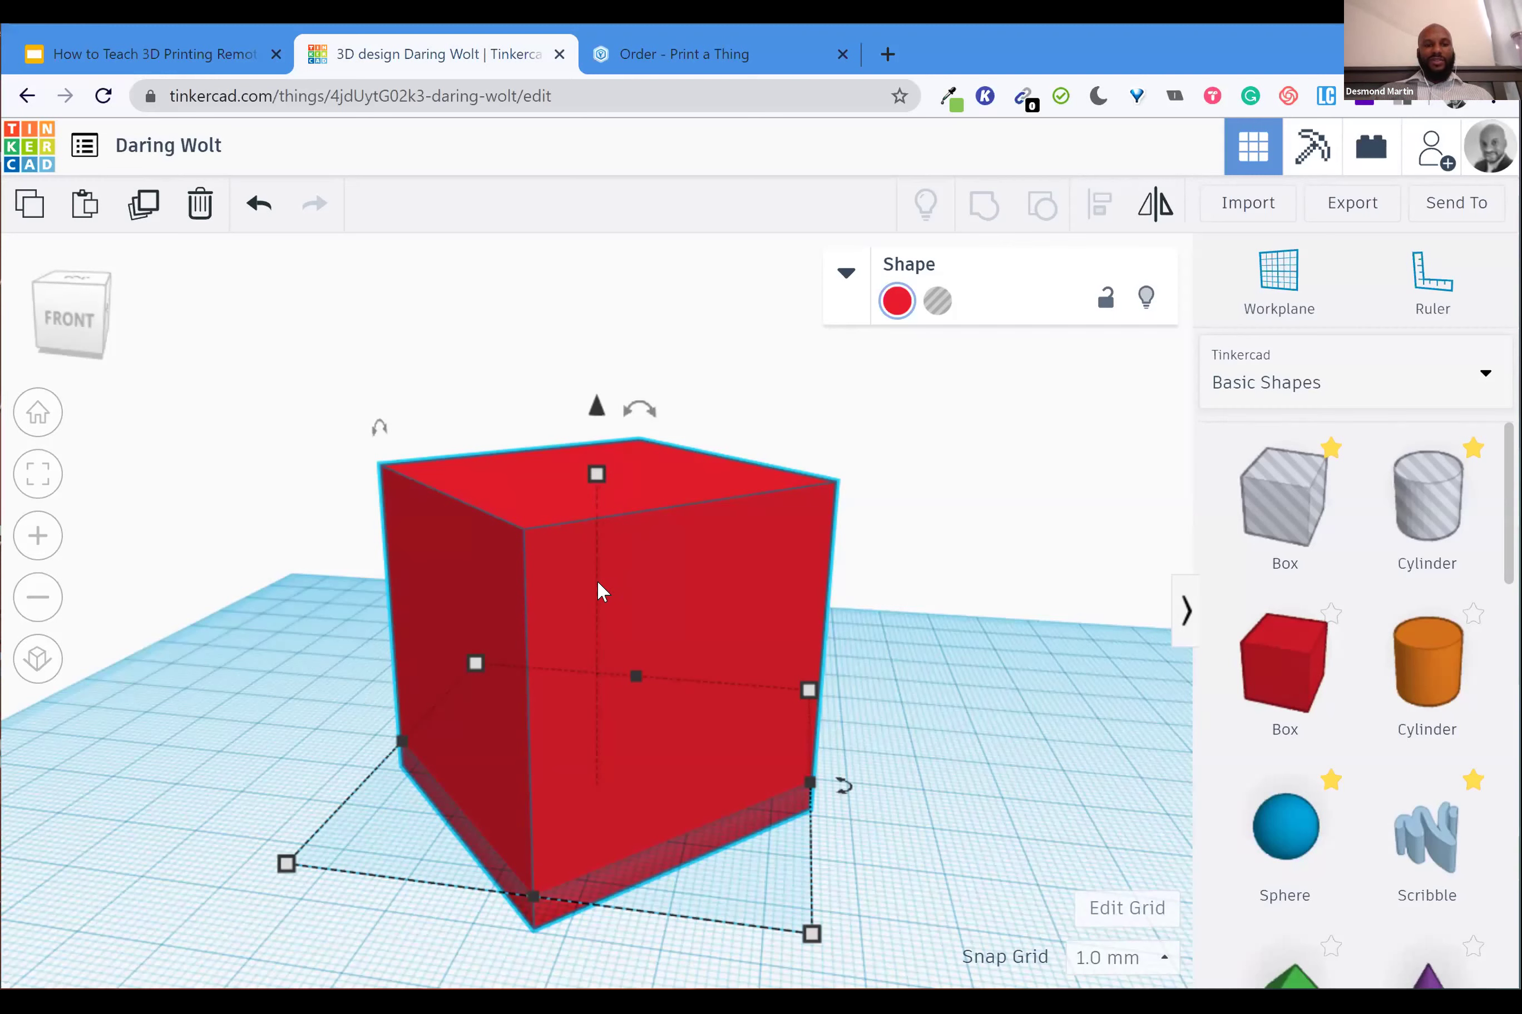
Raise the sunken box back onto the workplane, lower it 2 mm and return it to the workplane level
scroll(598, 592, "down", 2)
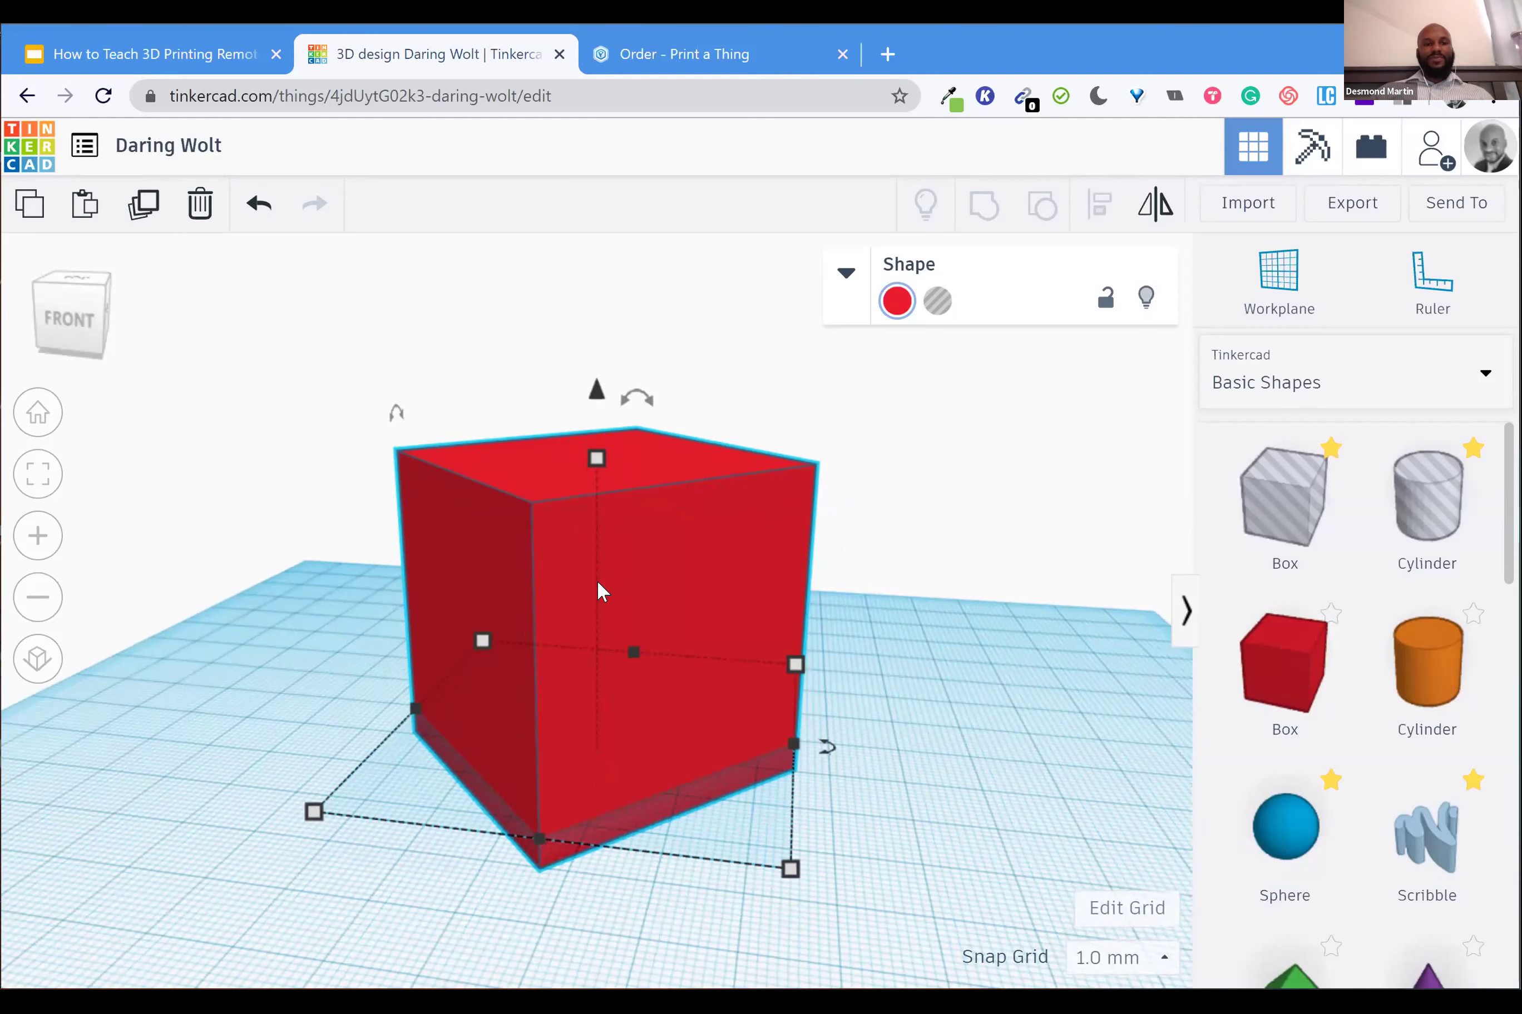
left_click_drag(603, 464, 603, 464)
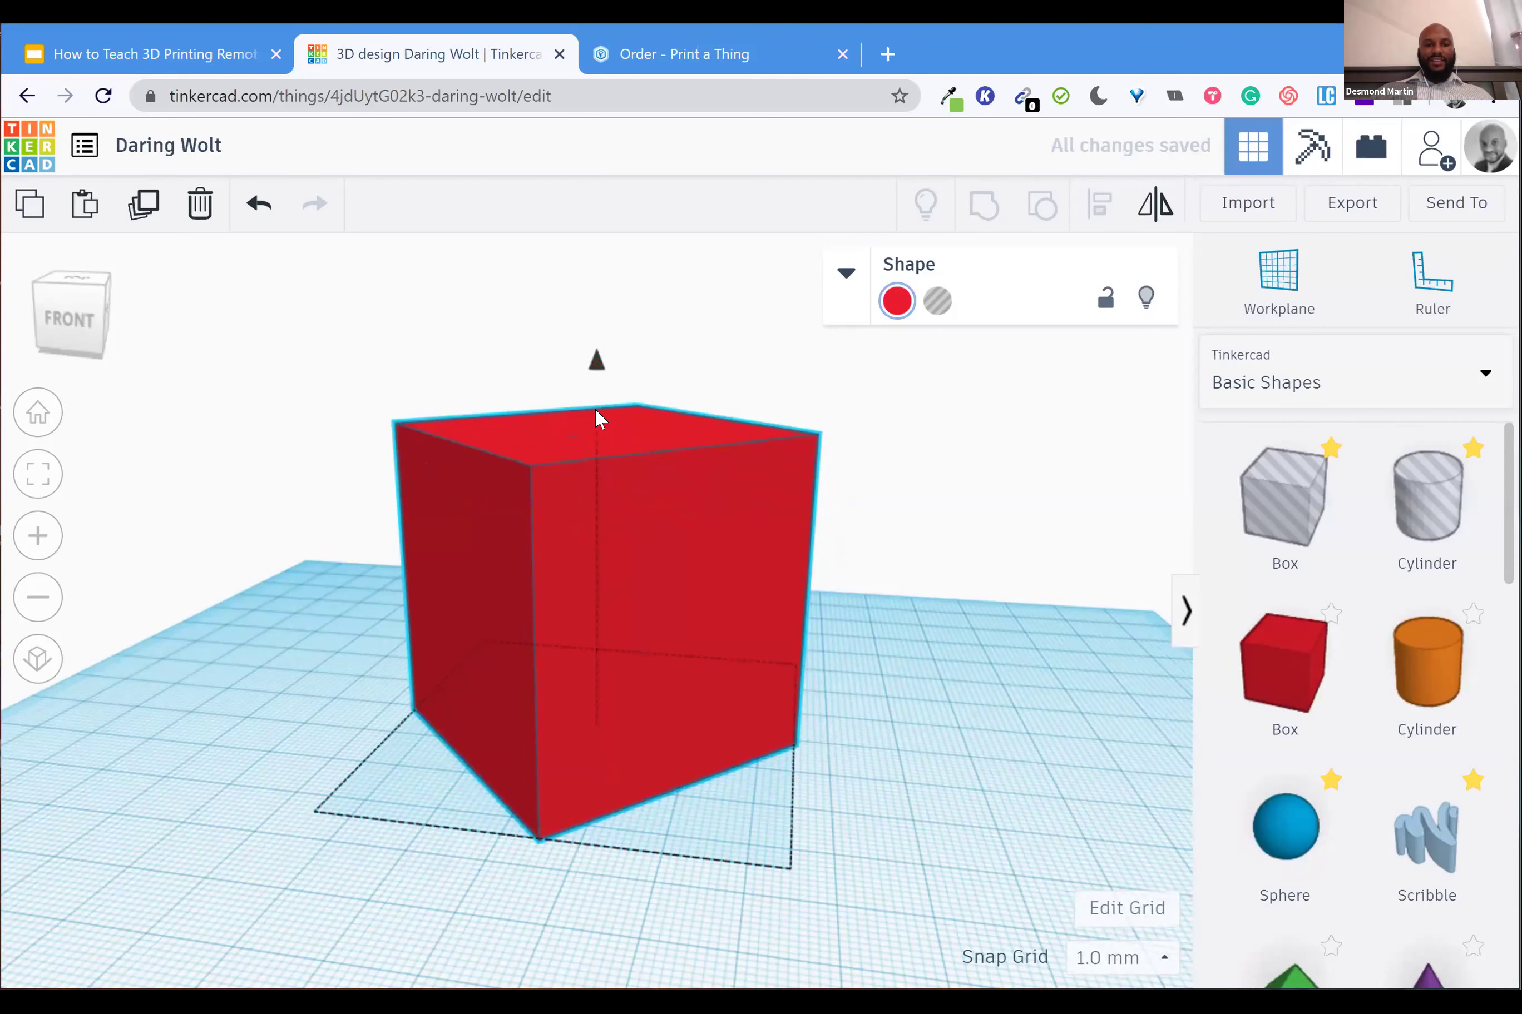
key("ctrl+Down")
key("ctrl+Down")
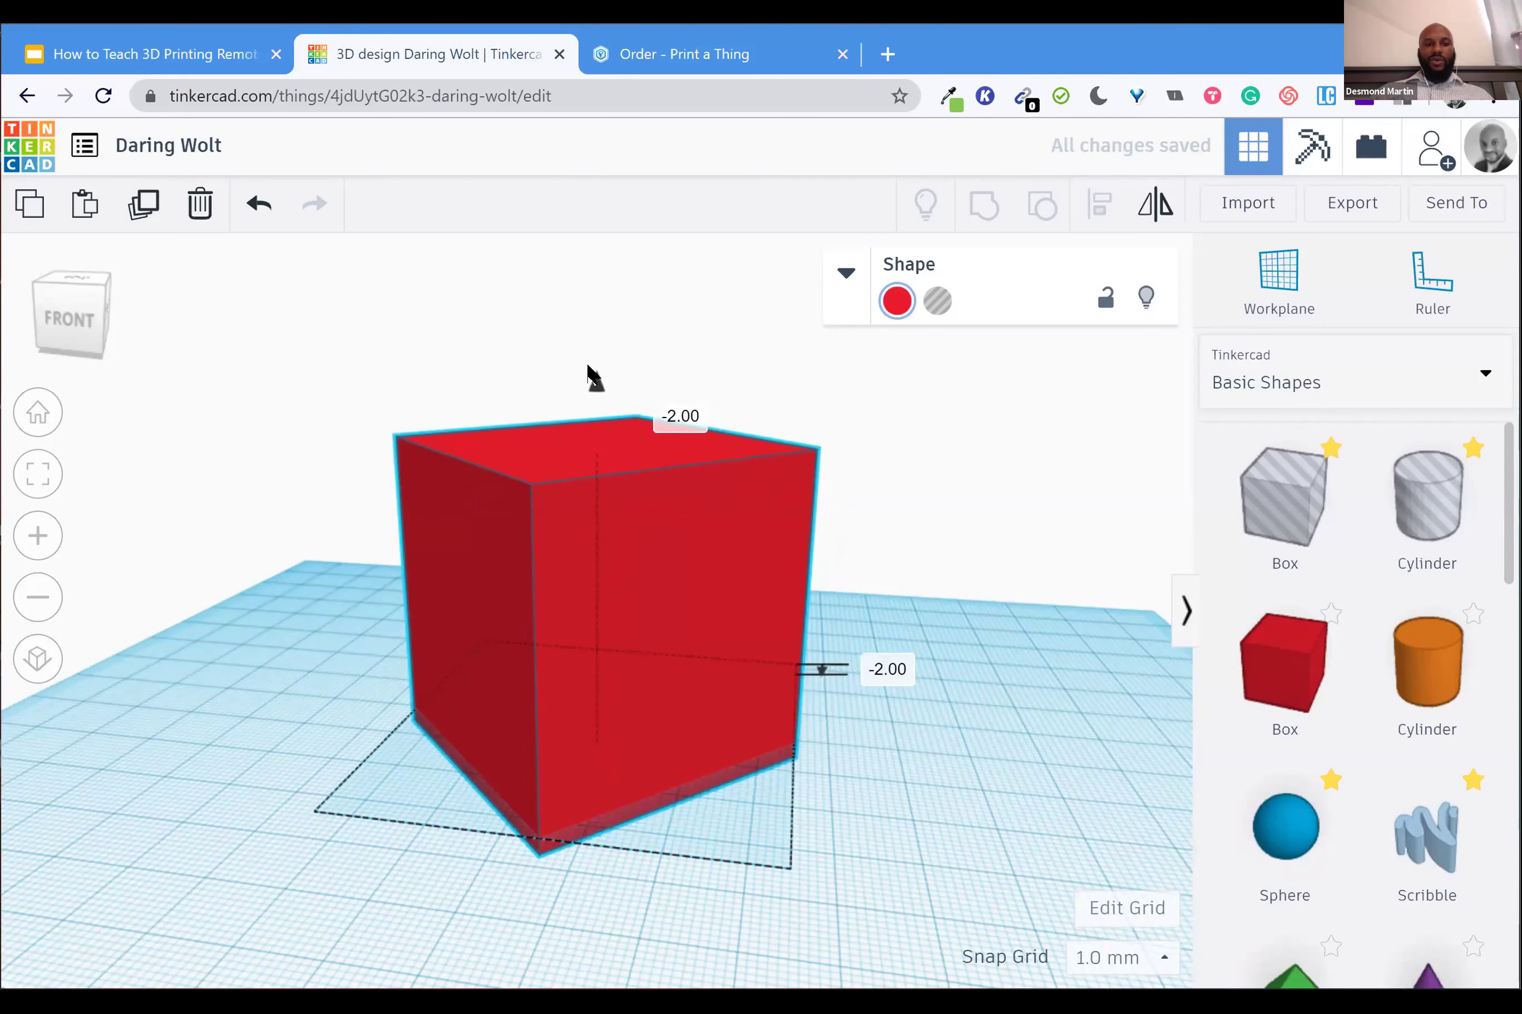
key("ctrl+Up")
key("ctrl+Up")
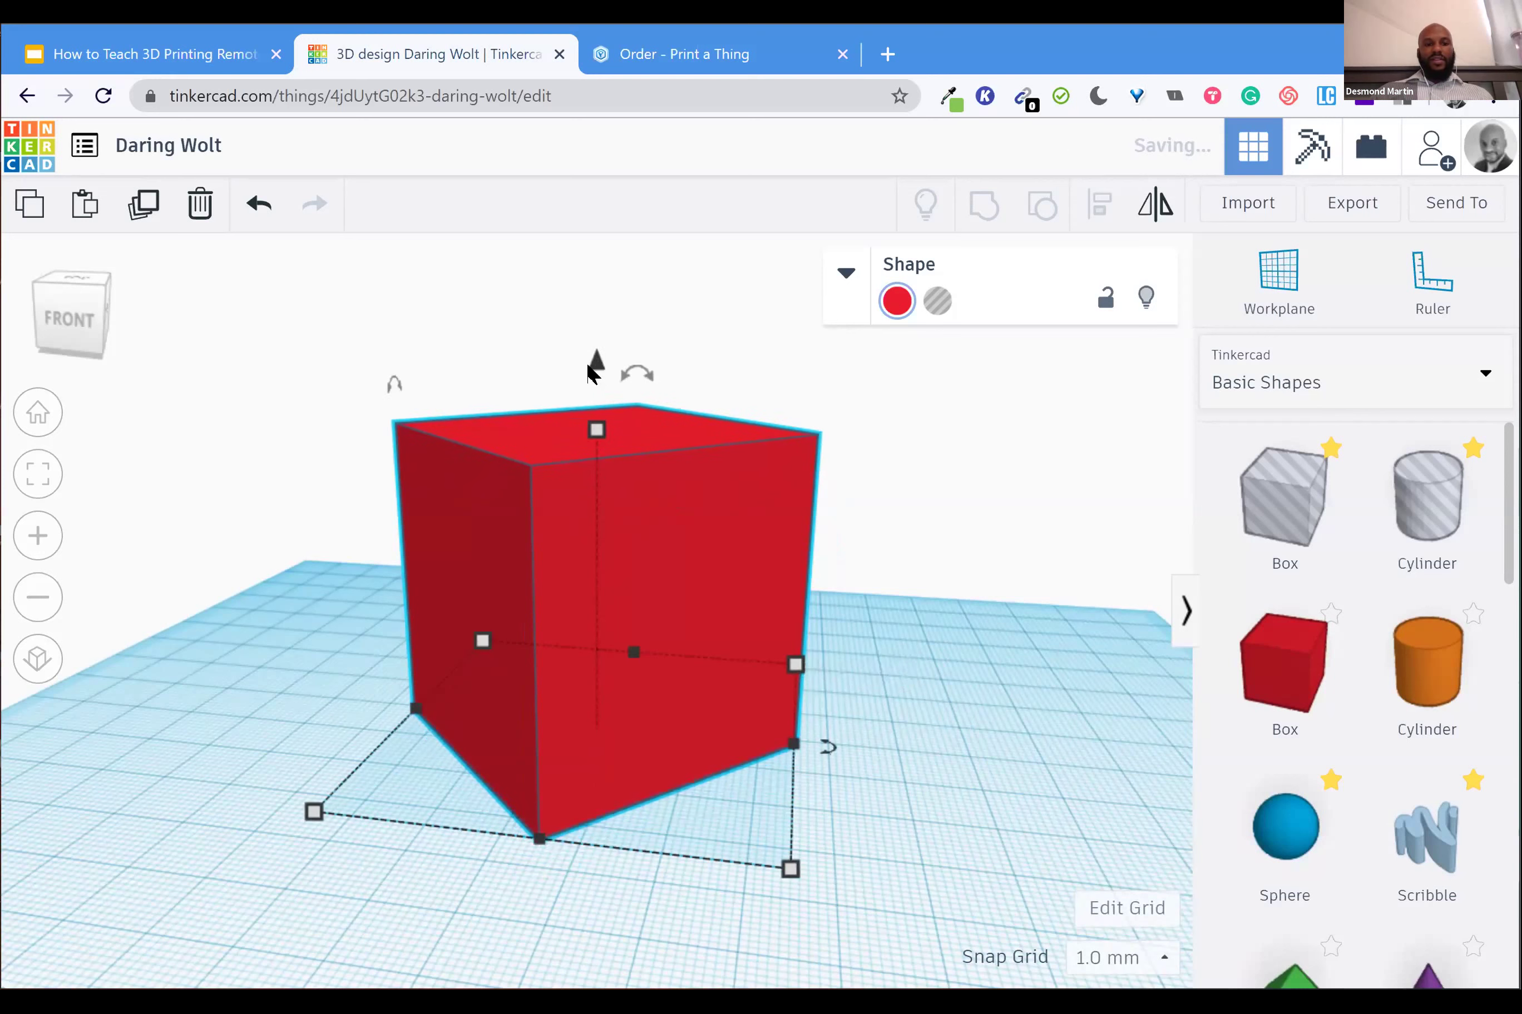
Flatten the red box into a thin slab and place an orange cylinder overlapping its near corner
left_click_drag(597, 432, 594, 699)
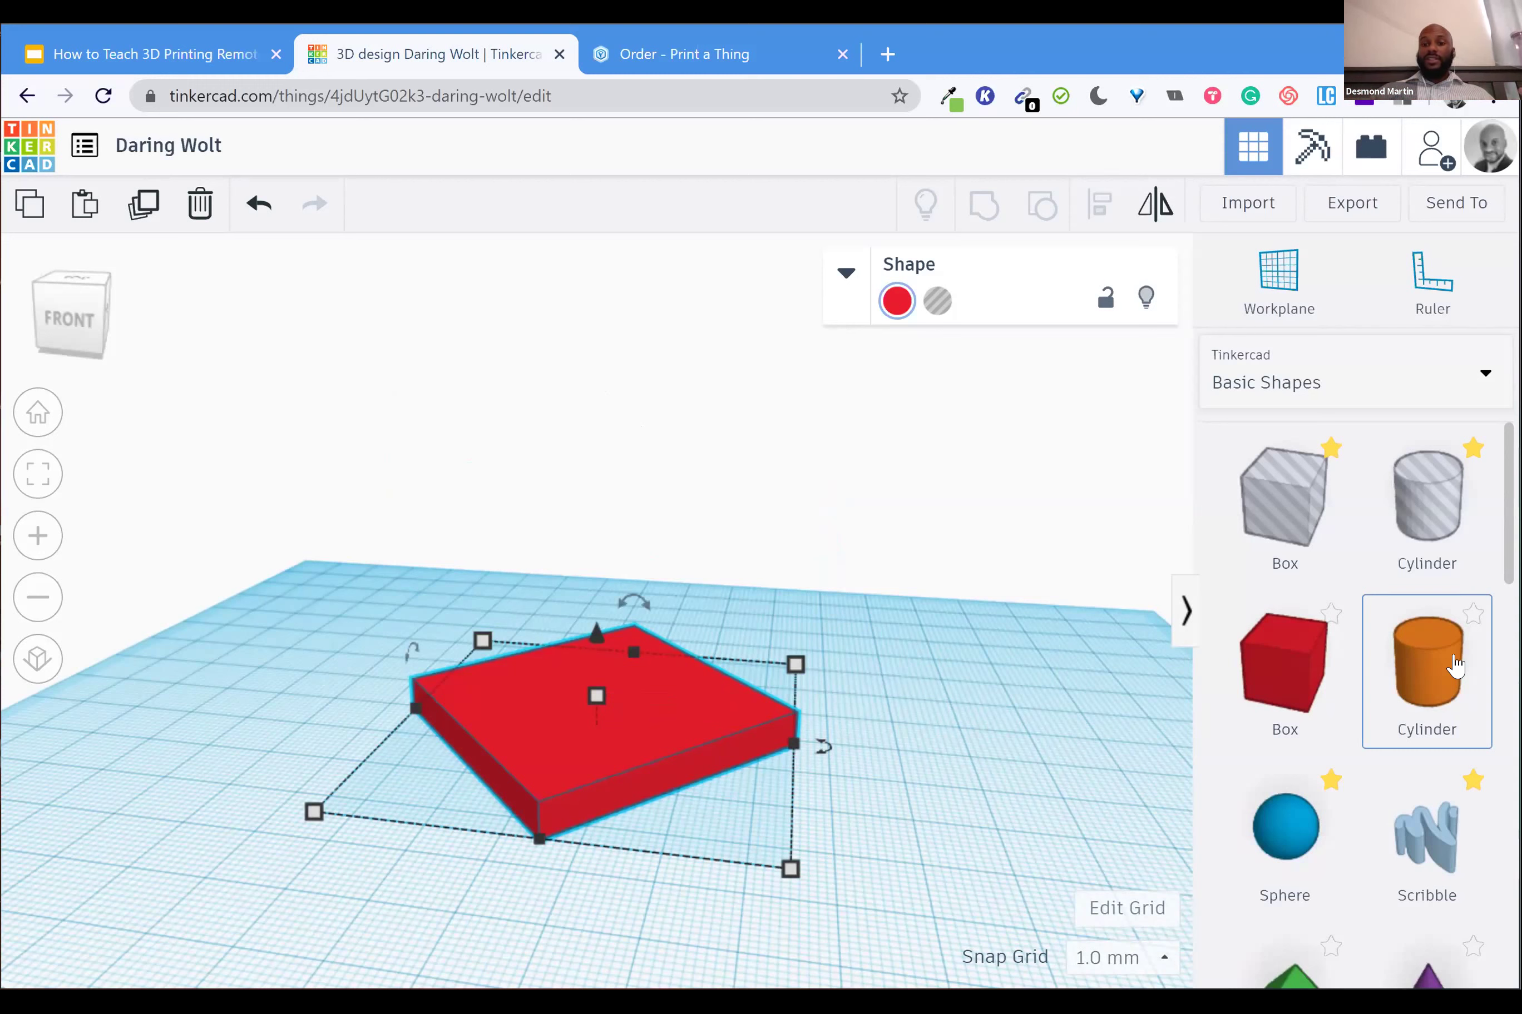
left_click(99, 329)
left_click(85, 315)
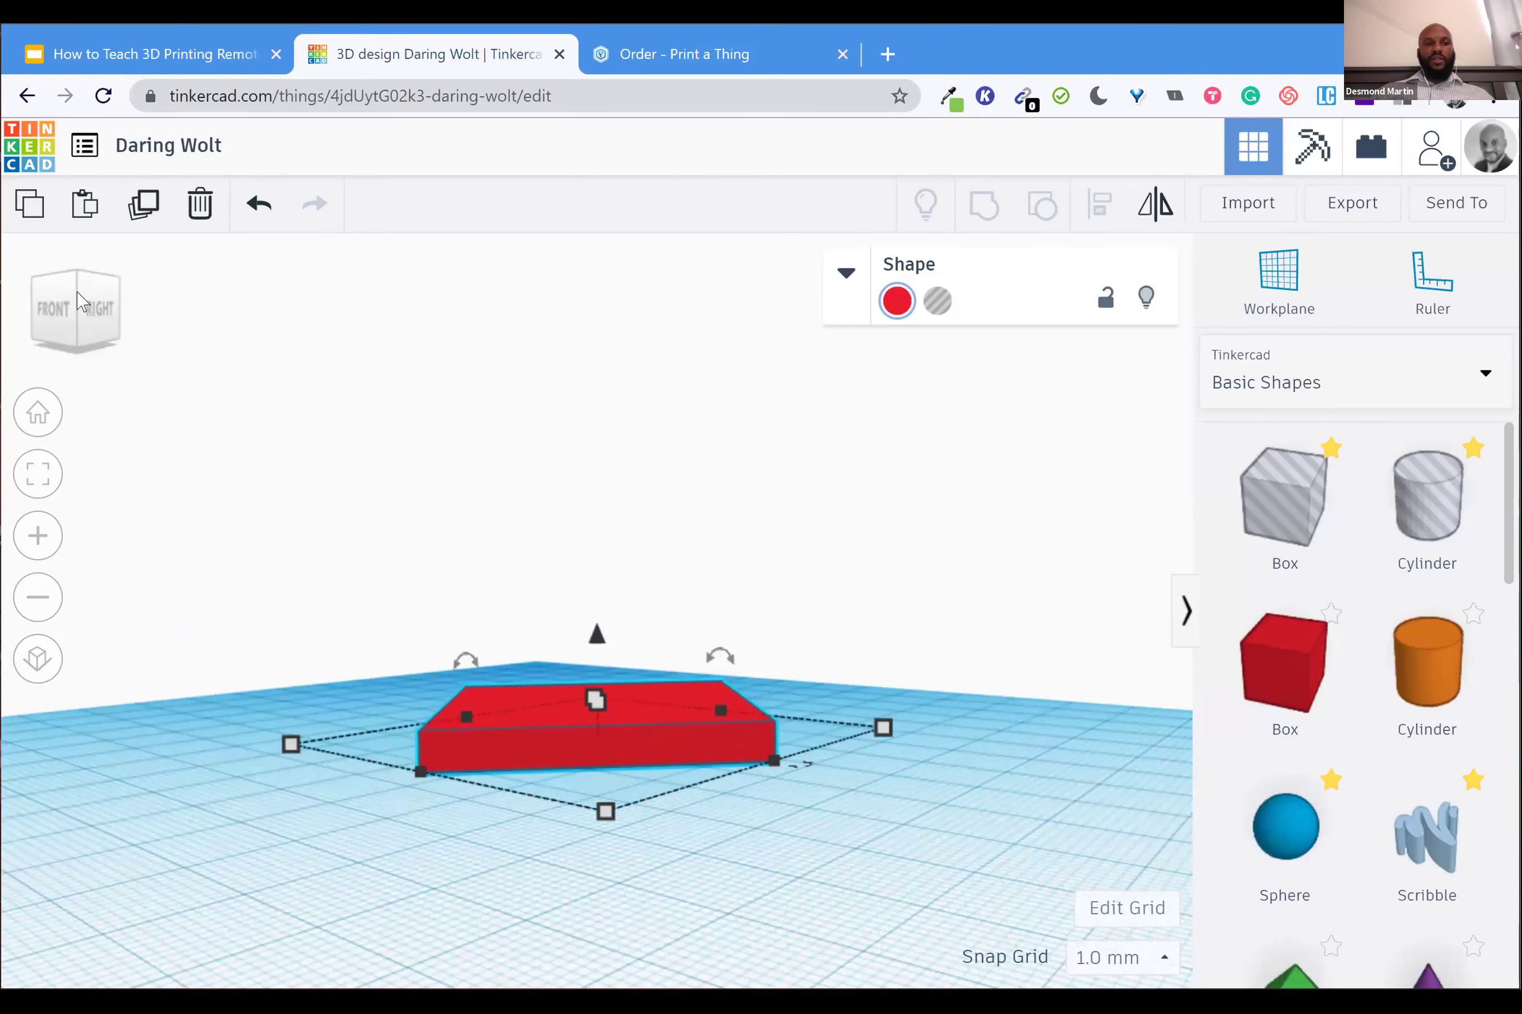
left_click(77, 323)
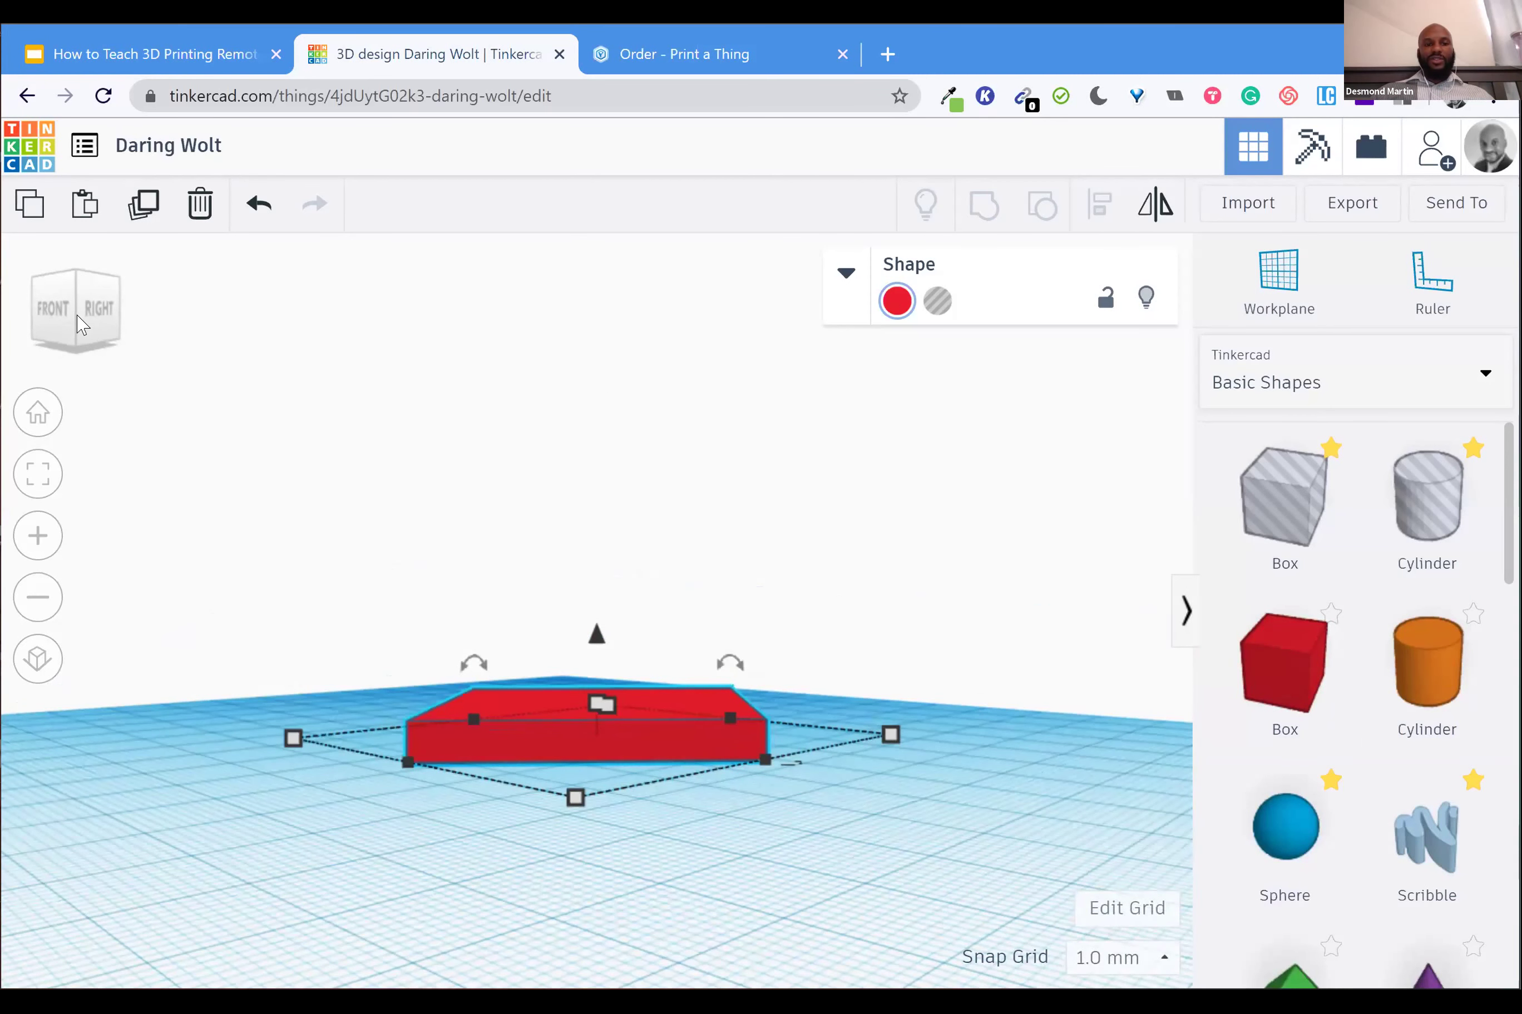
left_click(77, 321)
left_click_drag(1441, 679, 749, 826)
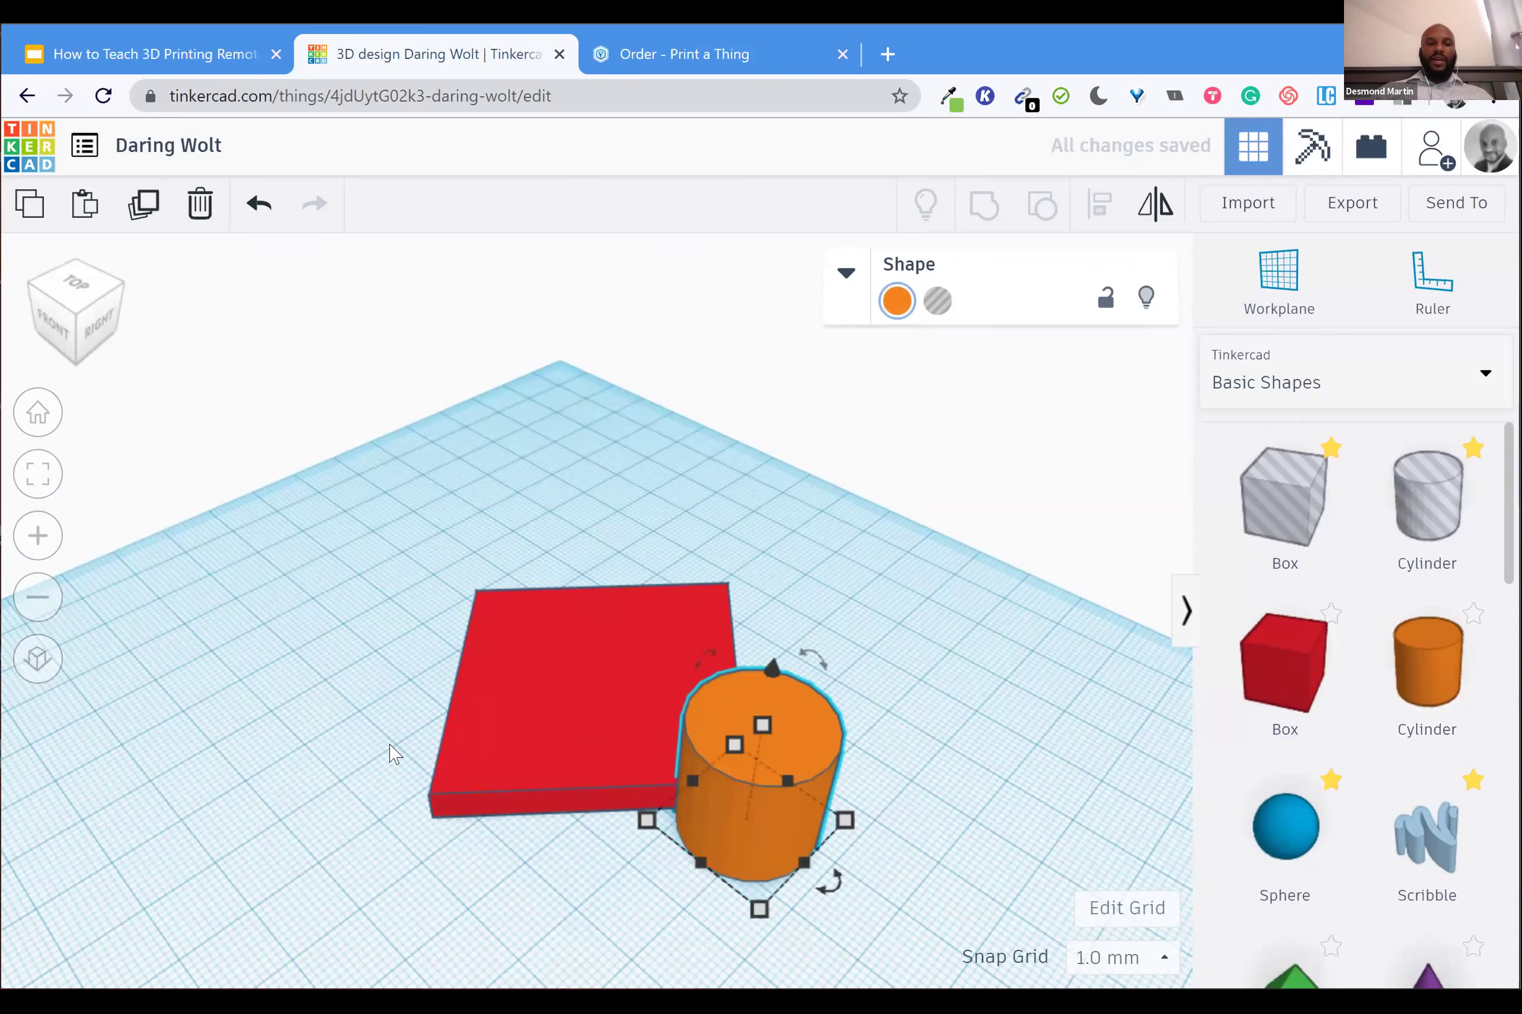
Reduce the orange cylinder's height to a short disc close to the slab's thickness and deselect it
left_click(92, 325)
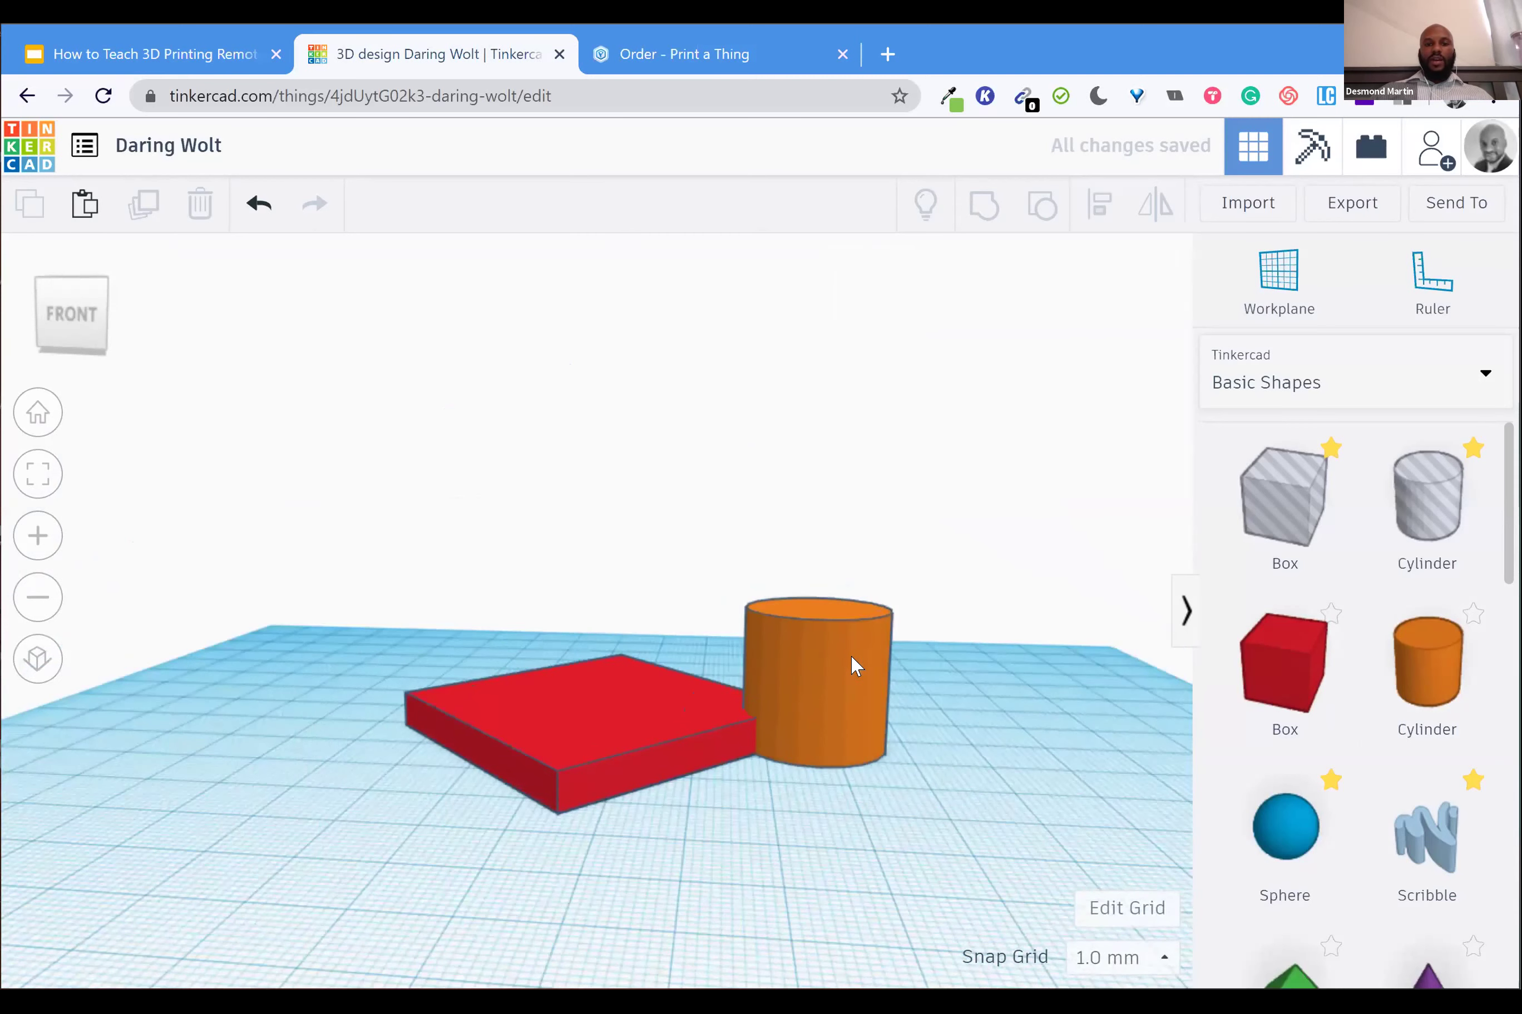
left_click(851, 658)
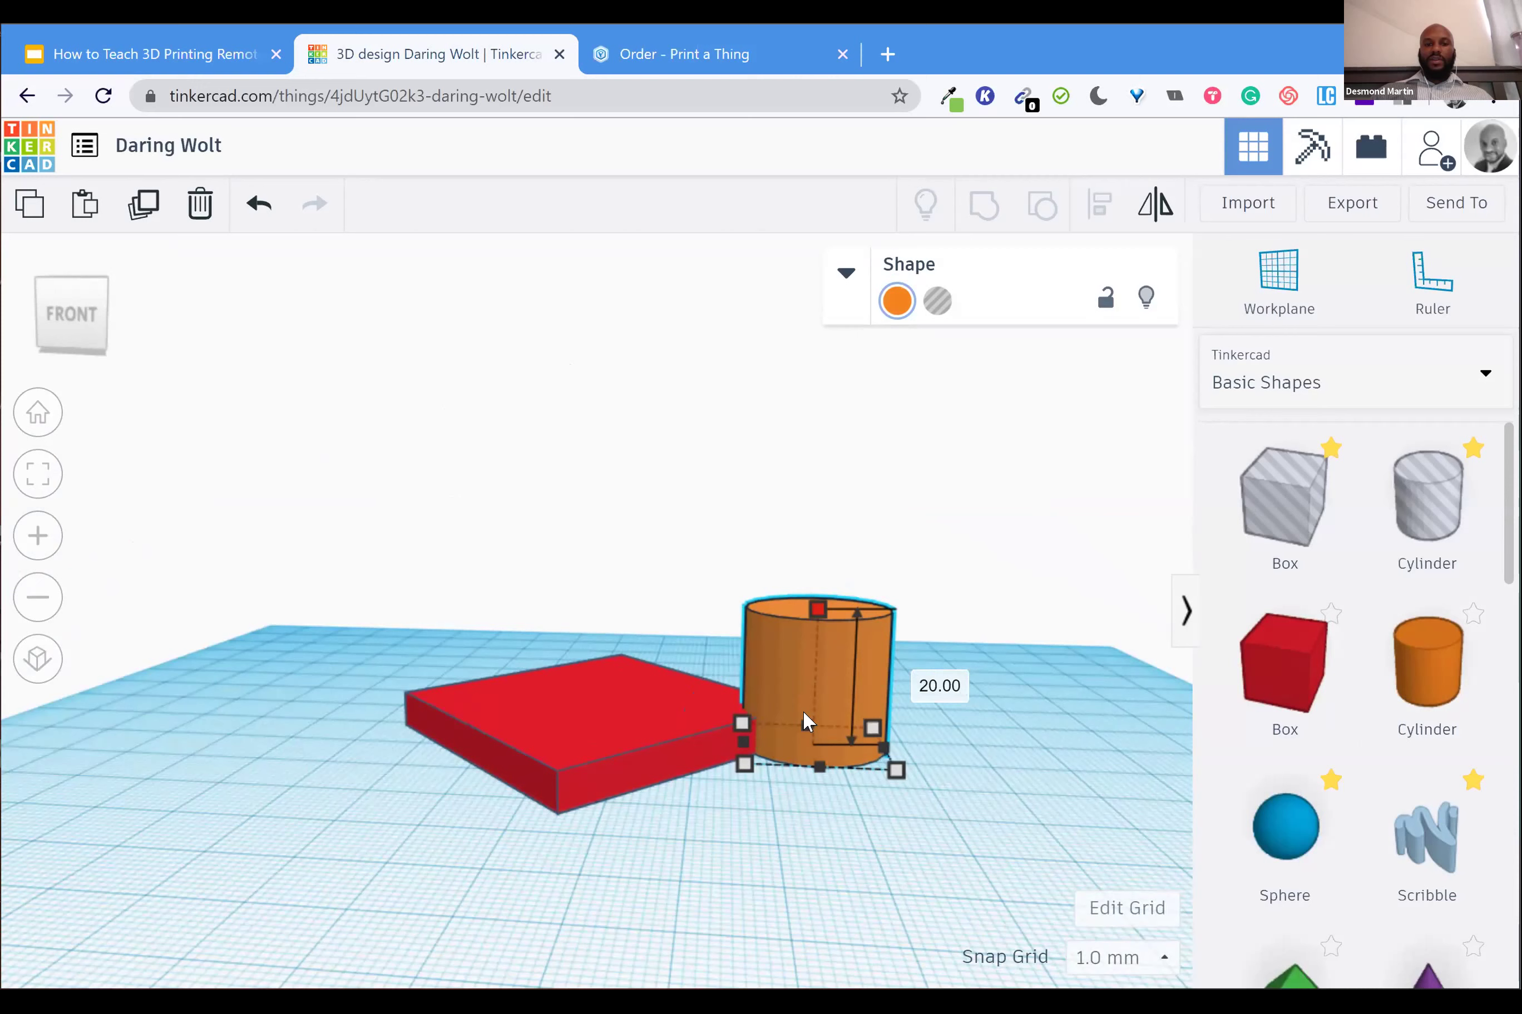
left_click_drag(802, 710, 803, 710)
left_click(924, 679)
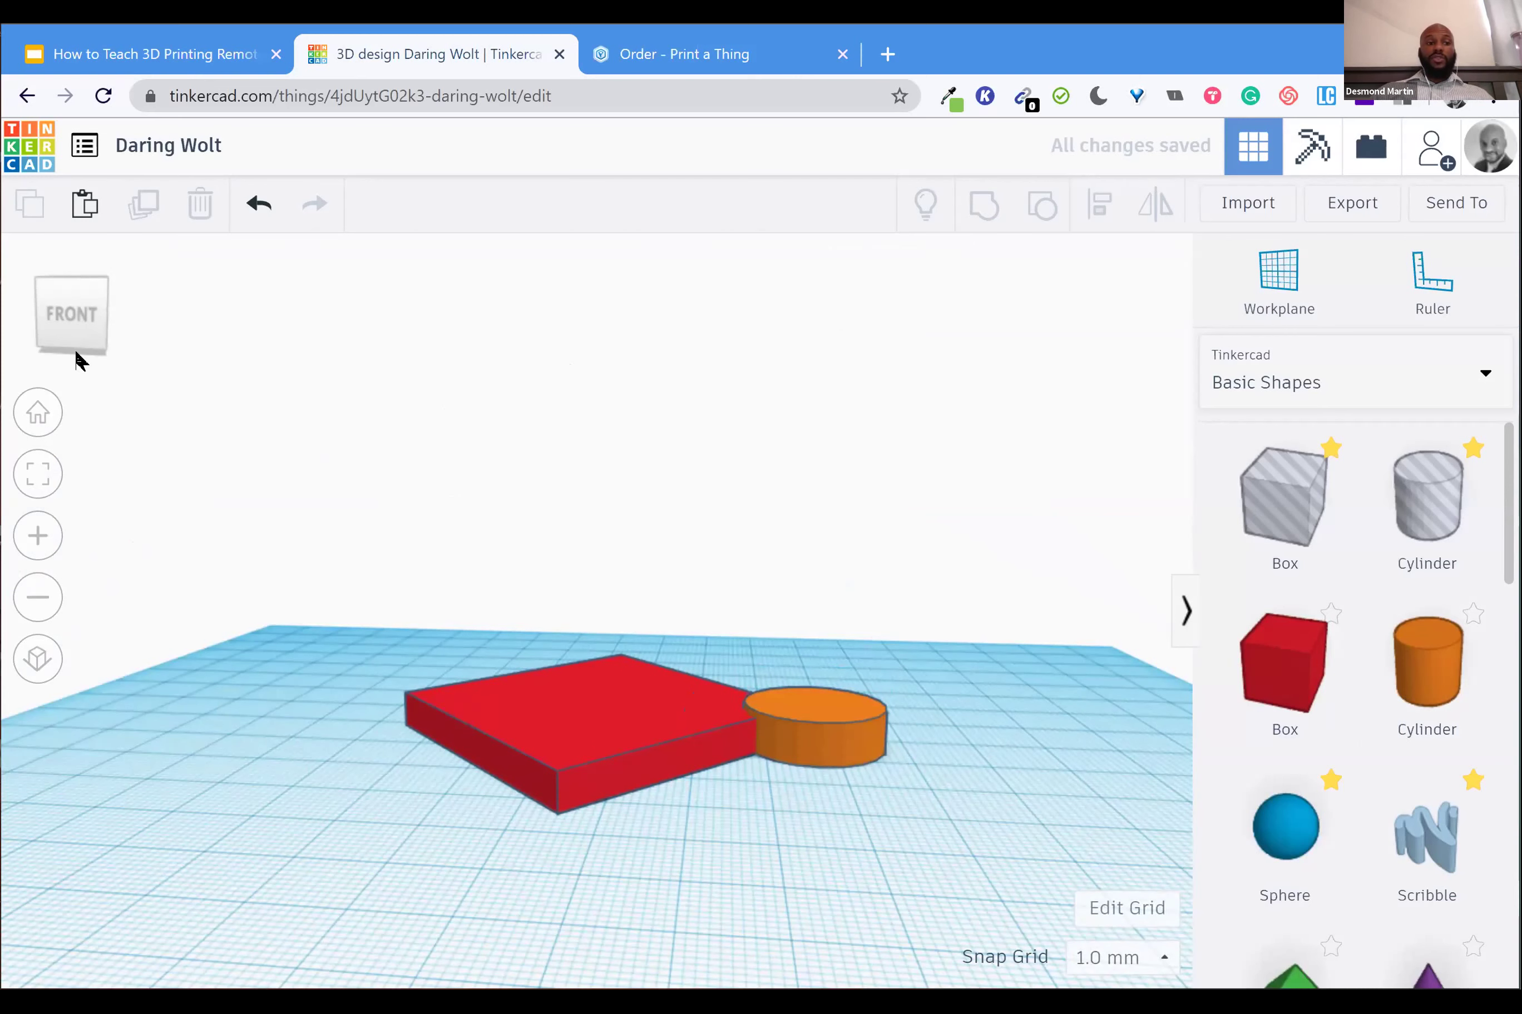
Select both the red slab and the orange cylinder and align their left edges
right_click_drag(446, 545, 673, 730)
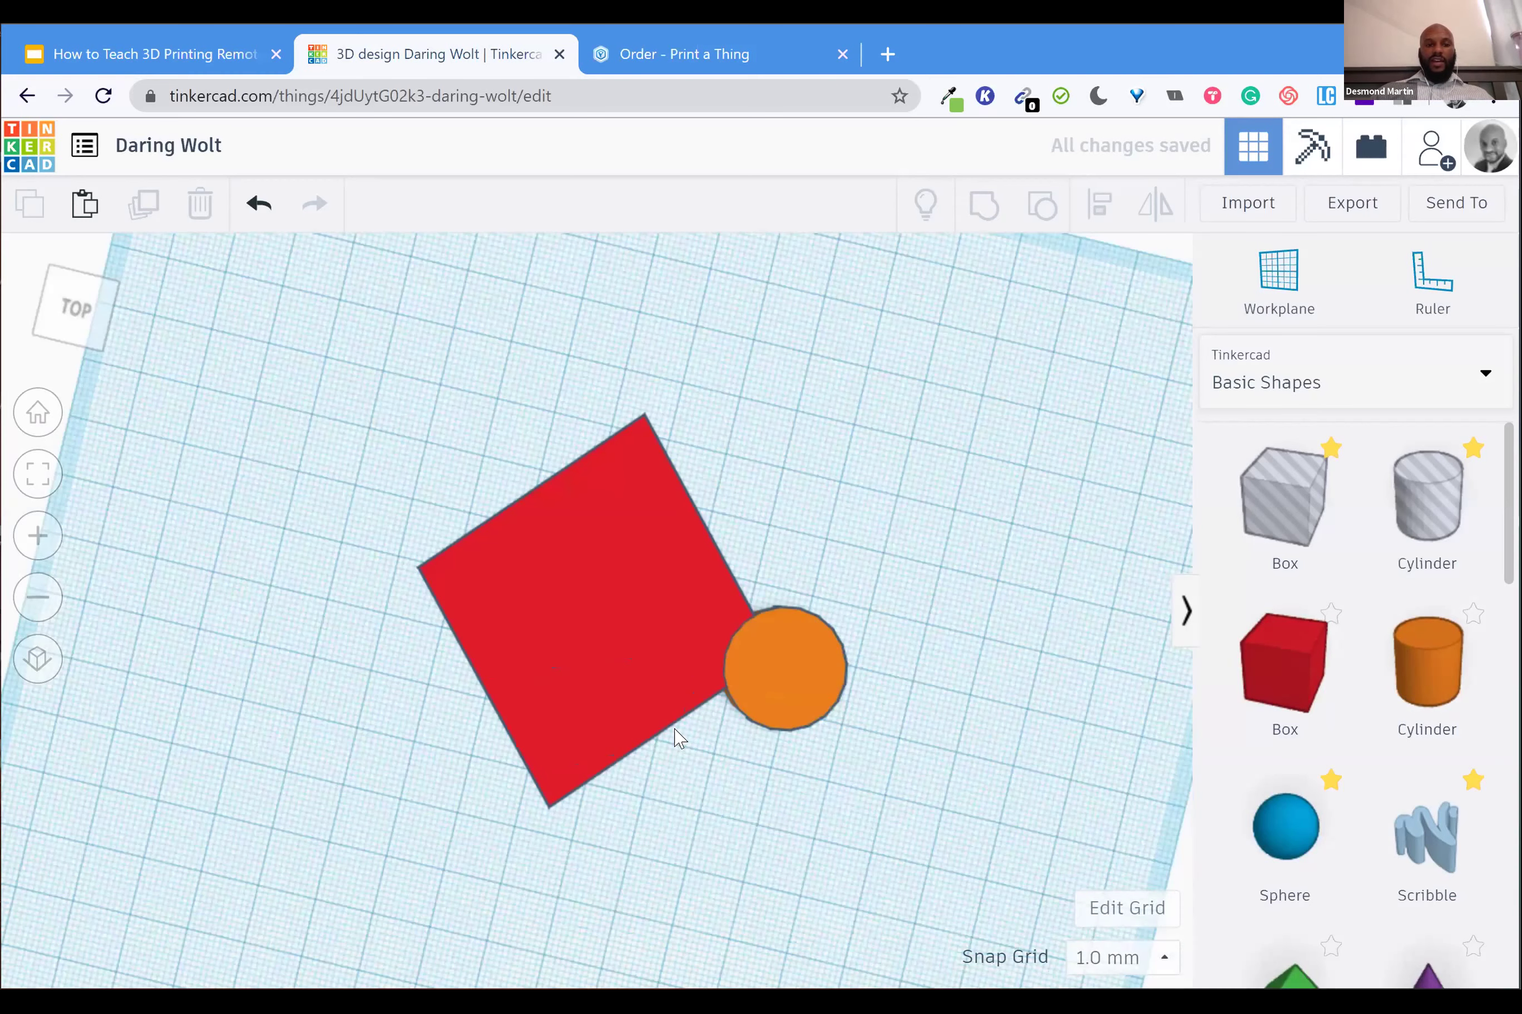
right_click_drag(817, 918, 812, 914)
key("ctrl+a")
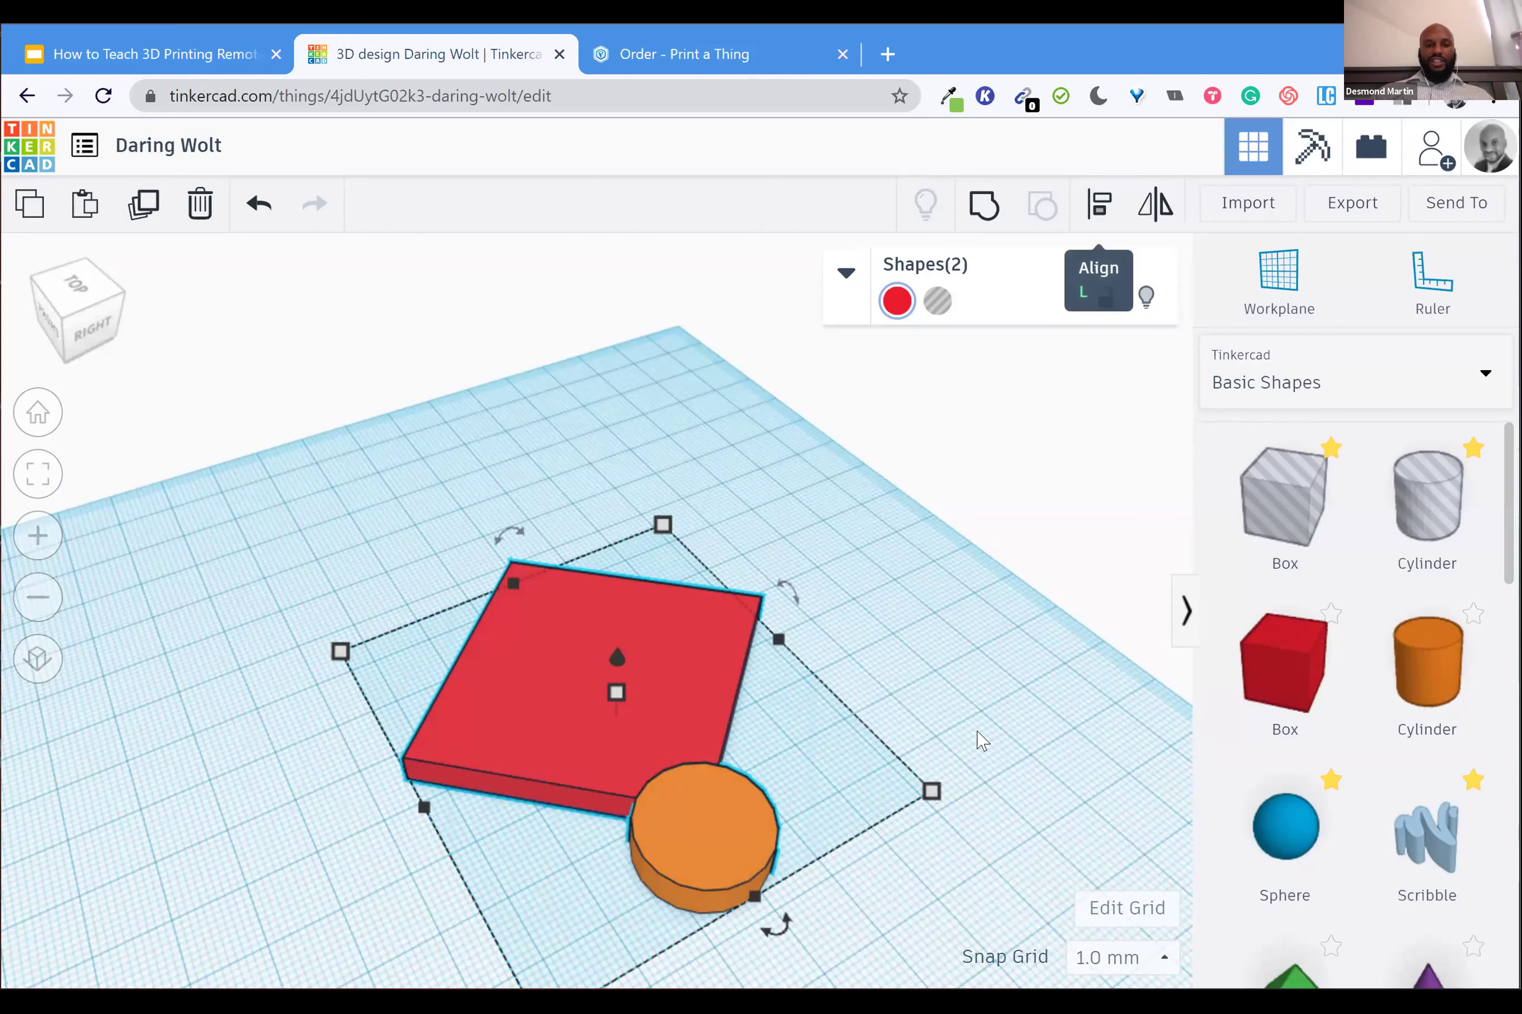
key("l")
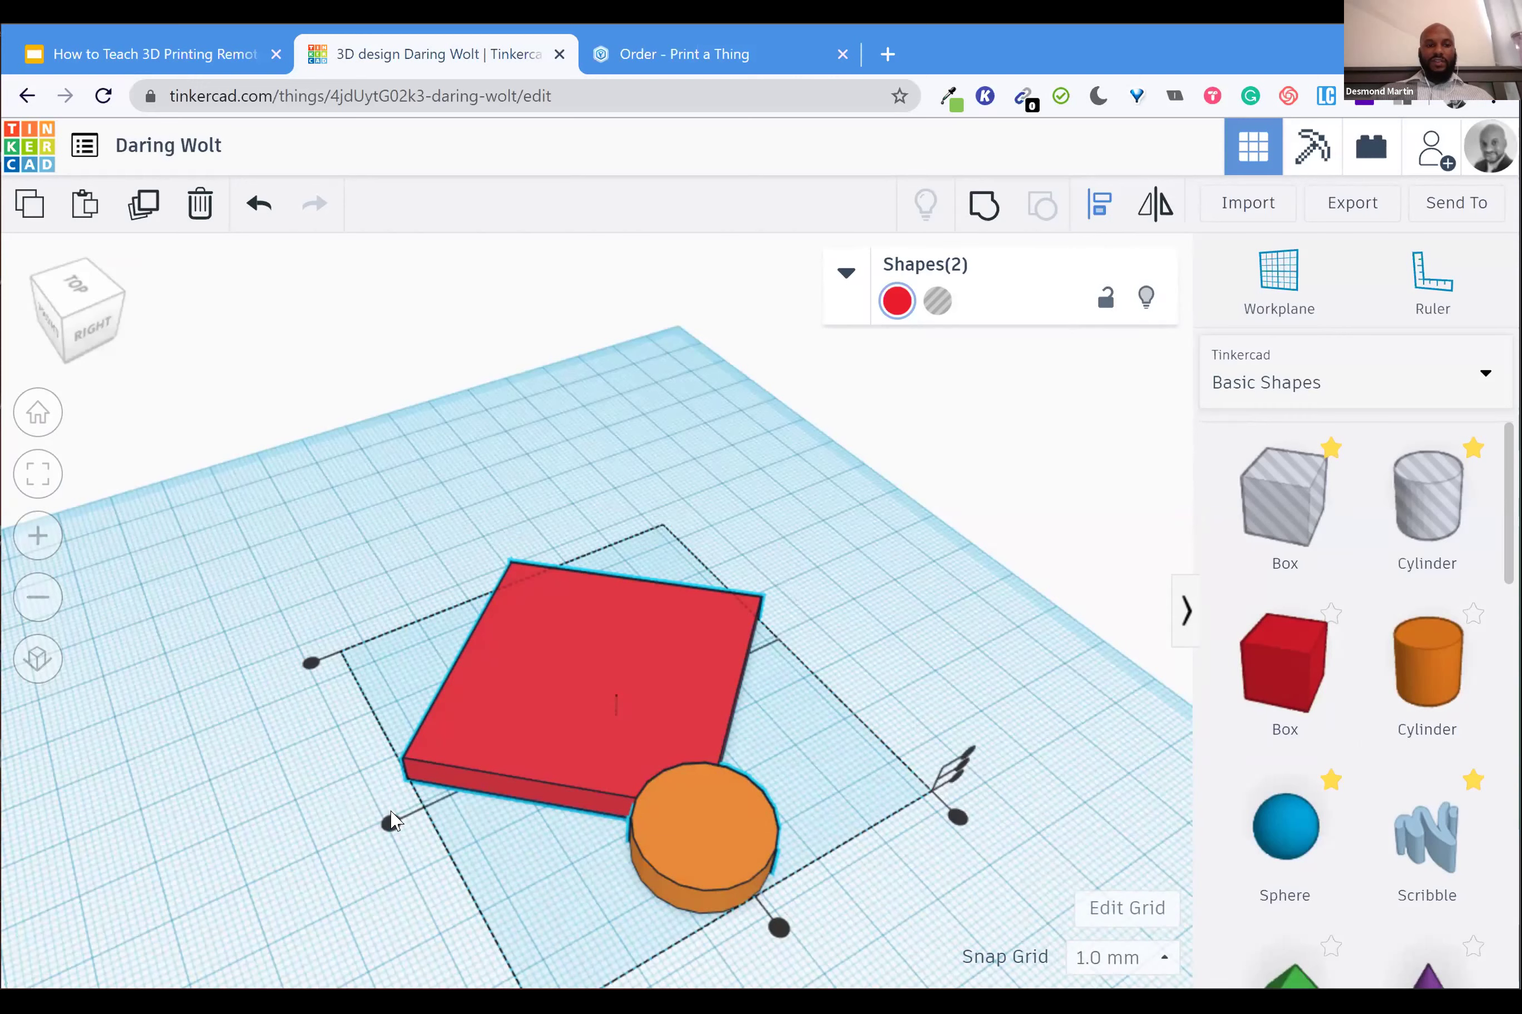
left_click(311, 664)
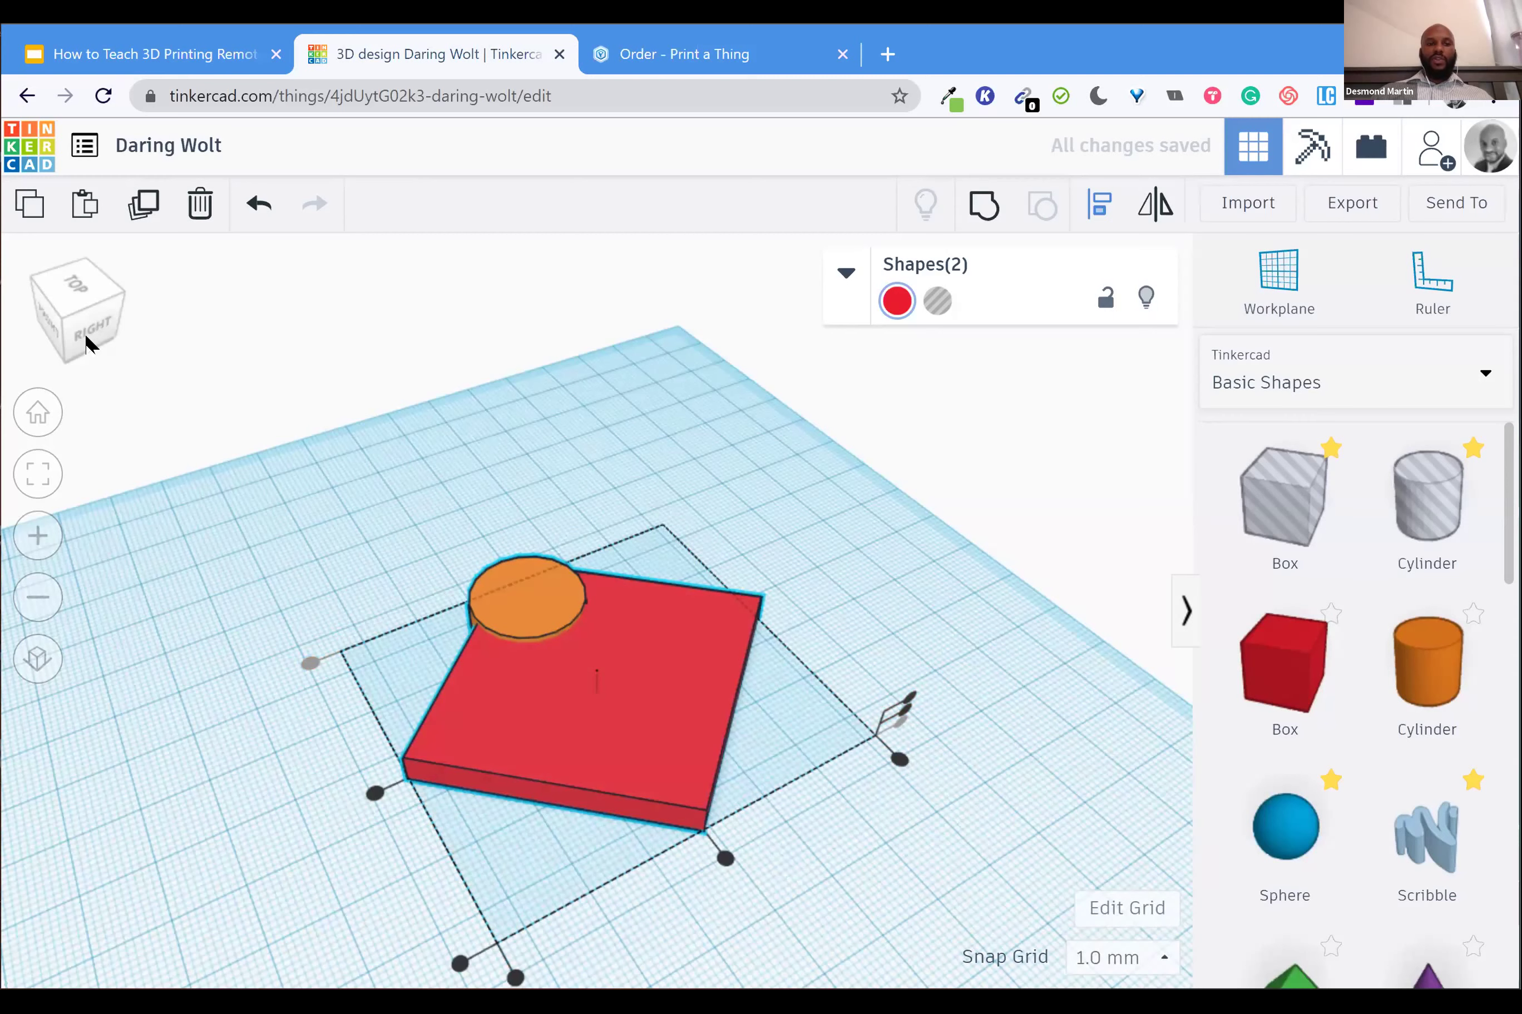
Move the orange disc 3.86 mm left so it sticks out farther beyond the red slab's left corner
right_click_drag(955, 646, 920, 751)
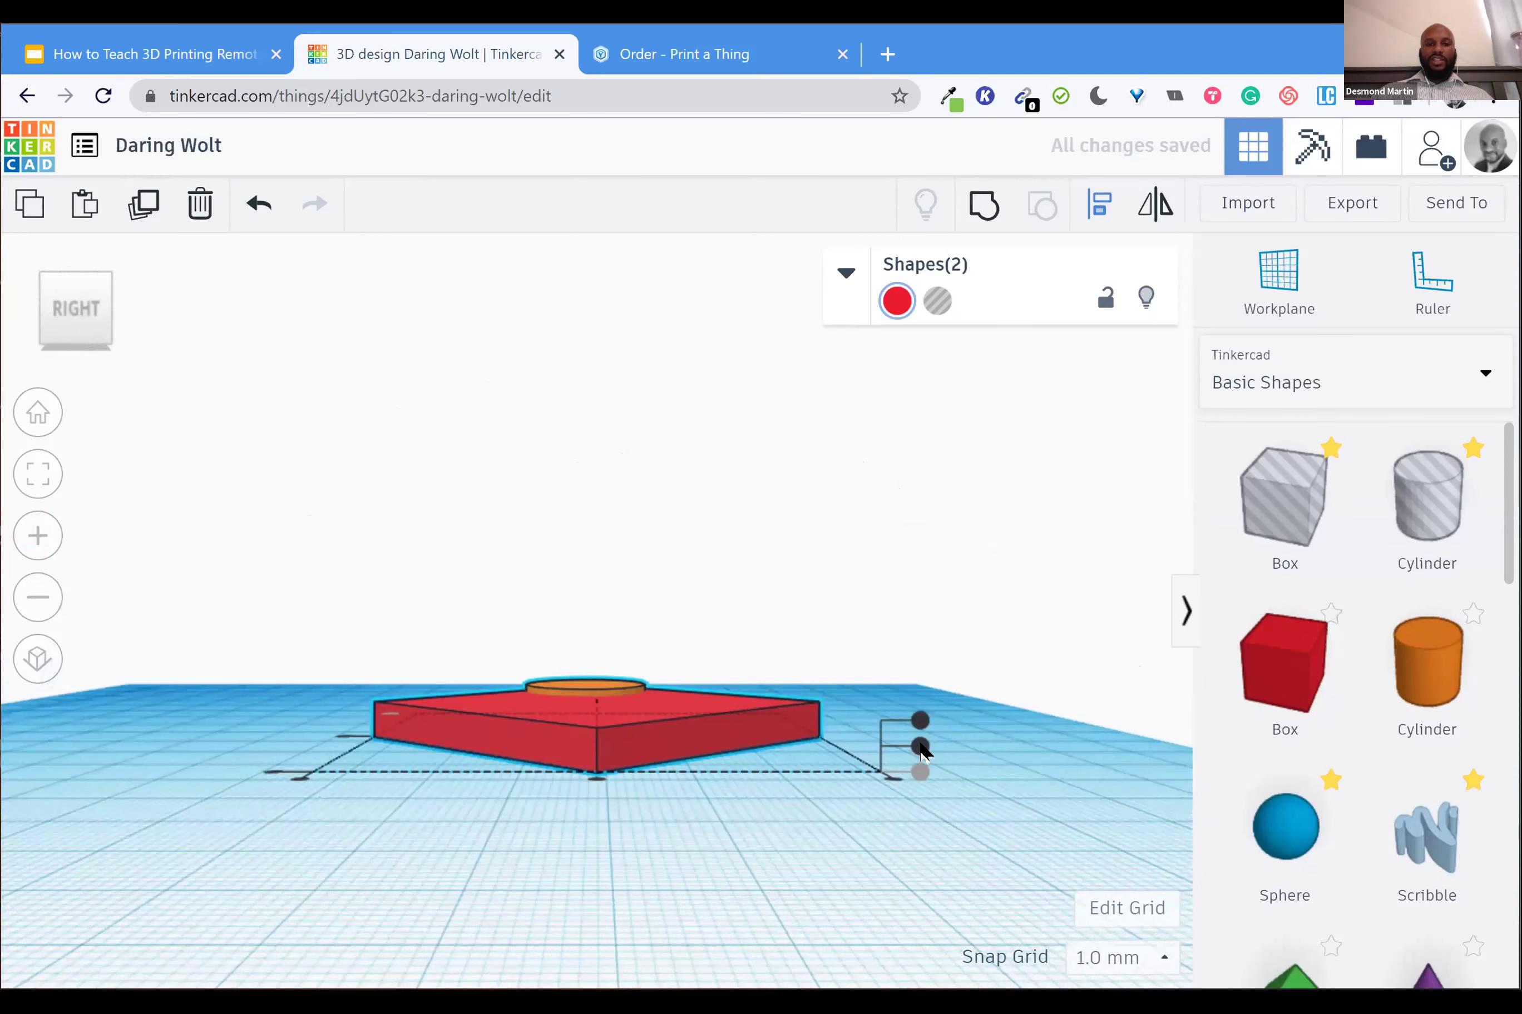
mouse_move(920, 750)
left_mouse_down()
mouse_move(918, 725)
mouse_move(920, 771)
left_mouse_up()
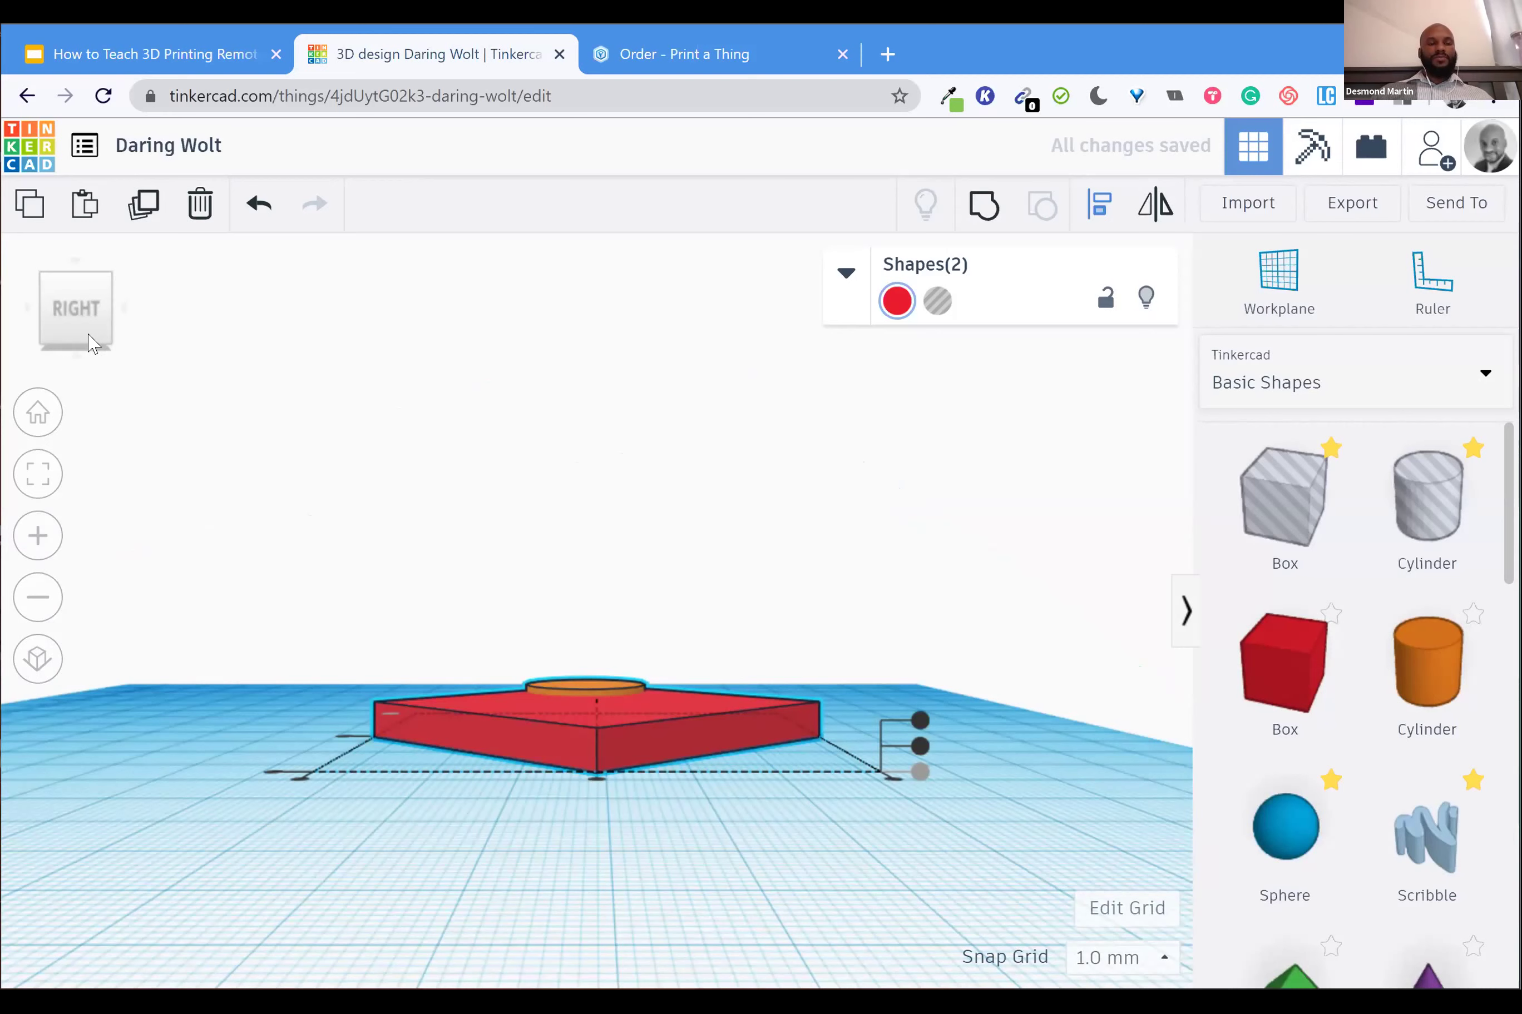
left_click(134, 364)
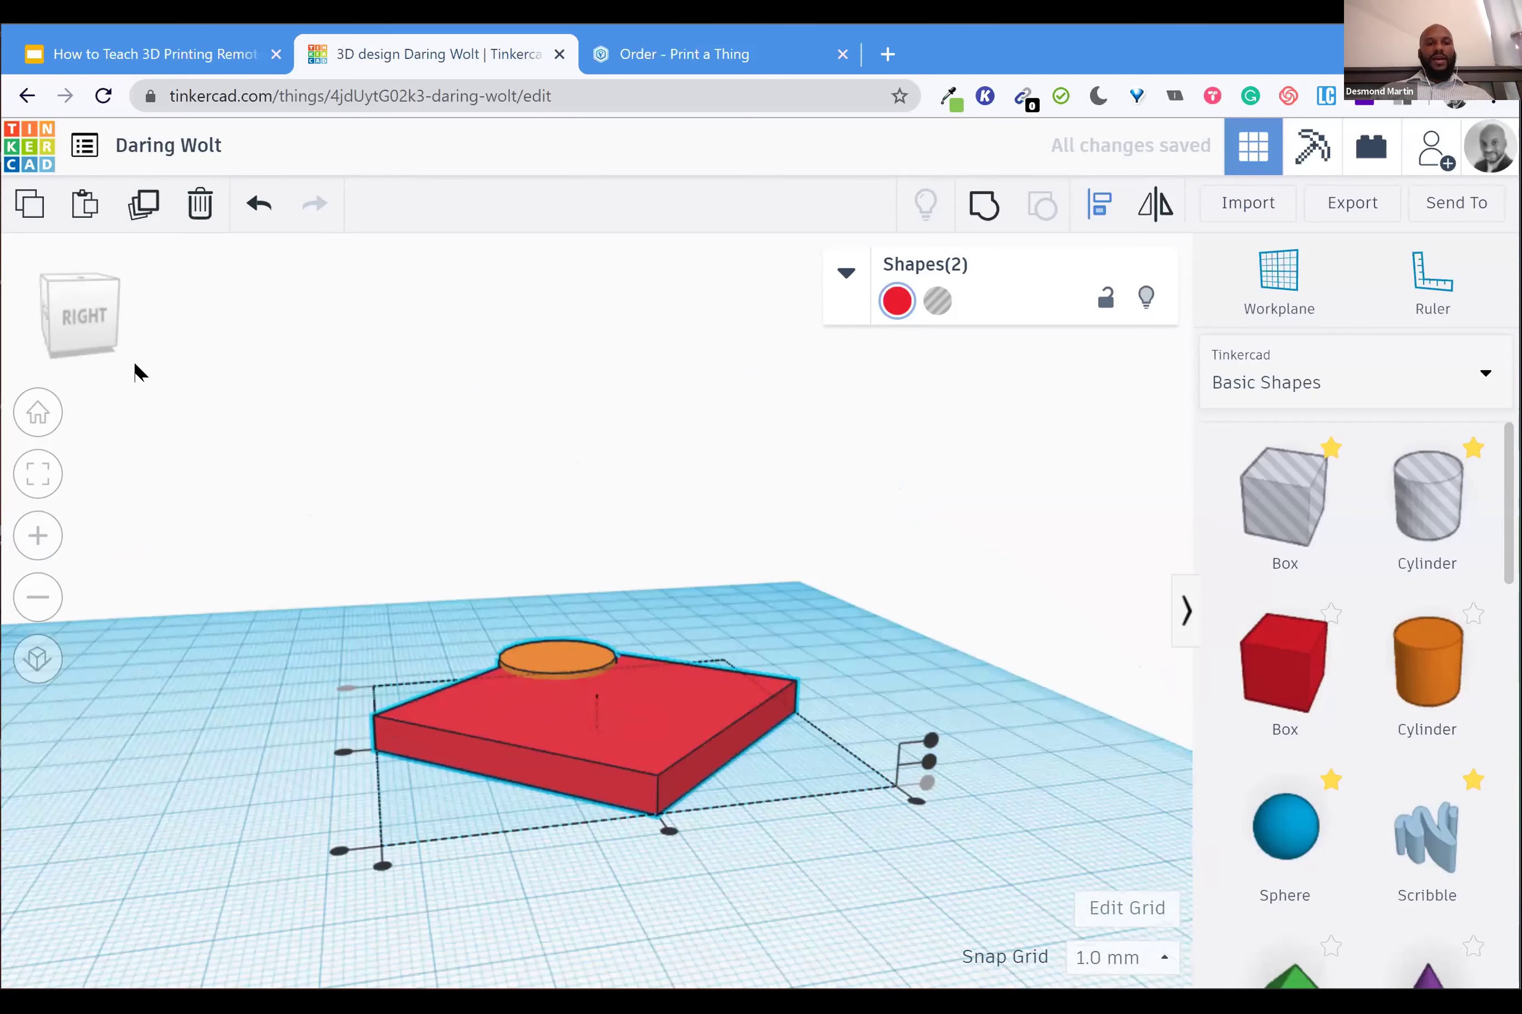
right_click_drag(509, 594, 305, 560)
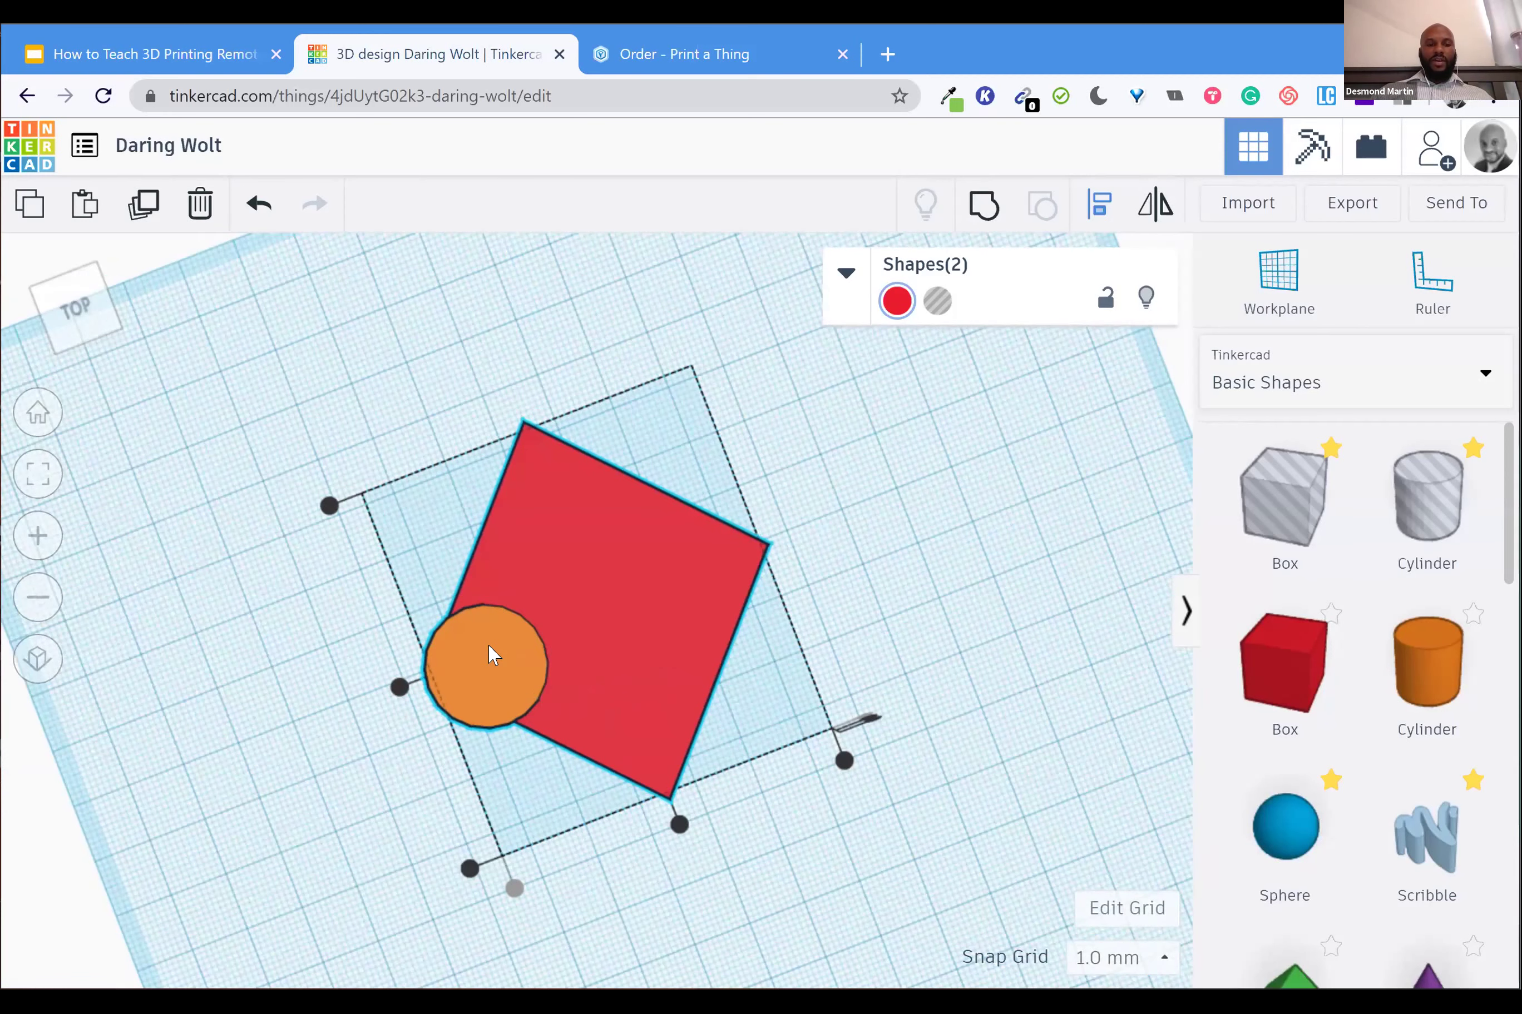
left_click(491, 655)
left_click_drag(483, 659, 472, 662)
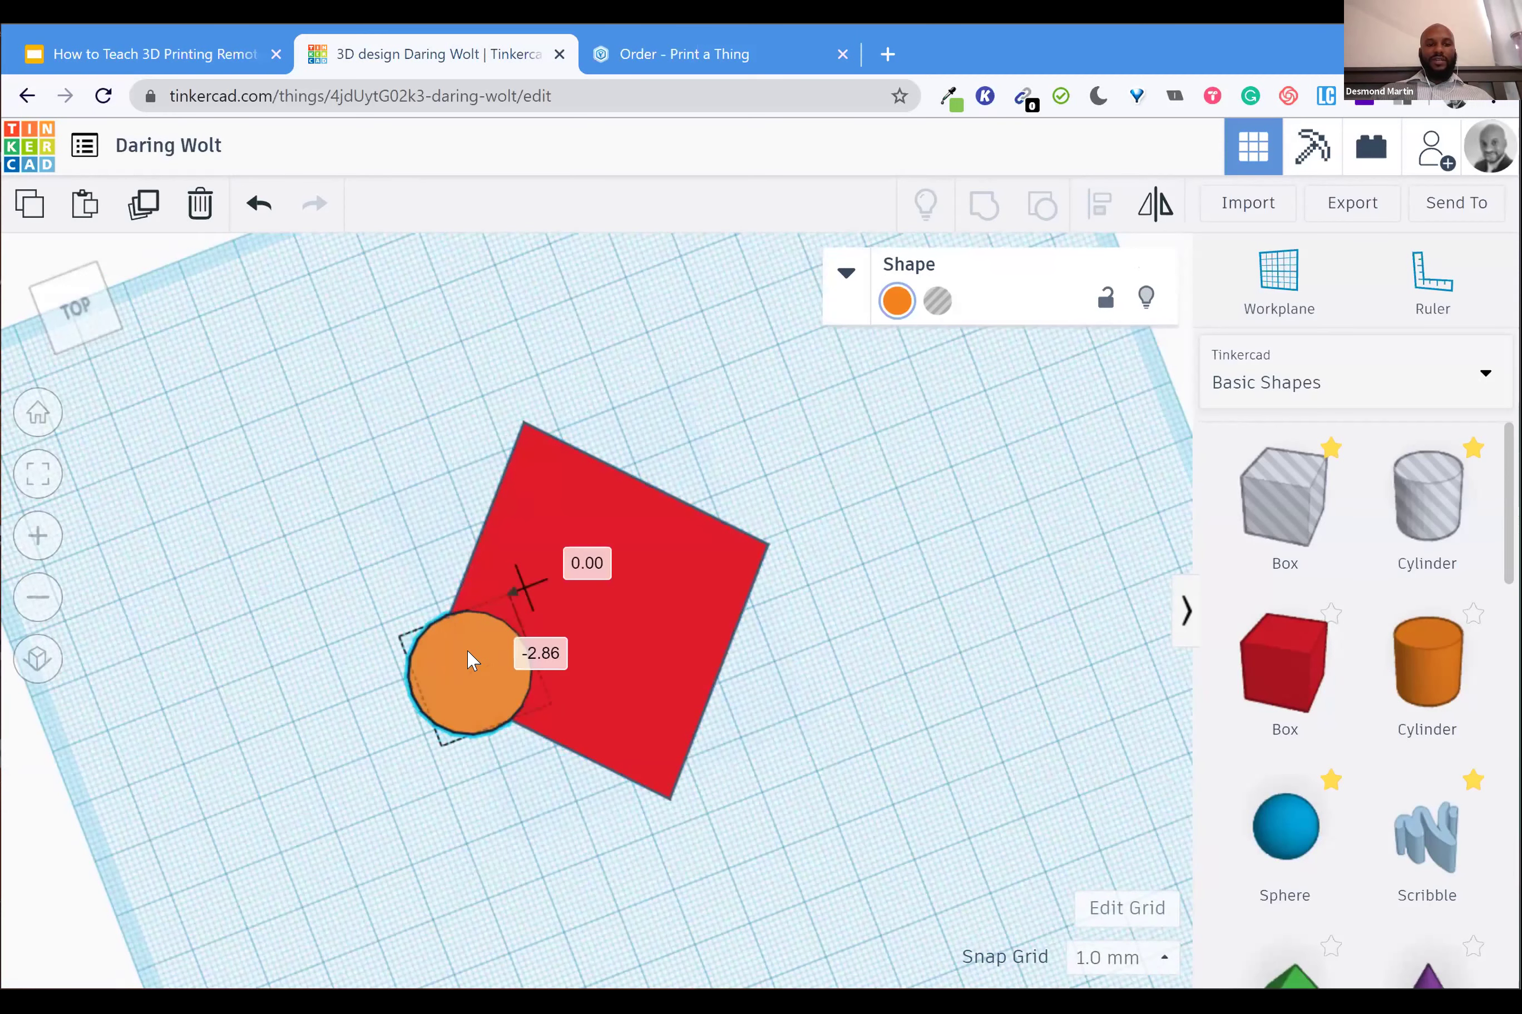
key("Left")
left_click(48, 419)
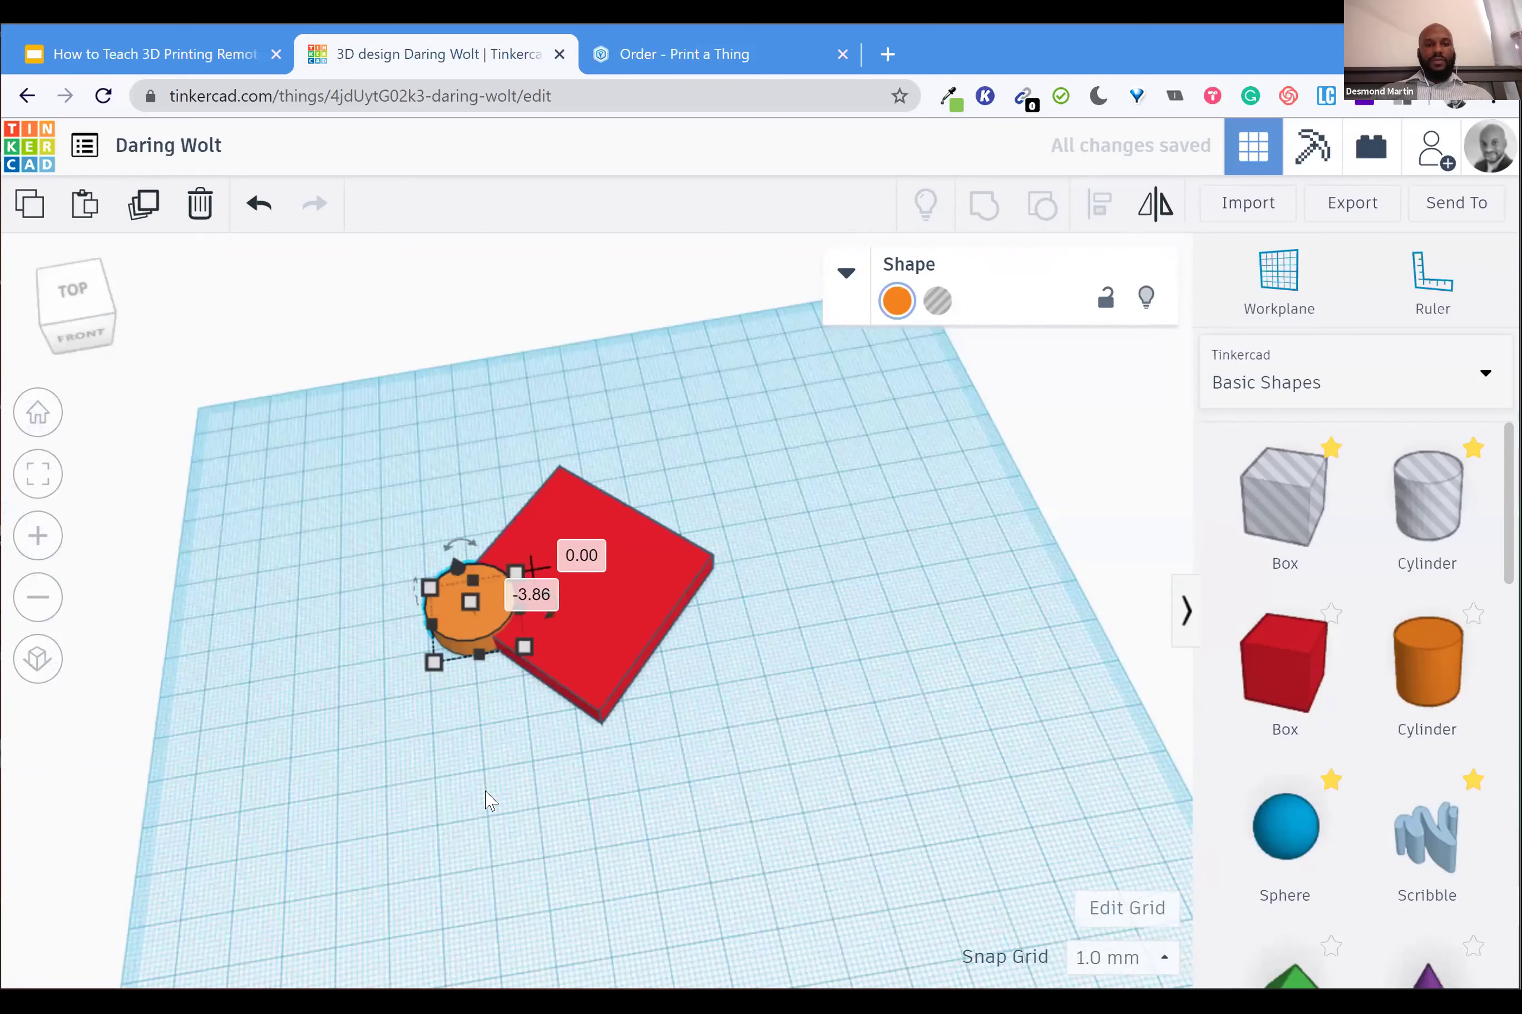
left_click(690, 615)
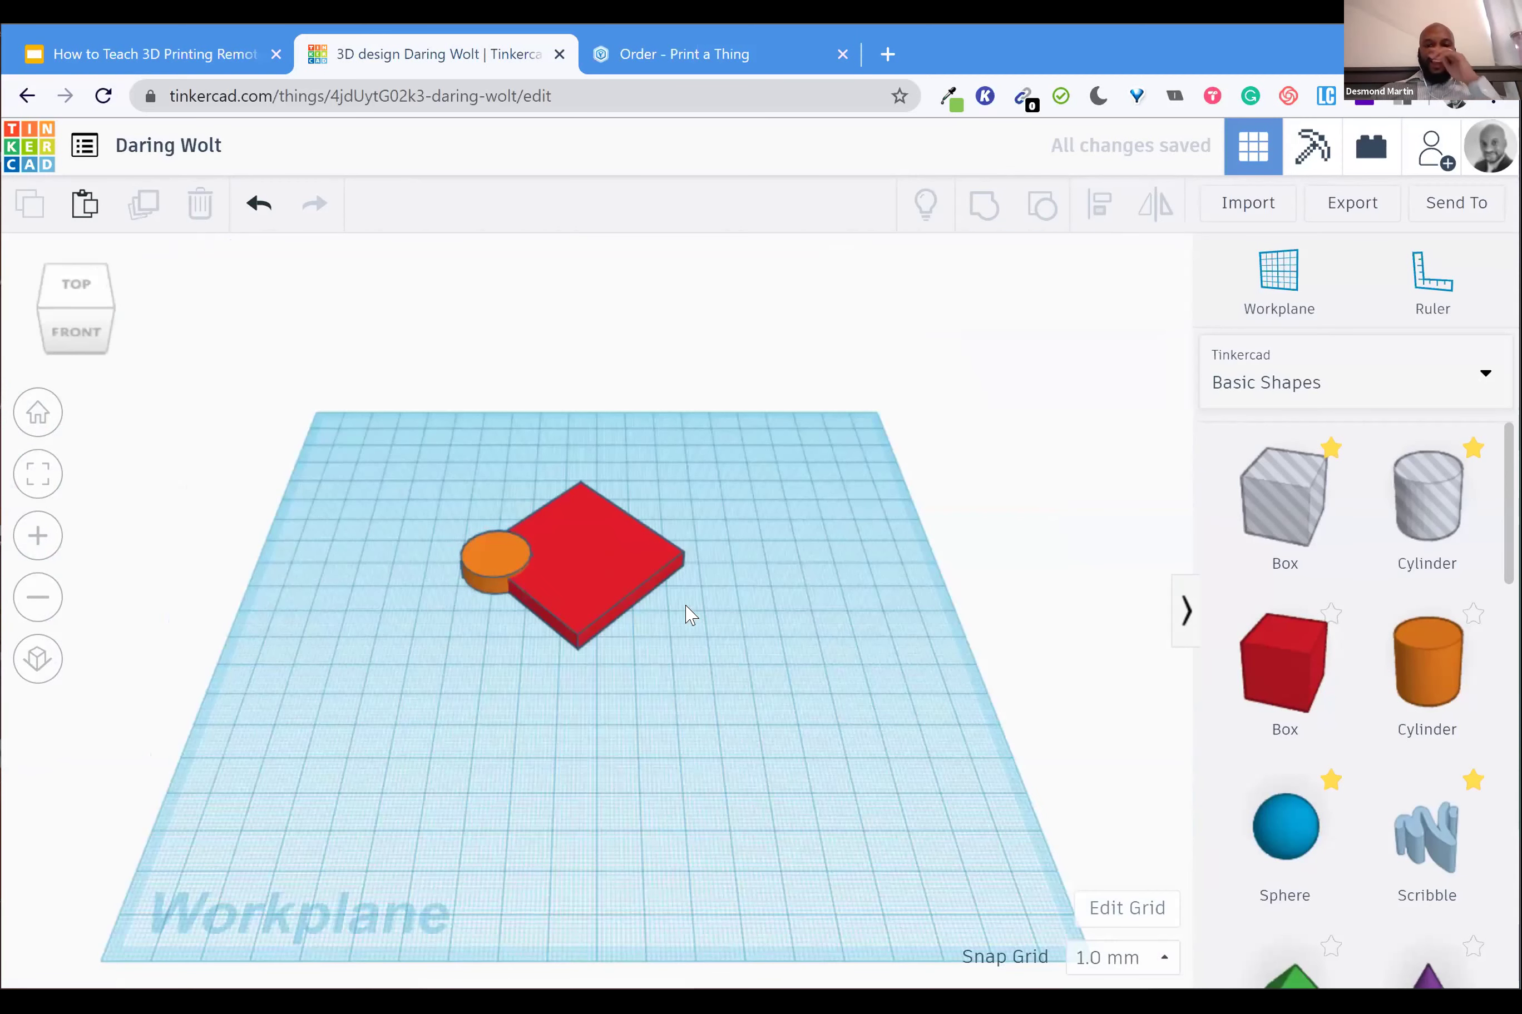
Select both the red slab and the orange disc and group them into one shape
key("ctrl+a")
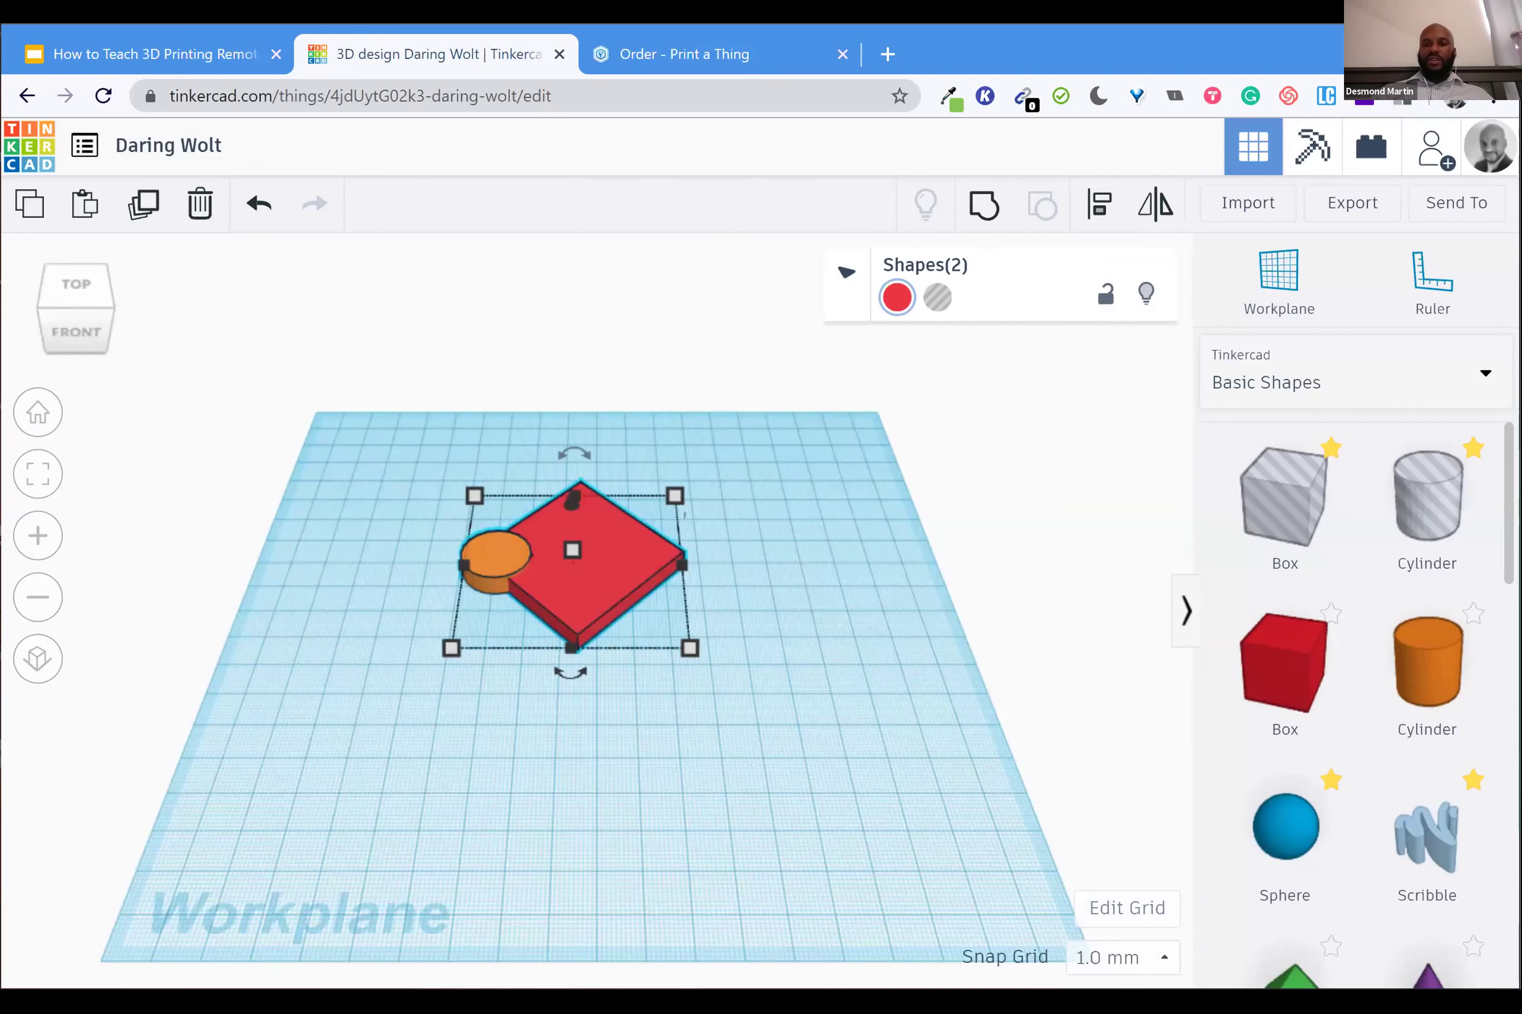
key("f")
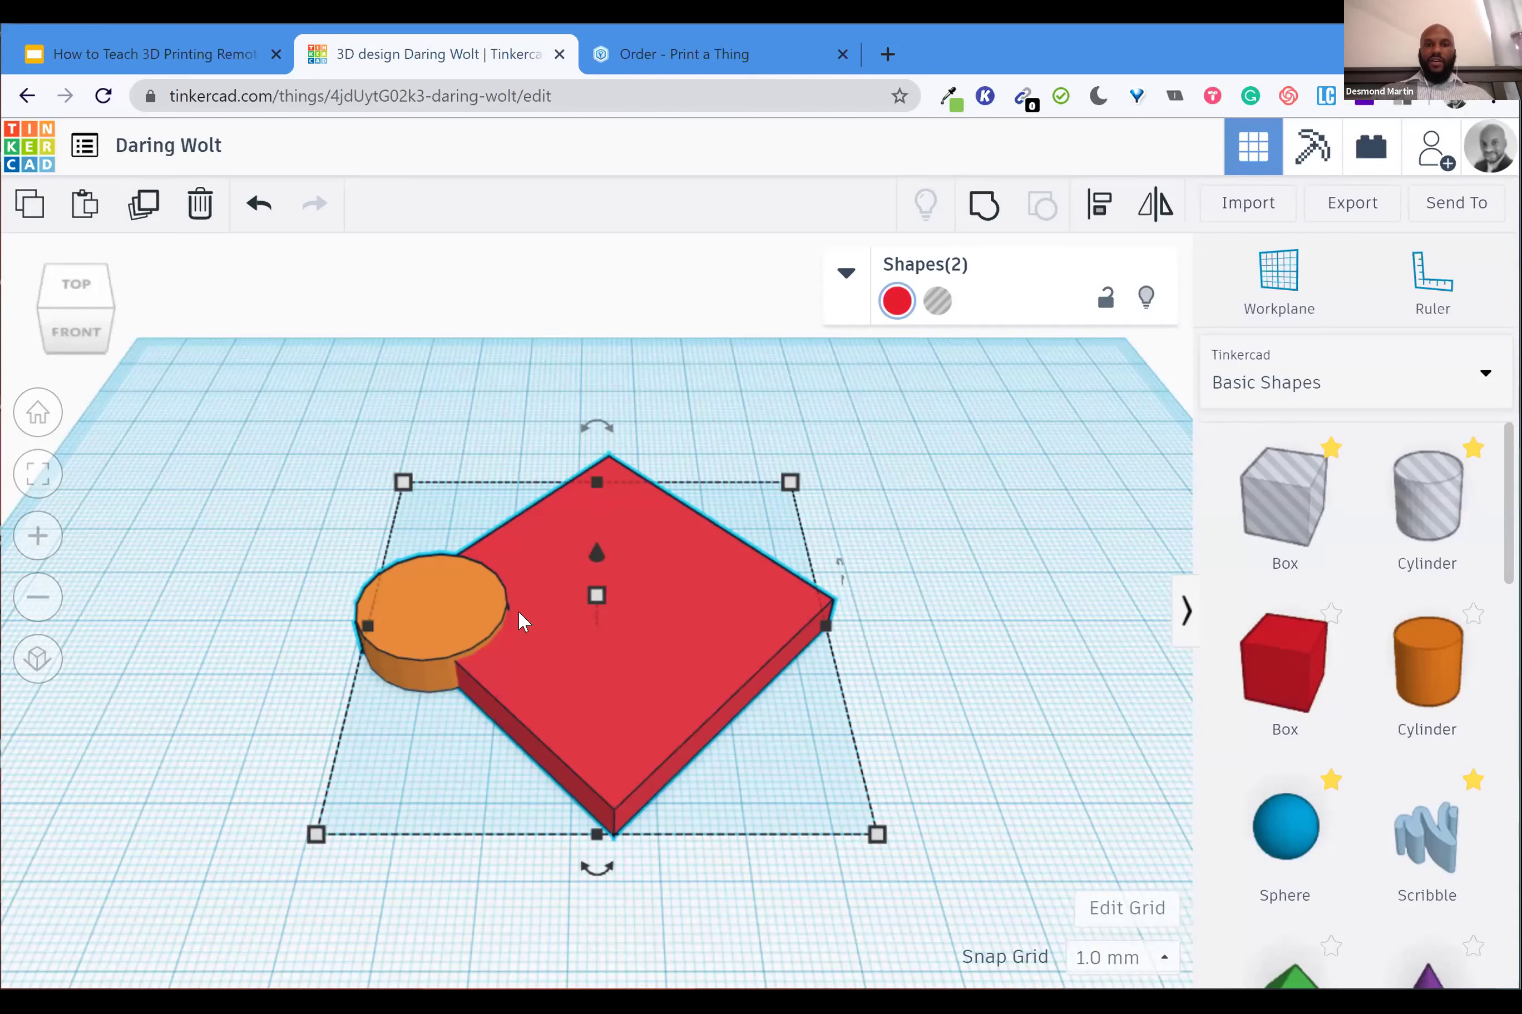
left_click(984, 207)
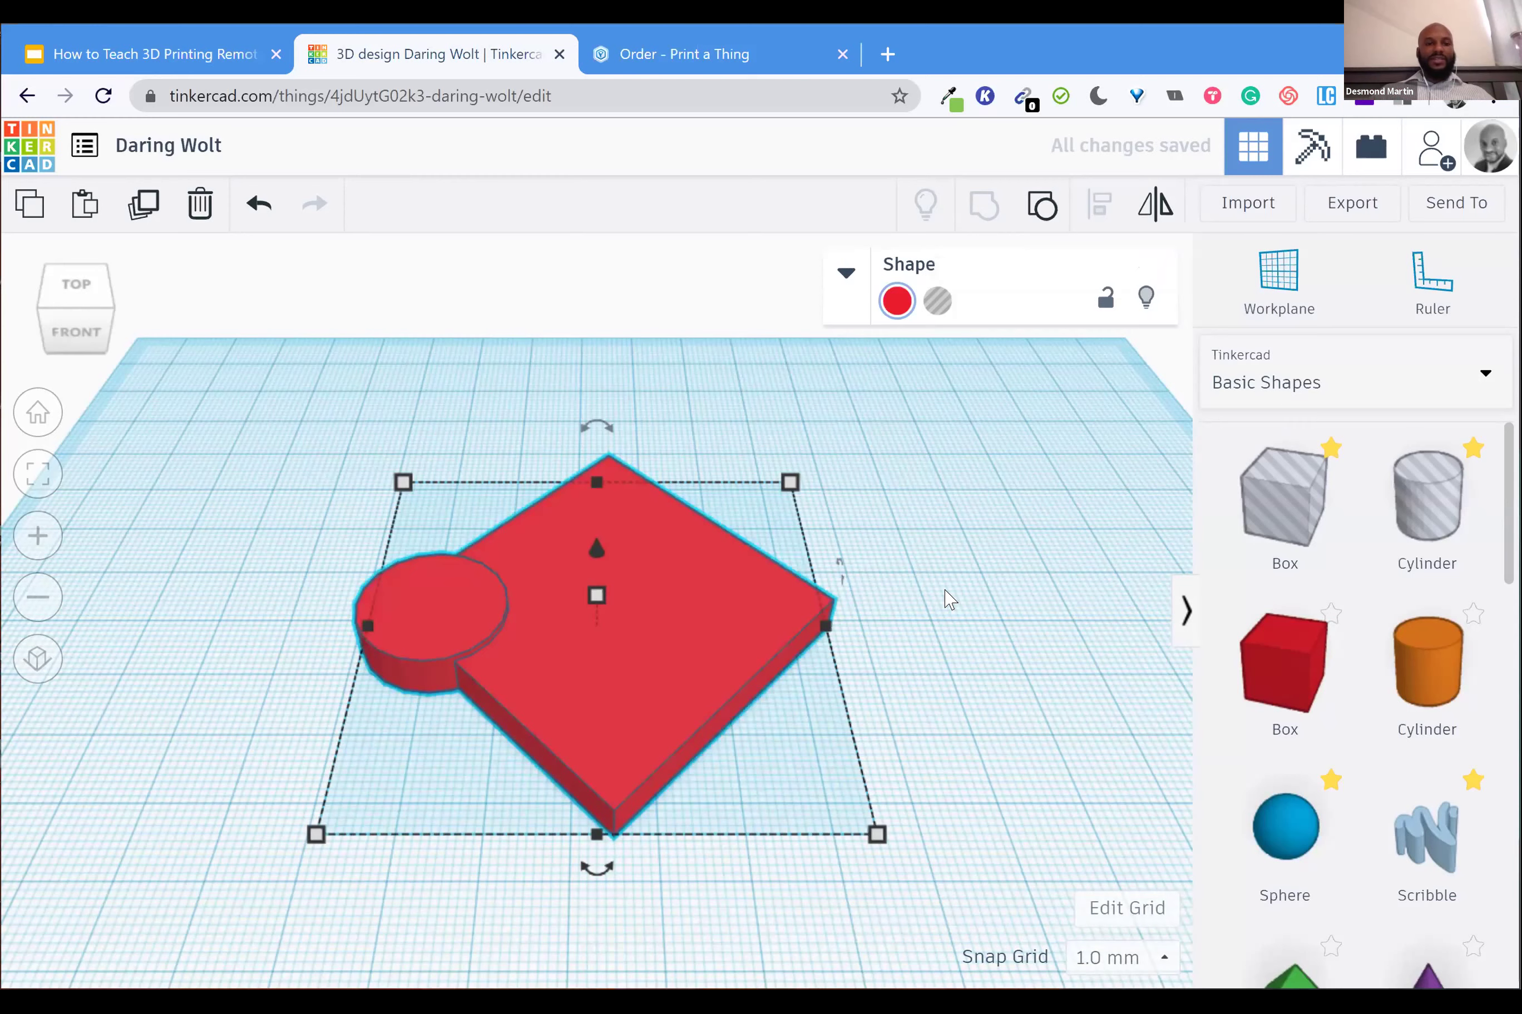
left_click(949, 599)
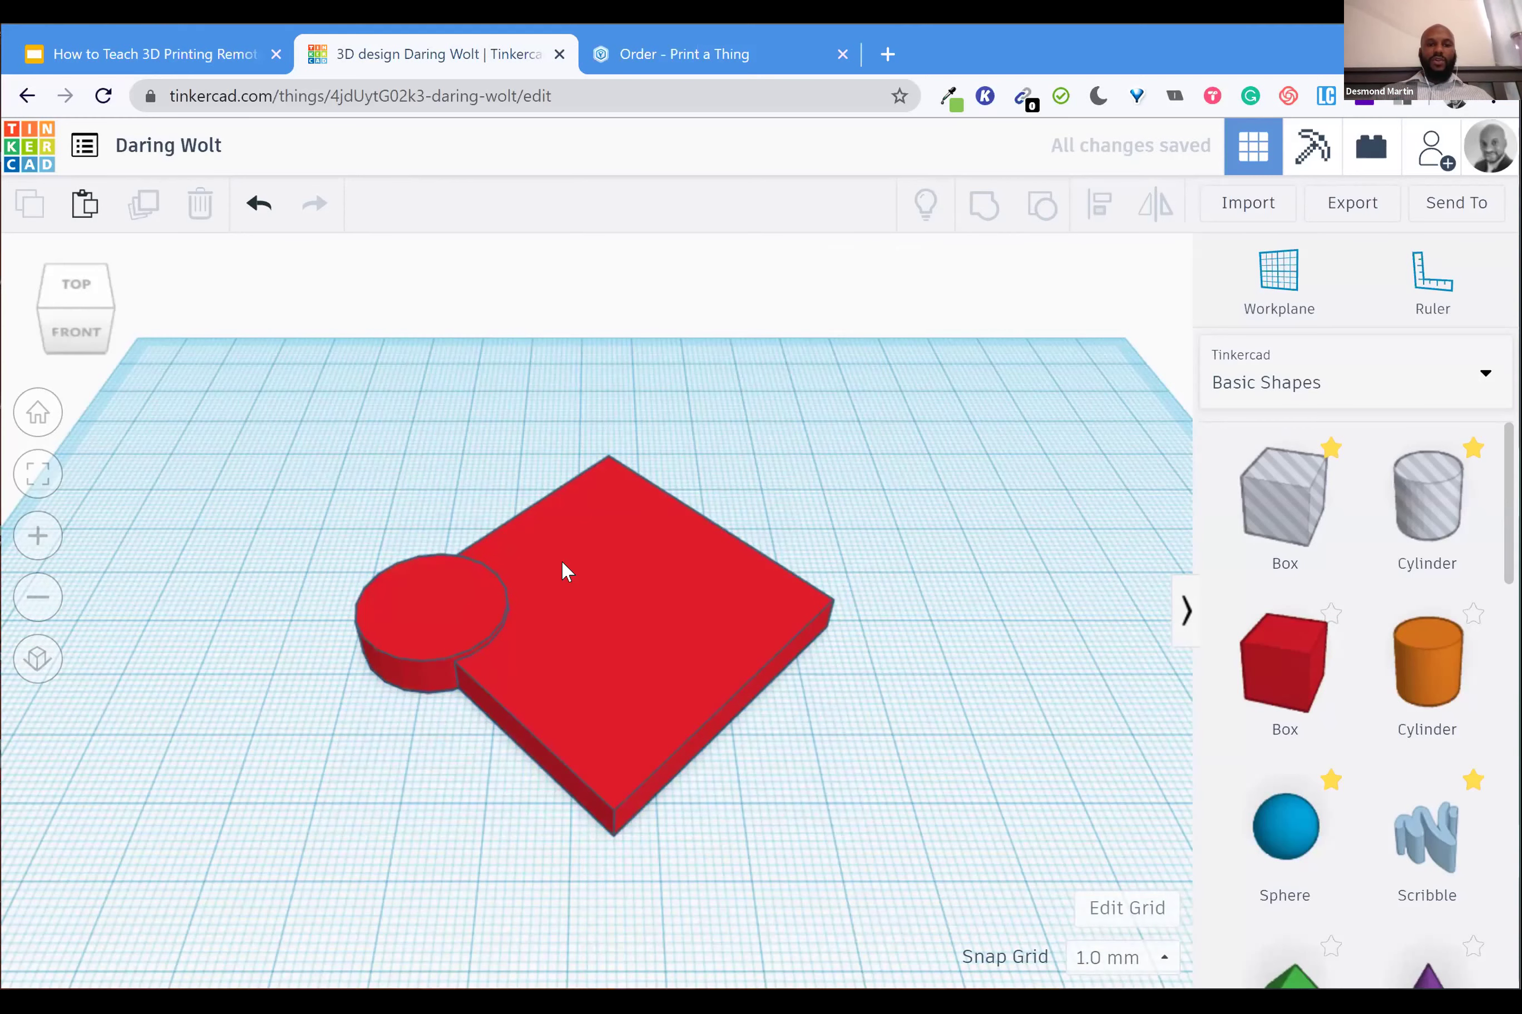
left_click_drag(506, 639, 493, 617)
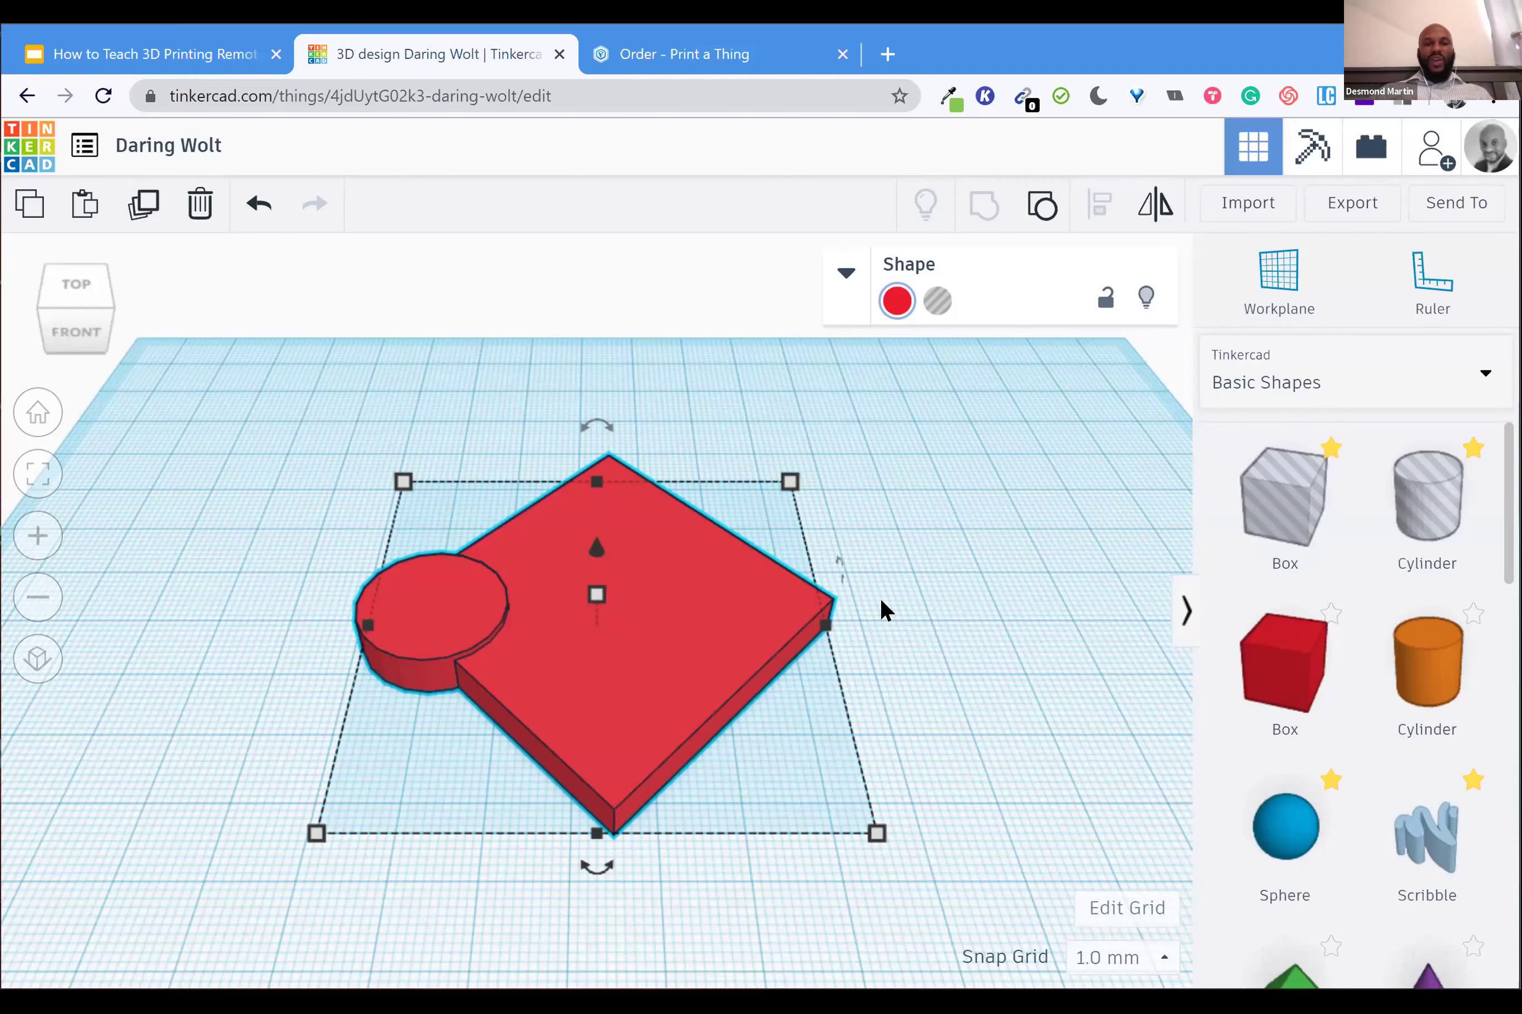
left_click(908, 596)
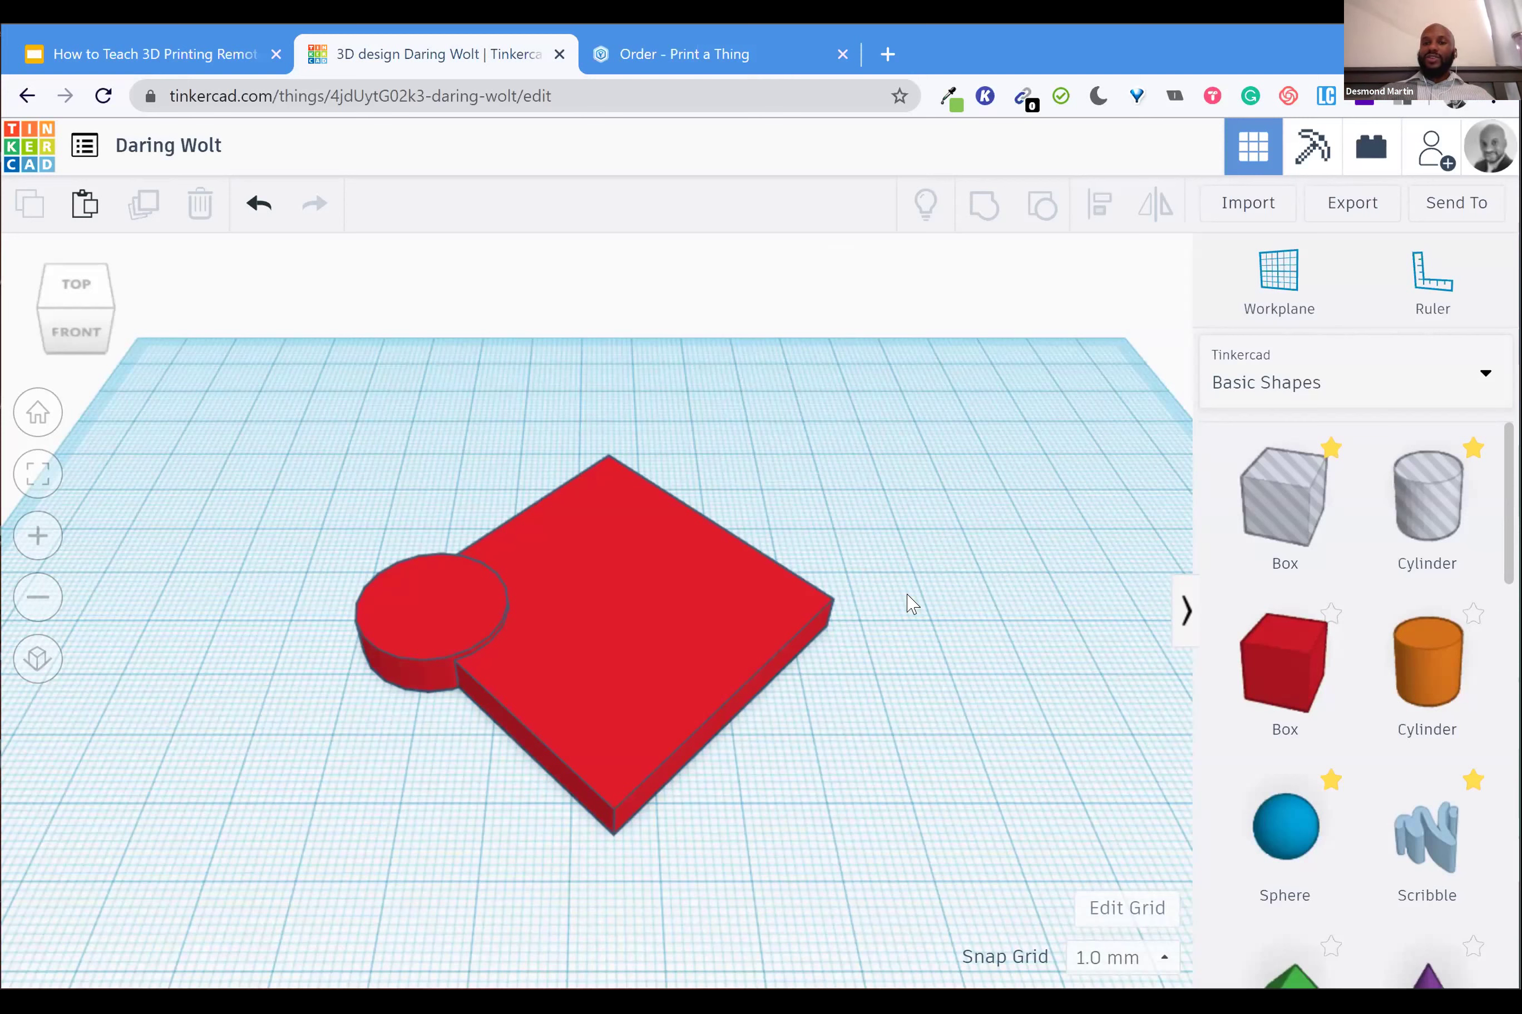
Place a new cylinder overlapping the right corner of the red shape and turn it into a hole
left_click(1421, 677)
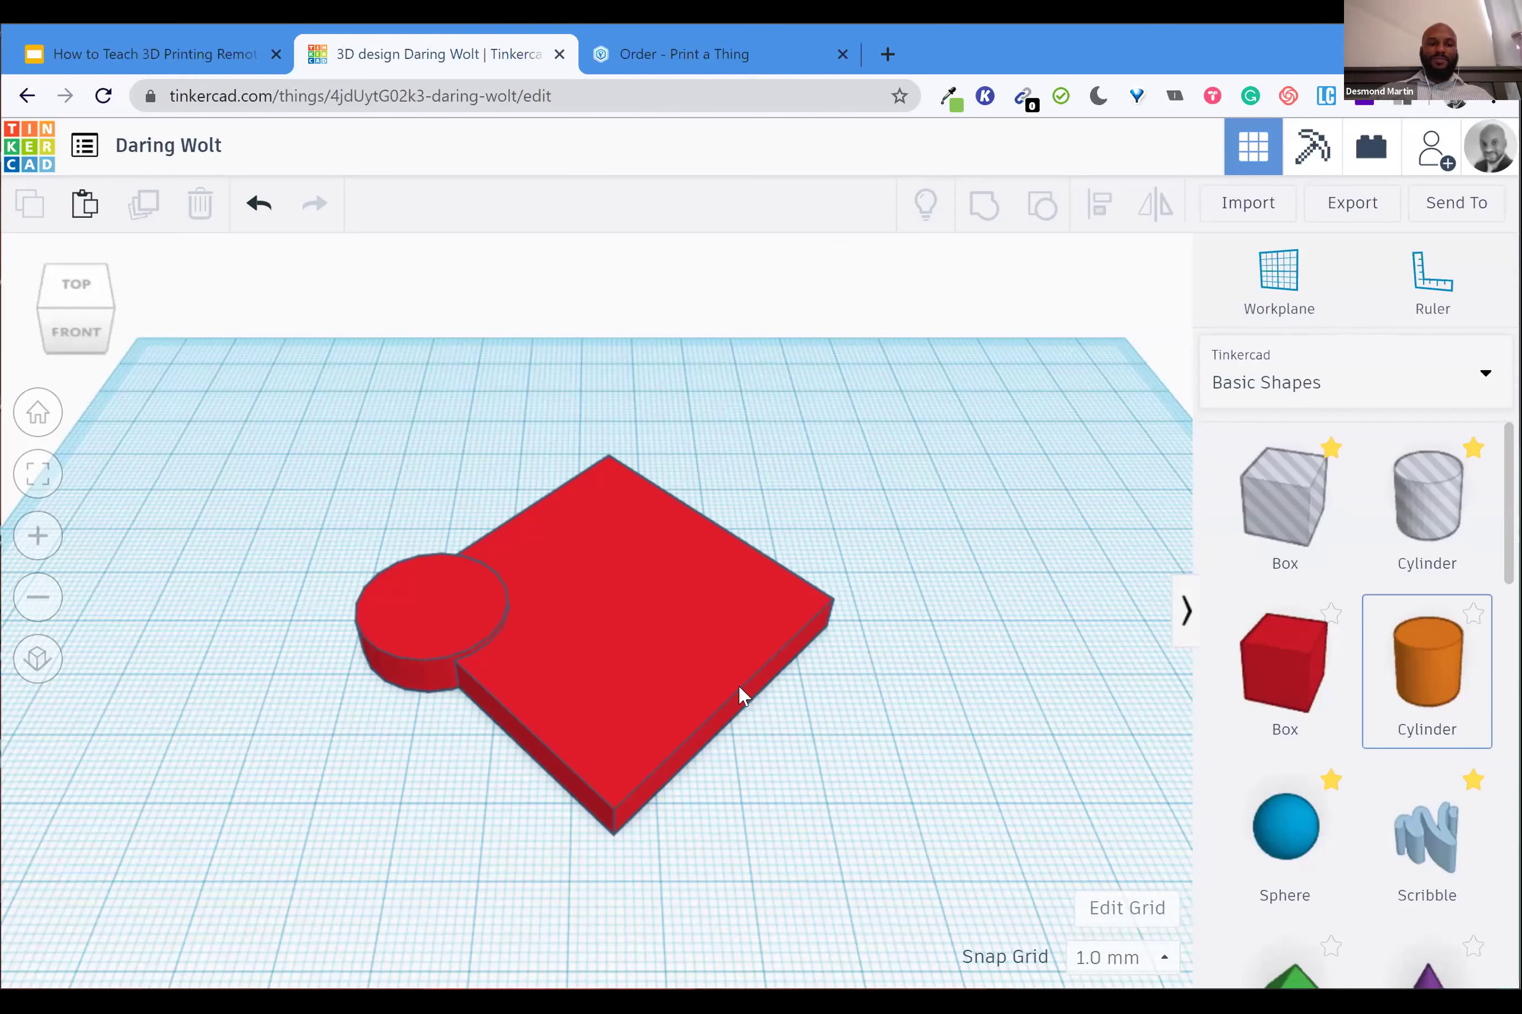
left_click(790, 634)
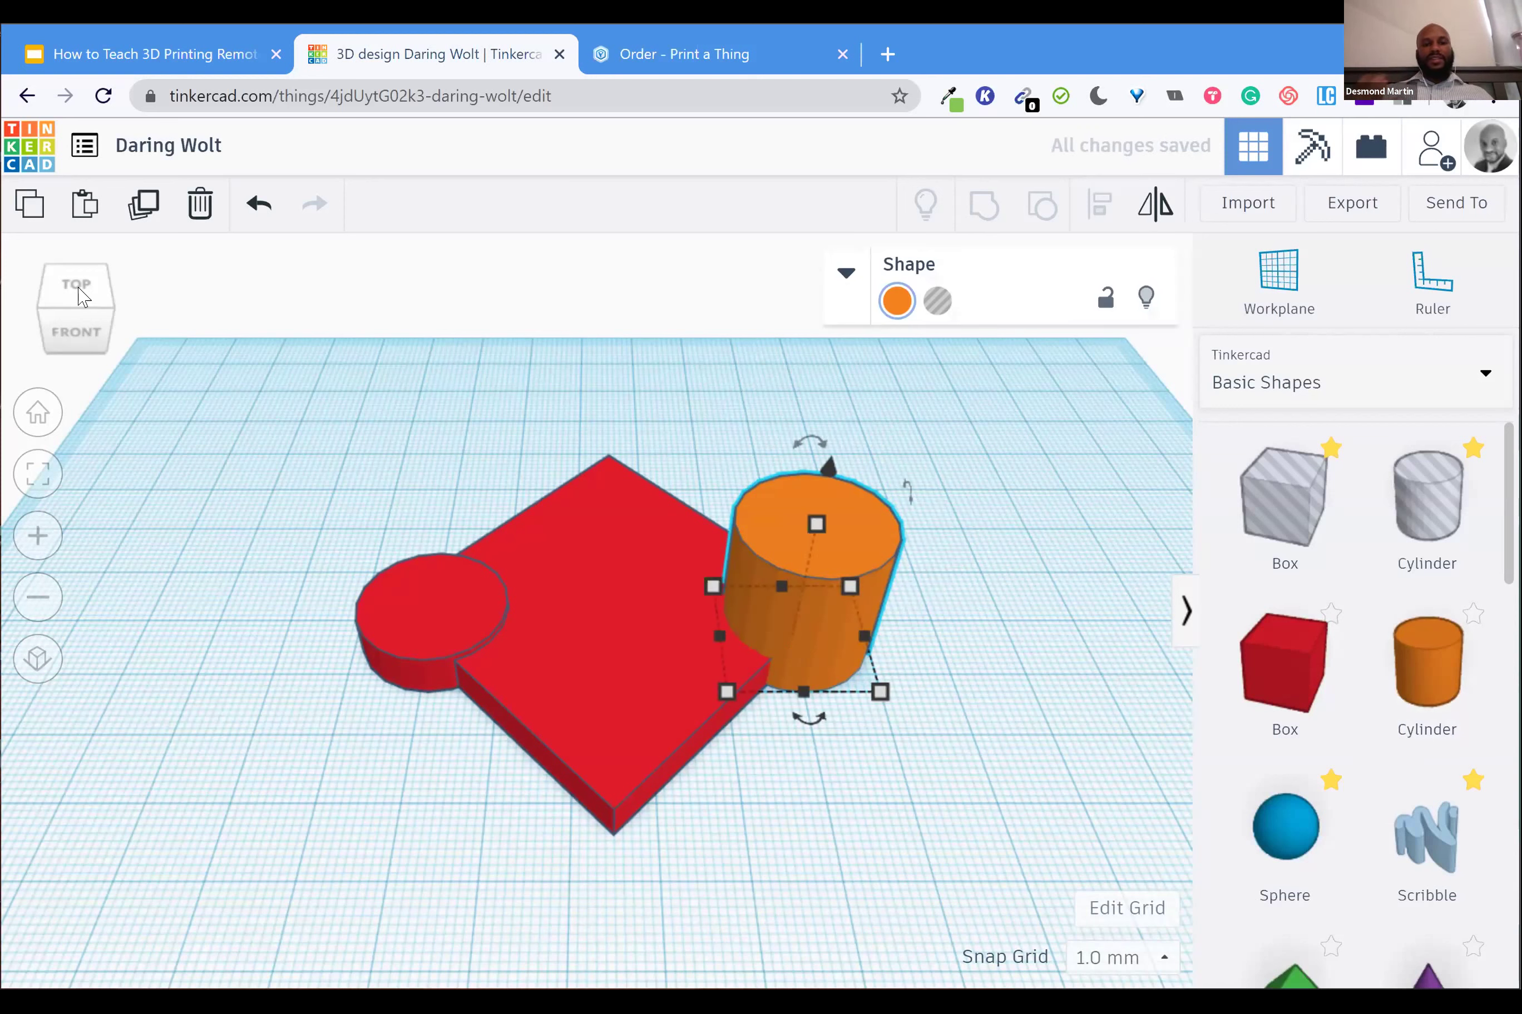
right_click_drag(809, 615, 812, 625)
left_click(812, 627)
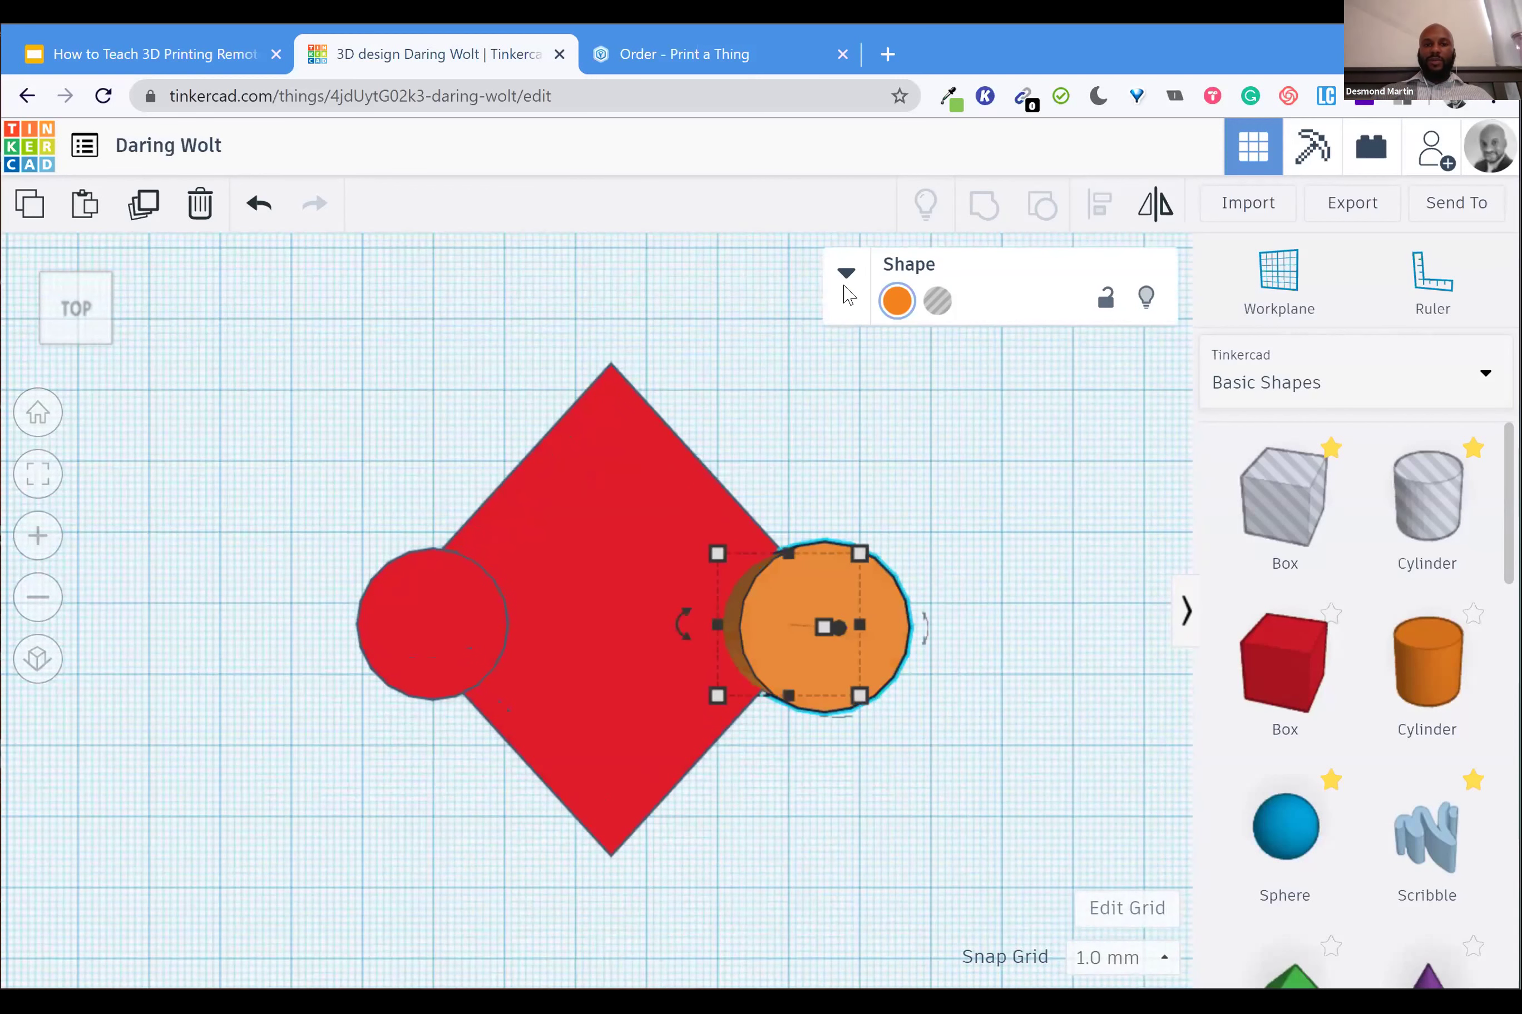
left_click(845, 282)
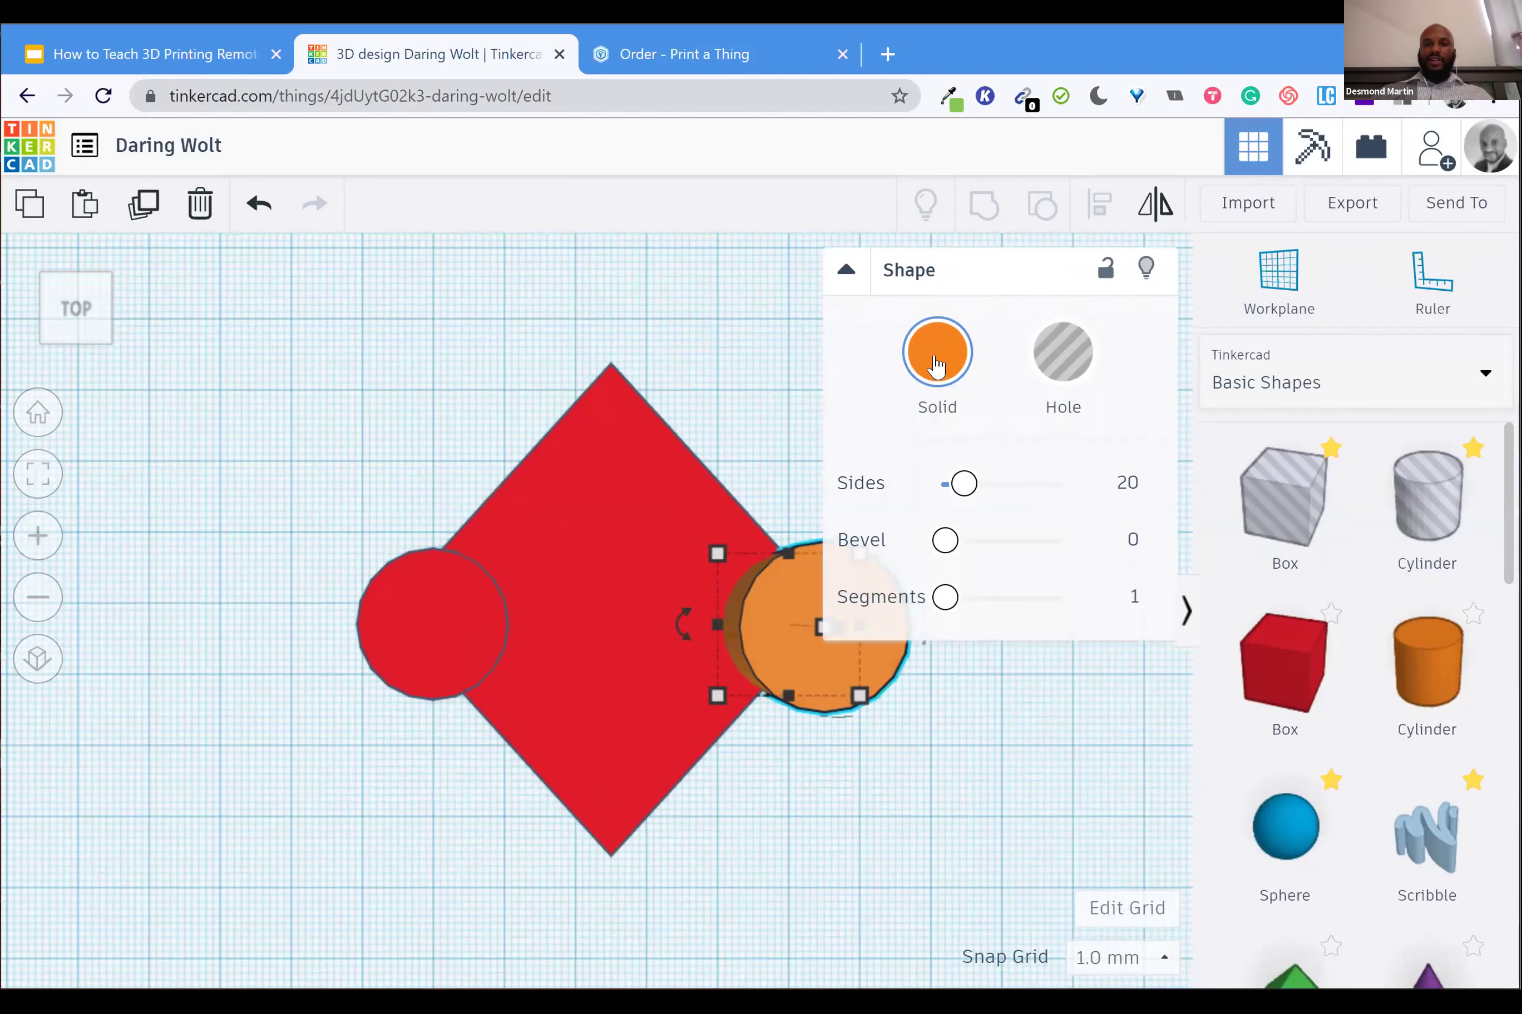
left_click(1083, 351)
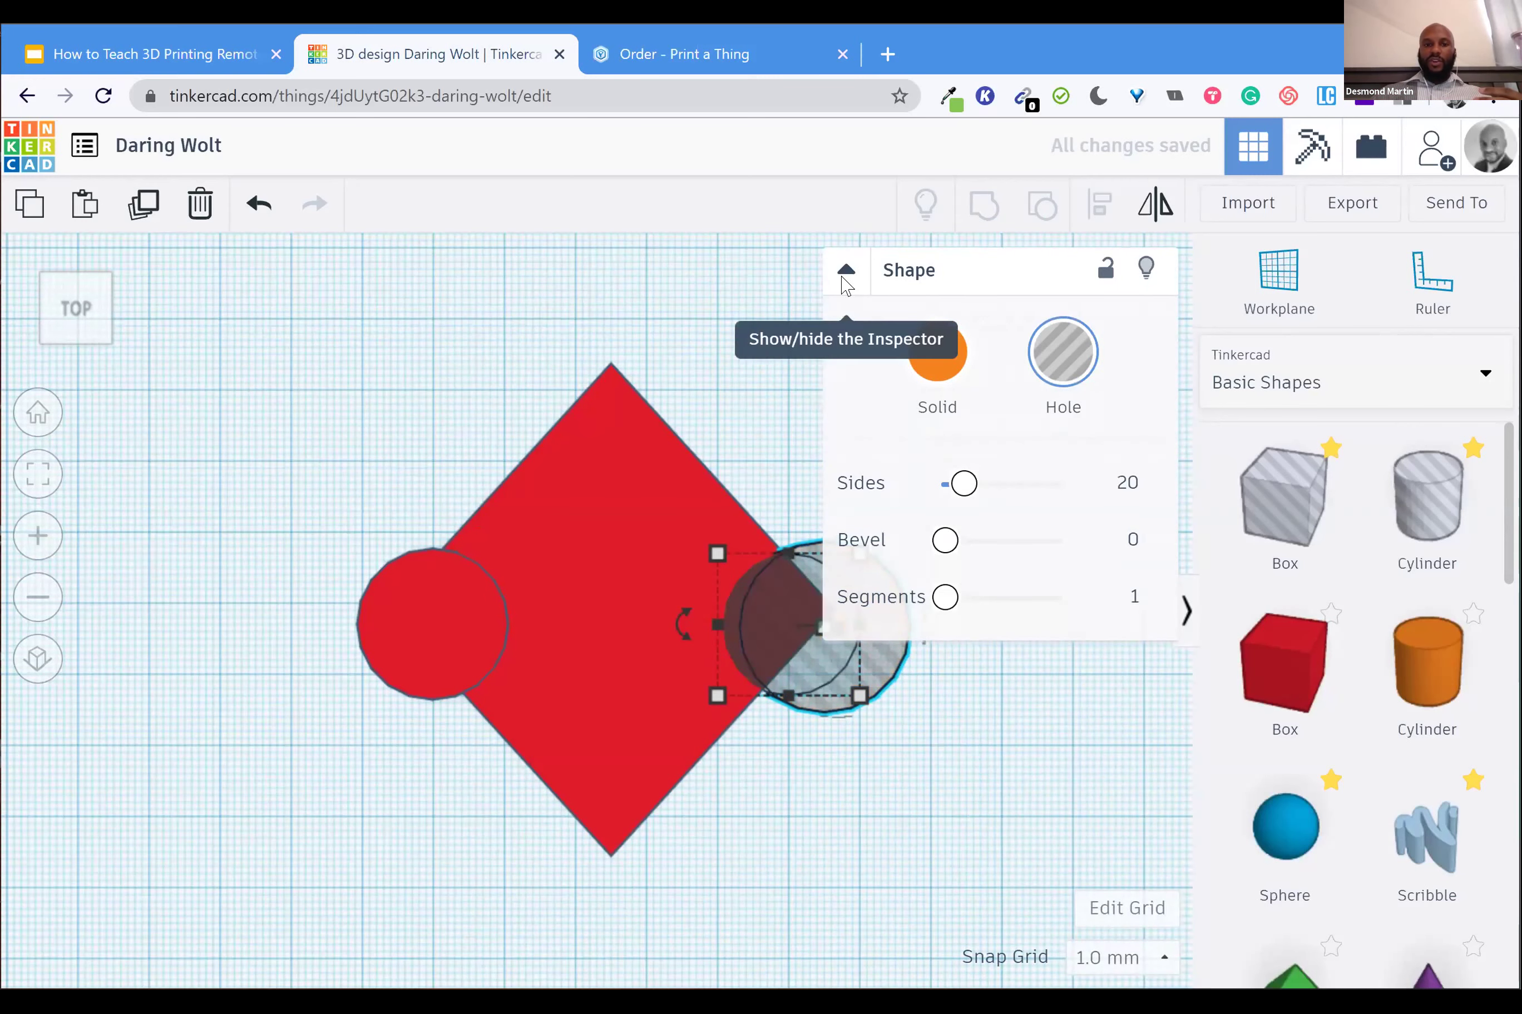
left_click(843, 275)
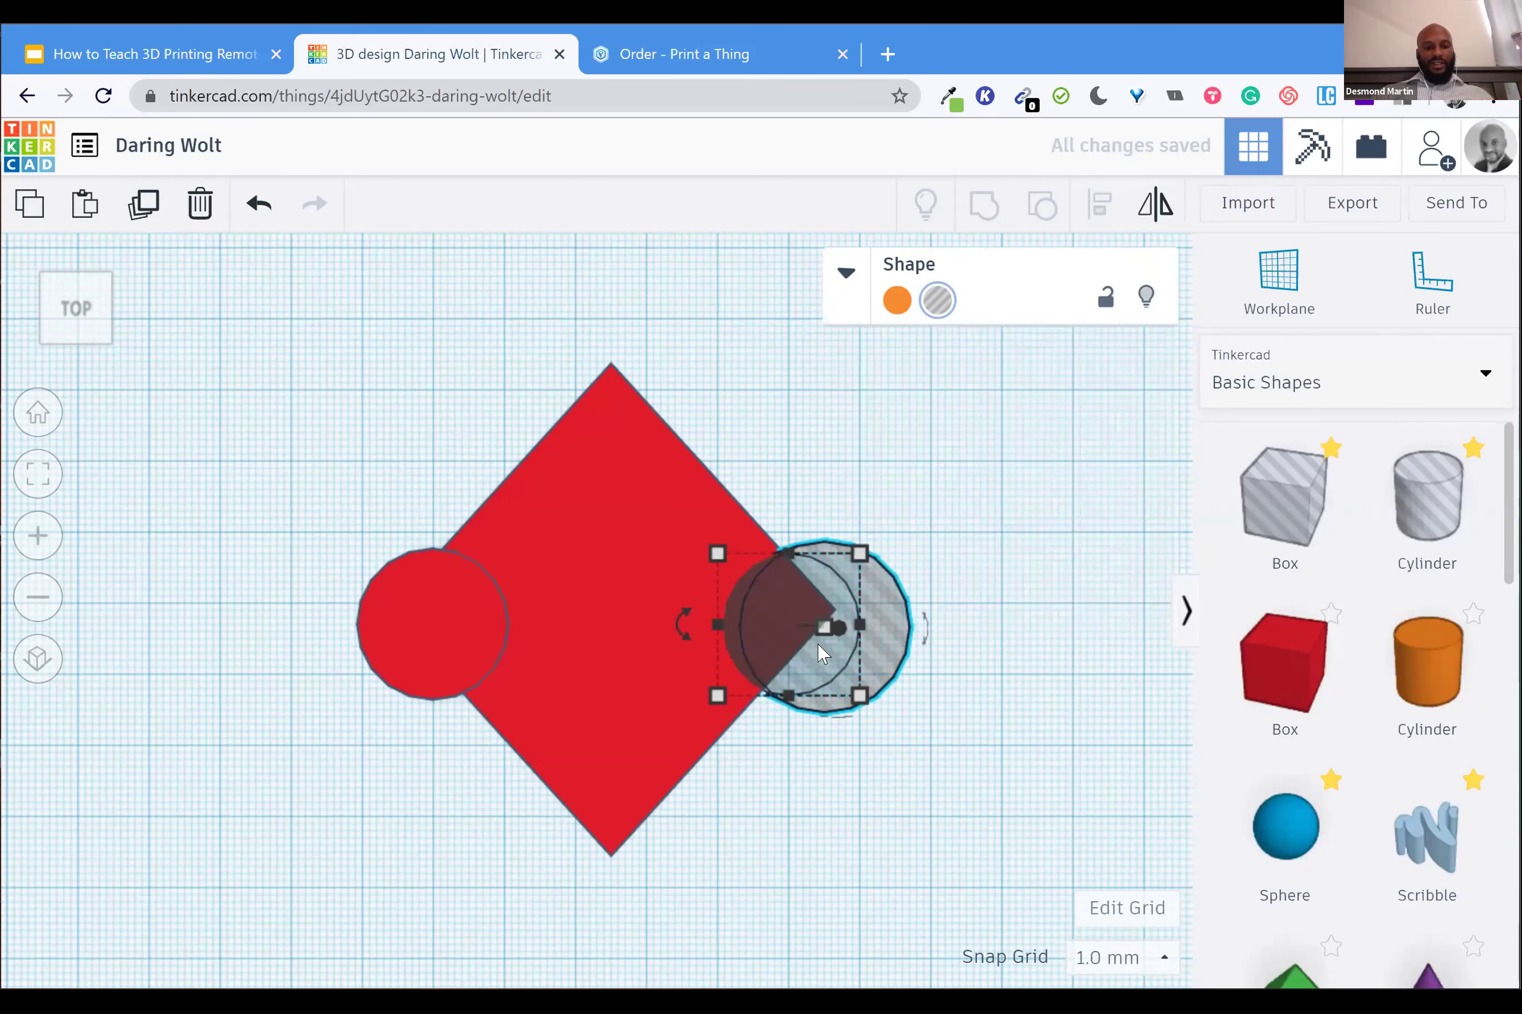
Group the hole cylinder with the red shape to cut a round notch in the slab's right corner
scroll(483, 679, "up", 5)
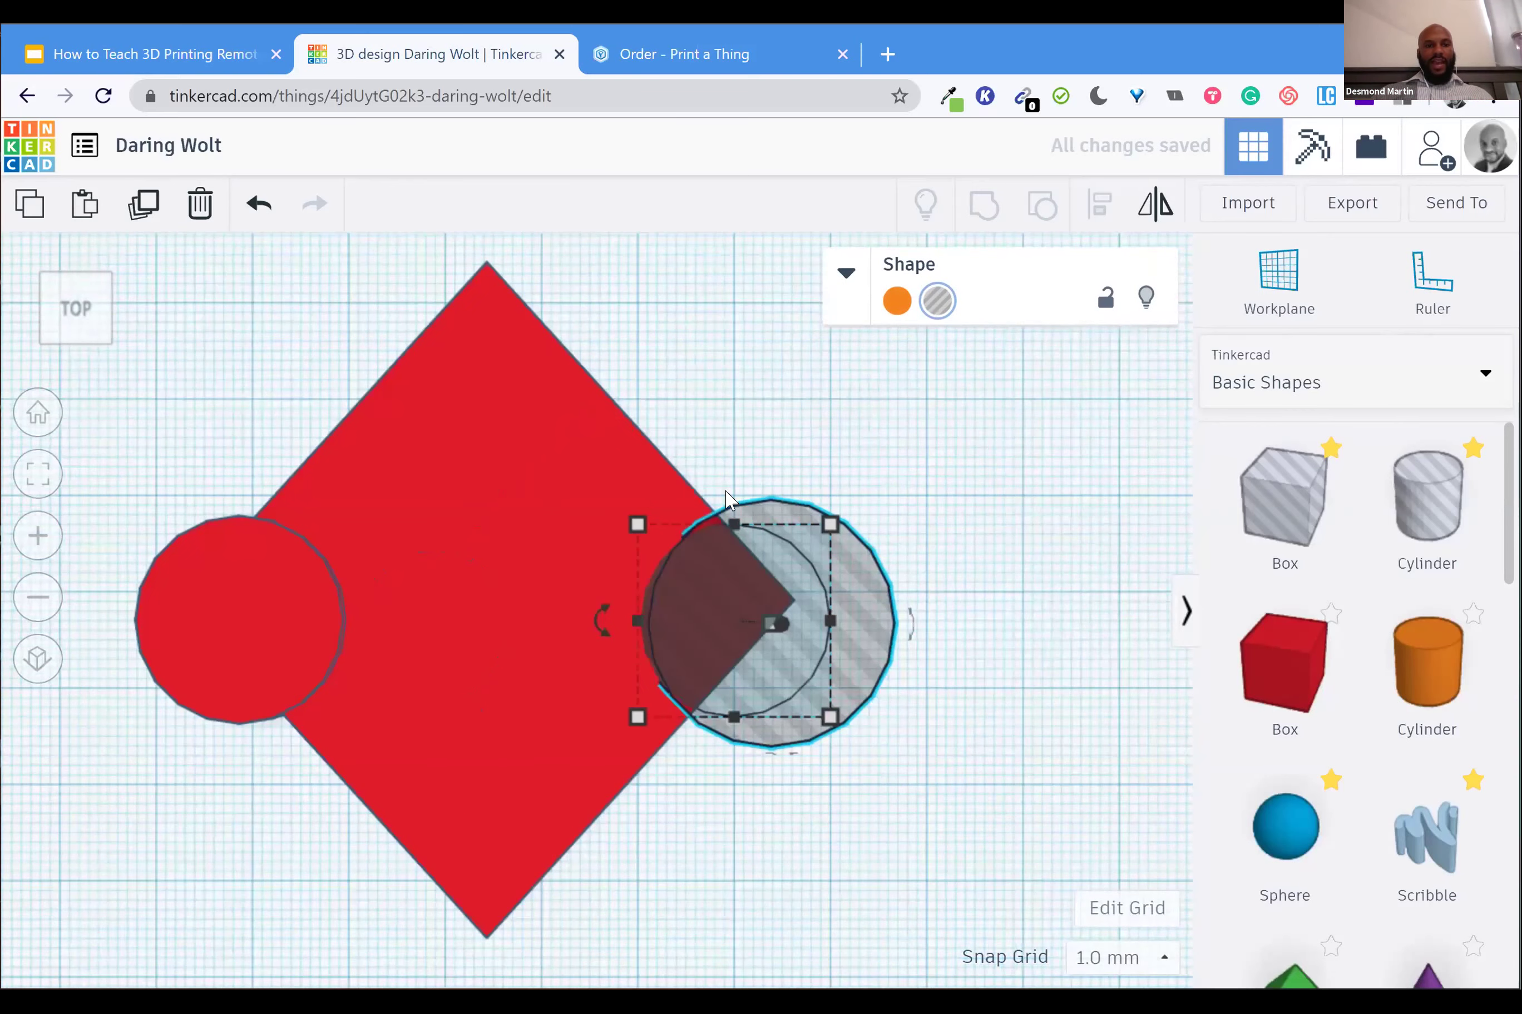
left_click(77, 326)
left_click(84, 330)
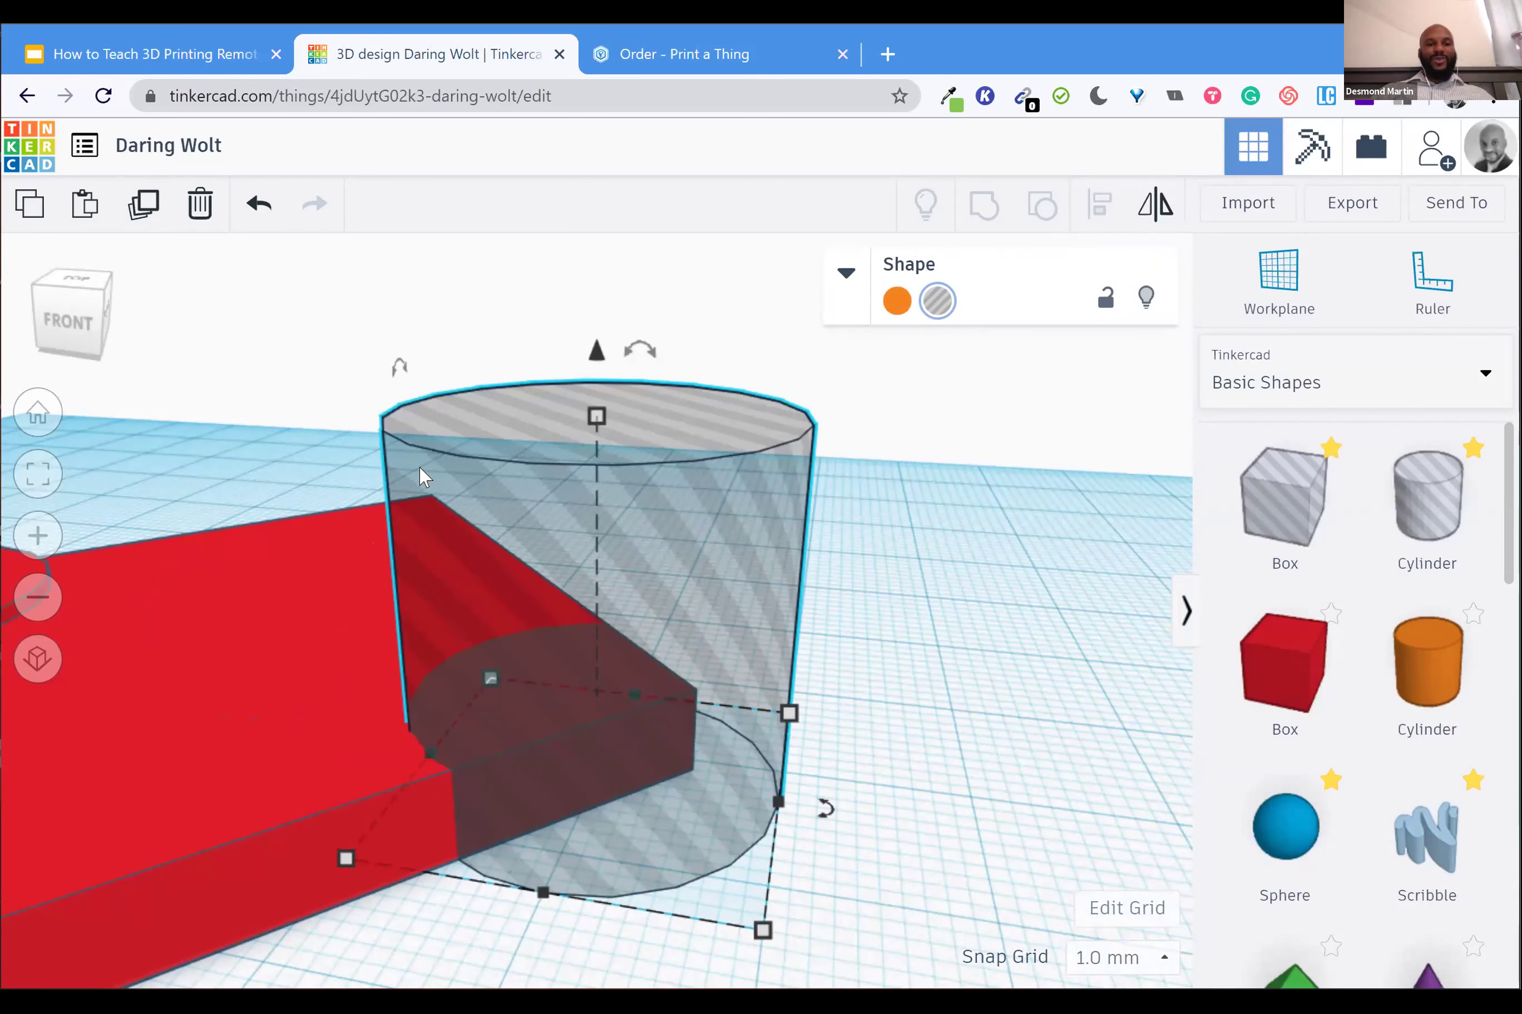
scroll(421, 469, "down", 4)
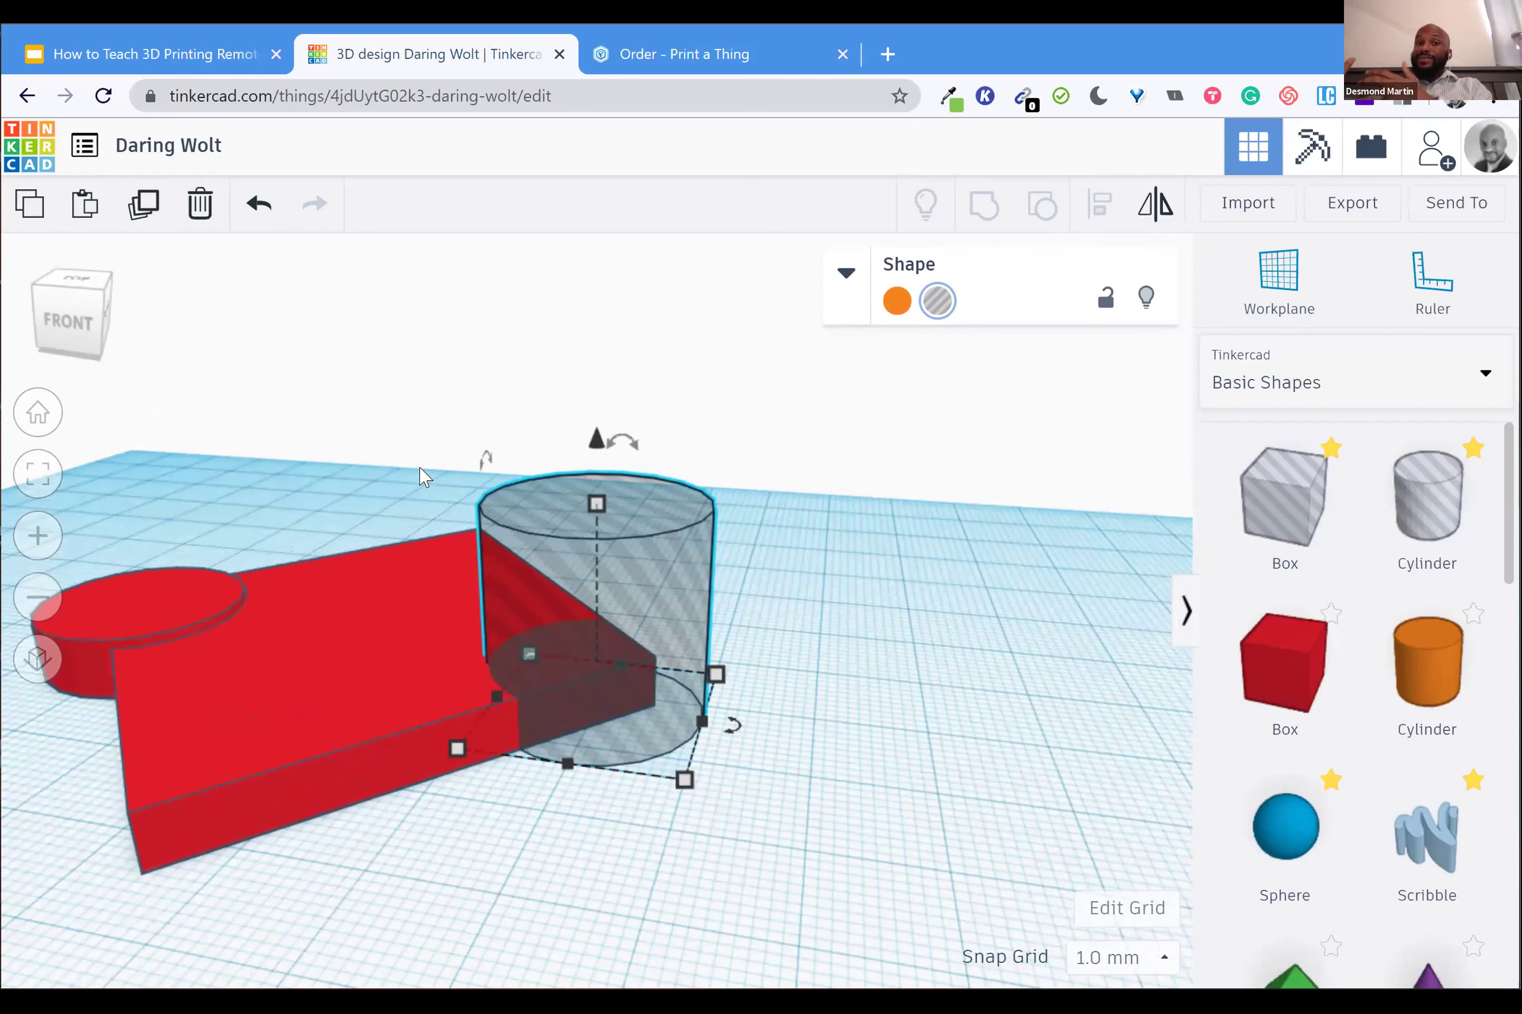
scroll(421, 469, "down", 1)
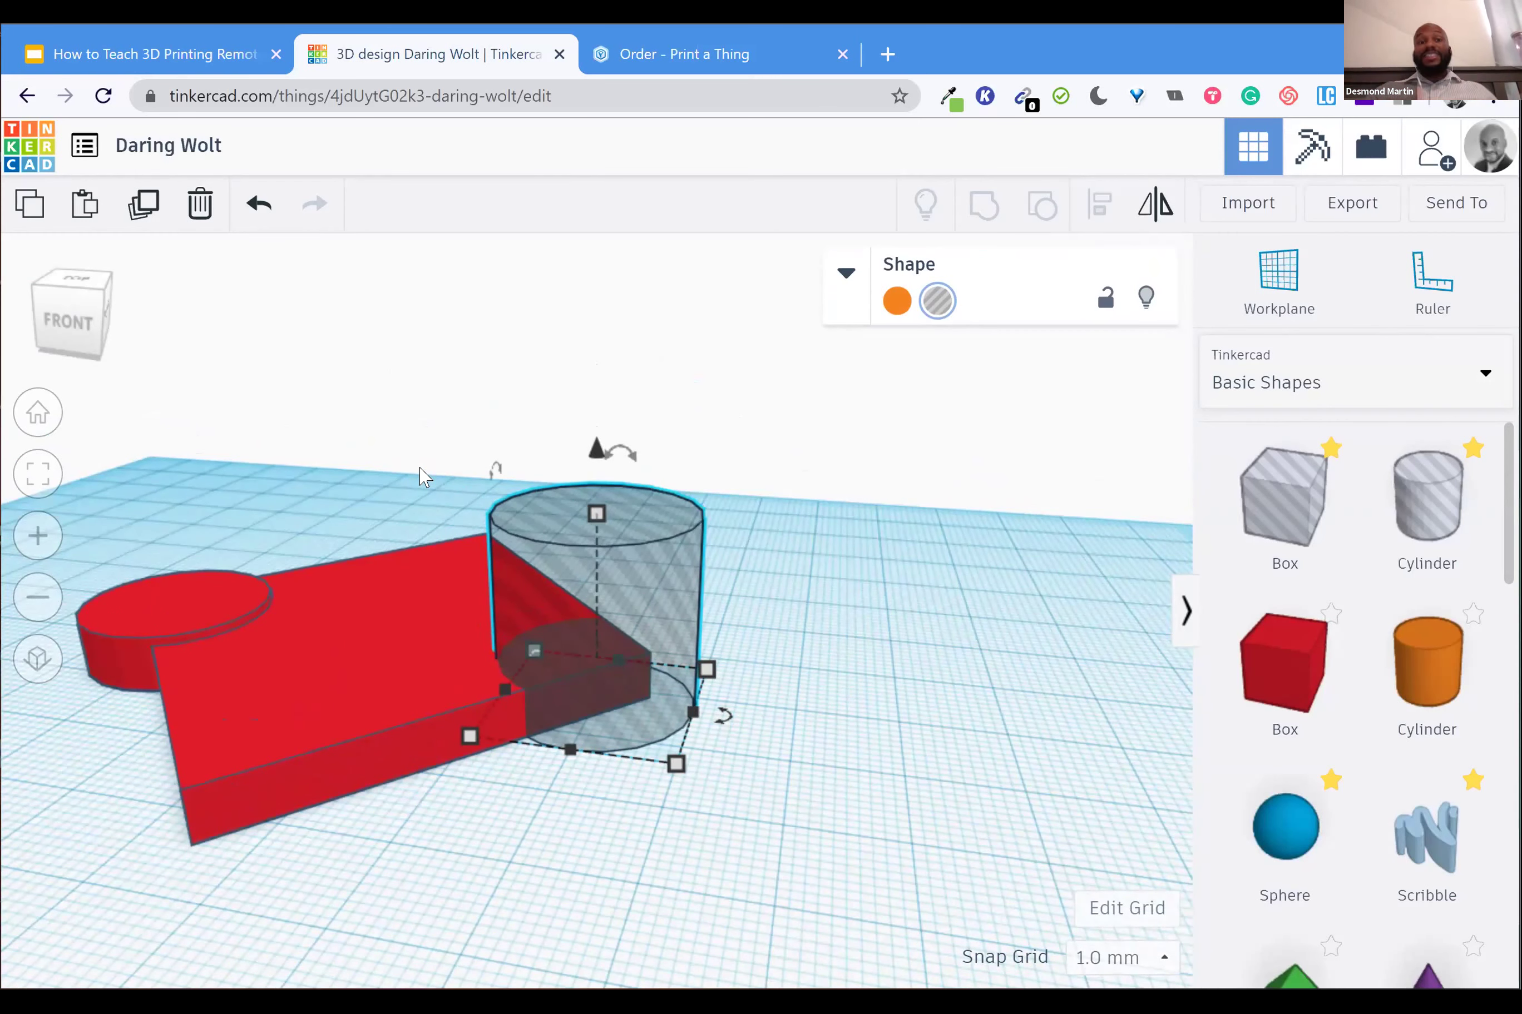
left_click(327, 524)
left_click_drag(506, 668, 715, 694)
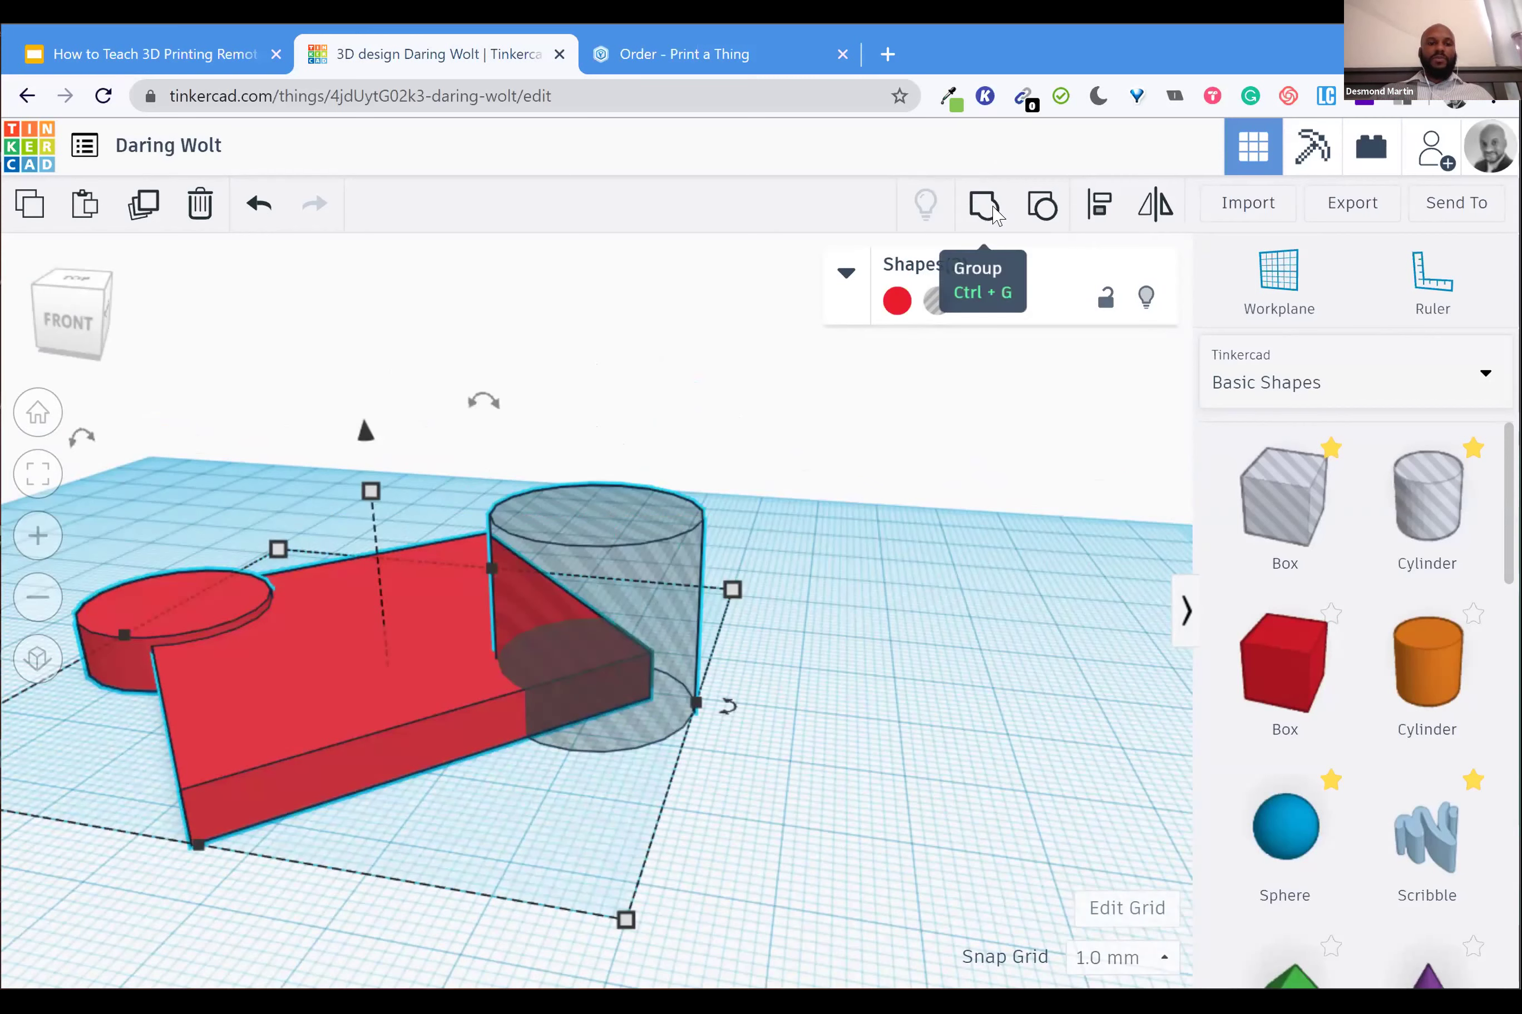
left_click(992, 211)
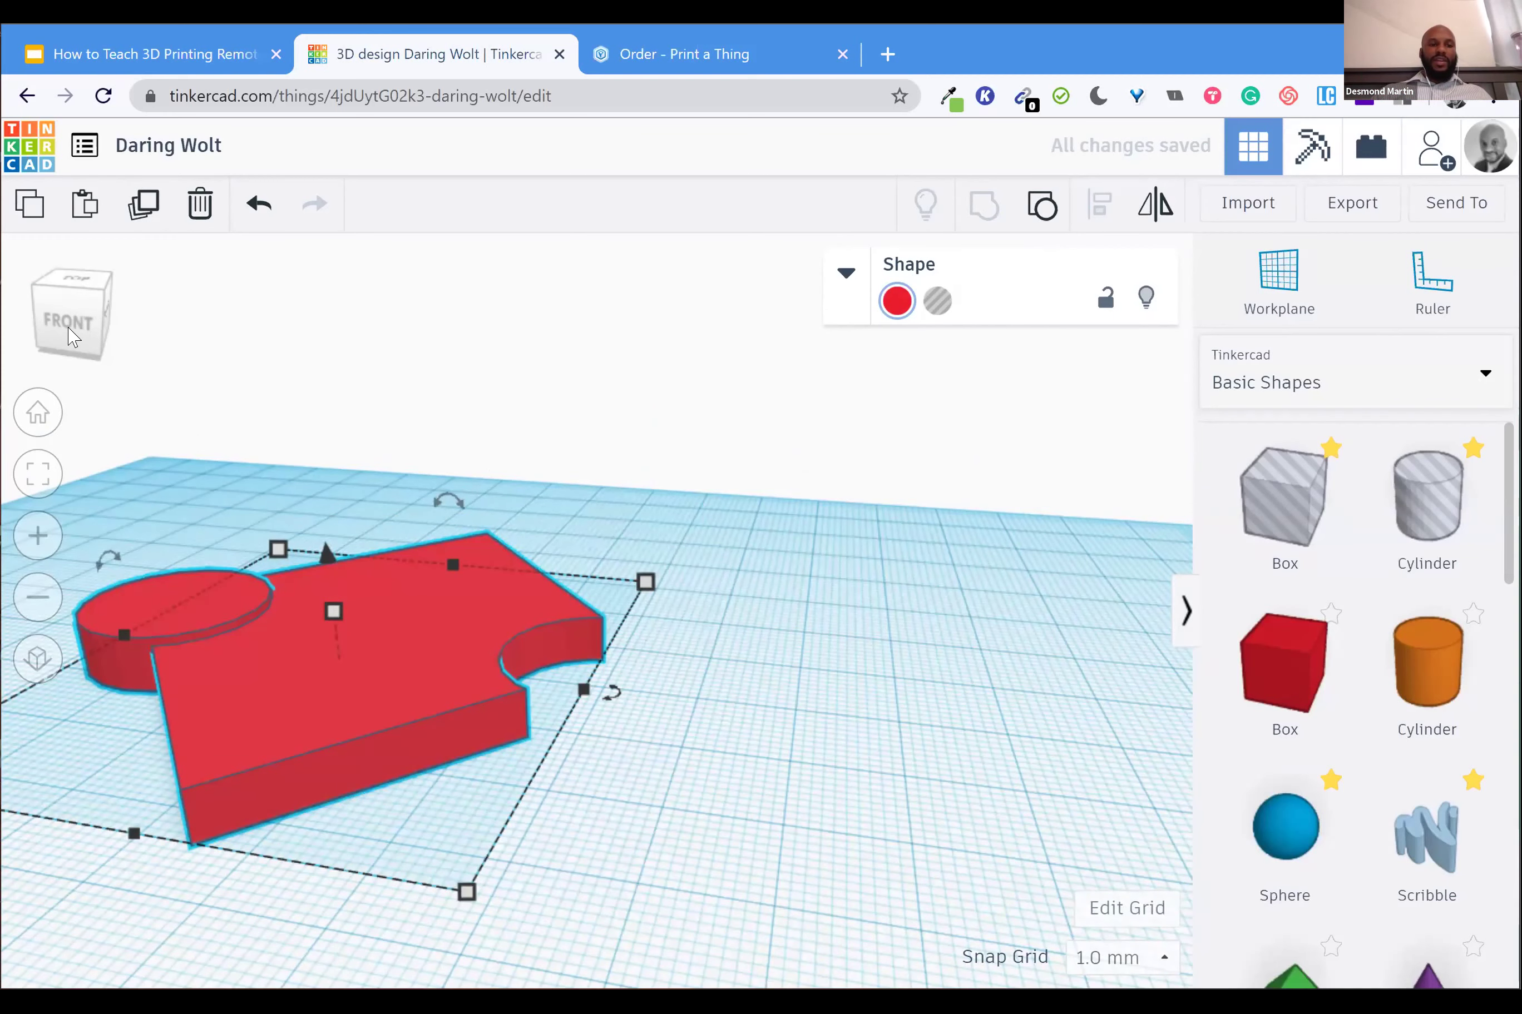
left_click(52, 333)
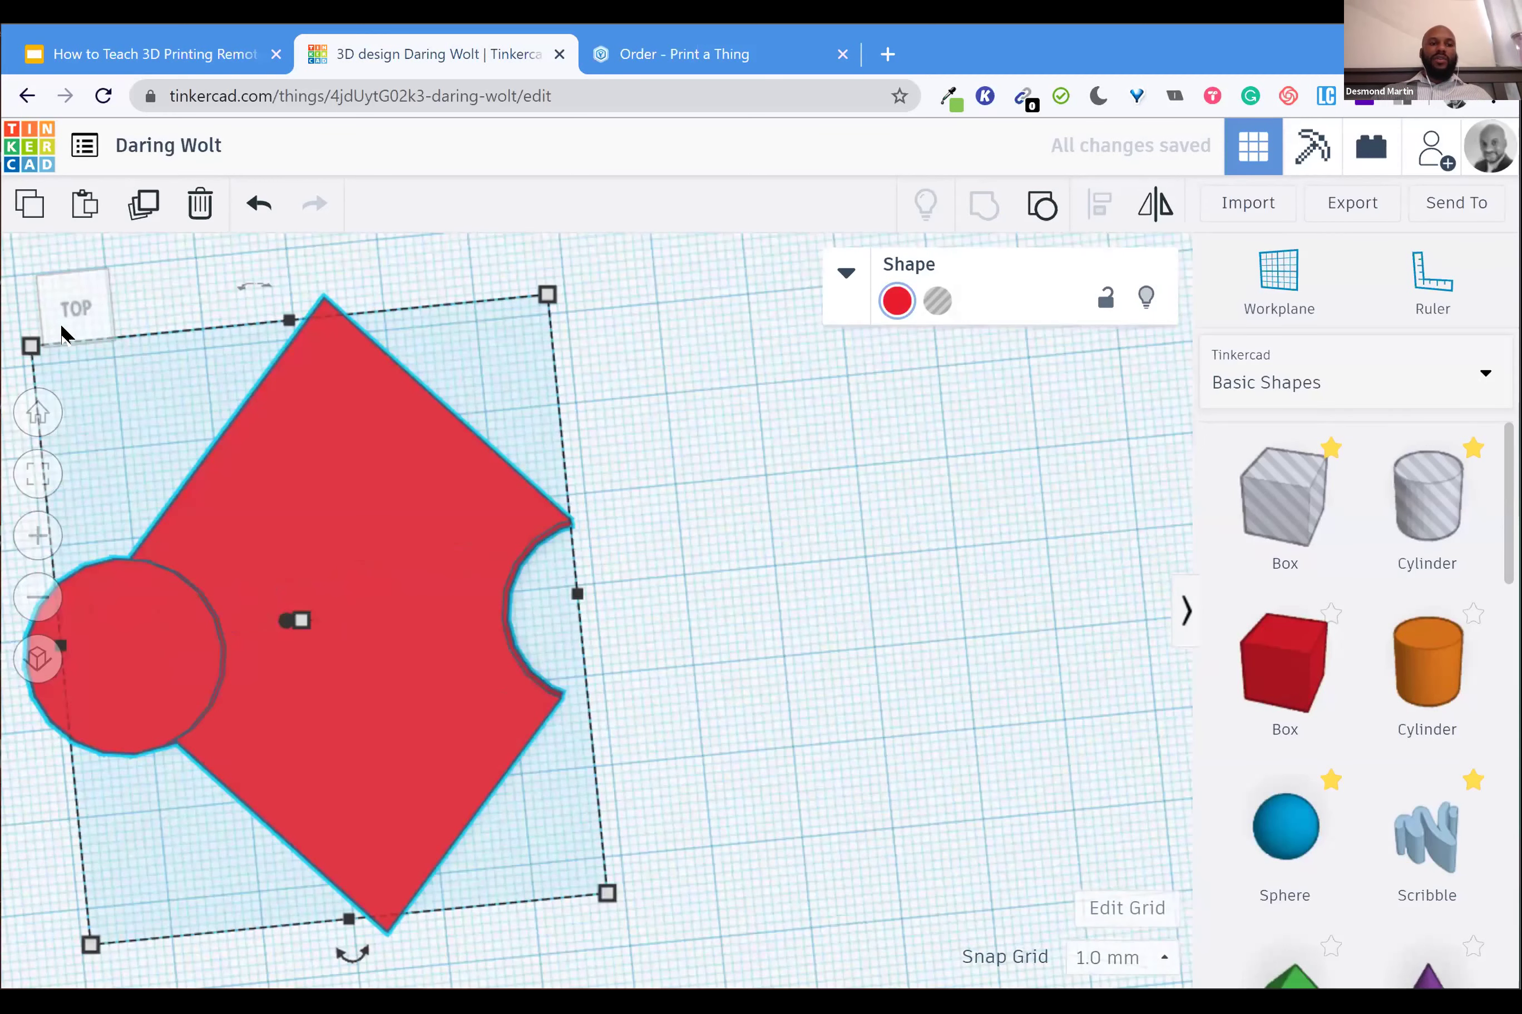
left_click_drag(60, 323, 85, 333)
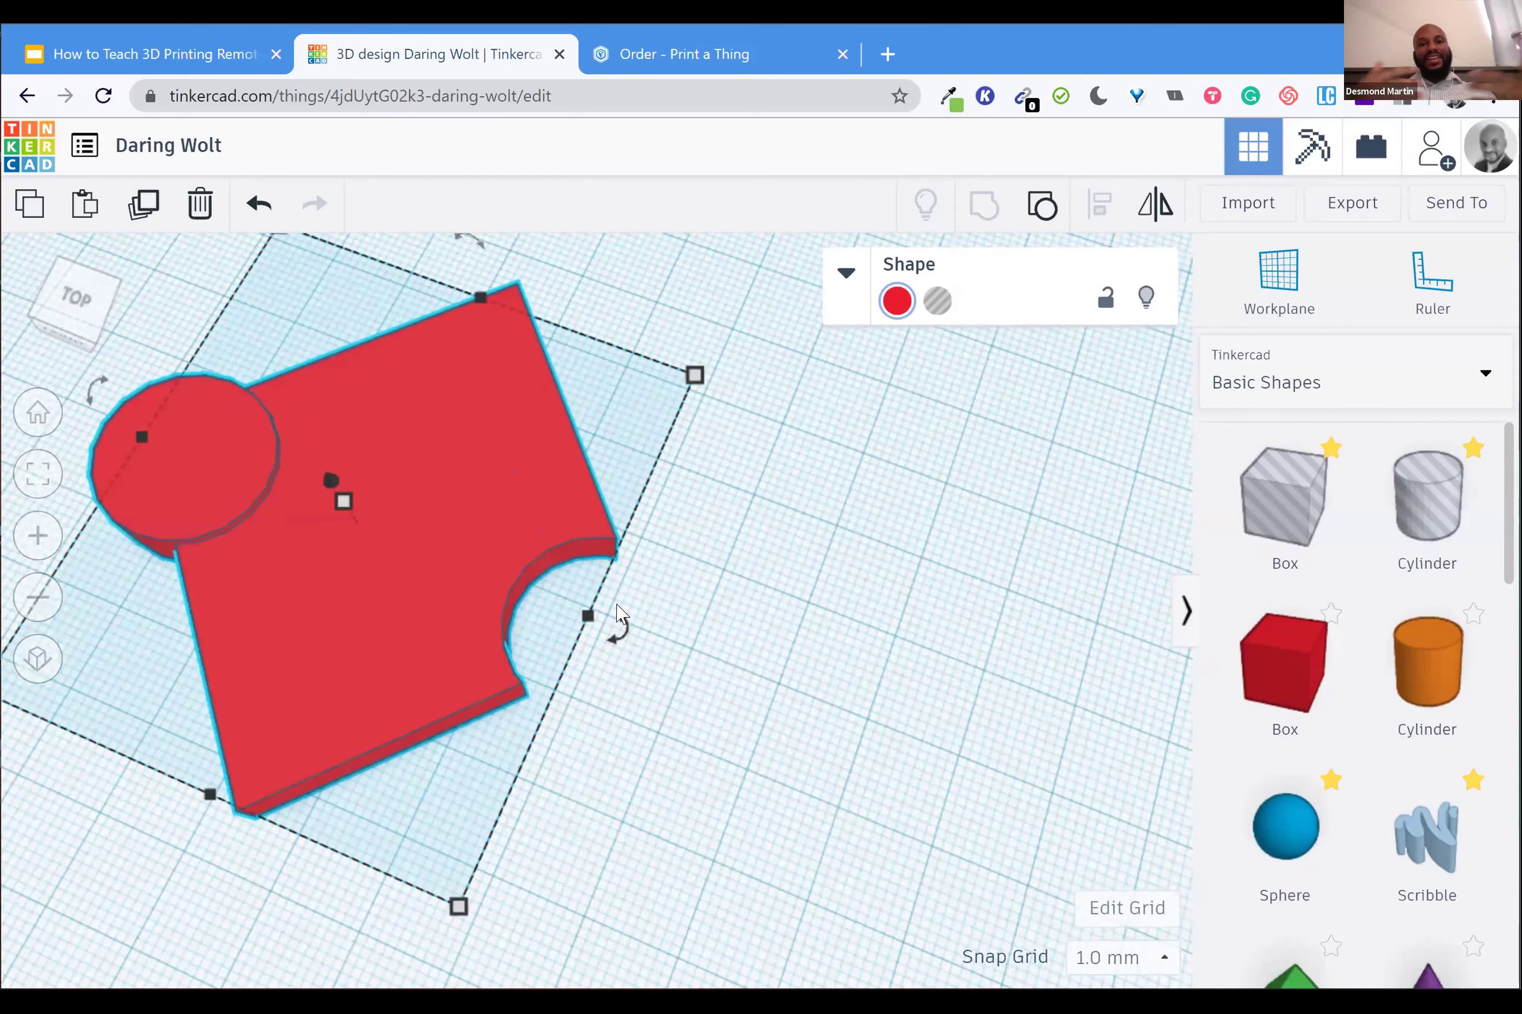
mouse_move(620, 613)
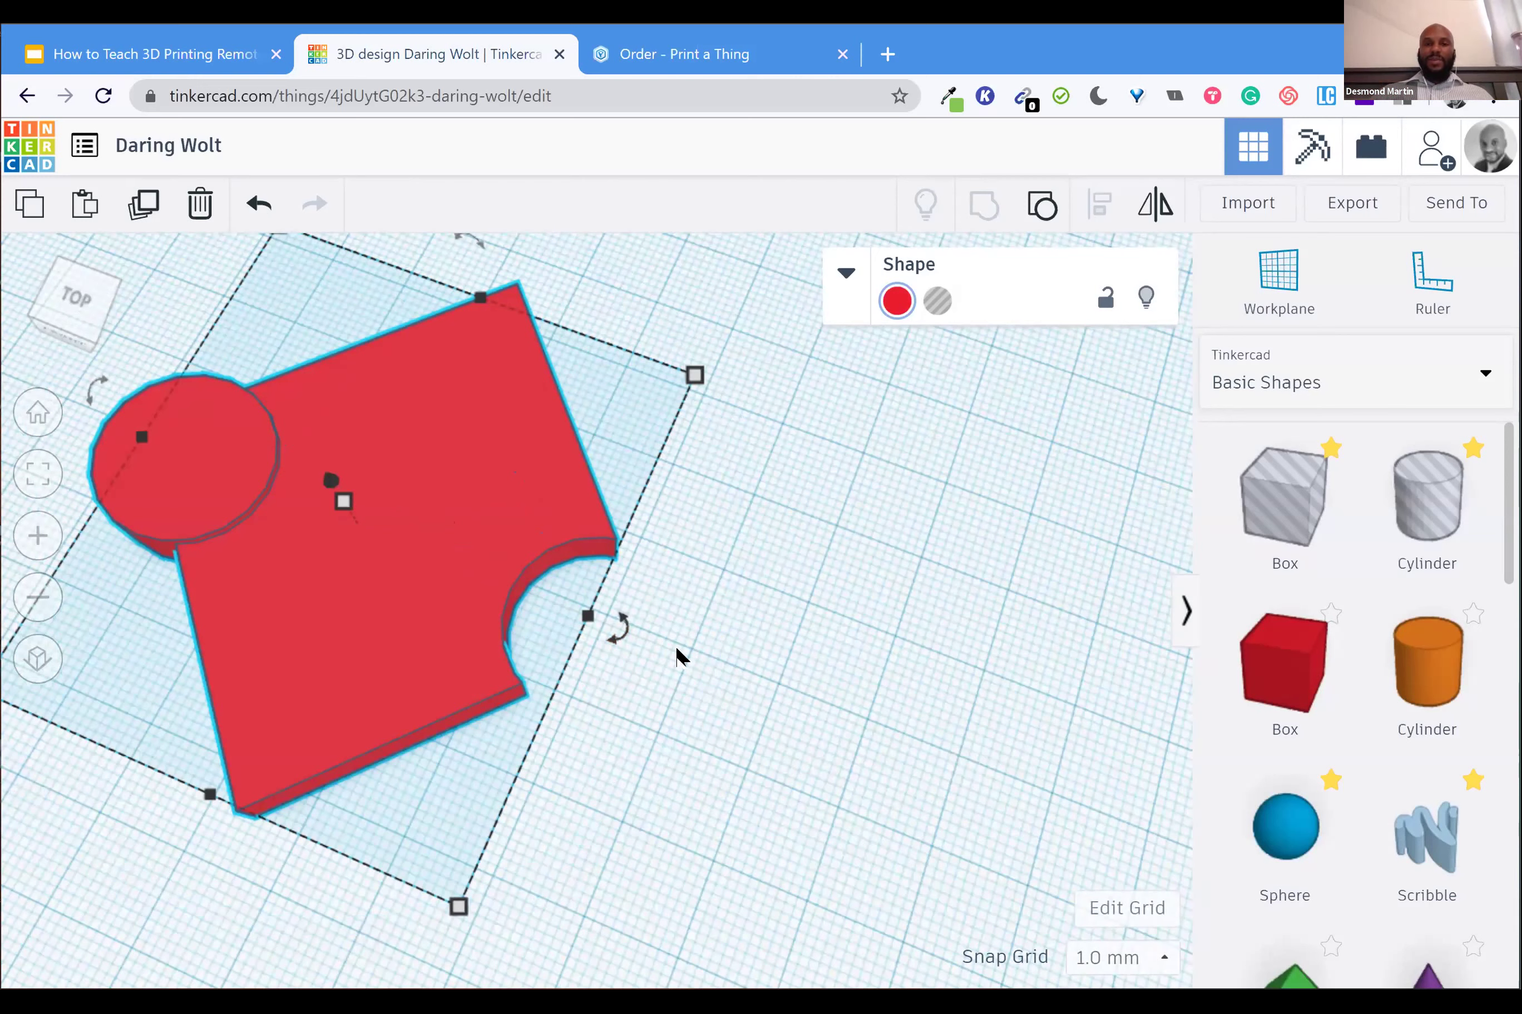
left_click(1098, 813)
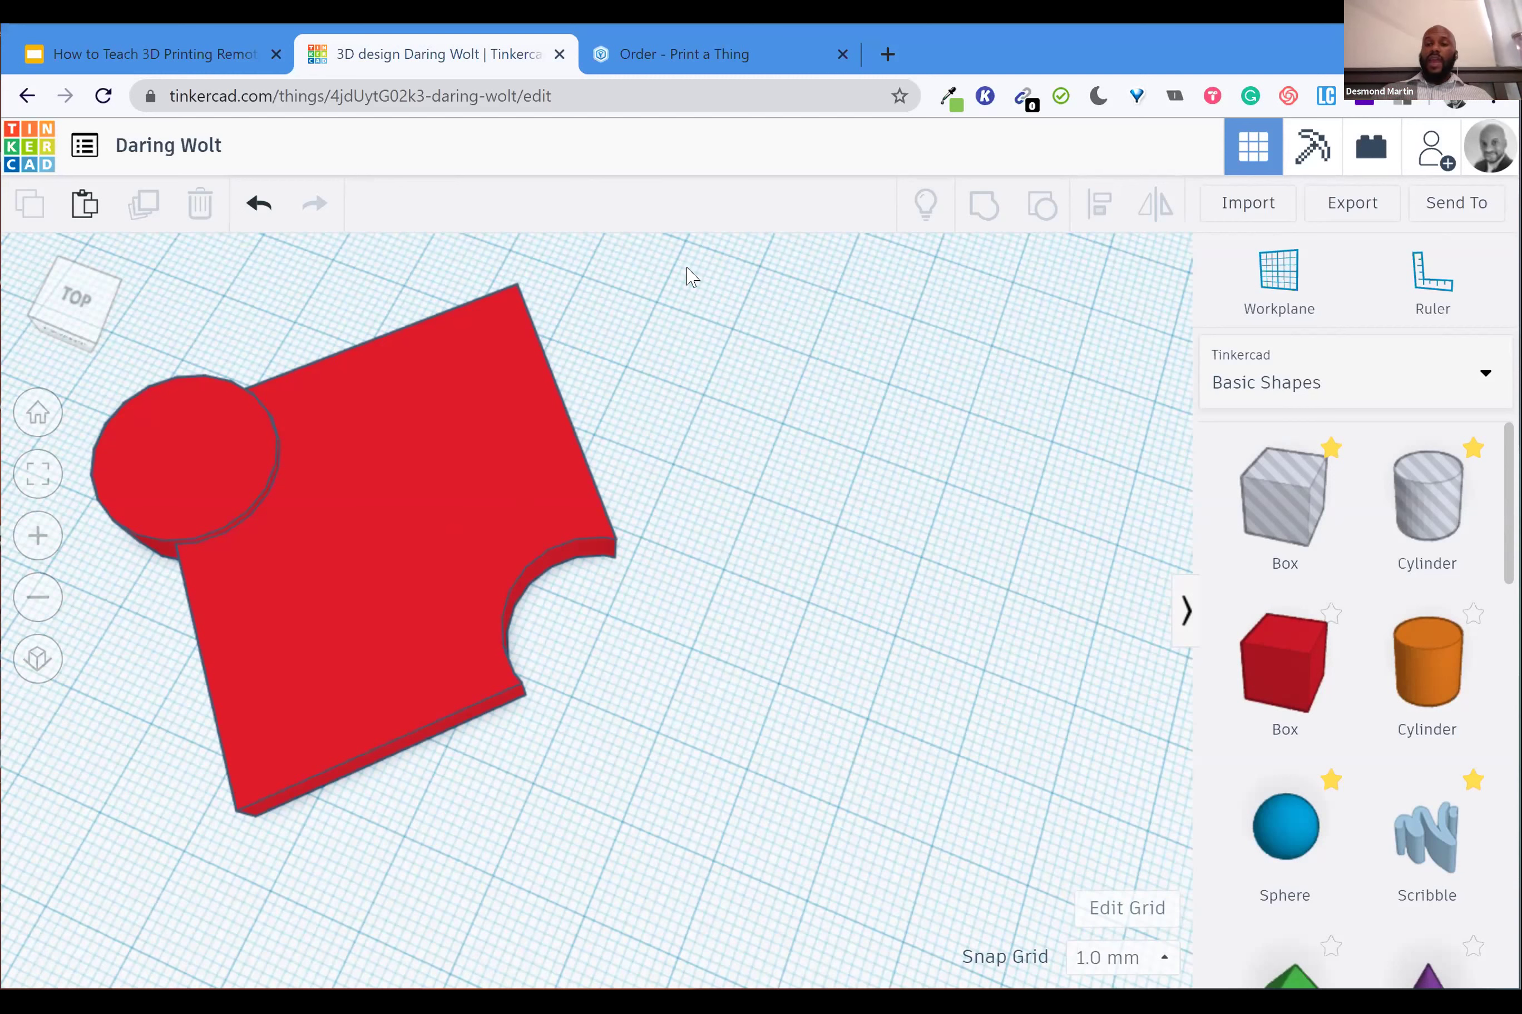
Switch the shape library to the Connectors collection and browse its ball, socket, wheel and handle parts
left_click(1395, 375)
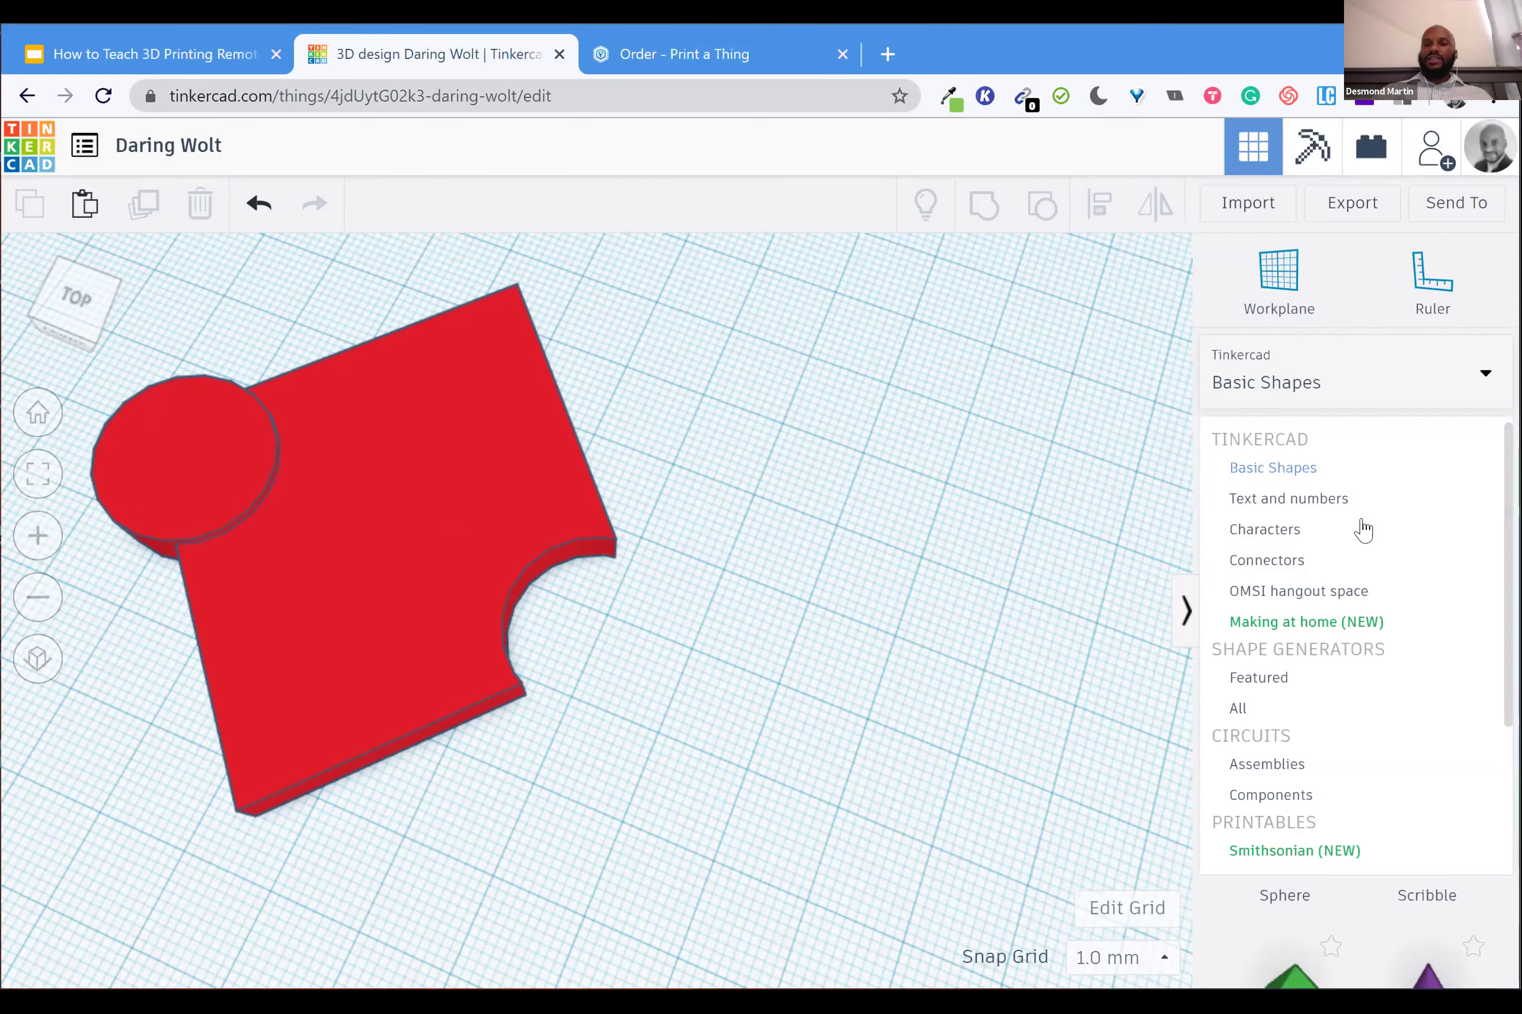
scroll(1386, 554, "down", 1)
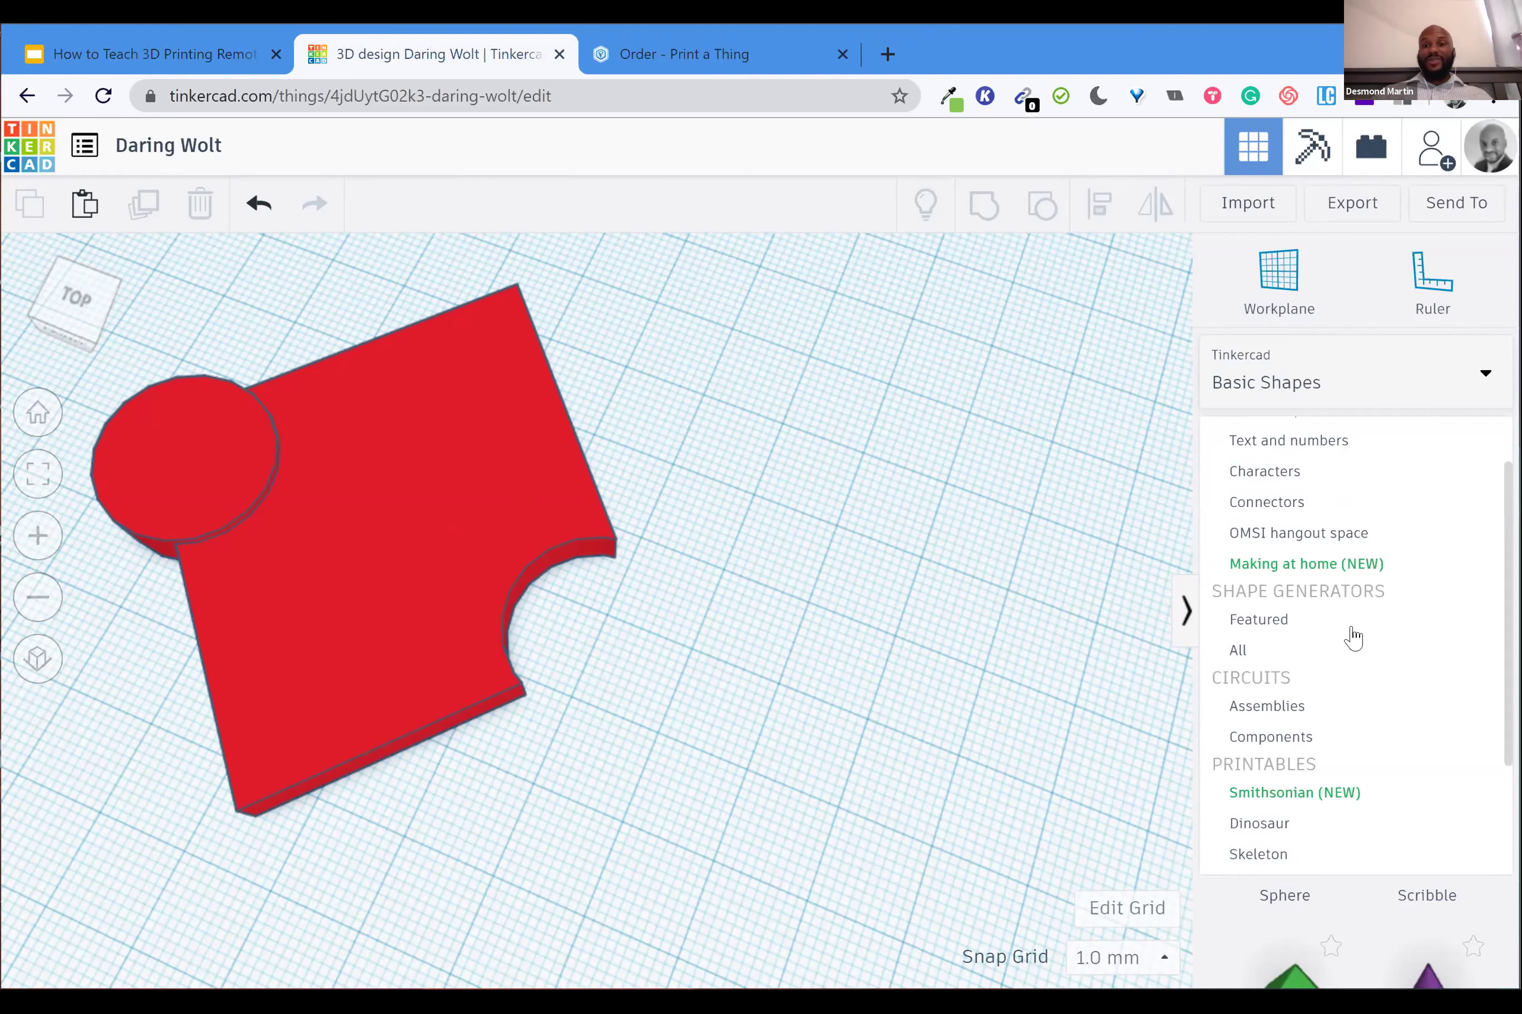
scroll(1339, 664, "up", 1)
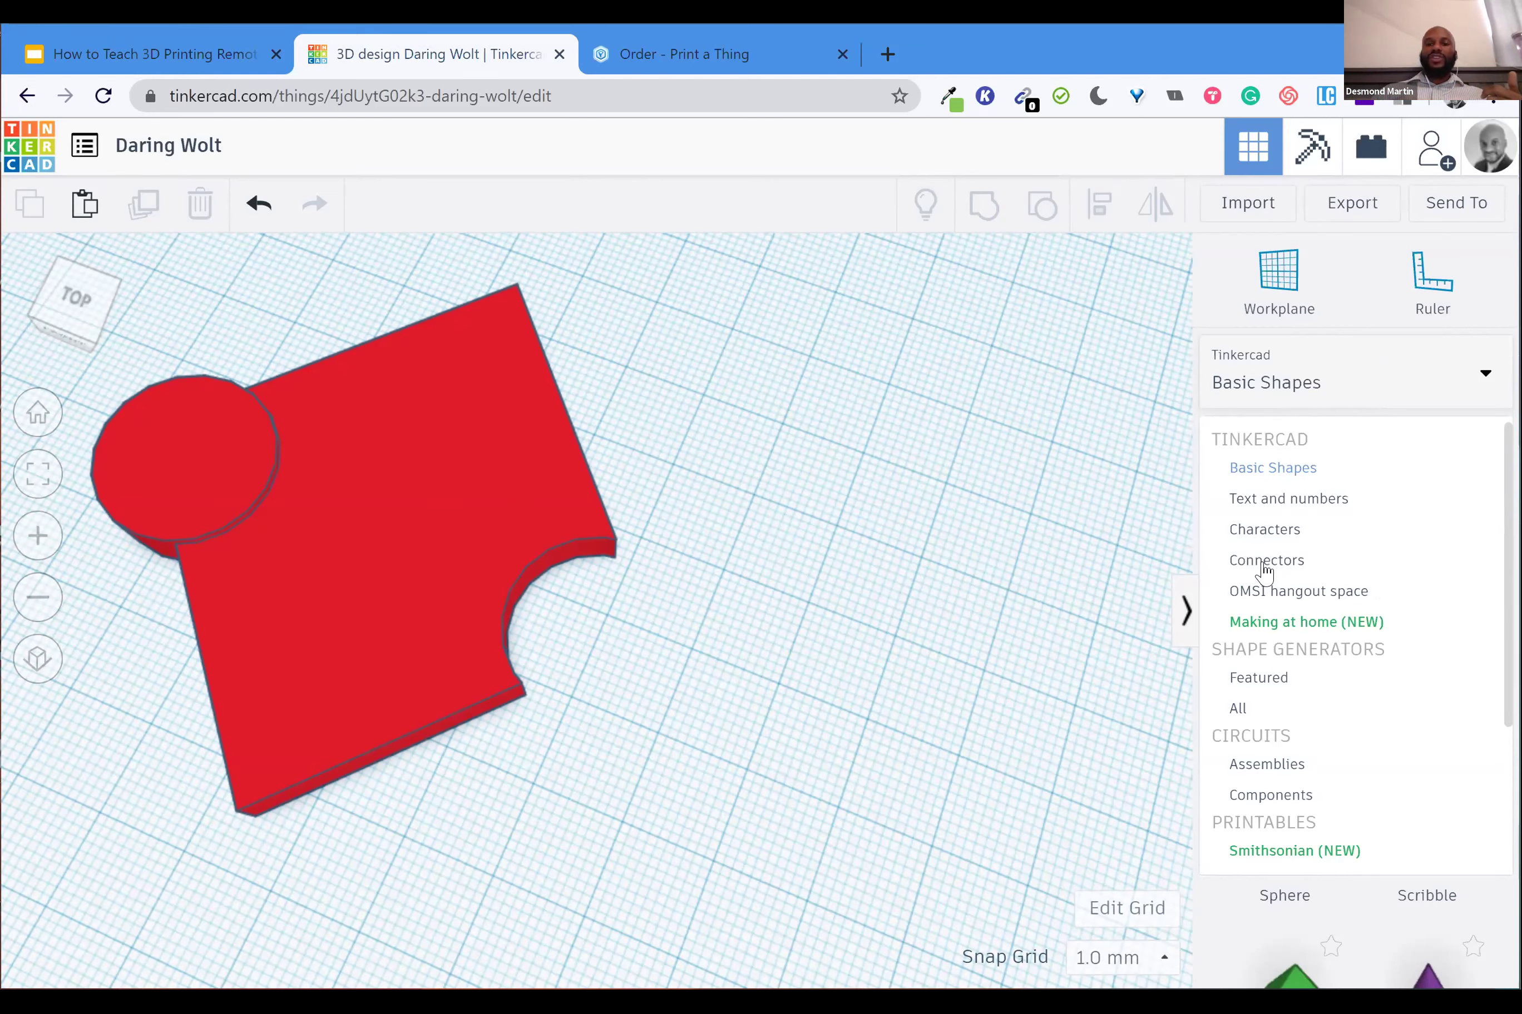
left_click(1404, 560)
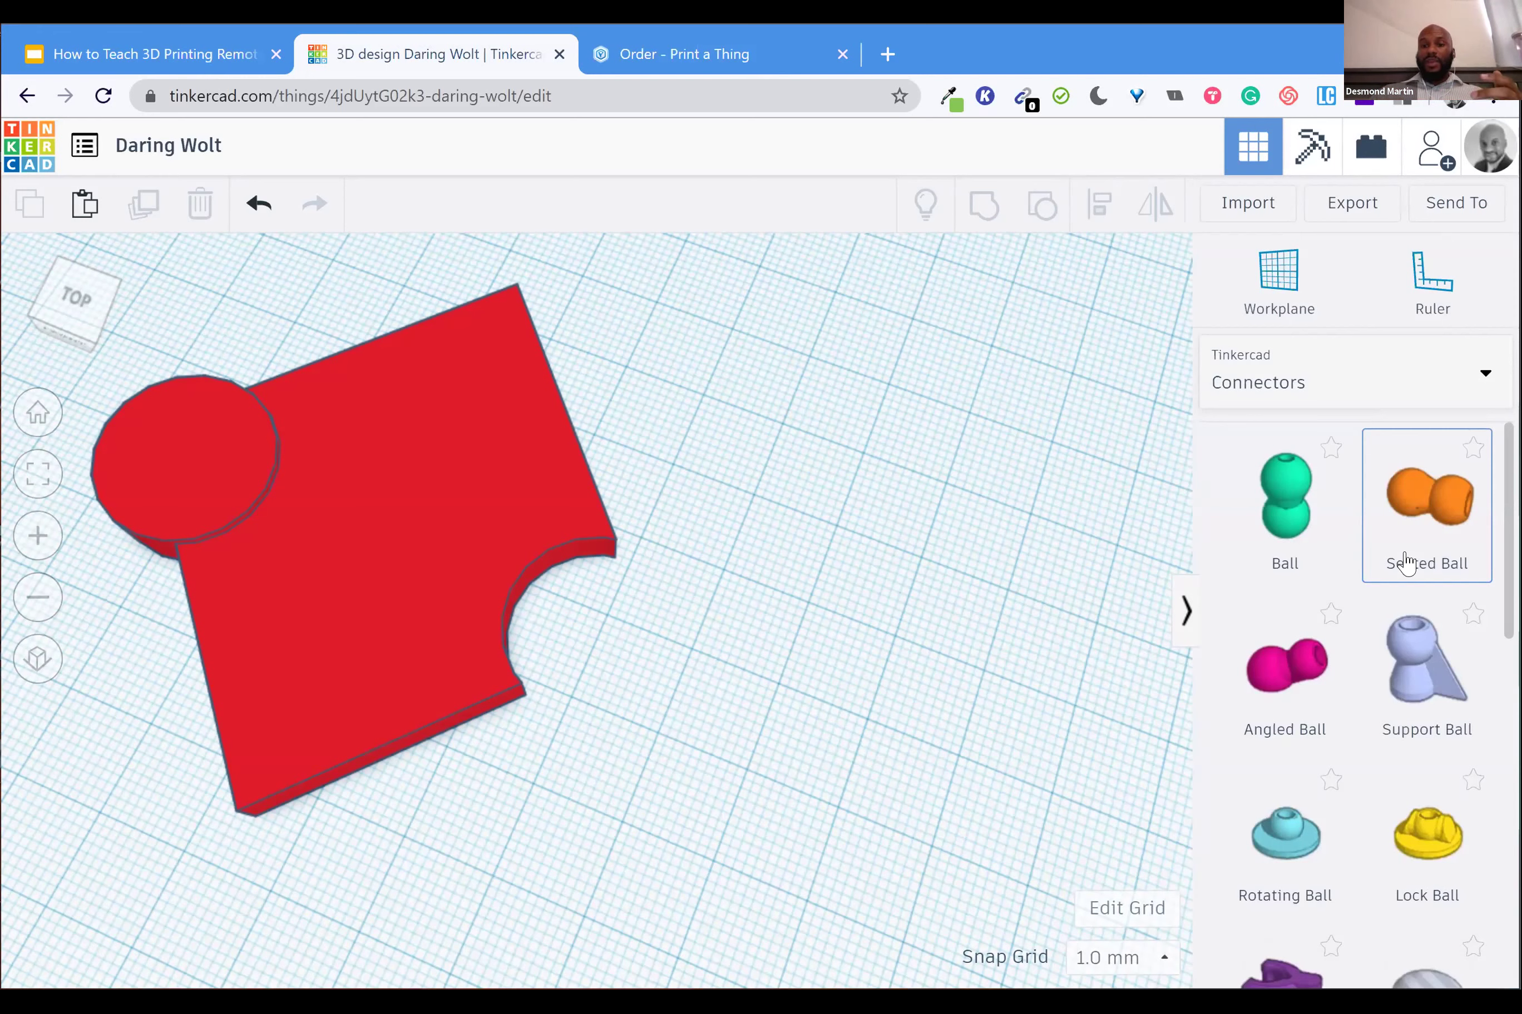
scroll(1406, 562, "down", 6)
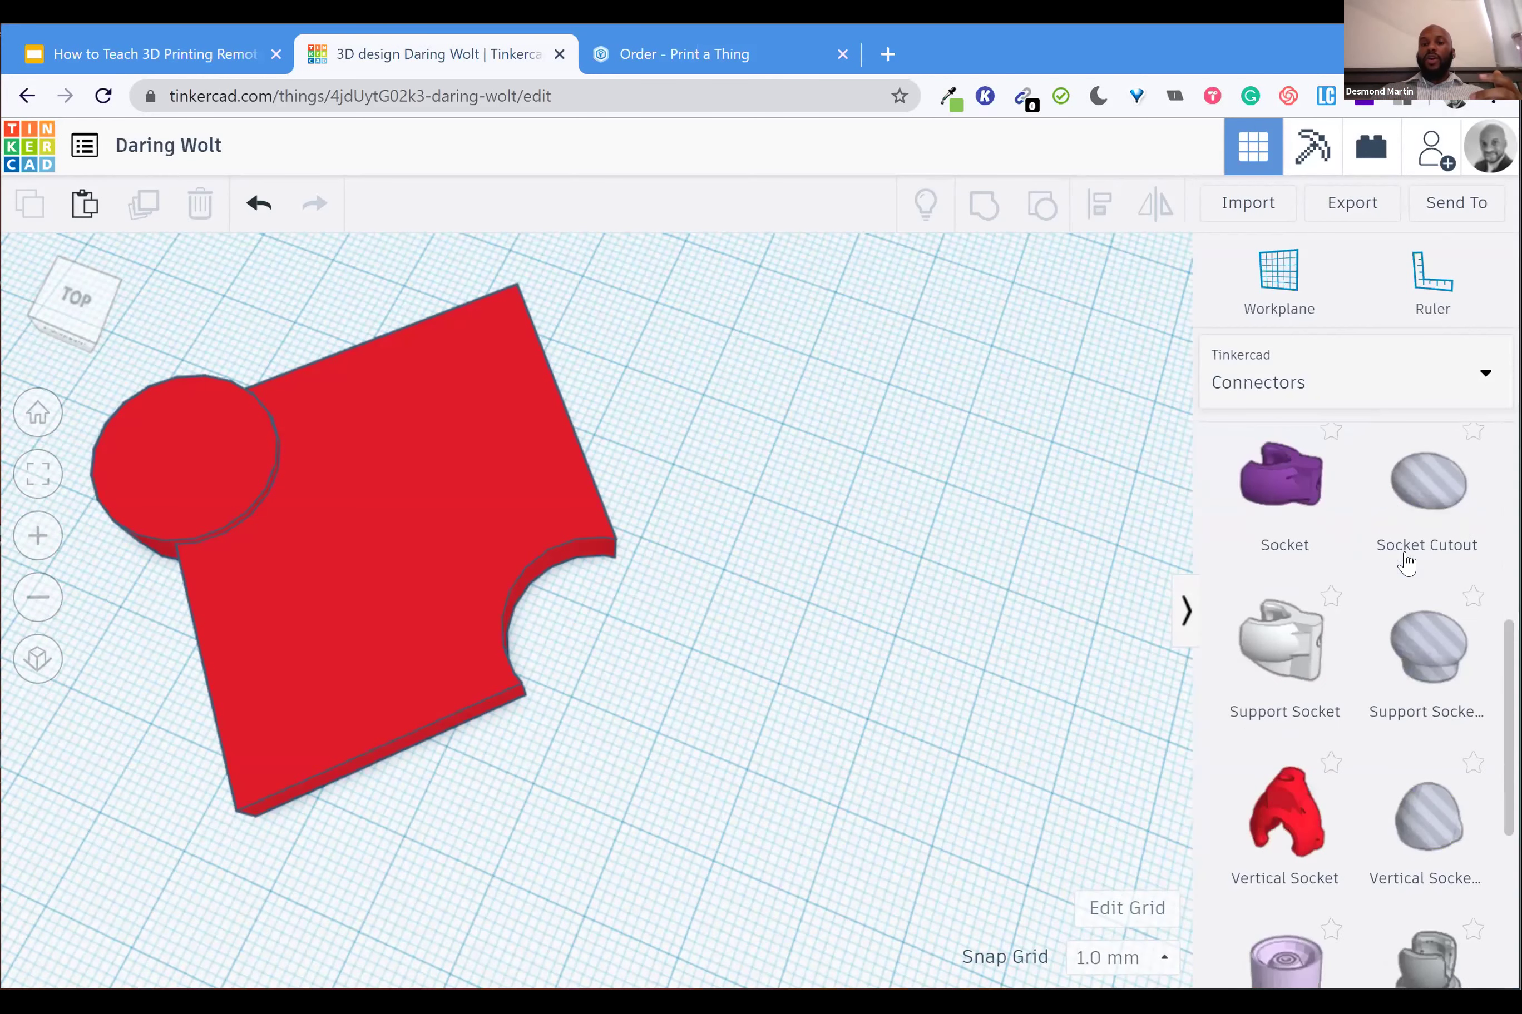
scroll(1406, 563, "down", 5)
scroll(1308, 747, "up", 1)
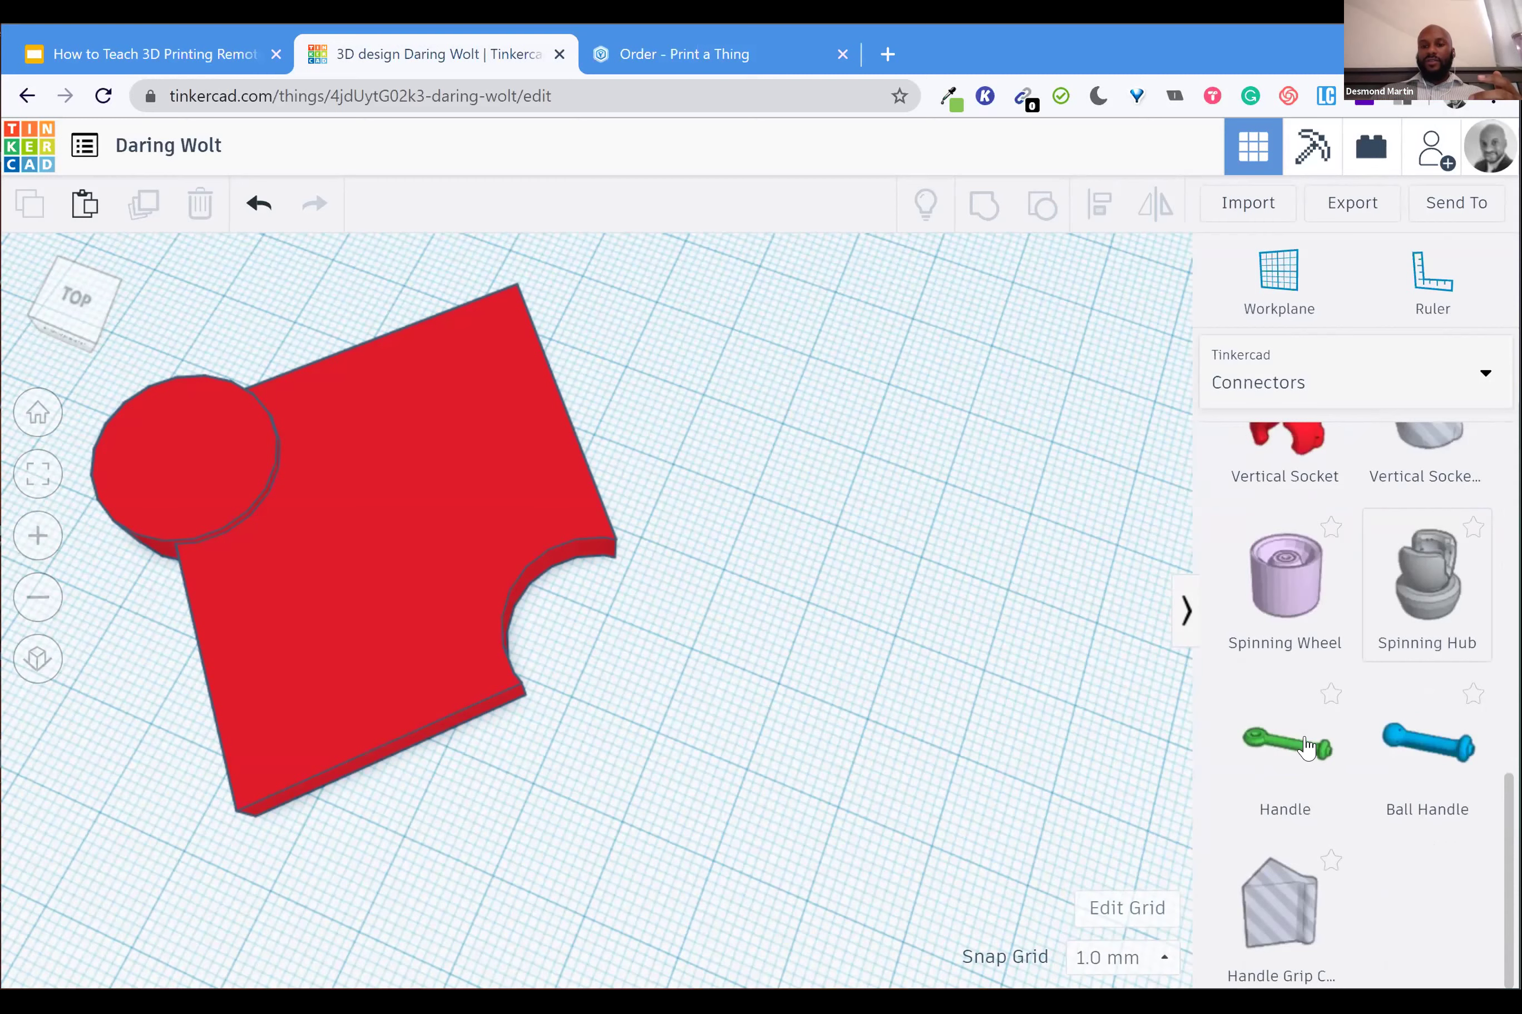
Delete the notched red shape and place a Spinning Wheel connector near the middle of the workplane
scroll(1285, 632, "up", 1)
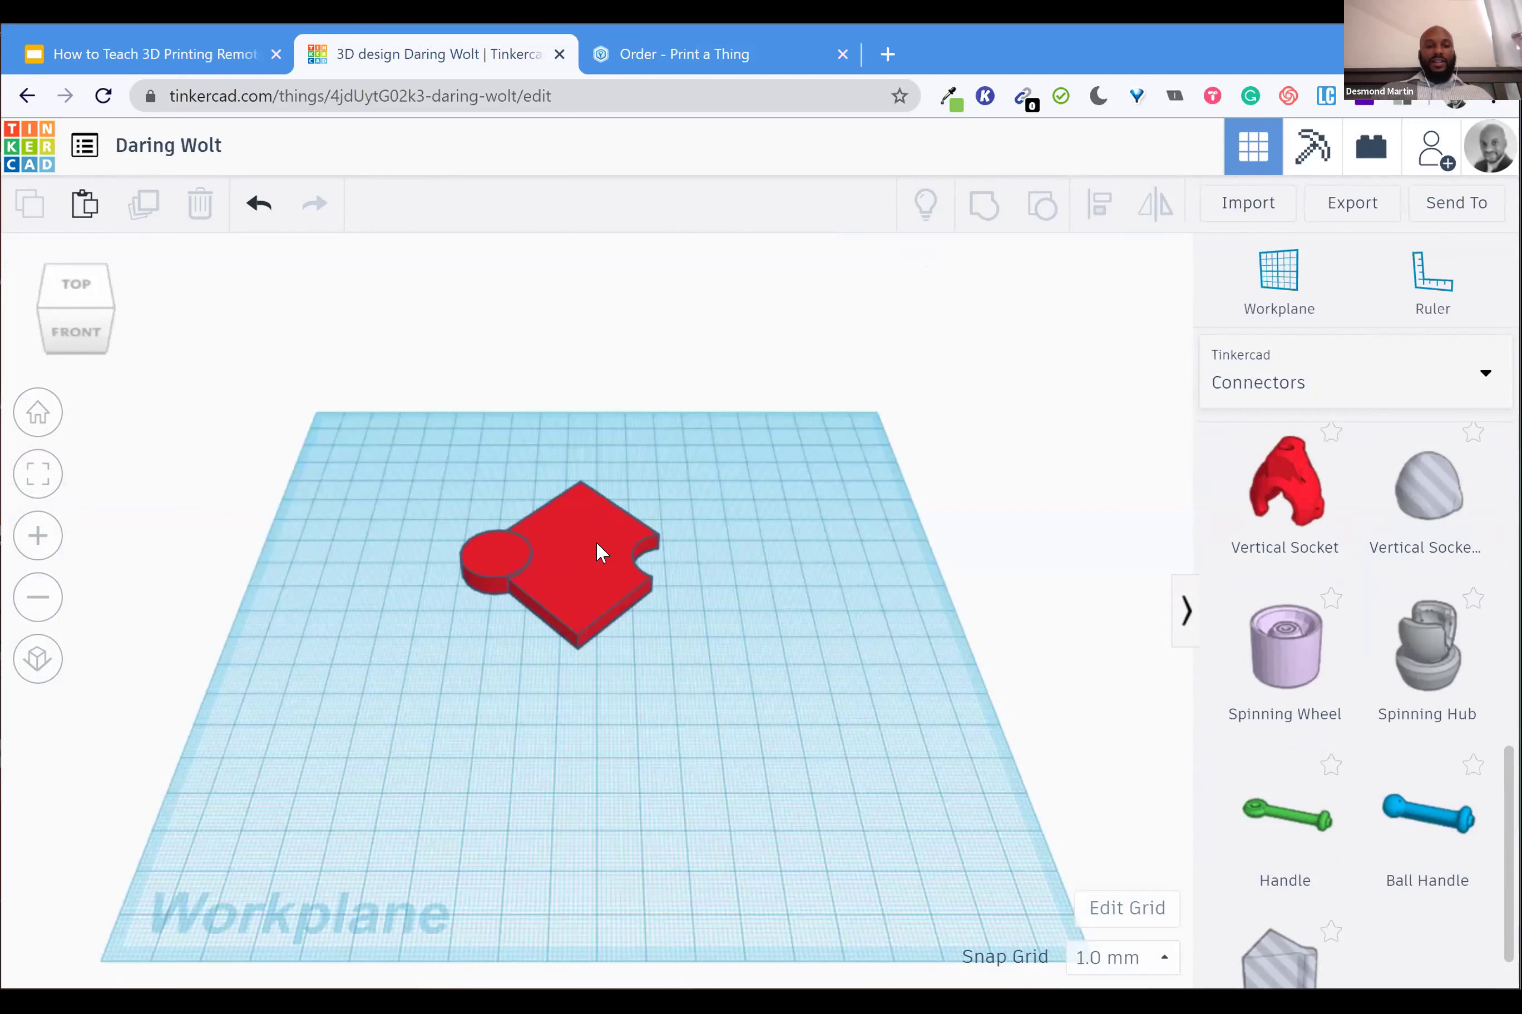
left_click(597, 544)
key("Delete")
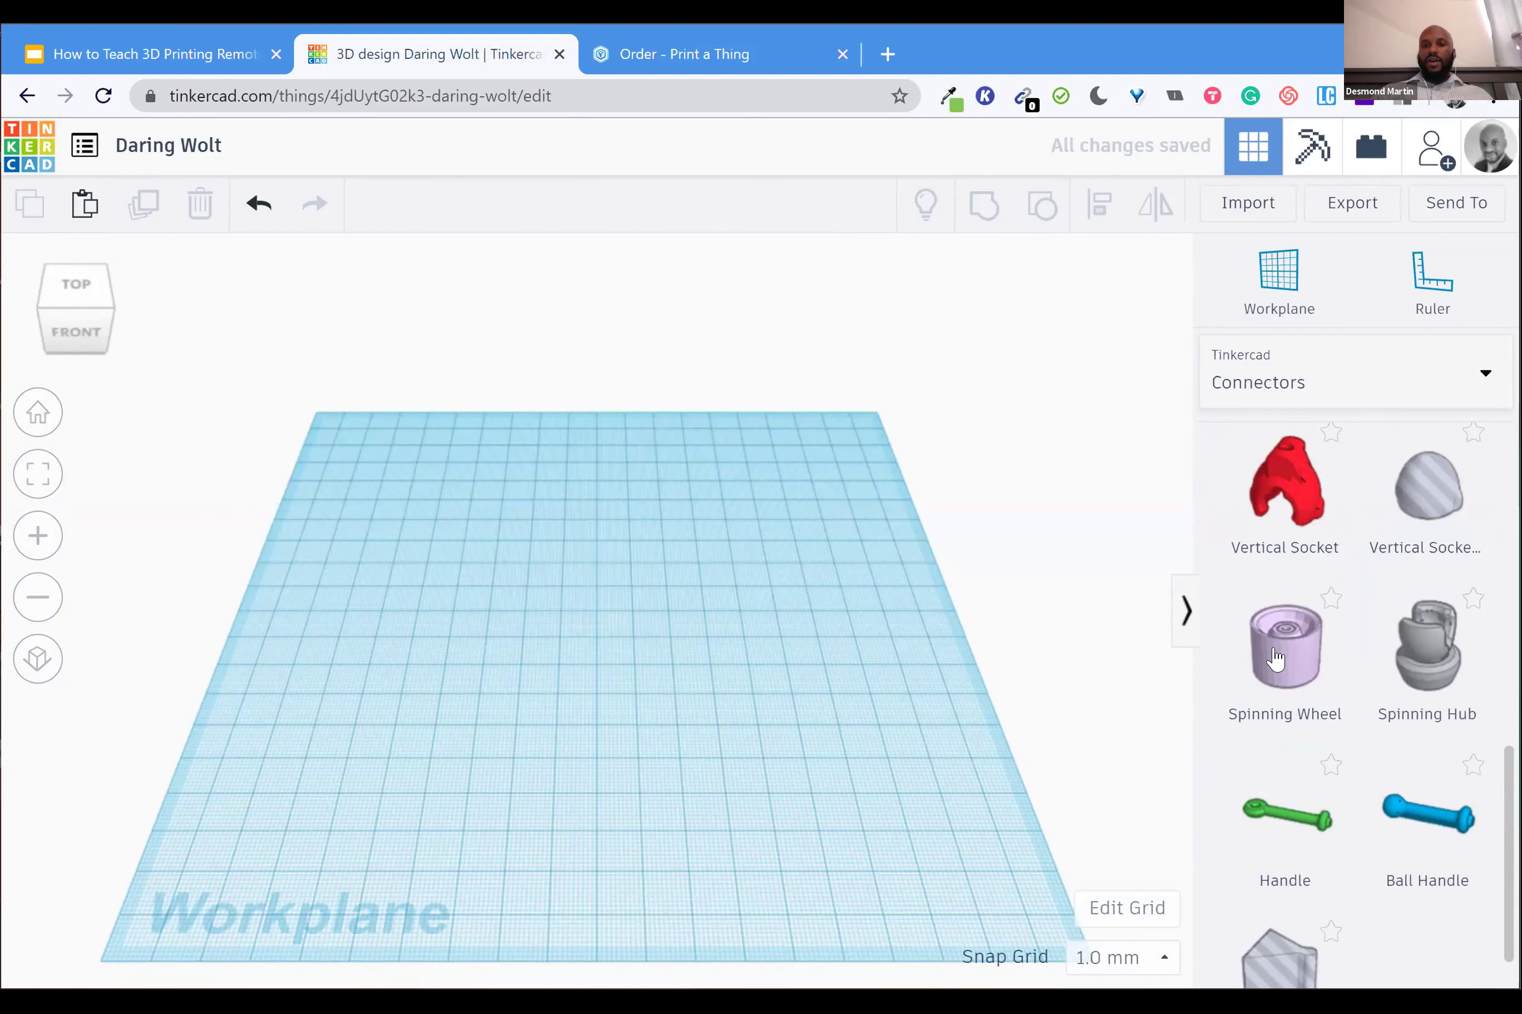
left_click_drag(1274, 658, 601, 604)
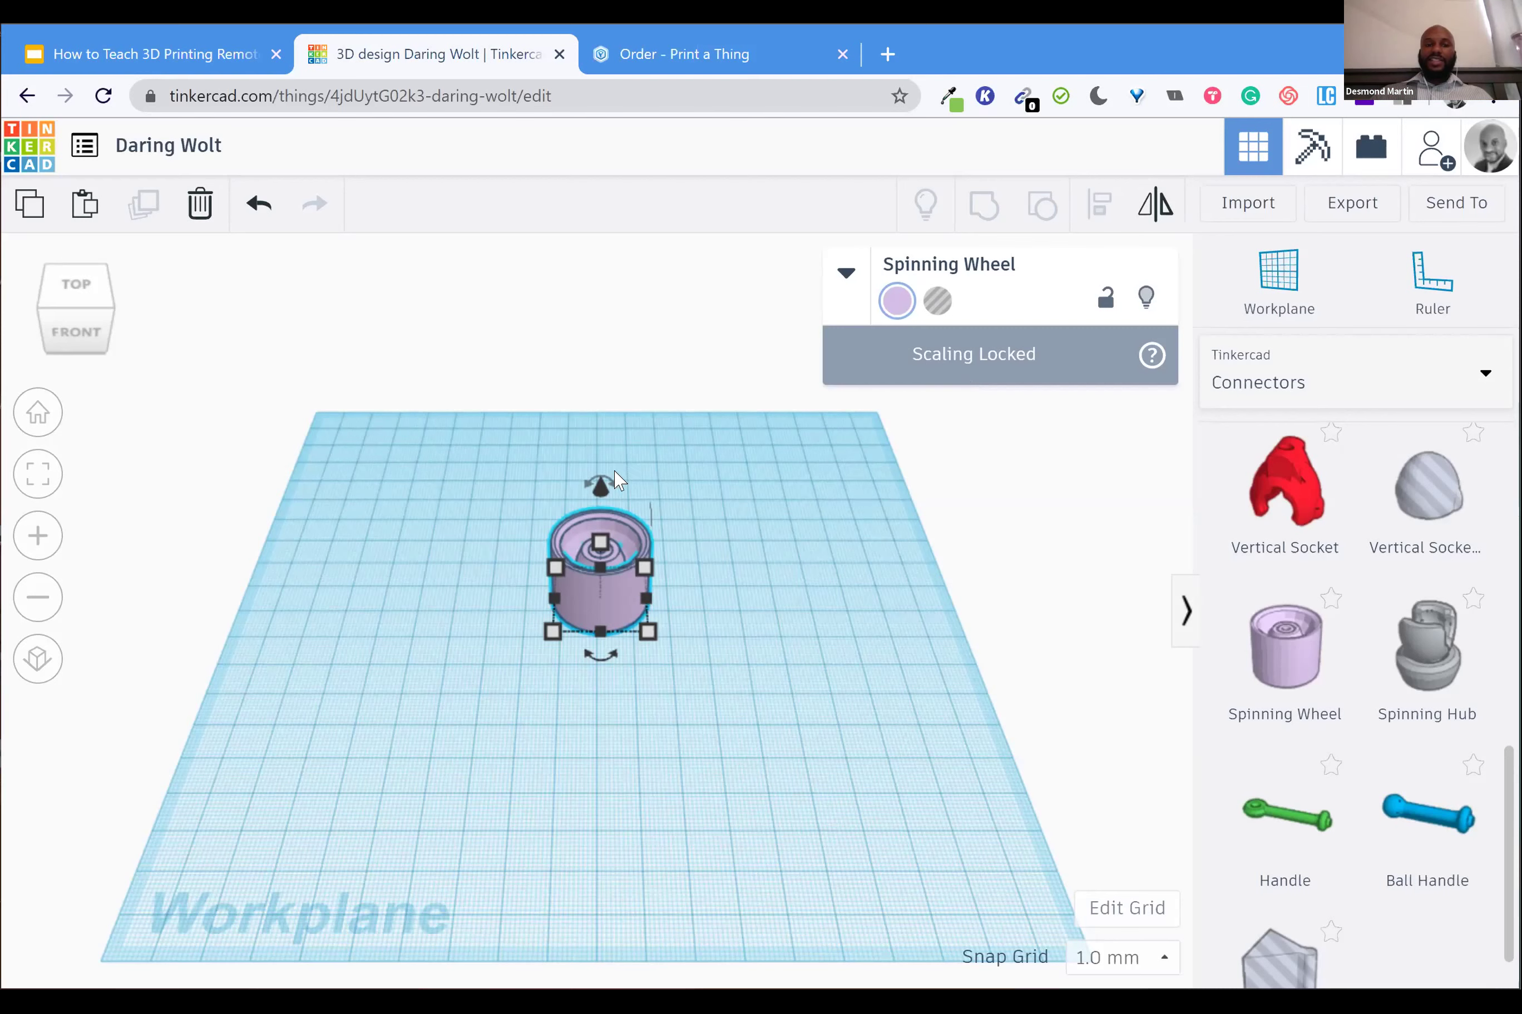
Rotate the Spinning Wheel by -90° so that it lies on its side
left_click_drag(613, 491, 710, 539)
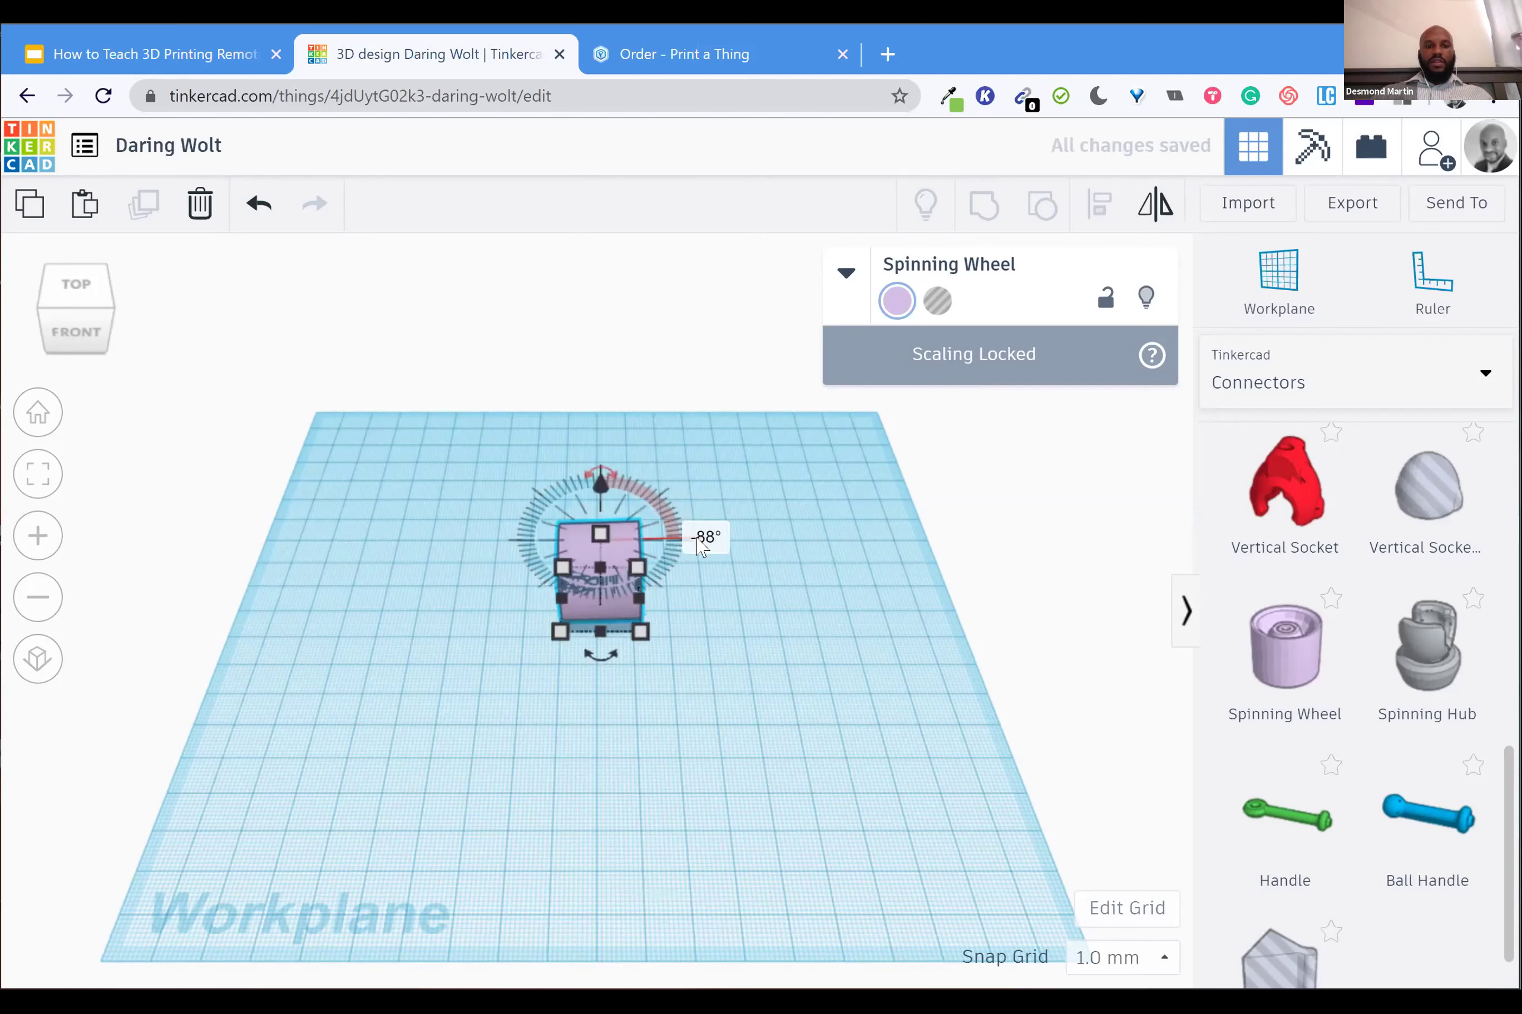
left_click(708, 536)
key("BackSpace")
type("-90")
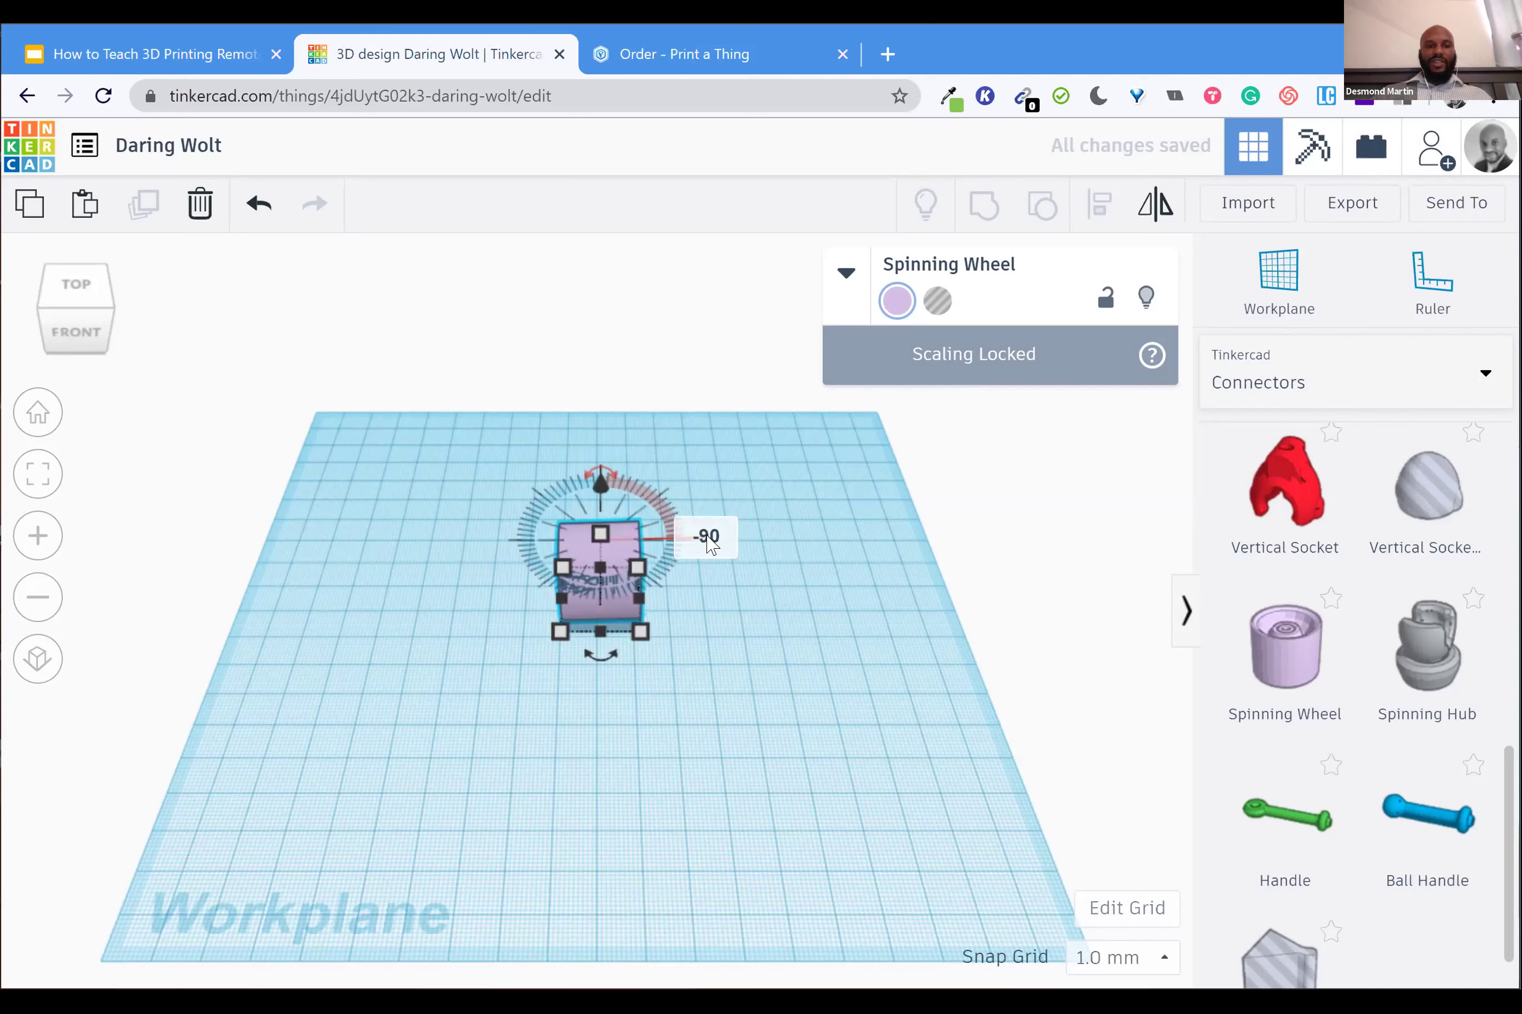
key("Return")
left_click(649, 658)
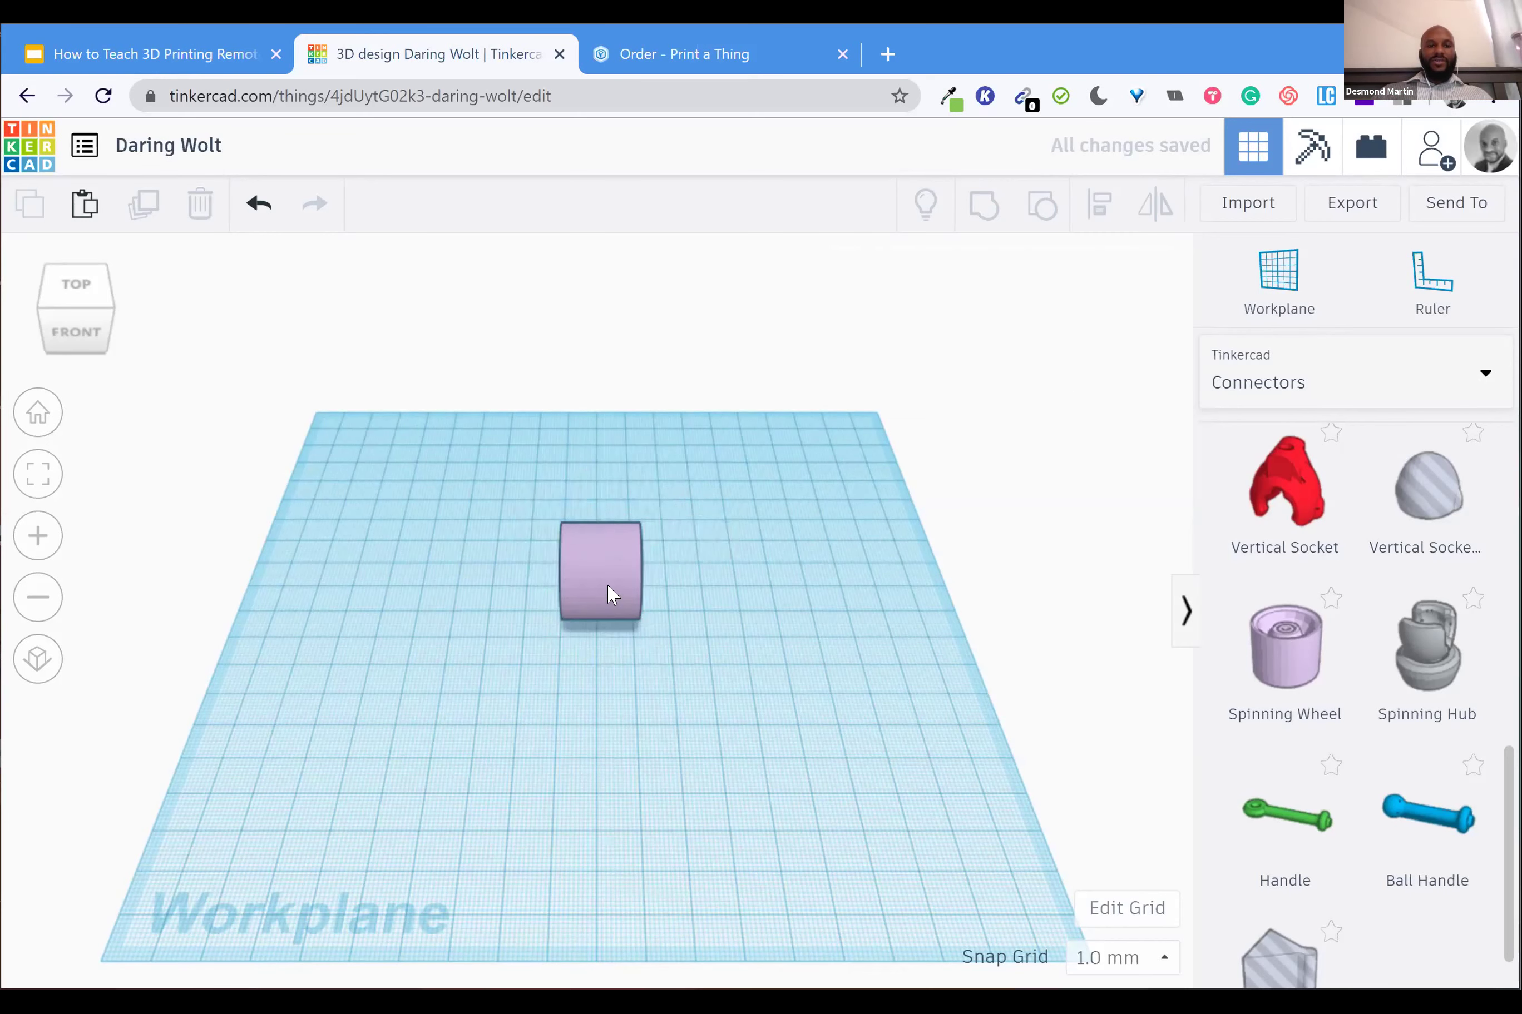
Rotate the Spinning Wheel 45° around its vertical axis on the workplane
left_click(608, 594)
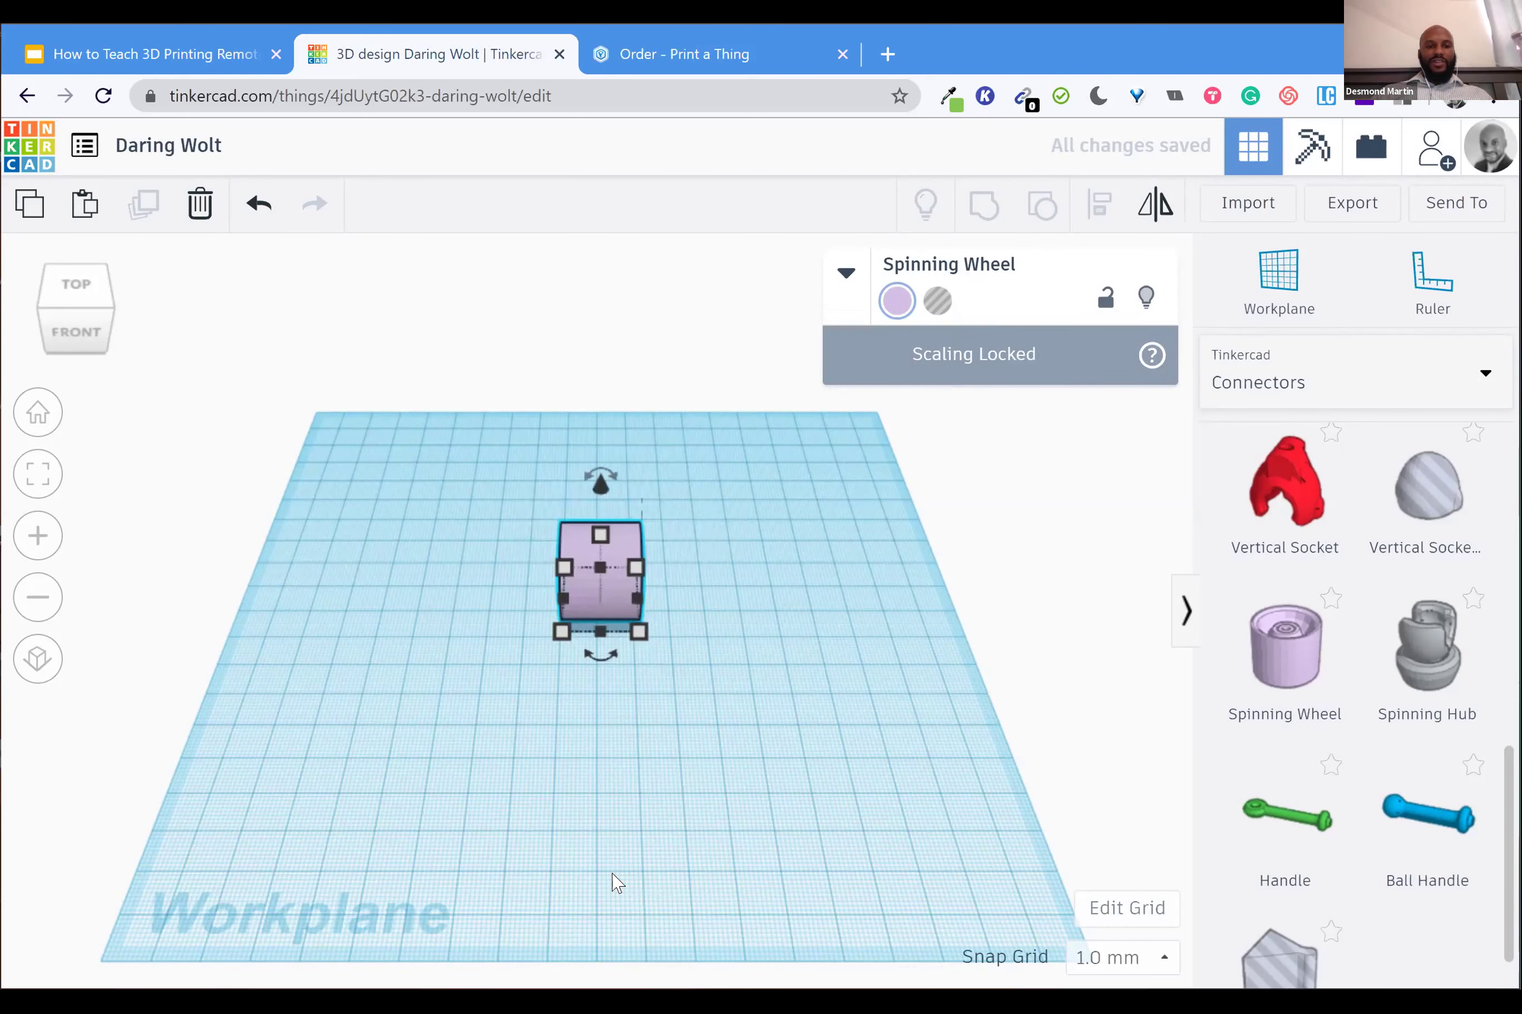
scroll(605, 910, "up", 2)
scroll(599, 928, "up", 3)
left_click_drag(593, 918, 437, 885)
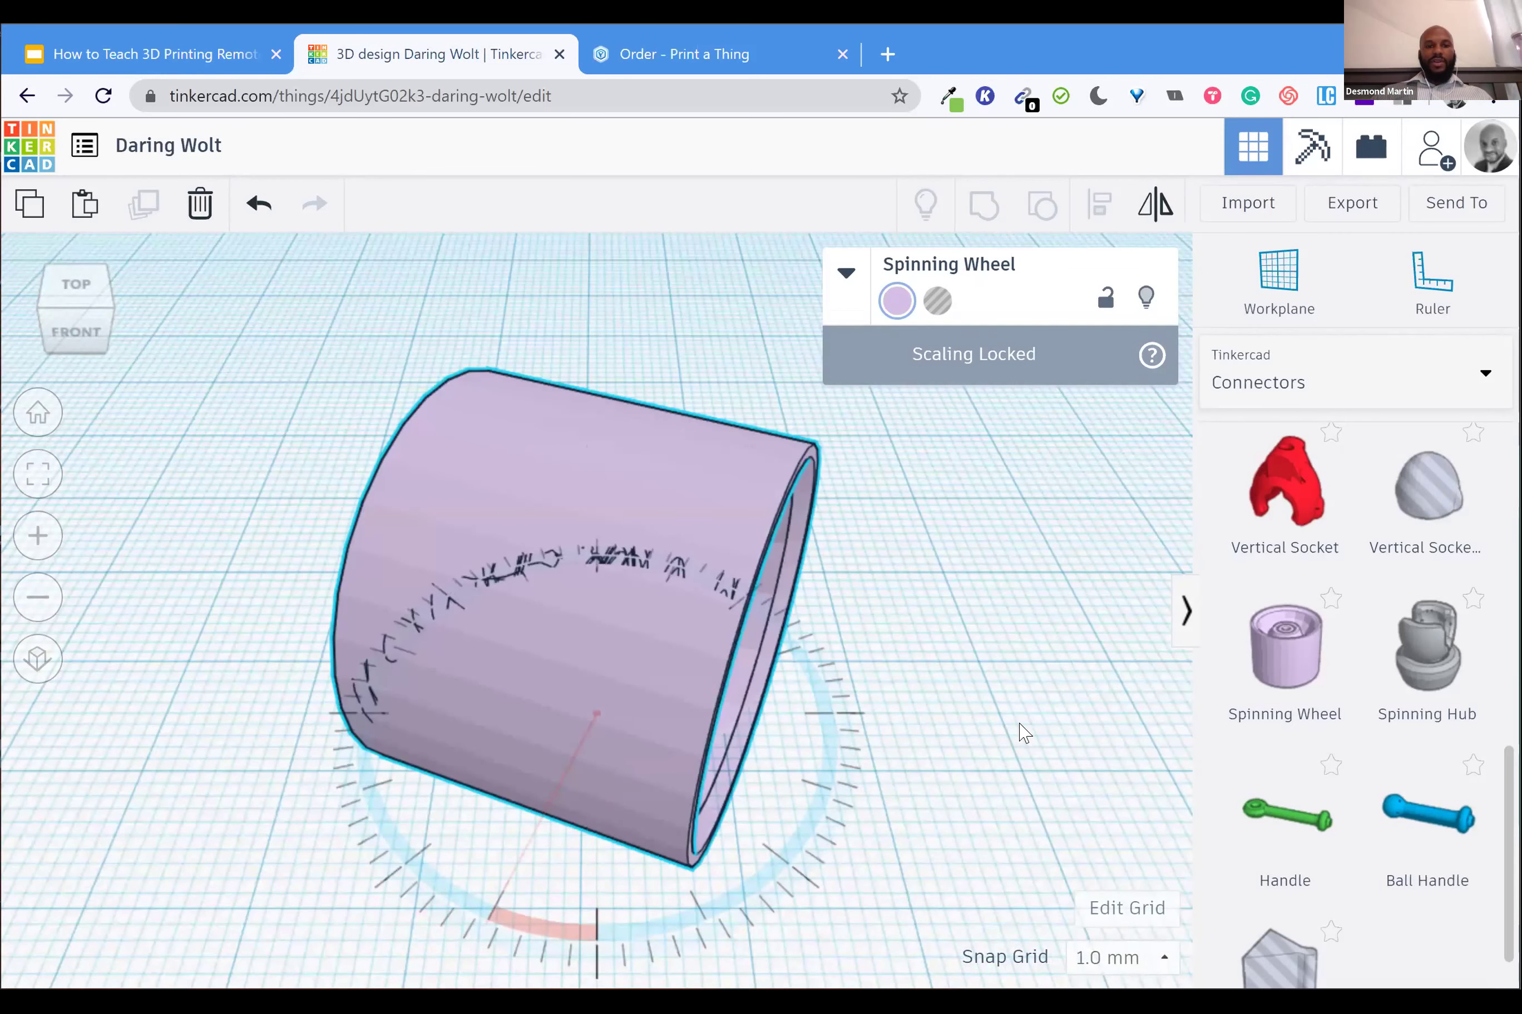
scroll(1023, 730, "down", 5)
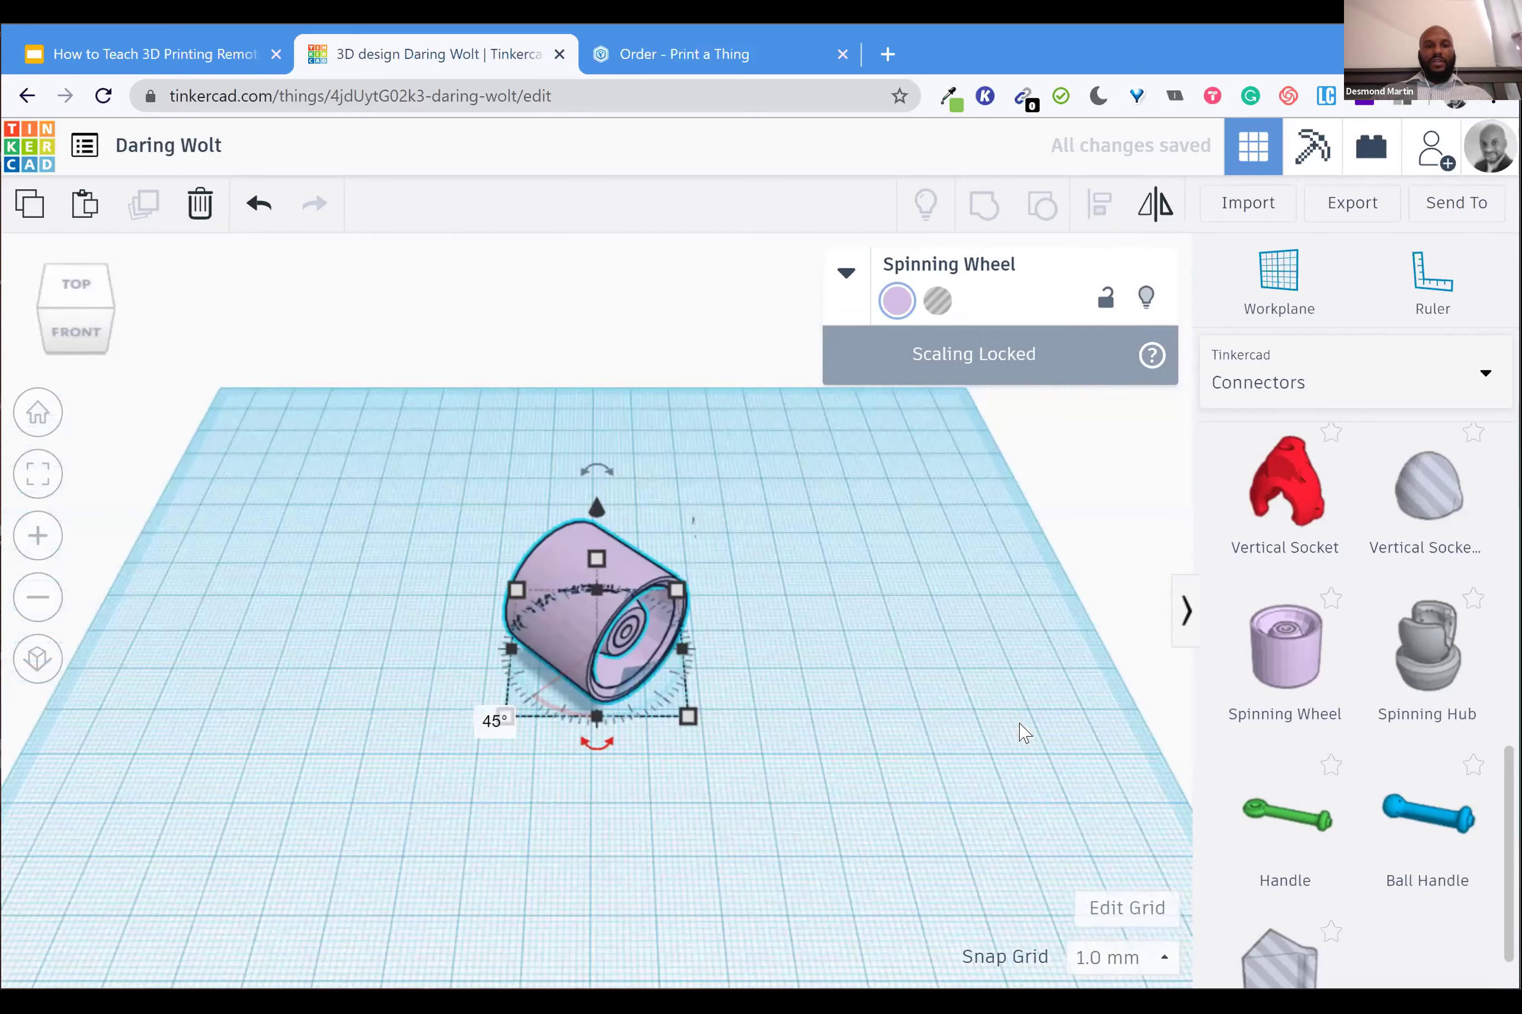
key("Escape")
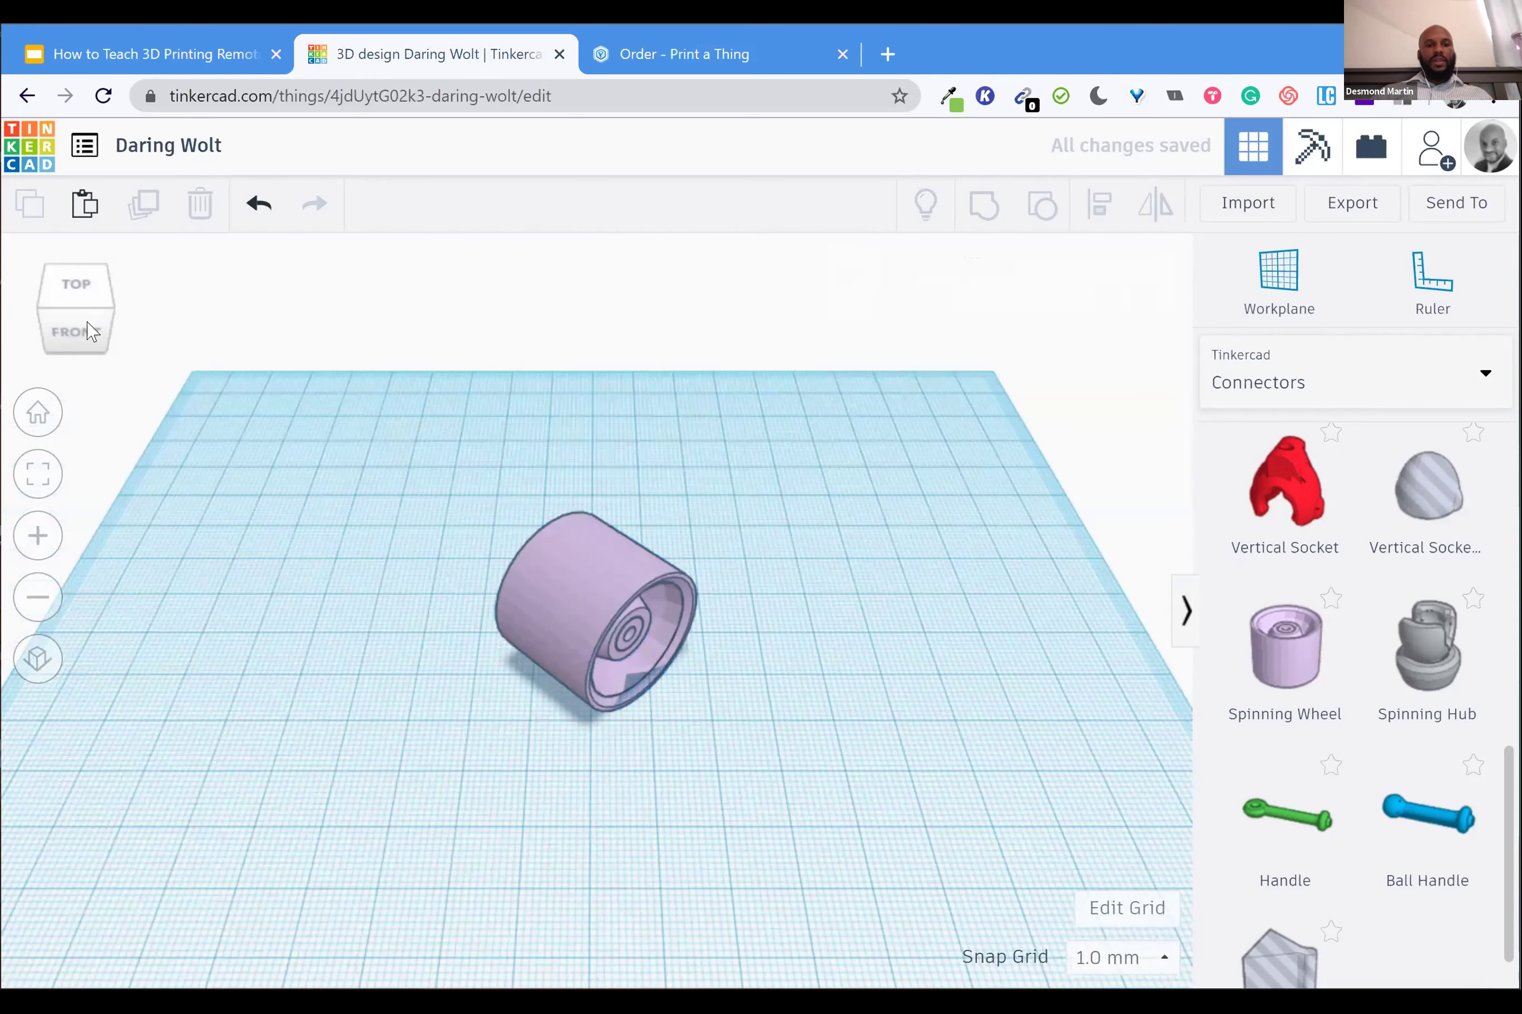
Place a Seated Ball connector on the workplane in front of the wheel's open clip side
left_click(84, 327)
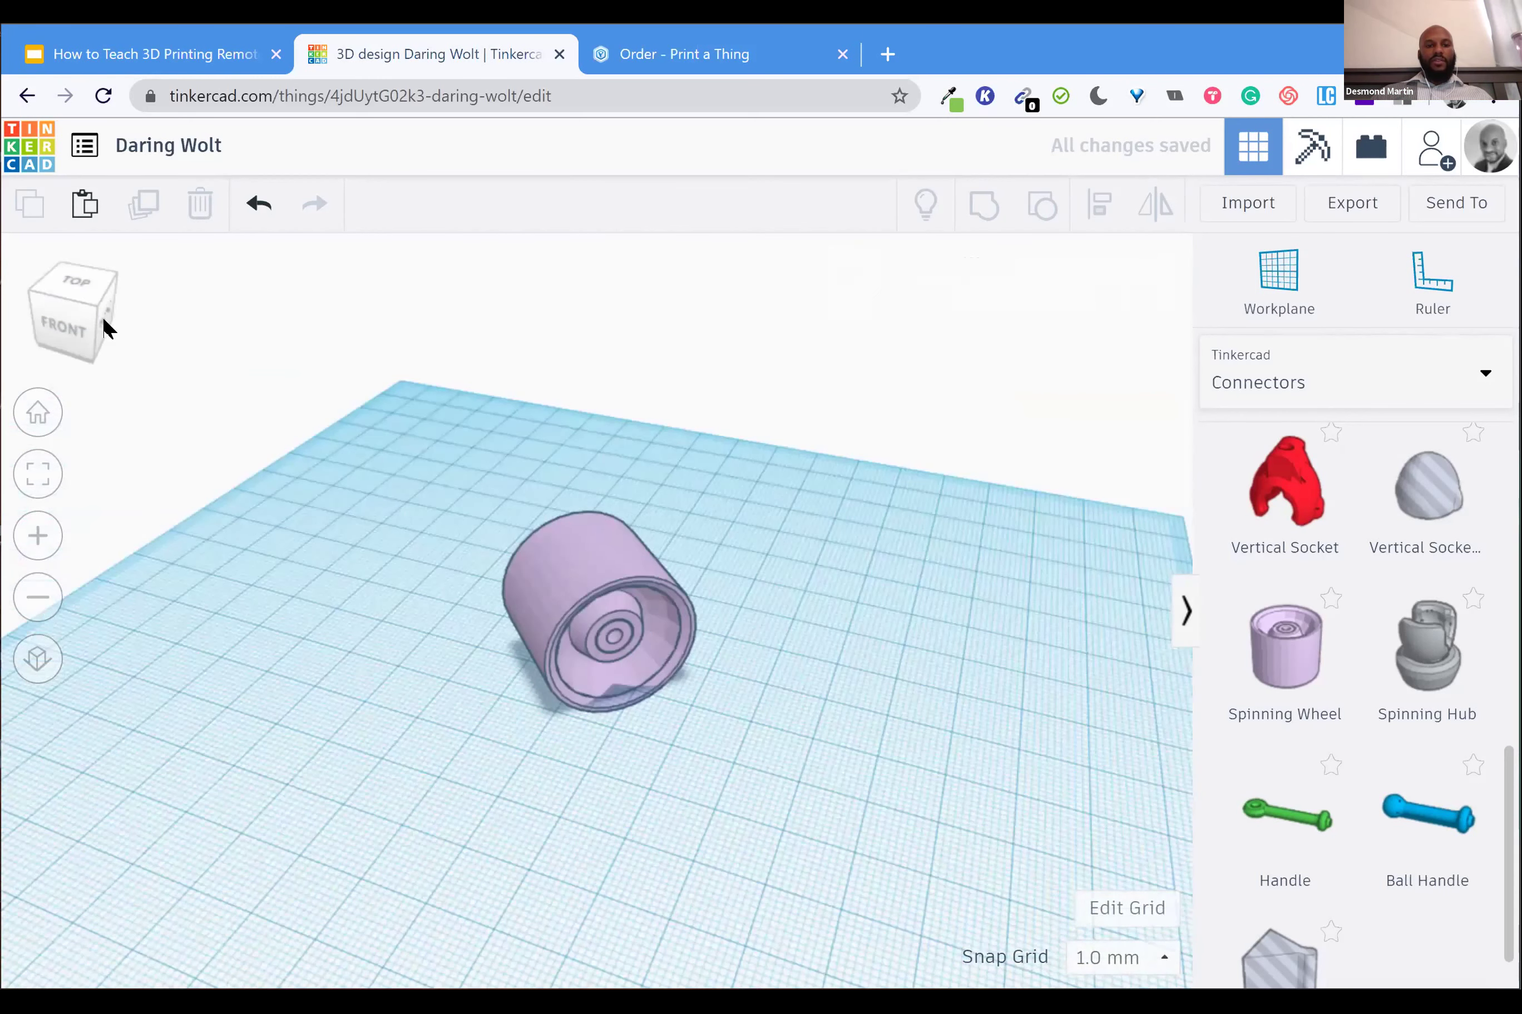
left_click(149, 325)
left_click(148, 324)
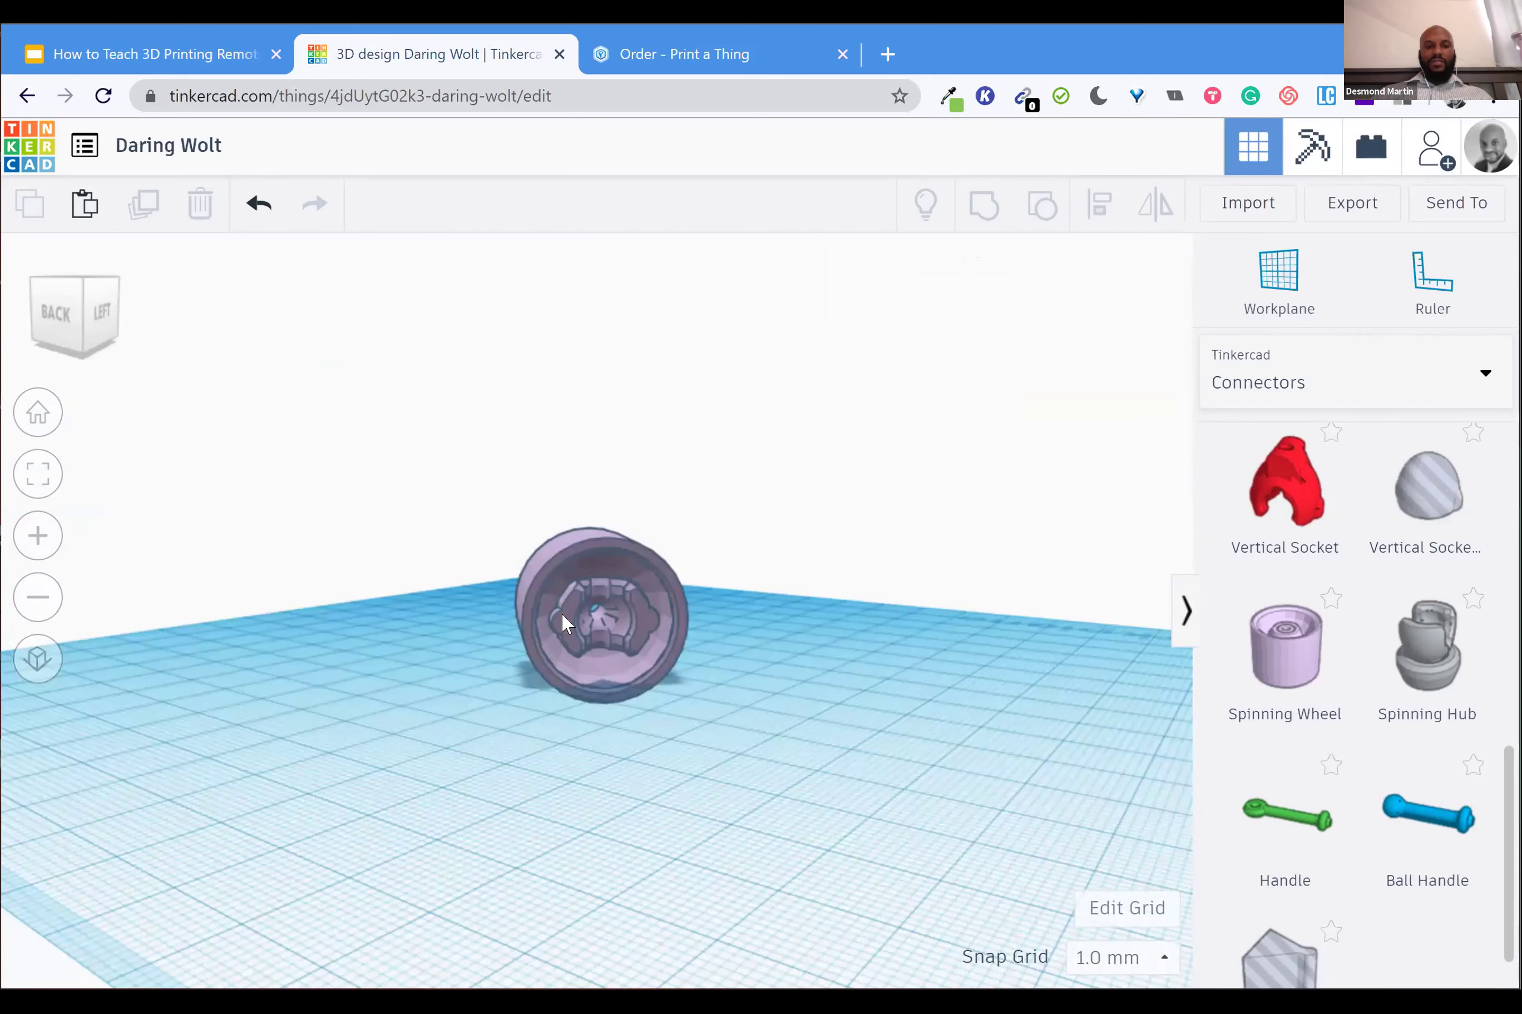
key("f")
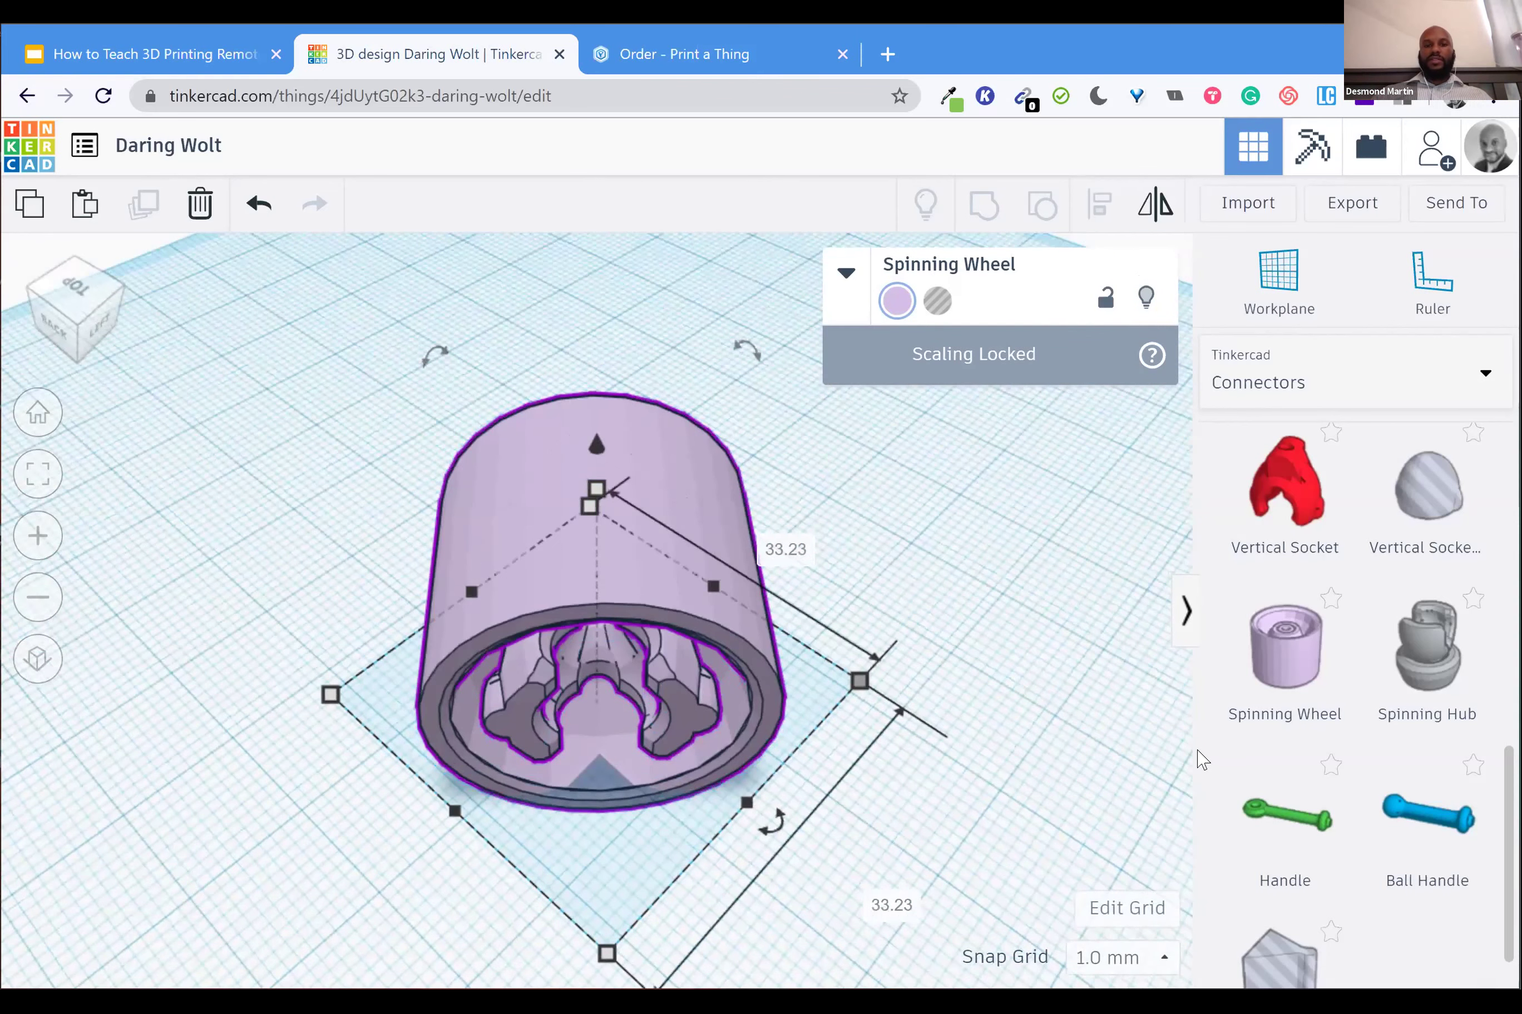
scroll(1202, 760, "down", 1)
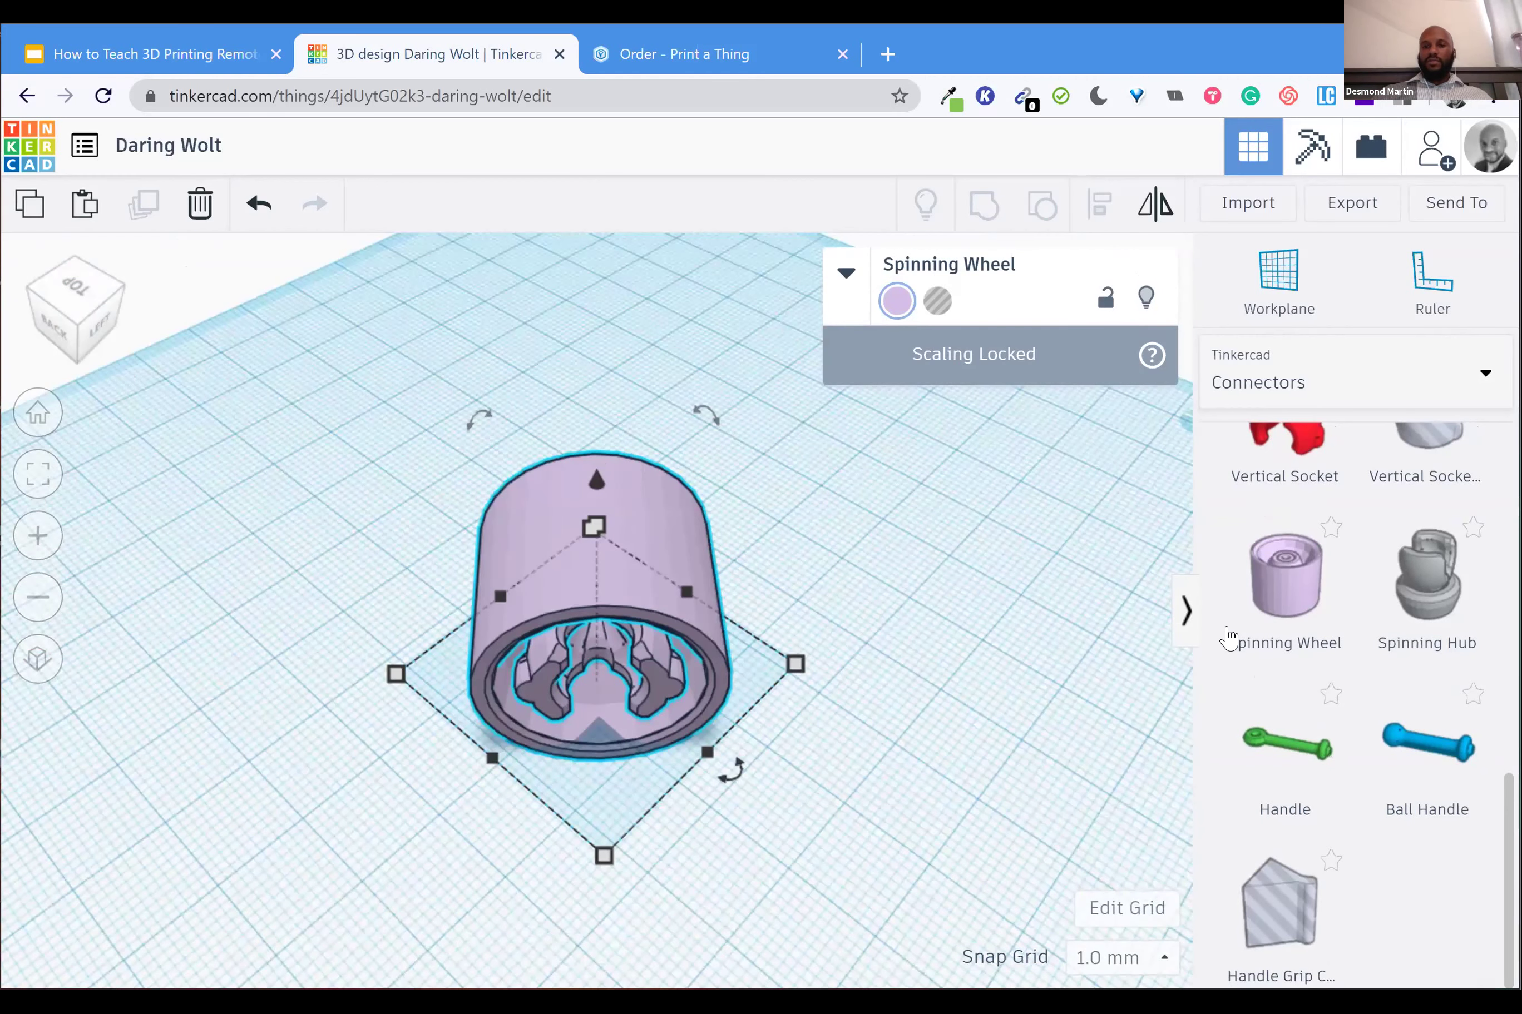
scroll(1228, 638, "up", 12)
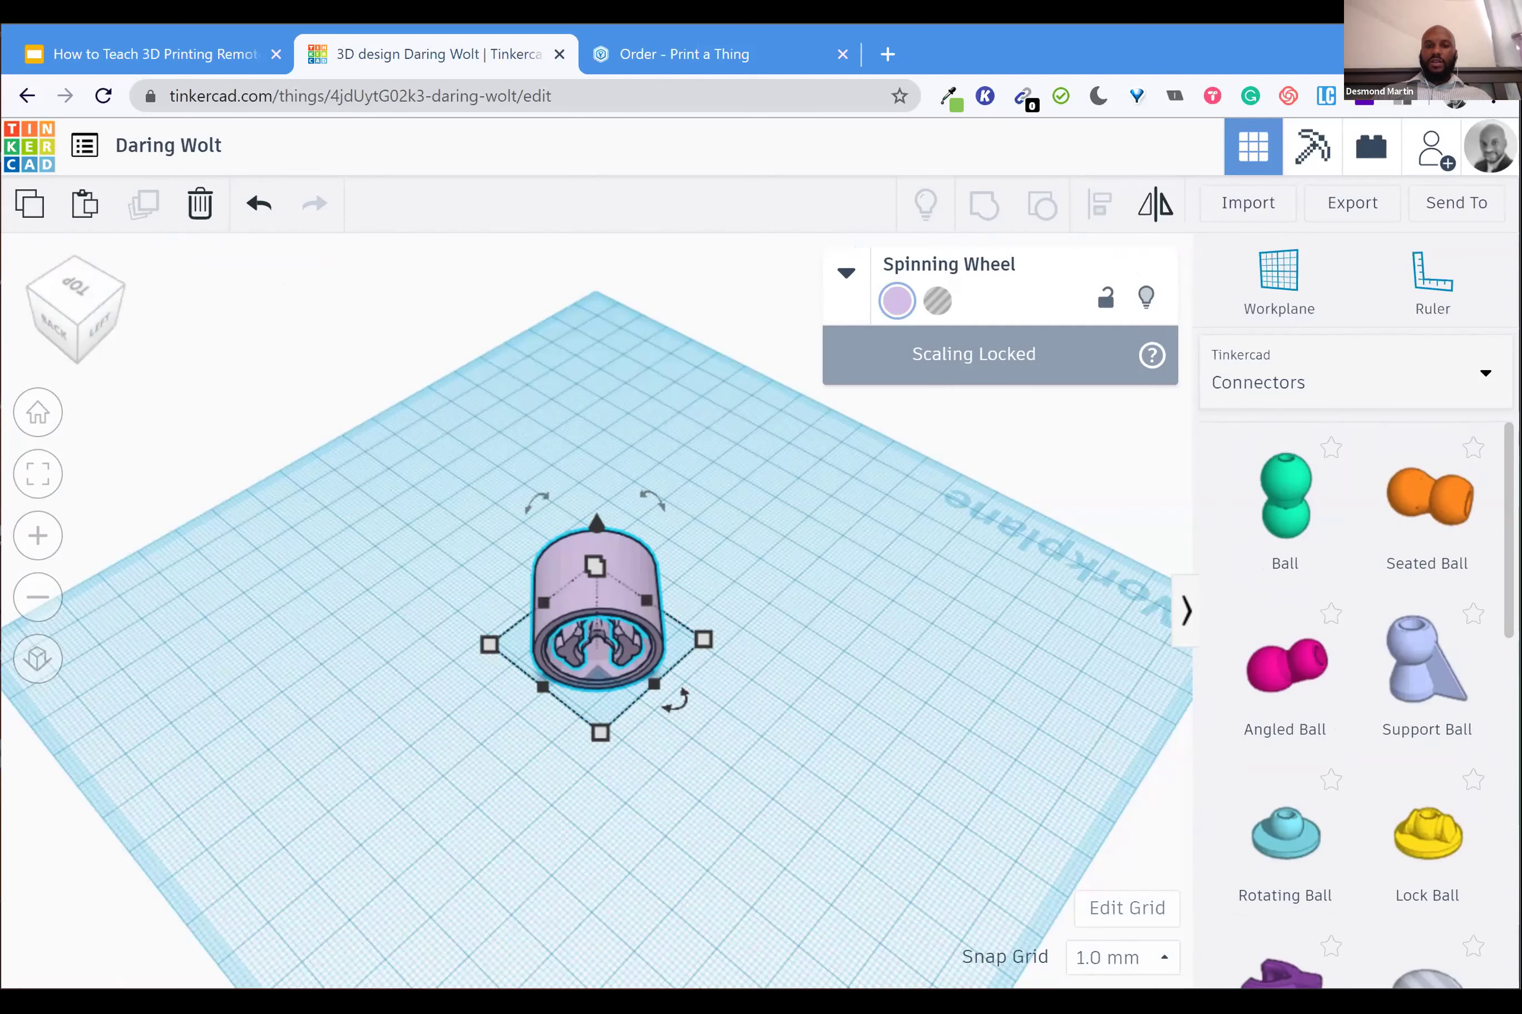
left_click(1418, 516)
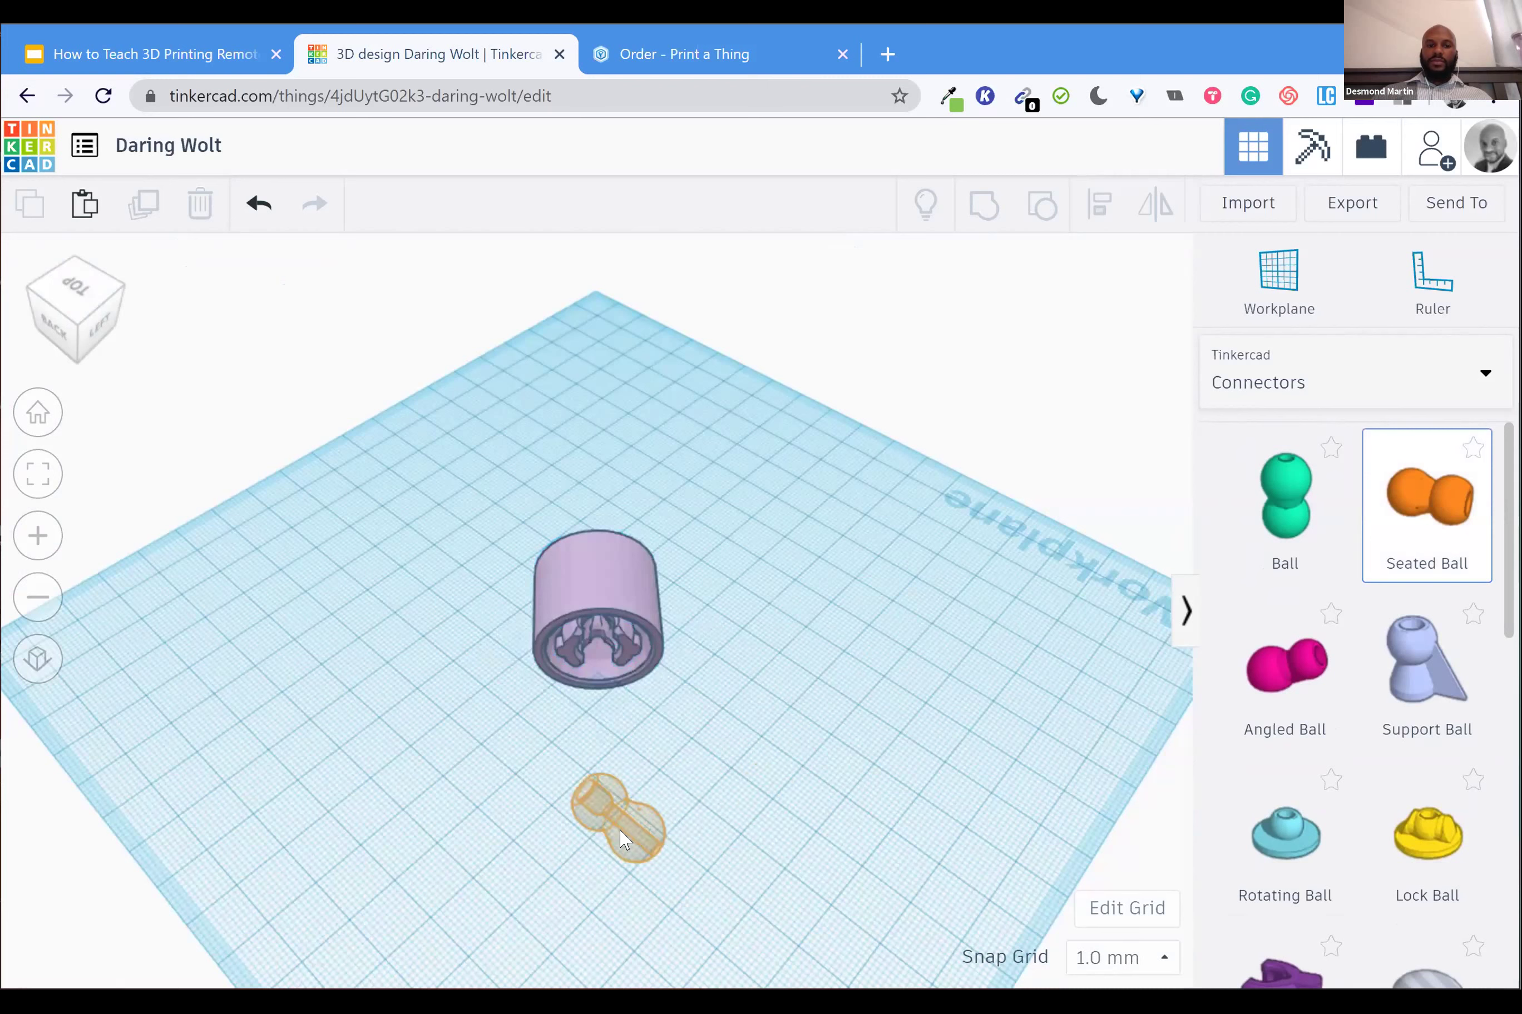
left_click(622, 840)
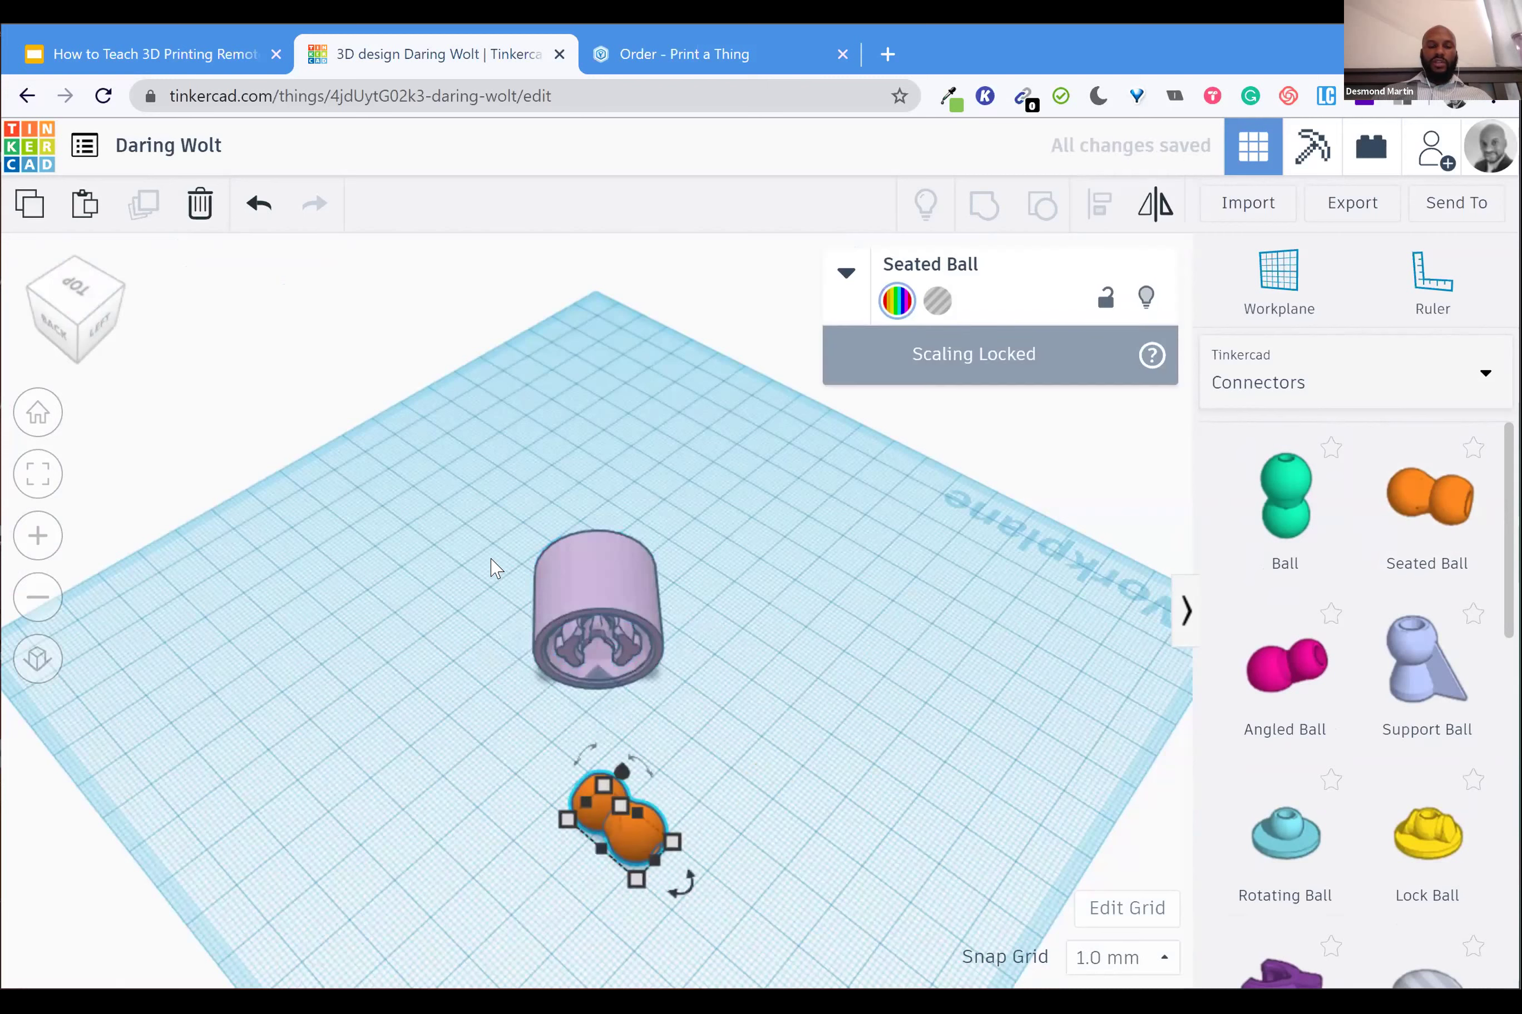
left_click_drag(758, 859, 776, 874)
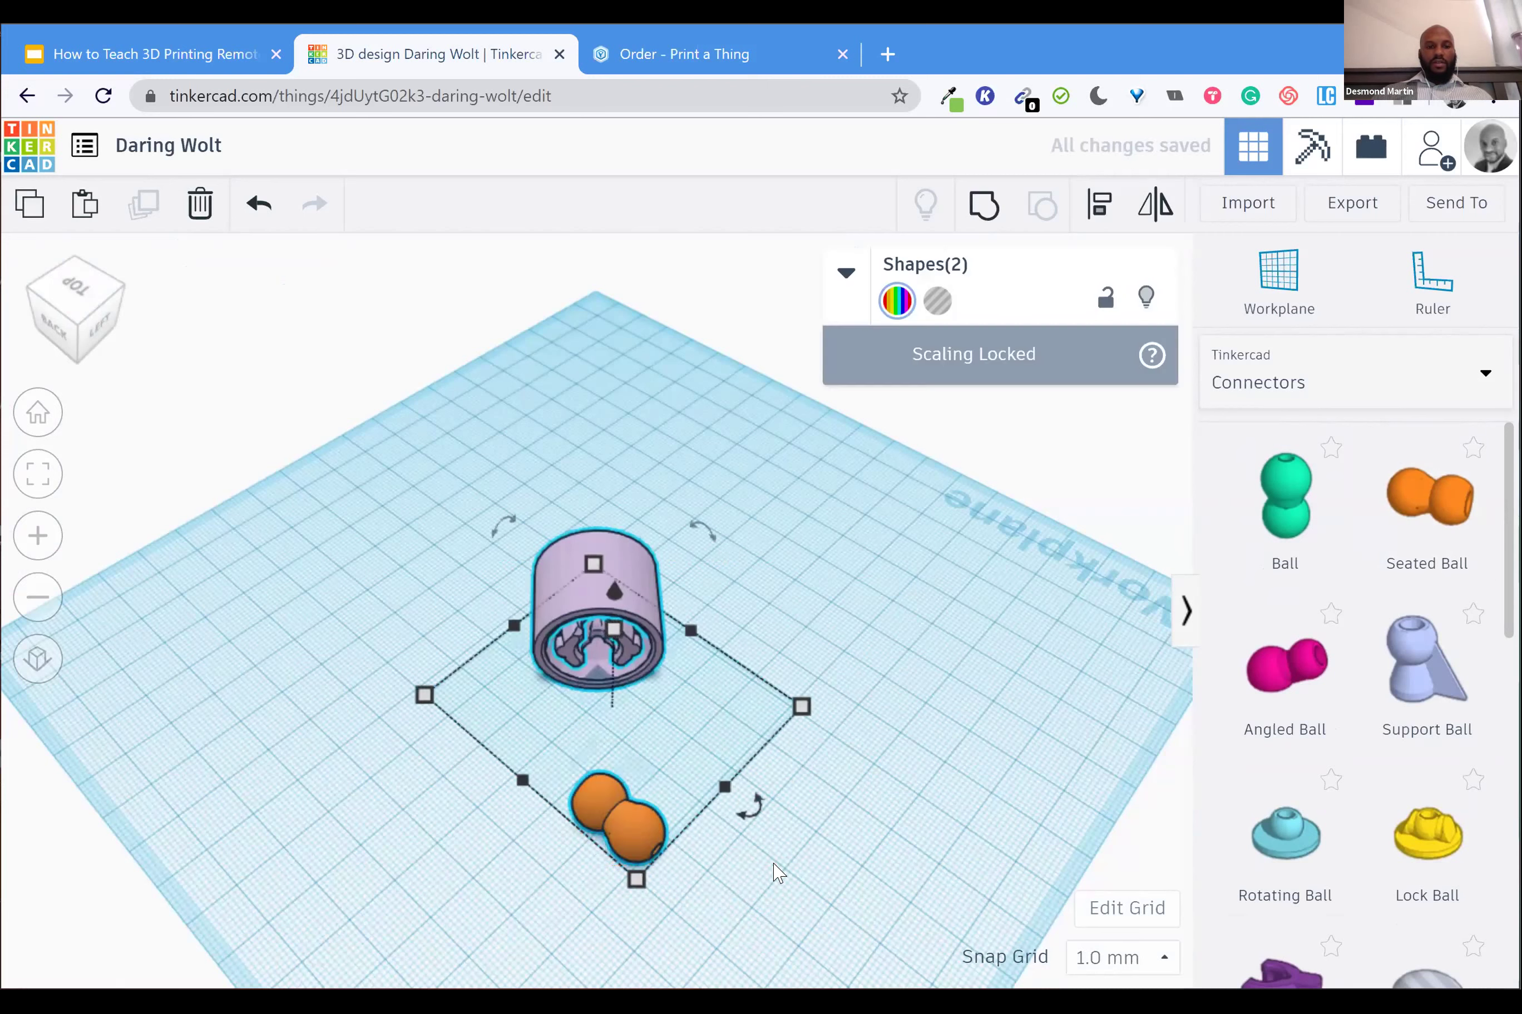
scroll(857, 847, "up", 1)
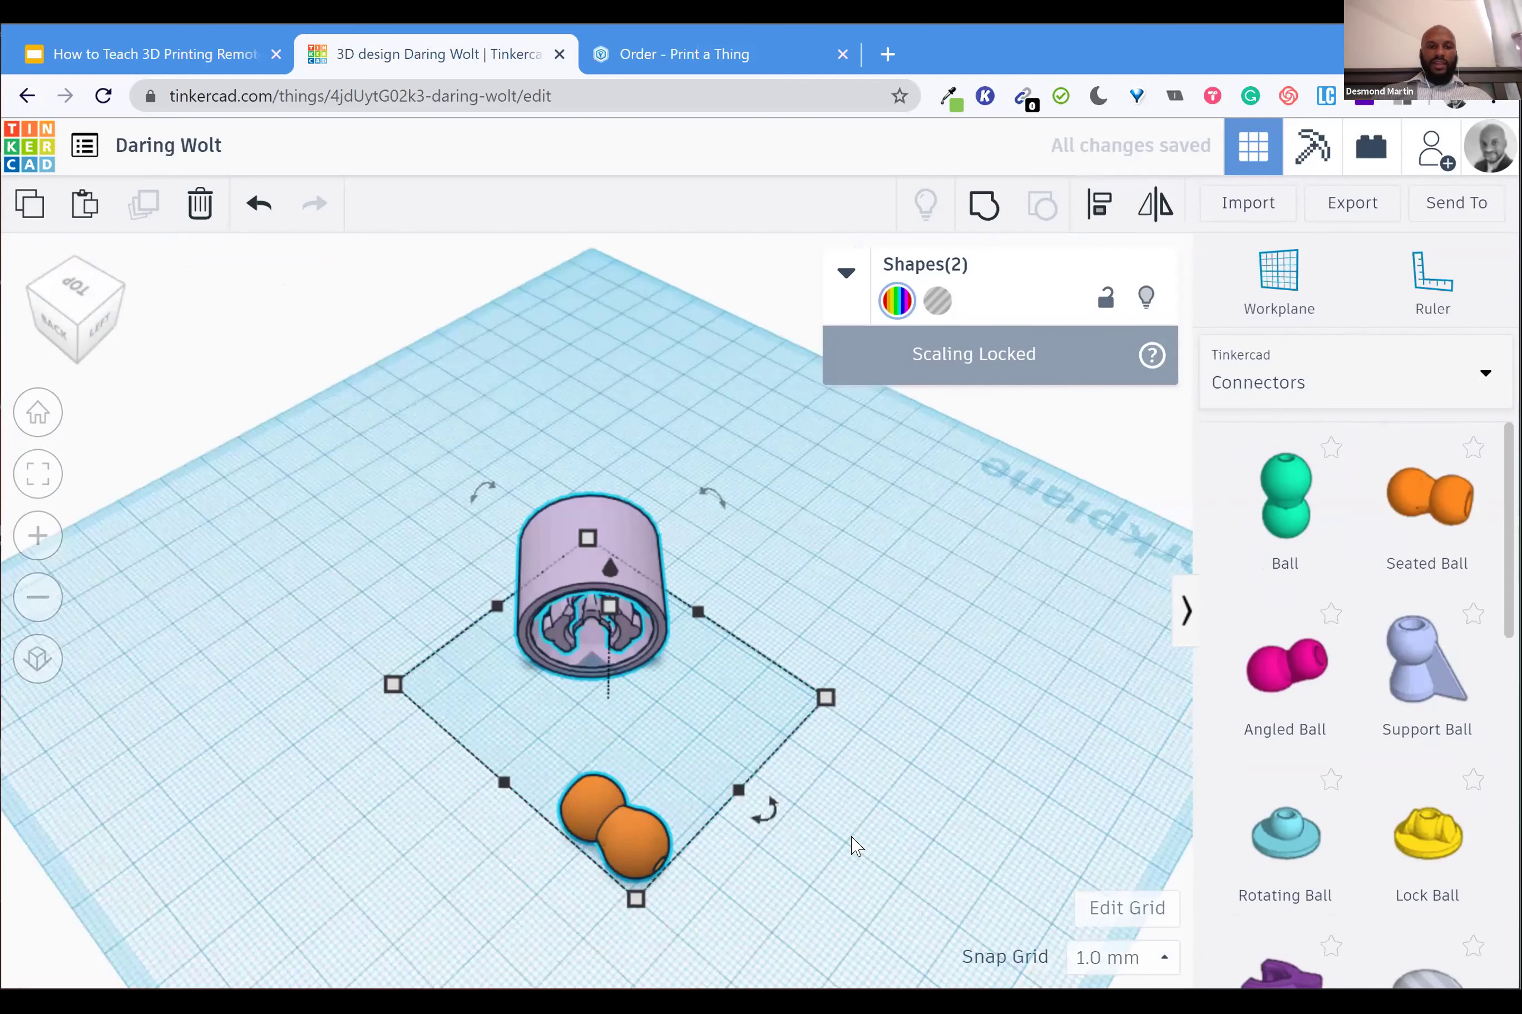
scroll(105, 355, "up", 1)
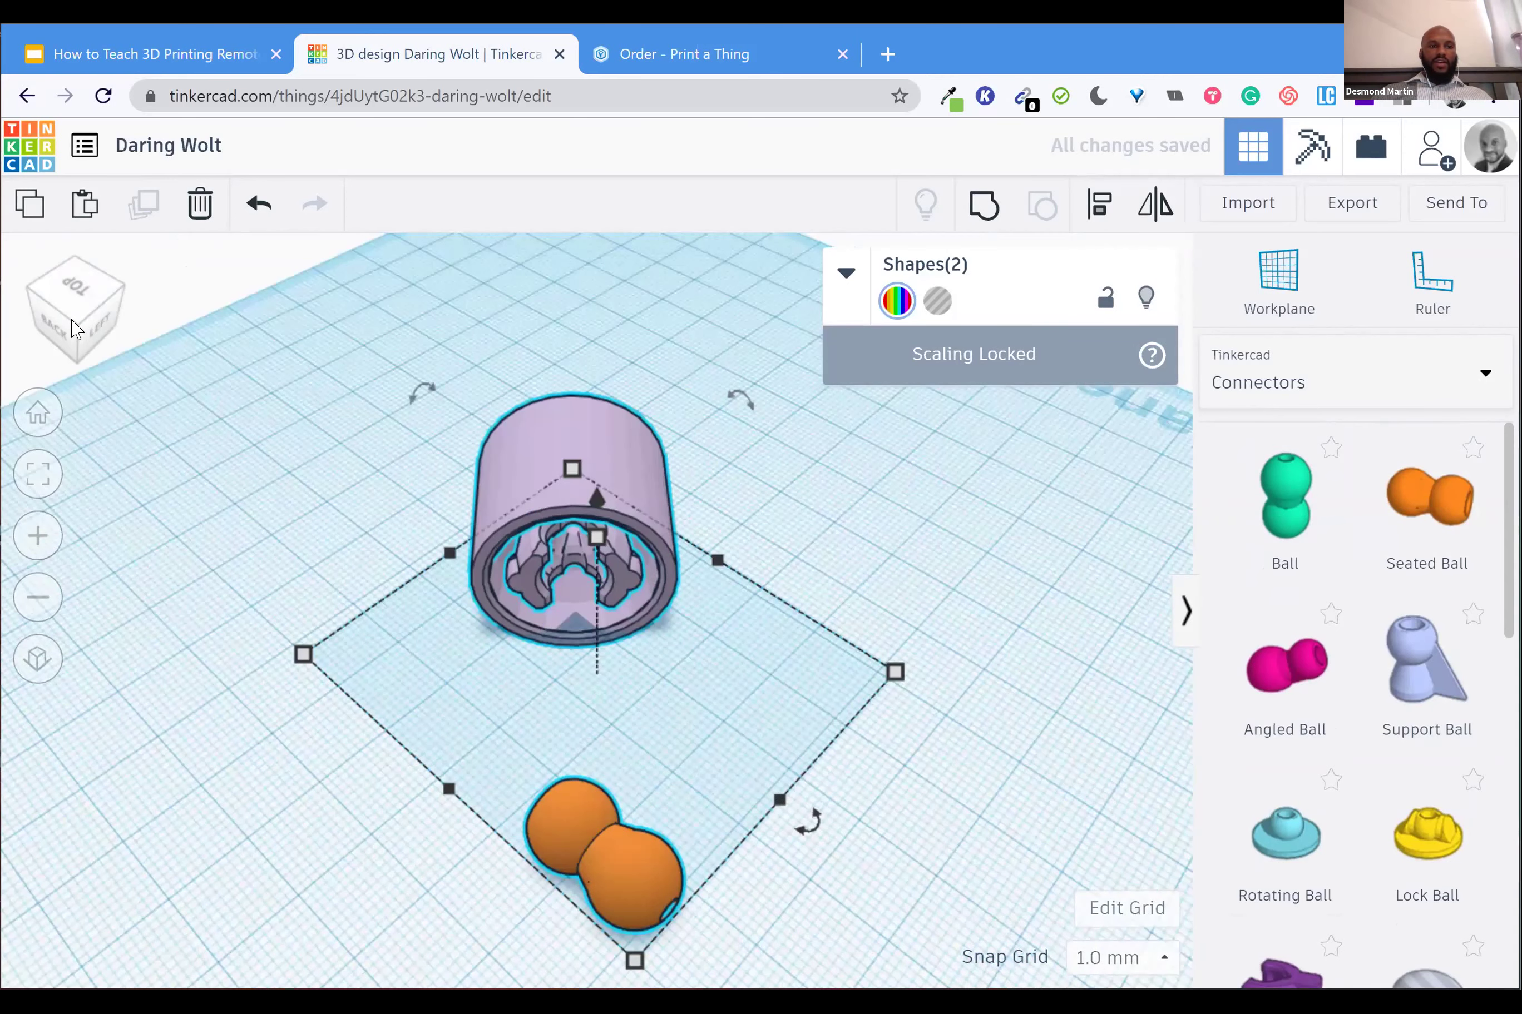
key("Escape")
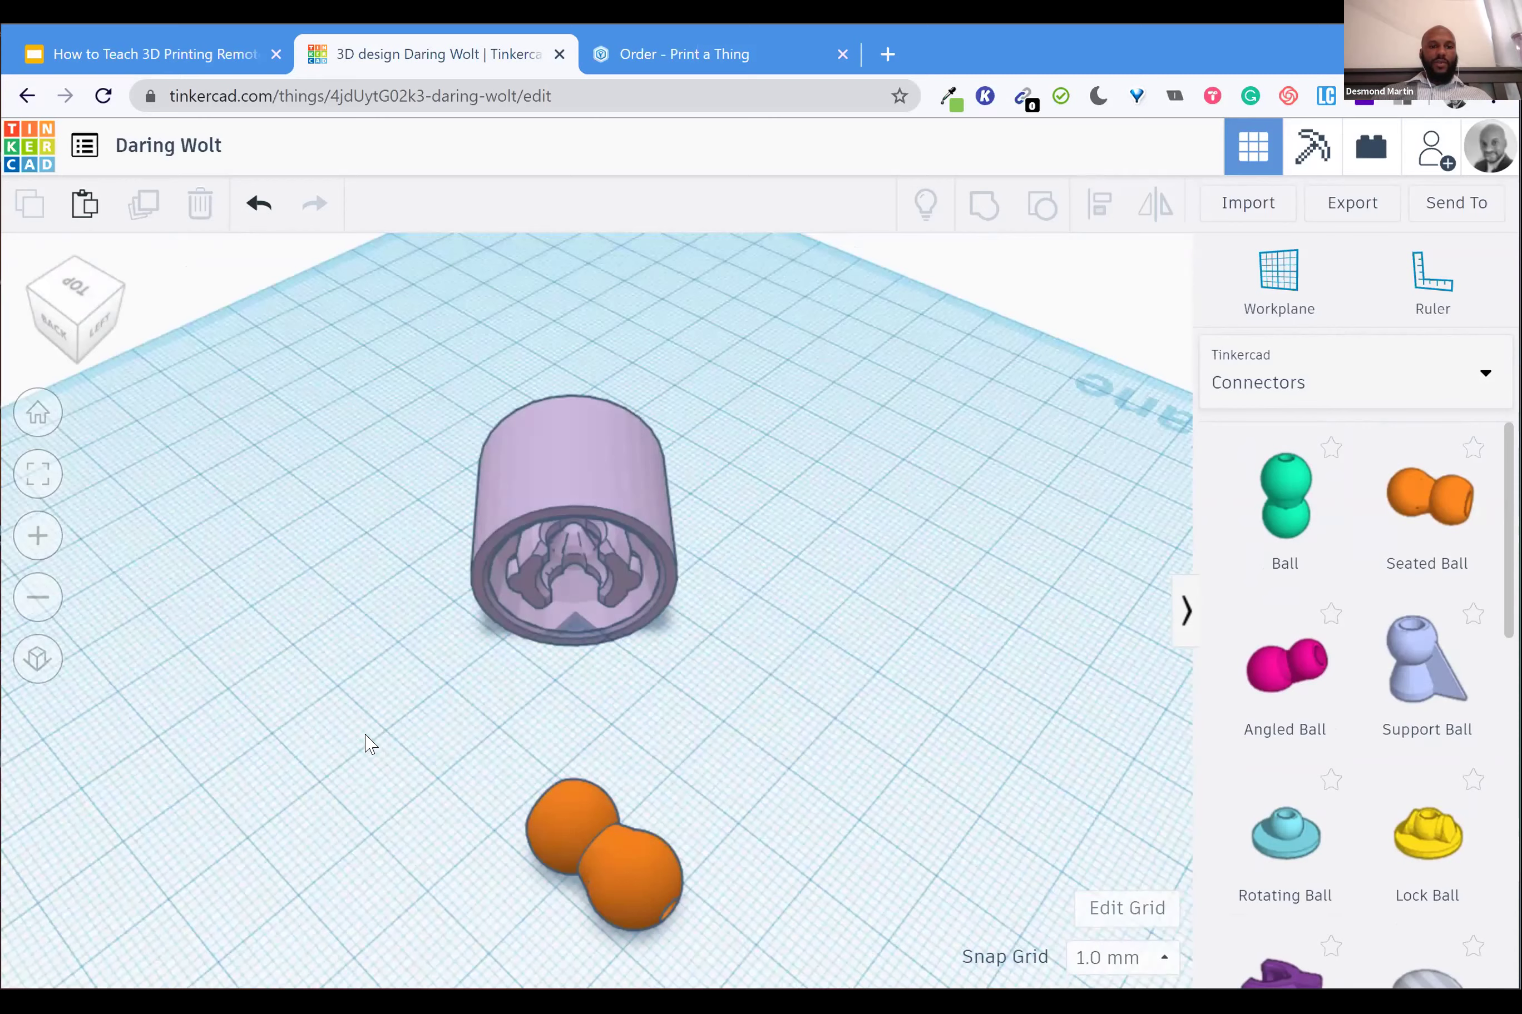
Raise the Seated Ball 9 mm above the workplane and rotate it -45° so that it points towards the wheel's clip
right_click_drag(370, 743, 438, 774)
left_click(434, 771)
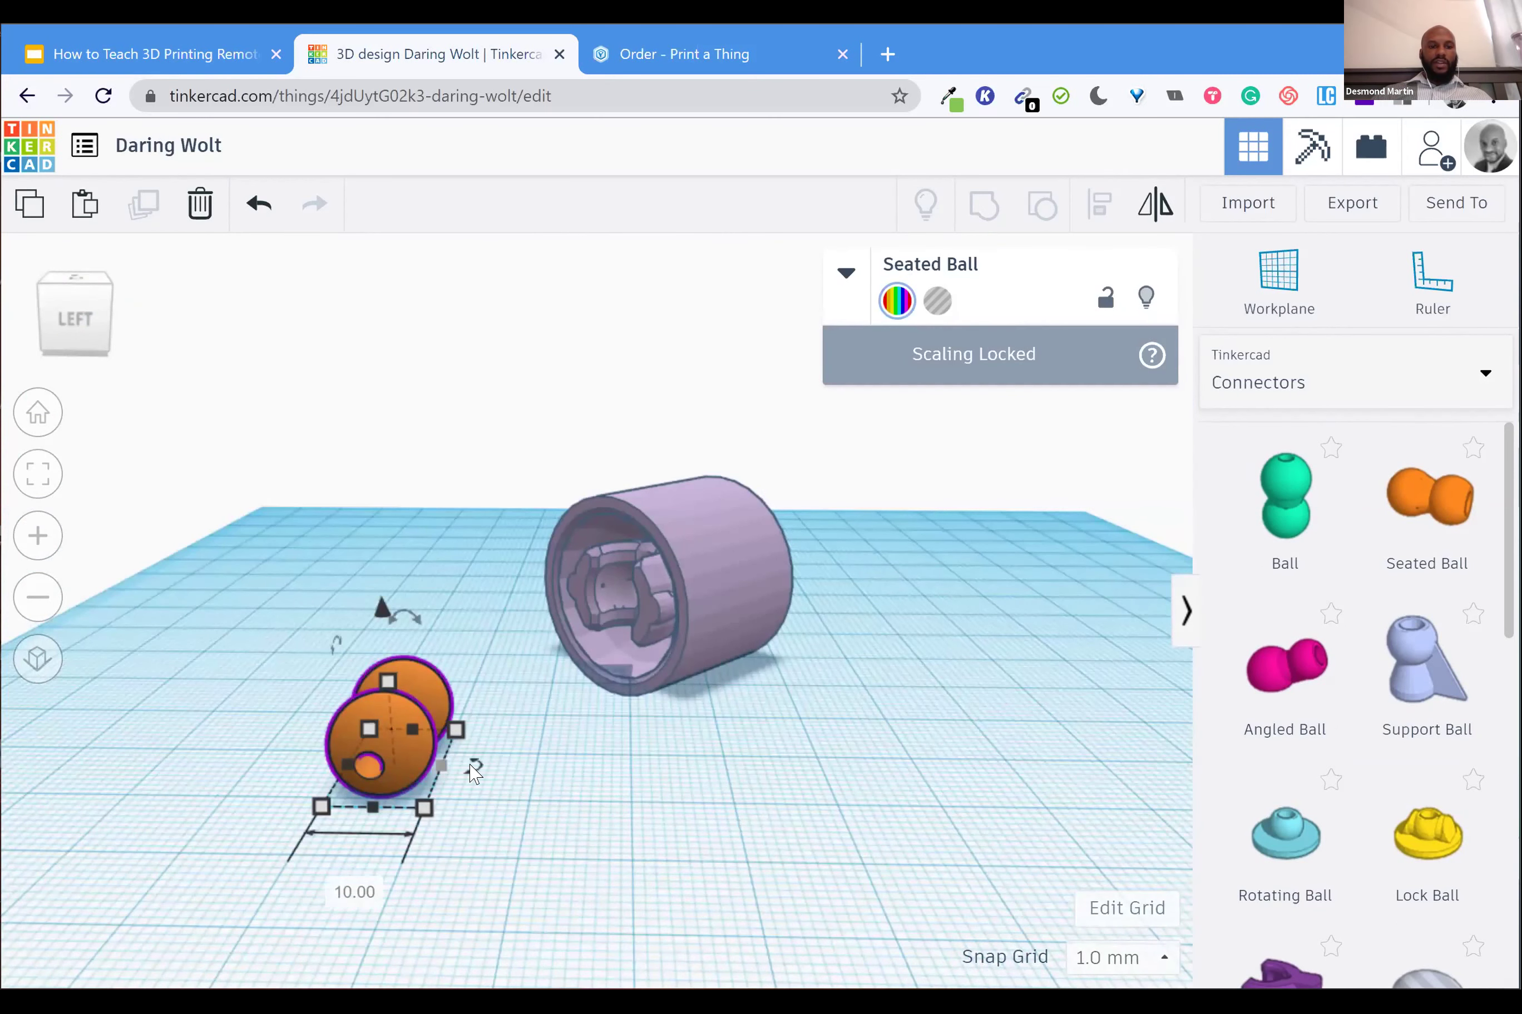
left_click_drag(476, 773, 373, 542)
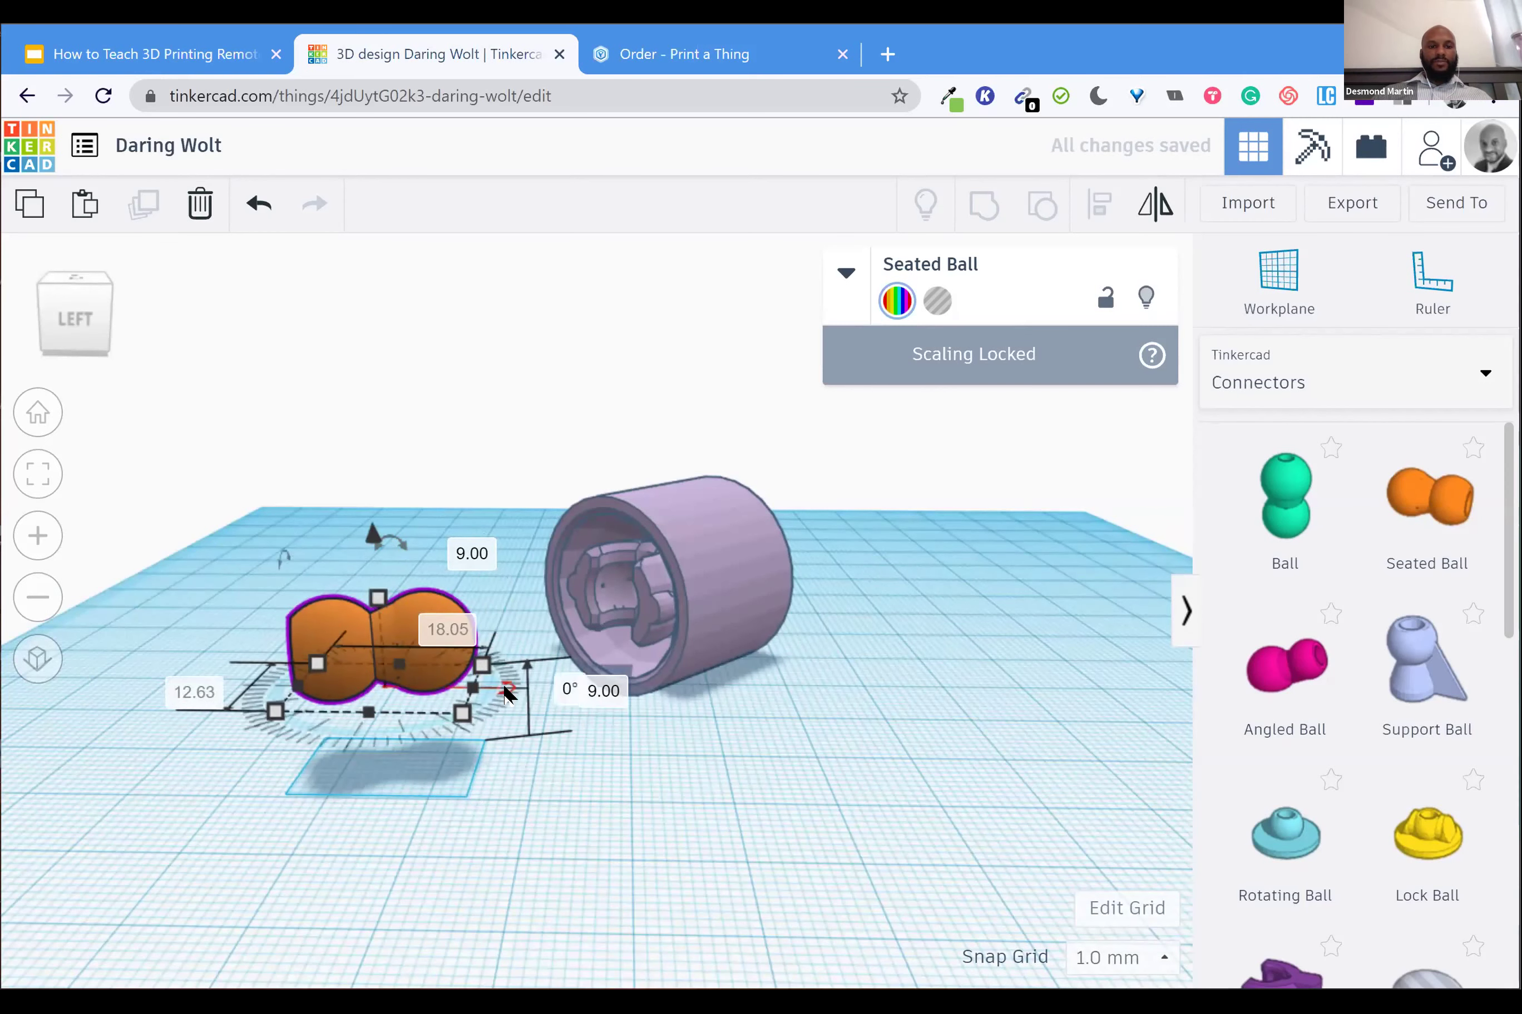
left_click_drag(511, 684, 507, 648)
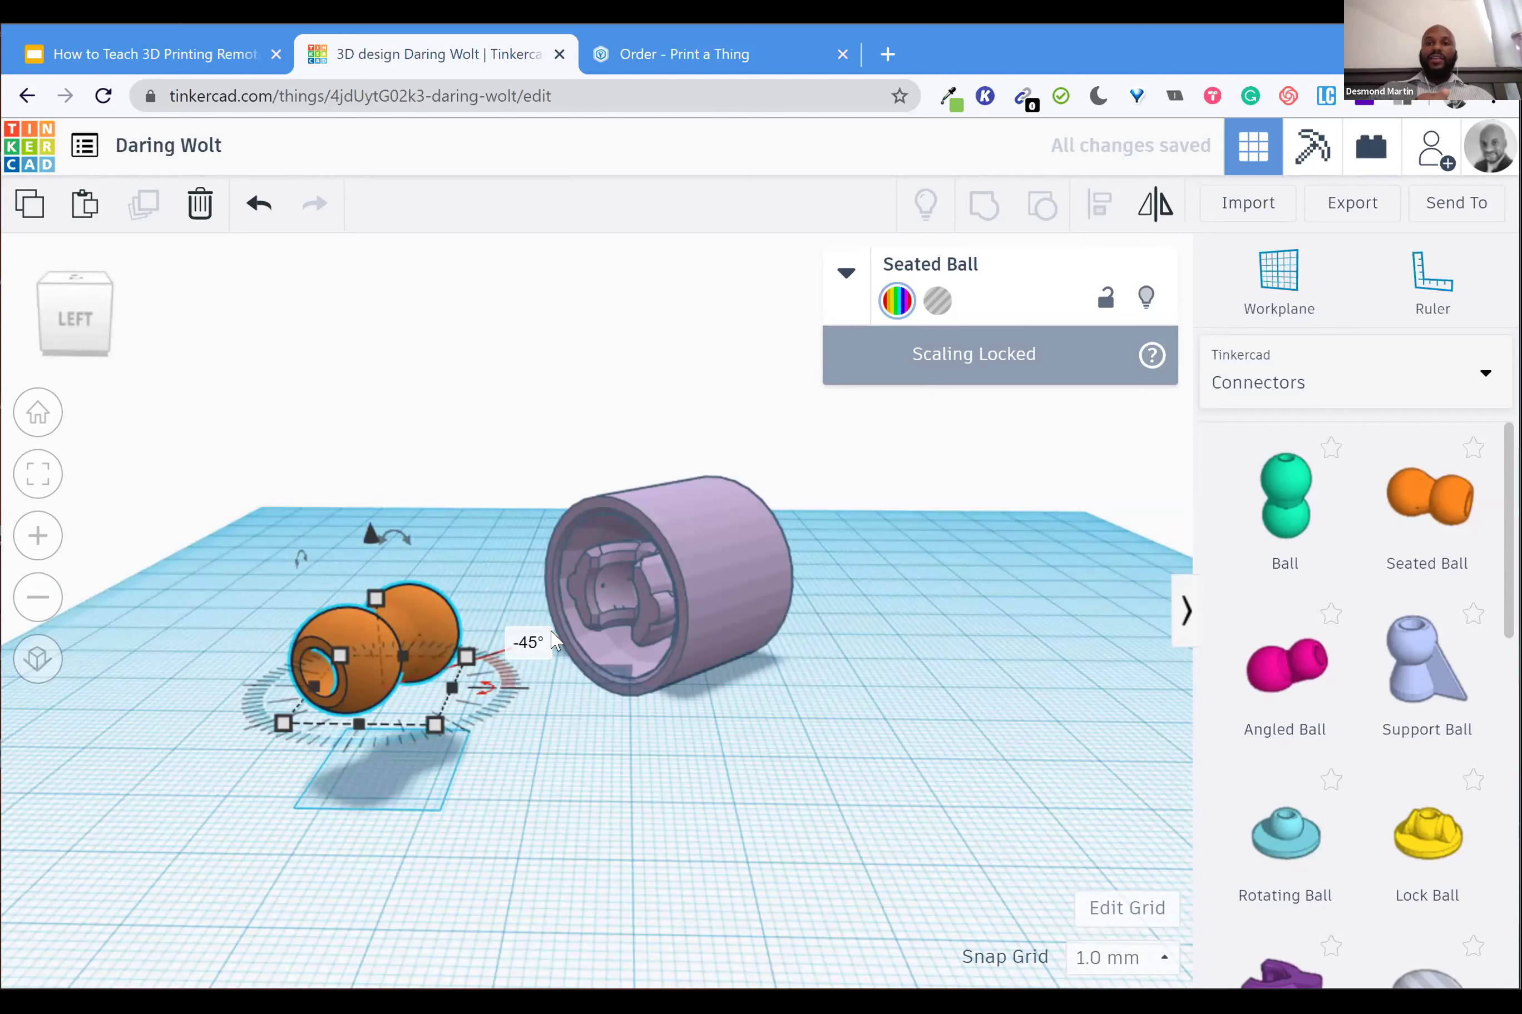
left_click(216, 504)
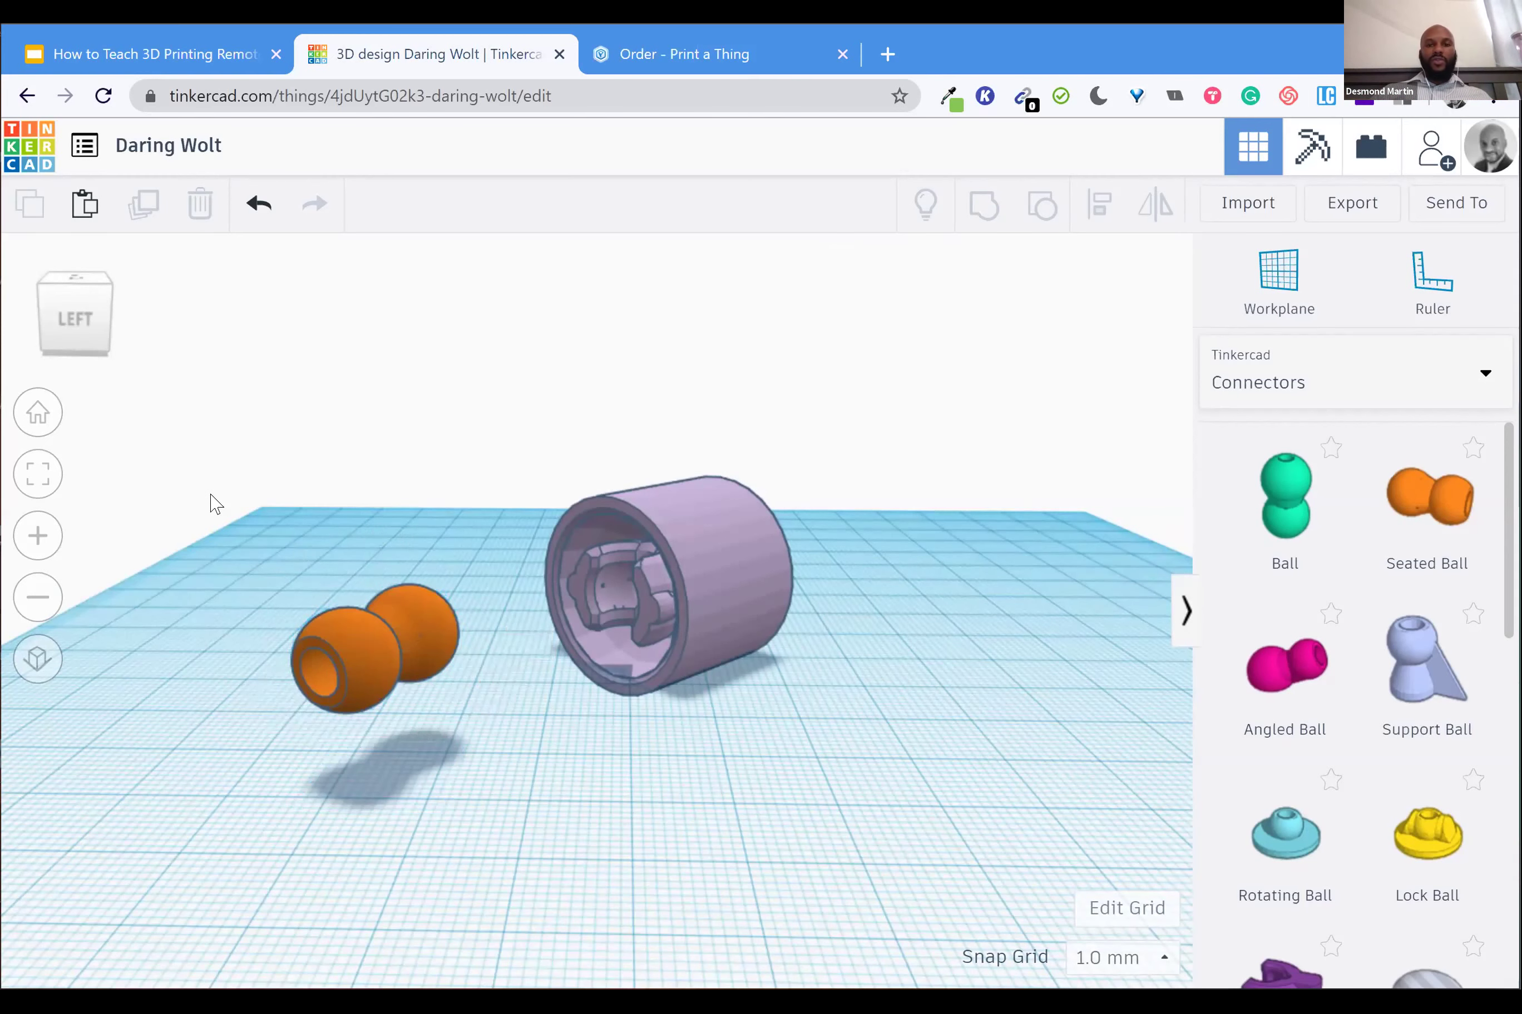
Switch the shape library to Basic Shapes and place a red box over the outer end of the Seated Ball
left_click(1453, 404)
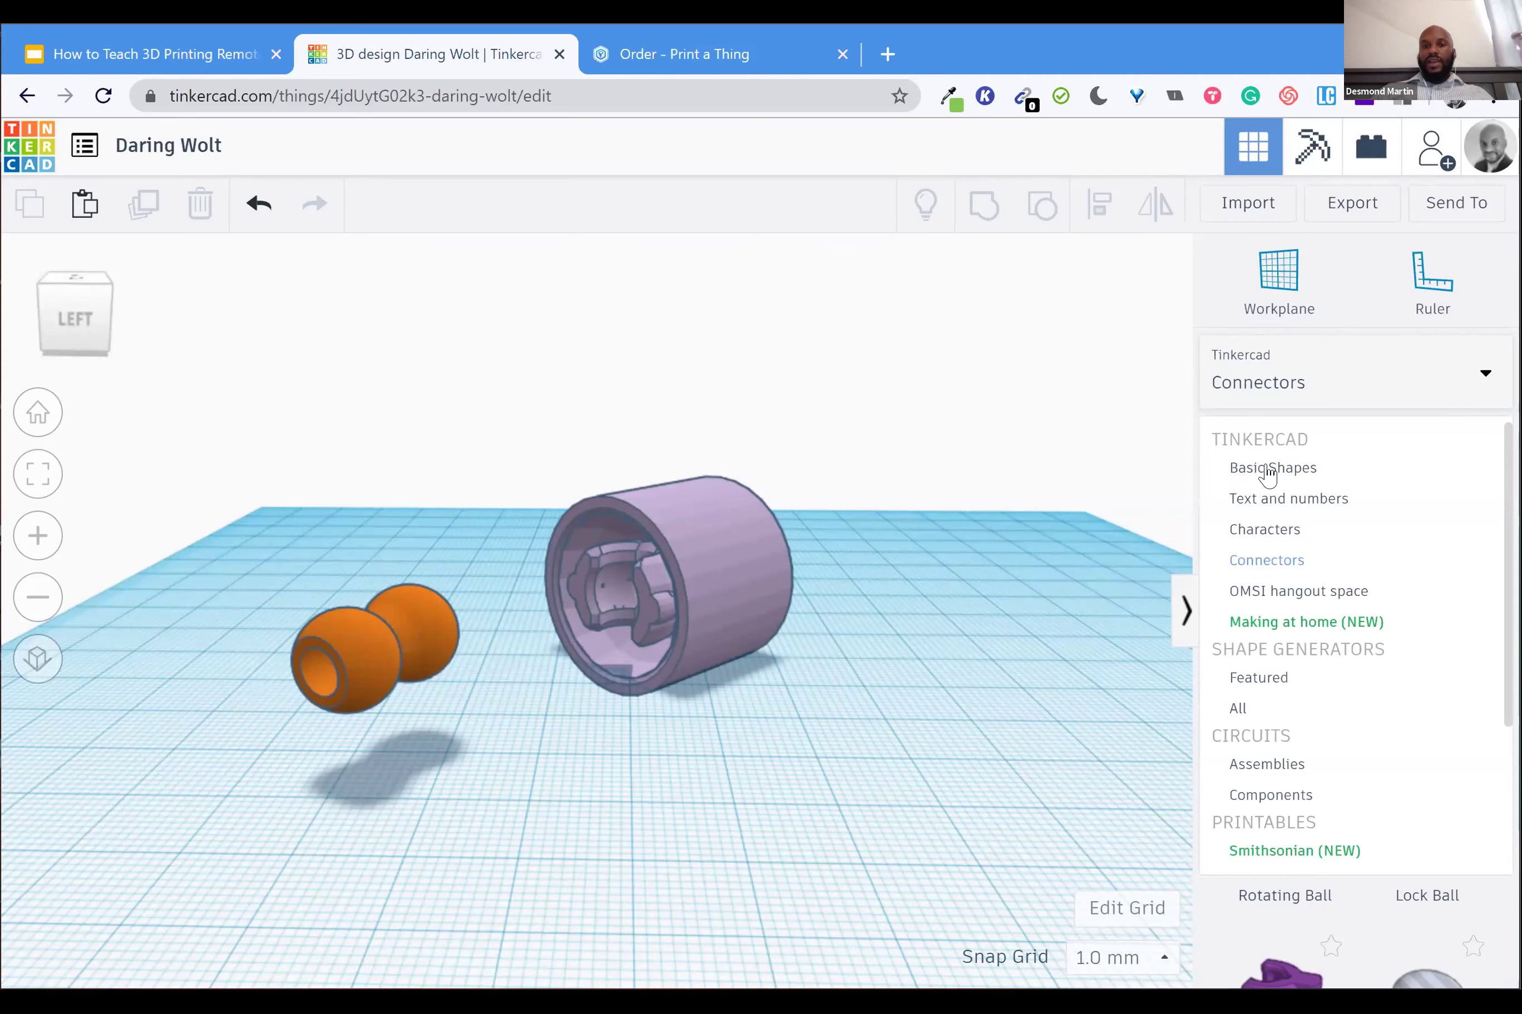
left_click(1268, 468)
left_click(1253, 725)
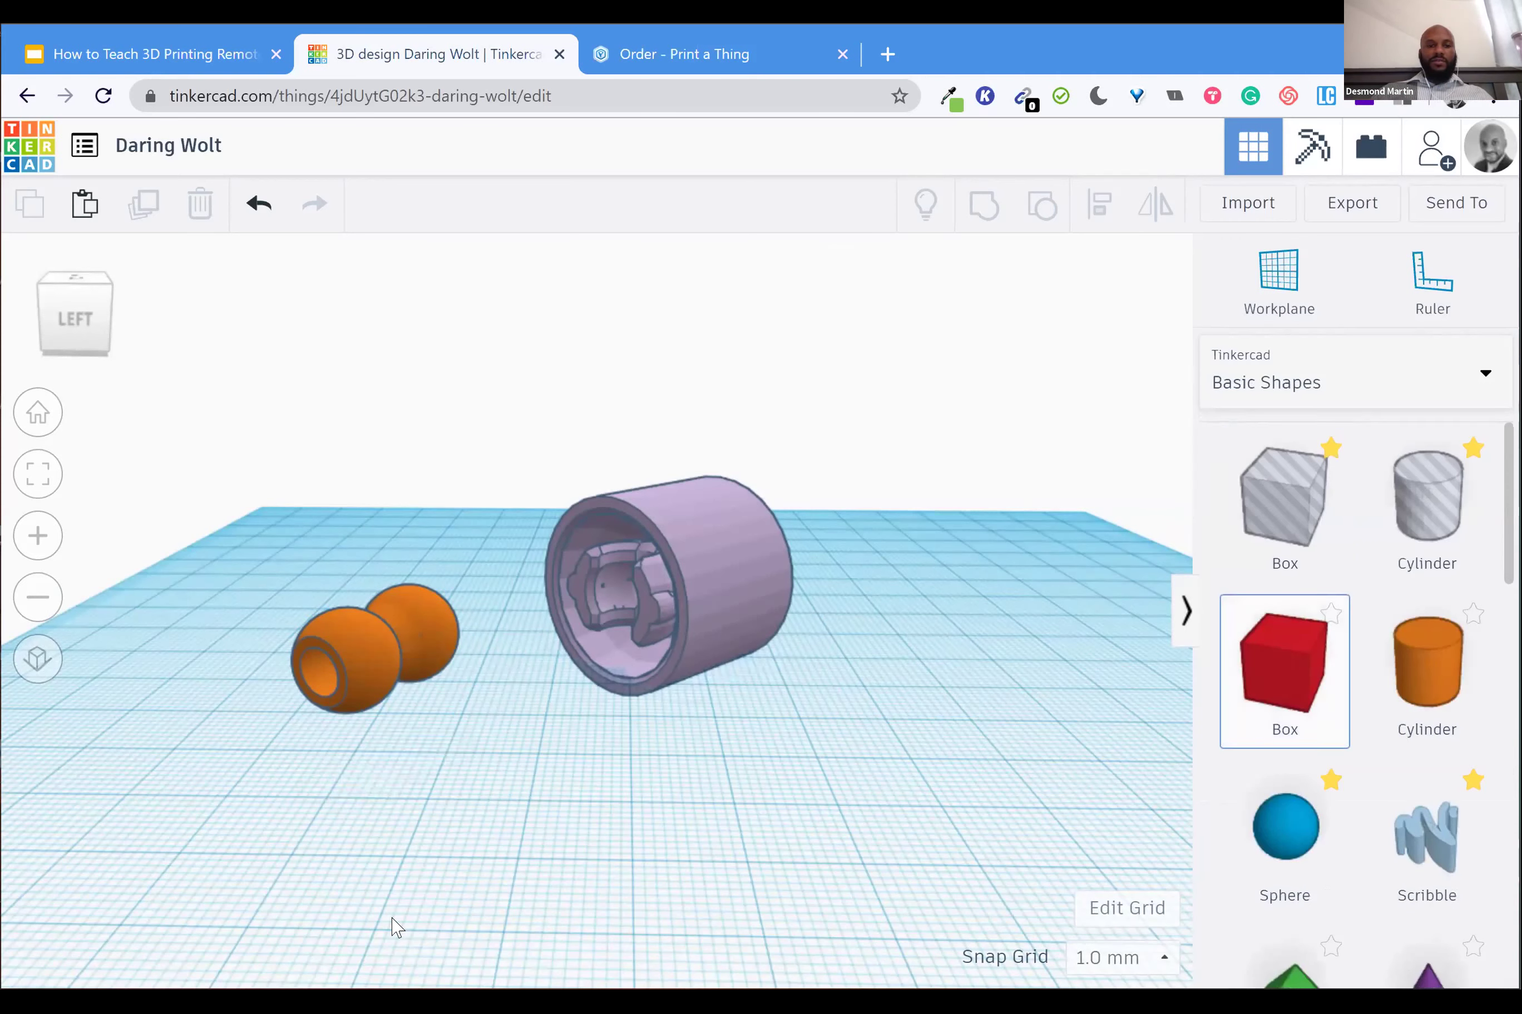
left_click(296, 852)
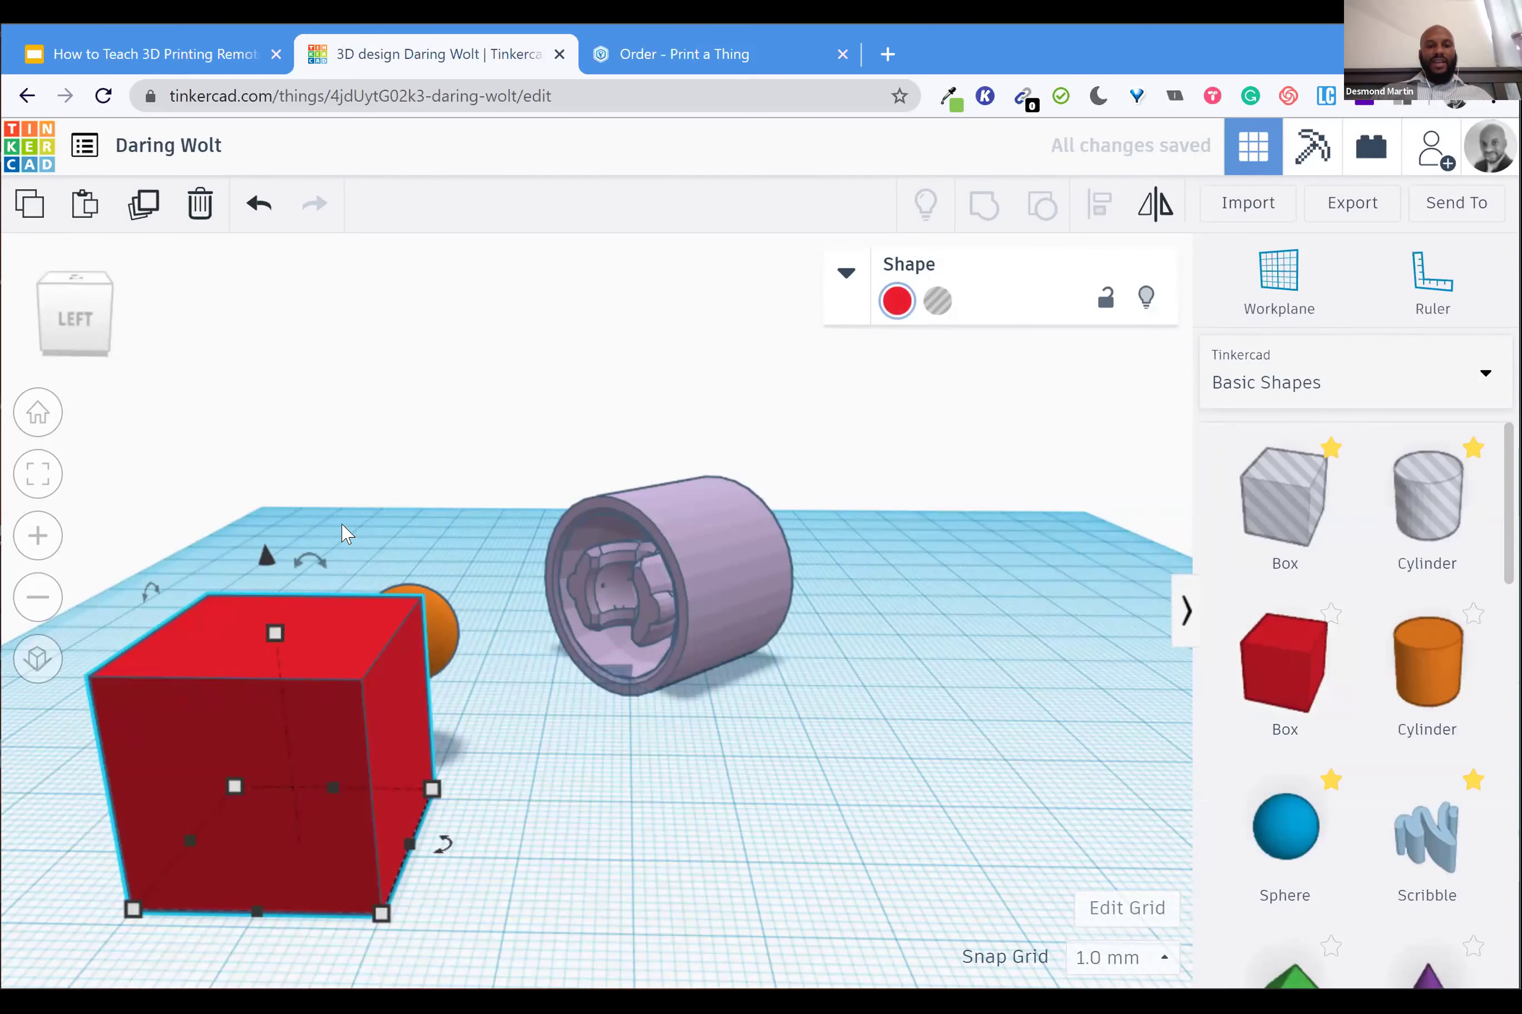
Group the red box and the Seated Ball into one multicolor shape
right_click_drag(988, 856, 903, 808)
right_click_drag(504, 844, 681, 911)
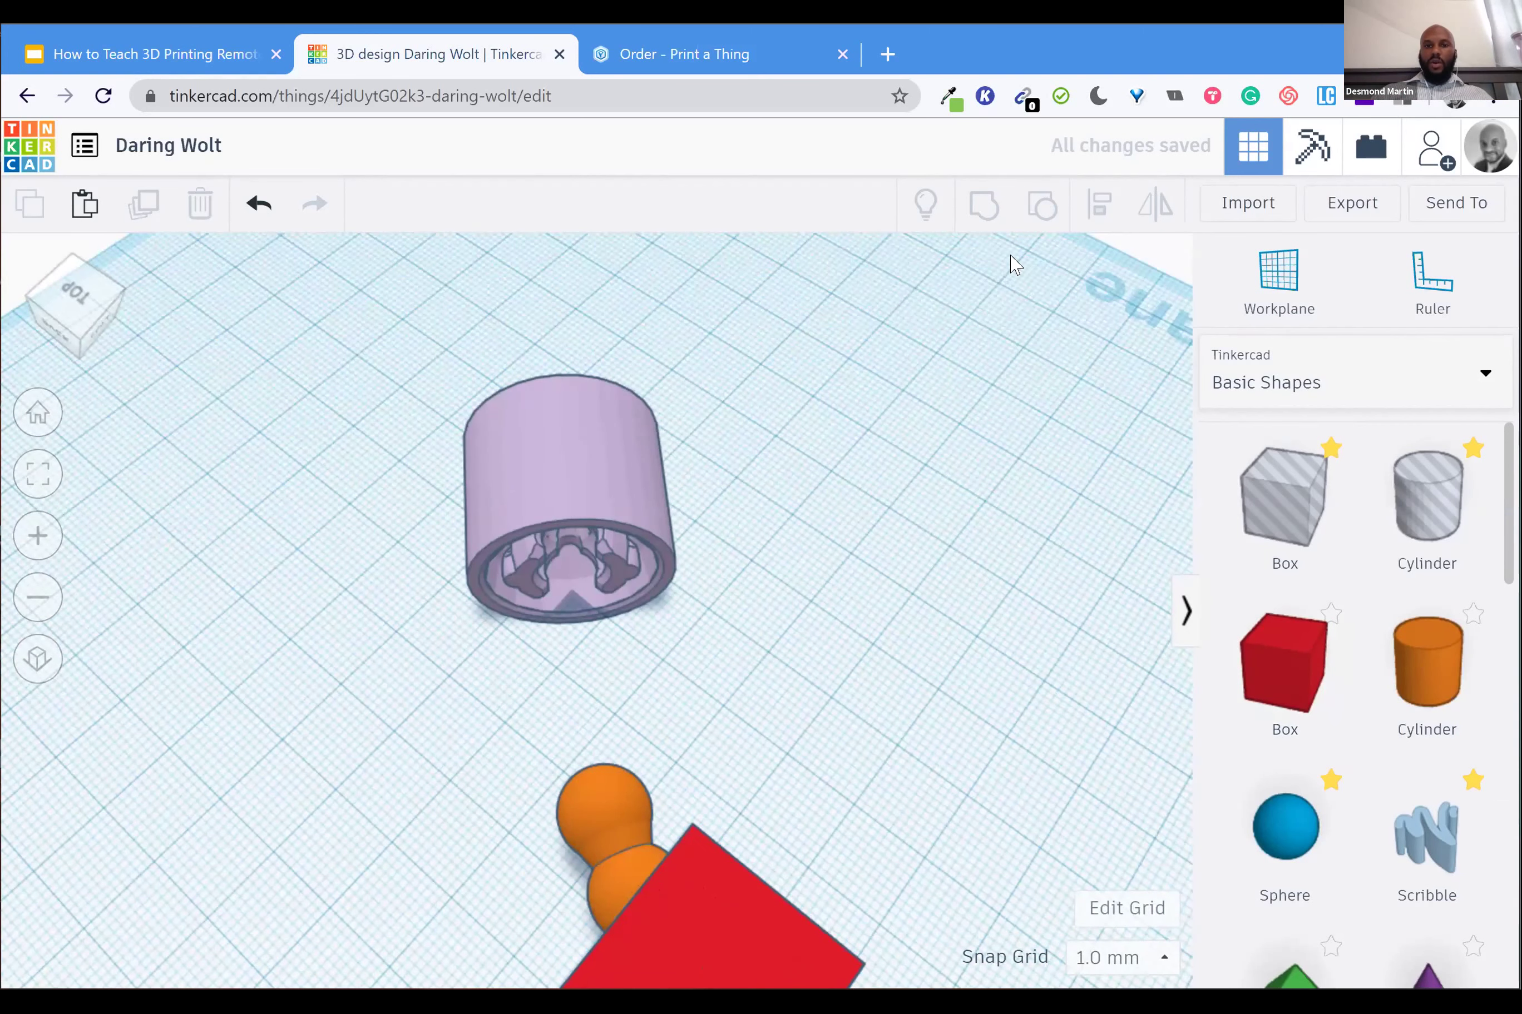
key("ctrl+a")
left_click(863, 489)
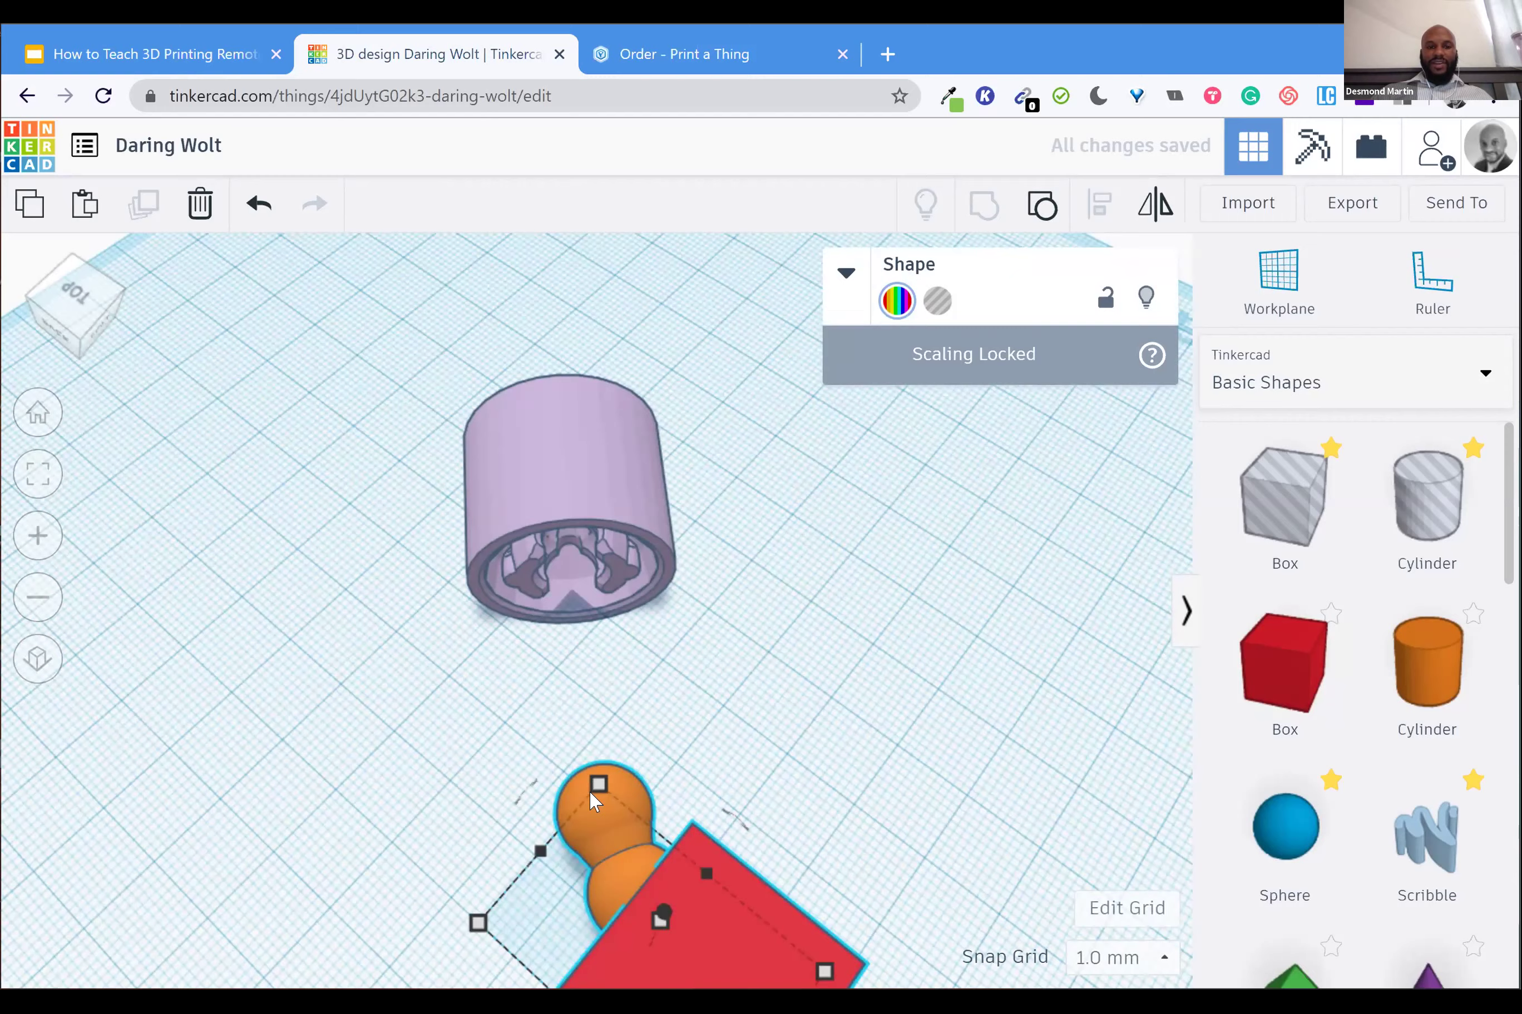
Move the grouped box and ball up to the wheel's clip opening and select it together with the wheel
scroll(576, 789, "down", 5)
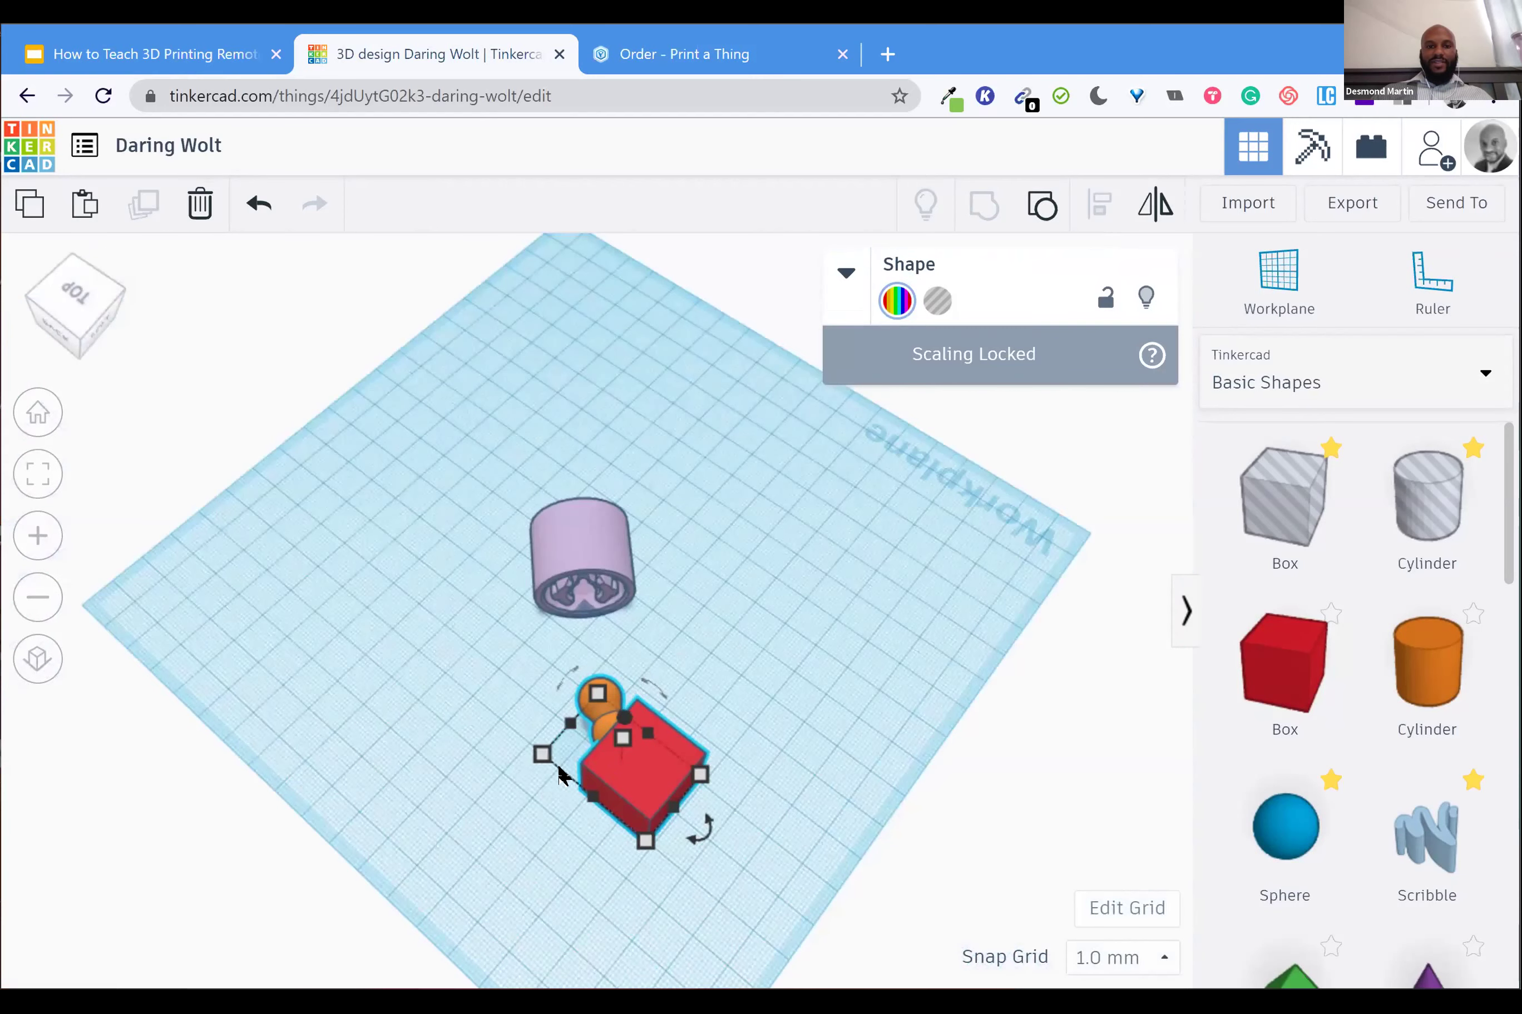
scroll(564, 780, "up", 1)
scroll(458, 759, "up", 1)
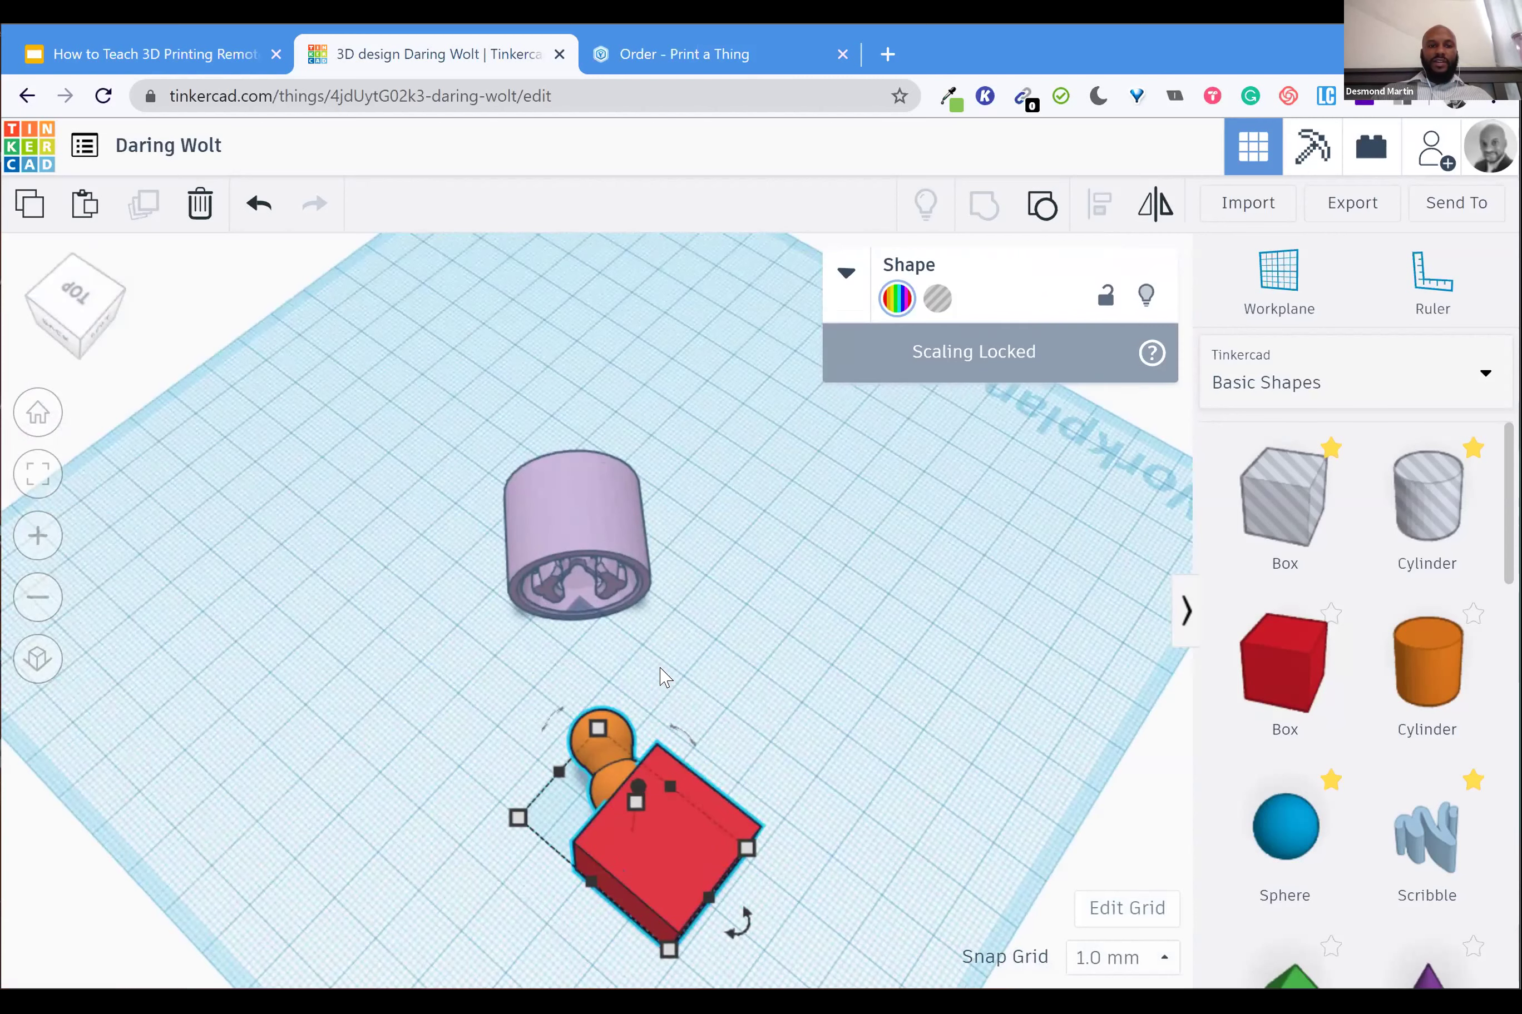
key("ctrl+z")
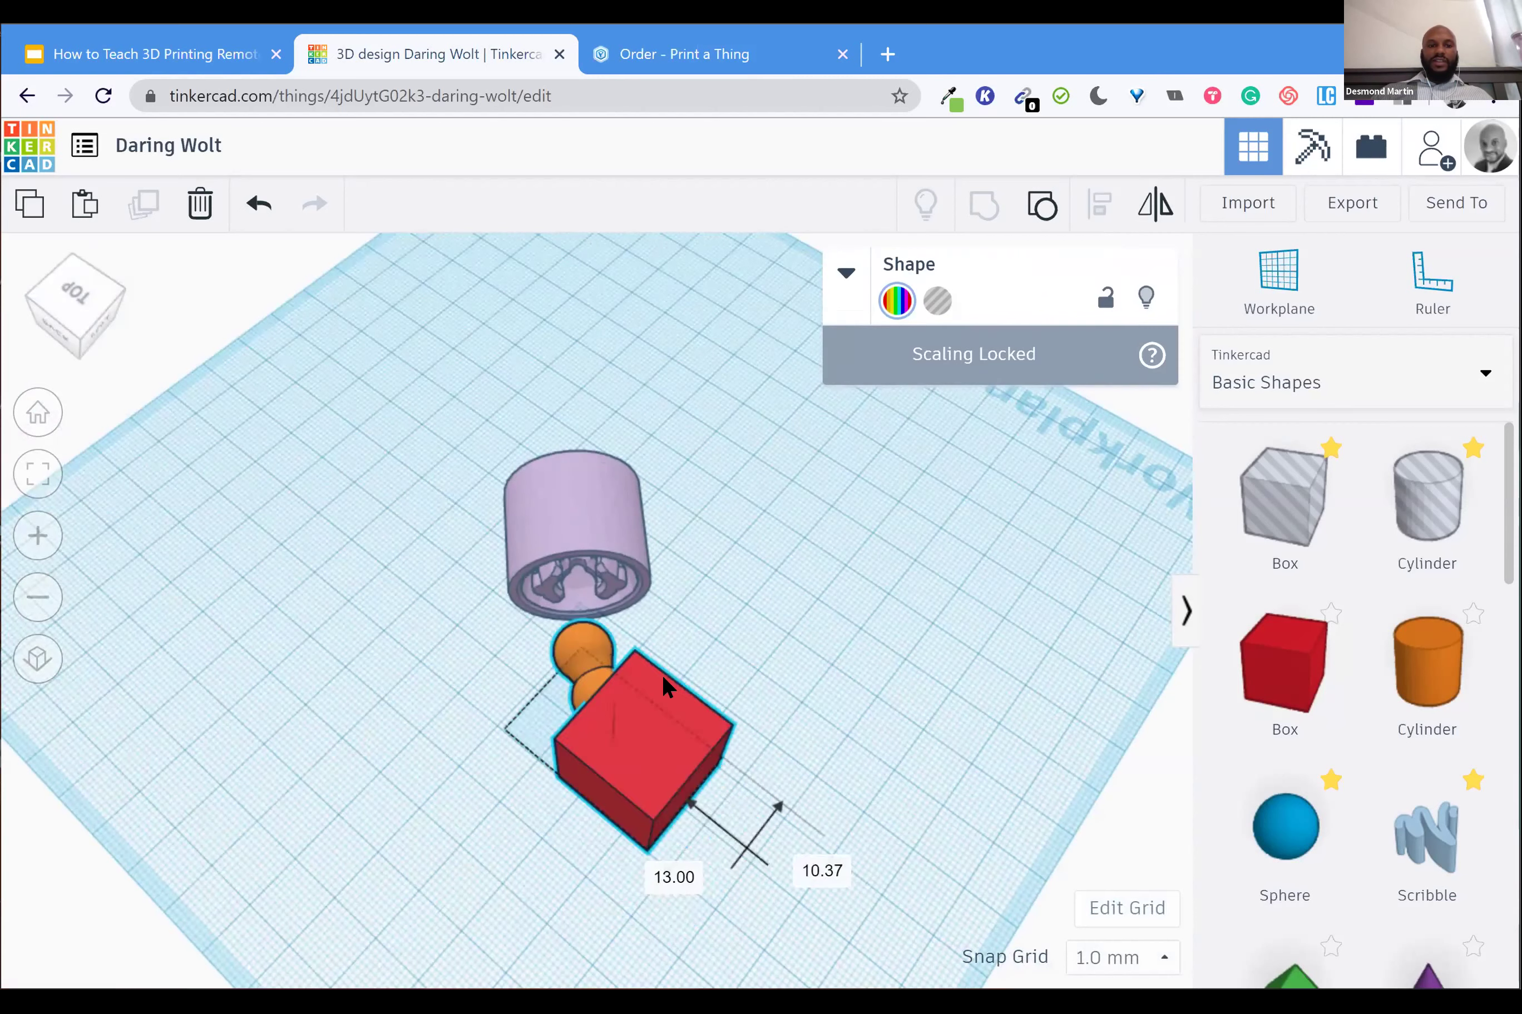
key("Escape")
left_click_drag(427, 521, 717, 710)
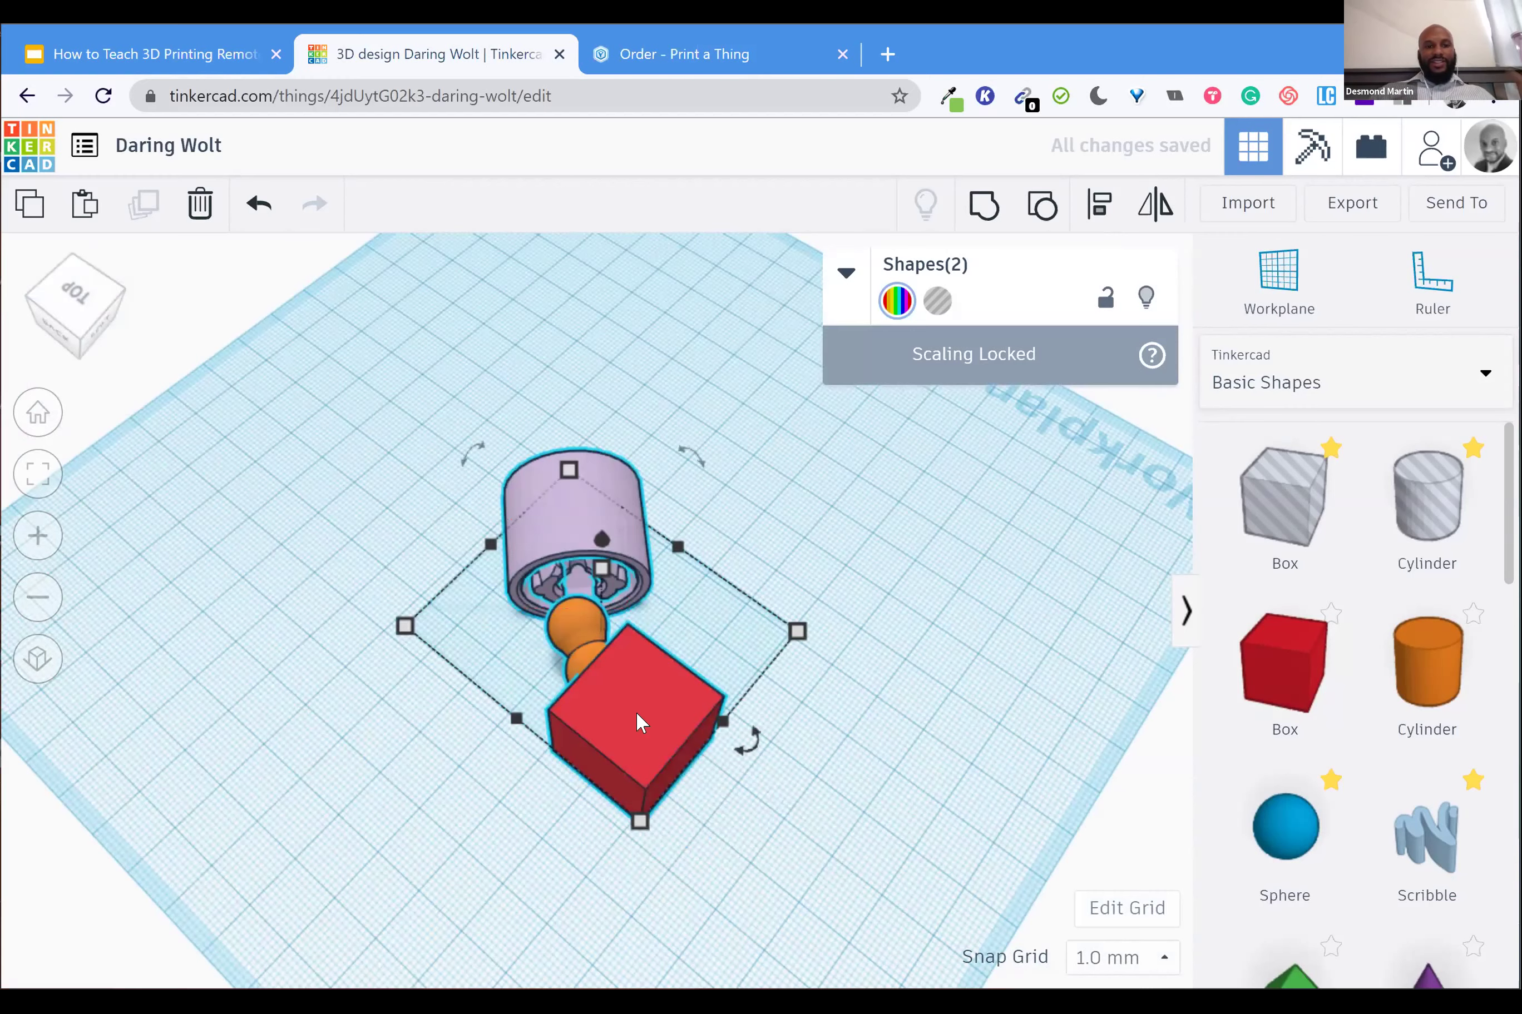
scroll(636, 713, "up", 2)
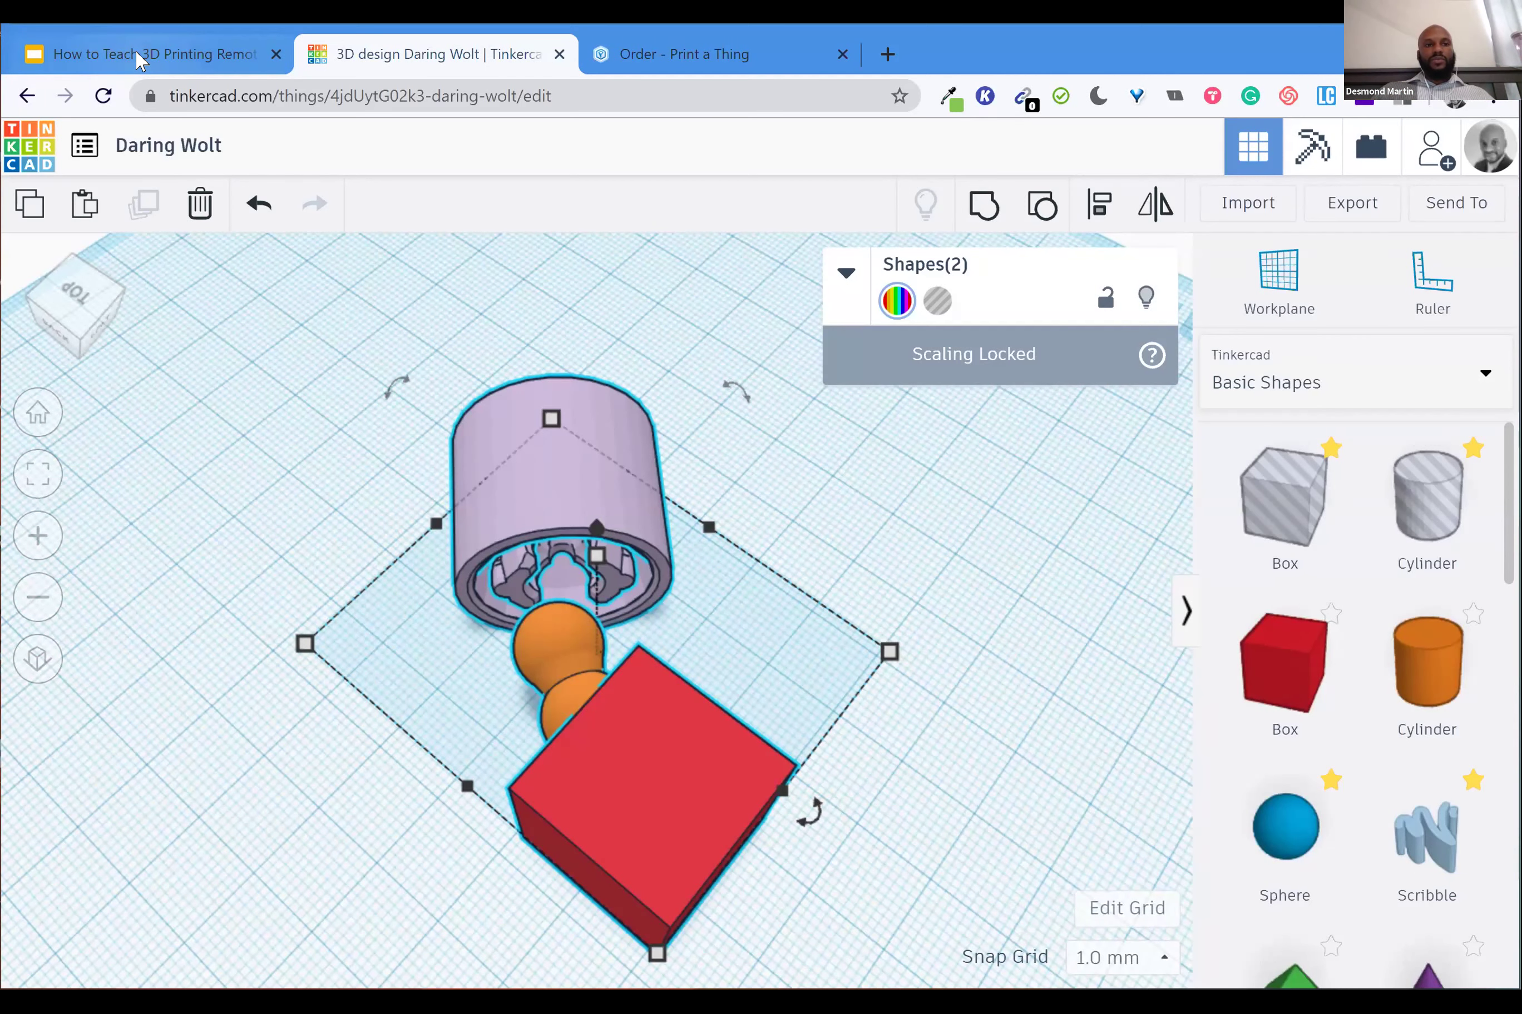
Switch to the Google Slides deck How to Teach 3D Printing Remotely and present its Build Your Skills First slide
key("ctrl+shift+Tab")
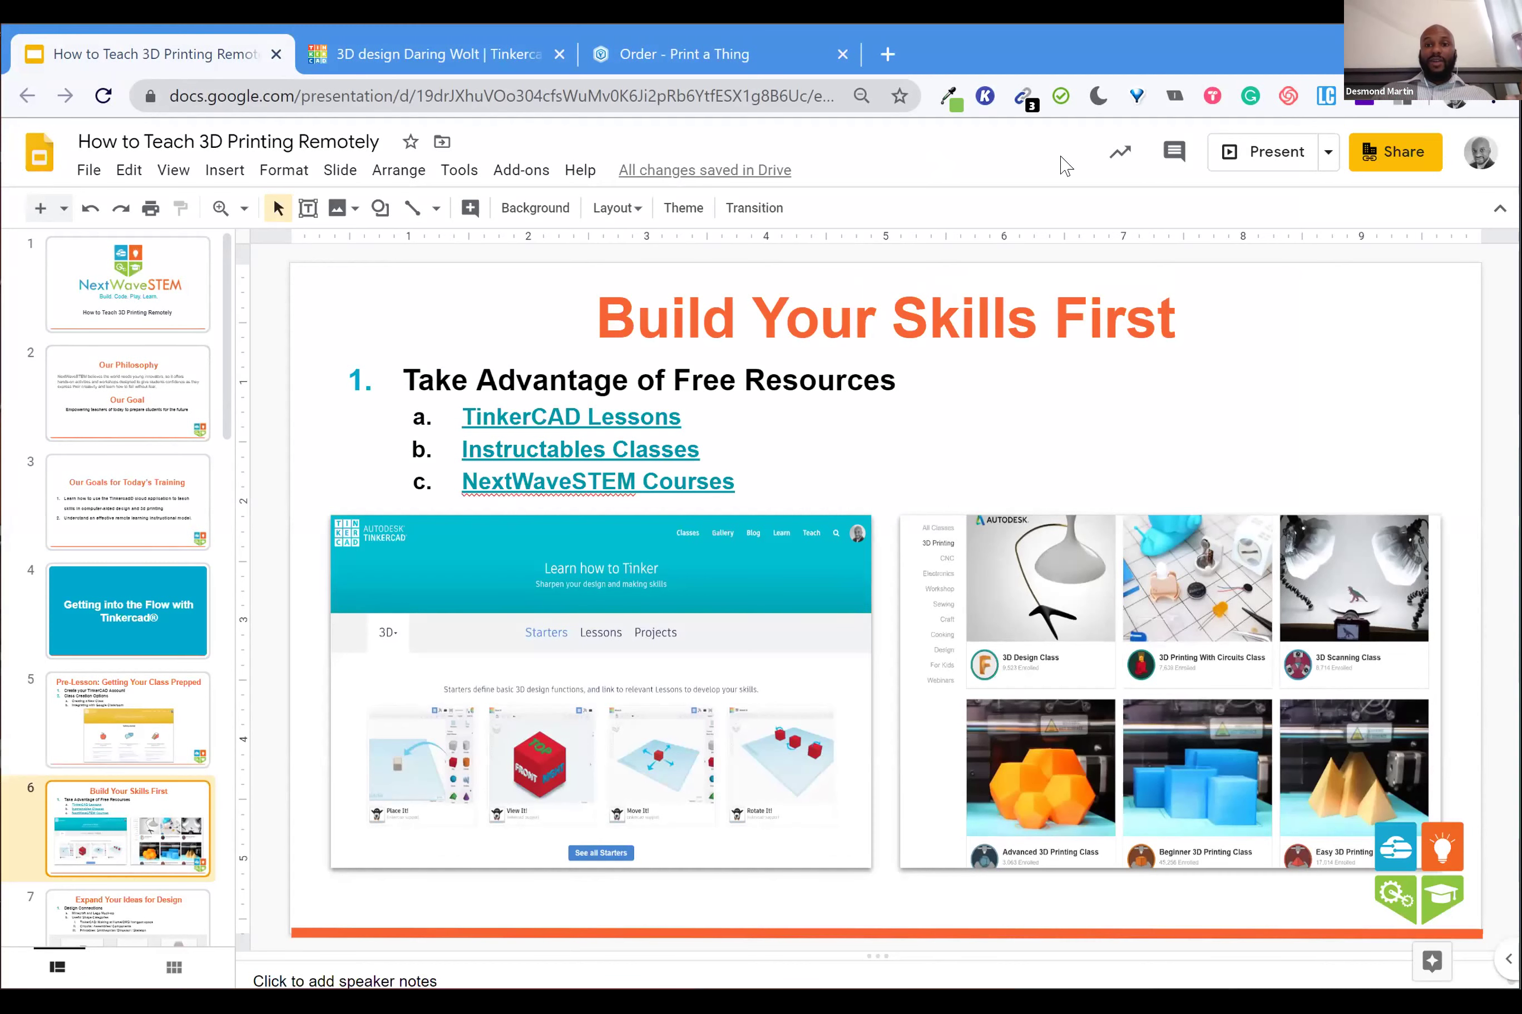
left_click(1255, 168)
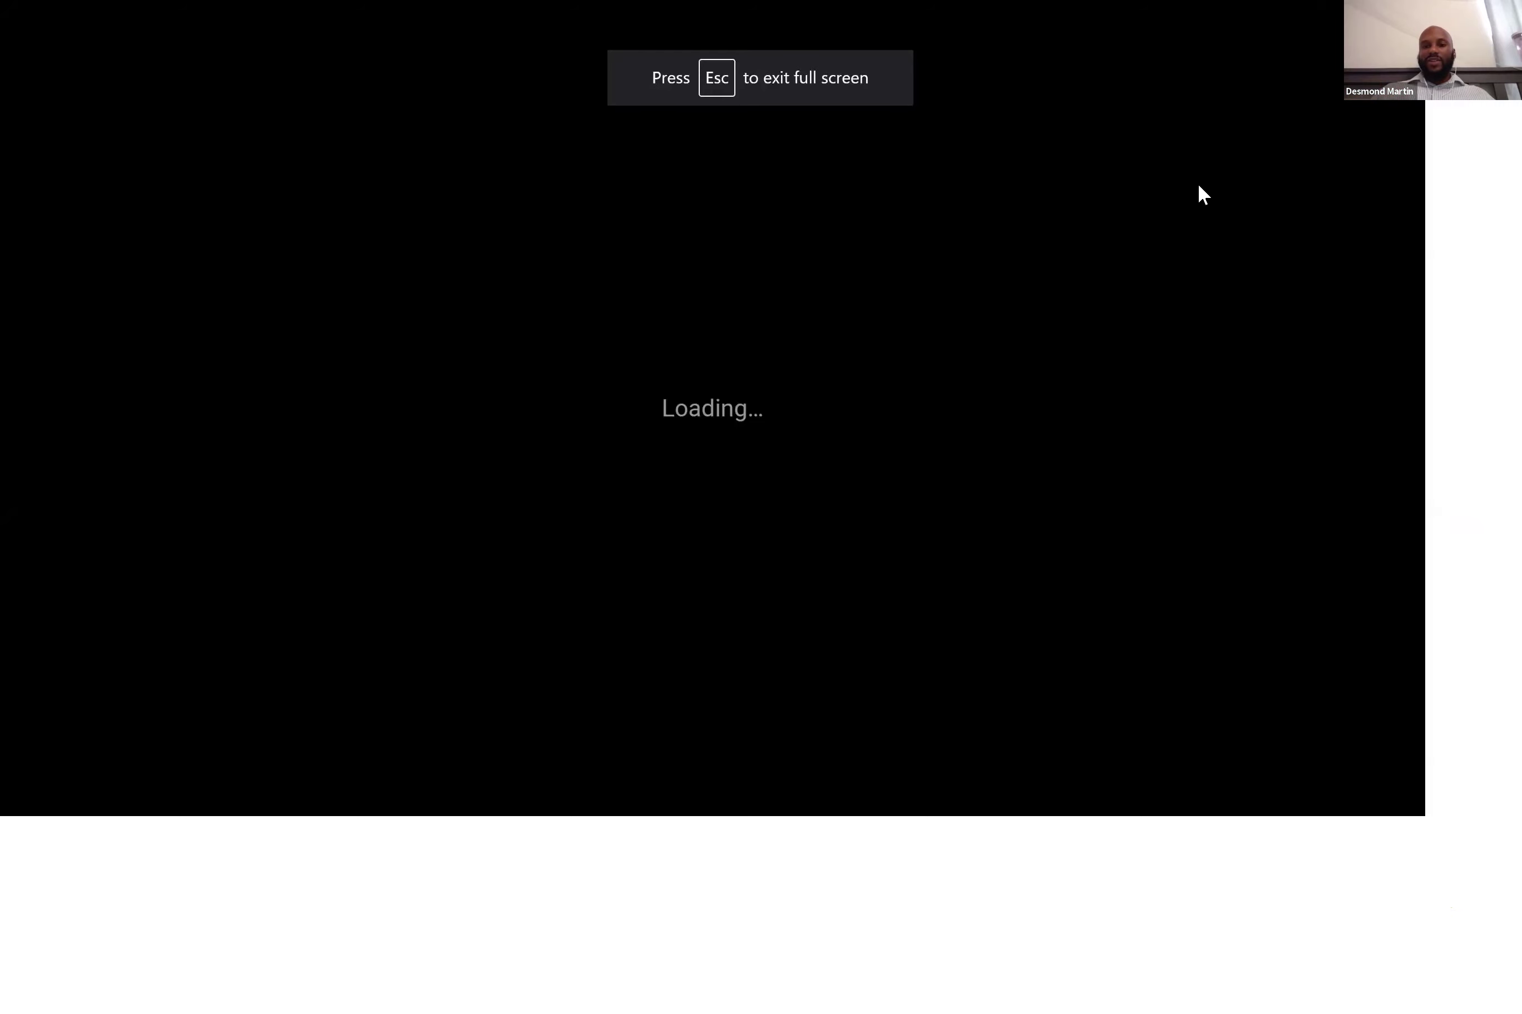
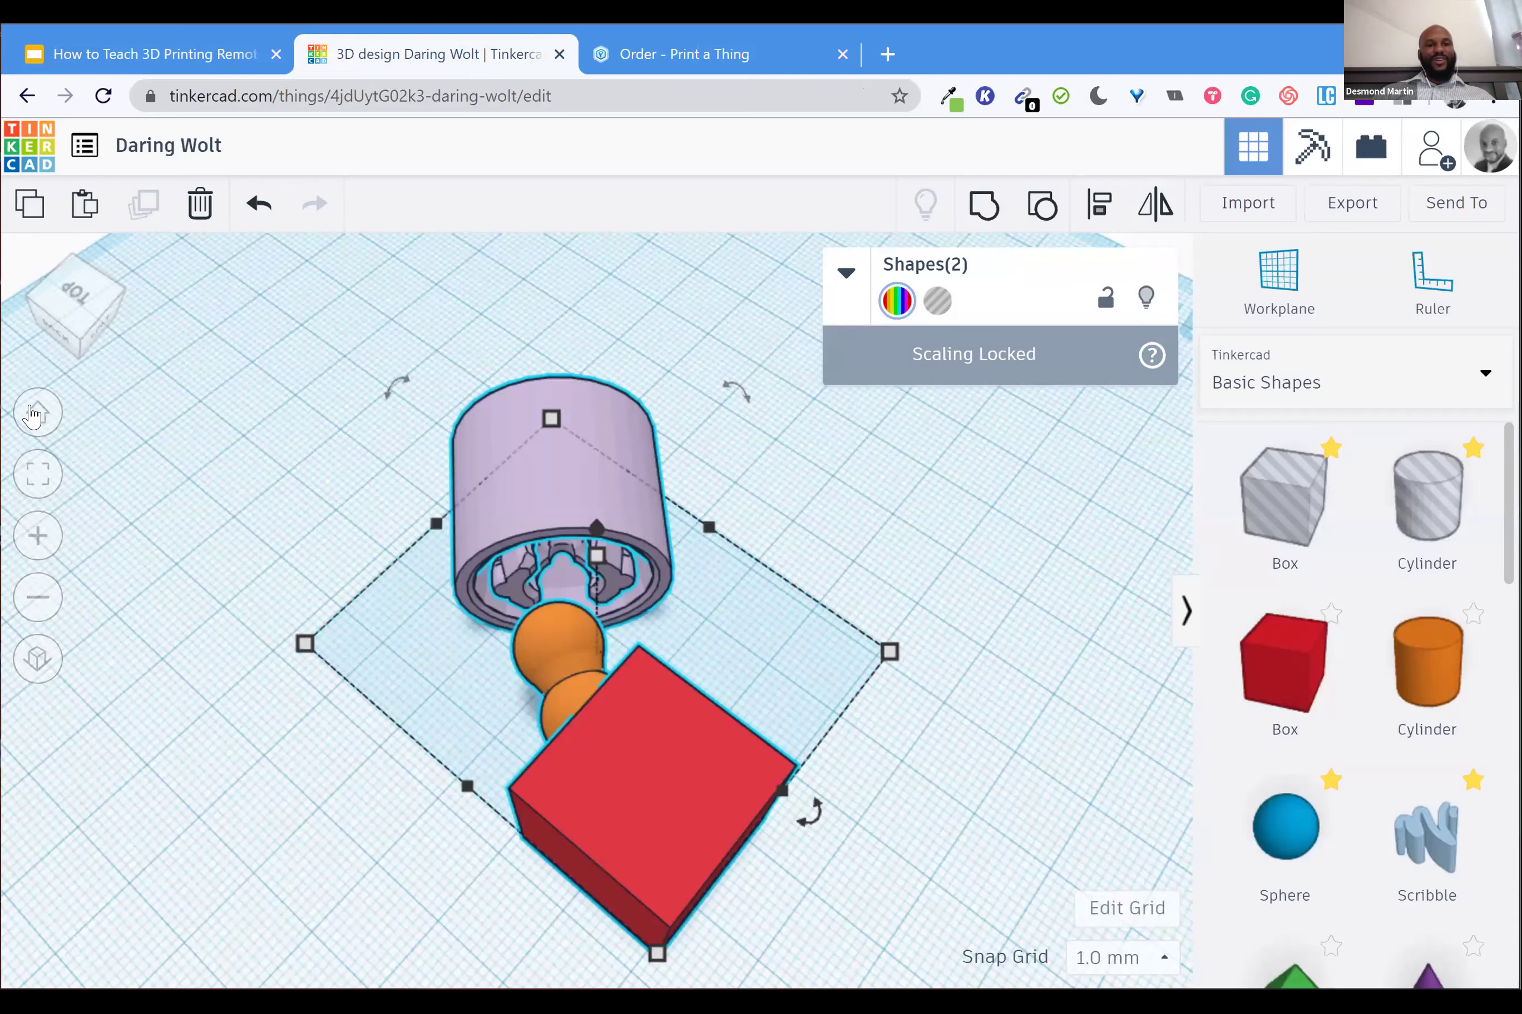
Delete the wheel and the boxed ball from the workplane and switch the shape library to OMSI hangout space
left_click(32, 414)
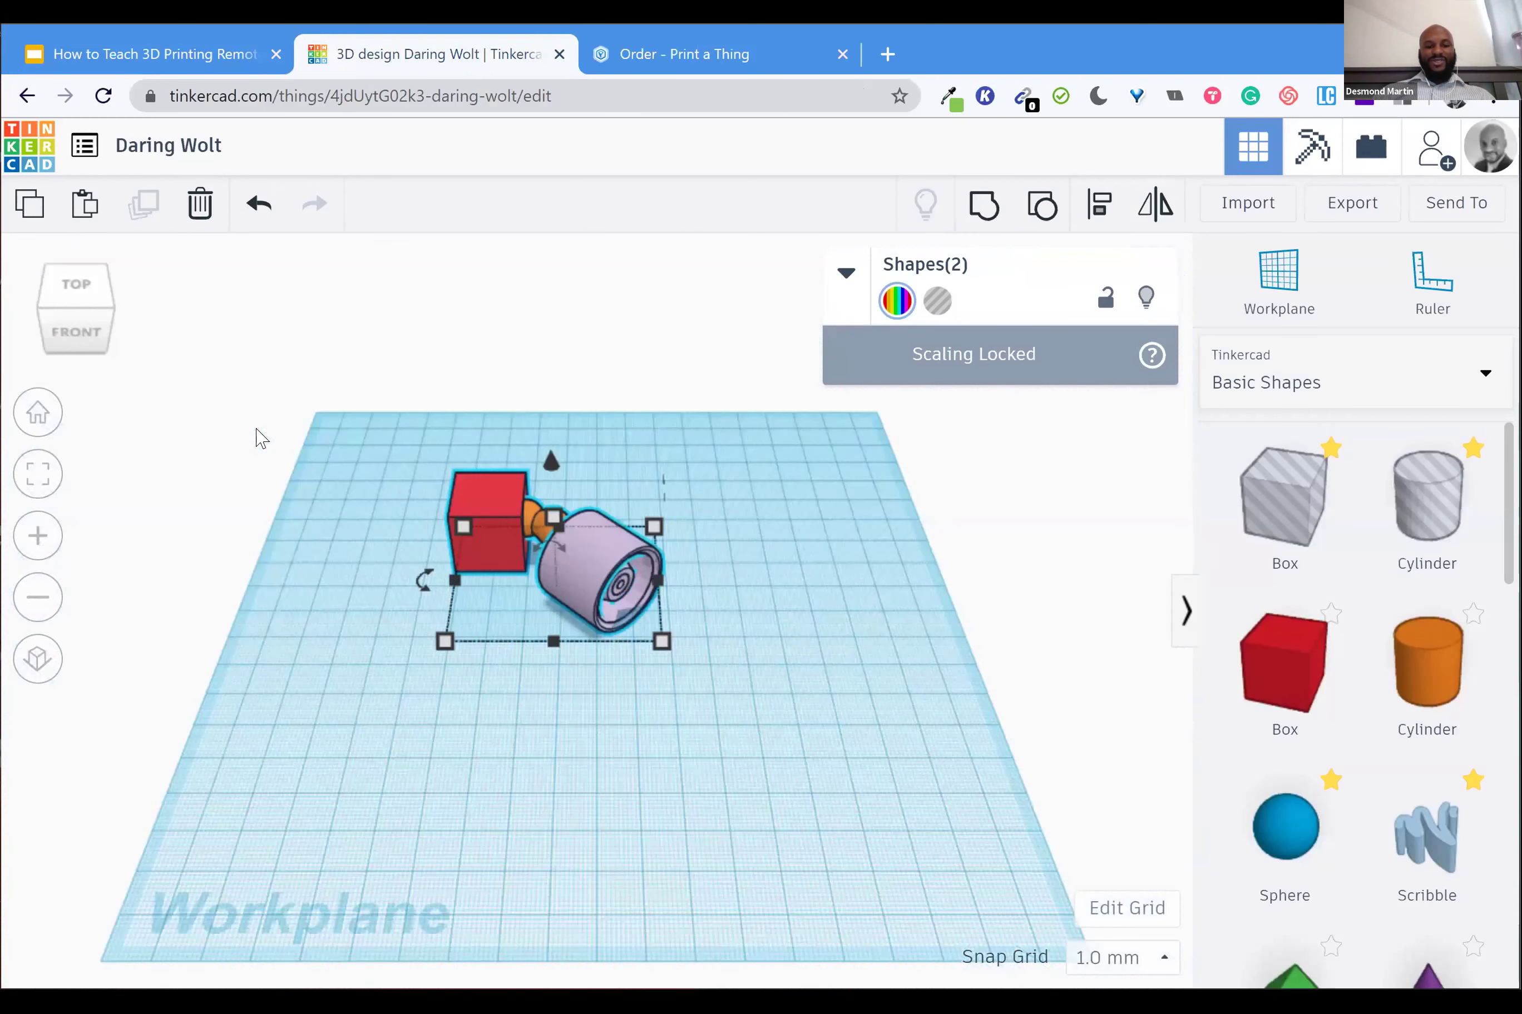
key("Delete")
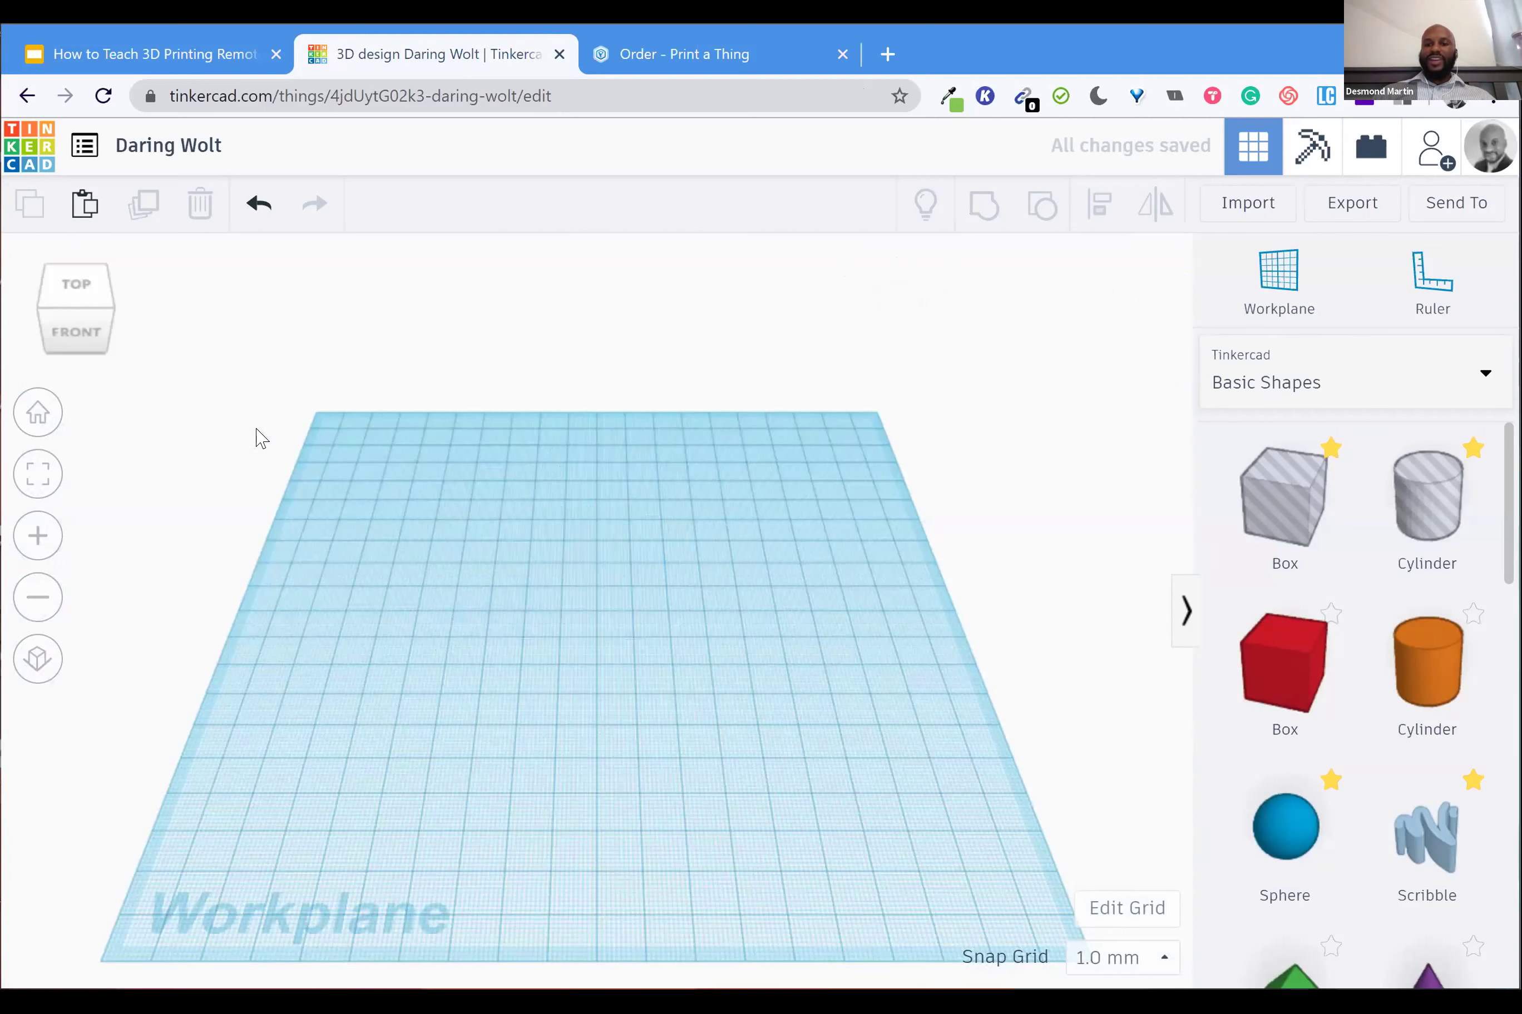
left_click(1327, 407)
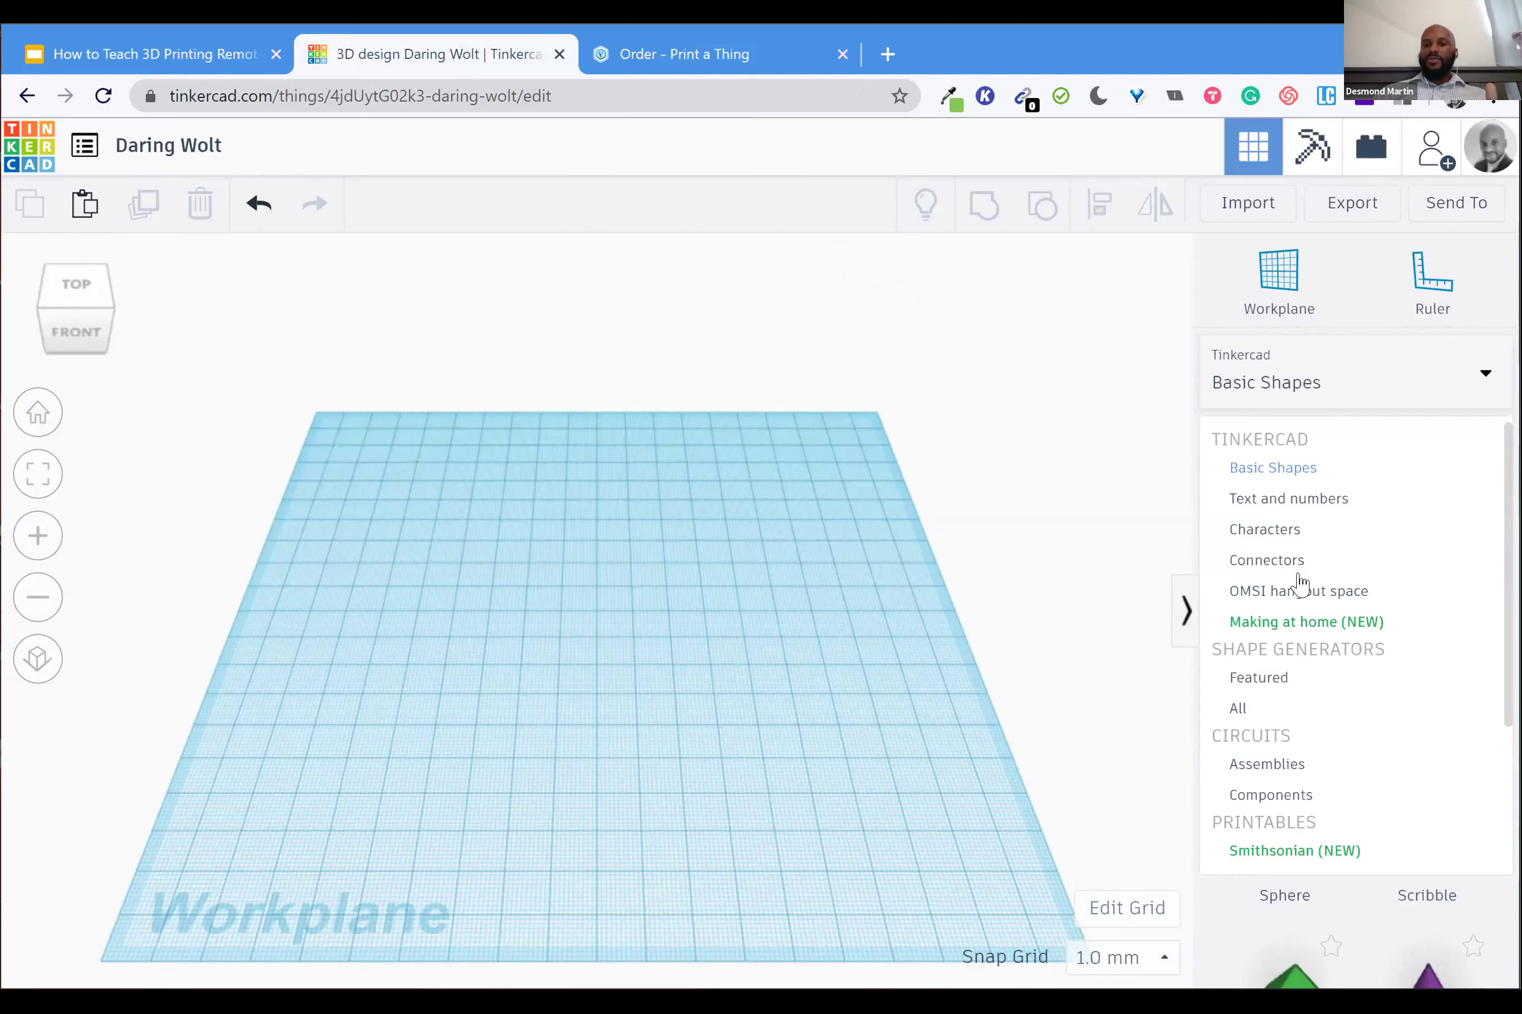
left_click(1296, 592)
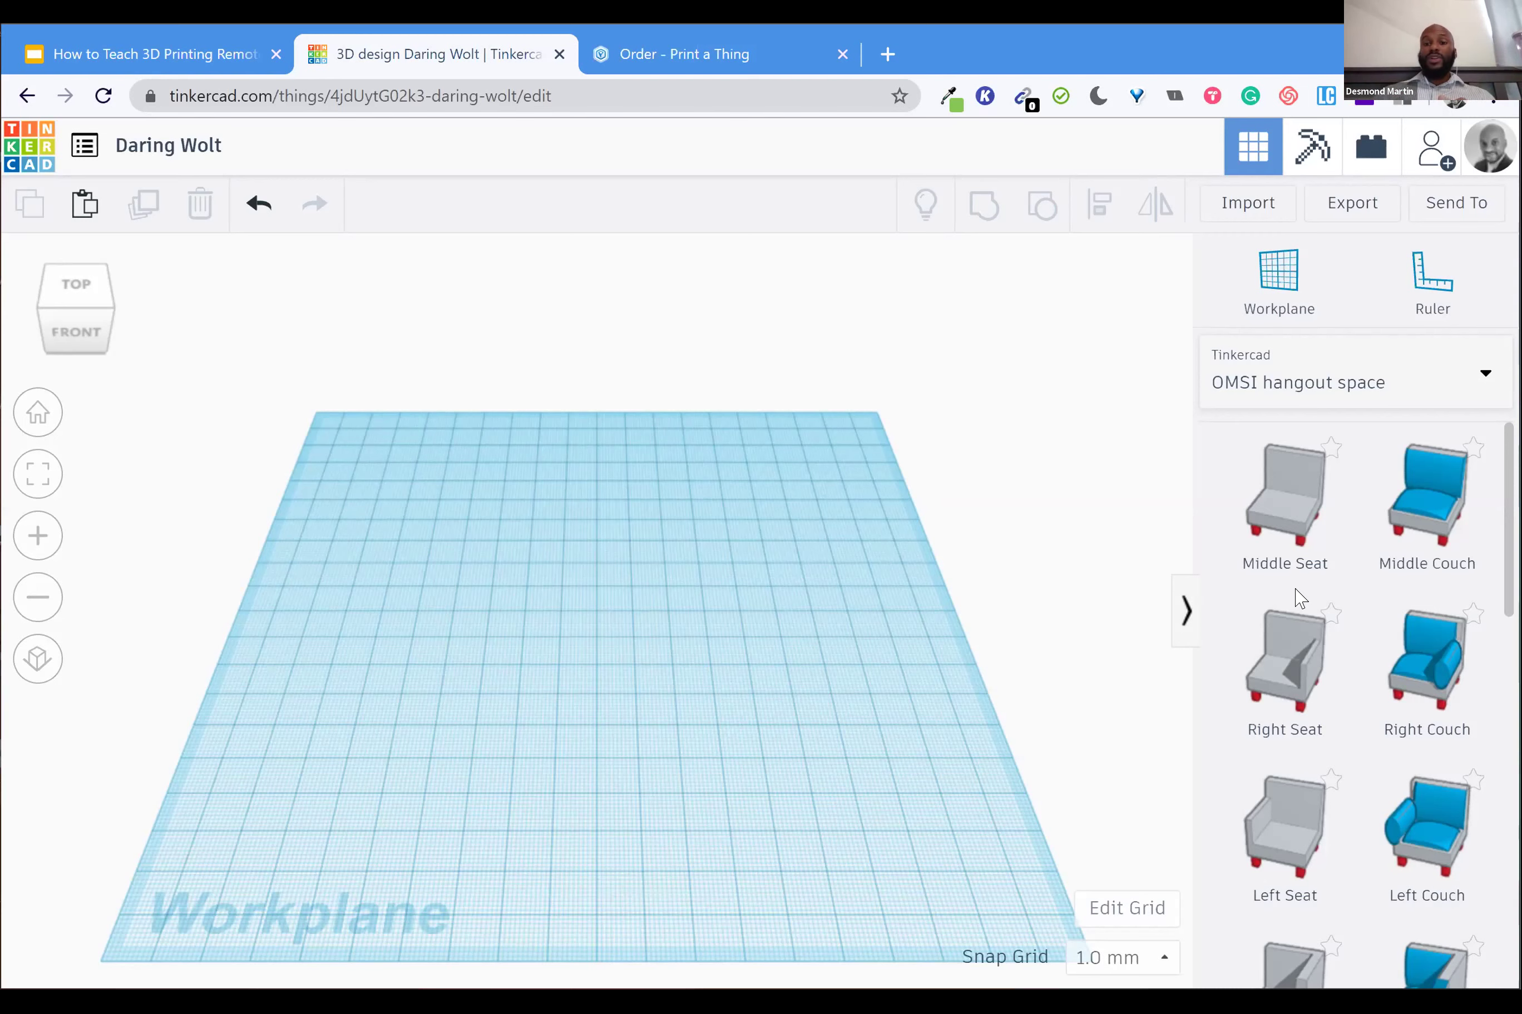
Place a Left Seat on the workplane and a Corner Seat directly beside it to form a two-part sofa
scroll(1300, 597, "down", 4)
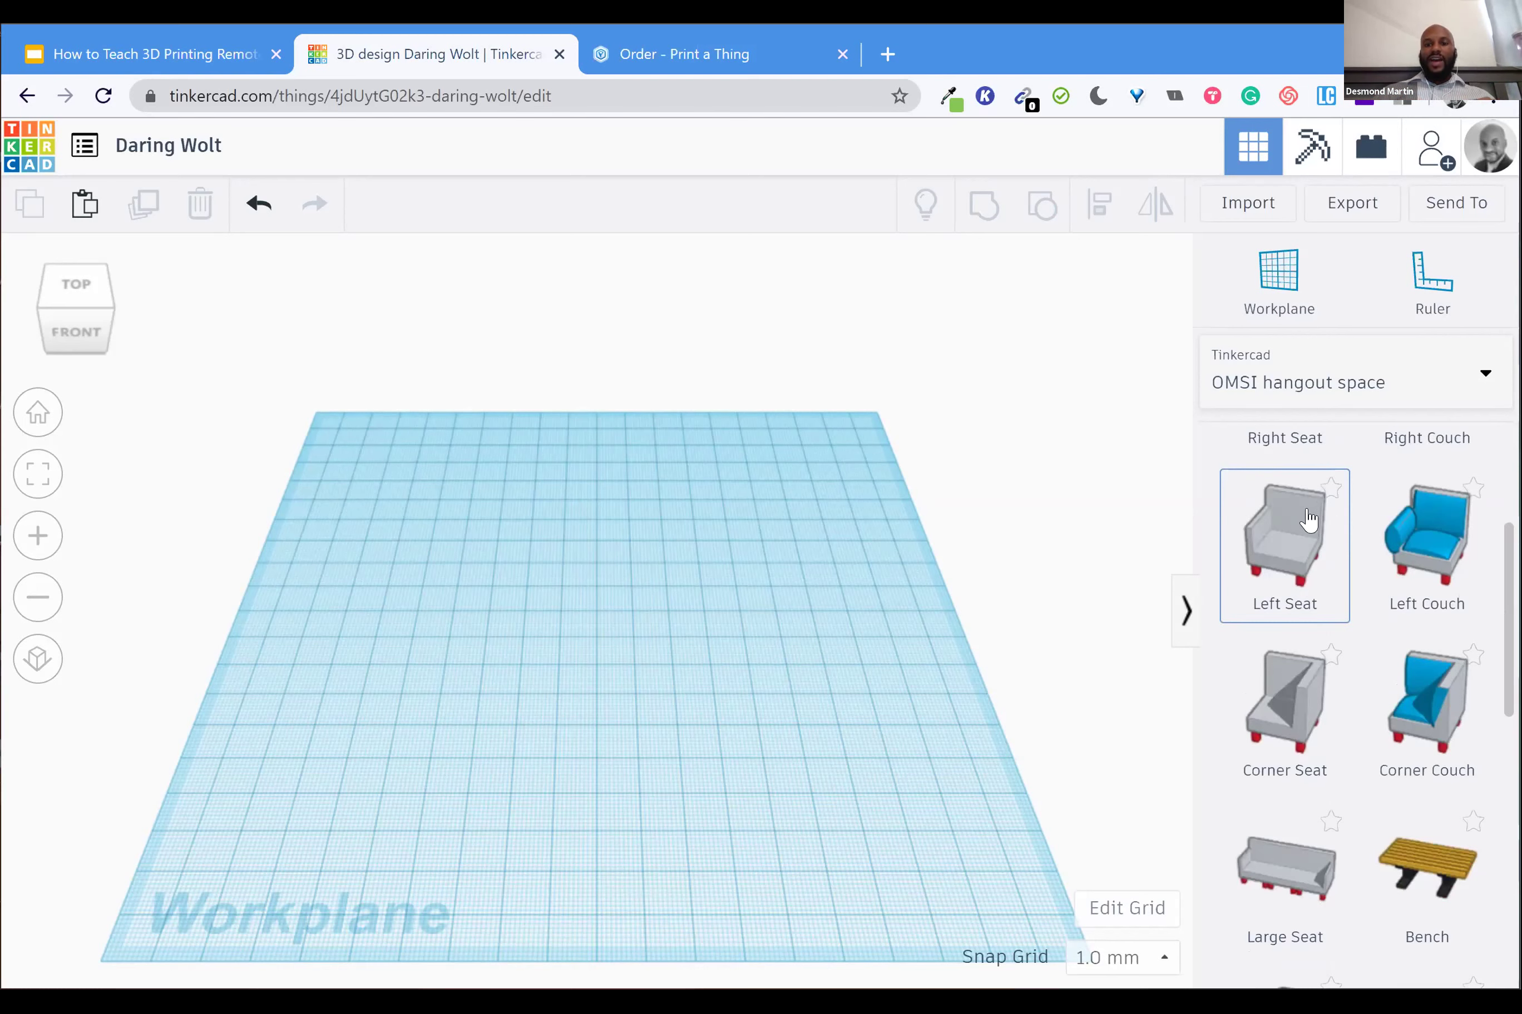
left_click(539, 606)
left_click(1318, 669)
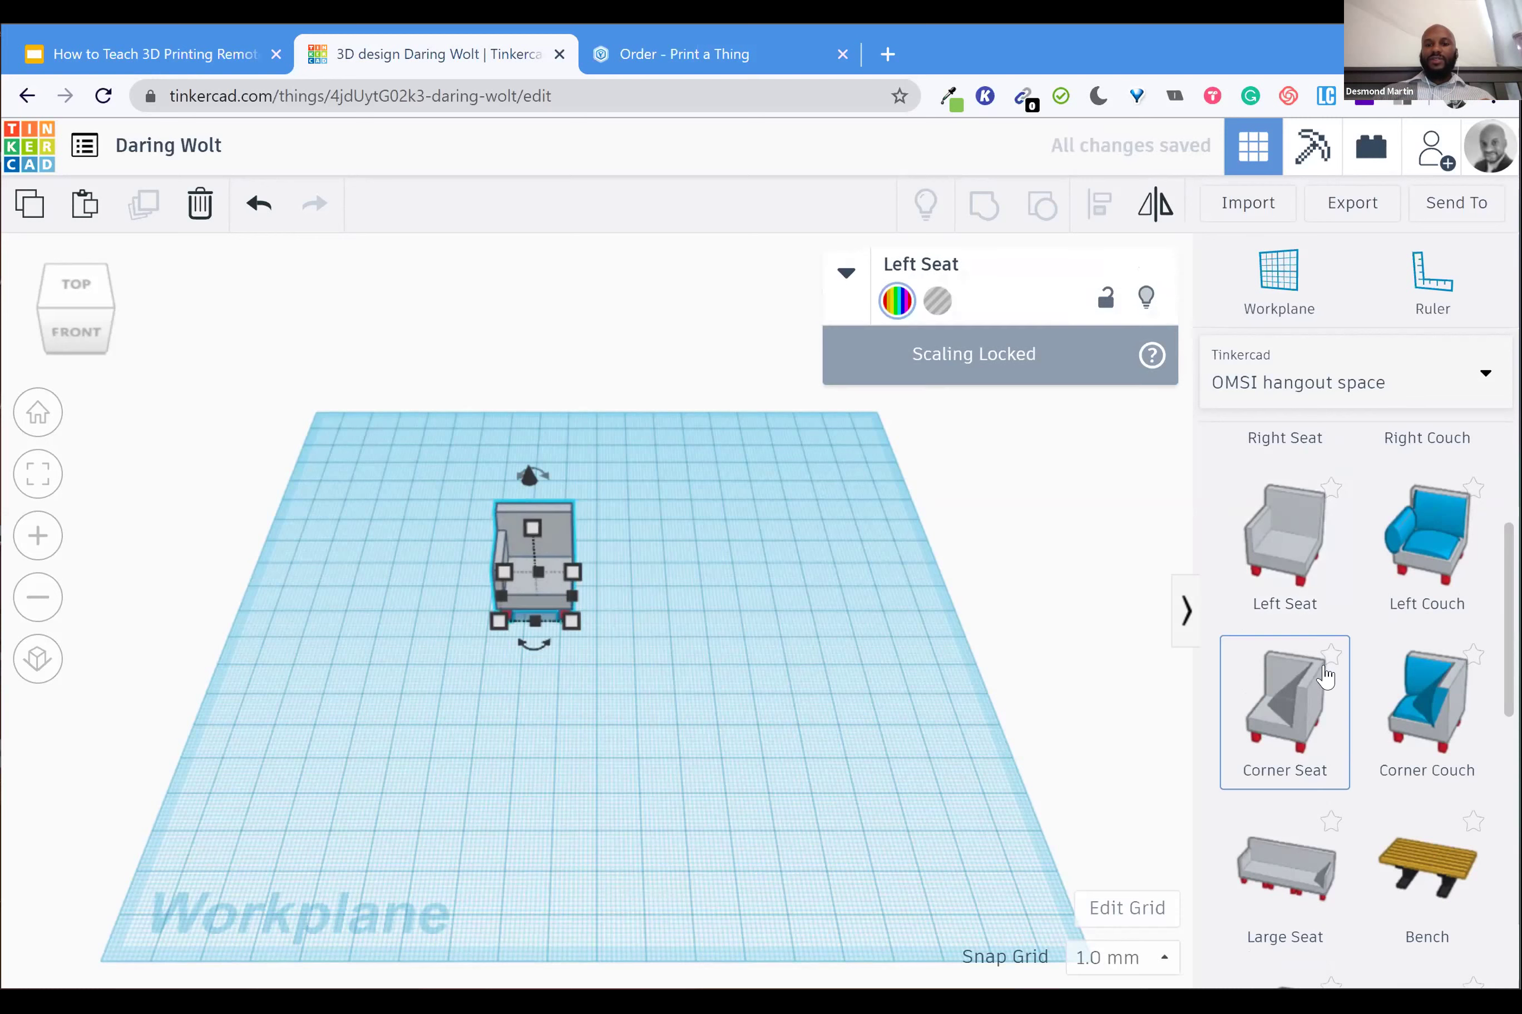
left_click(610, 601)
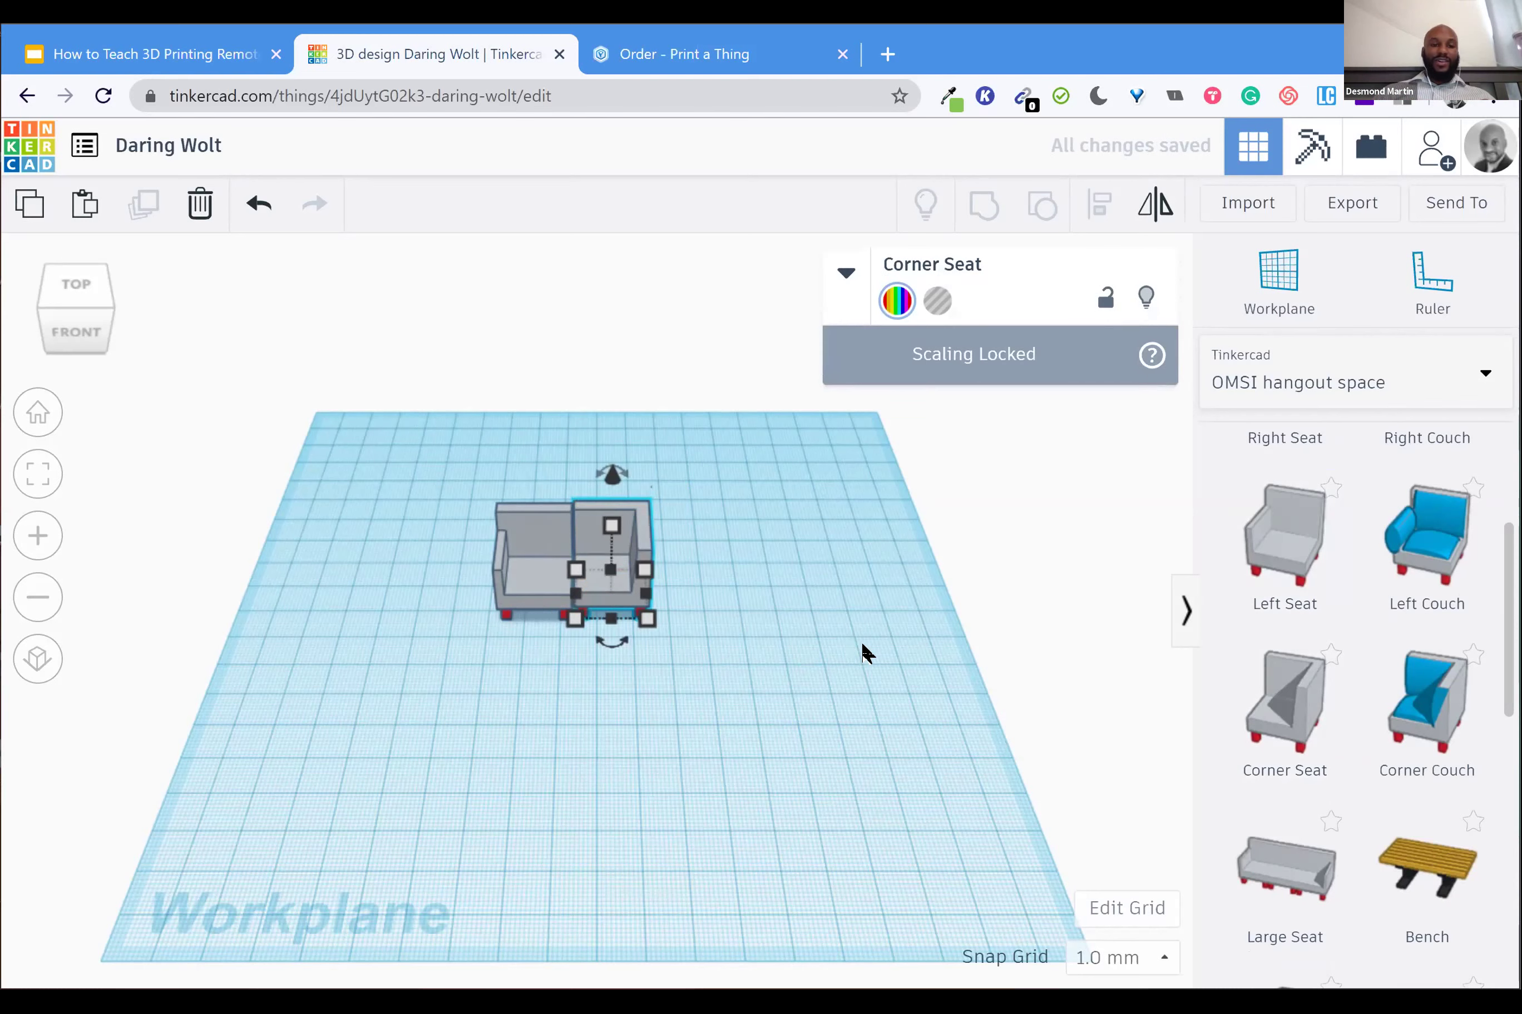
left_click(861, 641)
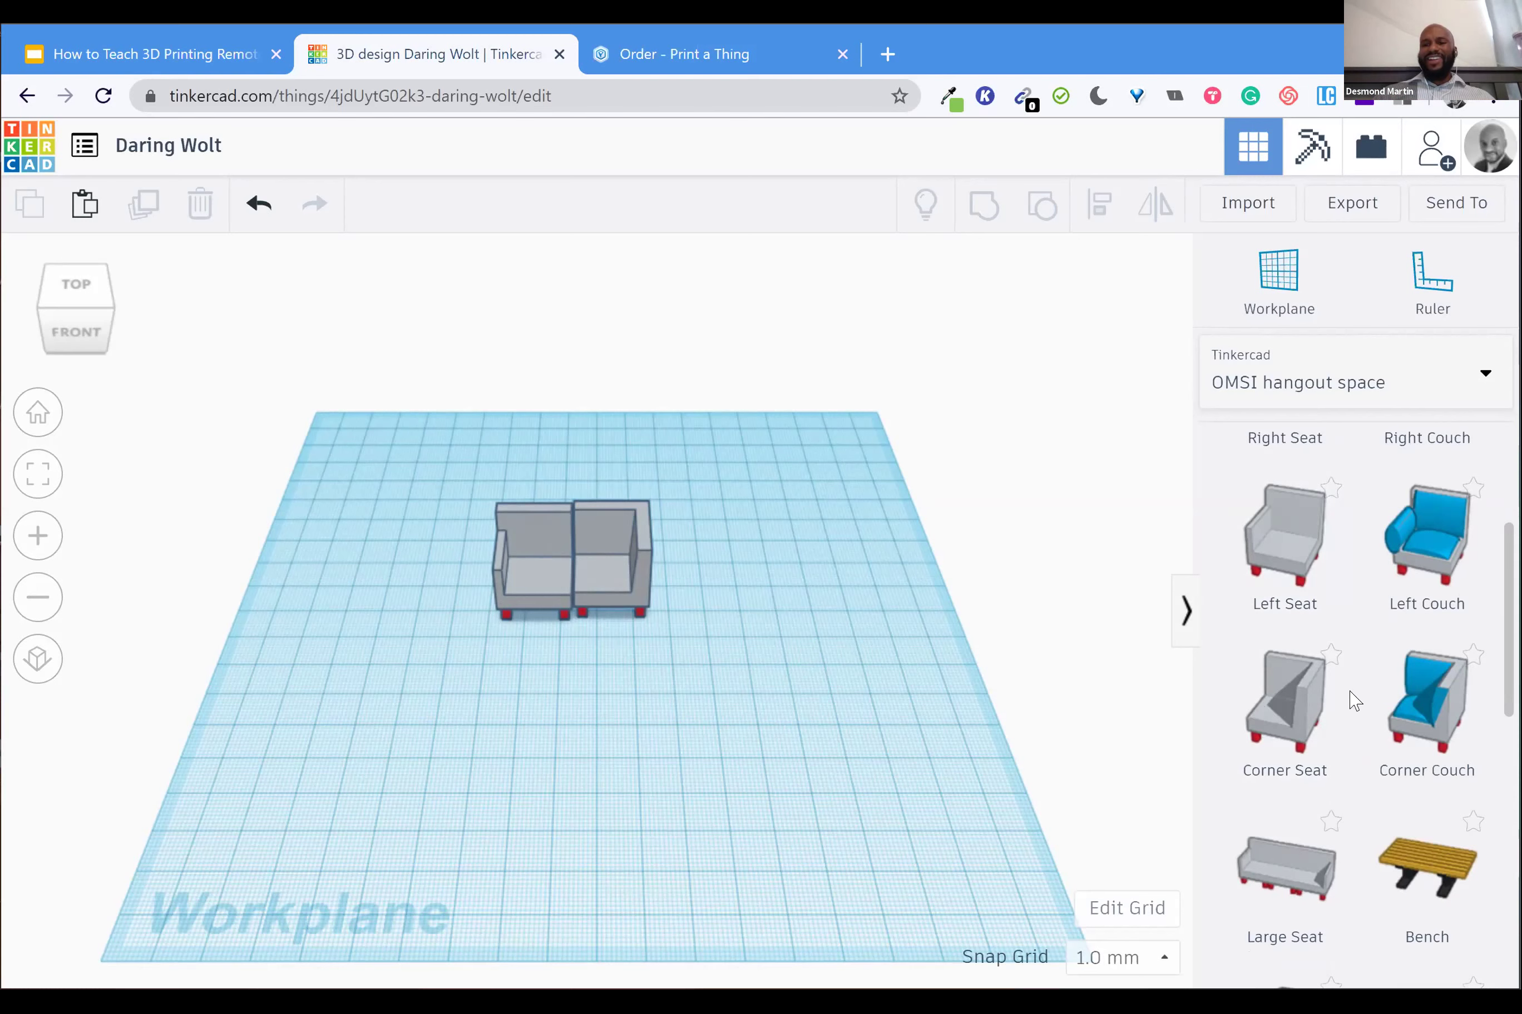
Place a Small Table from the OMSI hangout space shapes in front of the two seats
scroll(1349, 697, "down", 5)
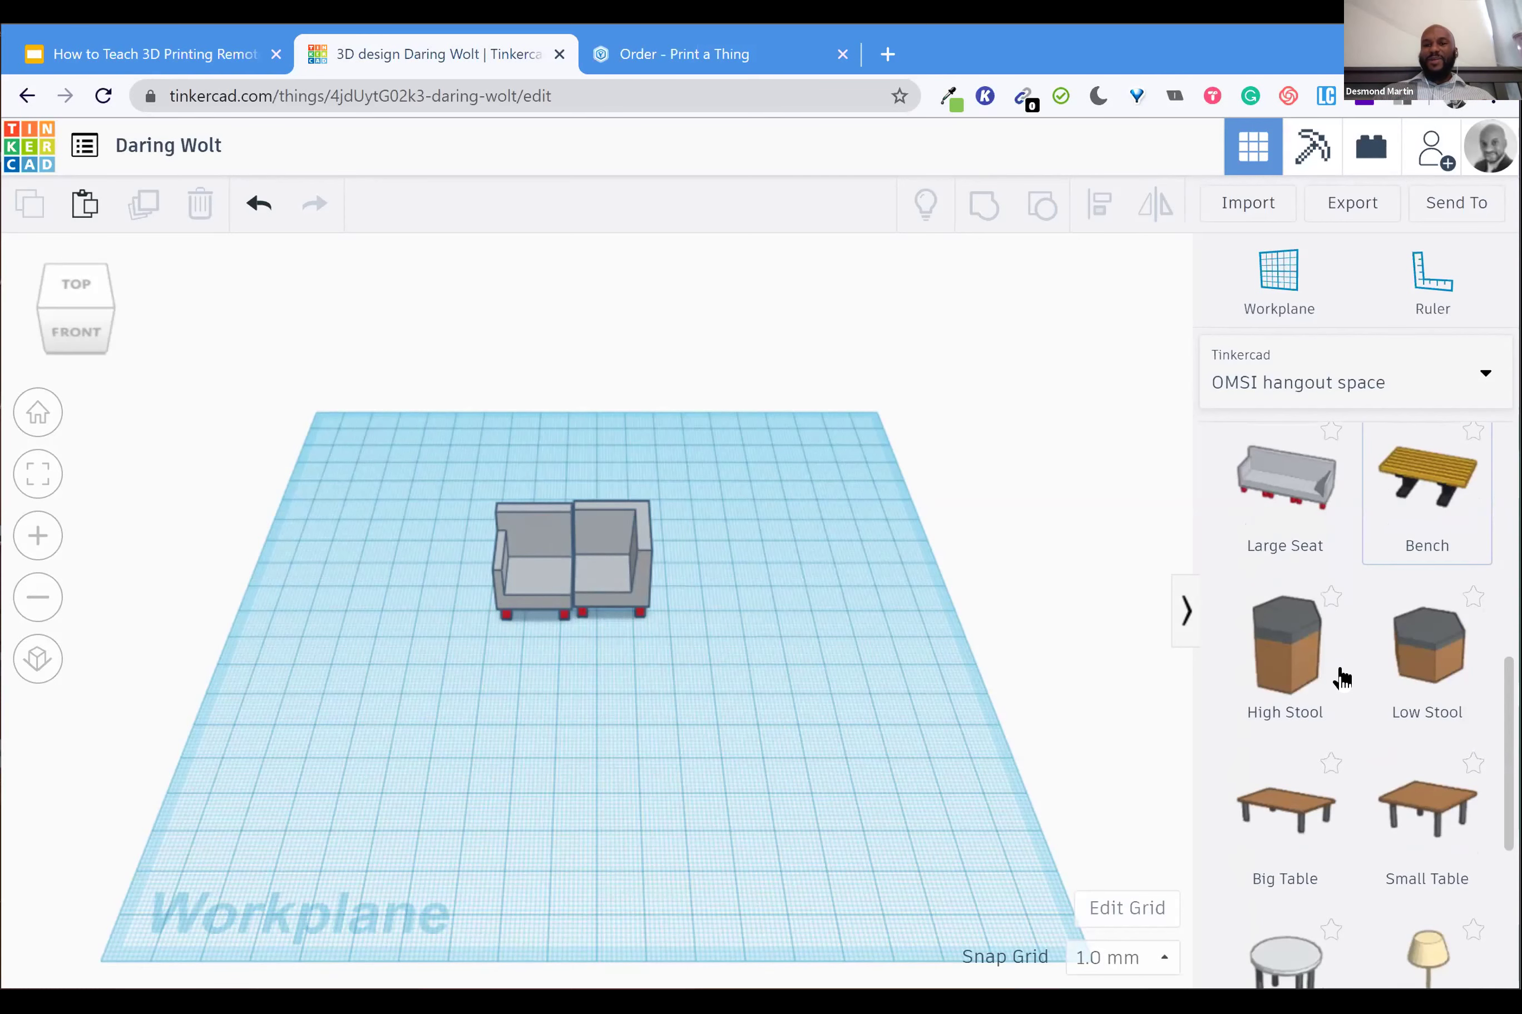
scroll(1341, 677, "down", 6)
scroll(1298, 621, "up", 2)
left_click_drag(1297, 622, 576, 738)
key("Delete")
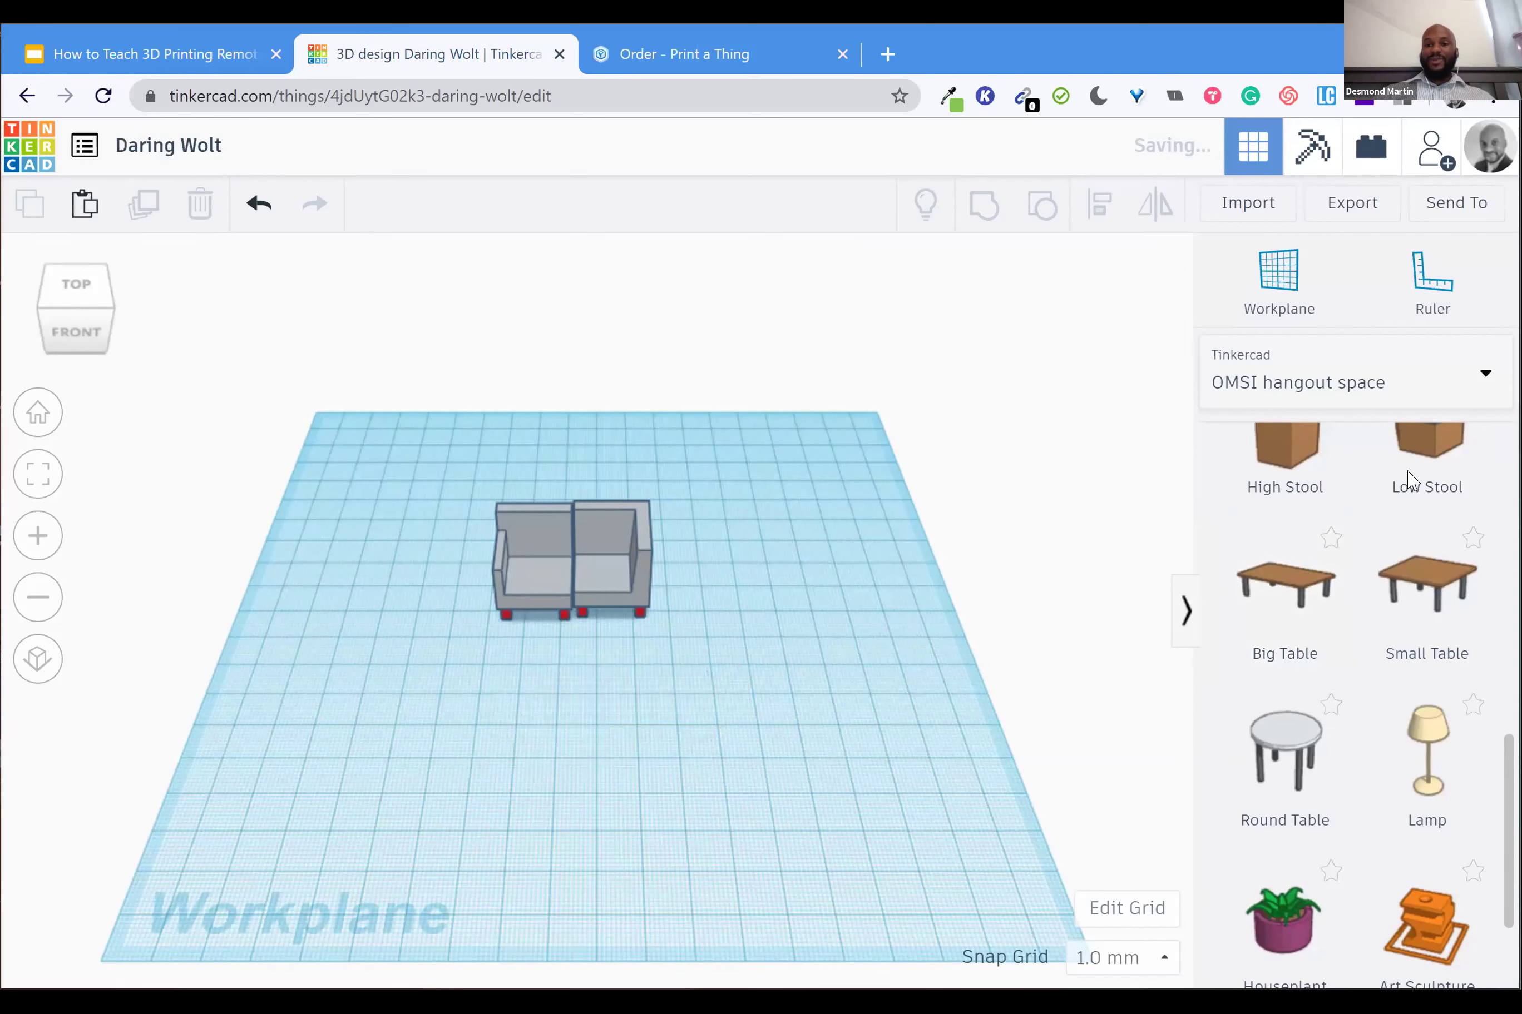
left_click_drag(627, 726, 583, 722)
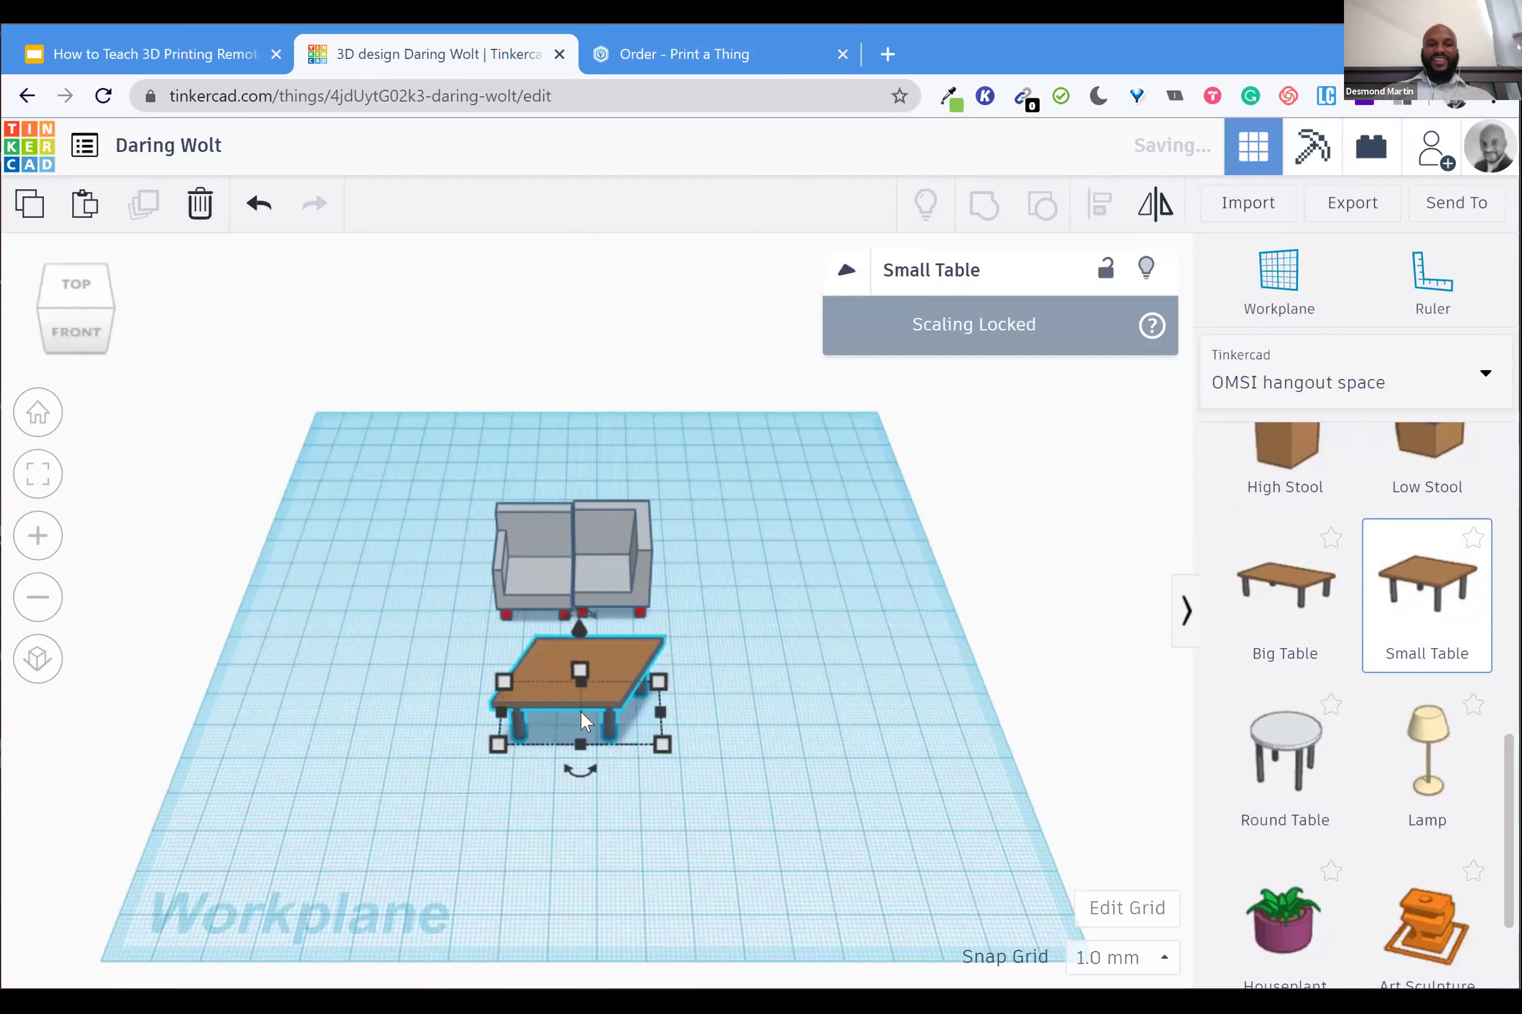
Examine the seats and the small table from above and from several sides
left_click(83, 342)
left_click(83, 348)
left_click(83, 350)
left_click(82, 351)
left_click(82, 351)
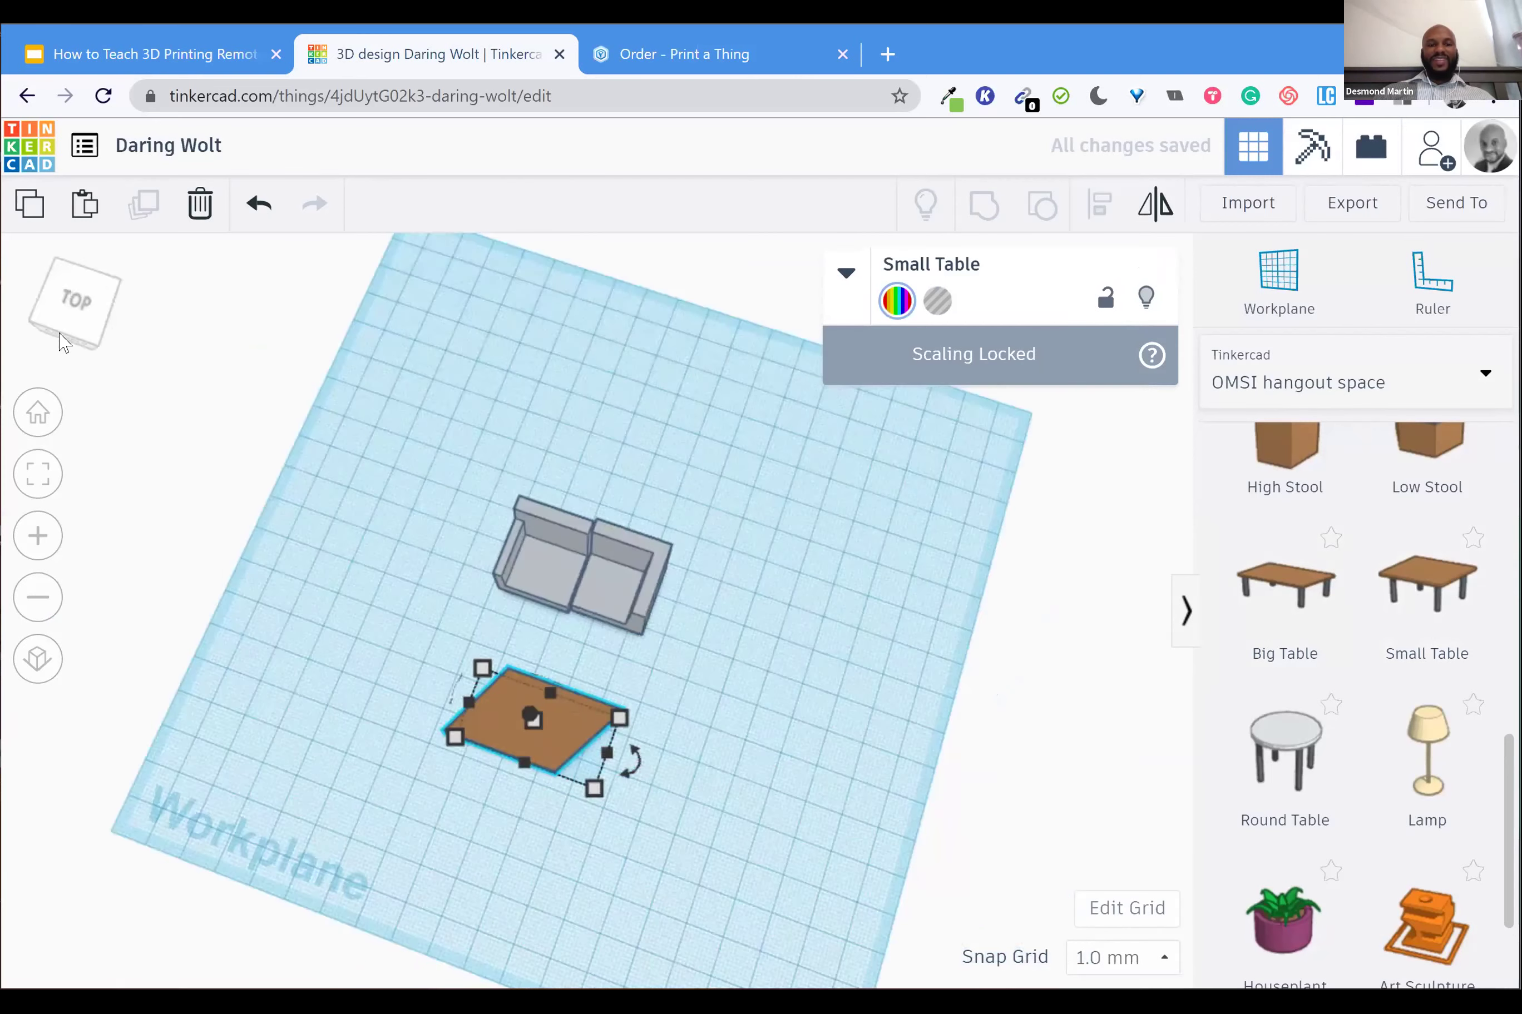
left_click(82, 352)
left_click(96, 345)
left_click(89, 342)
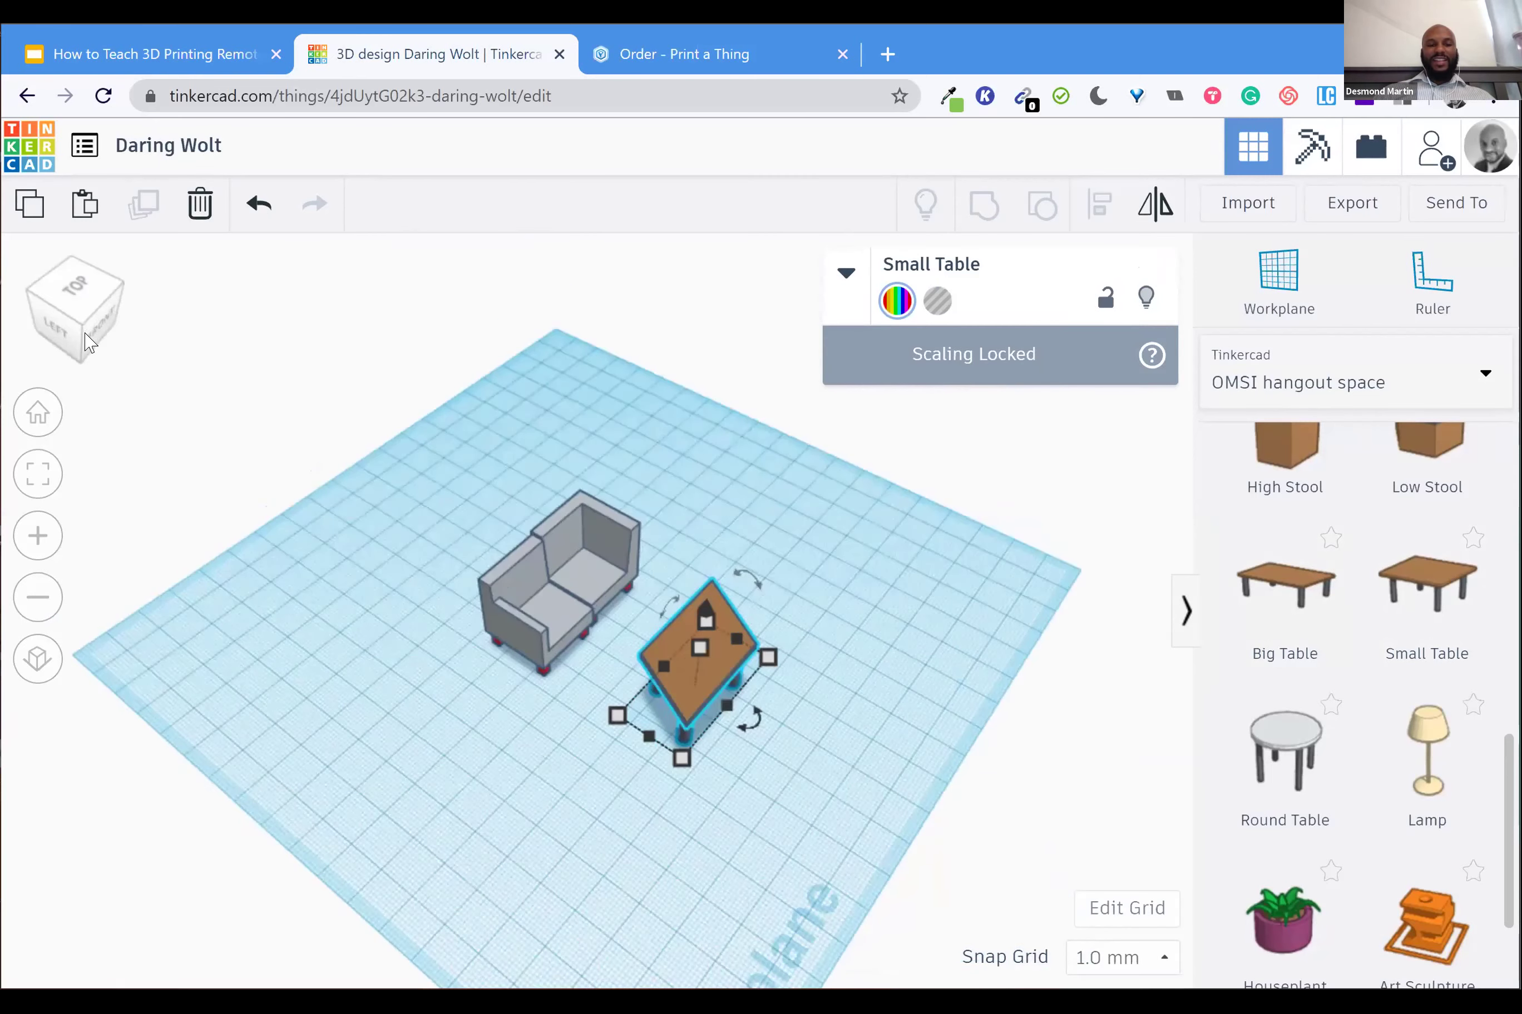
left_click(83, 342)
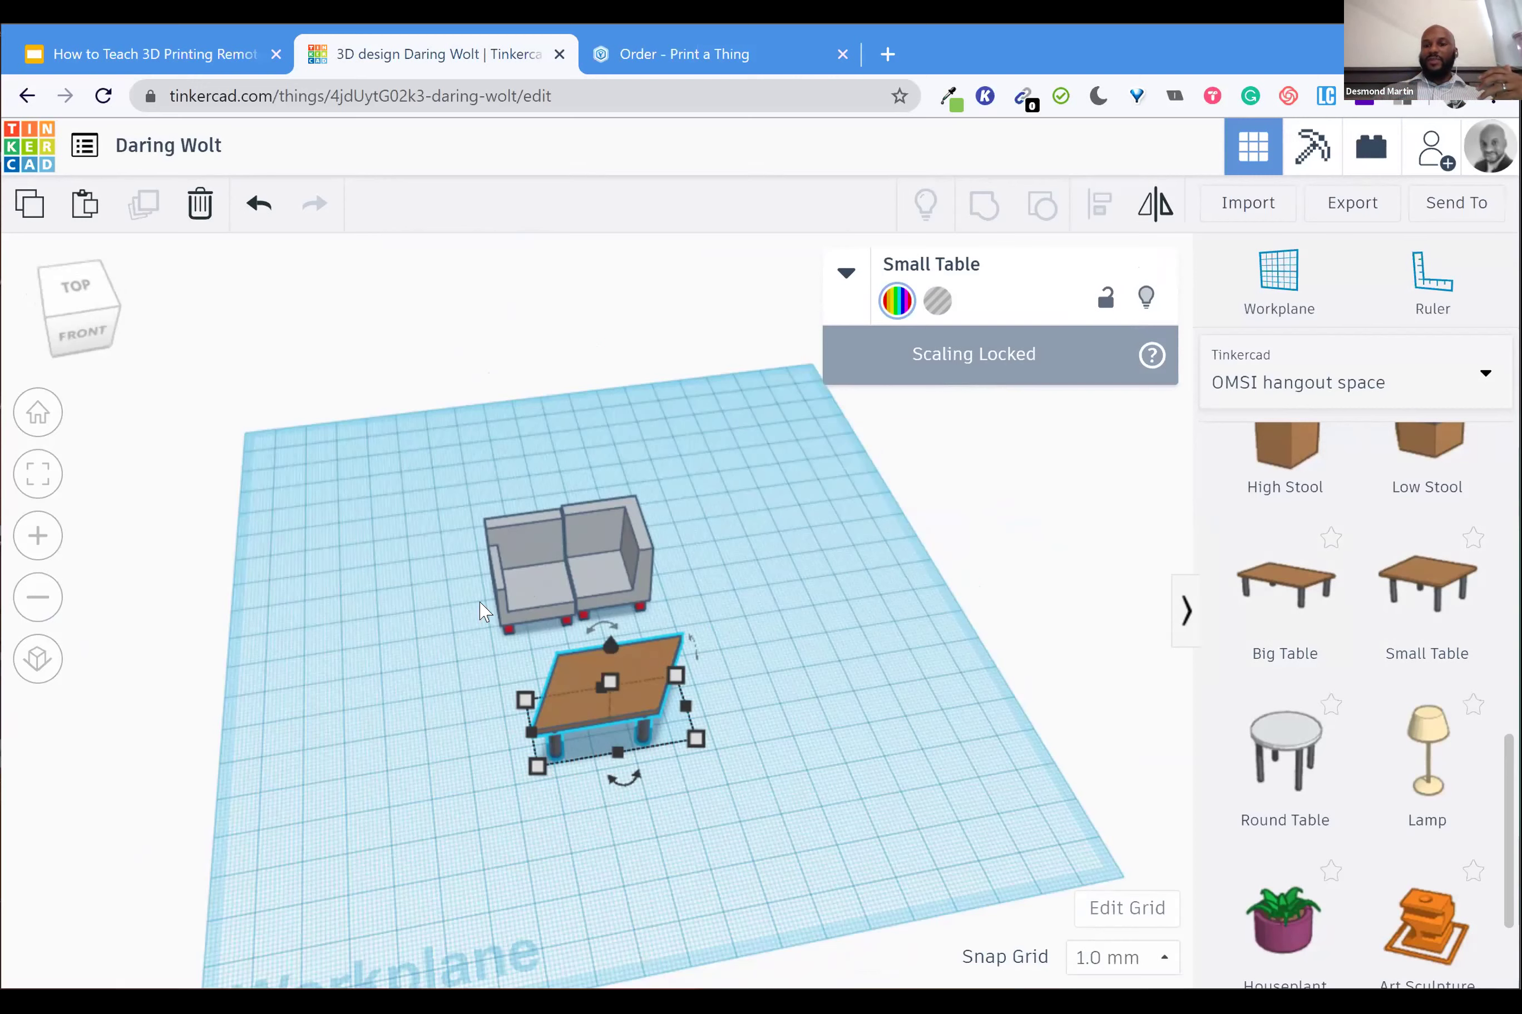
Place a Lamp beside the Corner Seat, and clear the seats, table and lamp from the workplane
left_click(830, 658)
left_click(758, 635)
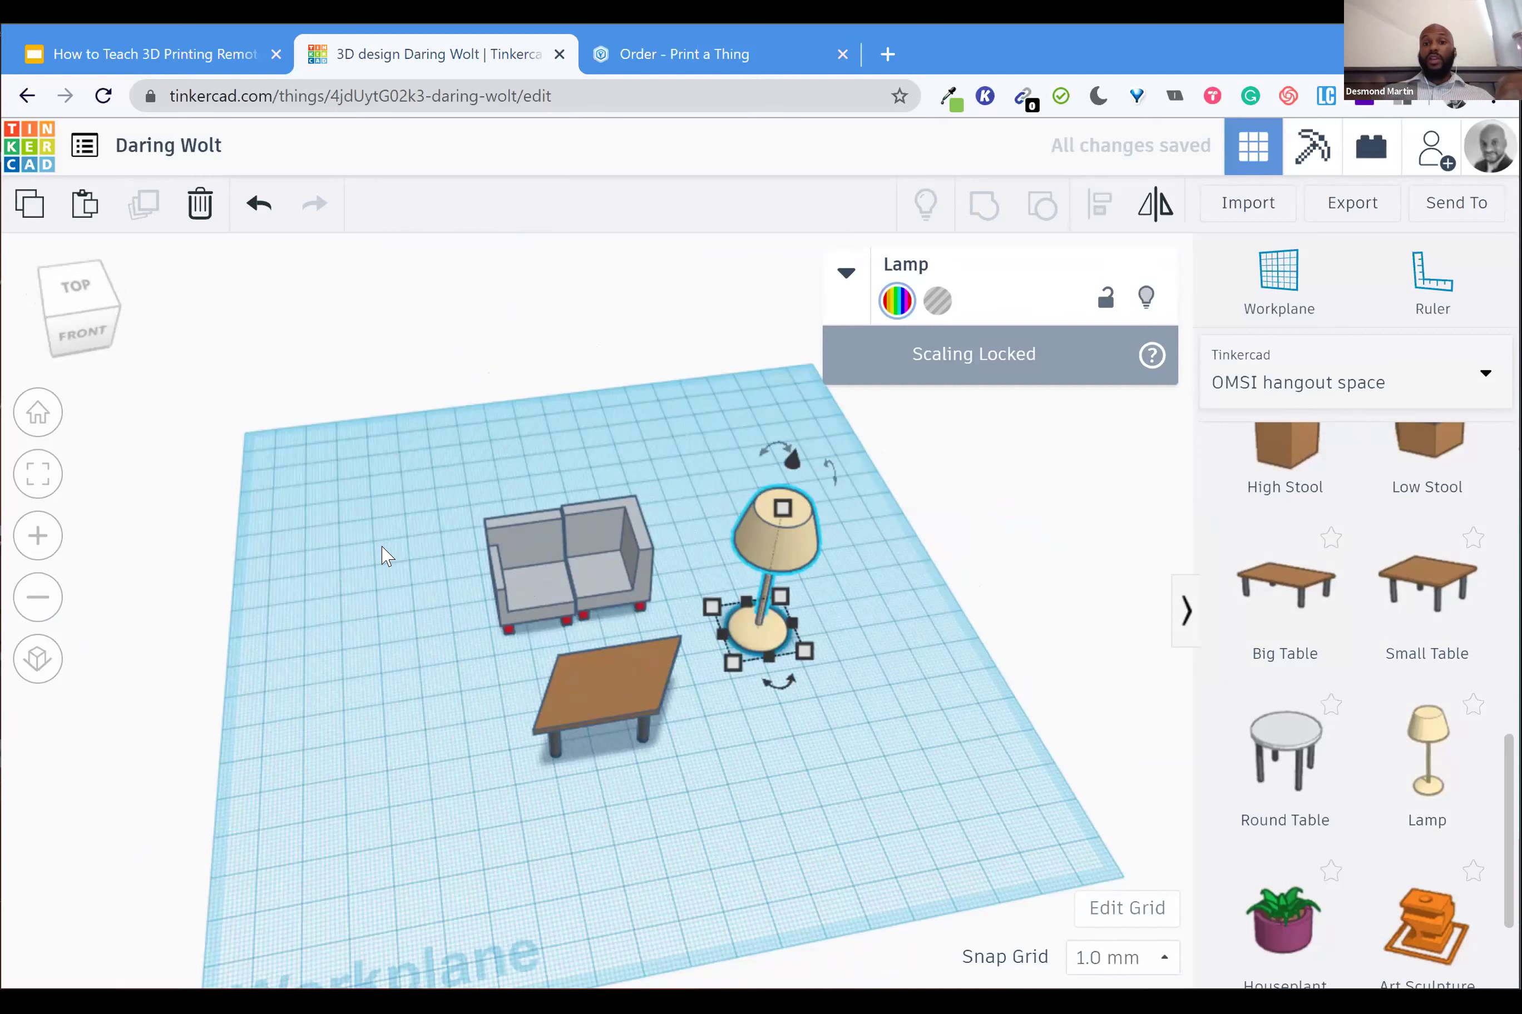
left_click_drag(344, 510, 865, 697)
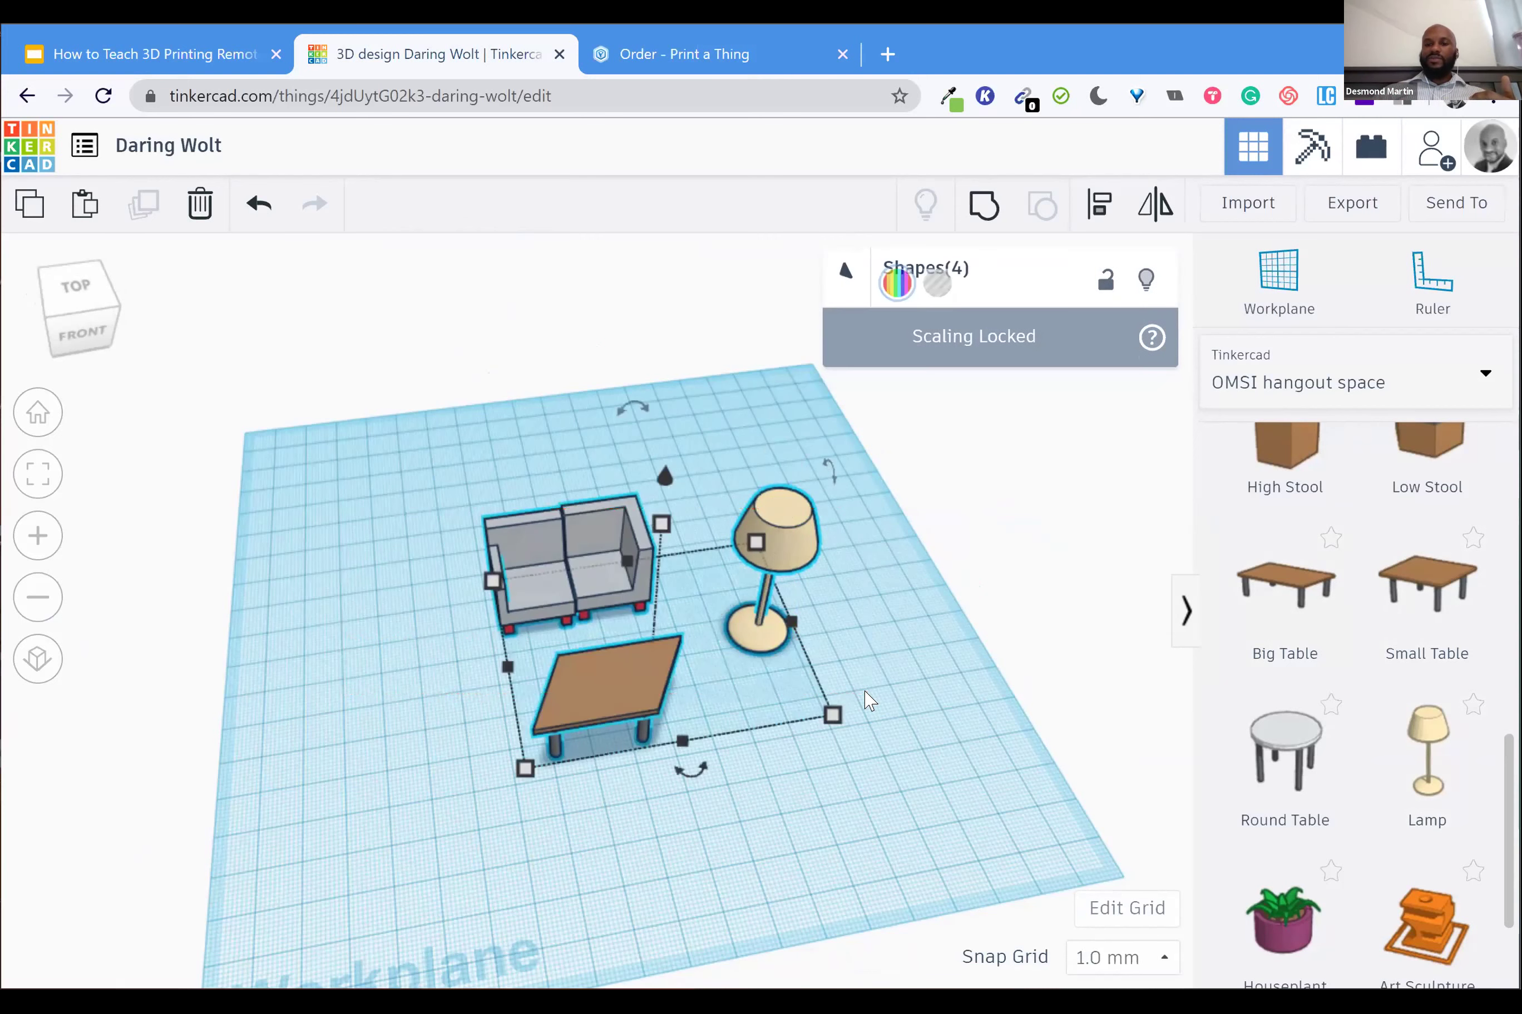
key("Delete")
Switch the shape library to Making at home (NEW) with the empty workplane seen from the front
left_click(1485, 386)
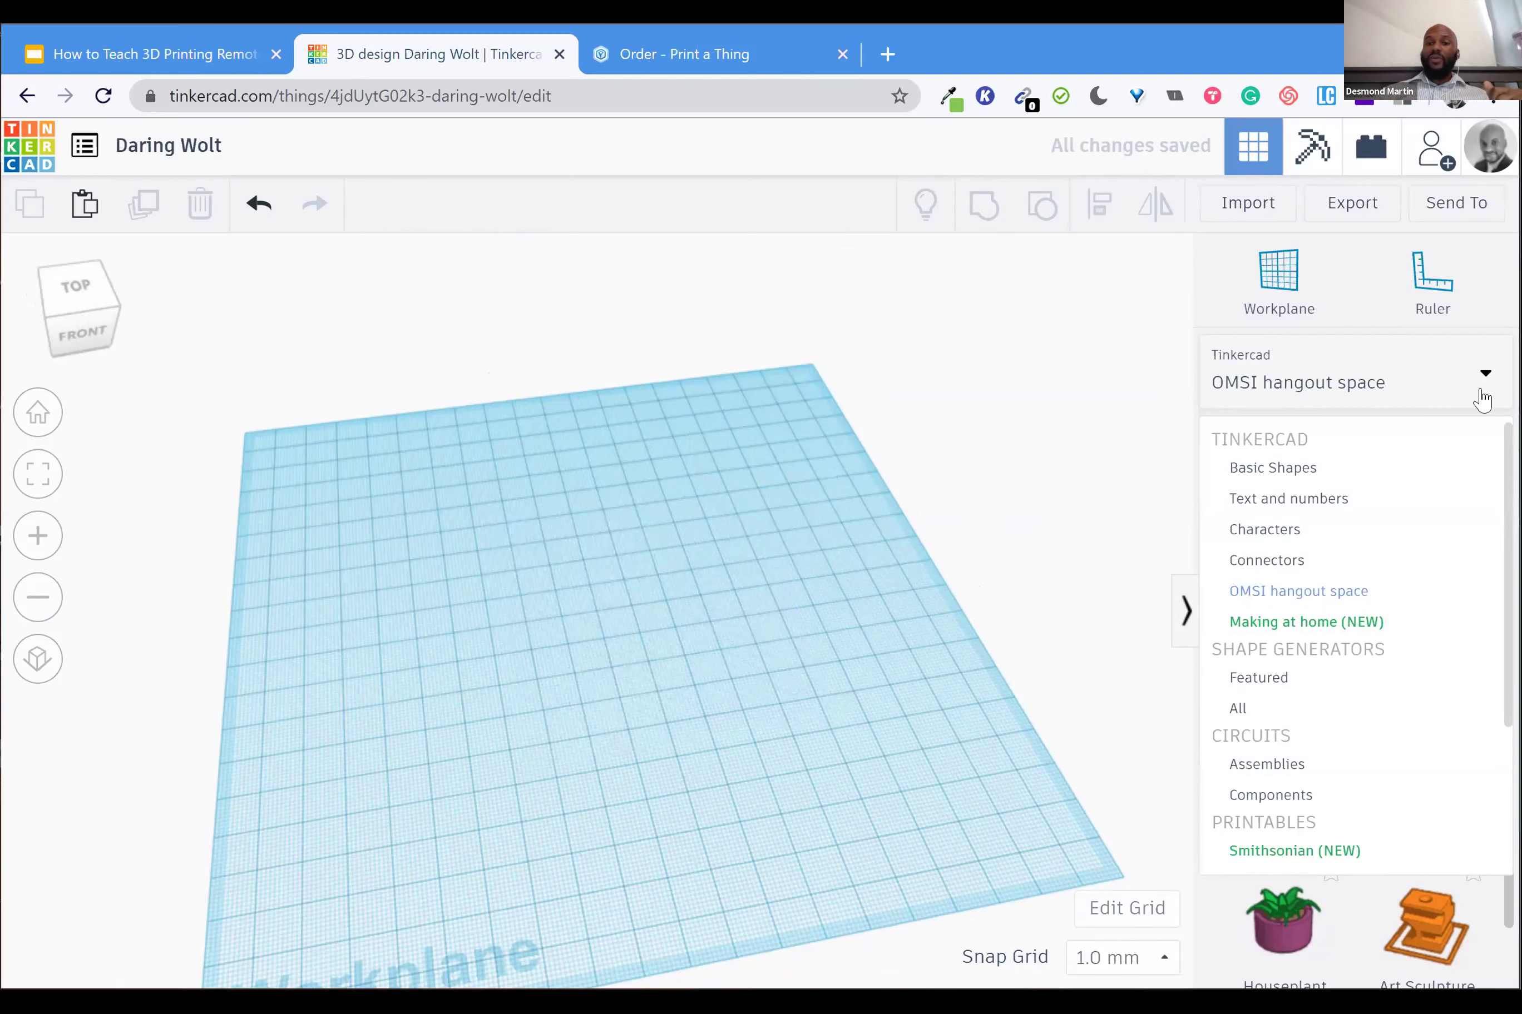
left_click(1317, 622)
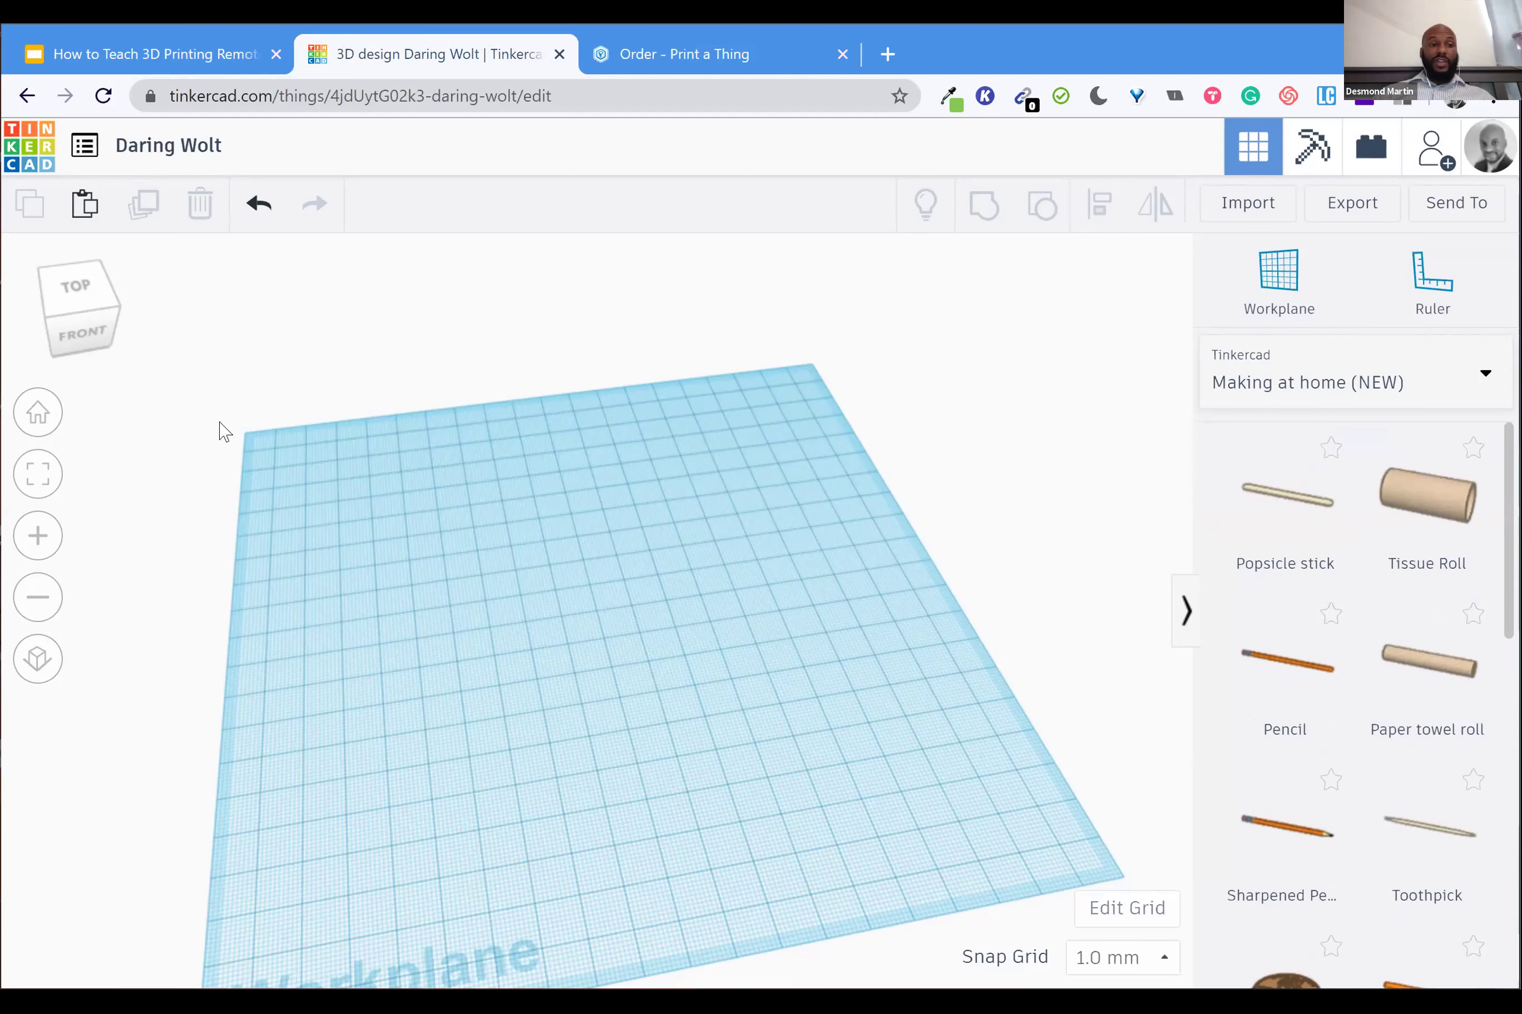
left_click(80, 320)
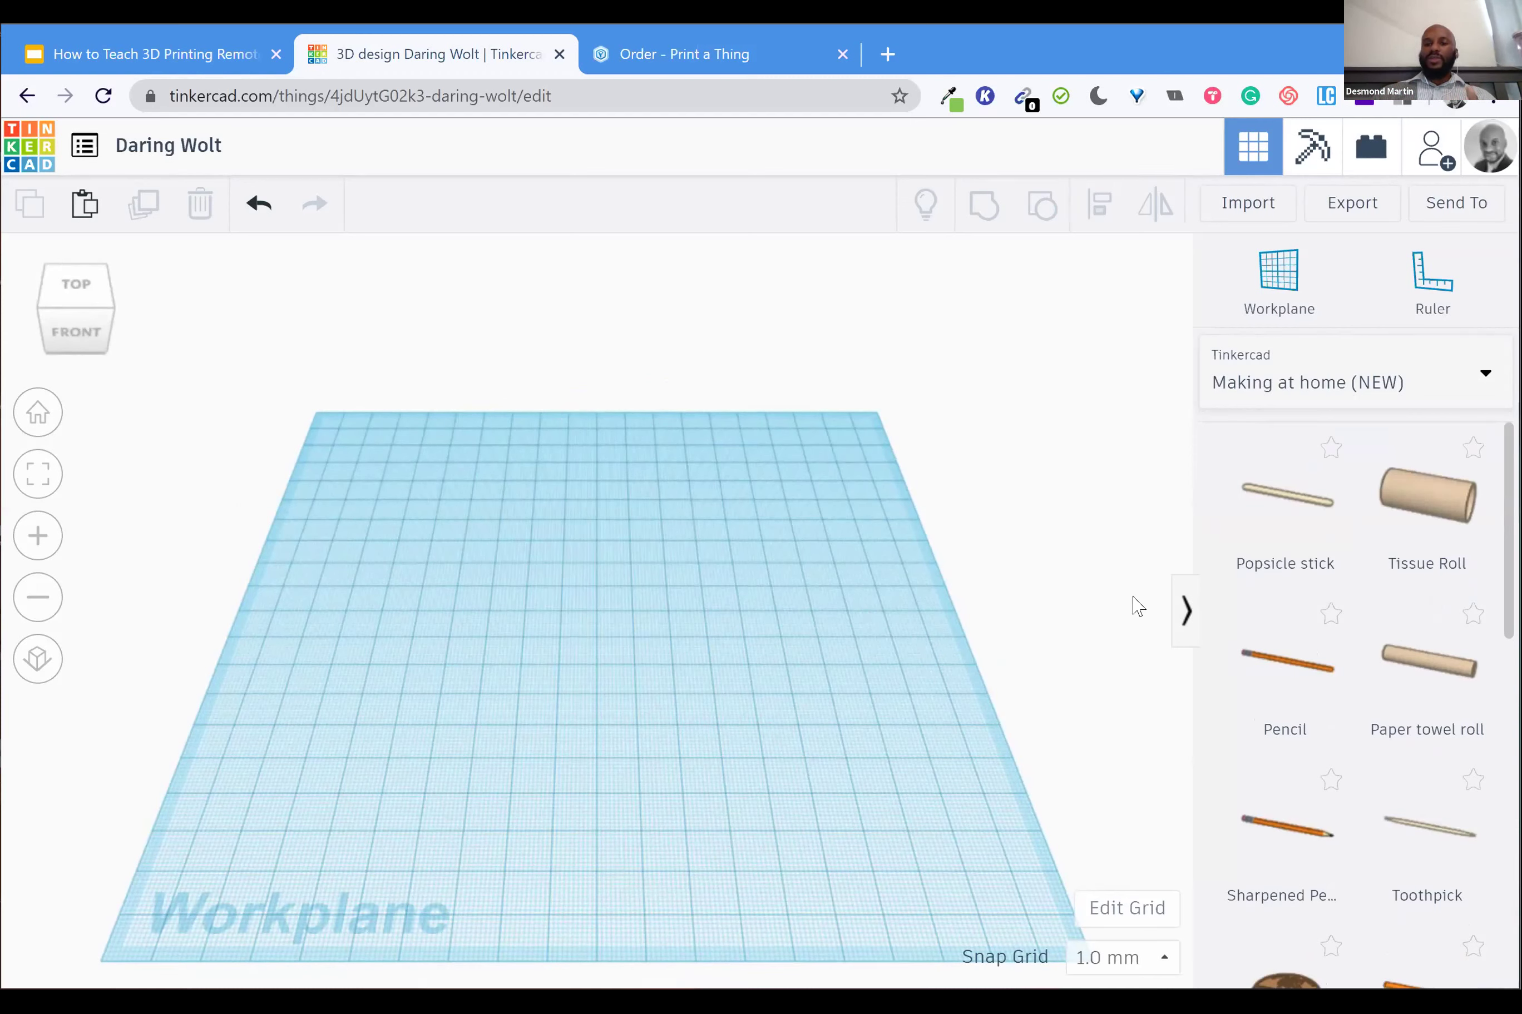
Place a Tissue Roll, a Pencil and a Sharpened Pencil on the workplane, lined up from back to front
mouse_move(1418, 534)
left_mouse_down()
mouse_move(904, 661)
mouse_move(551, 592)
left_mouse_up()
mouse_move(605, 671)
left_mouse_down()
mouse_move(567, 696)
mouse_move(580, 697)
left_mouse_up()
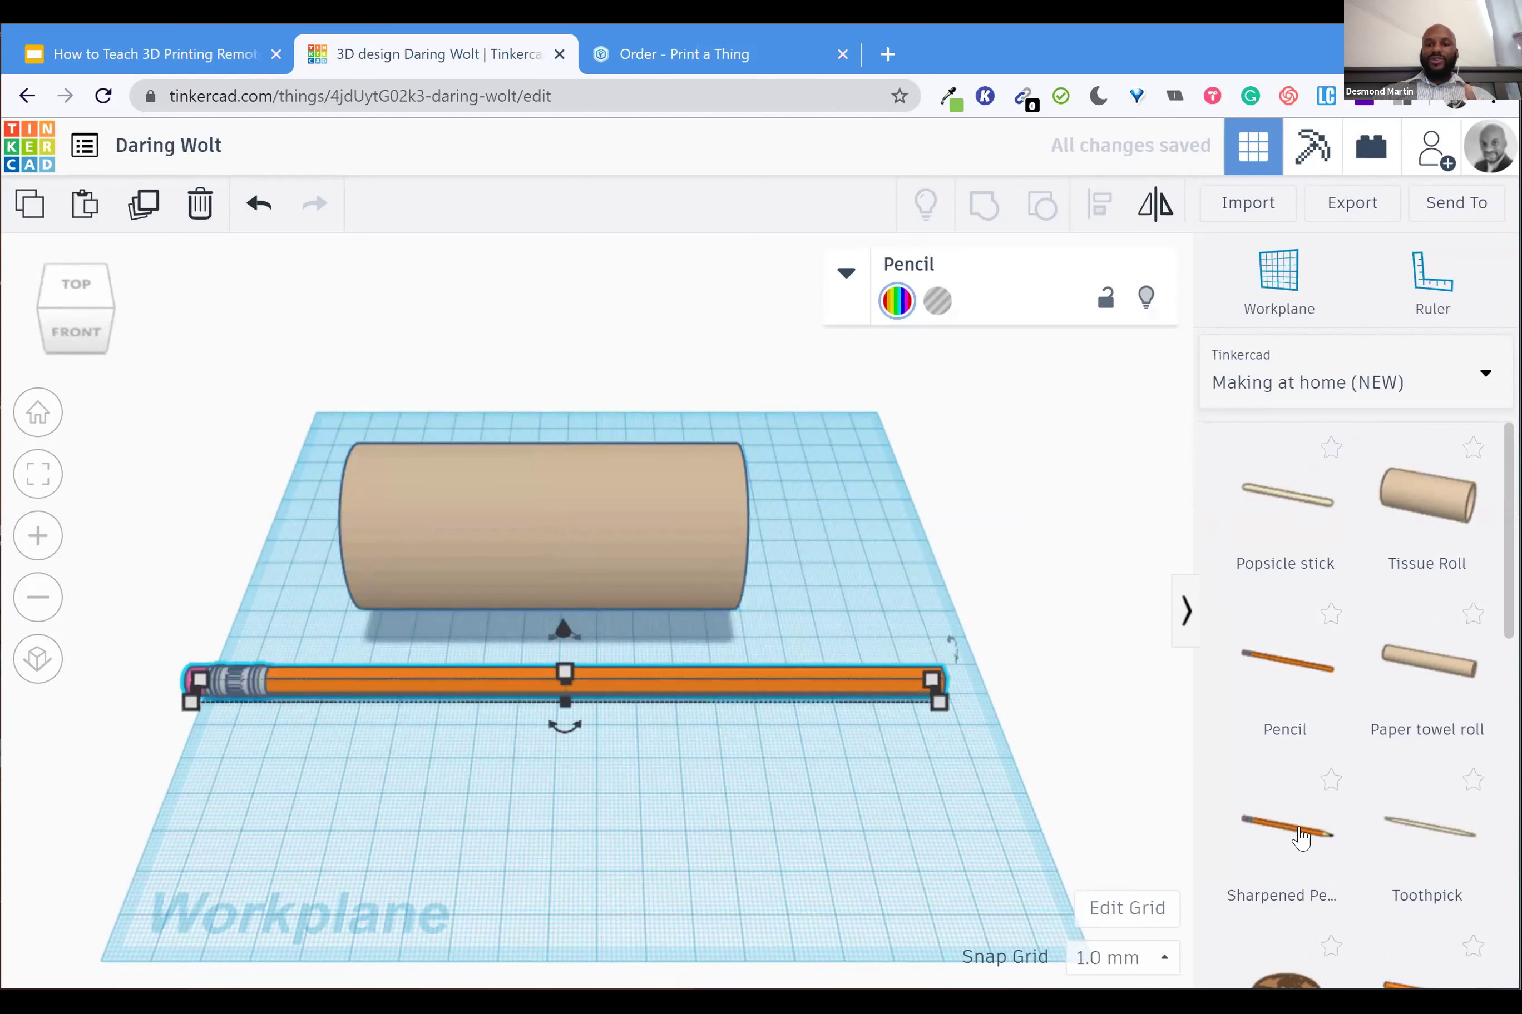
left_click_drag(605, 832, 584, 797)
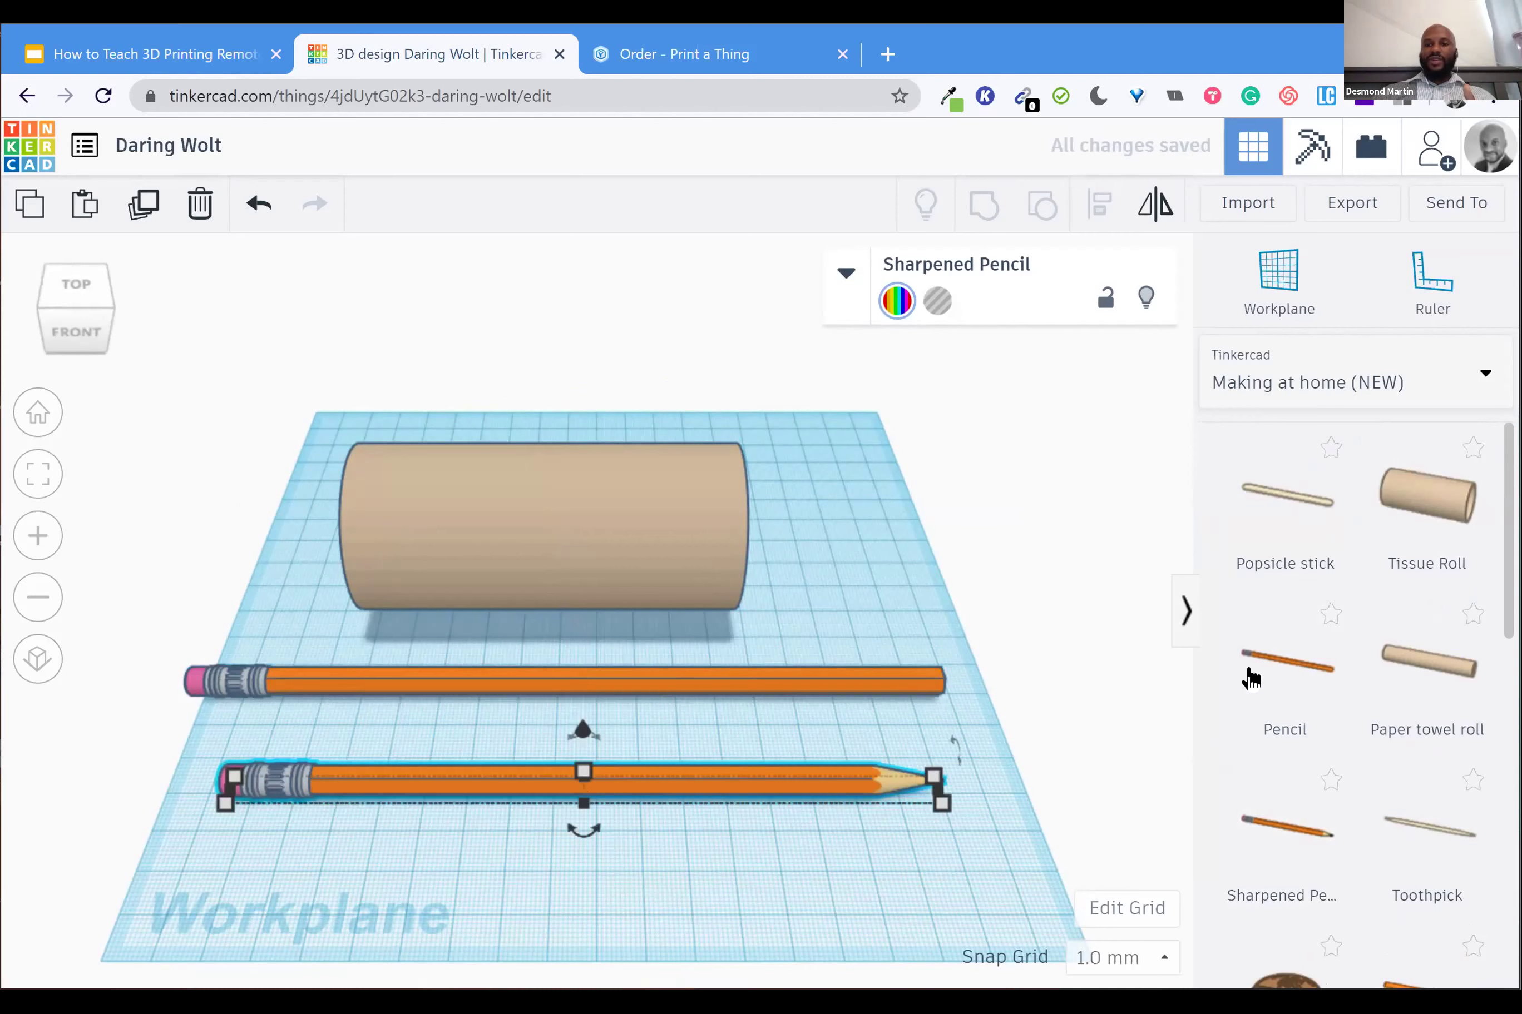
Place a Toothpick in front of the Sharpened Pencil near the front edge of the workplane
scroll(1380, 596, "down", 3)
scroll(1459, 452, "down", 3)
scroll(1452, 454, "up", 1)
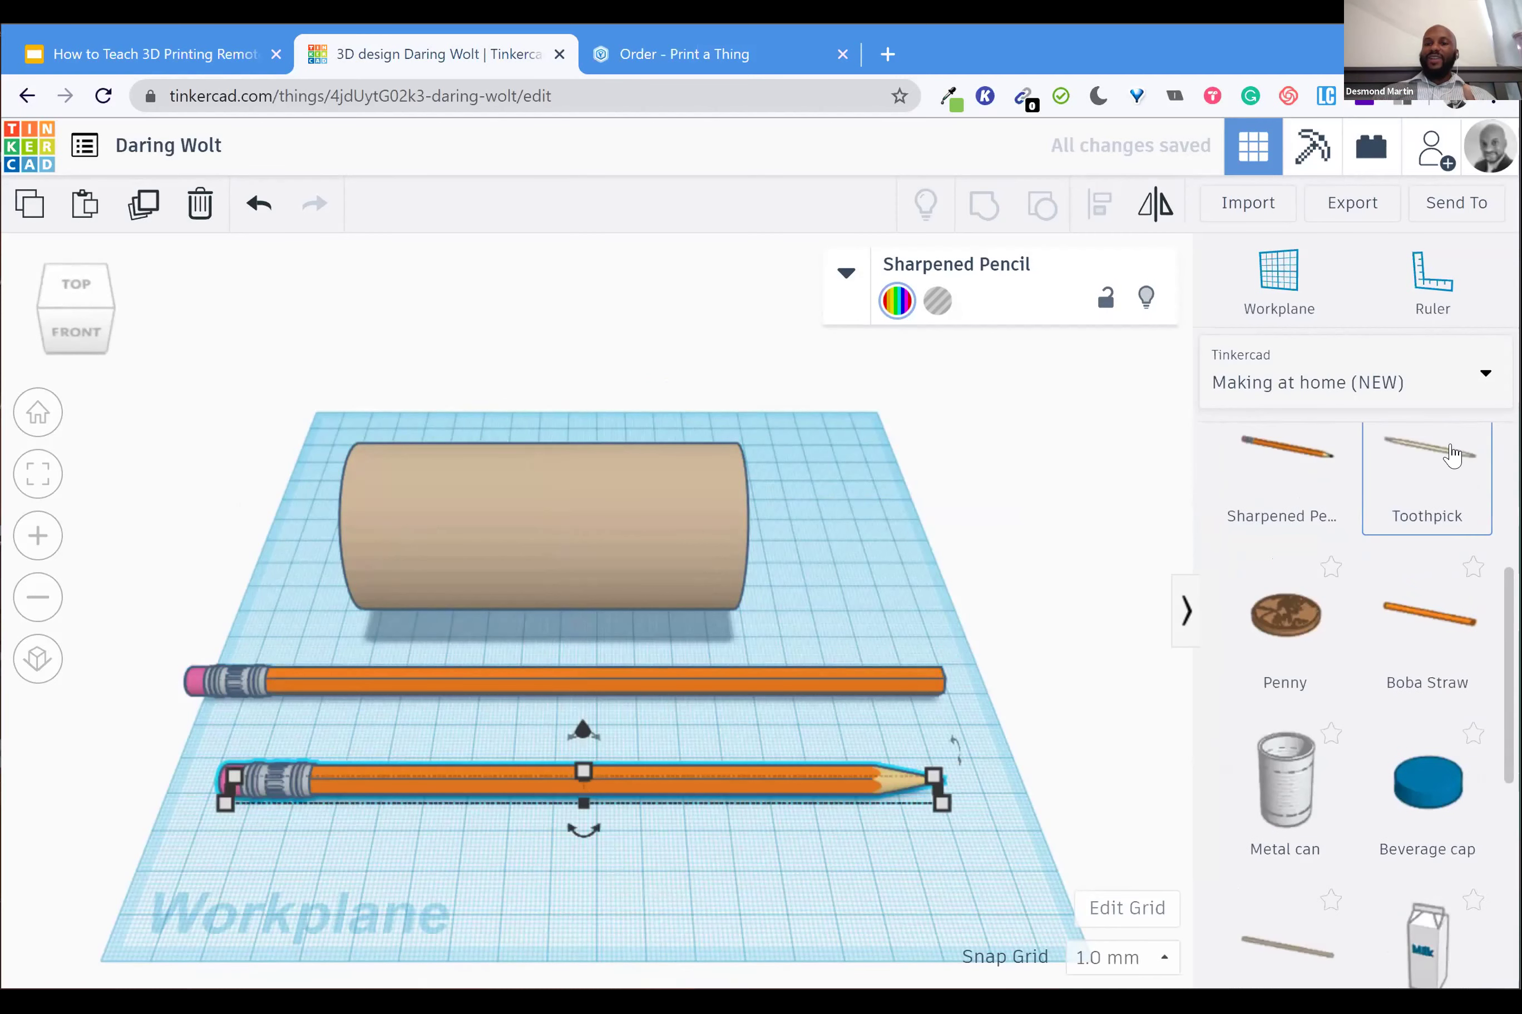
left_click(1434, 495)
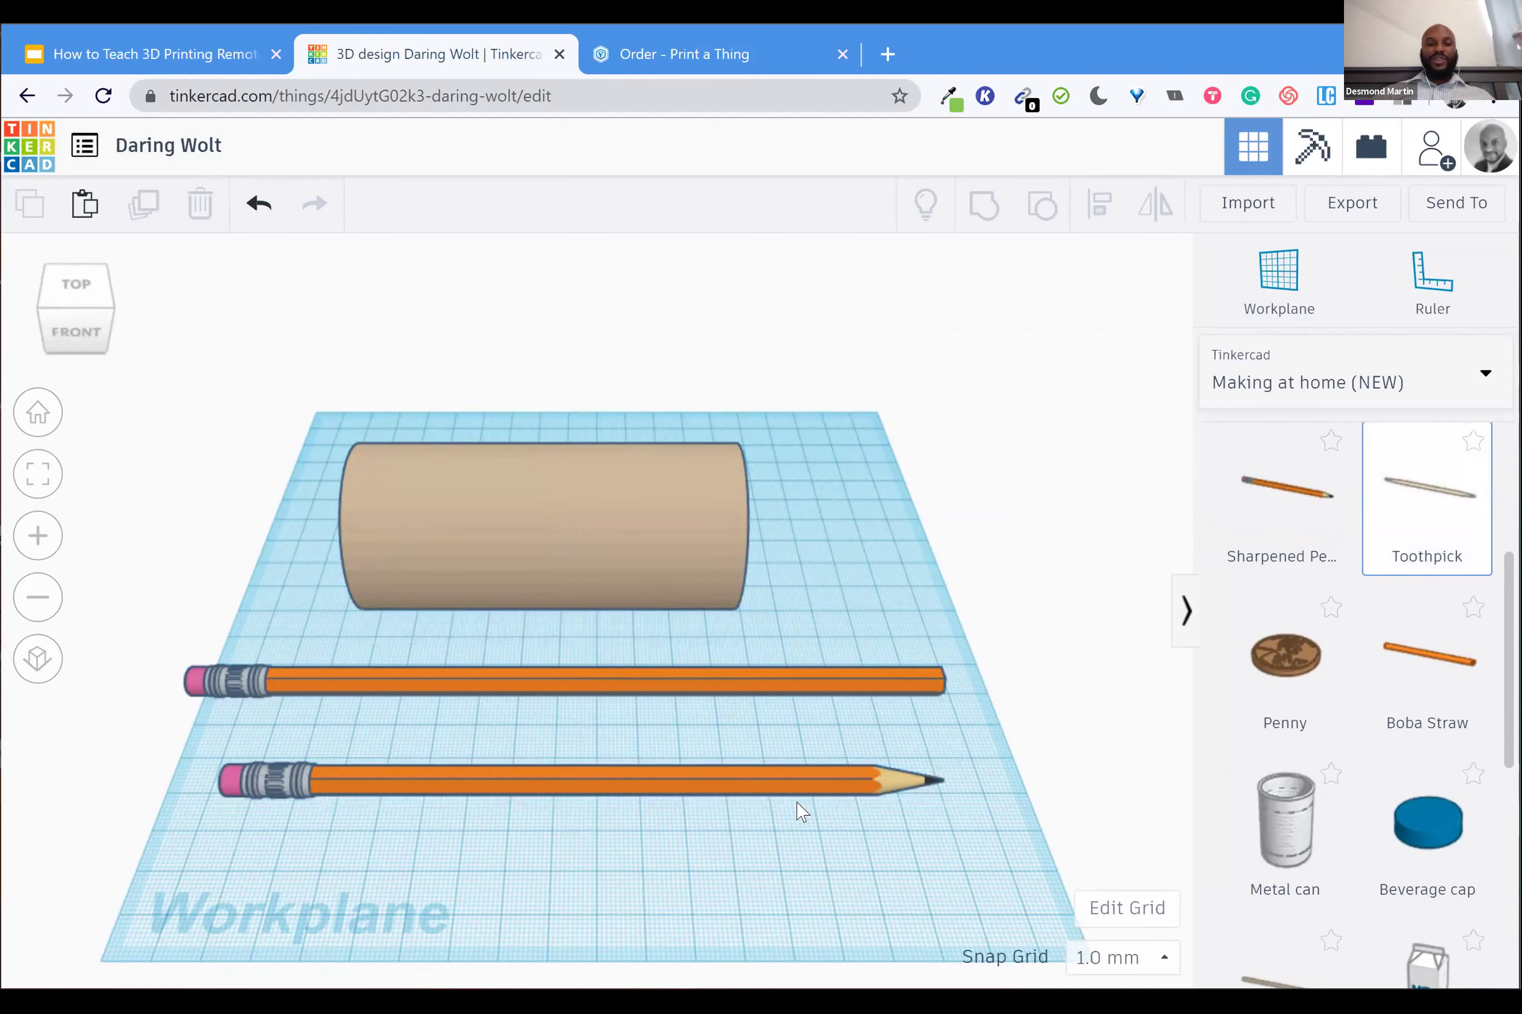
left_click(570, 920)
left_click(578, 876)
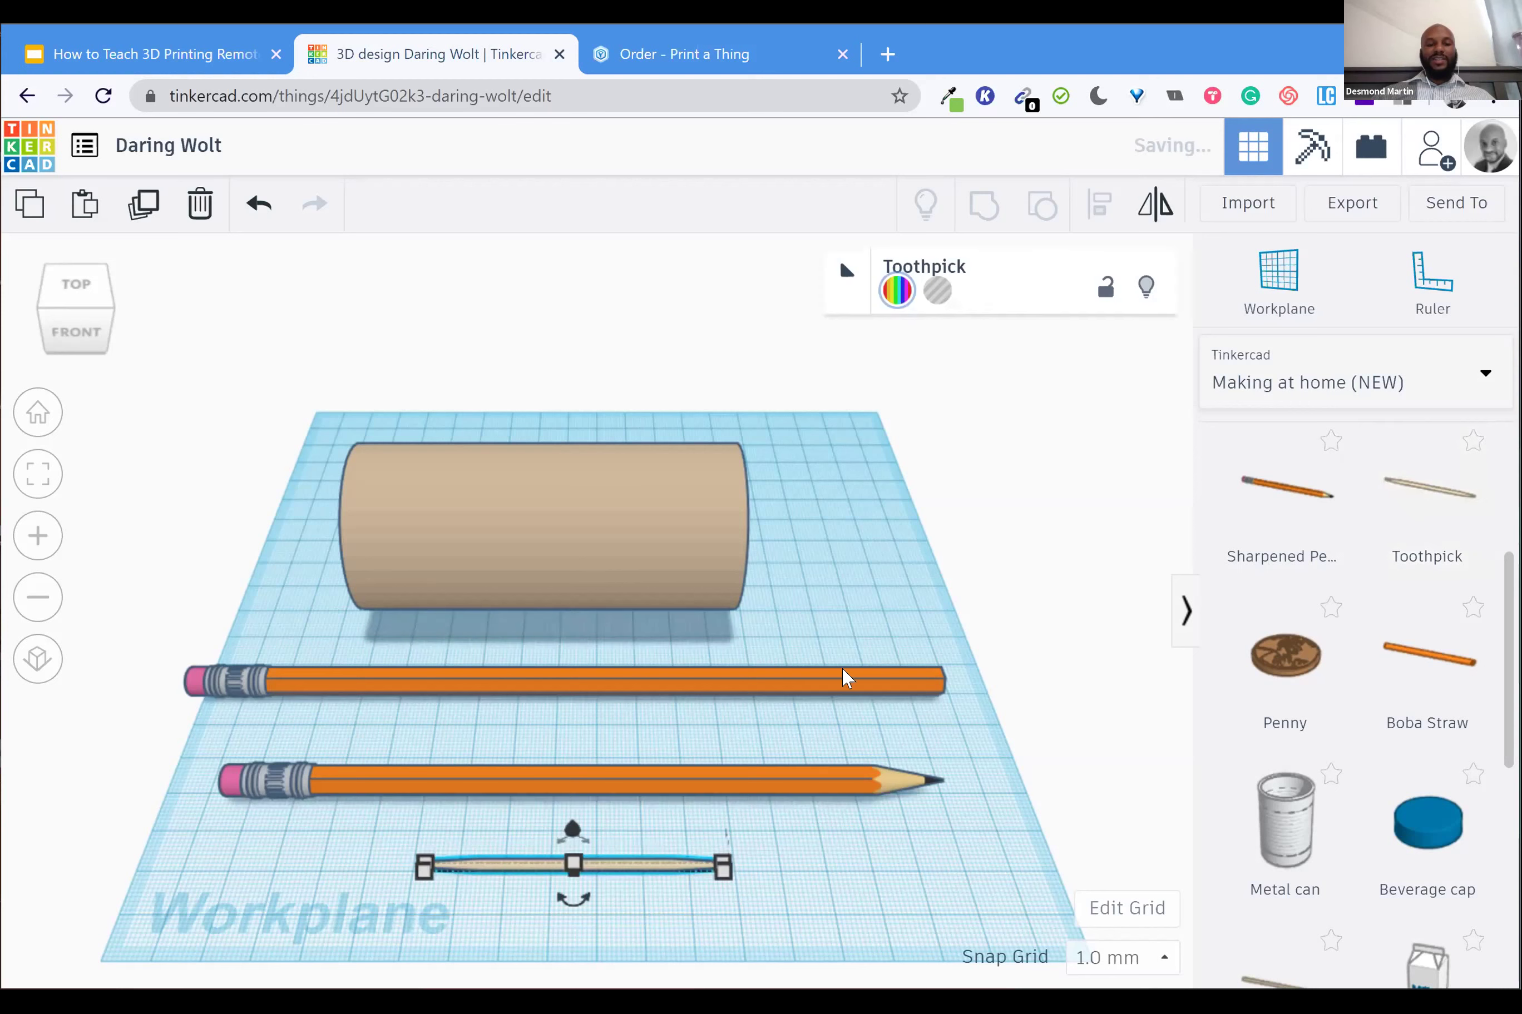
Place a 1 quart milk carton behind the pencils, at the right end of the Tissue Roll
scroll(1348, 662, "down", 5)
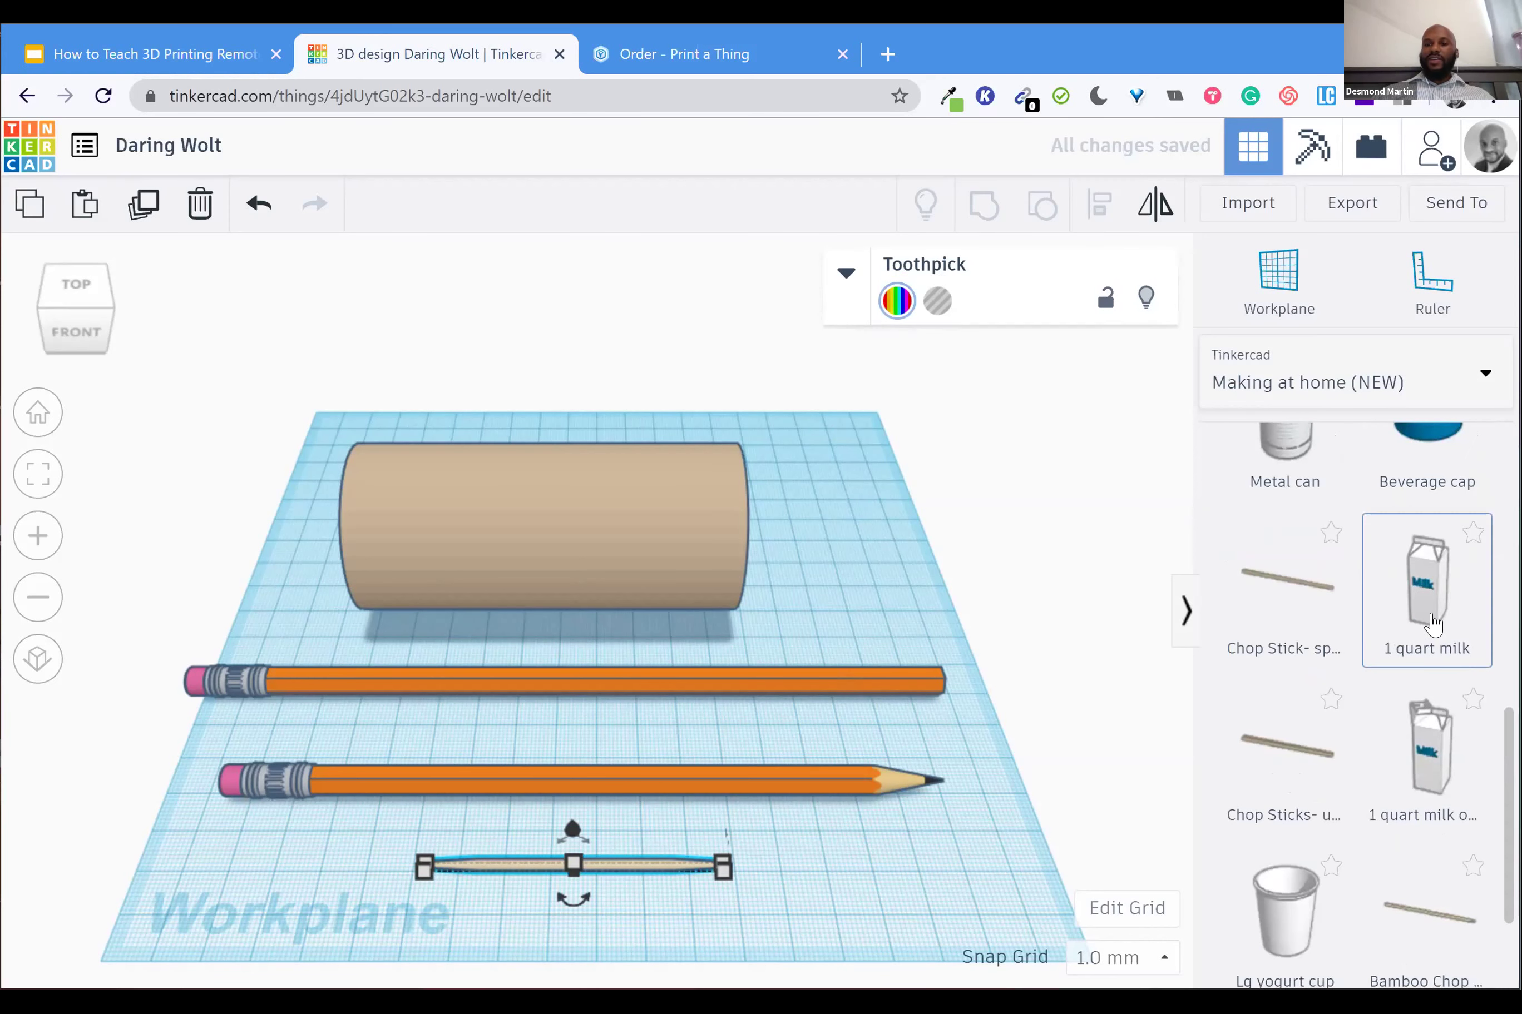
left_click(1432, 625)
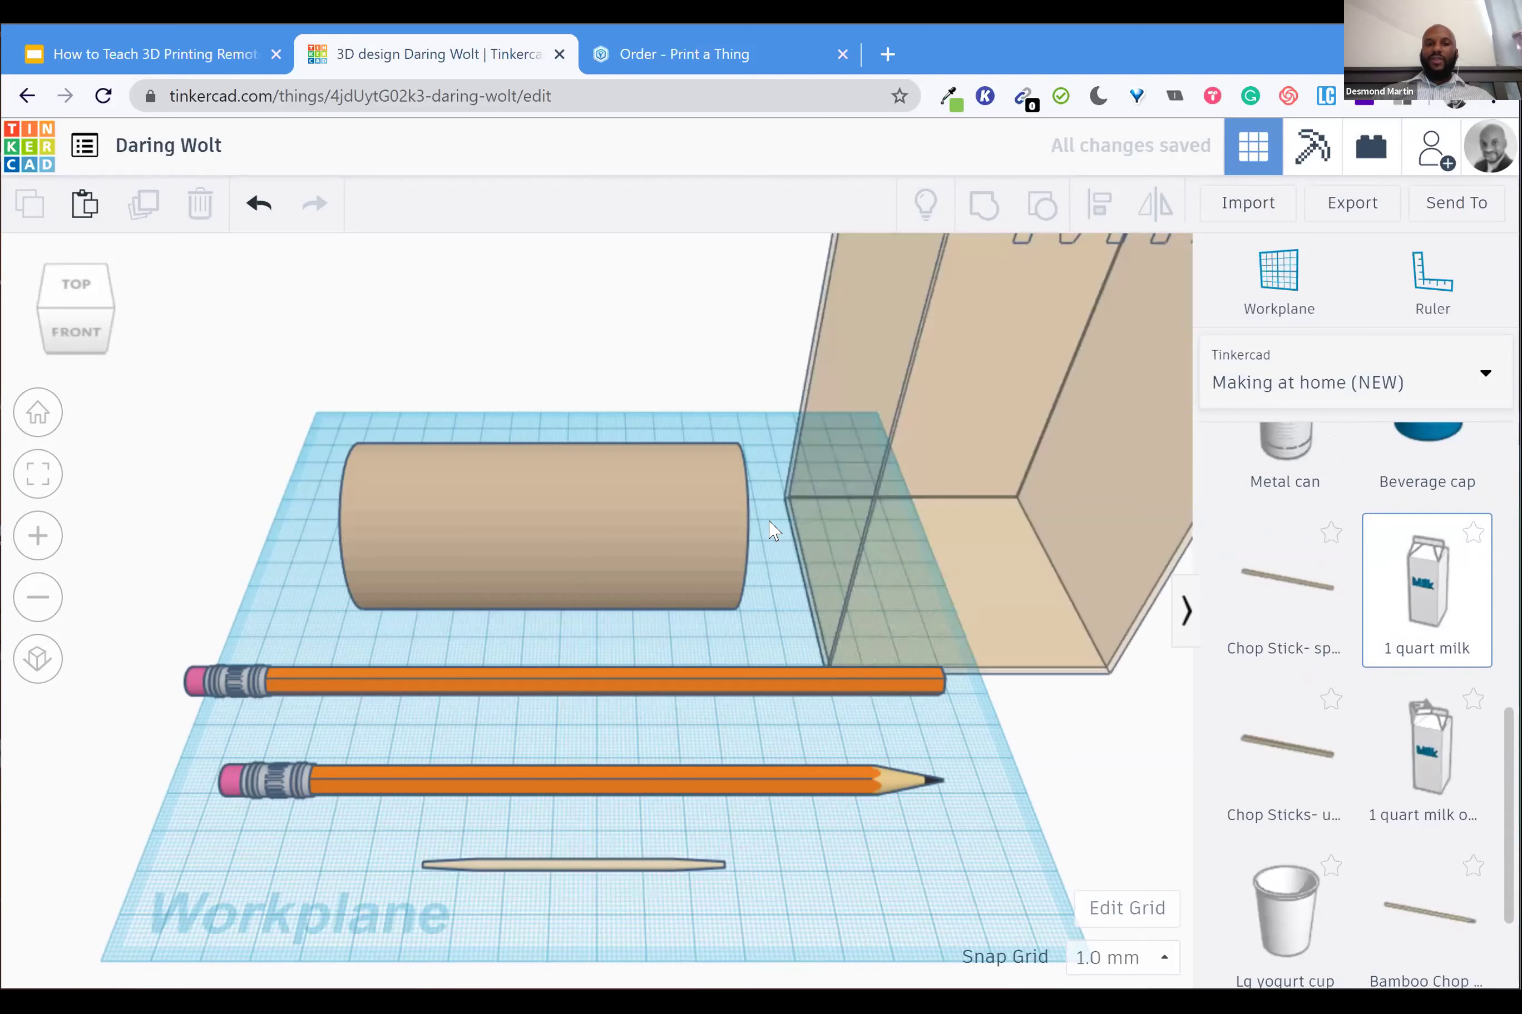
left_click(779, 524)
Rotate the Tissue Roll -90° so that it stands upright on the workplane beside the milk carton
left_click_drag(287, 420, 936, 717)
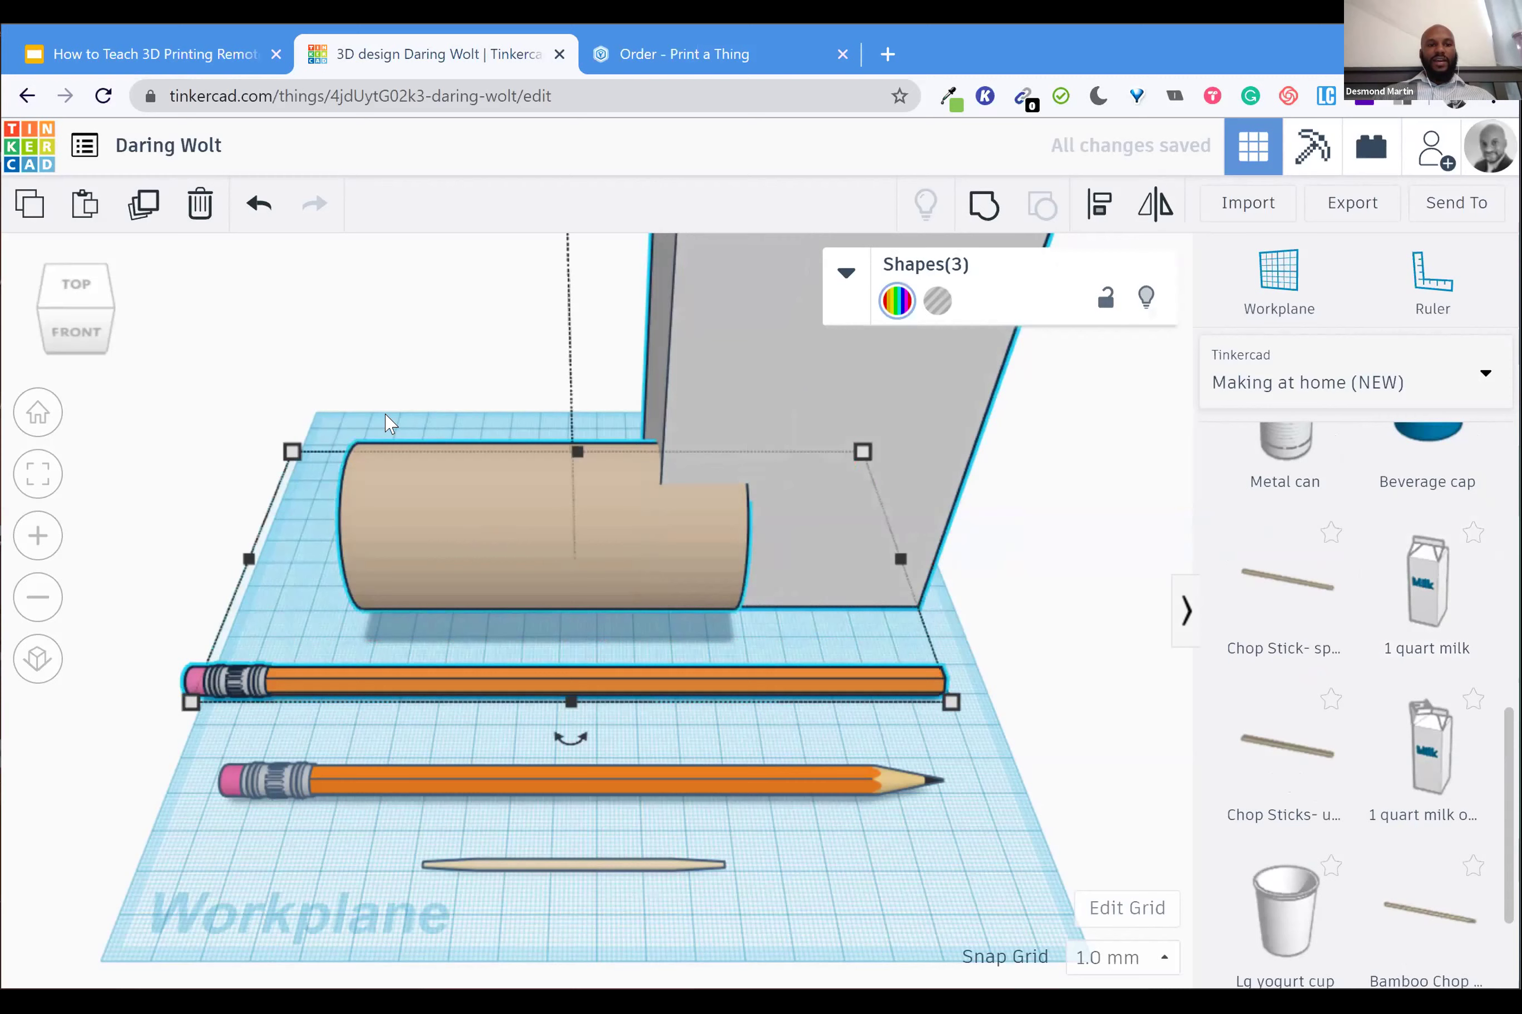
left_click_drag(332, 389, 998, 885)
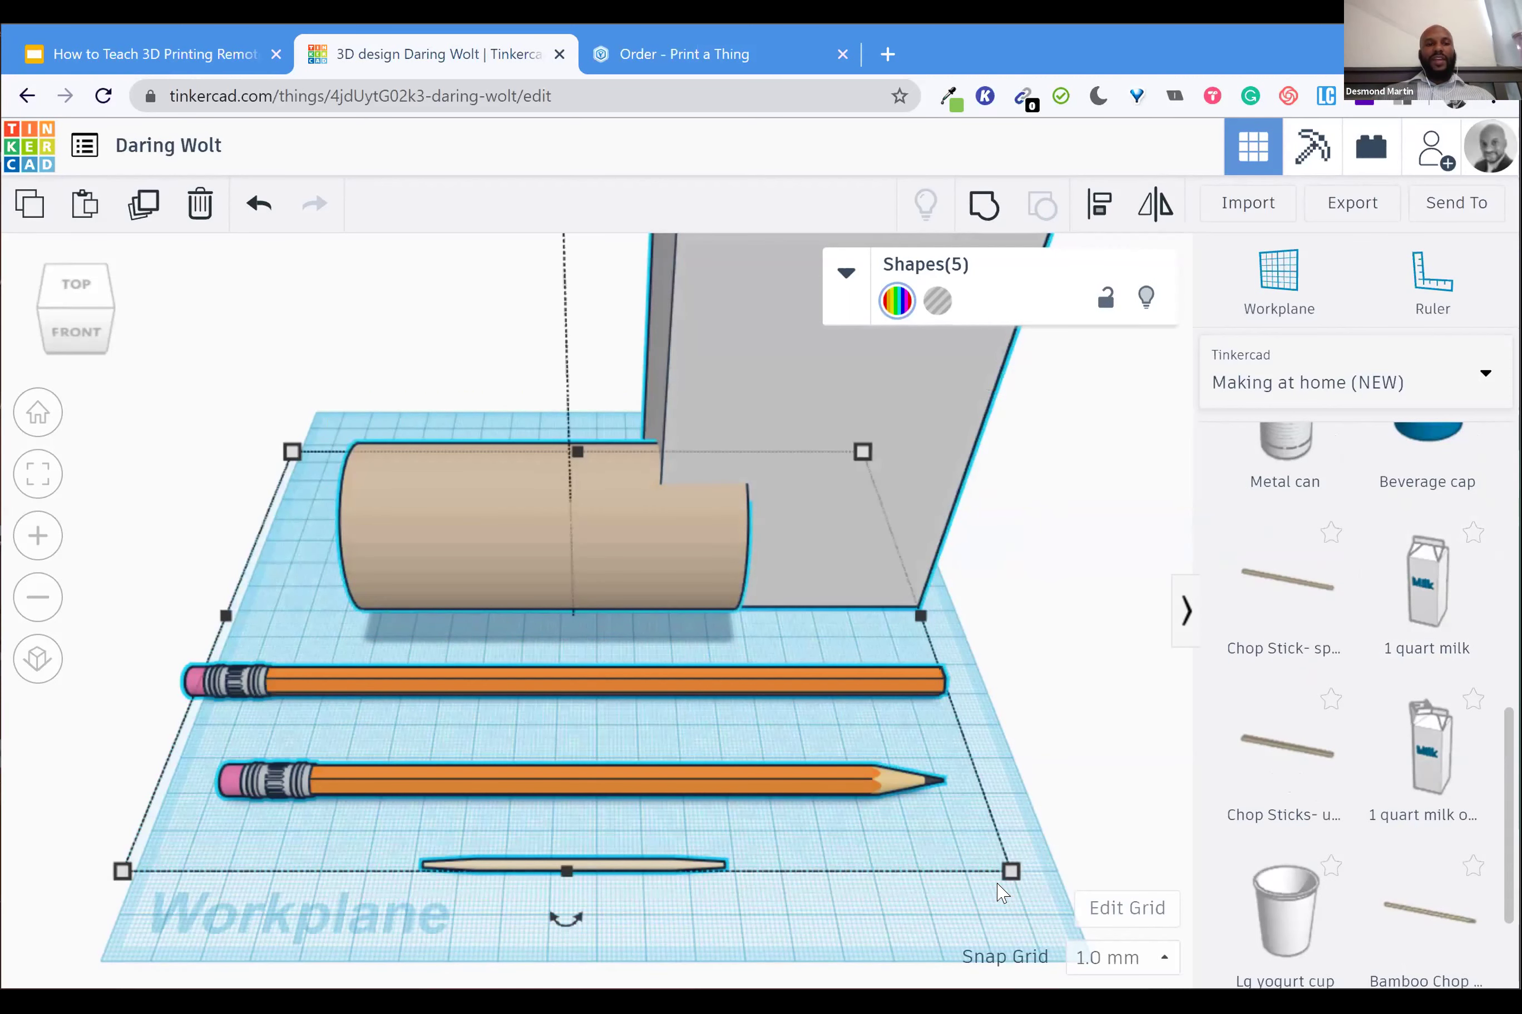
key("f")
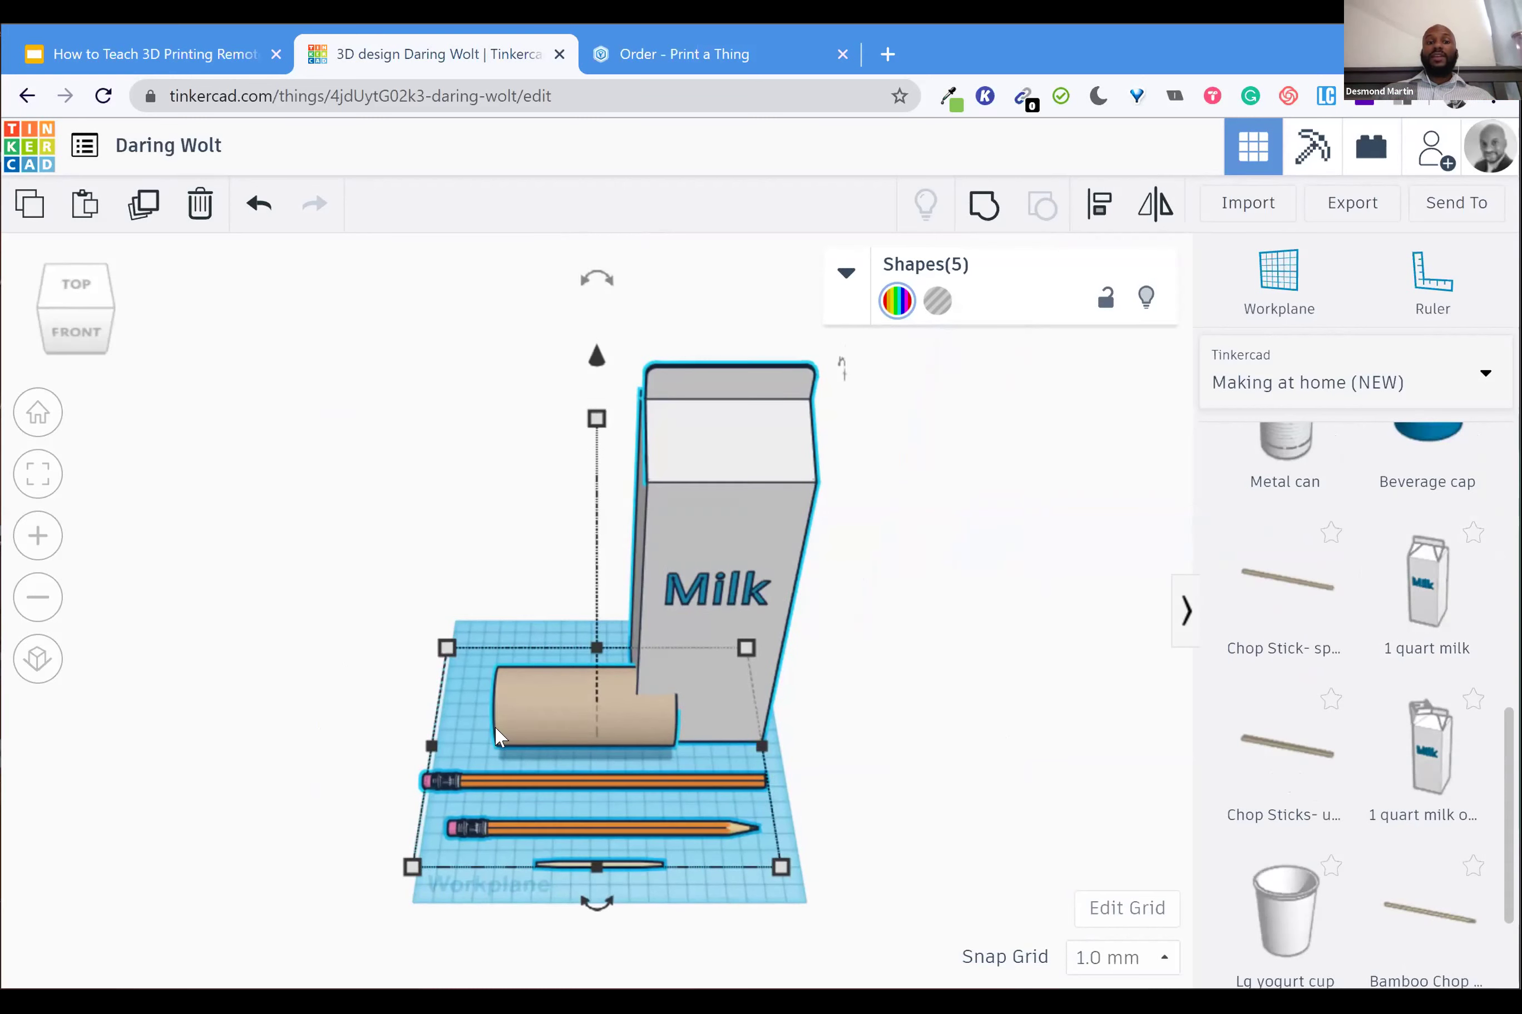
mouse_move(499, 698)
left_mouse_down()
mouse_move(529, 694)
mouse_move(450, 662)
mouse_move(490, 677)
mouse_move(476, 677)
left_mouse_up()
left_click(841, 761)
left_click_drag(517, 609, 592, 662)
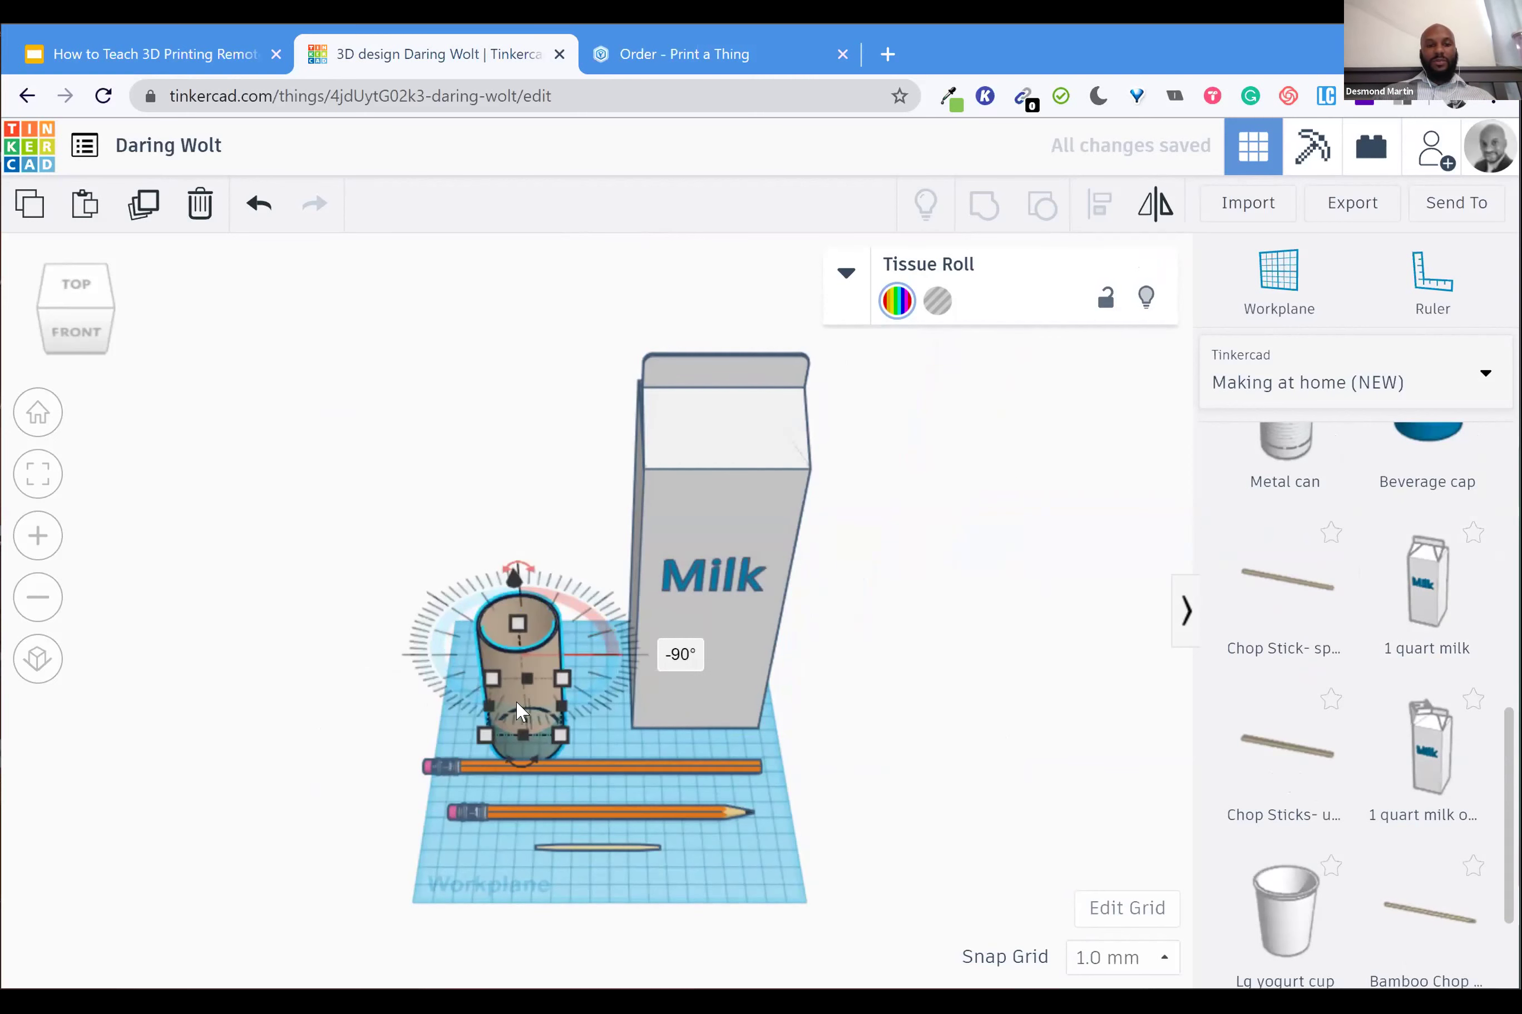
left_click(808, 794)
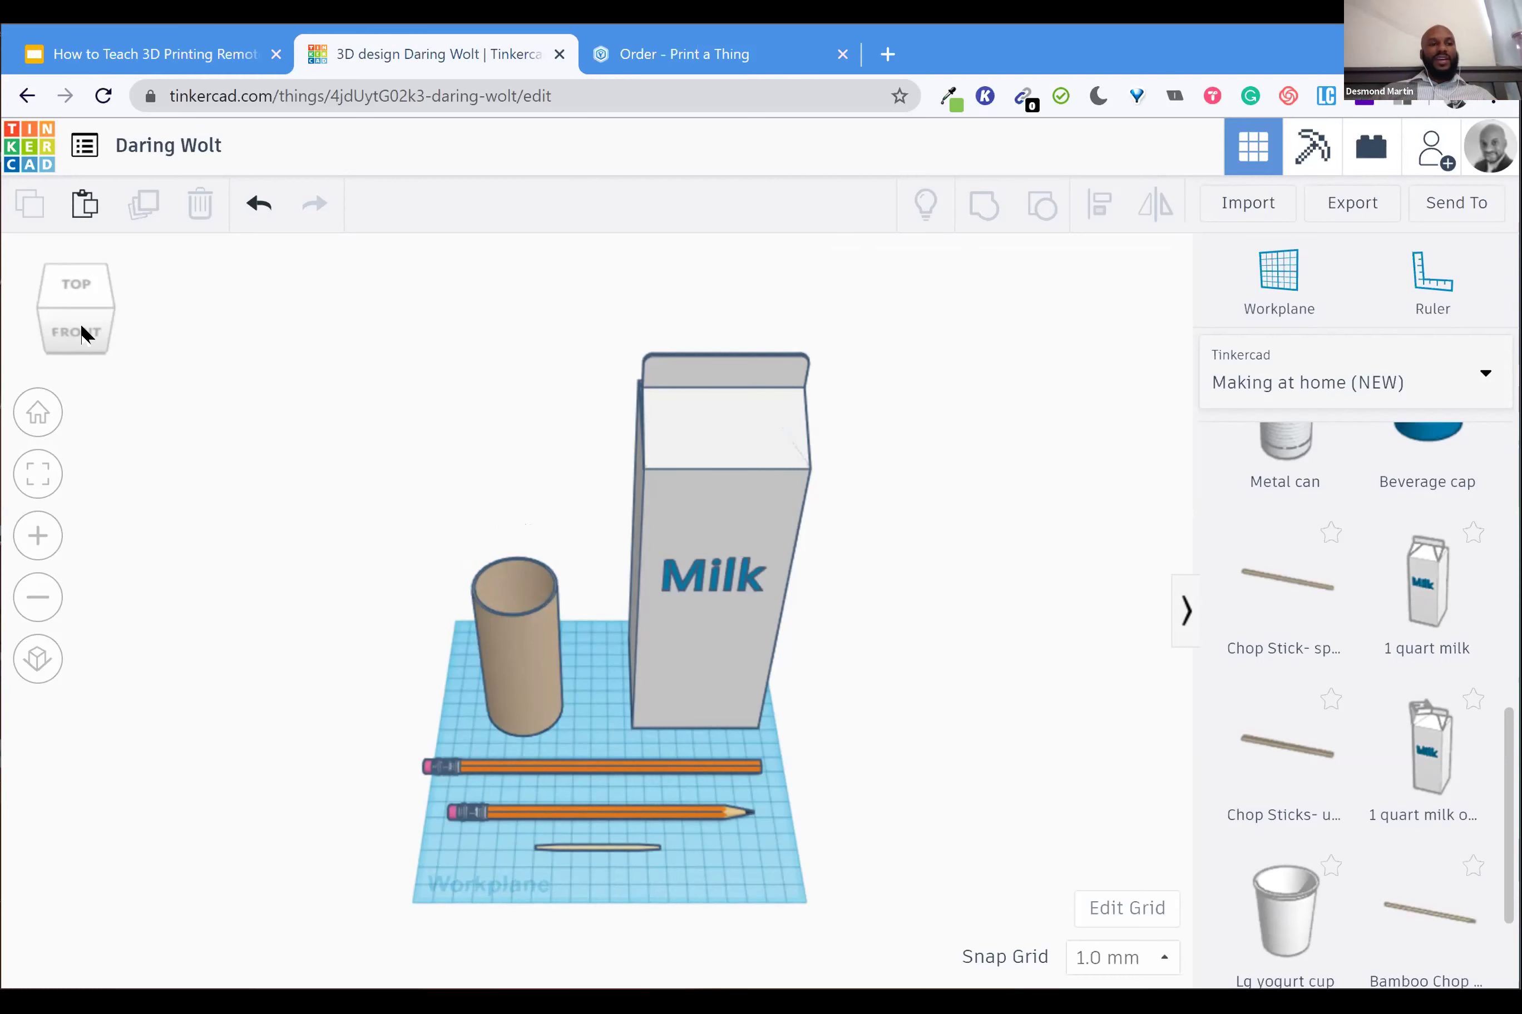
left_click_drag(83, 324, 145, 321)
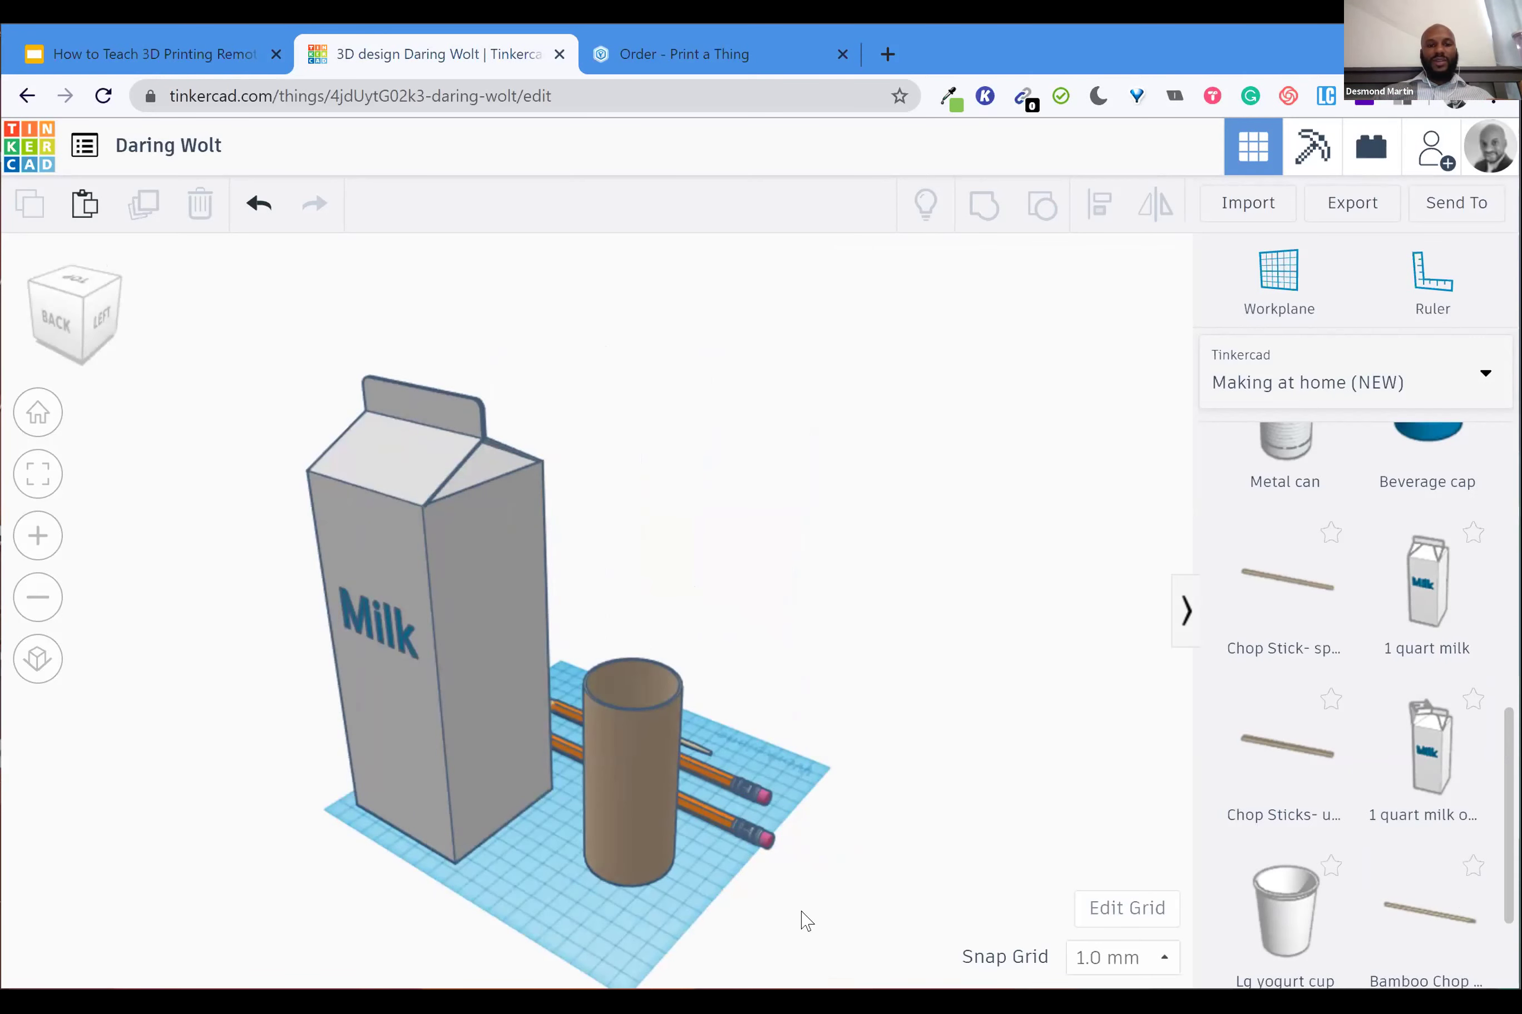
Clear all the household objects off the workplane and return to the home view
key("ctrl+a")
key("Delete")
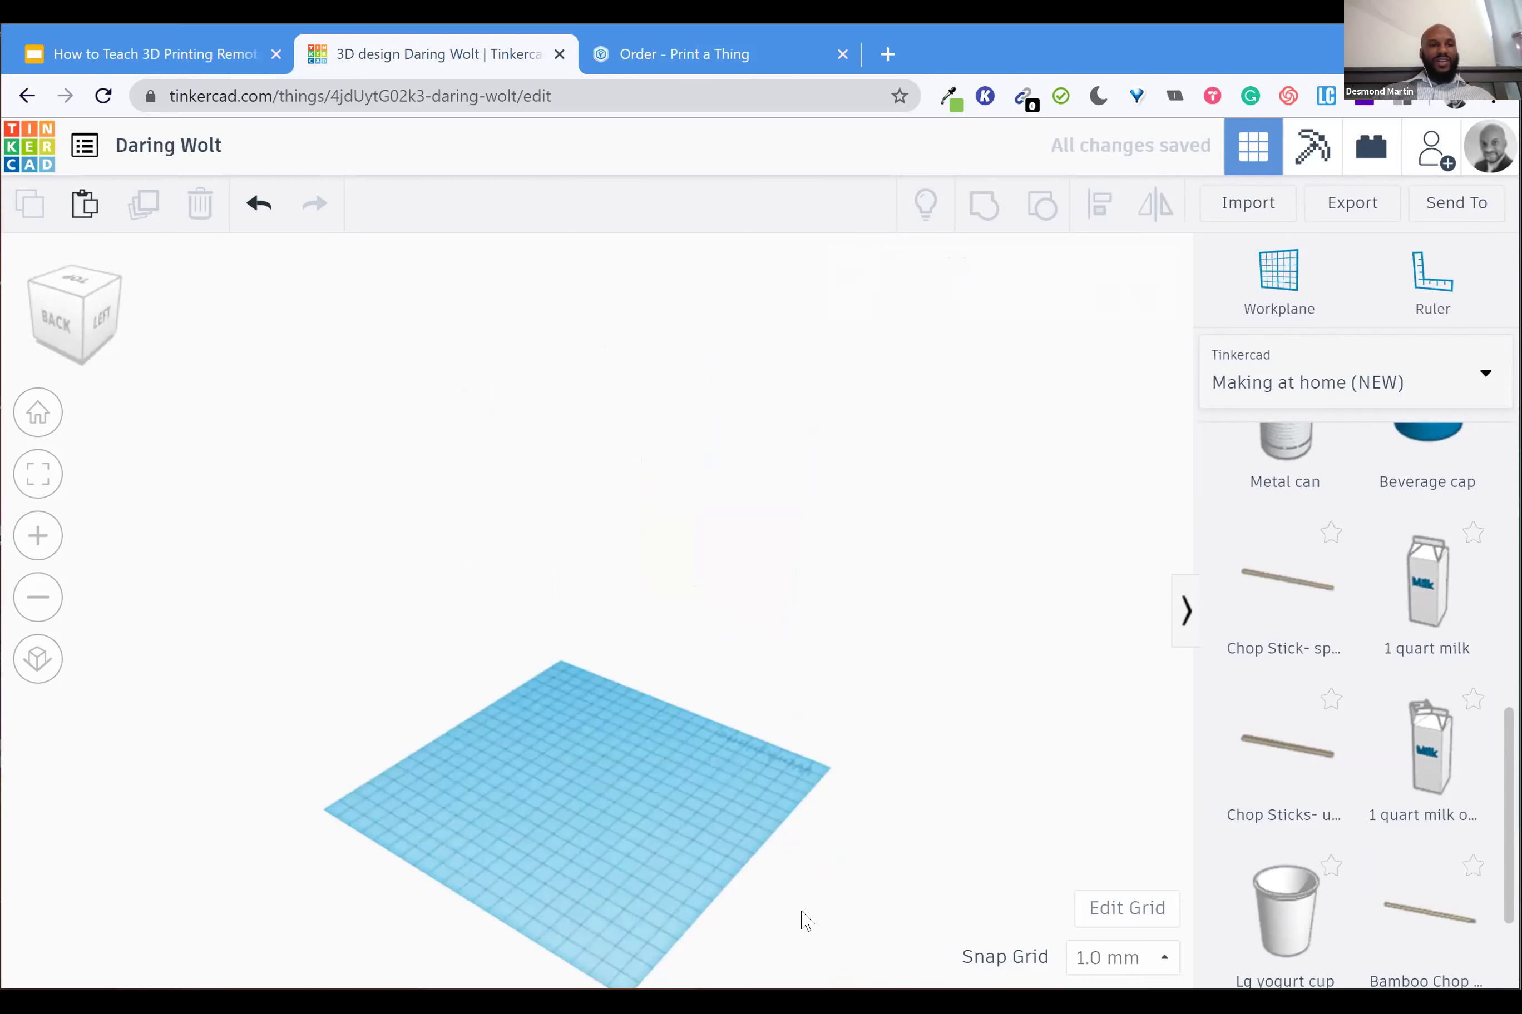
left_click(38, 411)
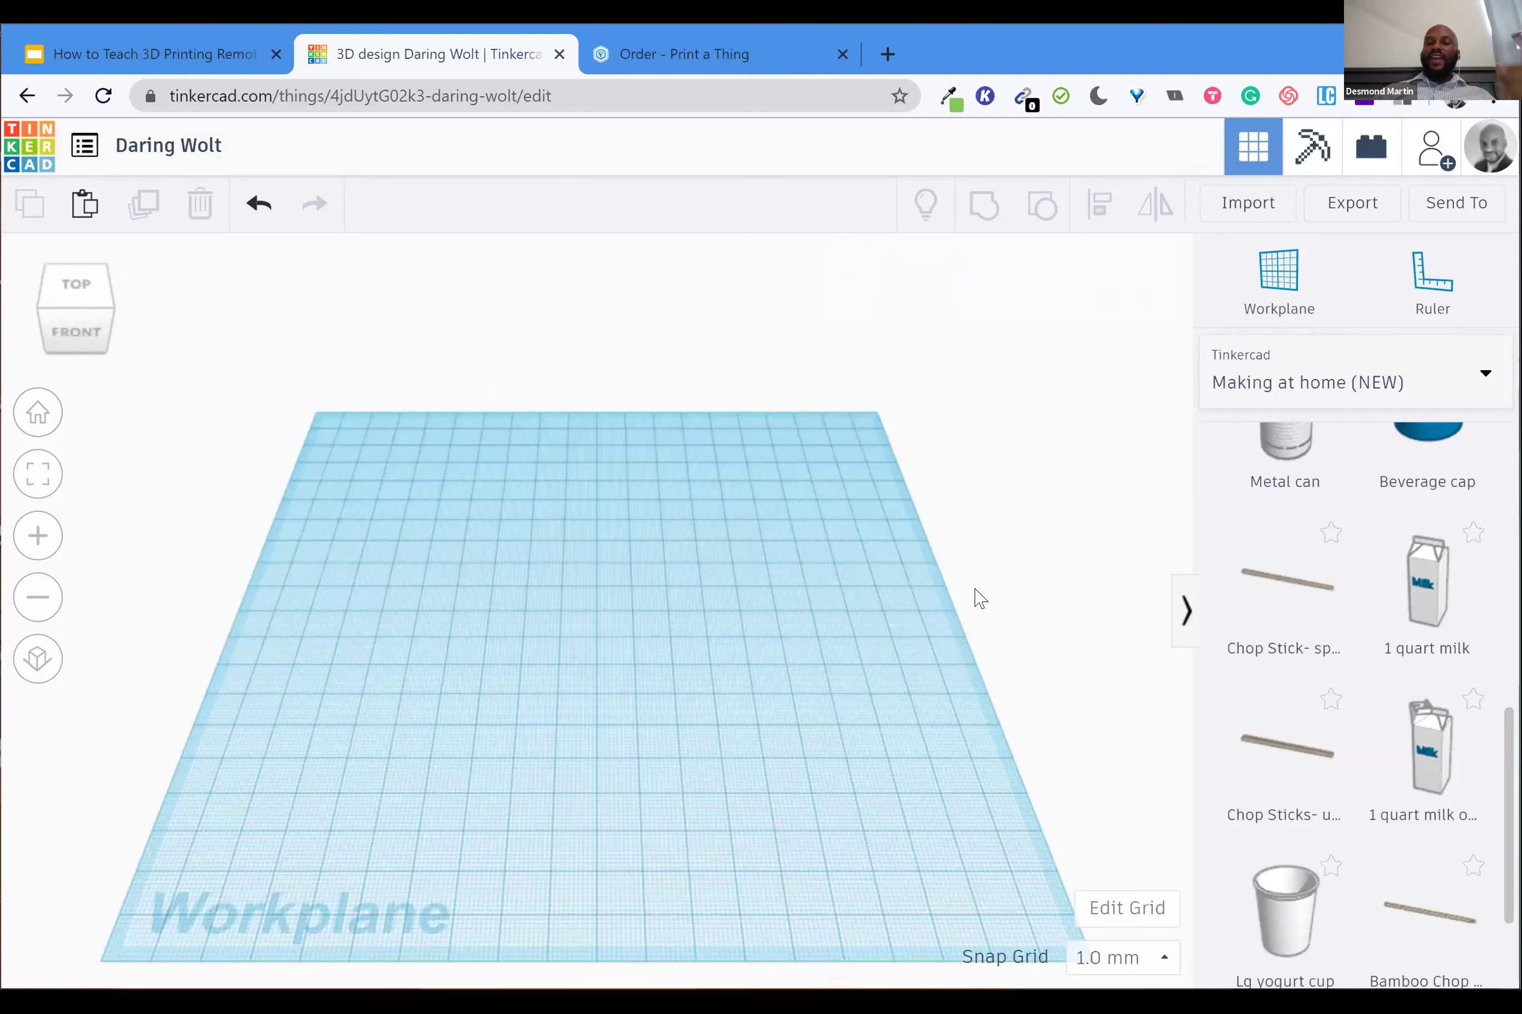
Place the Glow assembly from the Circuits Assemblies library near the middle of the workplane and inspect it up close
left_click(1482, 390)
scroll(1411, 492, "down", 1)
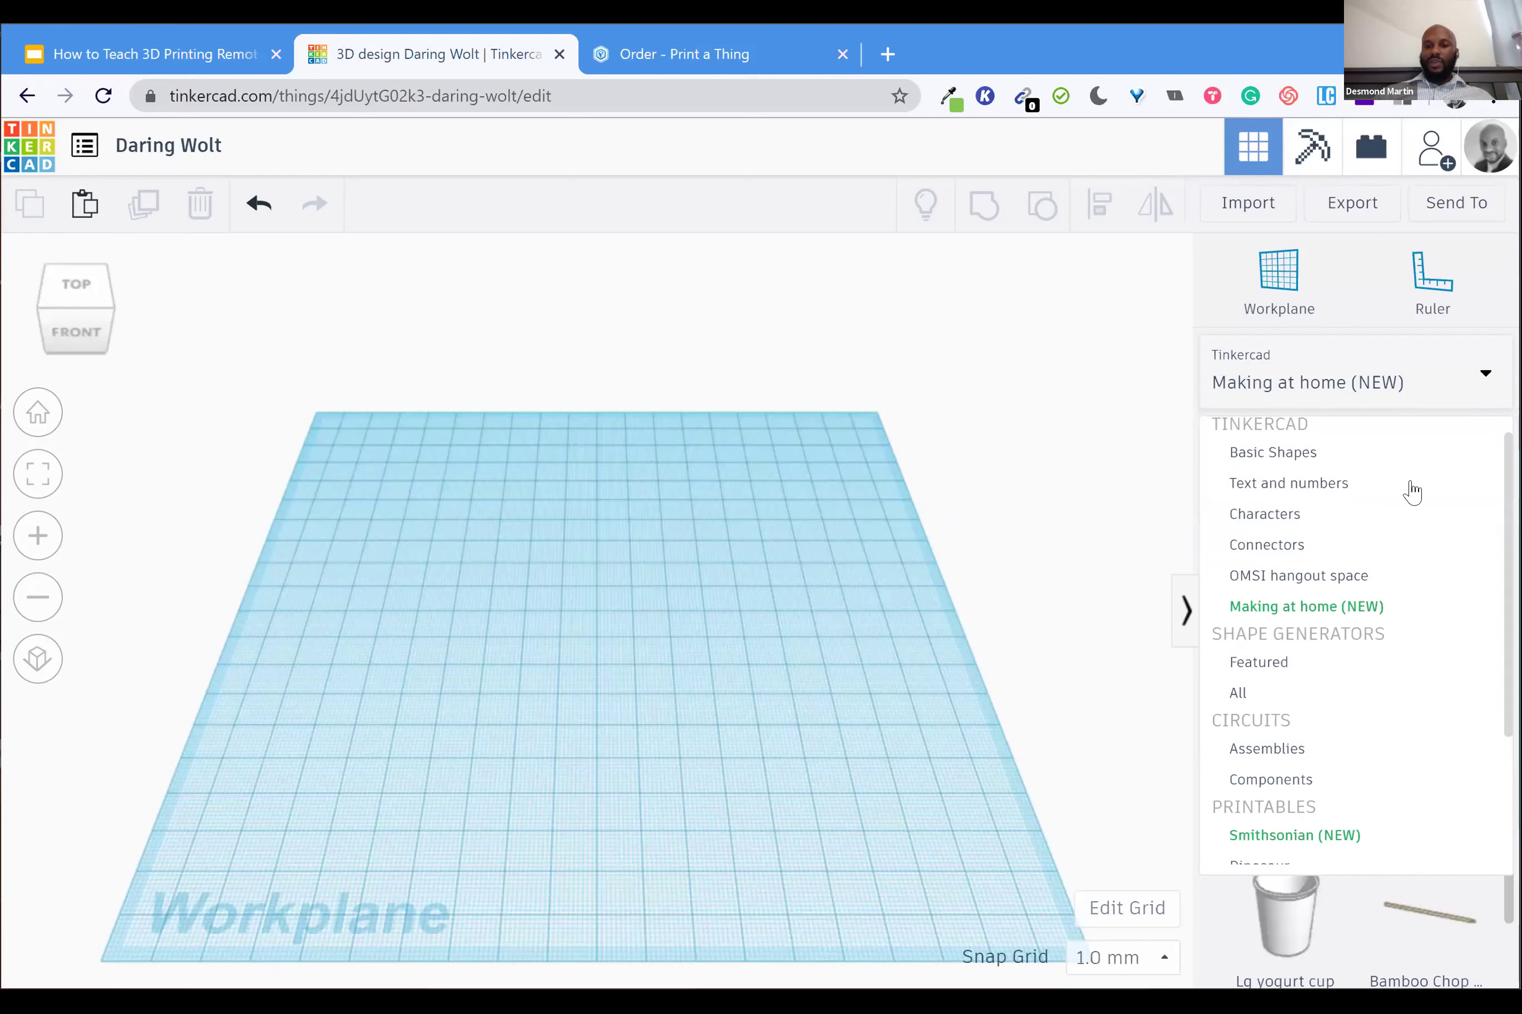
scroll(1411, 492, "down", 1)
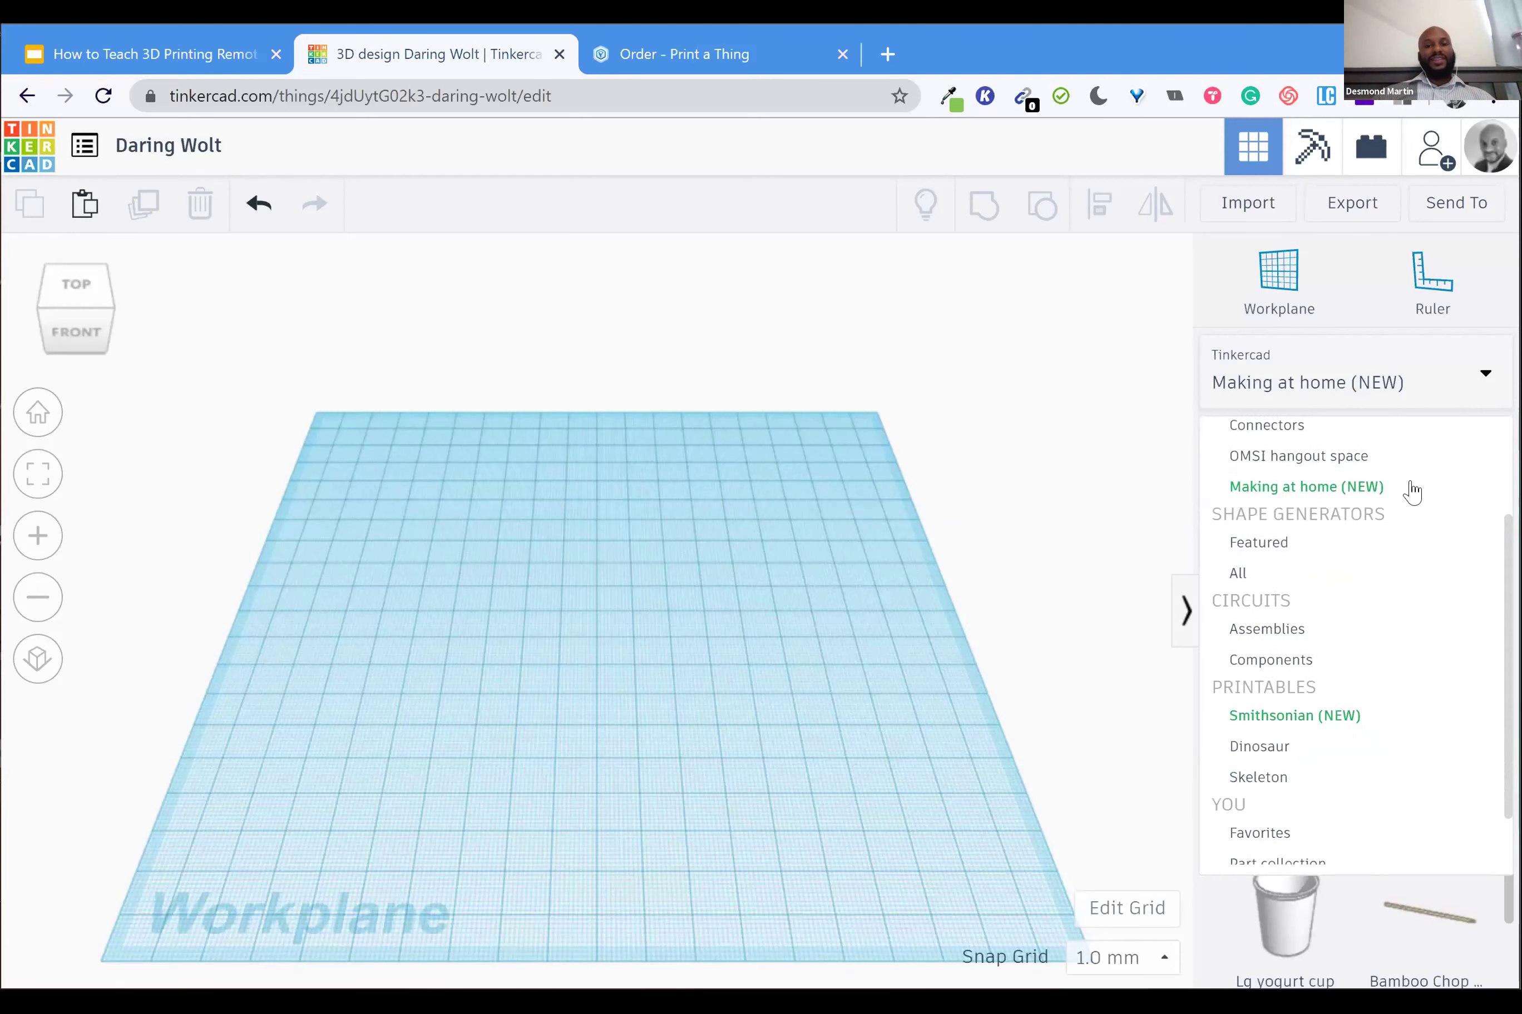
left_click(1288, 645)
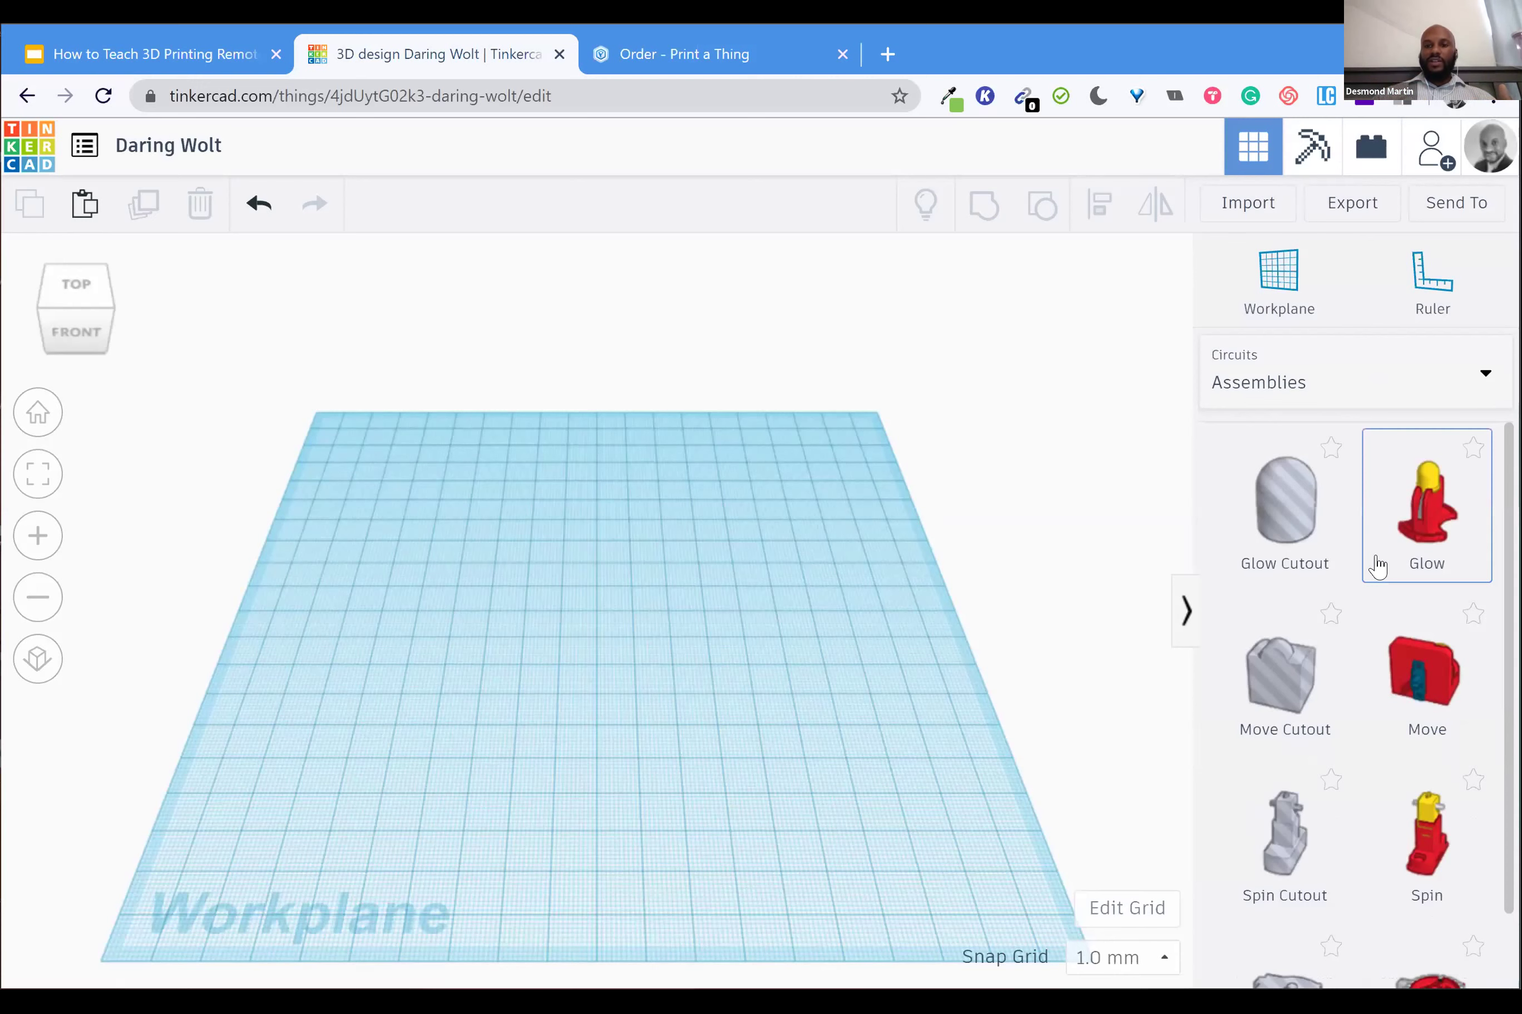
left_click_drag(1415, 547, 531, 703)
scroll(625, 690, "up", 1)
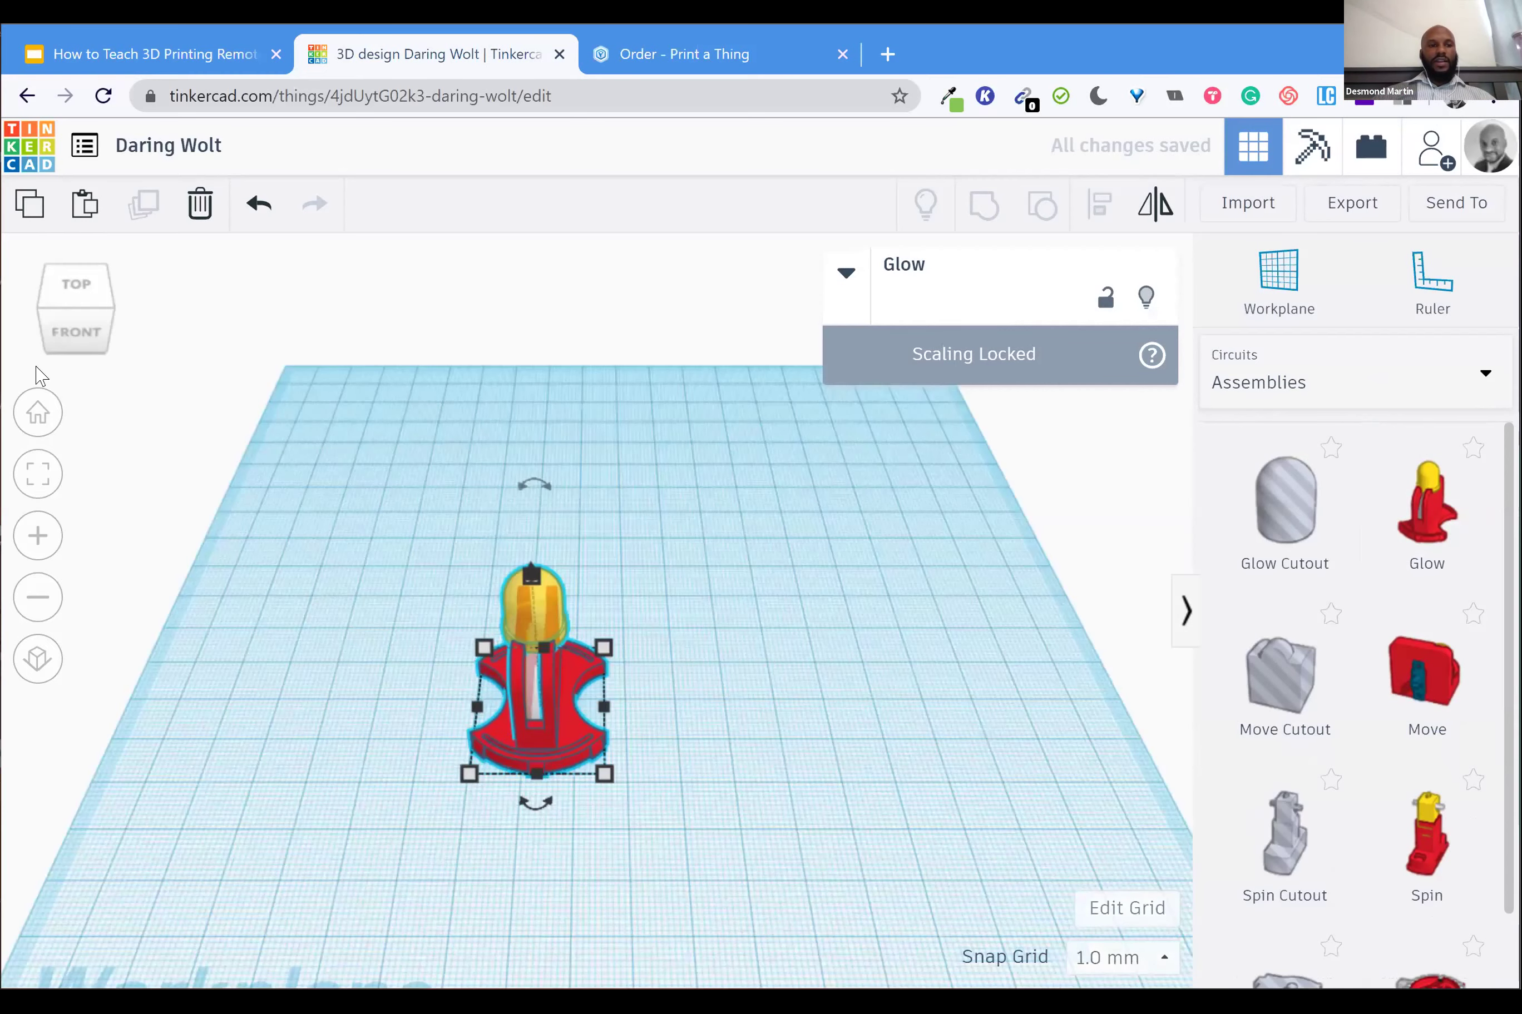
key("f")
key("Escape")
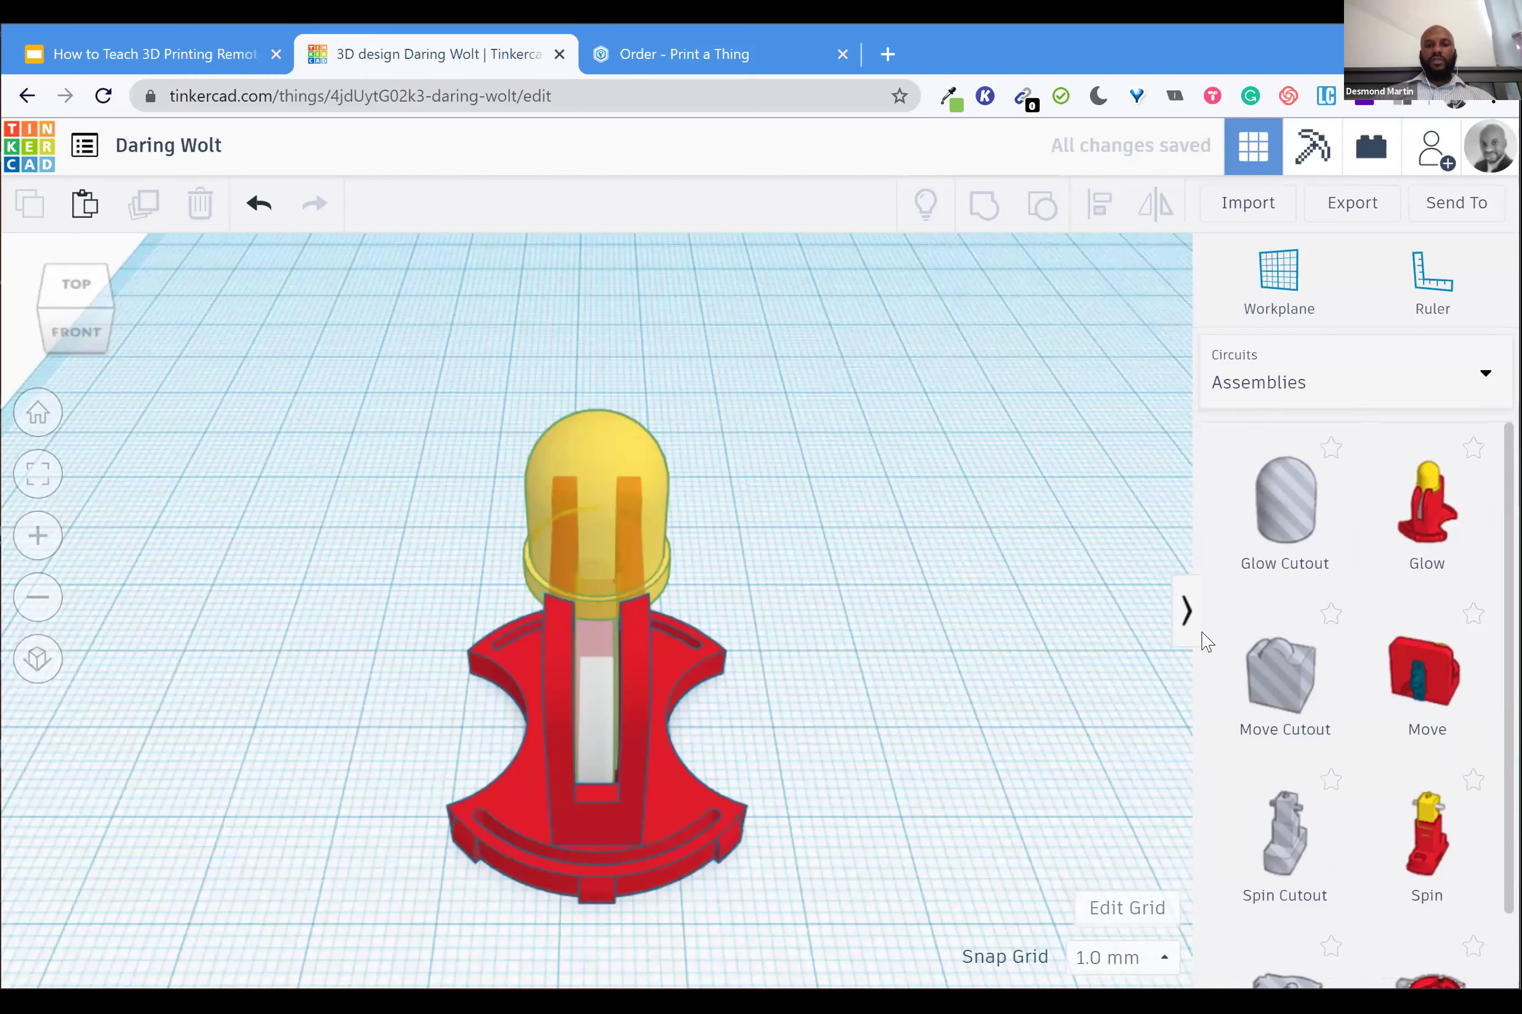
right_click_drag(1206, 641, 1349, 628)
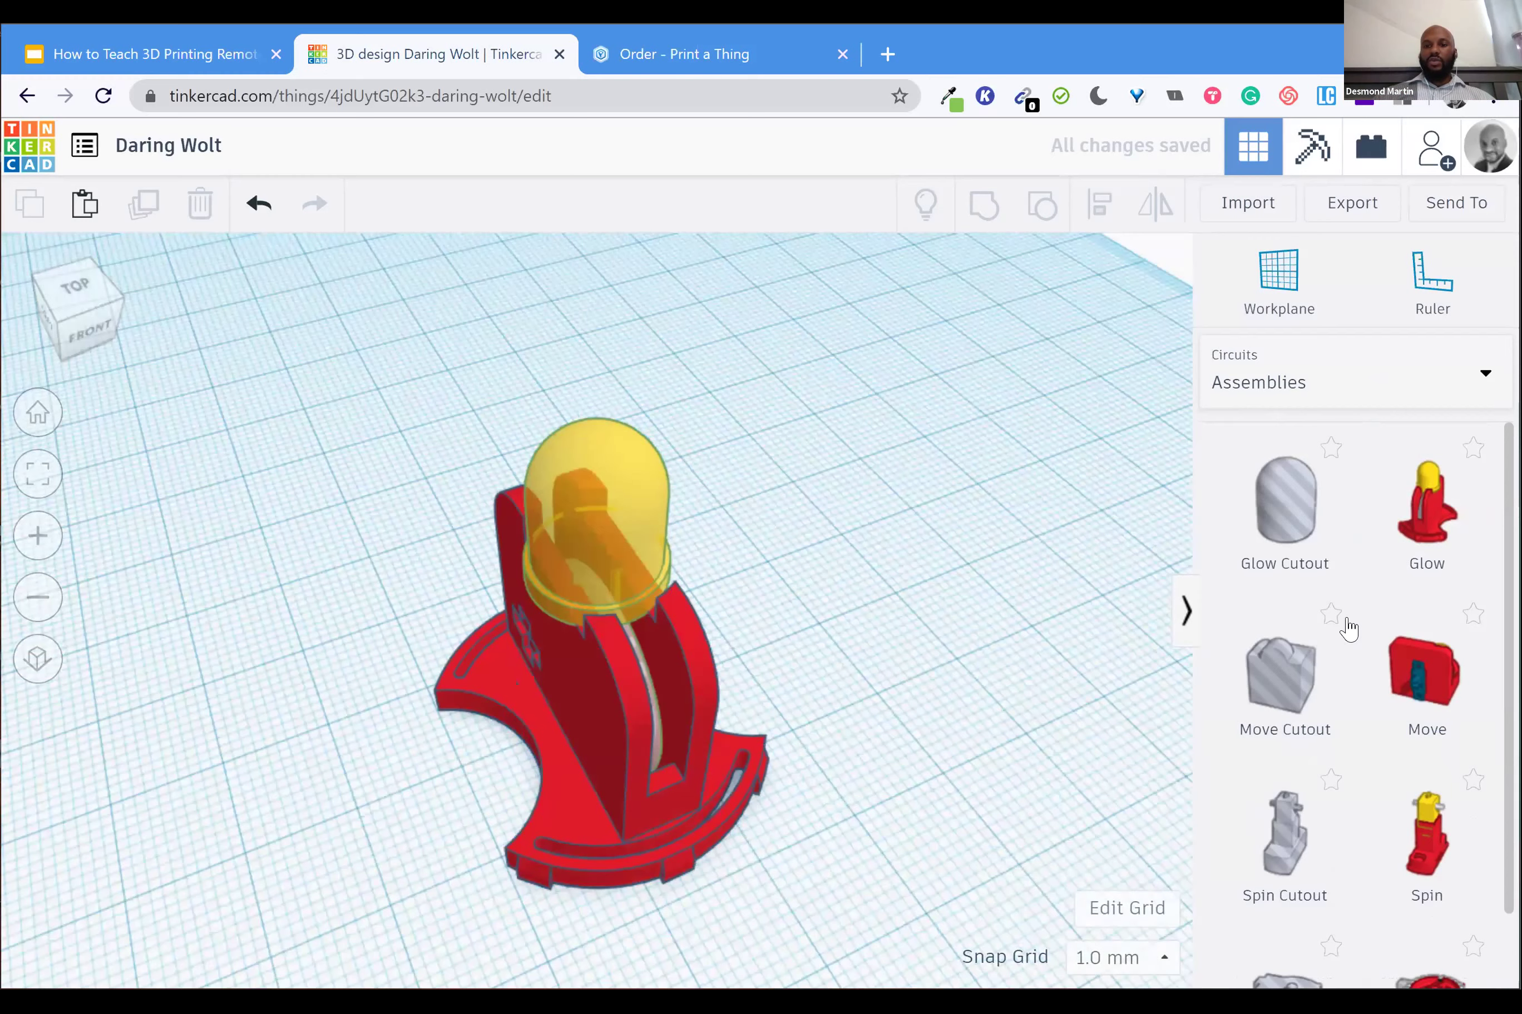
Place the Spin circuit assembly on the workplane beside the Glow assembly and view both from behind
scroll(1415, 718, "down", 1)
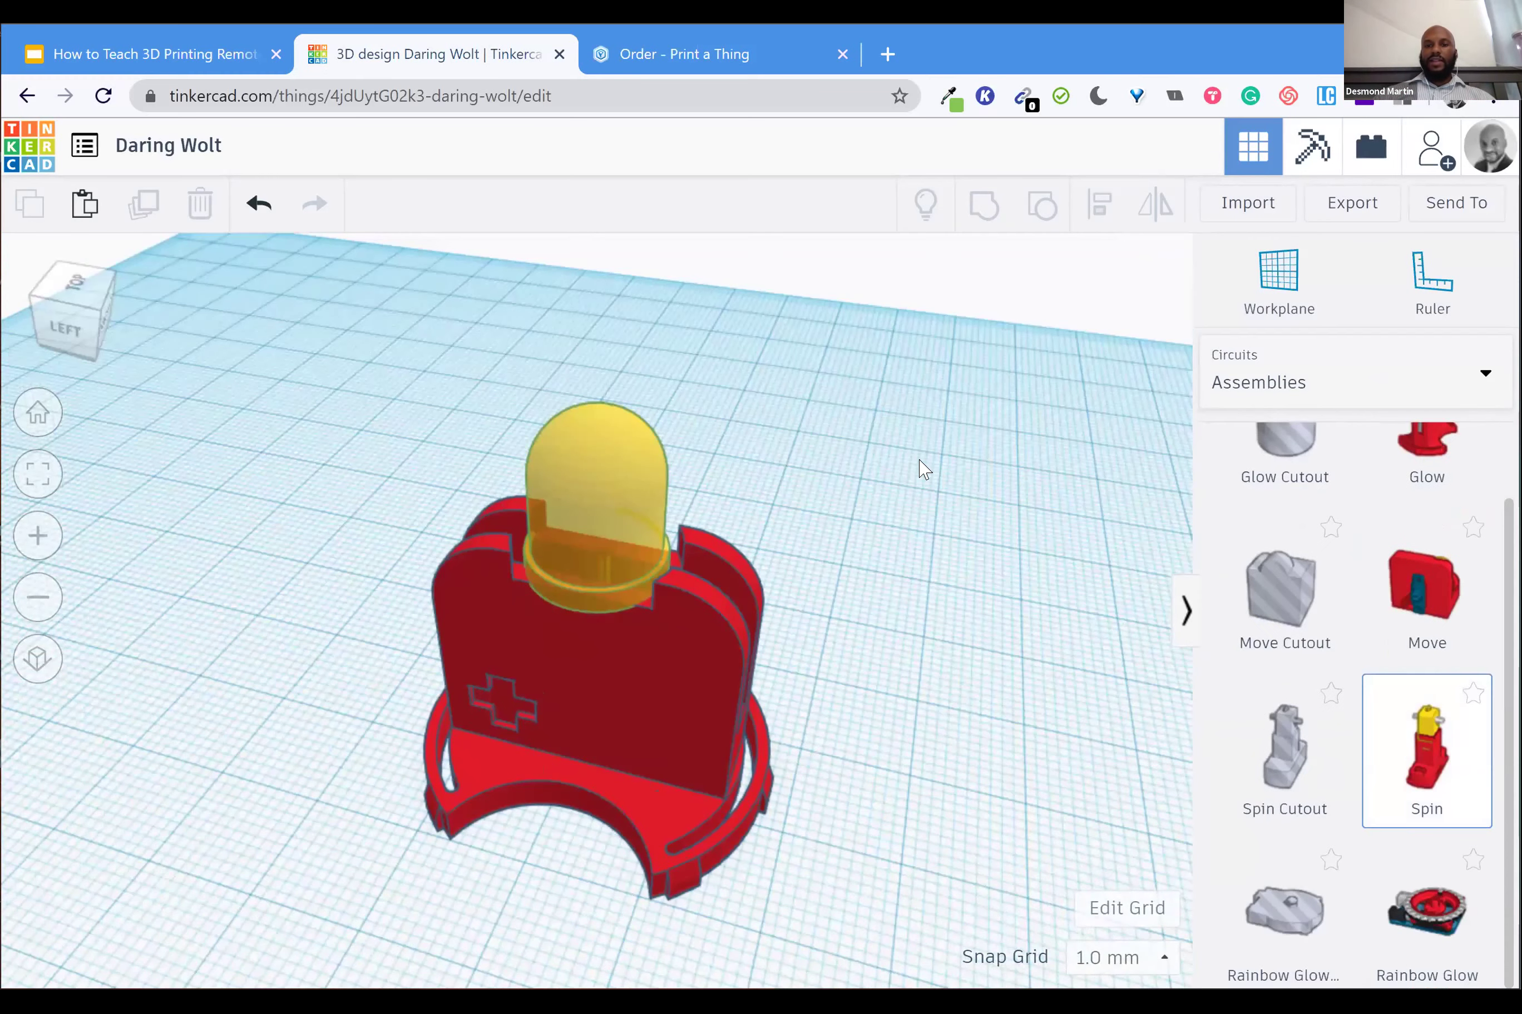
left_click(943, 478)
scroll(941, 467, "down", 3)
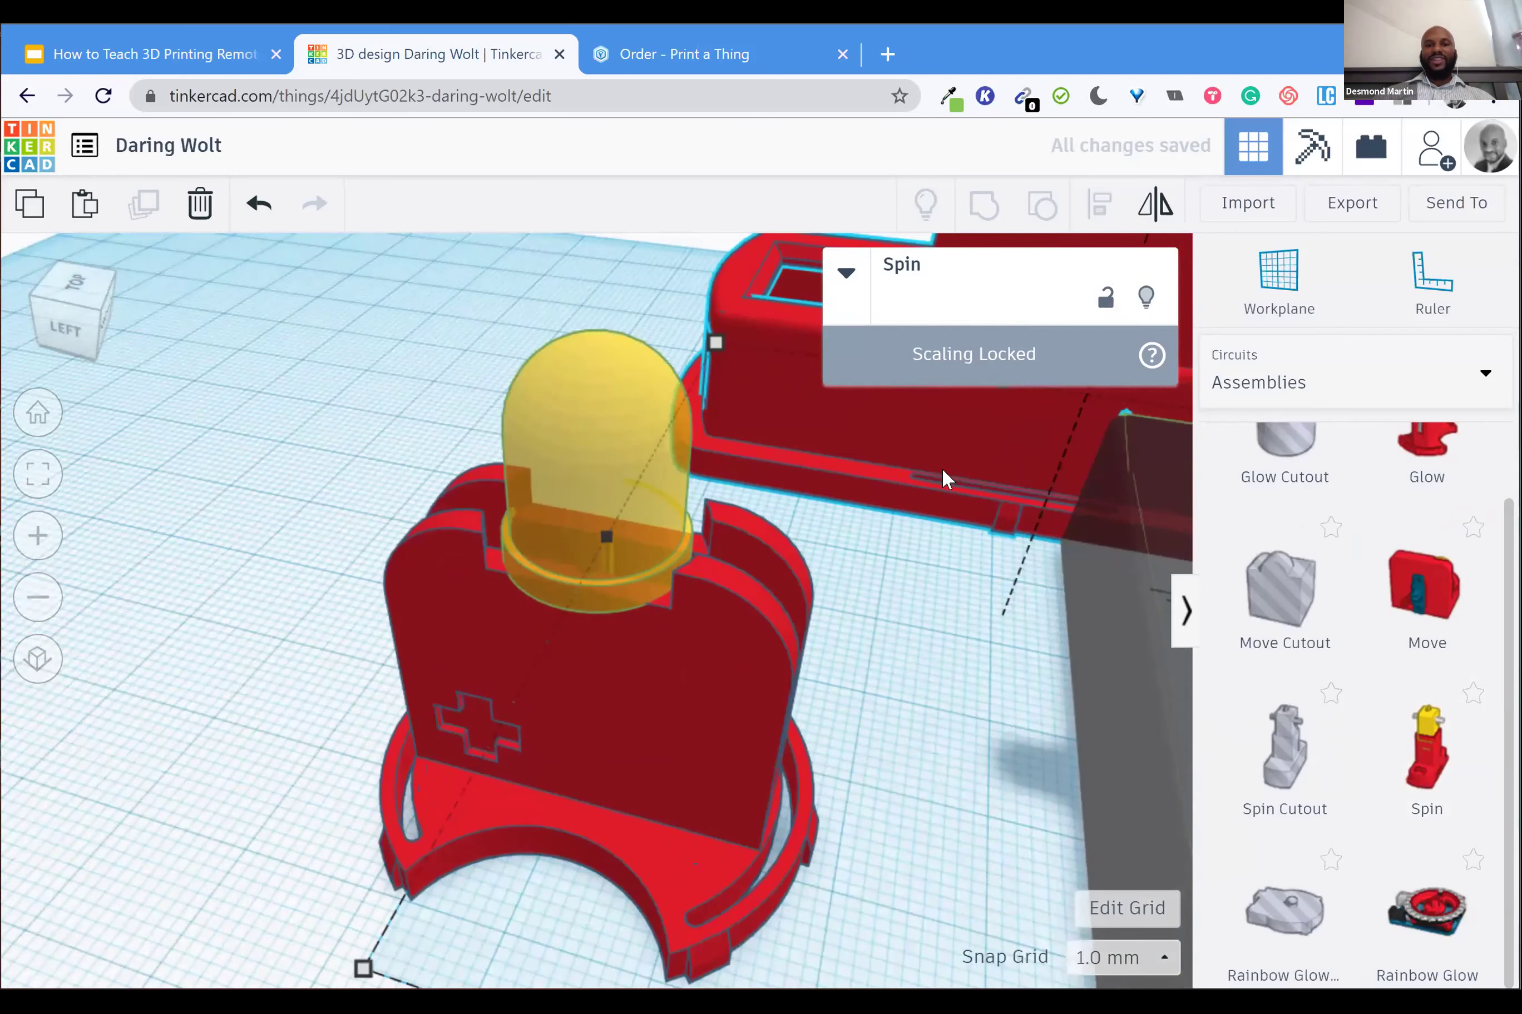
scroll(190, 363, "down", 5)
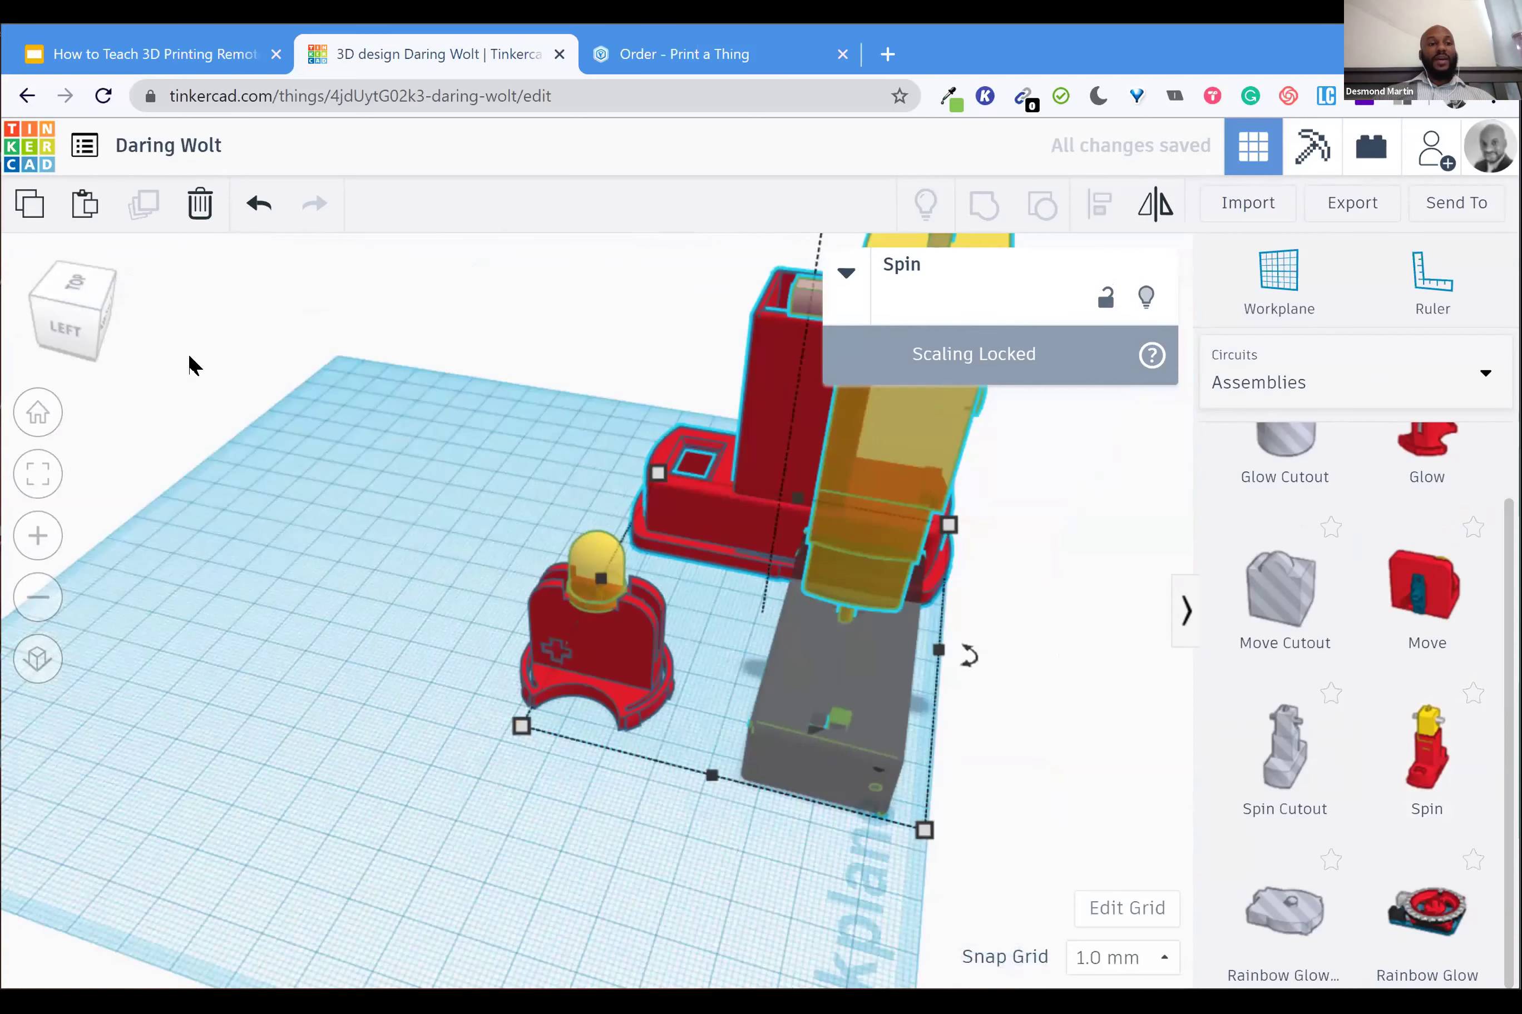
left_click(115, 323)
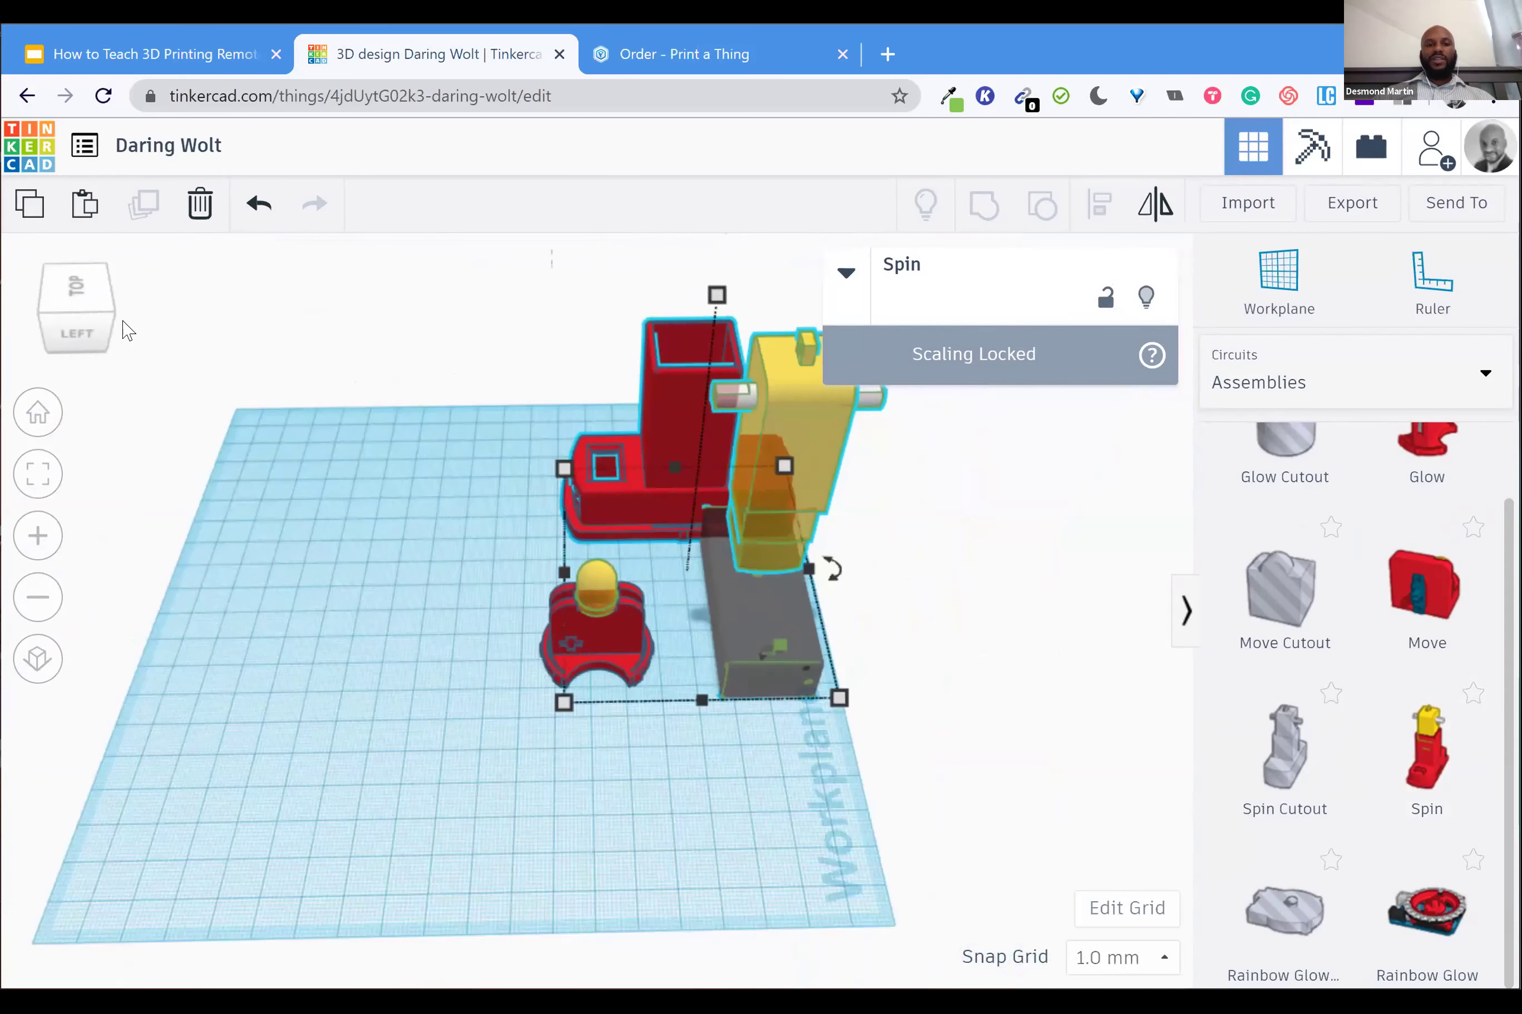
key("ctrl+Left")
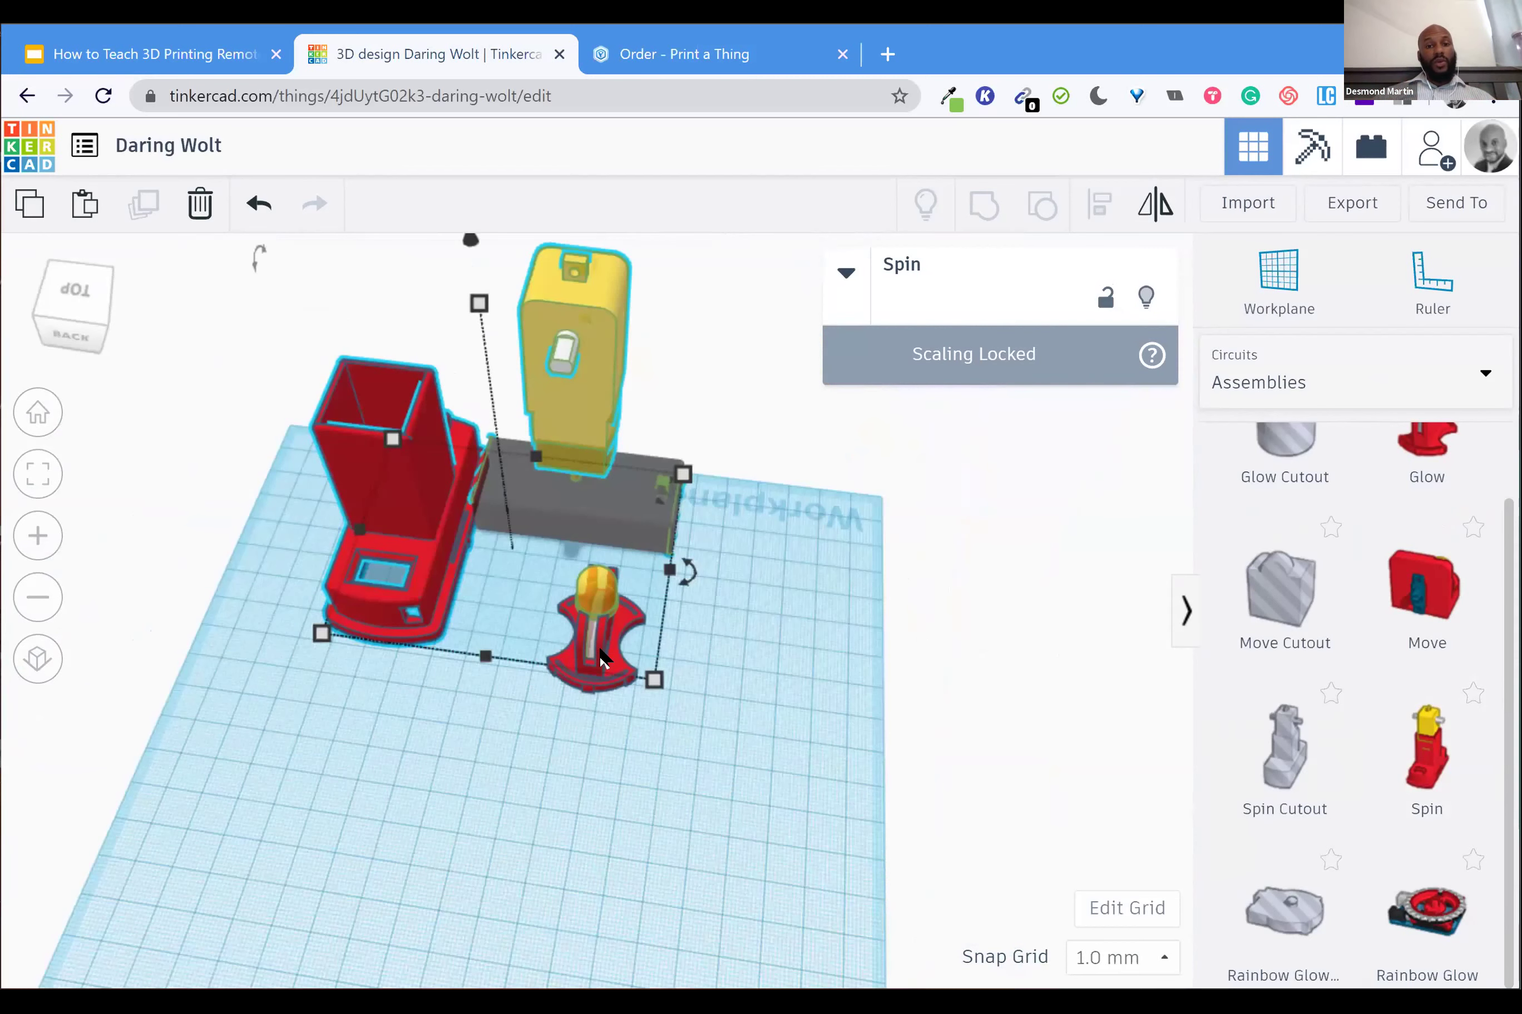
left_click(761, 754)
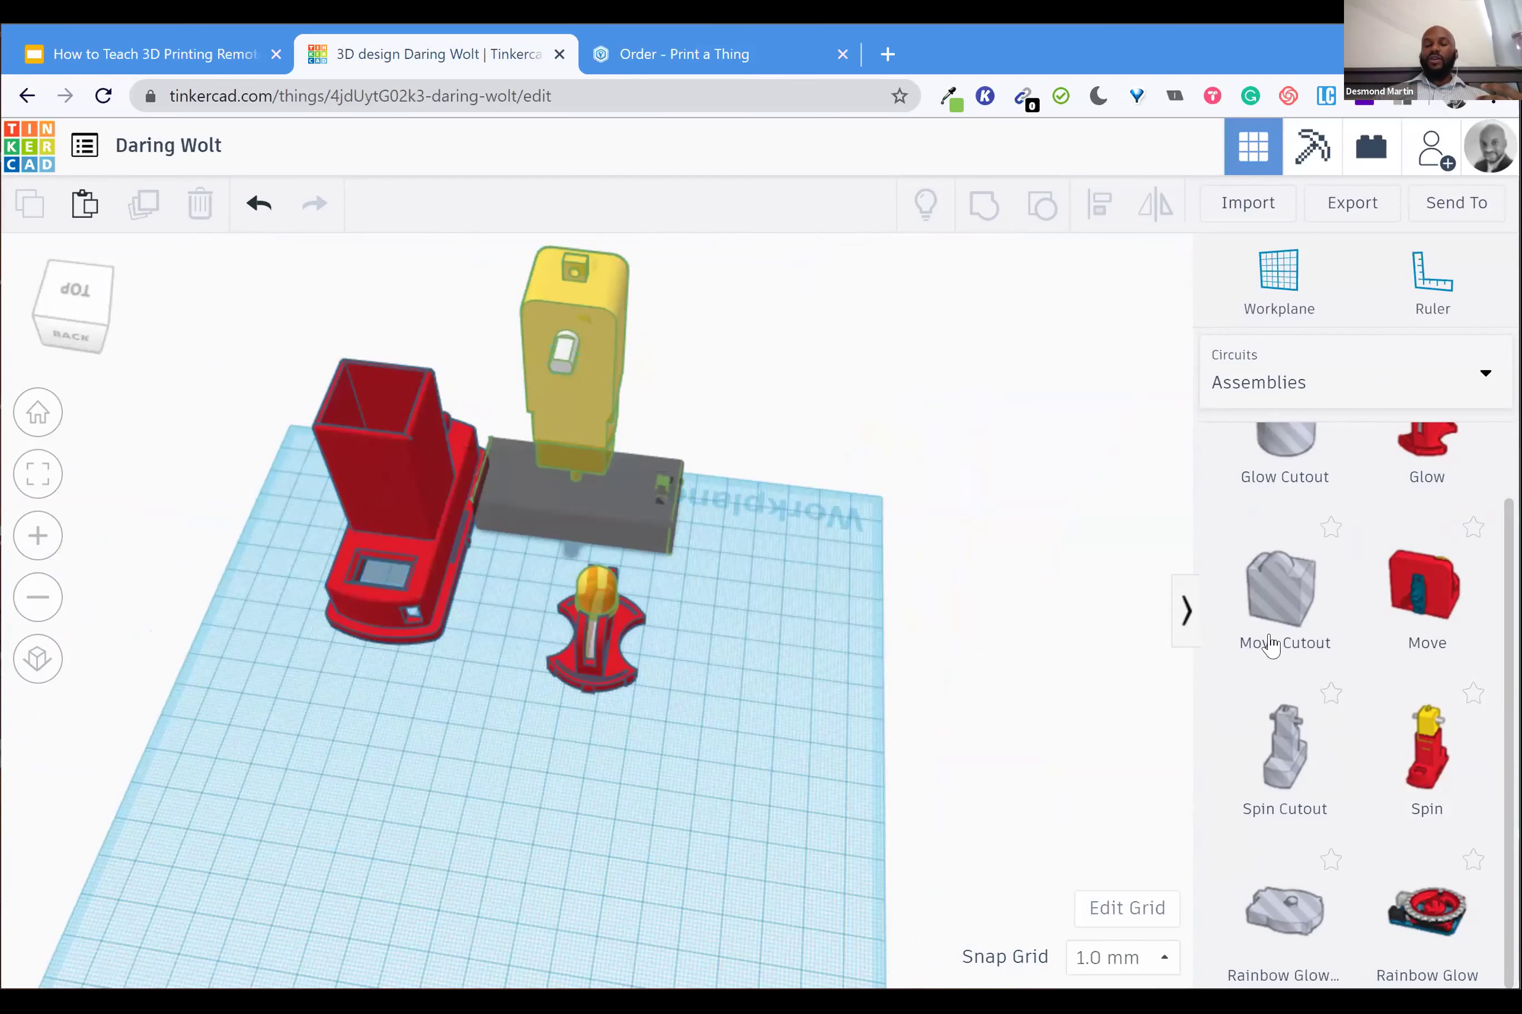
Place an Arduino Uno R3 from the Circuits Components library on the workplane beyond the Glow assembly
scroll(1270, 645, "up", 1)
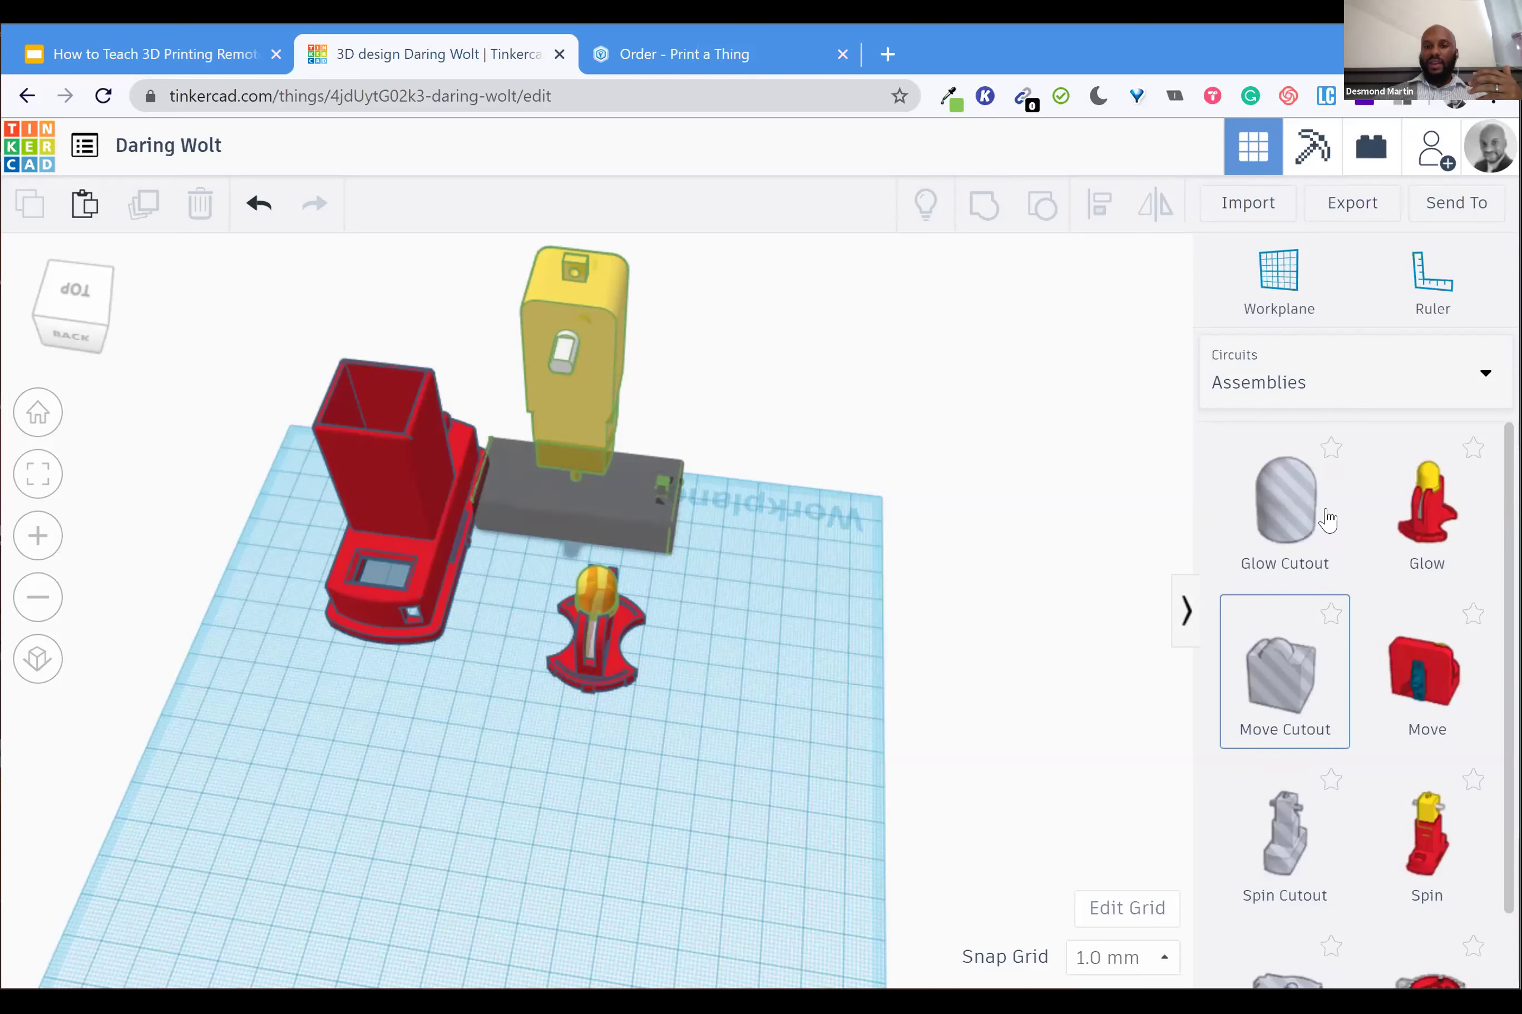
left_click(1392, 400)
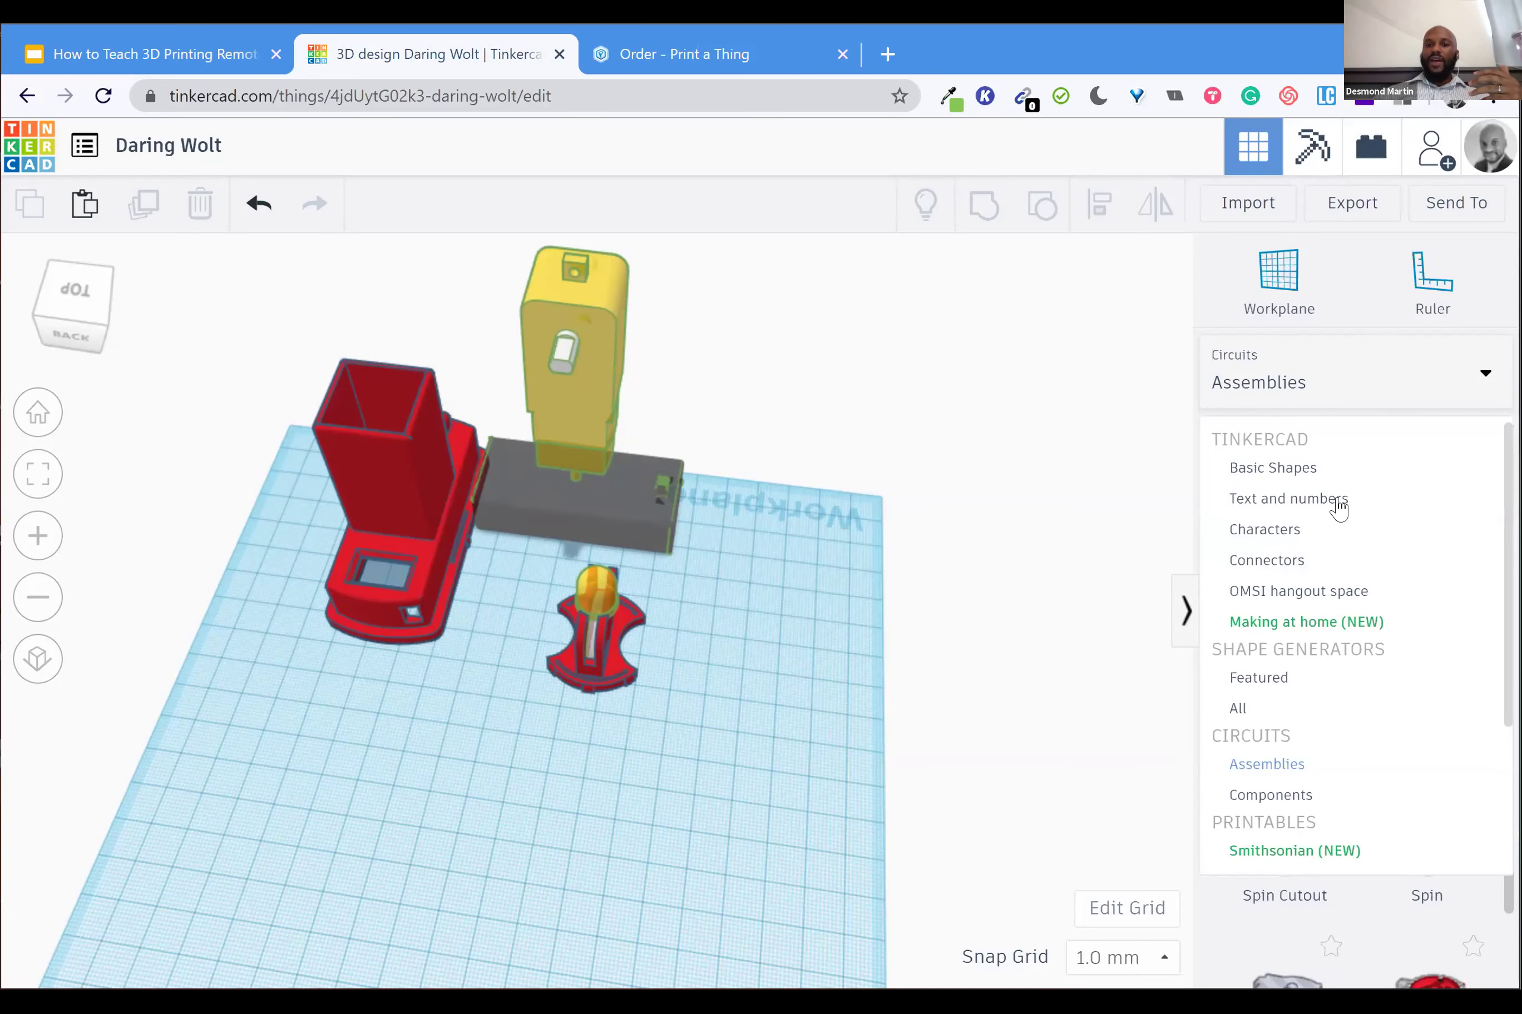
scroll(1303, 720, "down", 1)
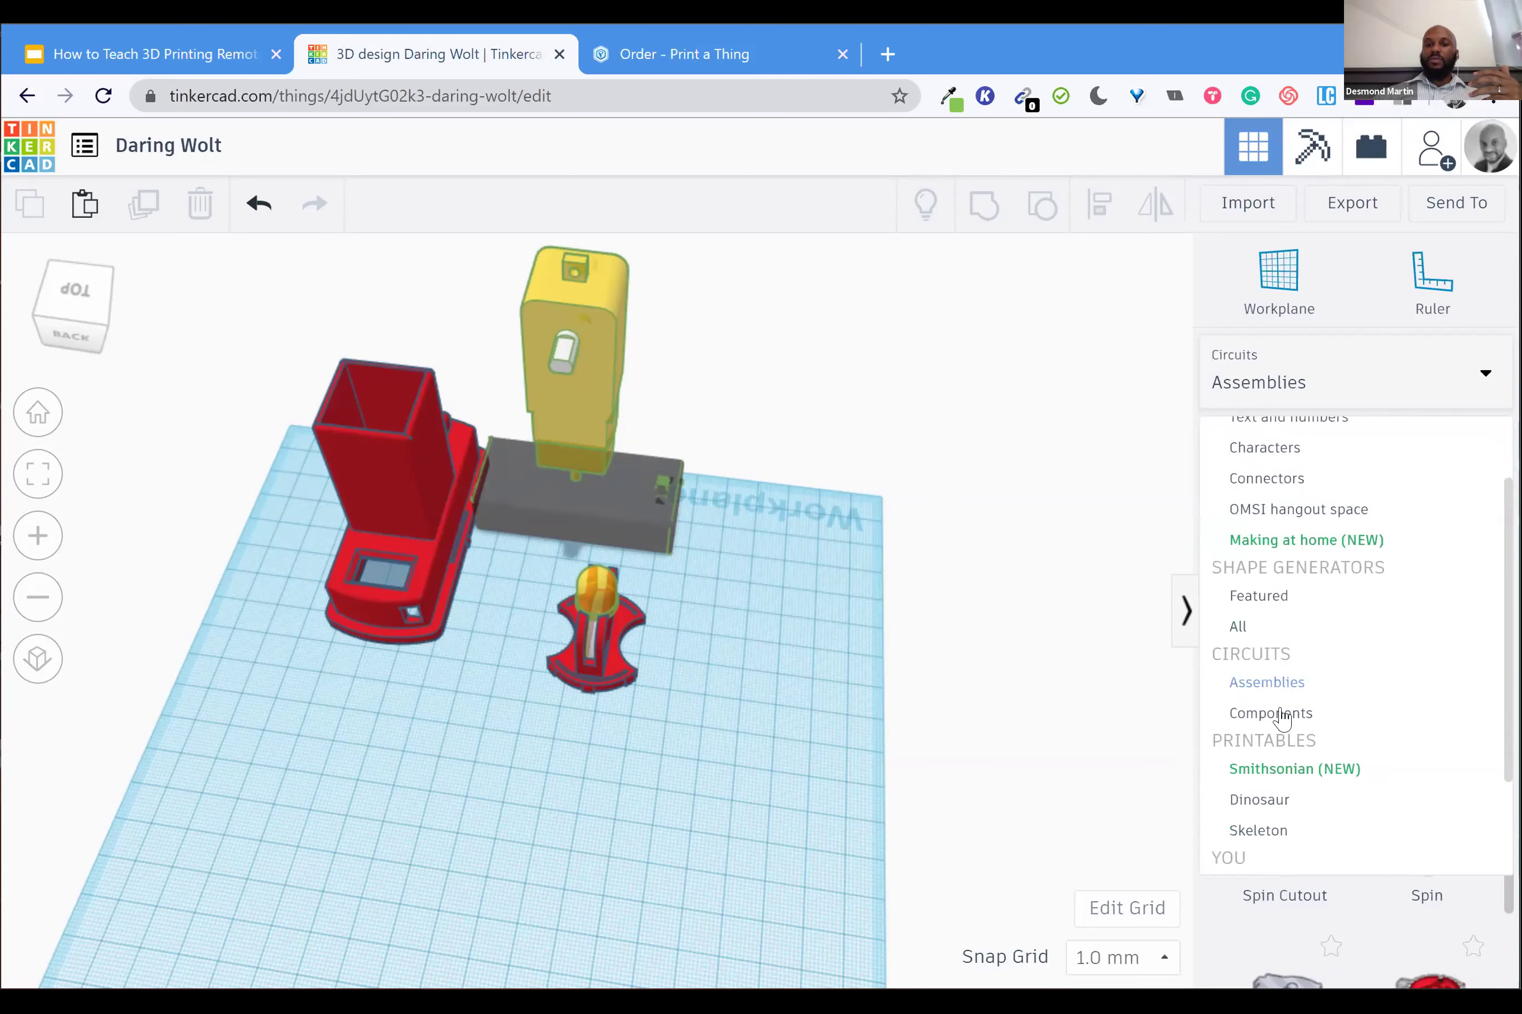
left_click(1271, 714)
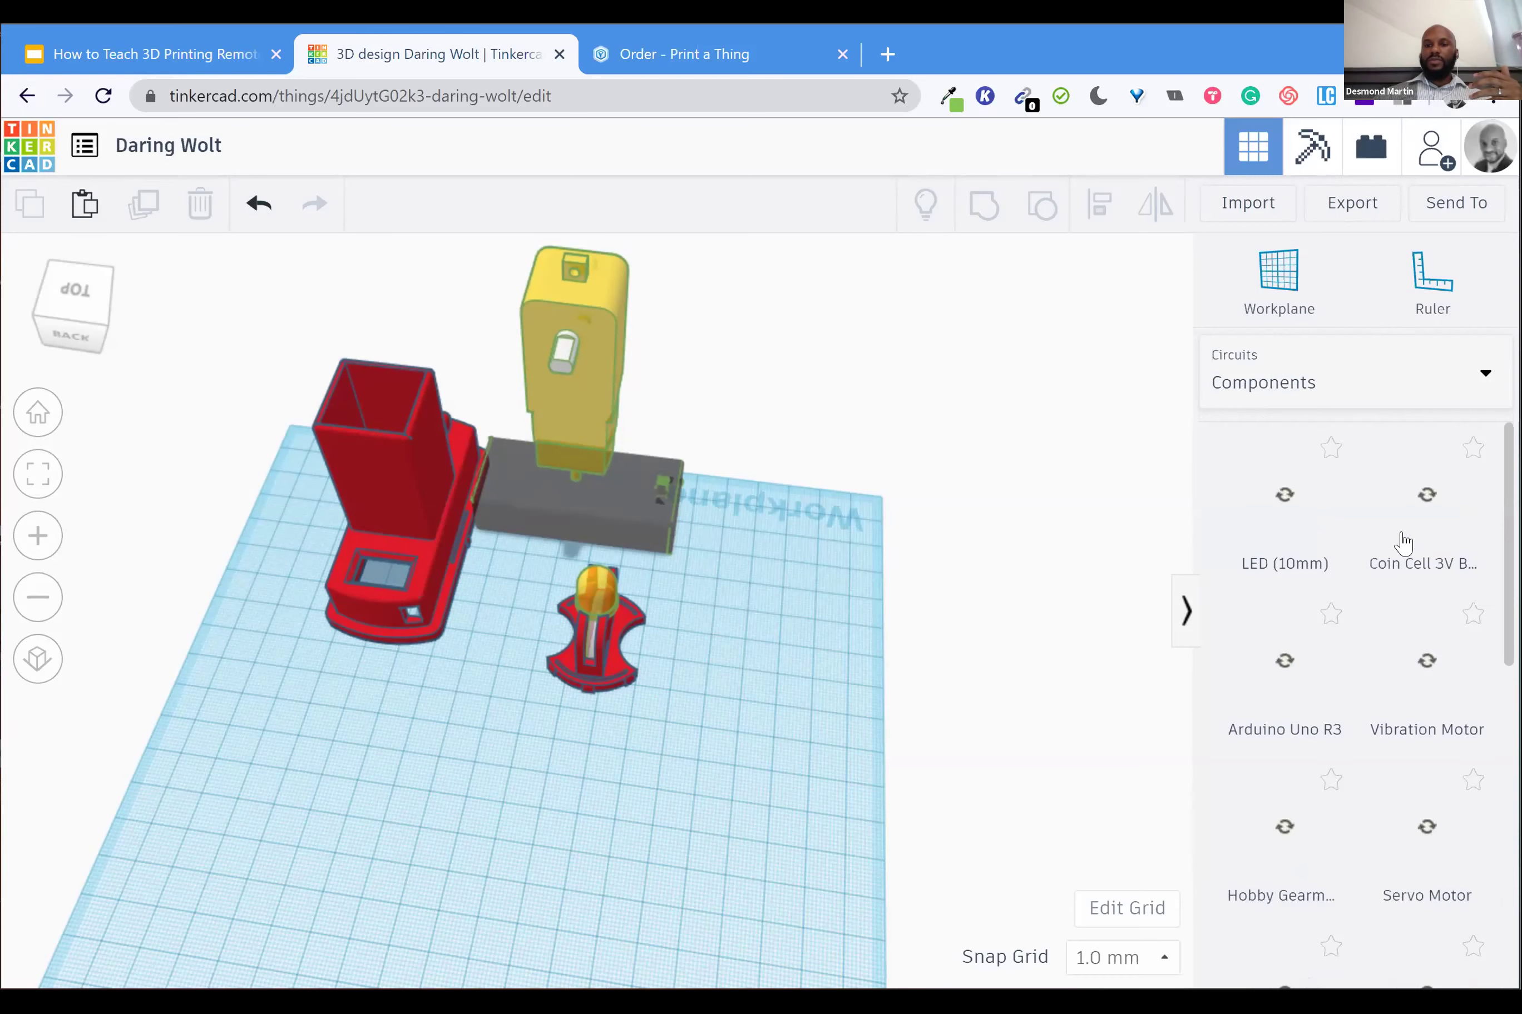
scroll(1359, 485, "down", 3)
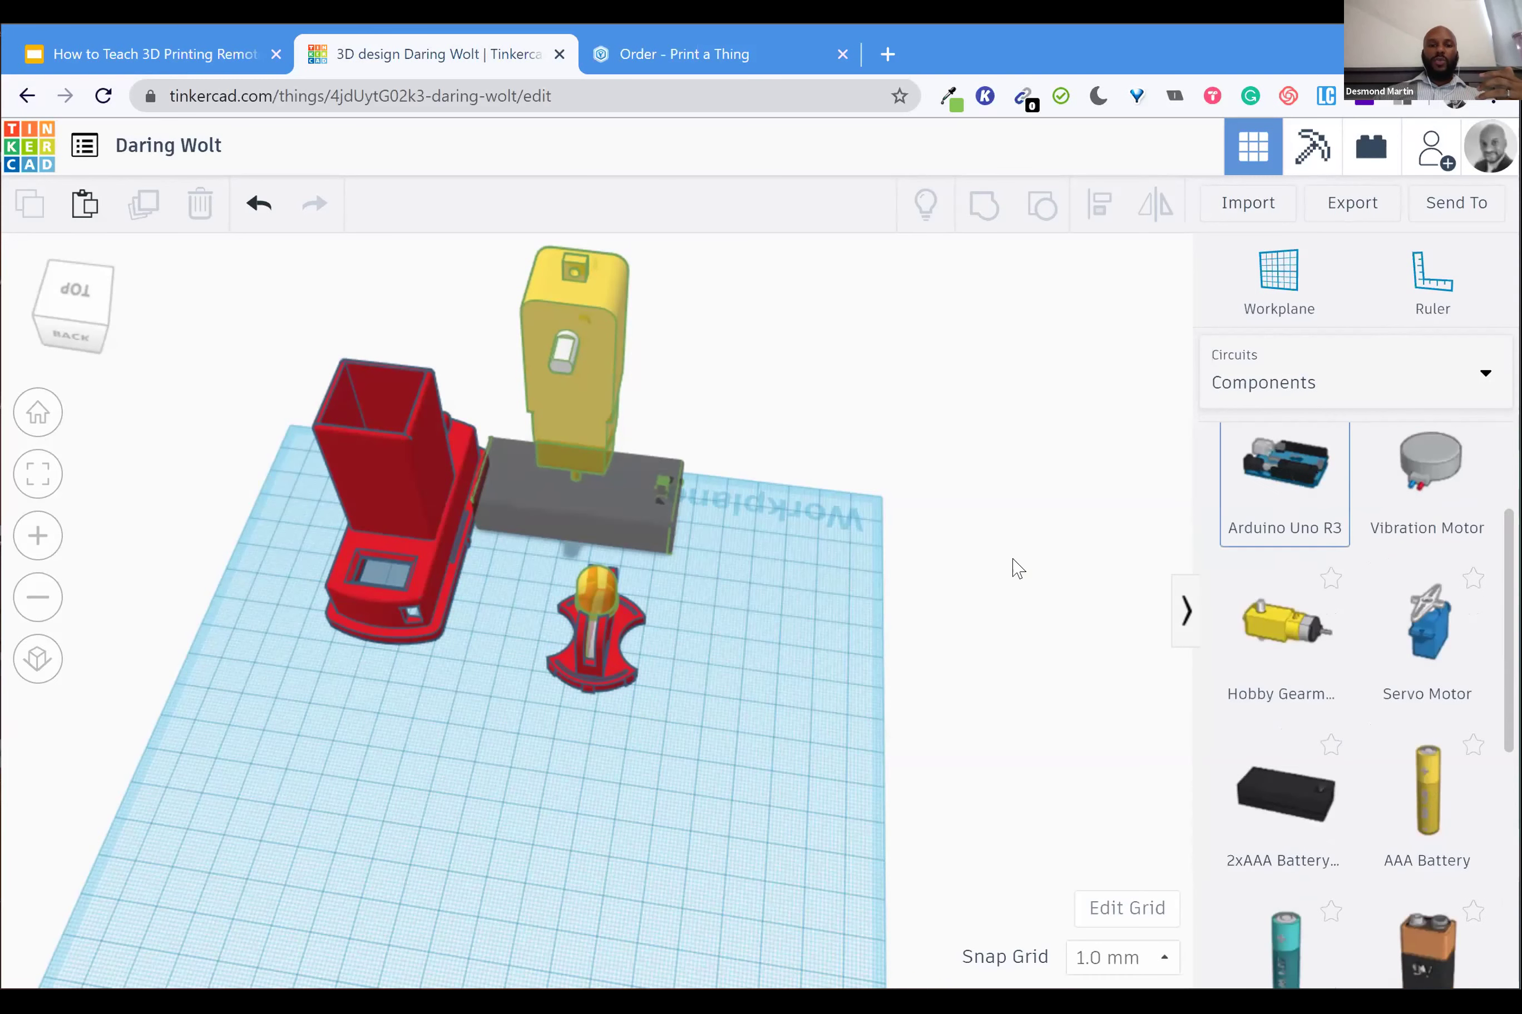
left_click(1260, 503)
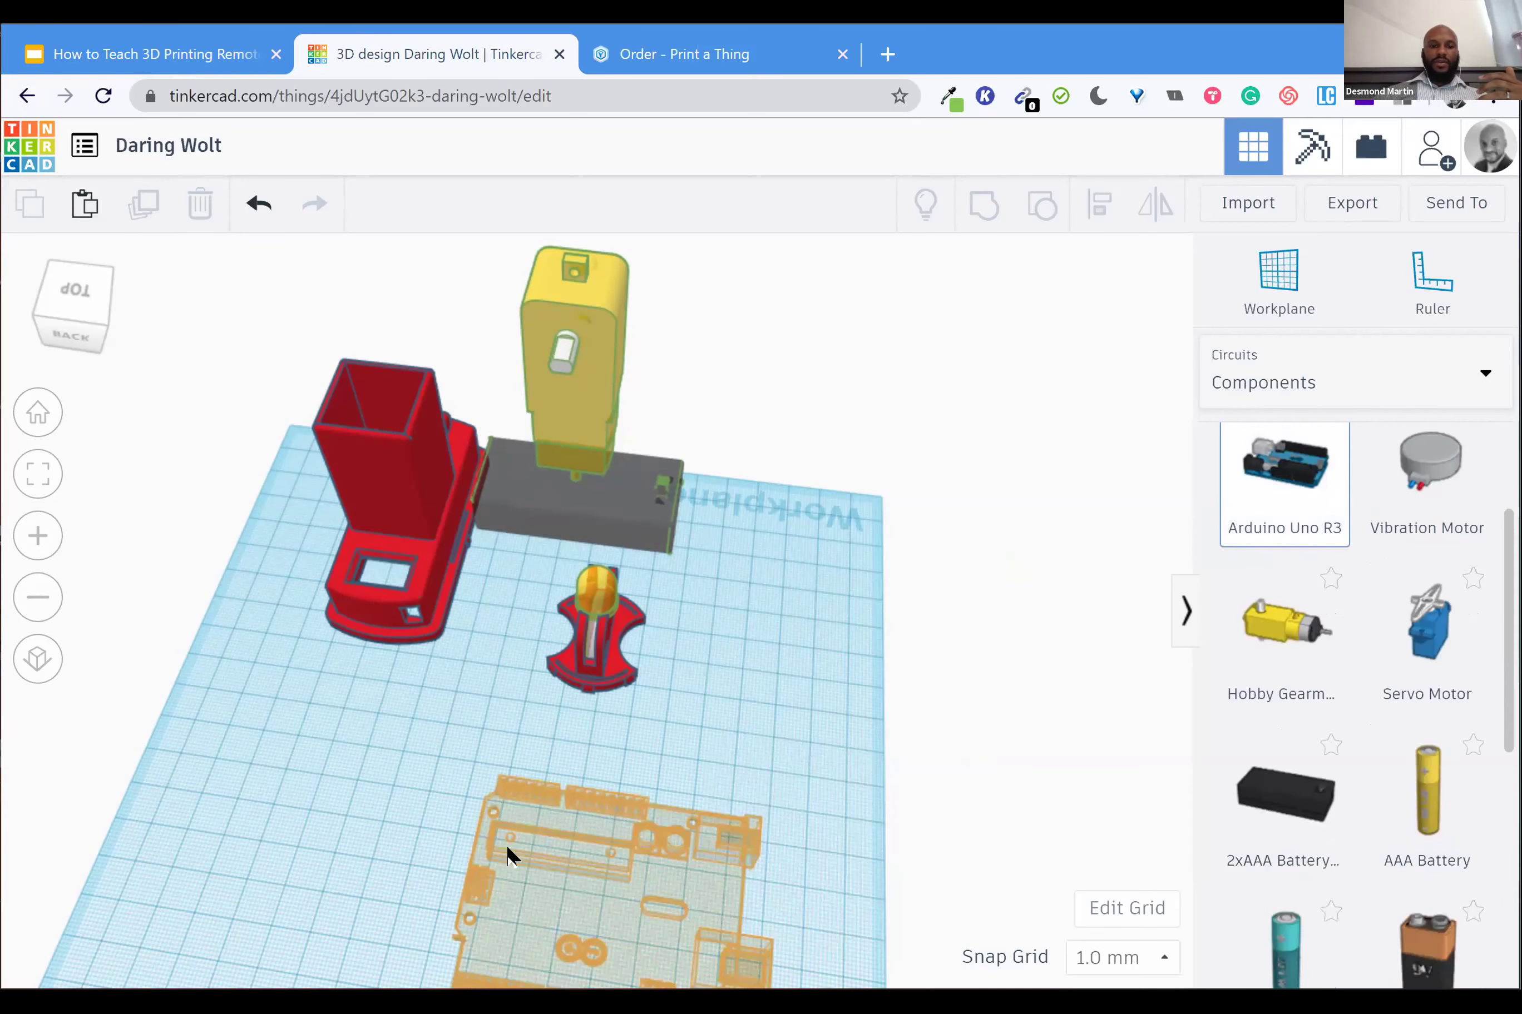
left_click(510, 855)
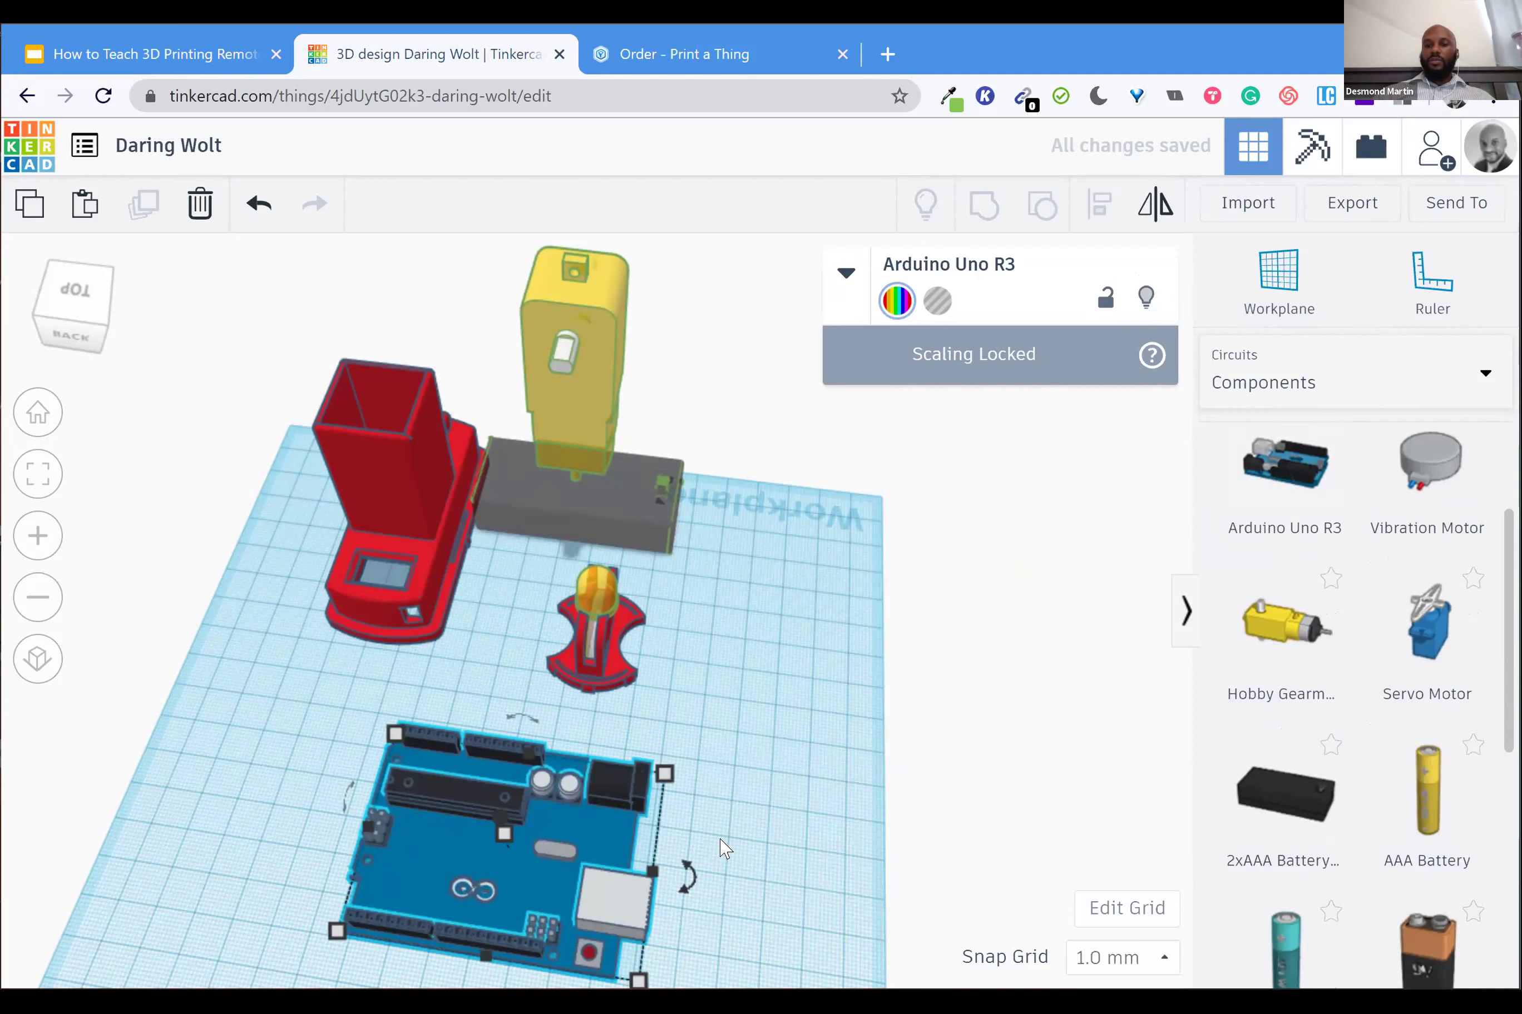
Try to place a full-size Breadboard on the workplane near the Arduino Uno R3
scroll(1395, 859, "down", 5)
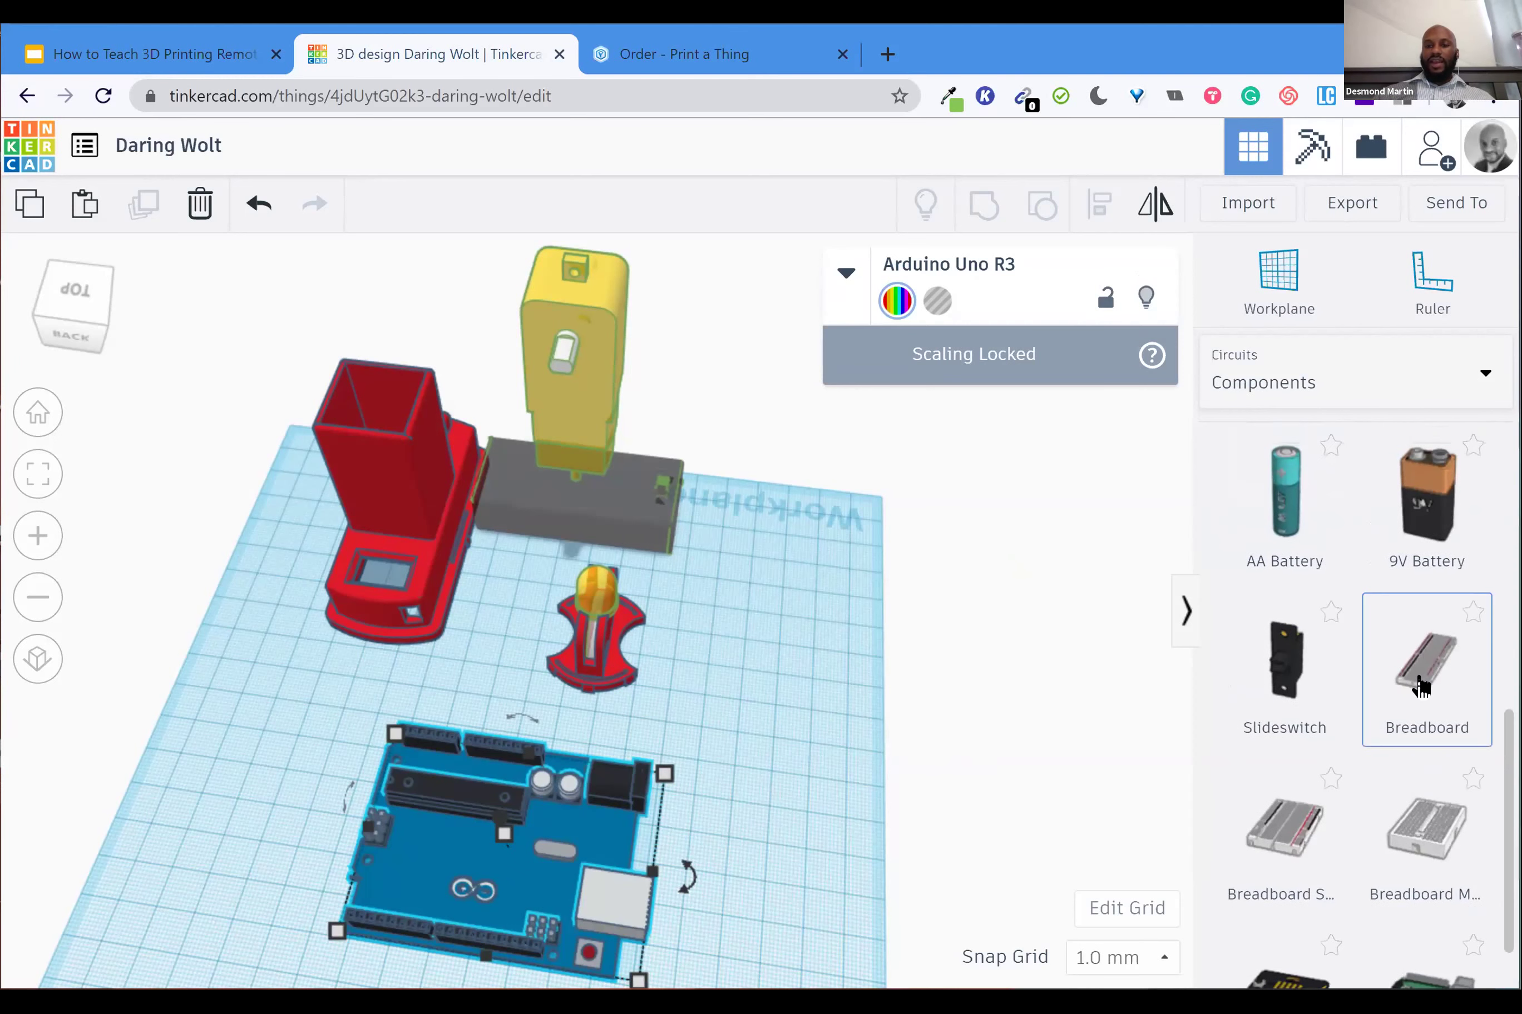
left_click(778, 823)
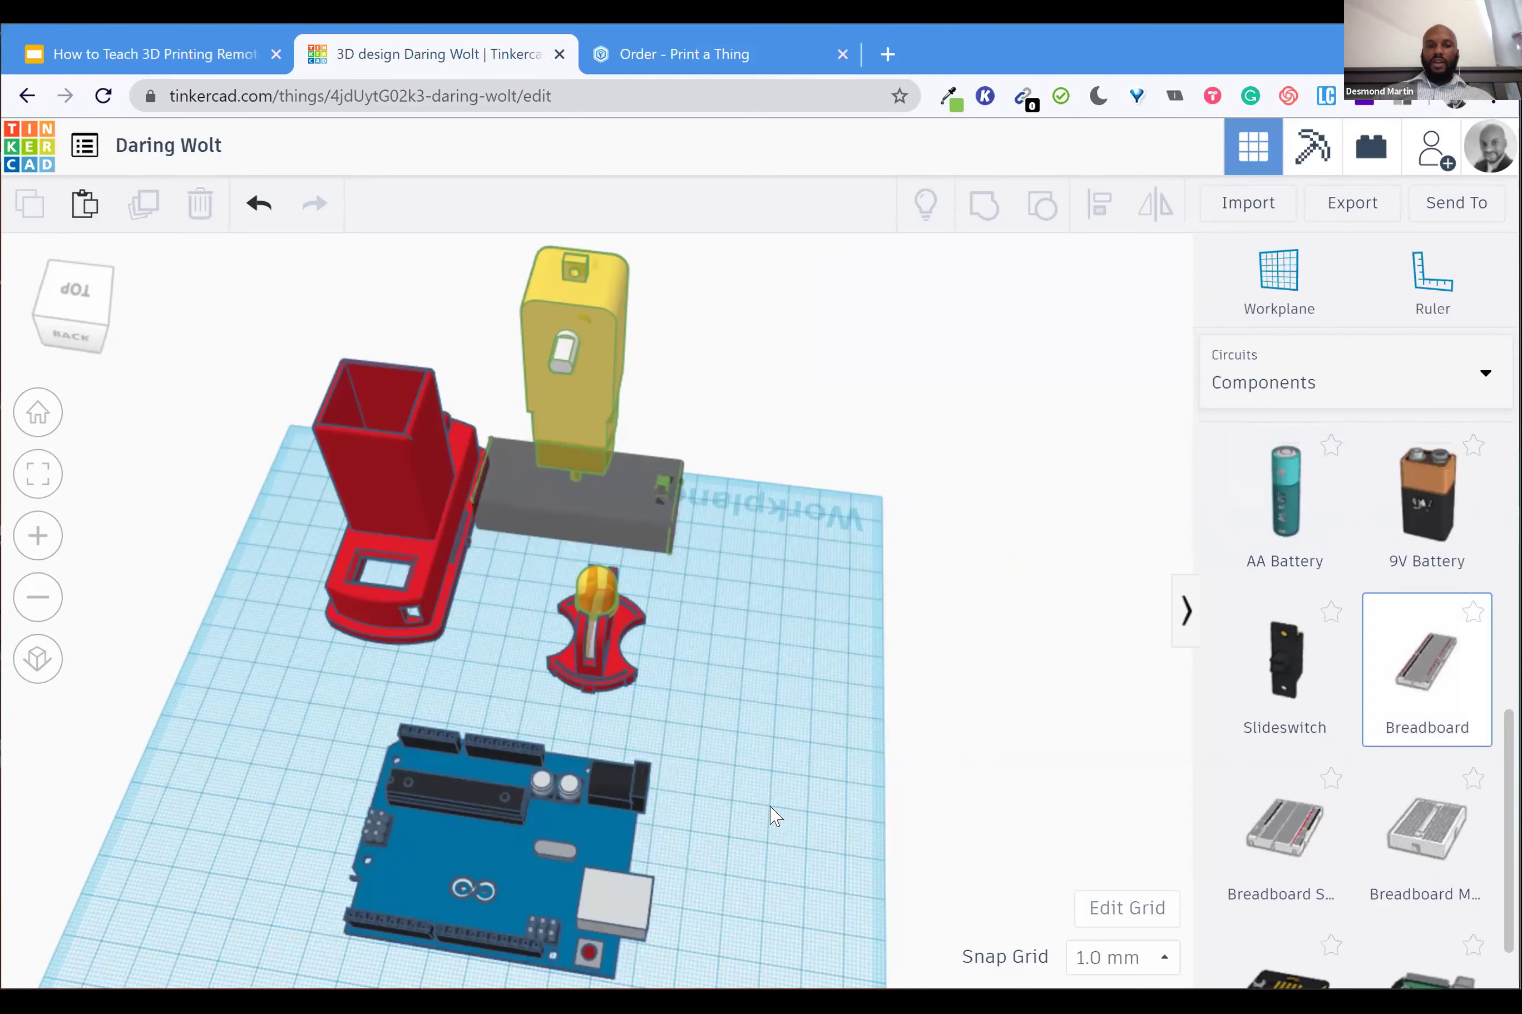
left_click(1273, 747)
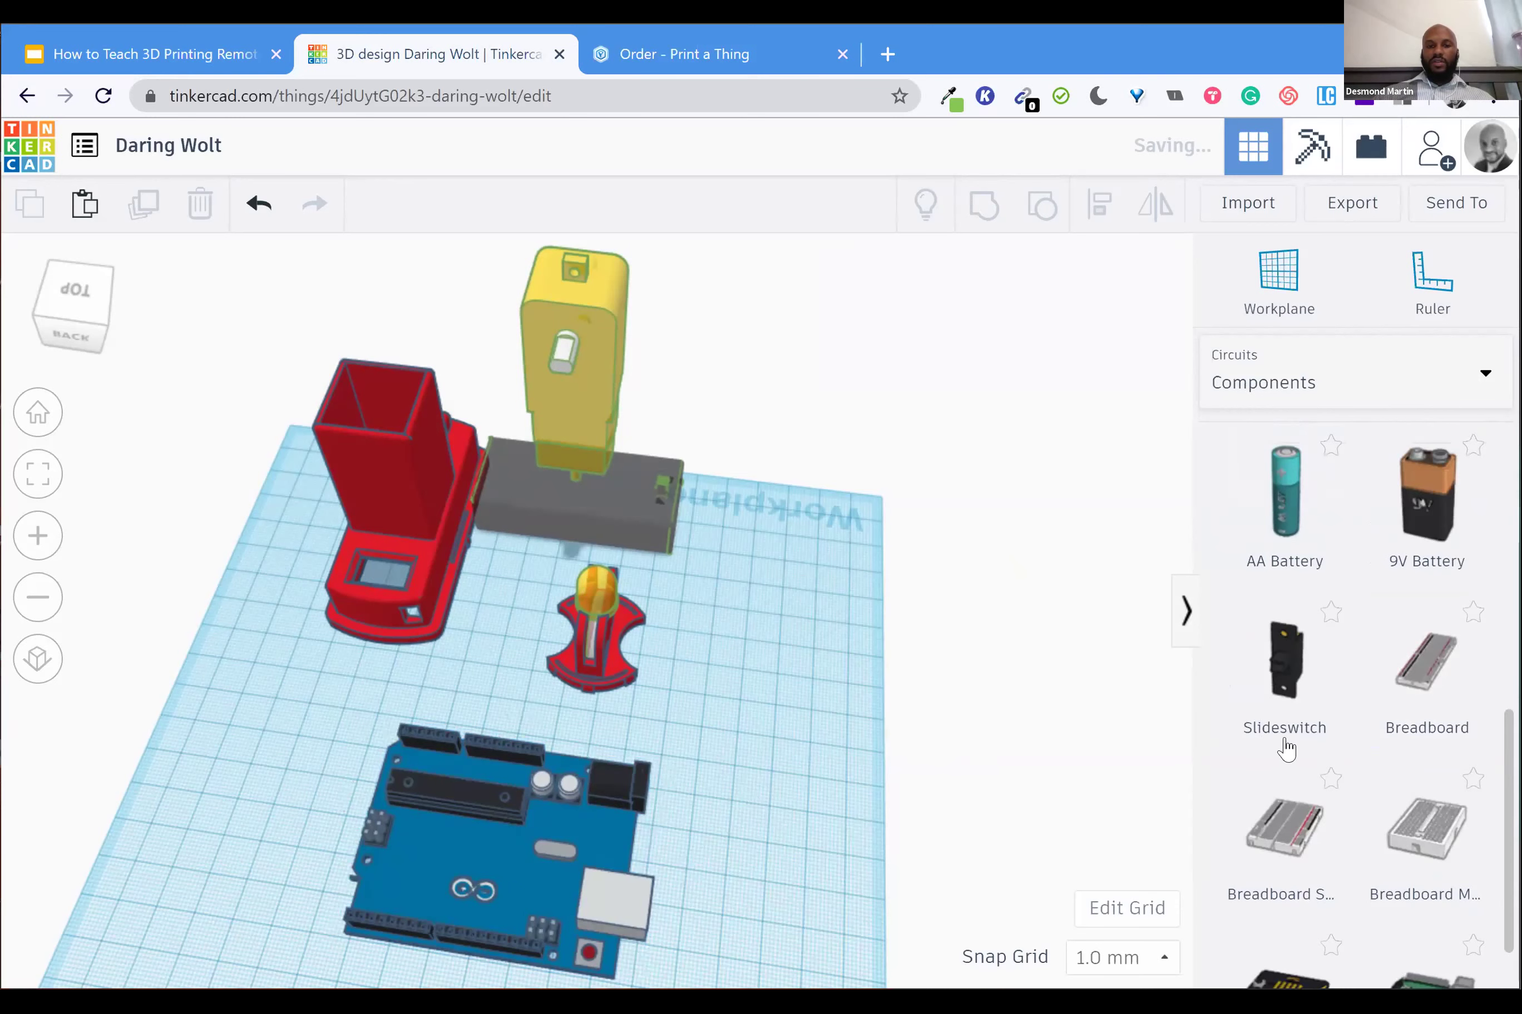
scroll(754, 608, "down", 2)
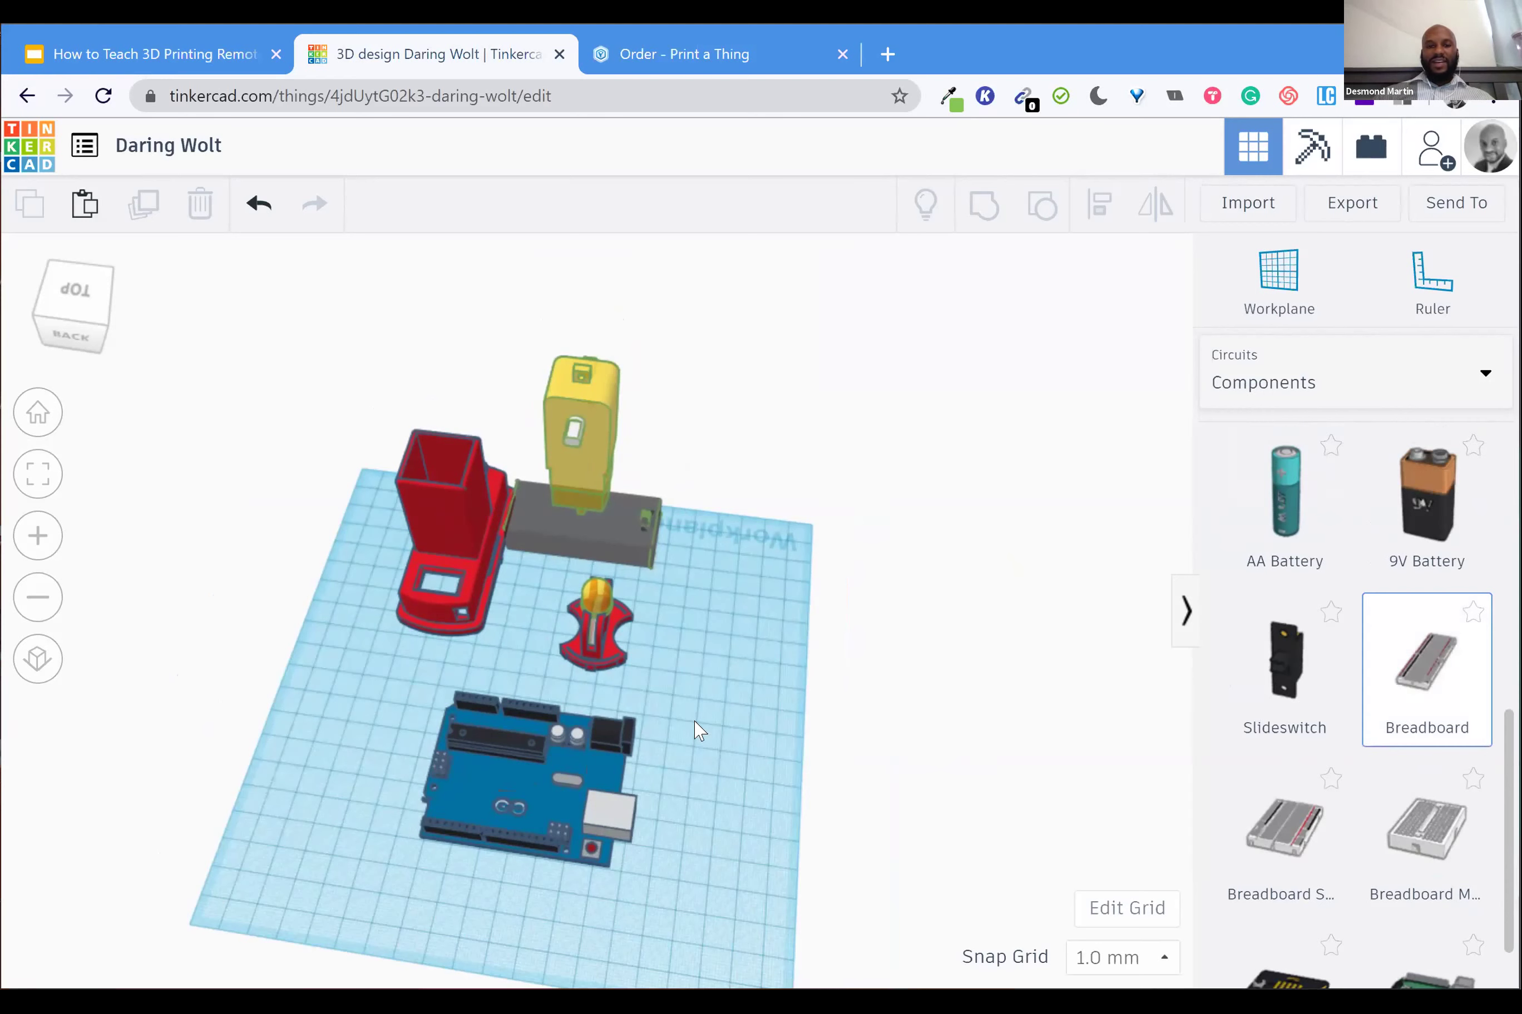
left_click(554, 688)
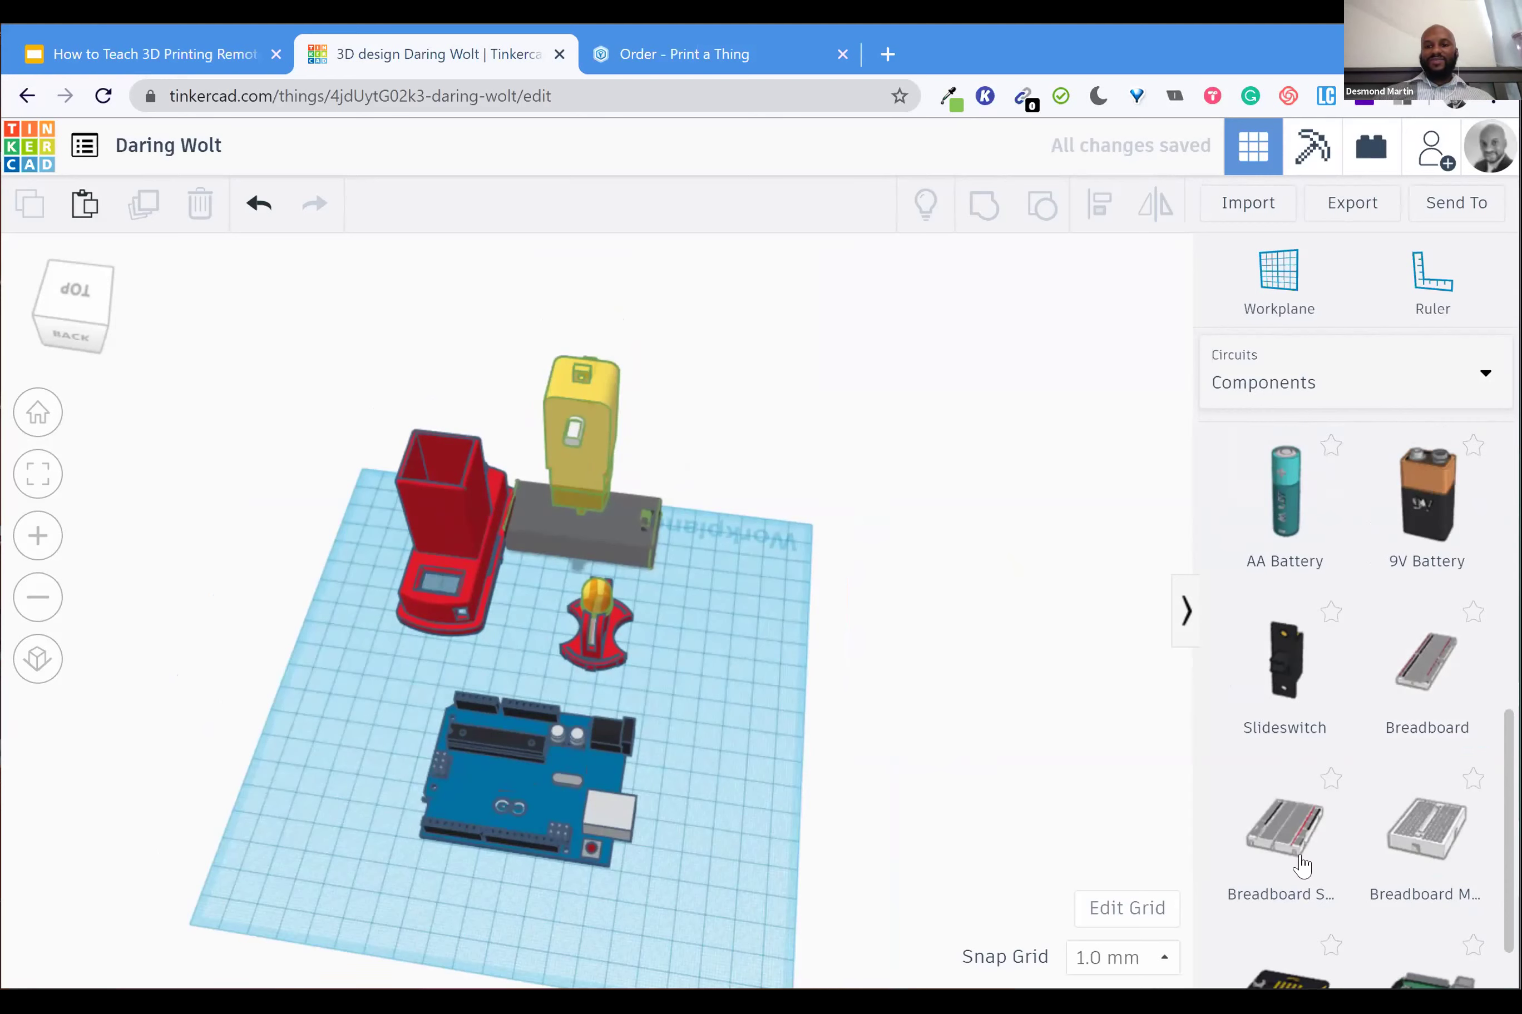
Place a Breadboard Mini on the workplane beside the Arduino Uno R3
left_click(1398, 845)
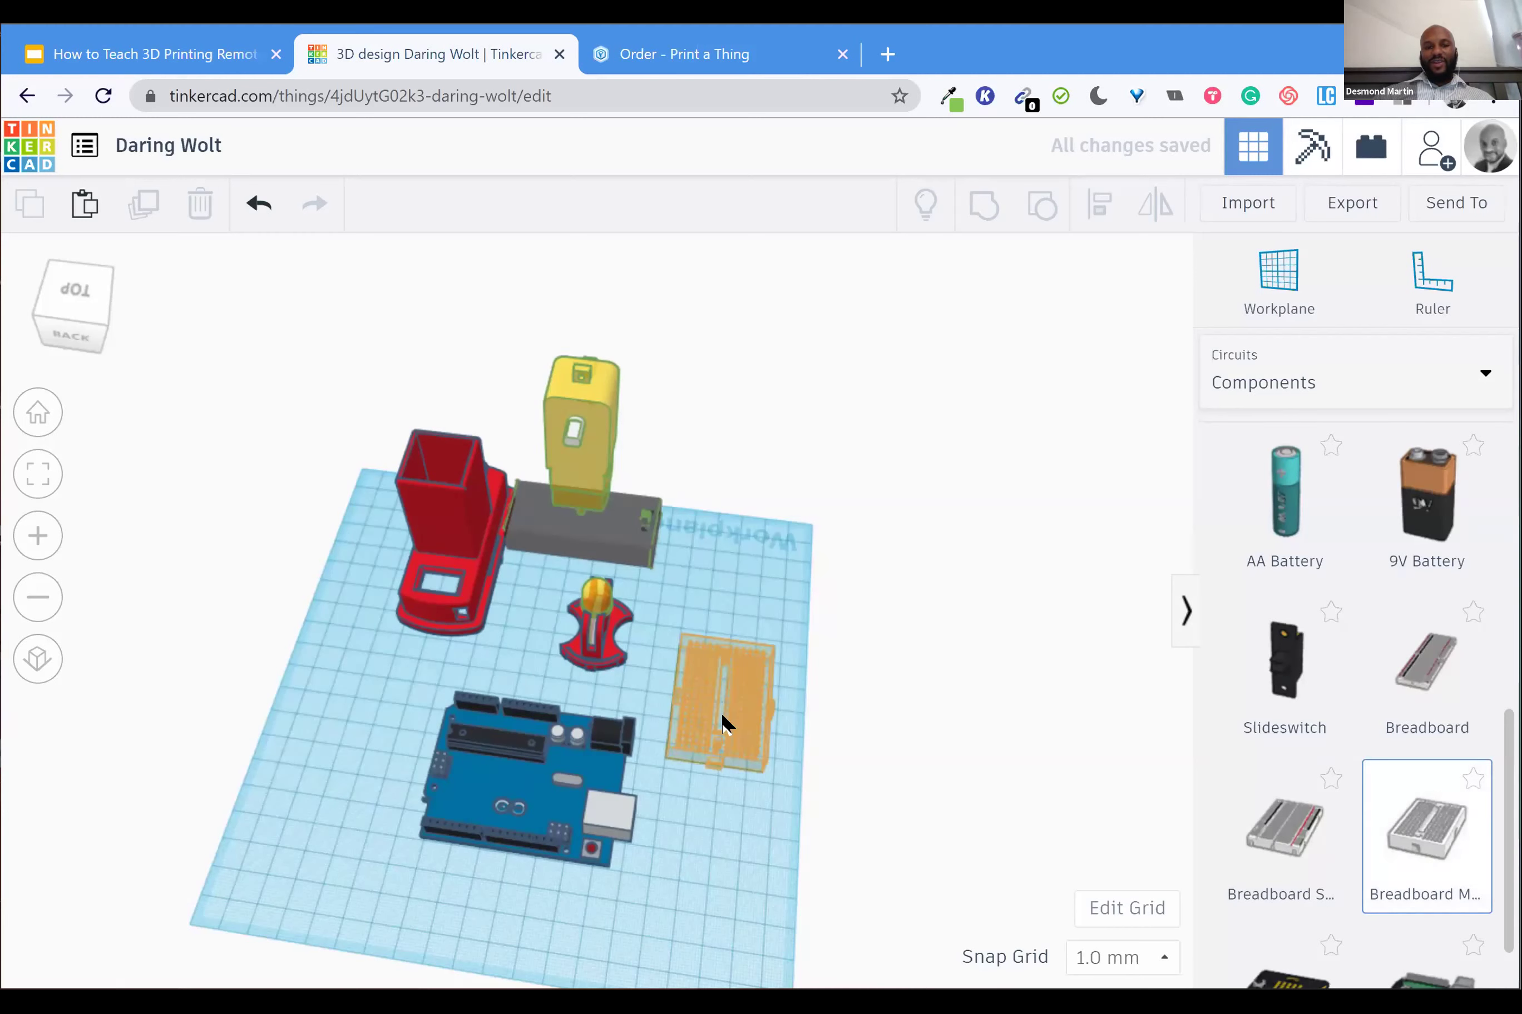
left_click(717, 720)
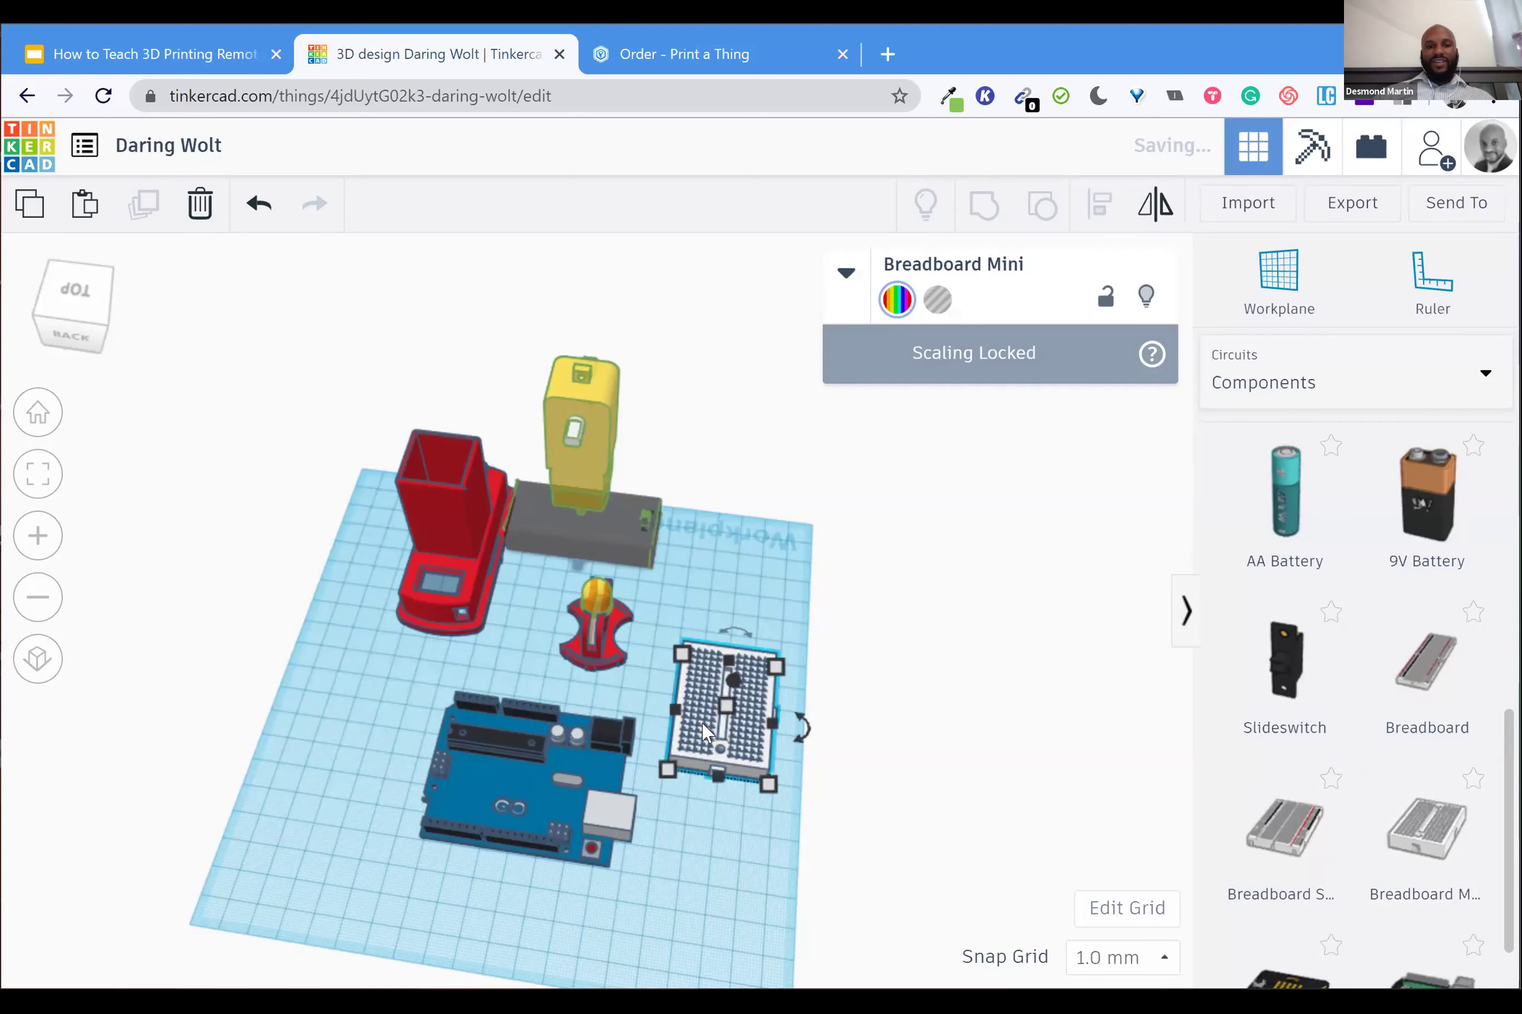
left_click(400, 782)
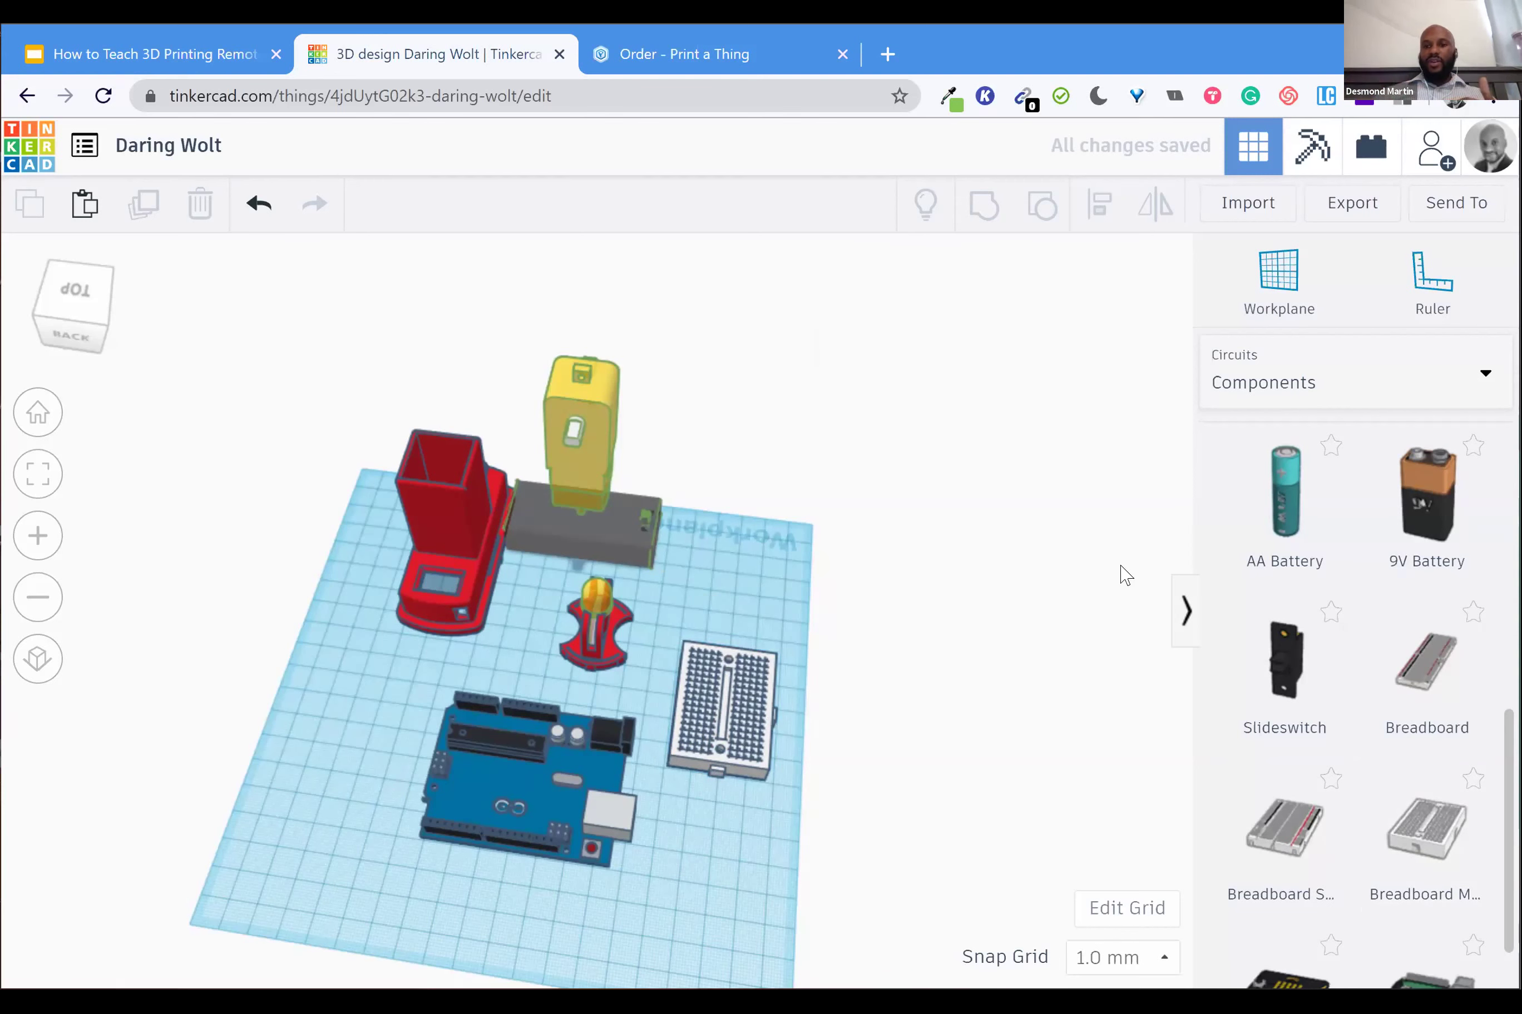
Delete the full-size Breadboard that overlaps the Glow assembly and the Arduino Uno R3
scroll(1328, 611, "down", 2)
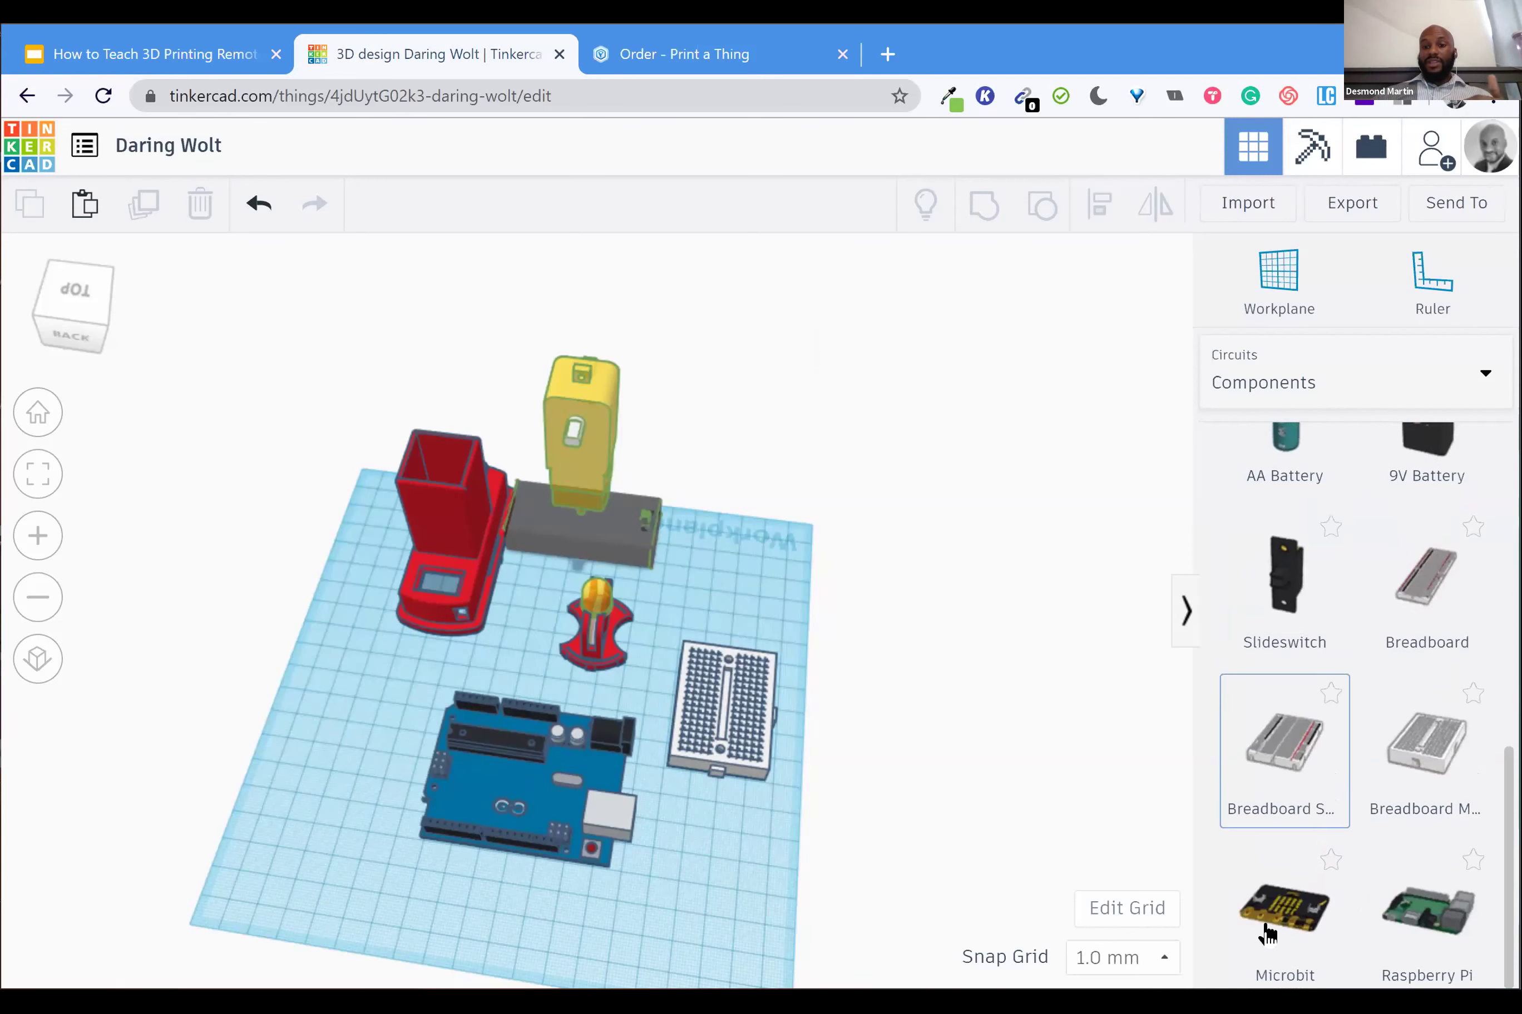
left_click(1353, 693)
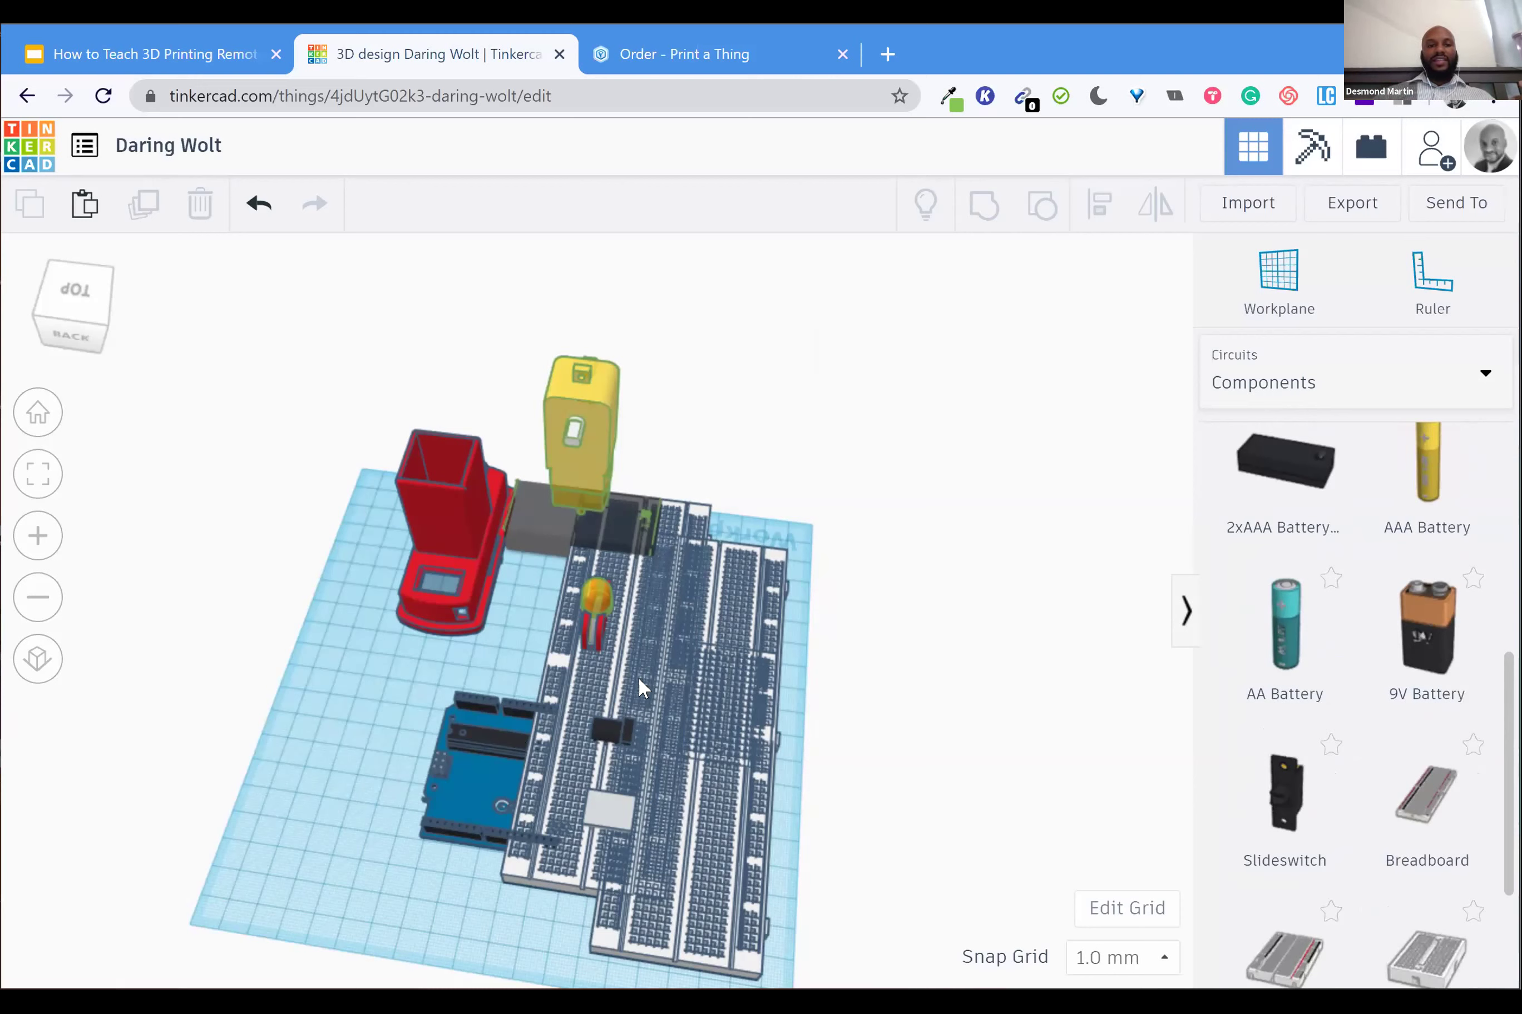
left_click(597, 679)
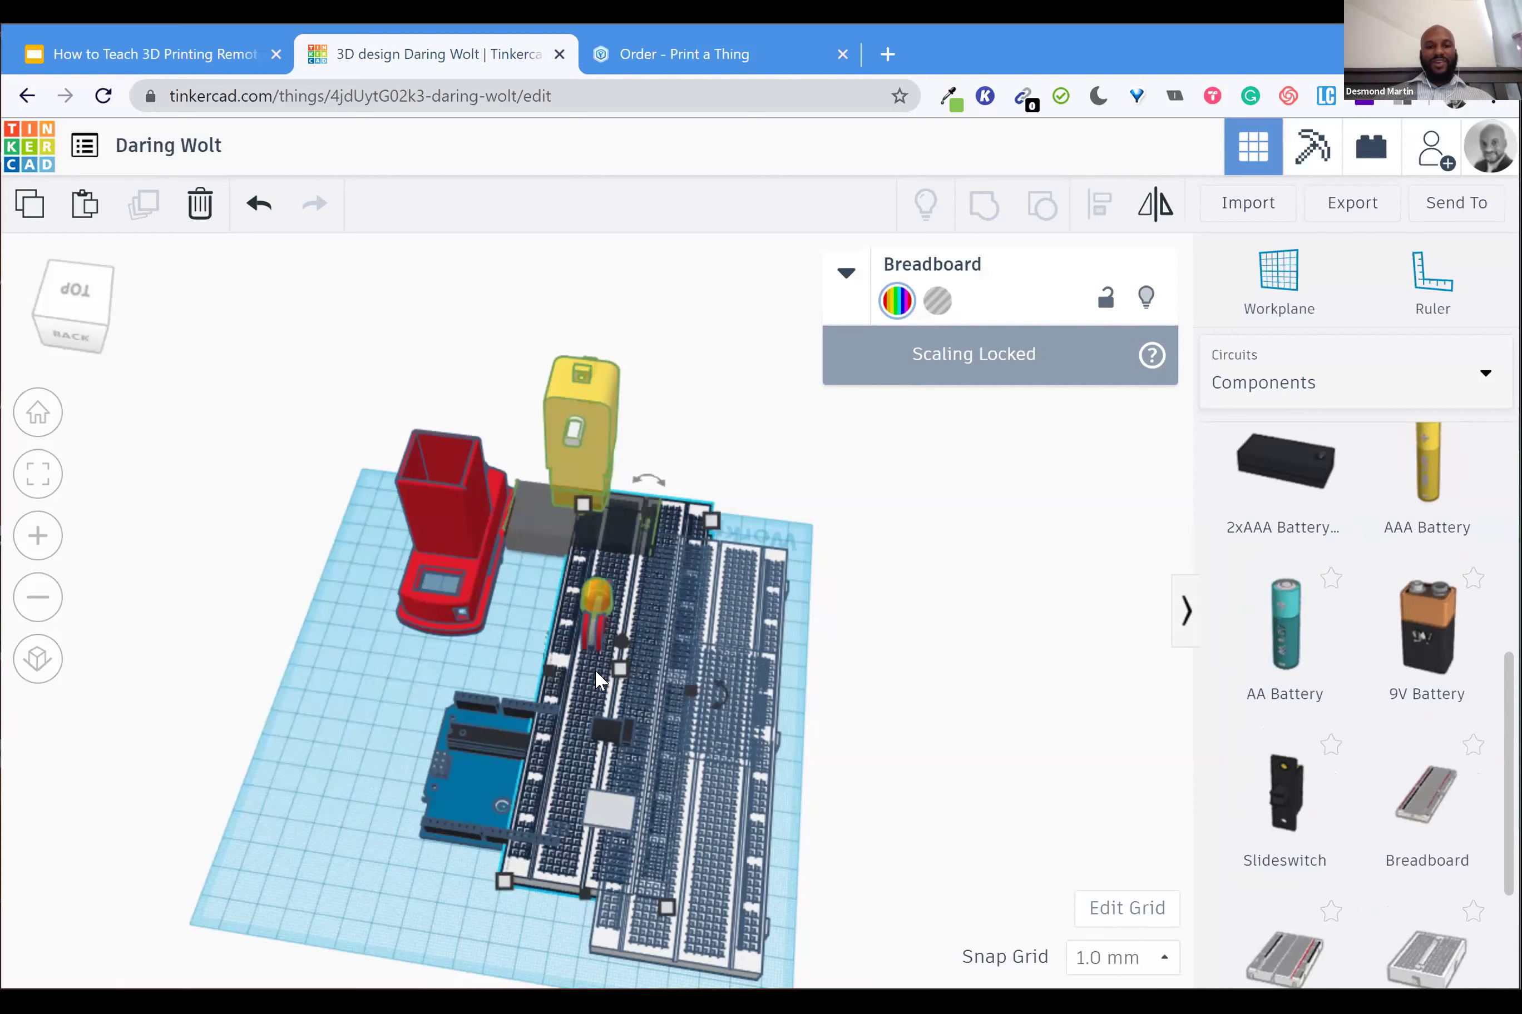
key("Delete")
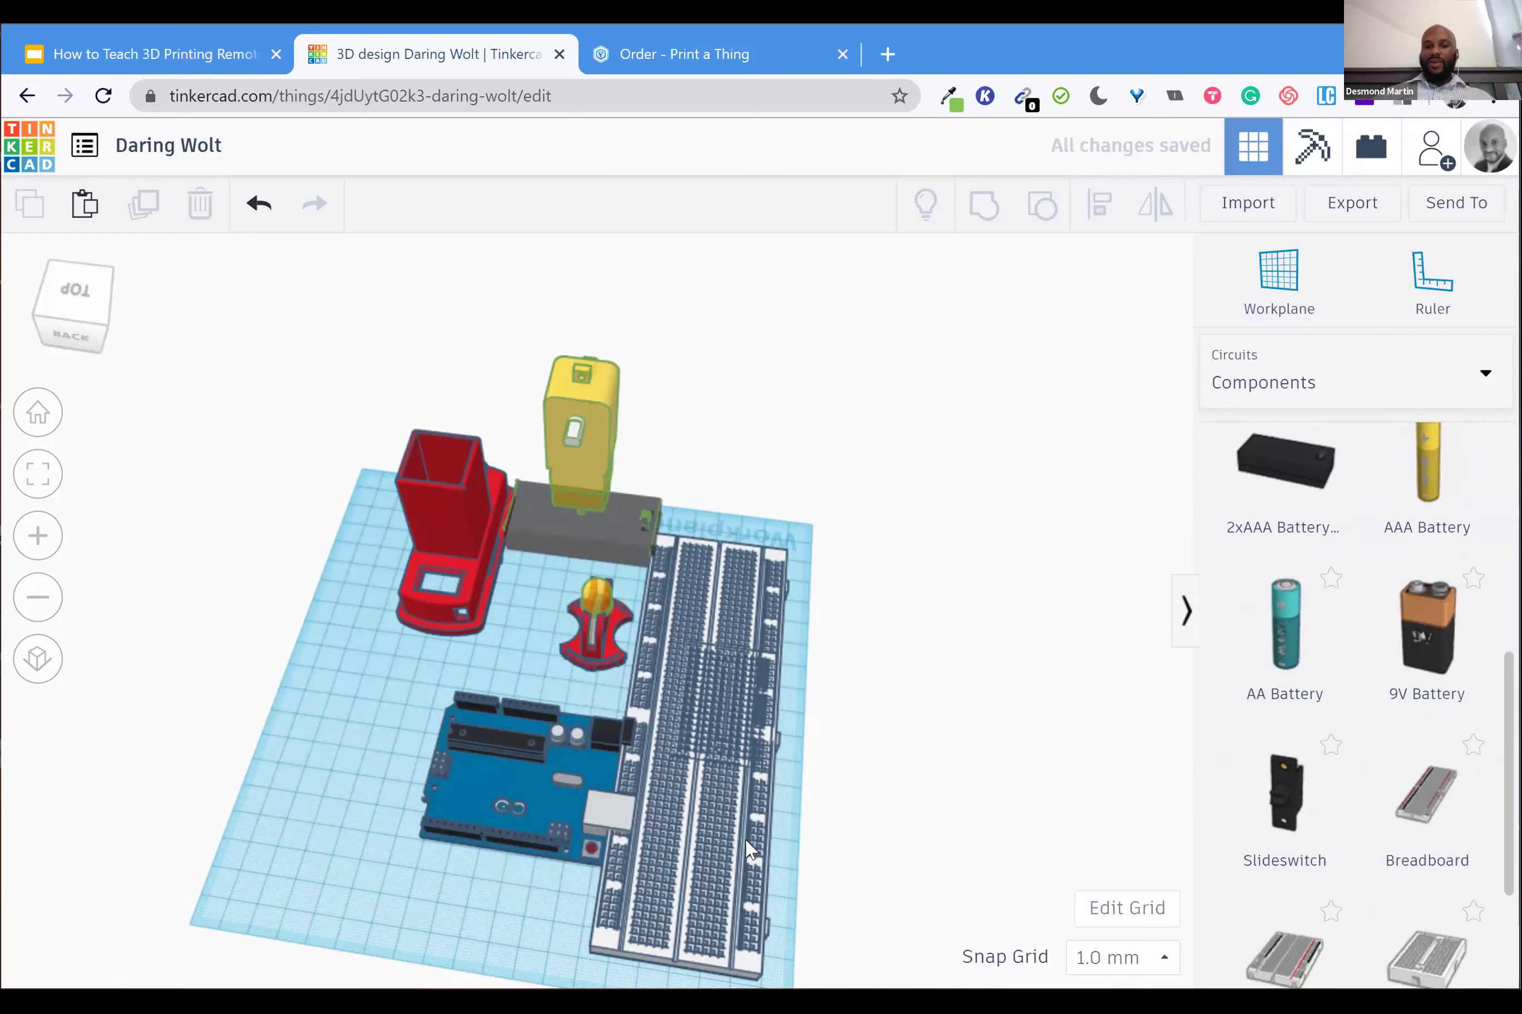
Turn the Arduino Uno R3 into a hole
left_click(498, 826)
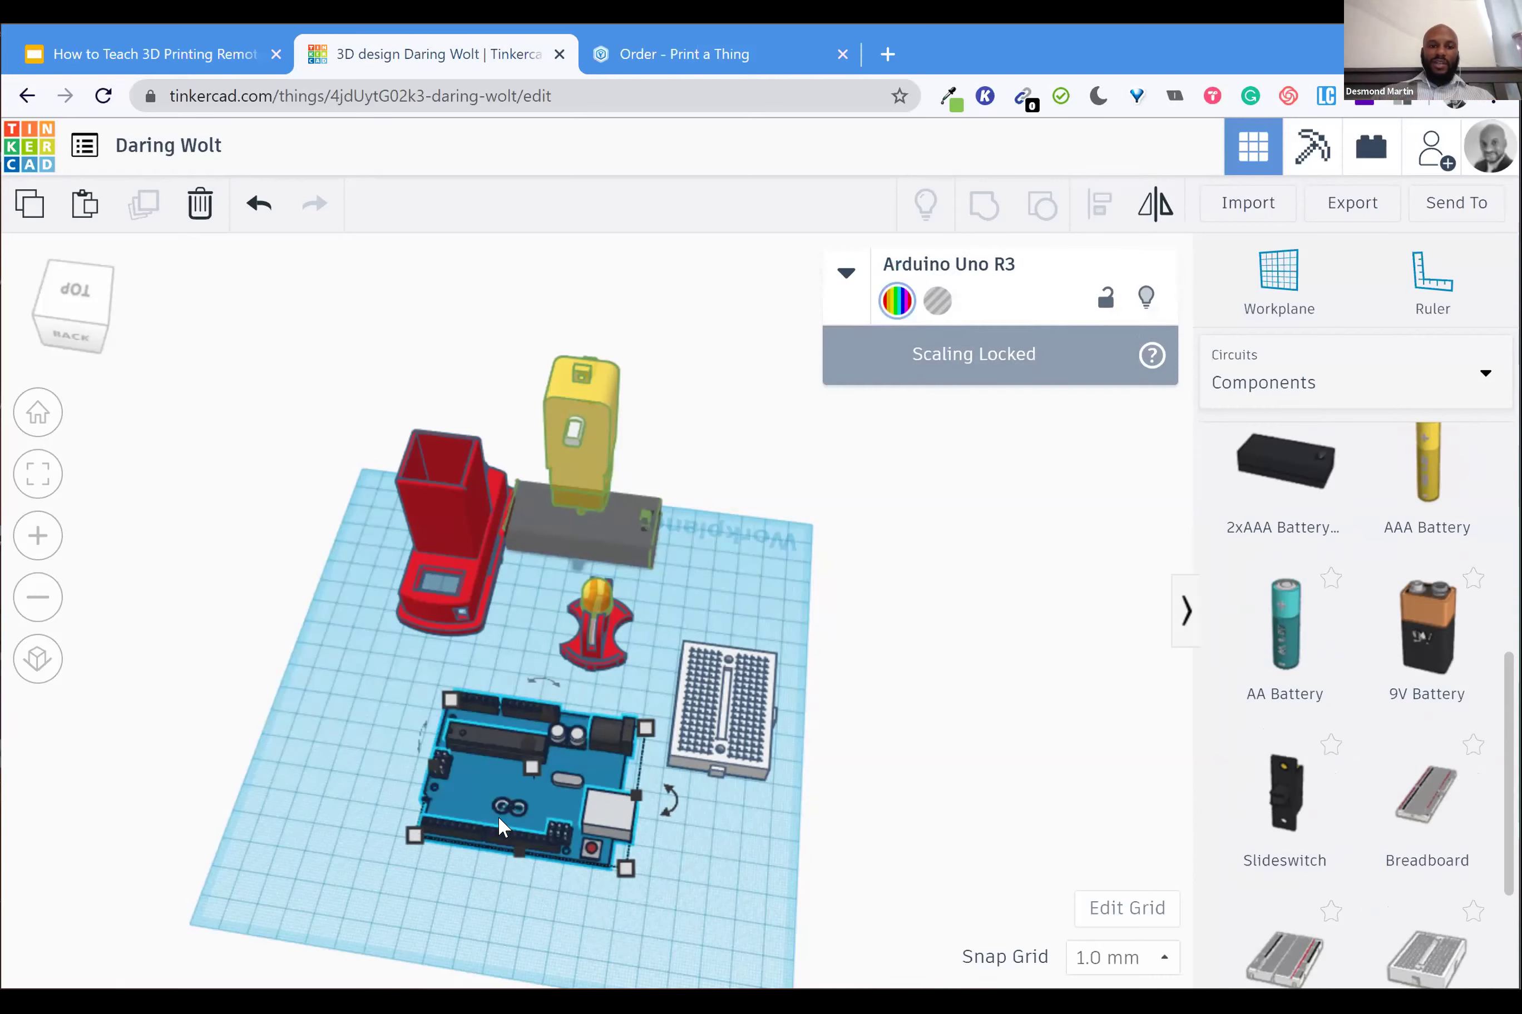
left_click(938, 301)
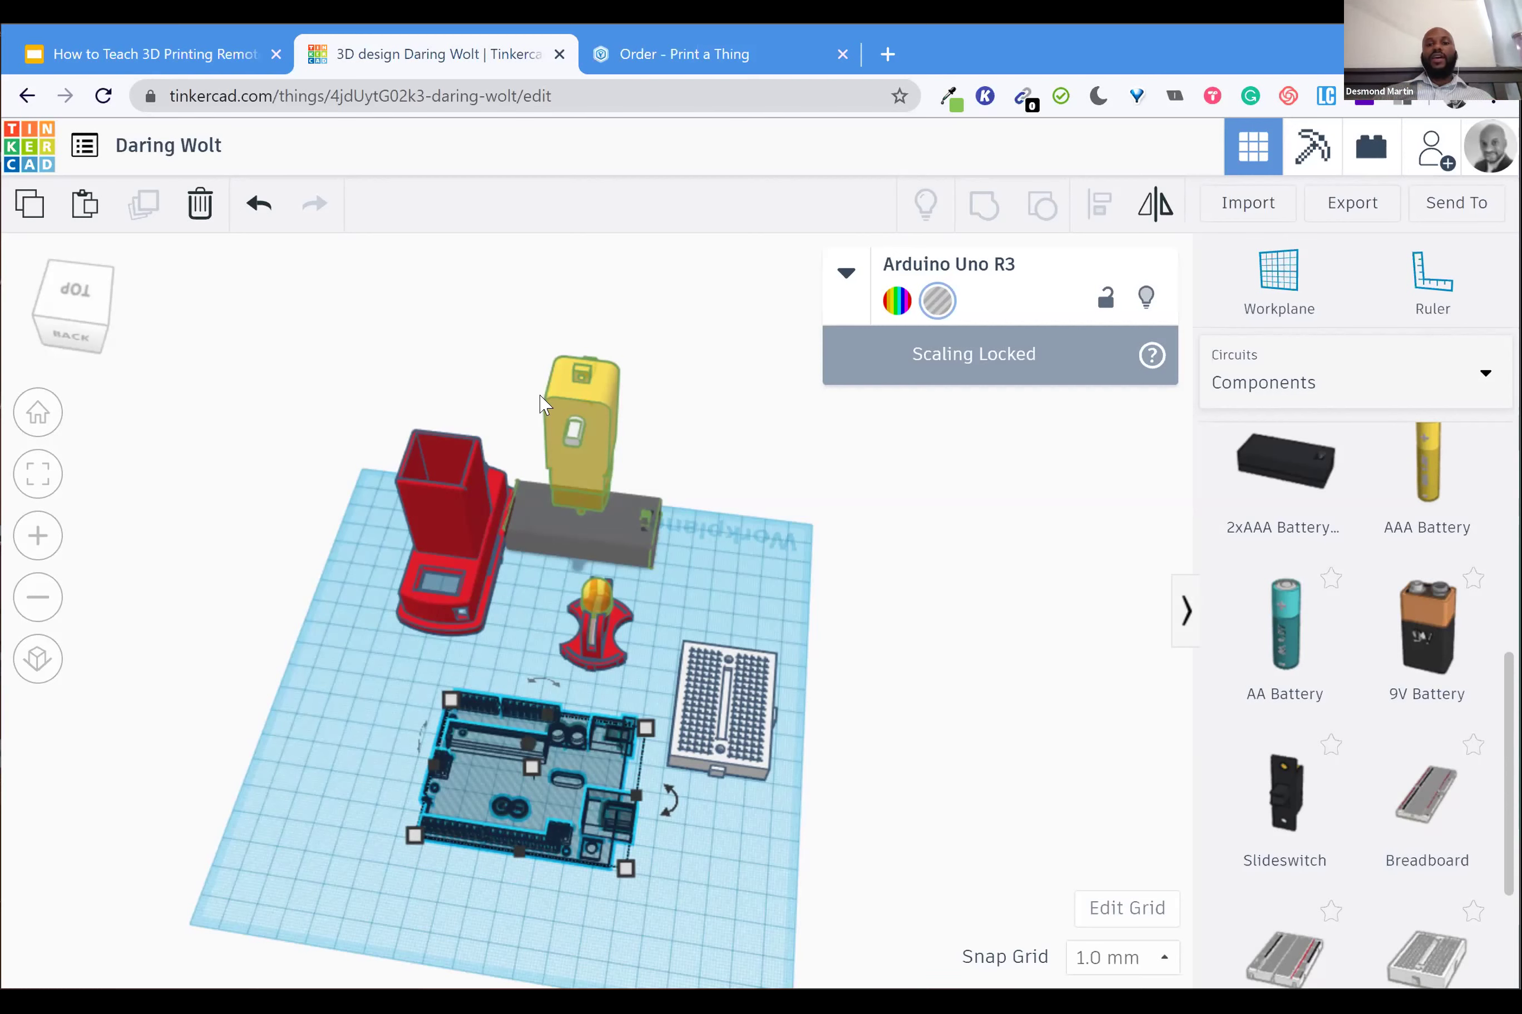
Delete all the circuit shapes from the workplane and restore the default home view
left_click_drag(328, 404, 765, 762)
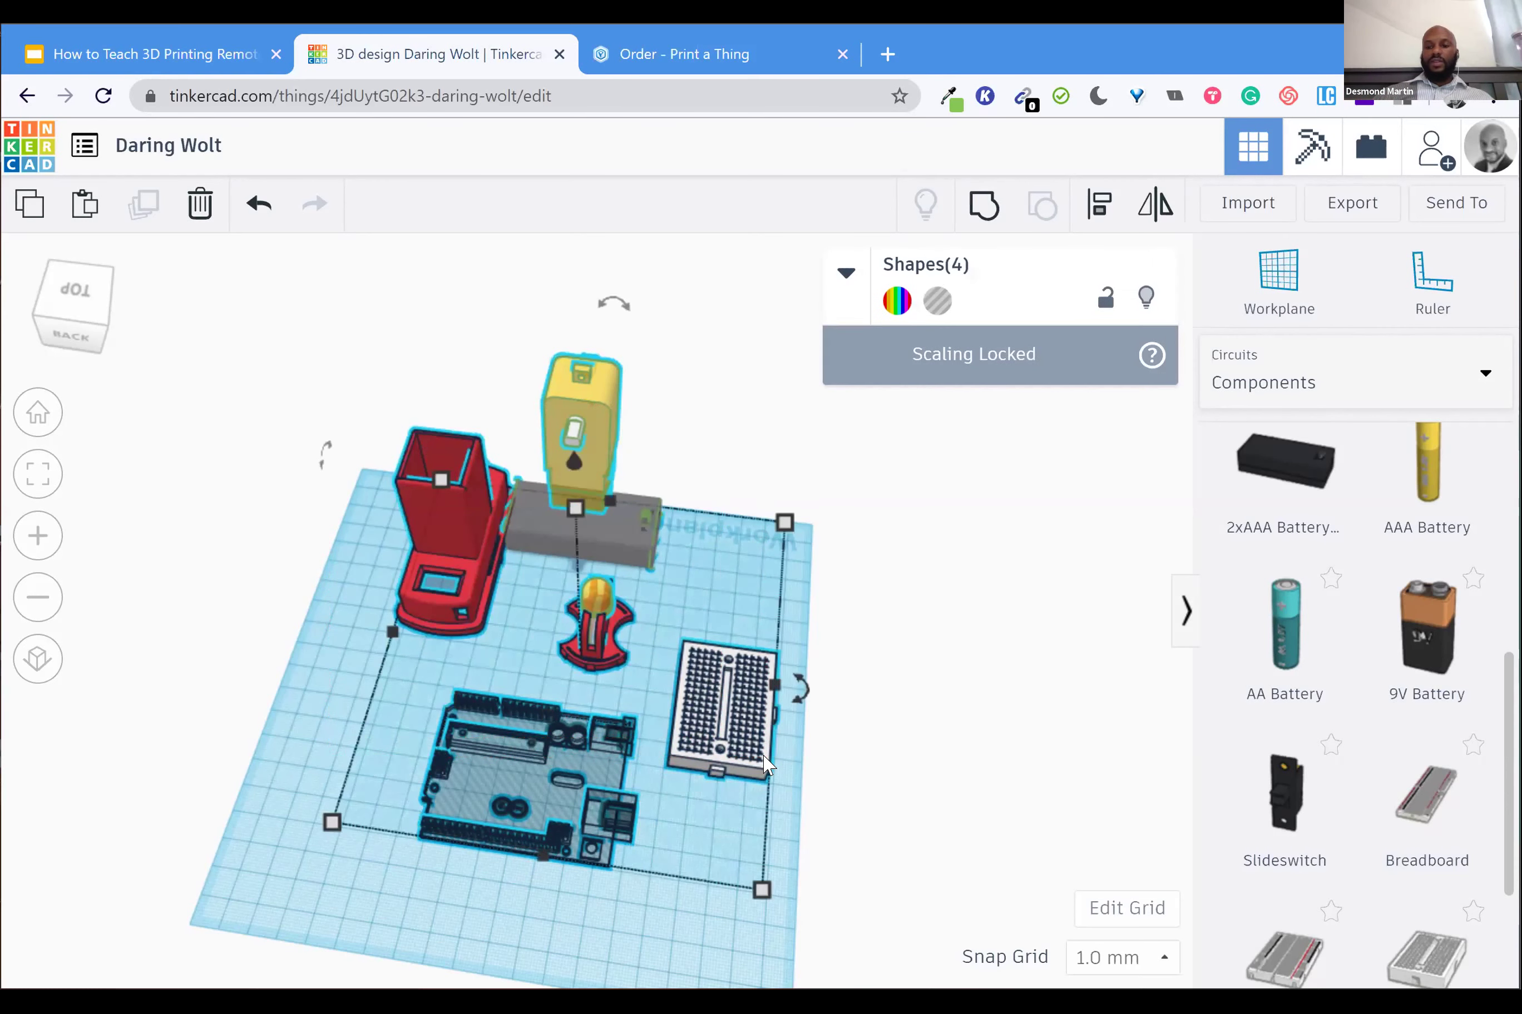
key("Delete")
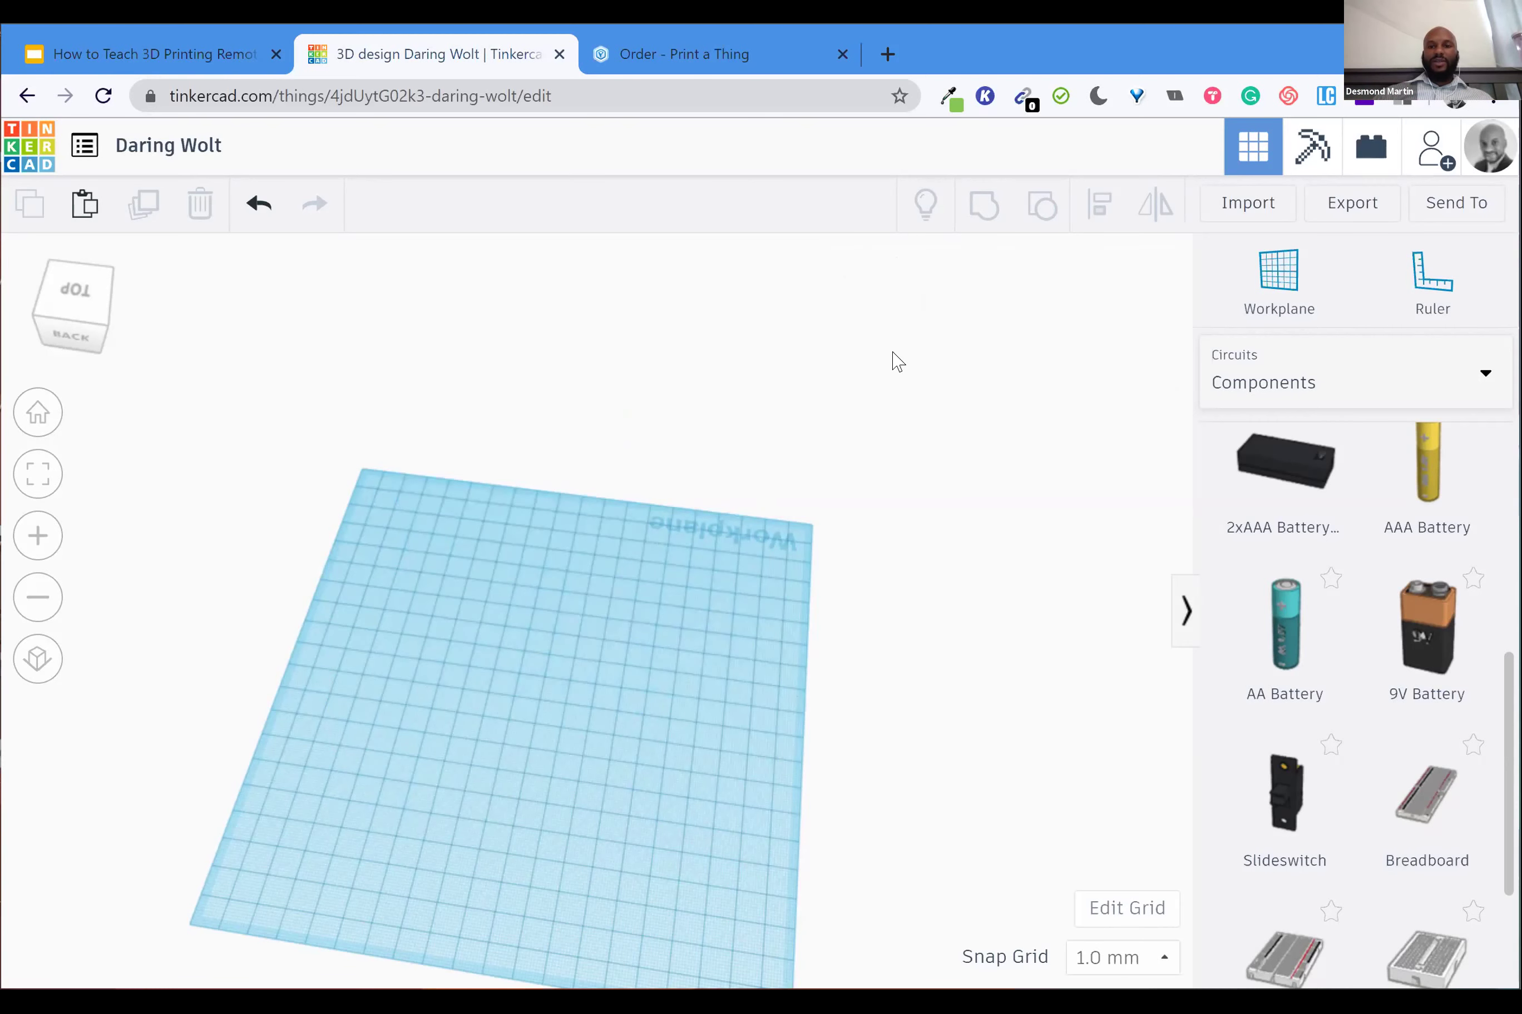
key("Home")
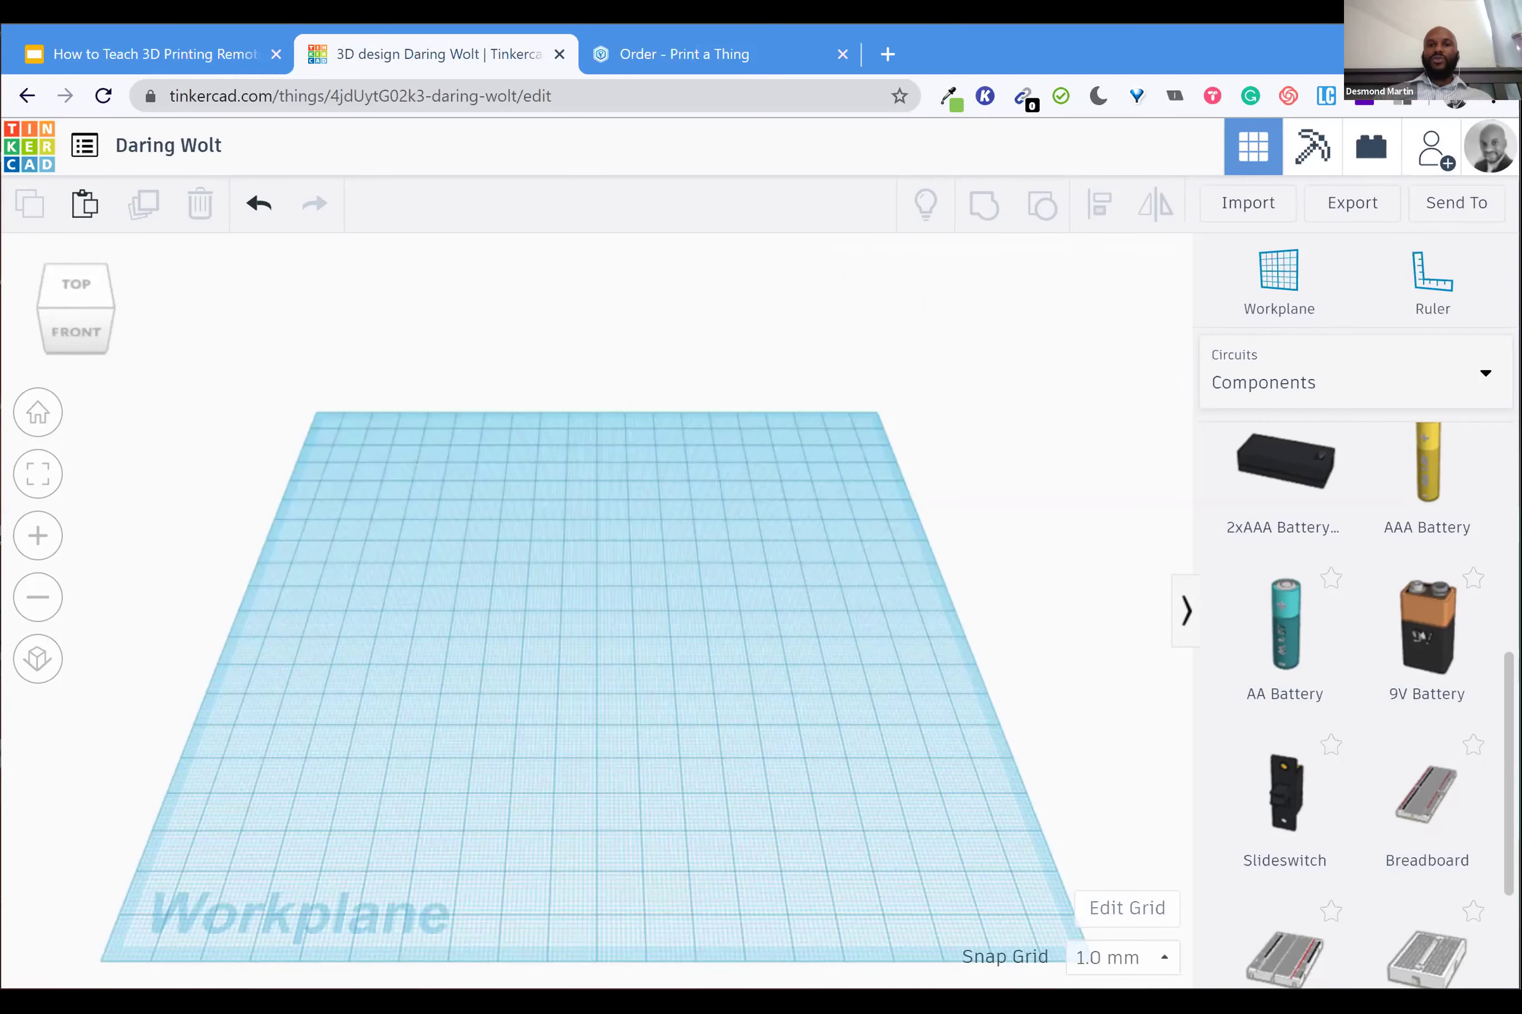
Switch the shape library to the Smithsonian printables and place the Command Module on the workplane
left_click(1313, 378)
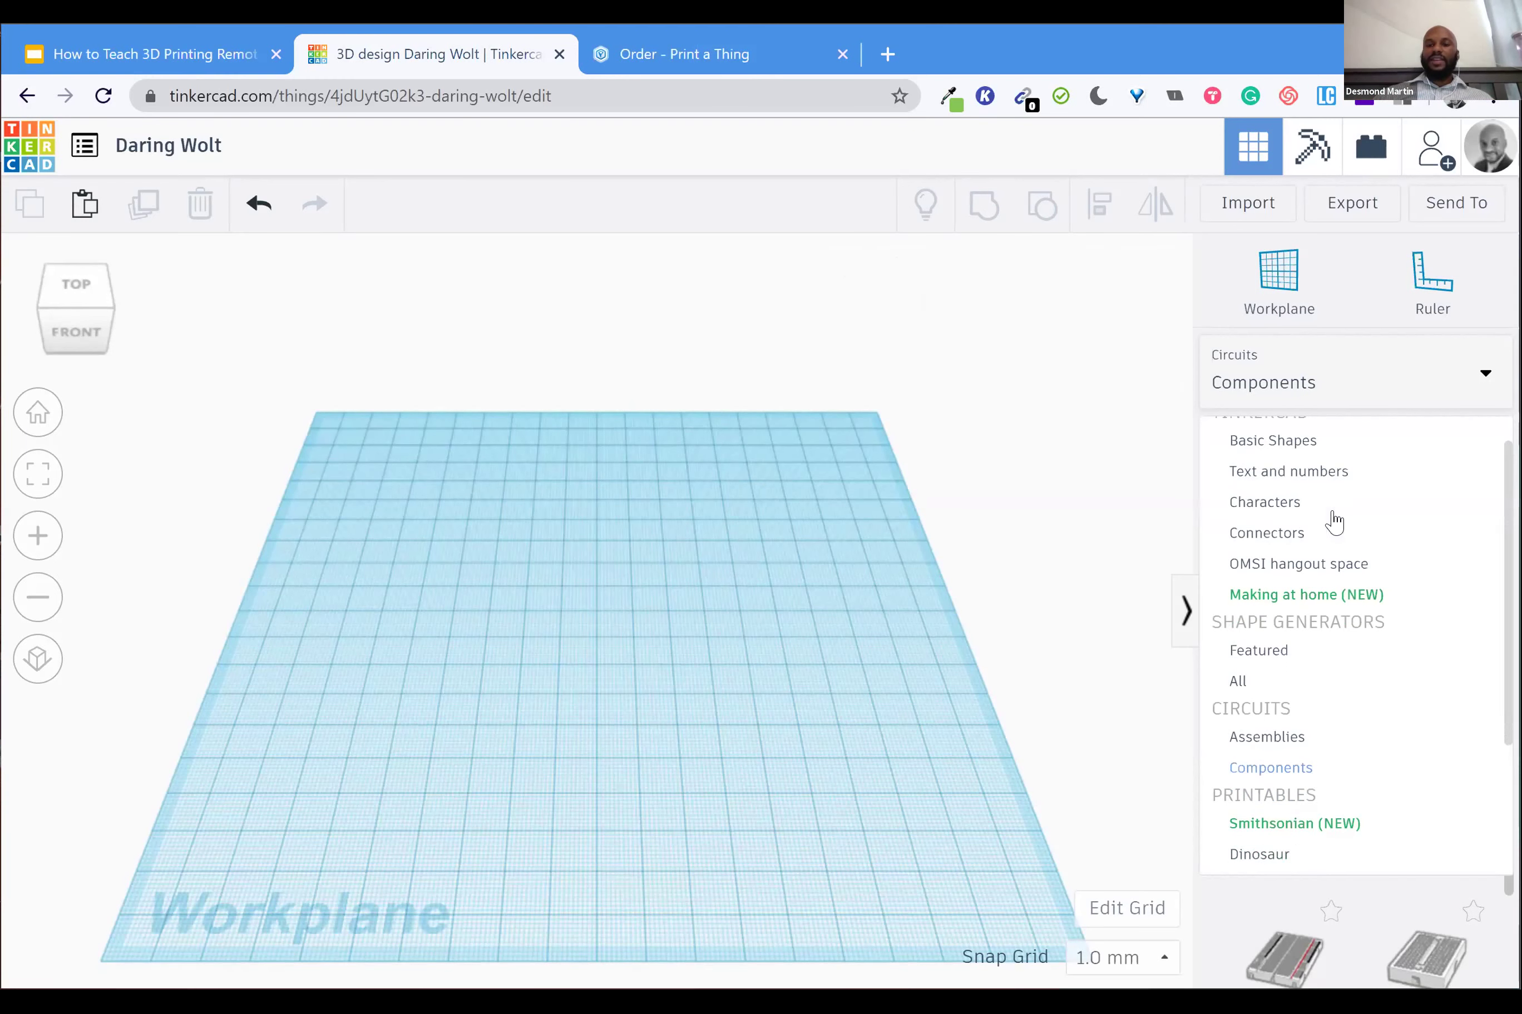
scroll(1333, 521, "down", 2)
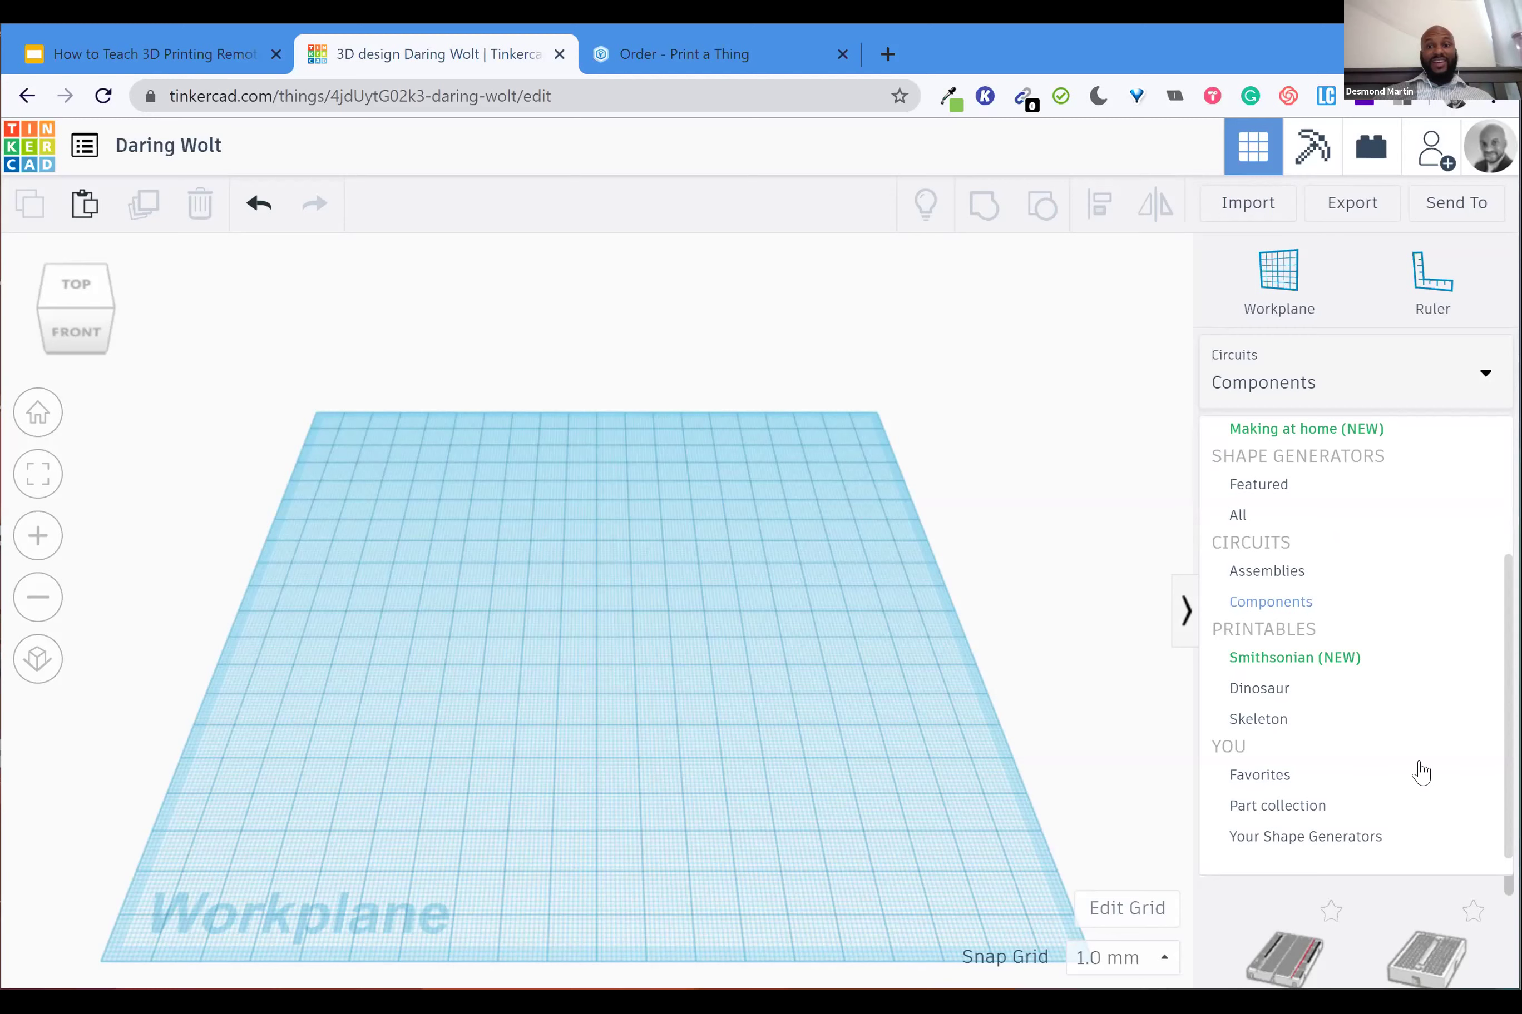
left_click(1329, 675)
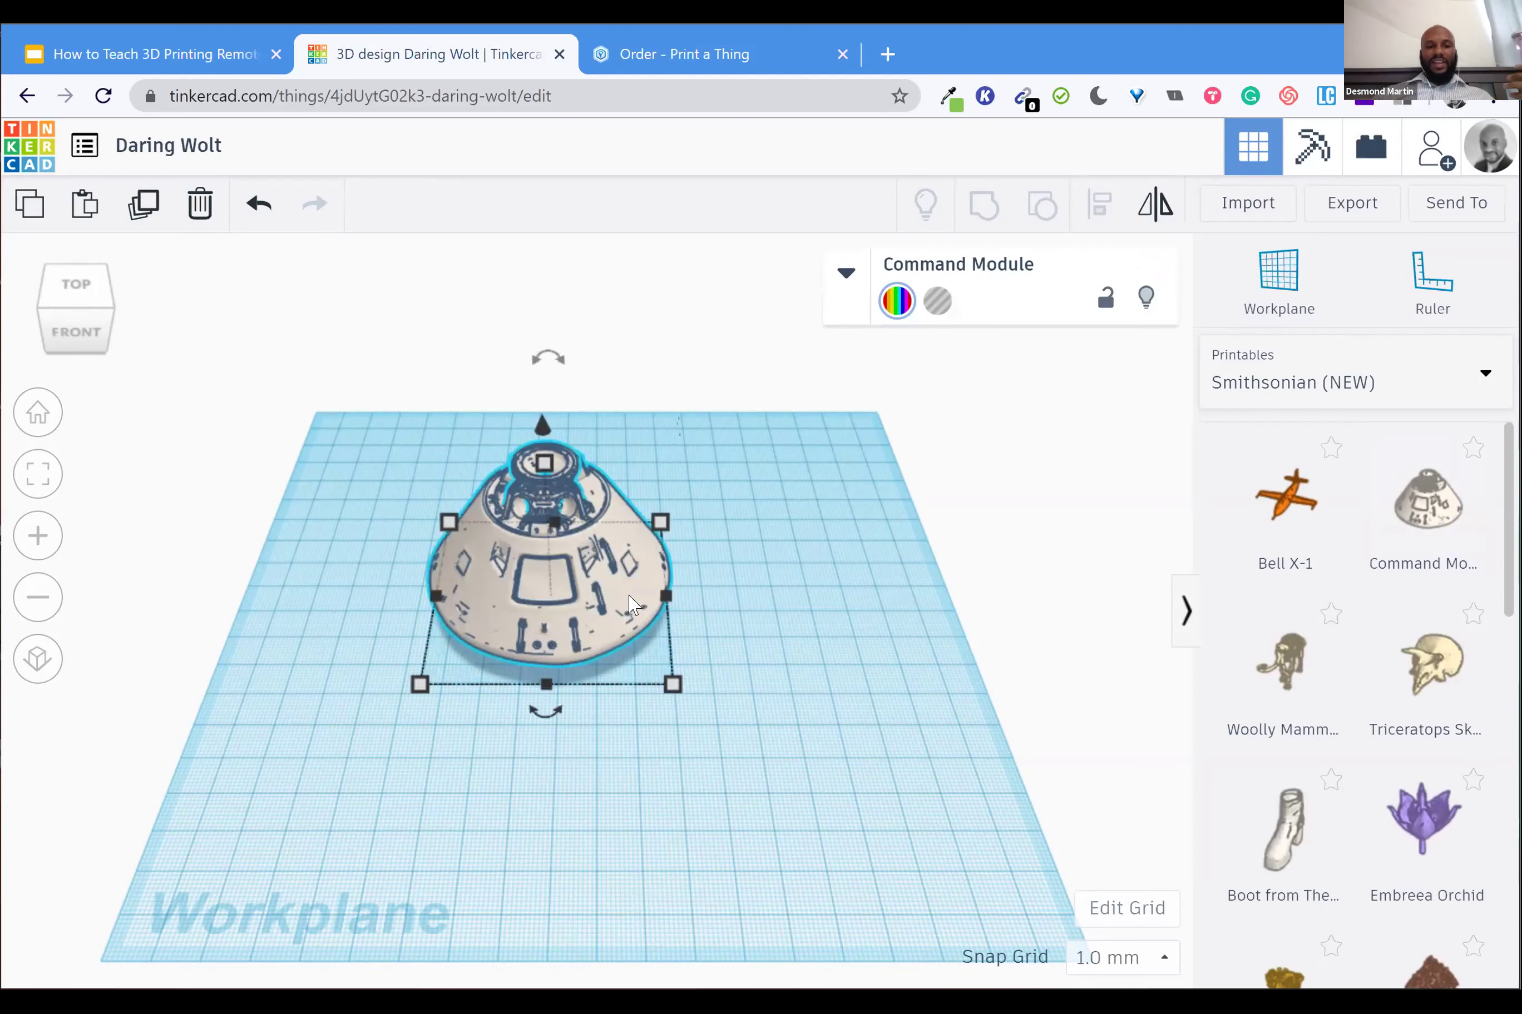
Examine the Command Module up close from a lower, rotated angle and delete it from the workplane
scroll(632, 606, "up", 1)
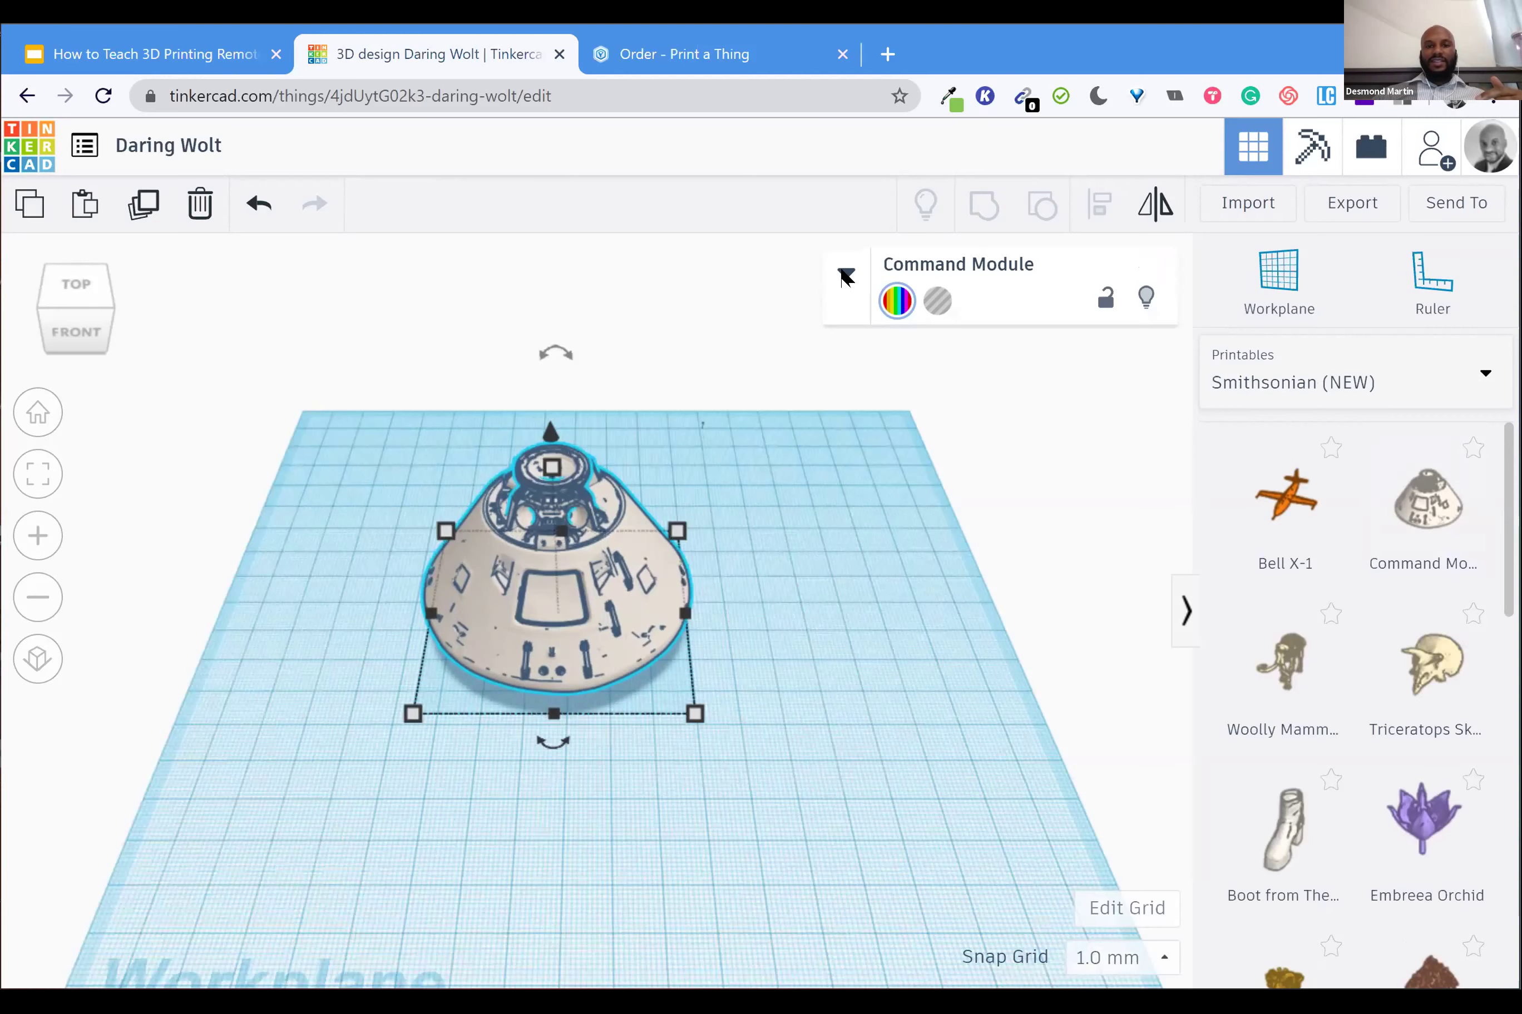
key("f")
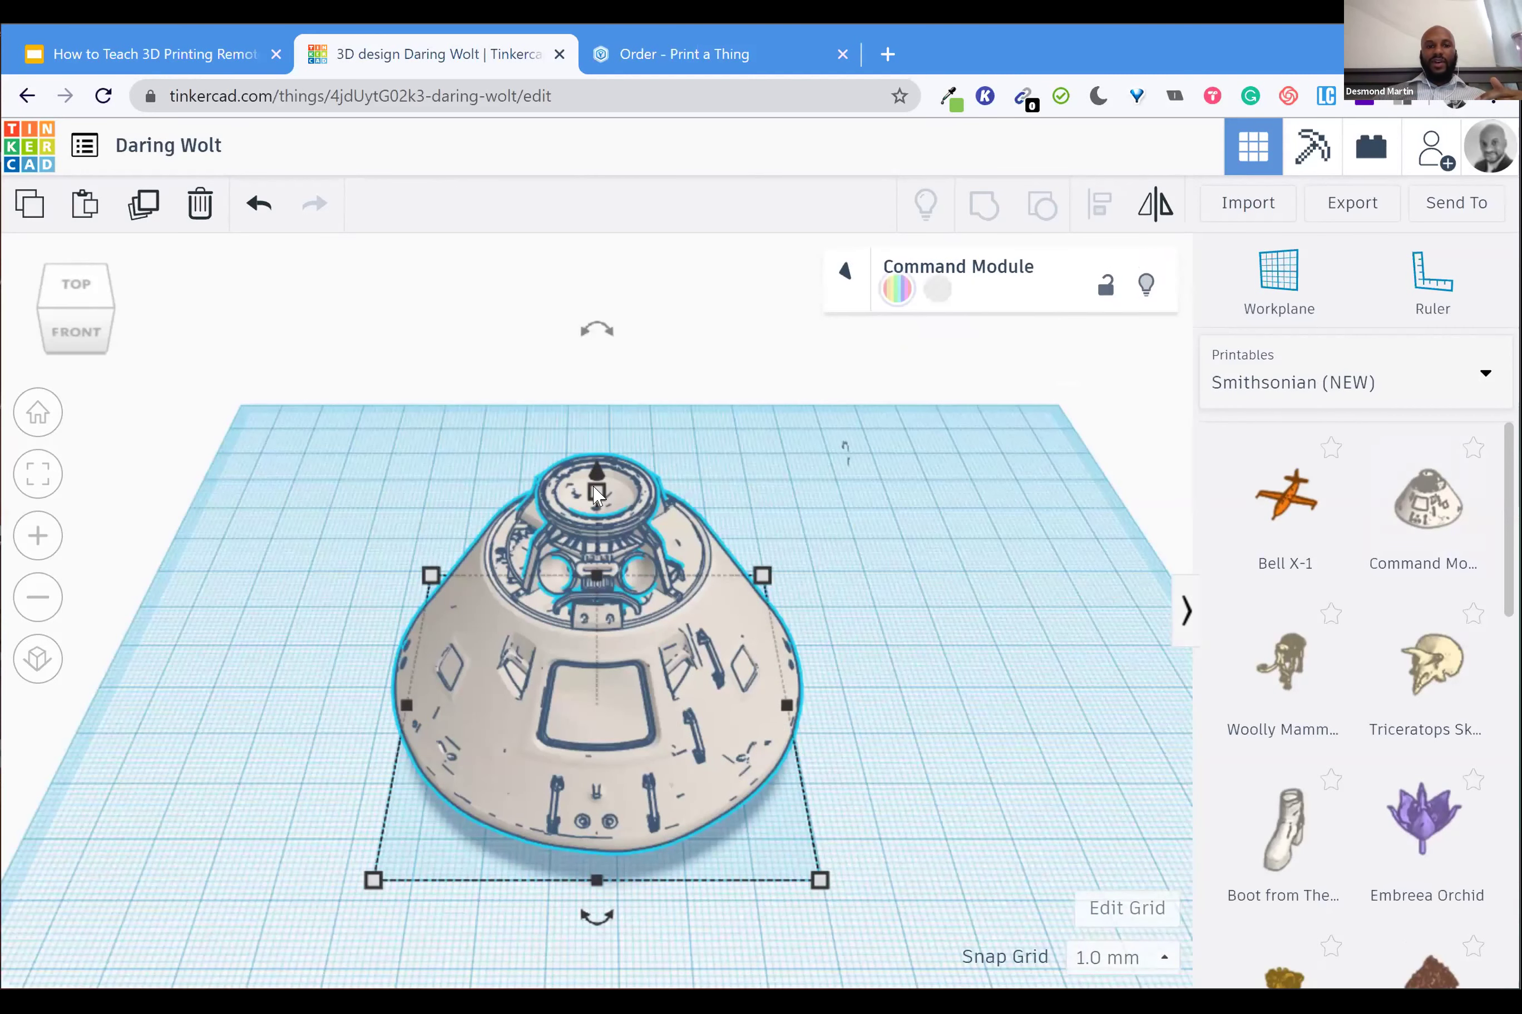
mouse_move(598, 494)
left_mouse_down()
mouse_move(599, 475)
mouse_move(602, 492)
left_mouse_up()
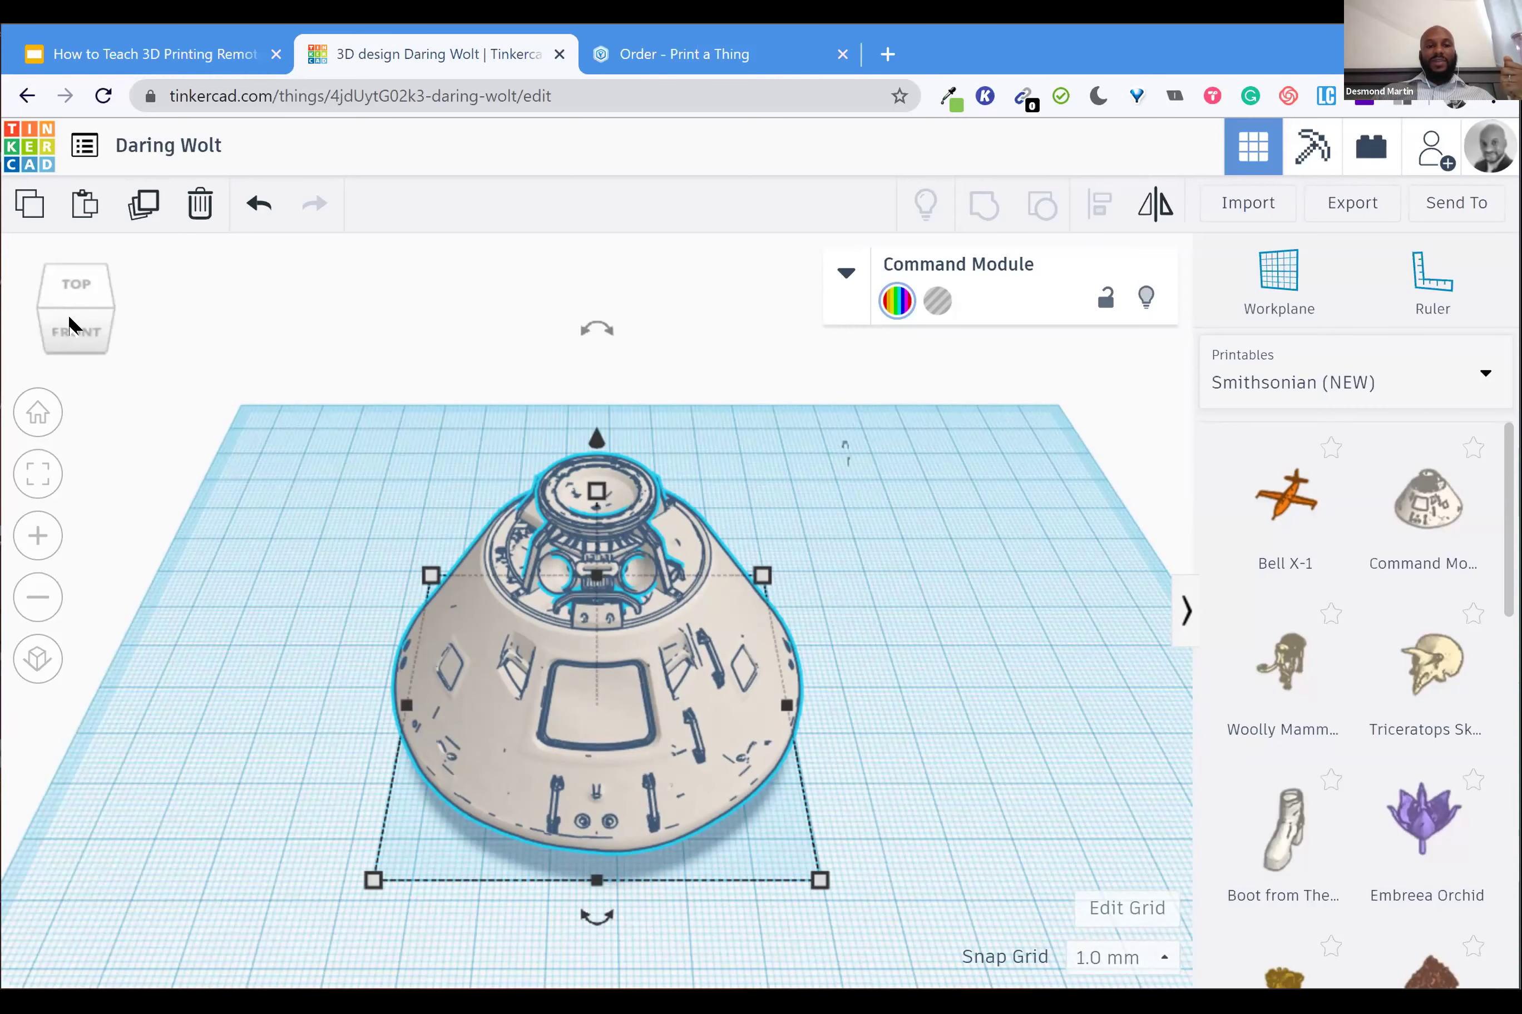
left_click_drag(70, 324, 73, 322)
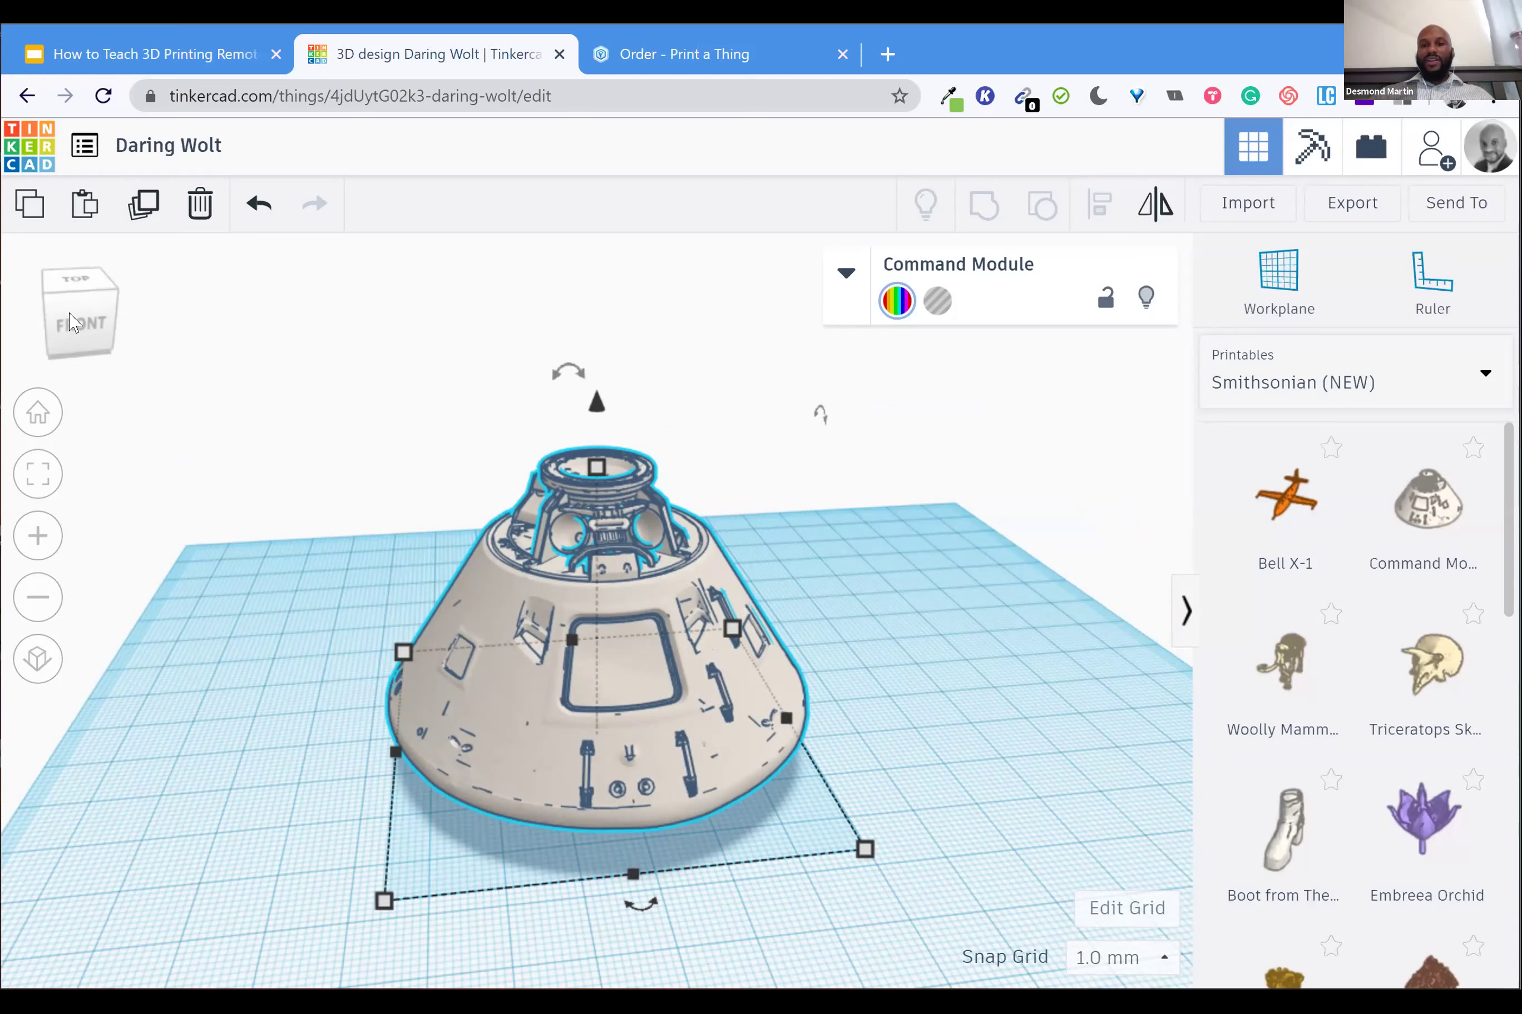
key("Delete")
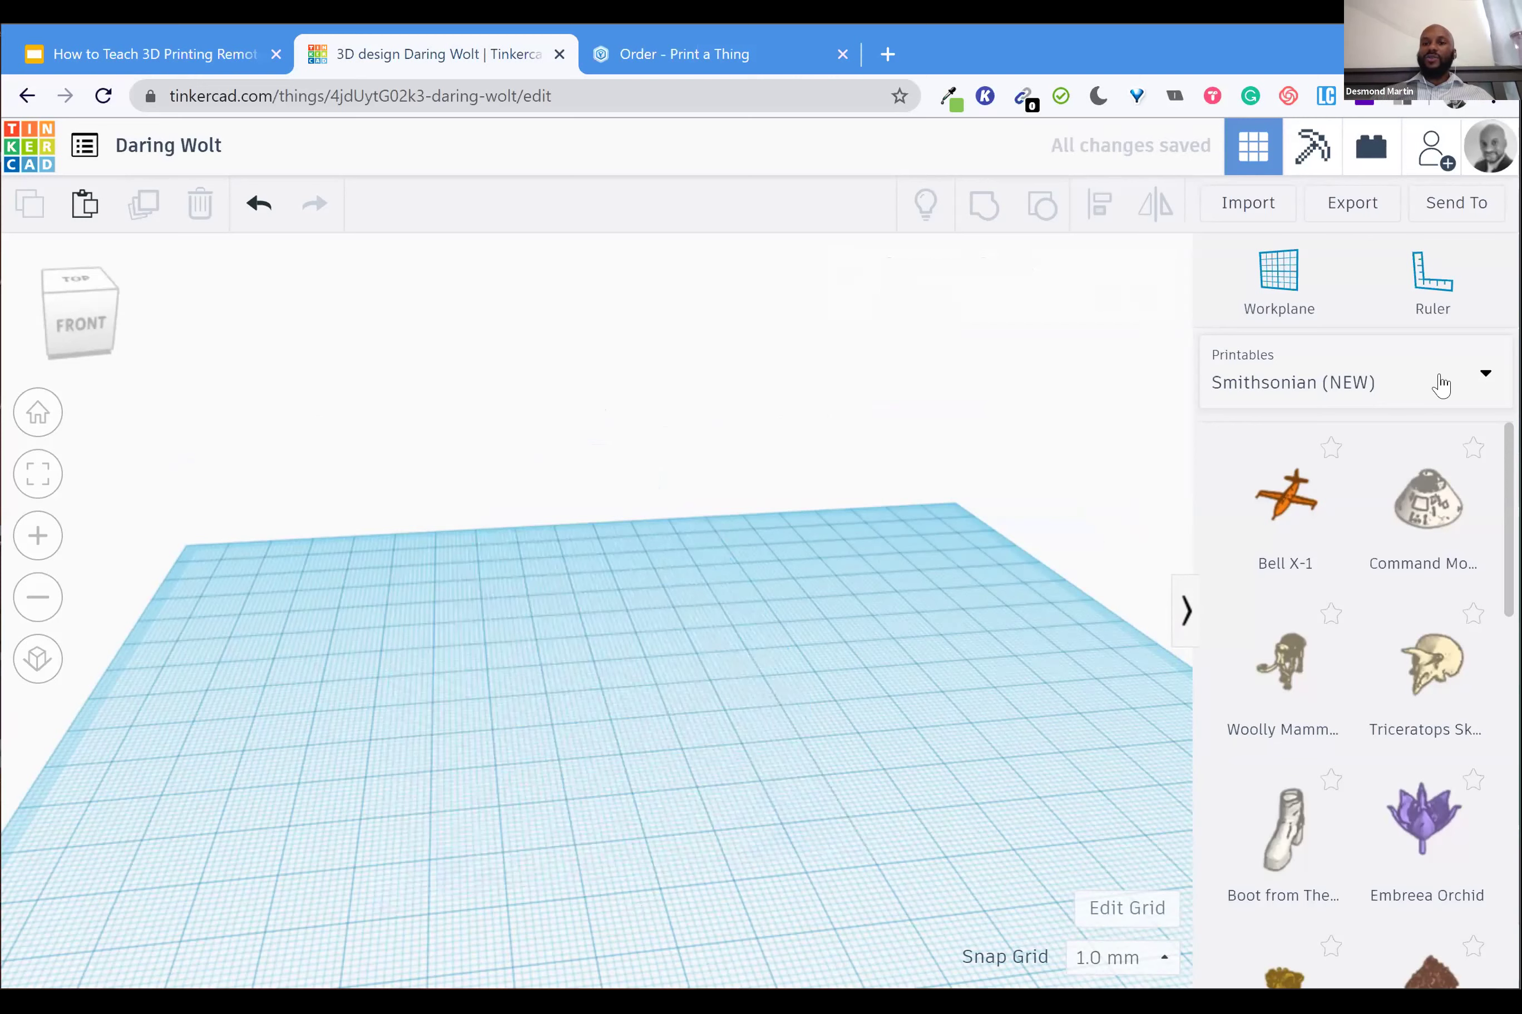
Switch the shape library to the Skeleton printables and place the Skull near the back of the workplane
left_click(1441, 386)
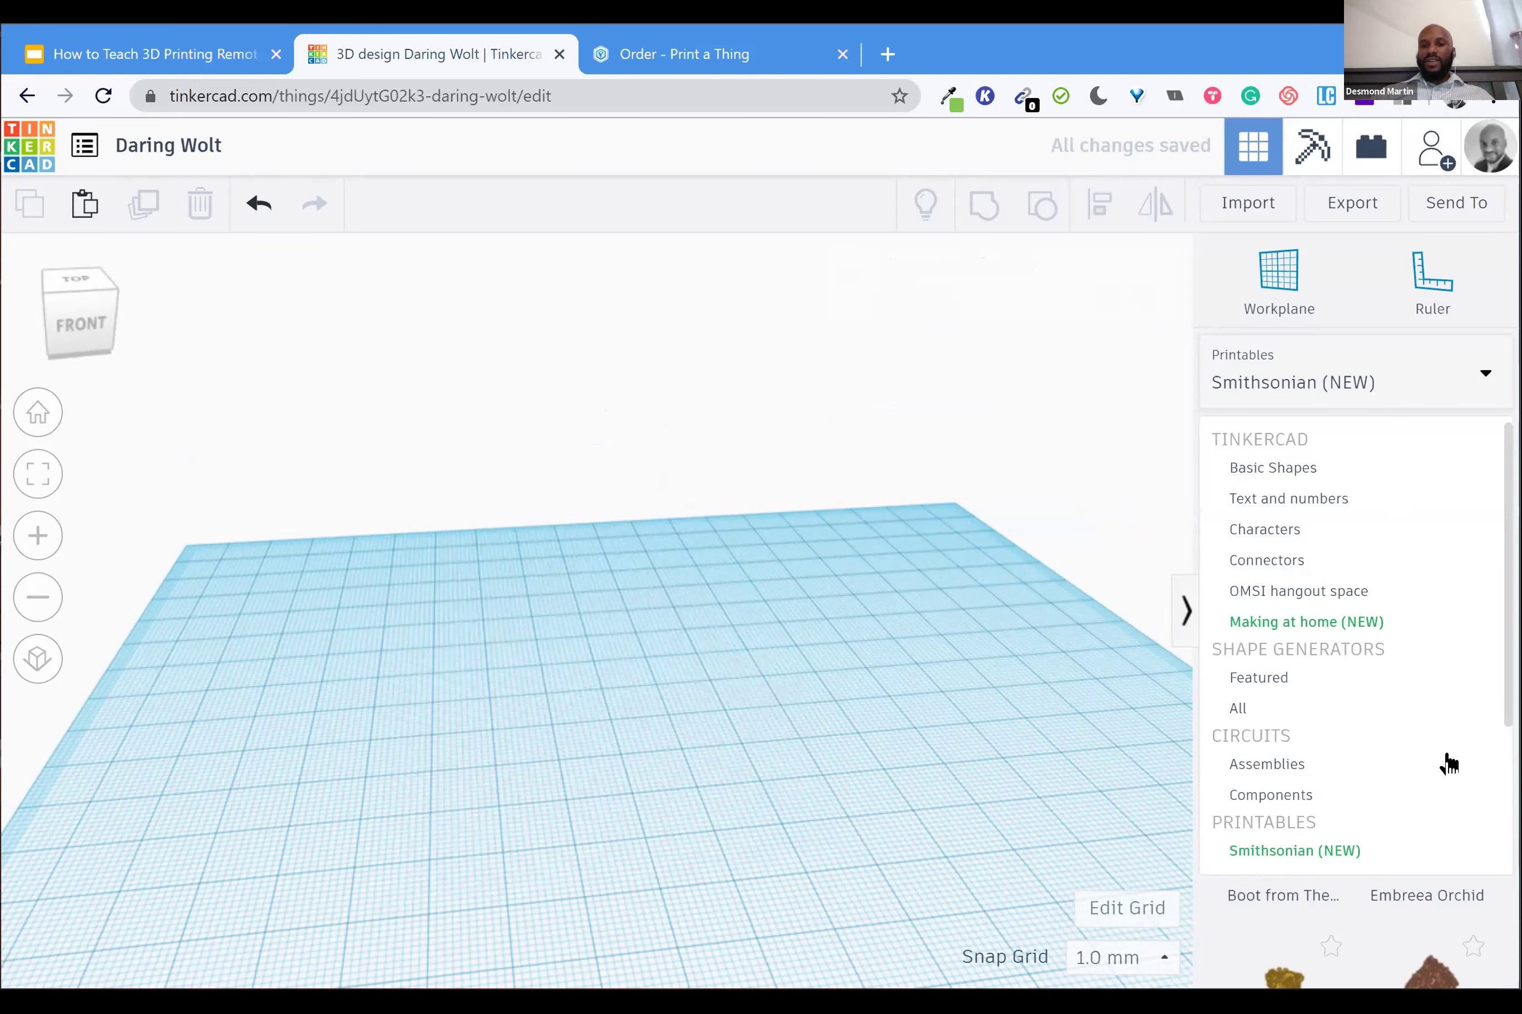
scroll(1448, 762, "down", 3)
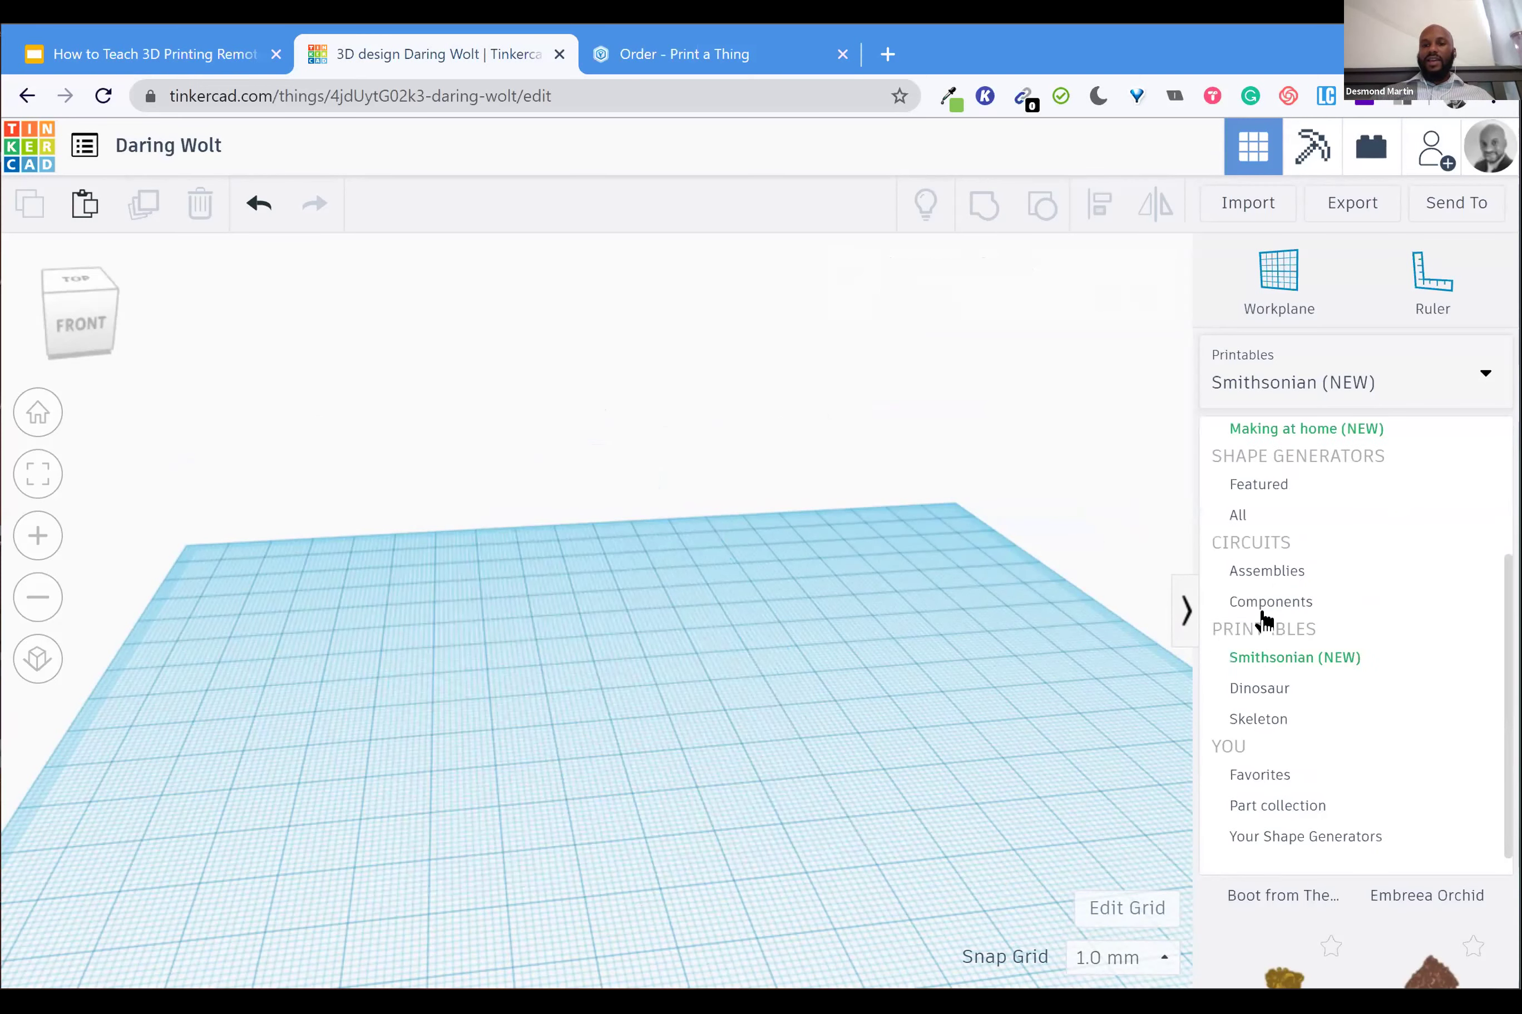
left_click(1241, 723)
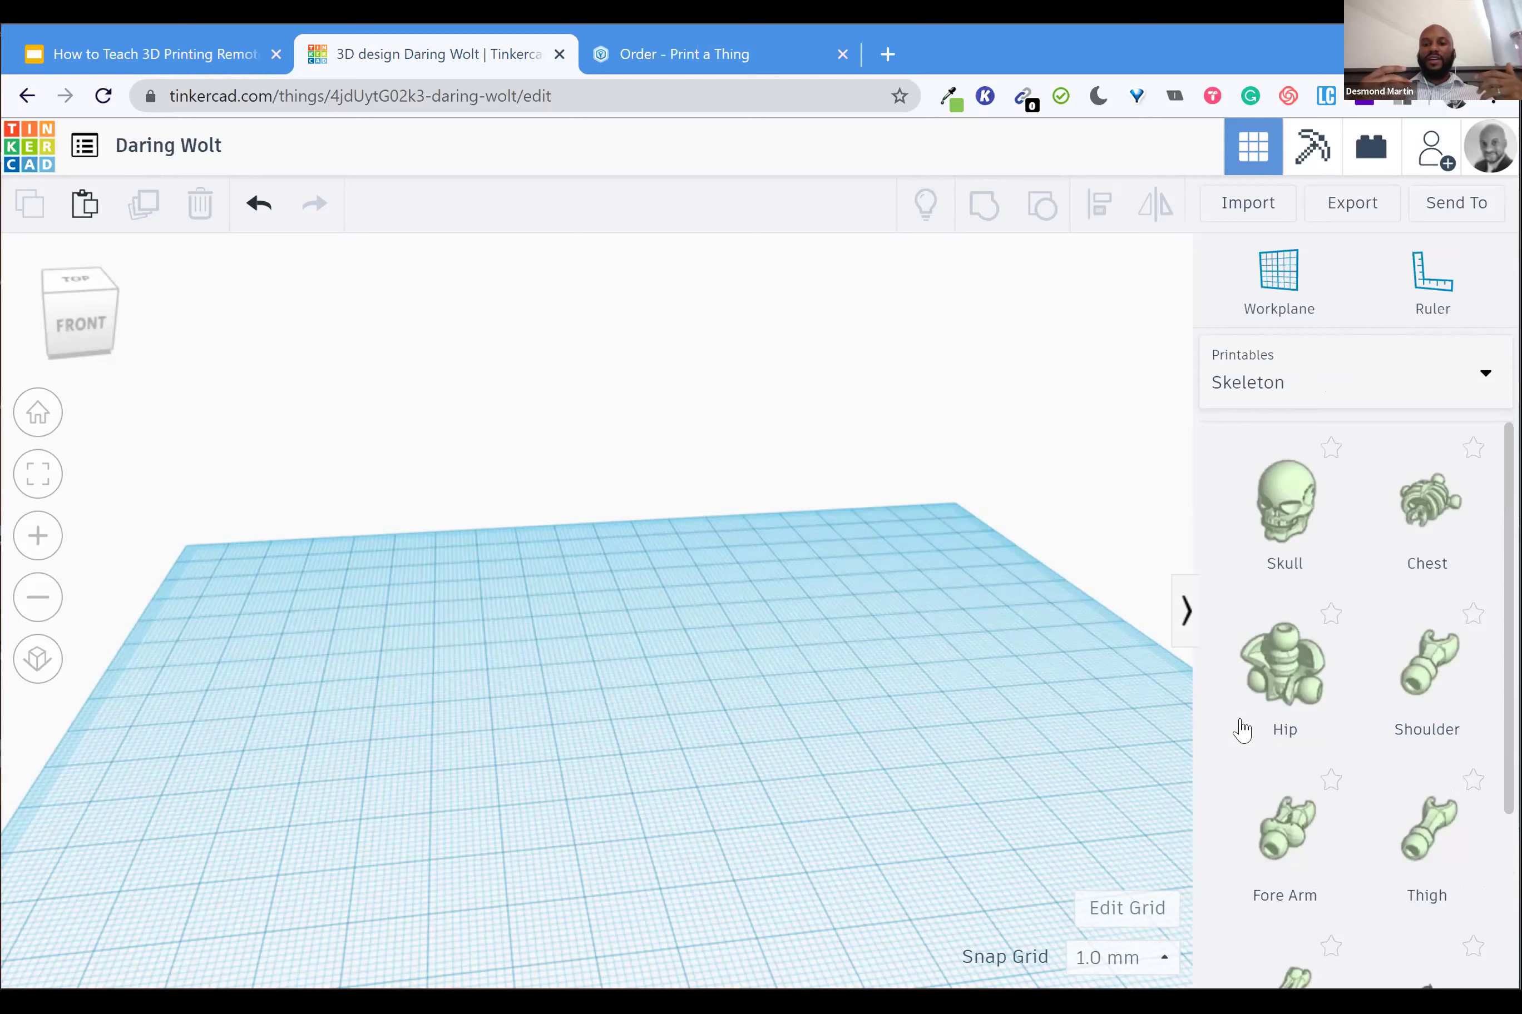
left_click_drag(1295, 533, 373, 637)
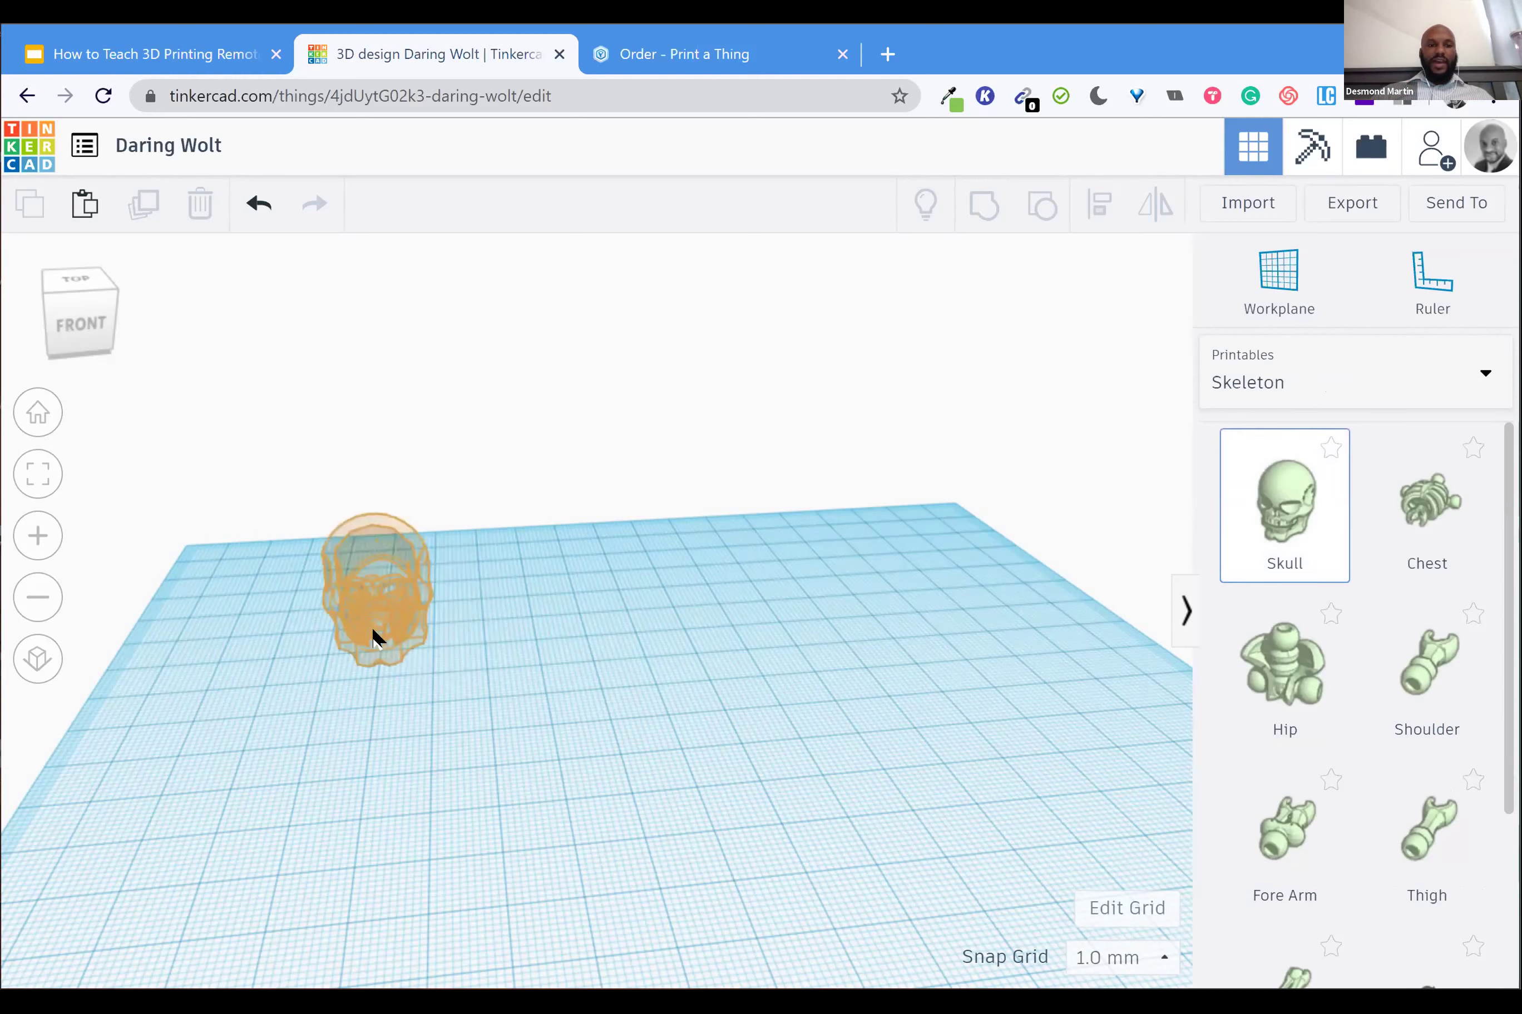
Place the Hip in front of the Skull, with the Fore Arm and the Thigh spaced out beside it
left_click(773, 789)
left_click(507, 813)
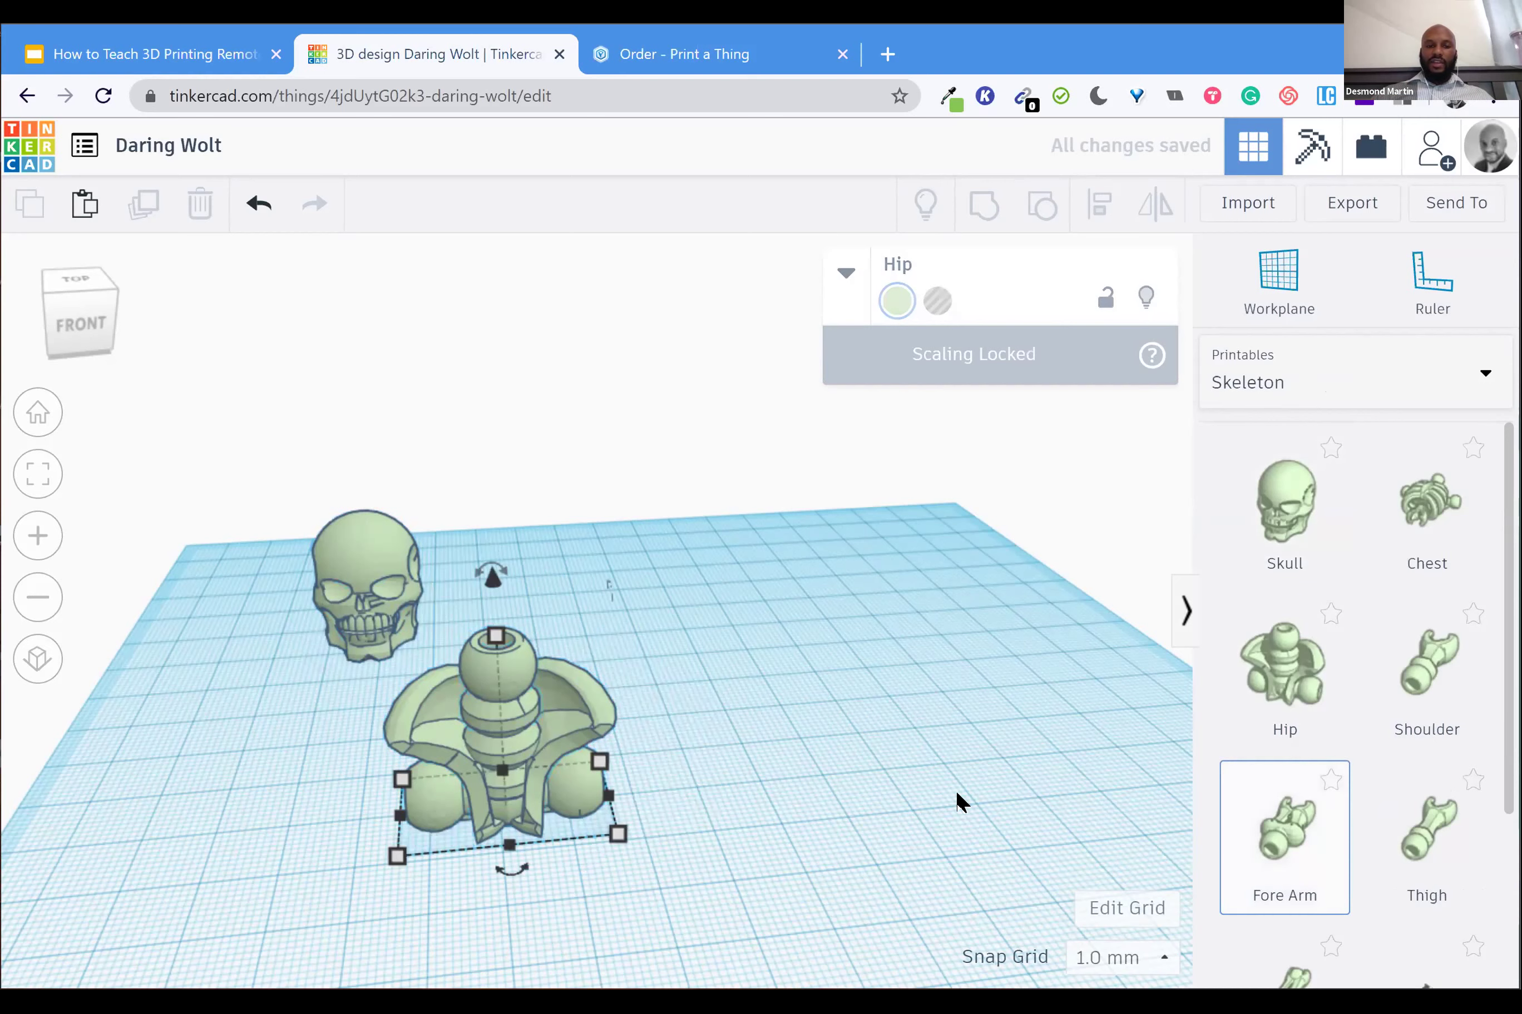
left_click(744, 674)
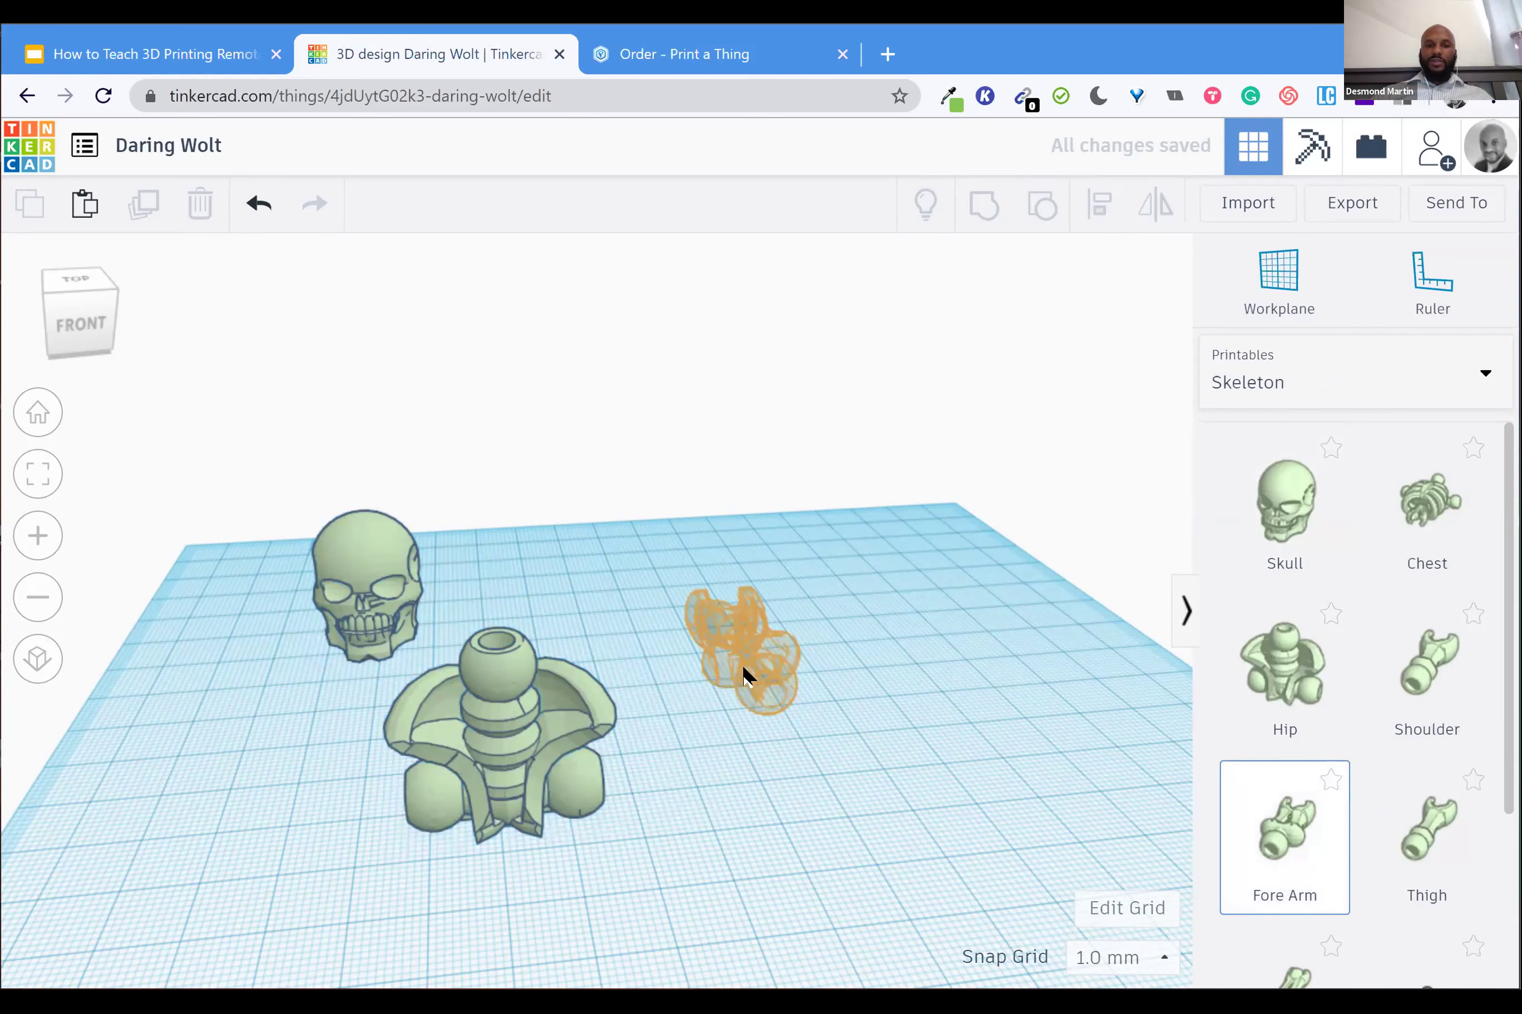
left_click(1421, 813)
left_click(911, 846)
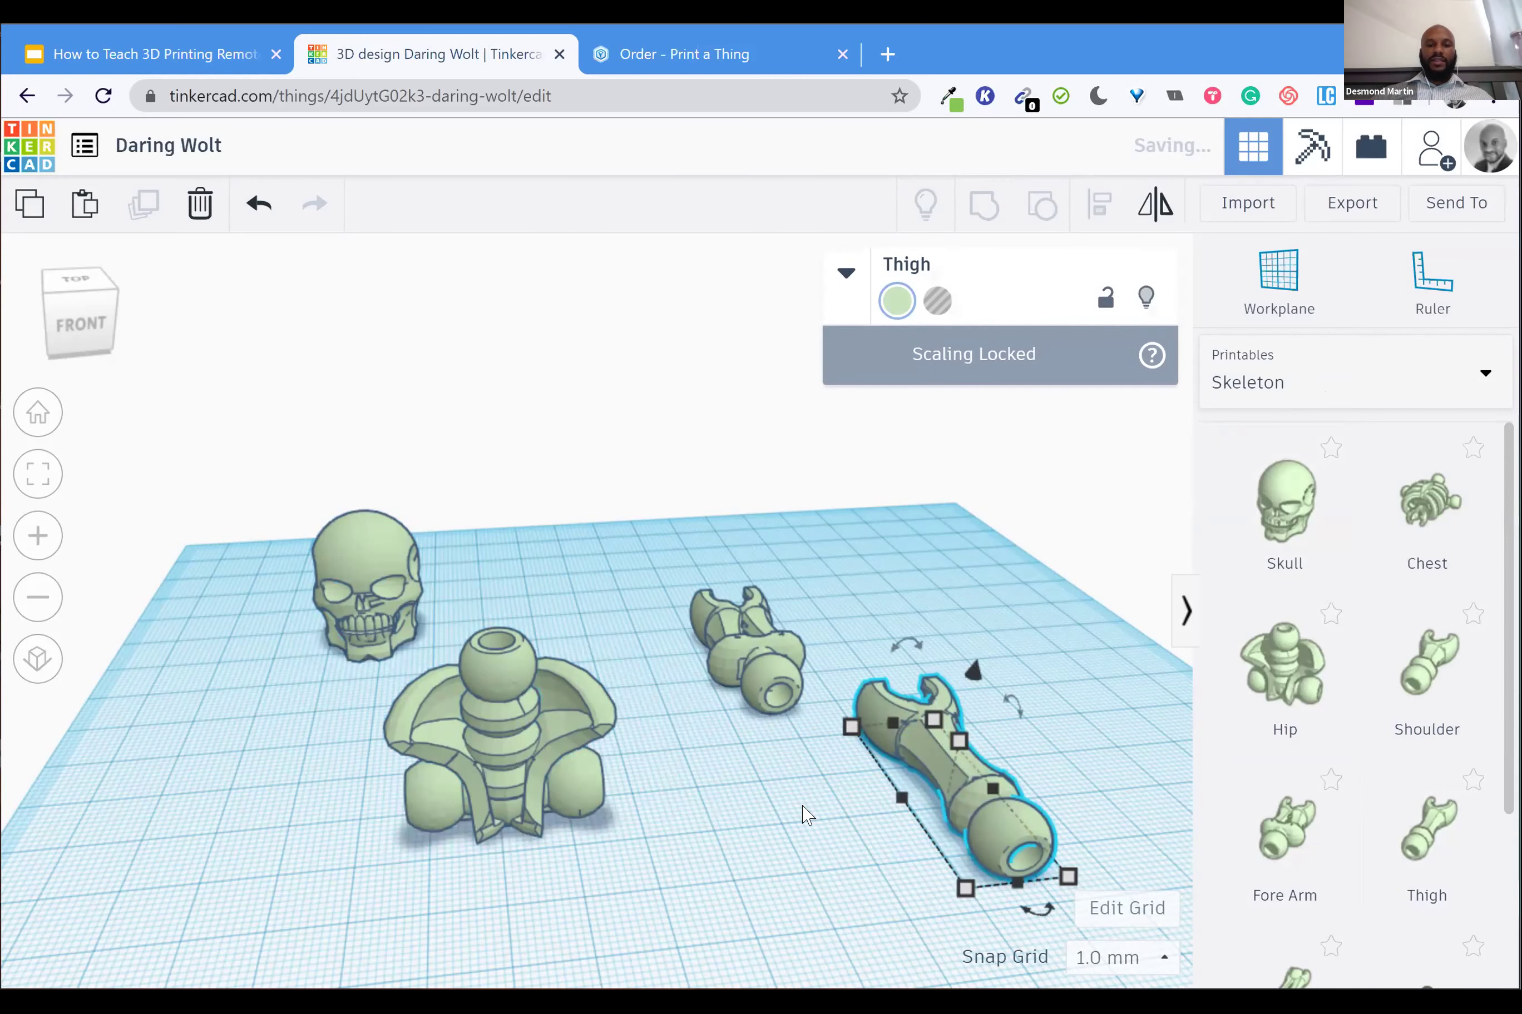
Examine the Fore Arm up close from the front and from above, including its ball and socket ends
left_click(691, 662)
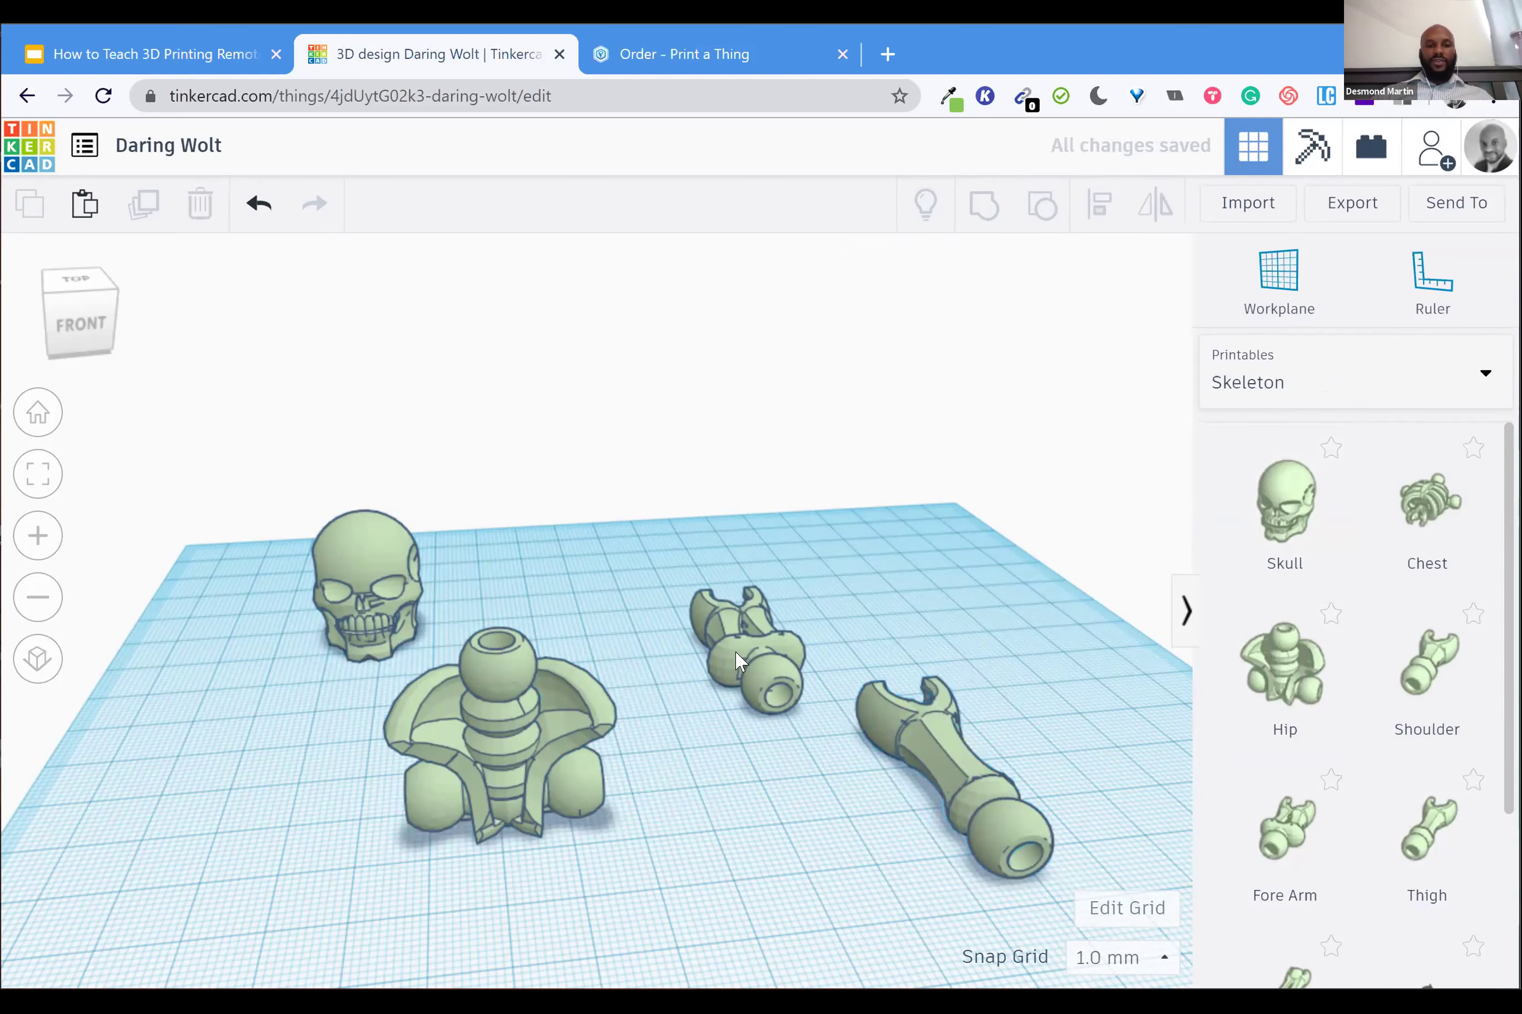
left_click(740, 661)
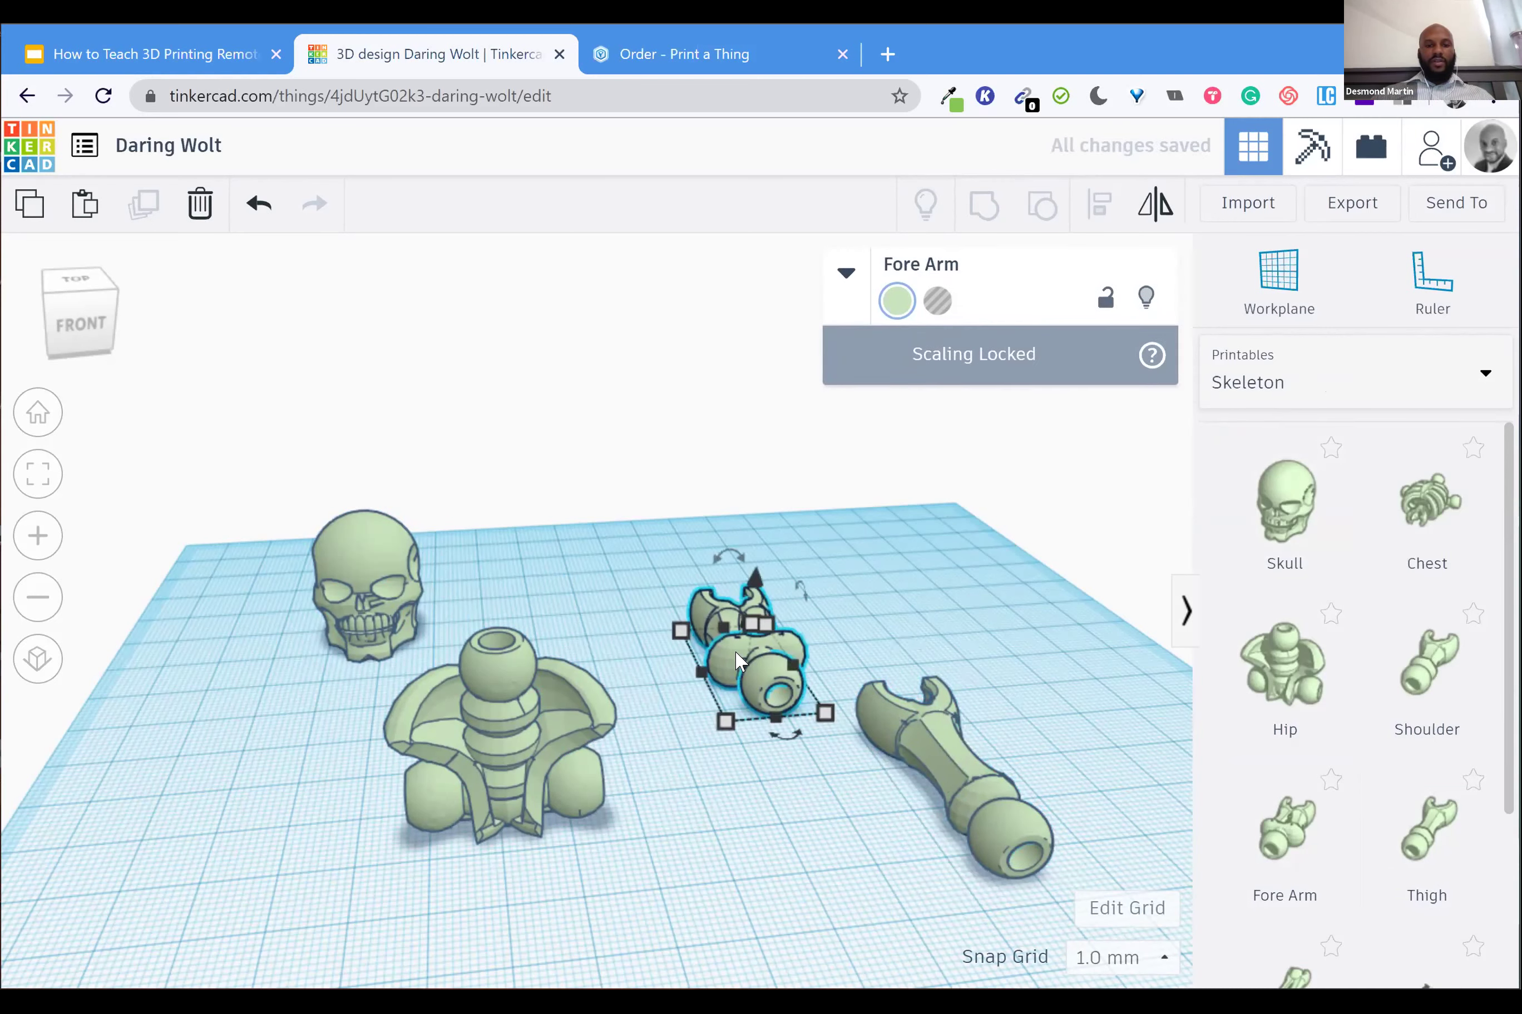
key("f")
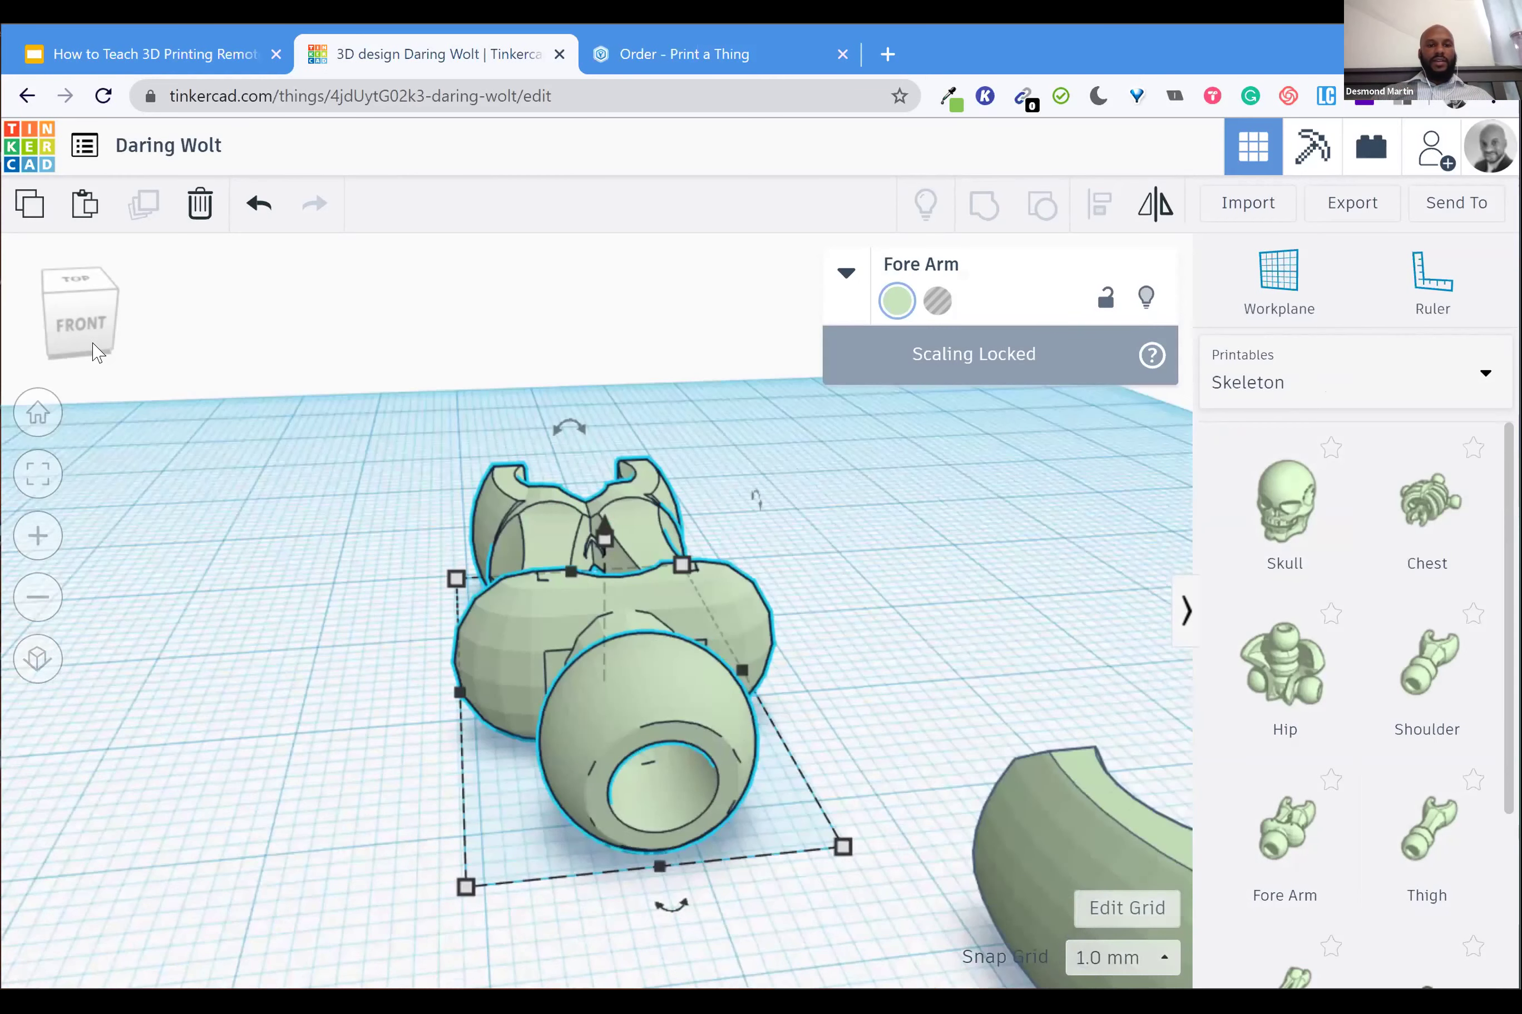
right_click_drag(415, 407, 501, 449)
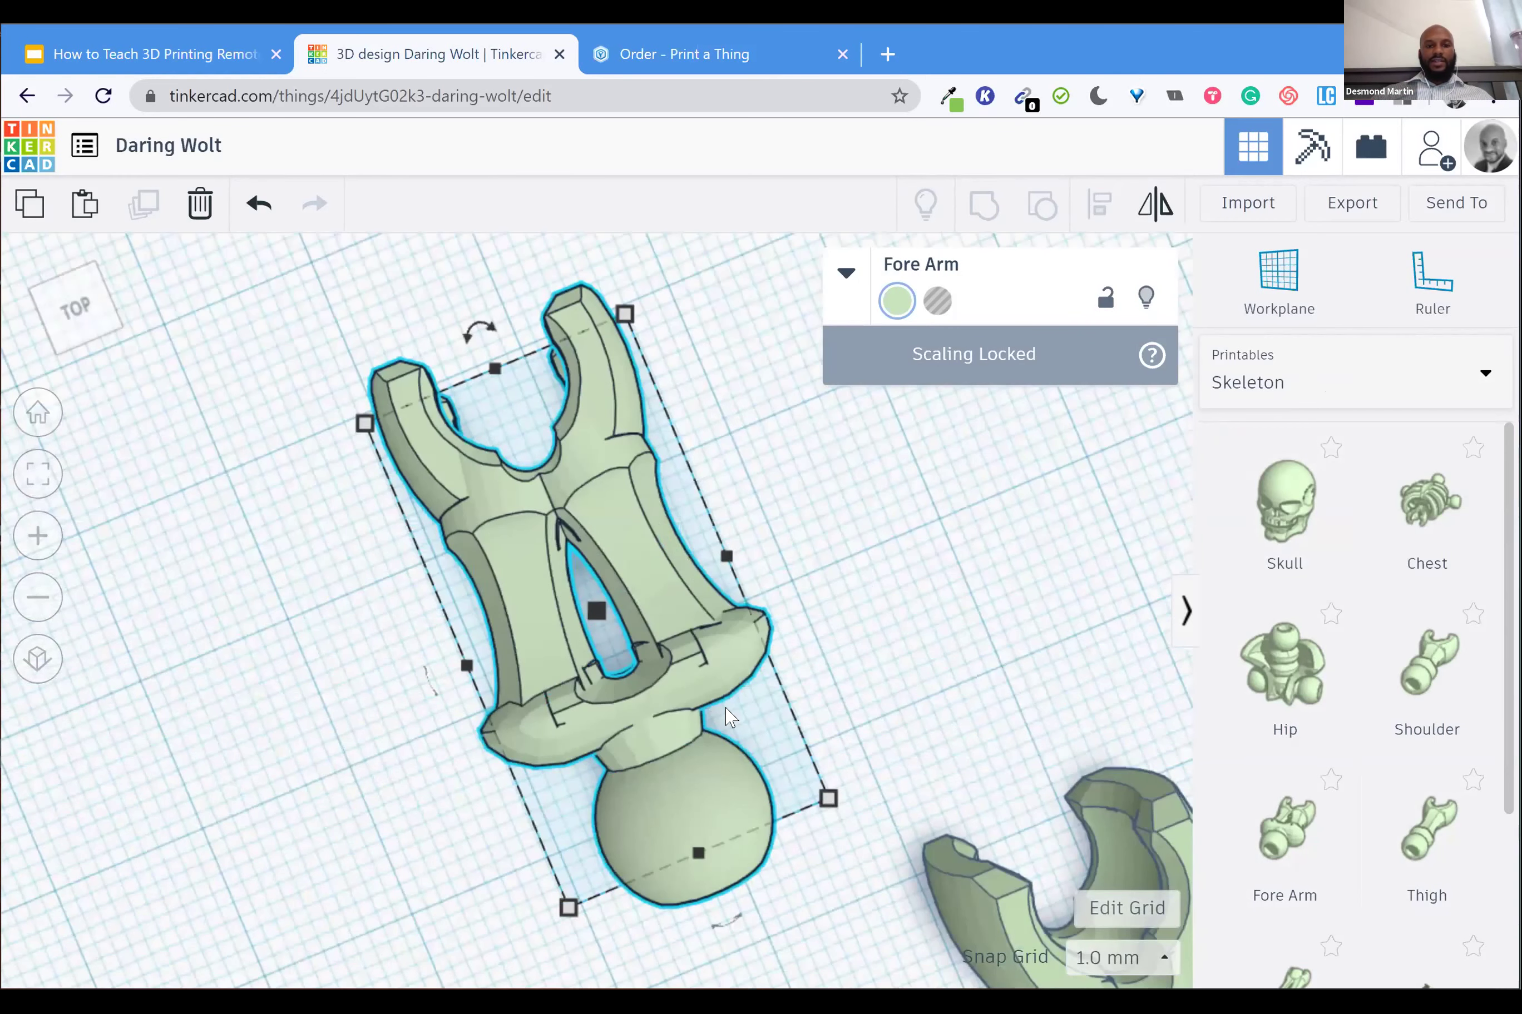
right_click_drag(766, 759, 693, 766)
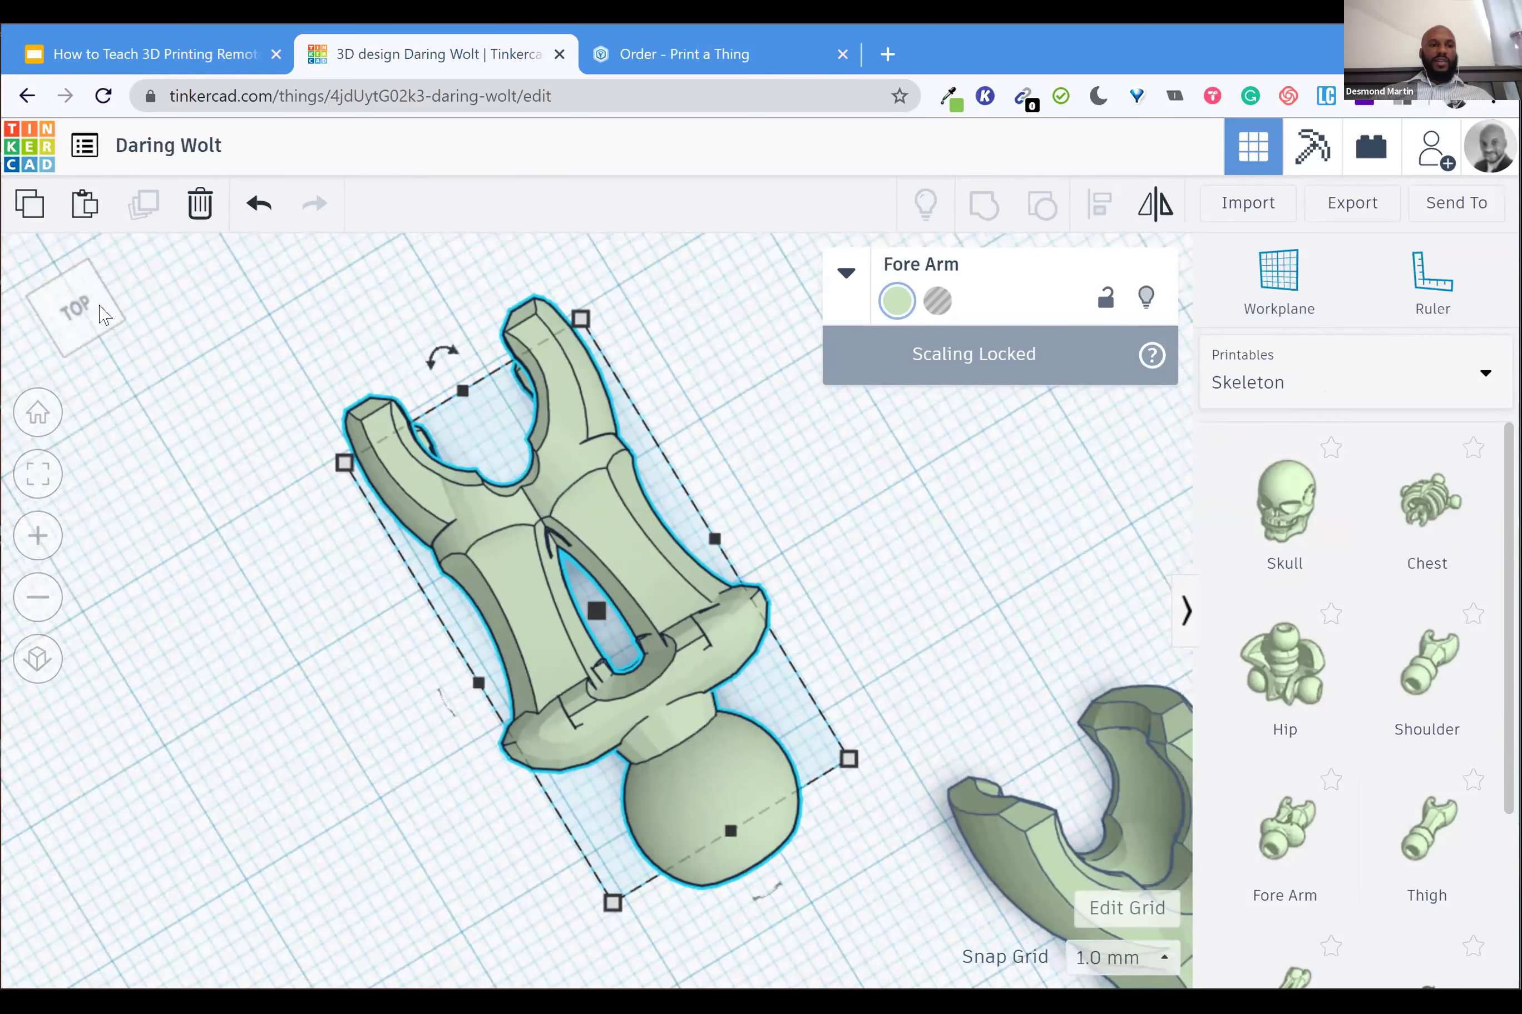
scroll(98, 315, "down", 2)
scroll(97, 315, "down", 2)
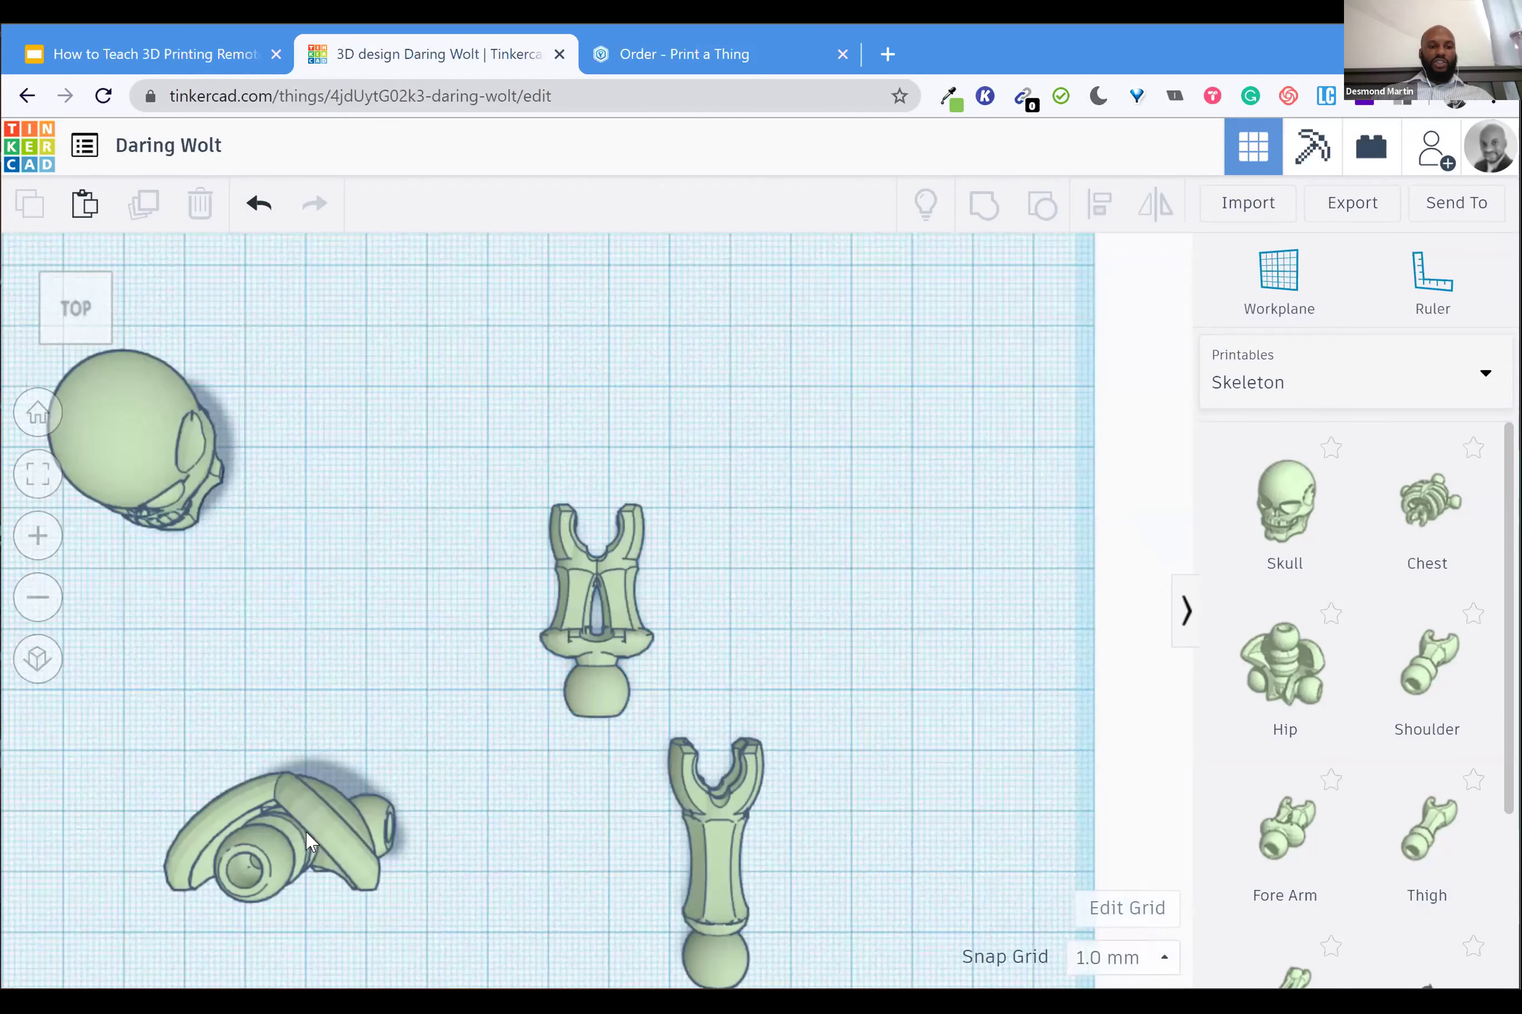
Examine the Hip up close from above, from the front and at an angle to show its ball joints
left_click(310, 841)
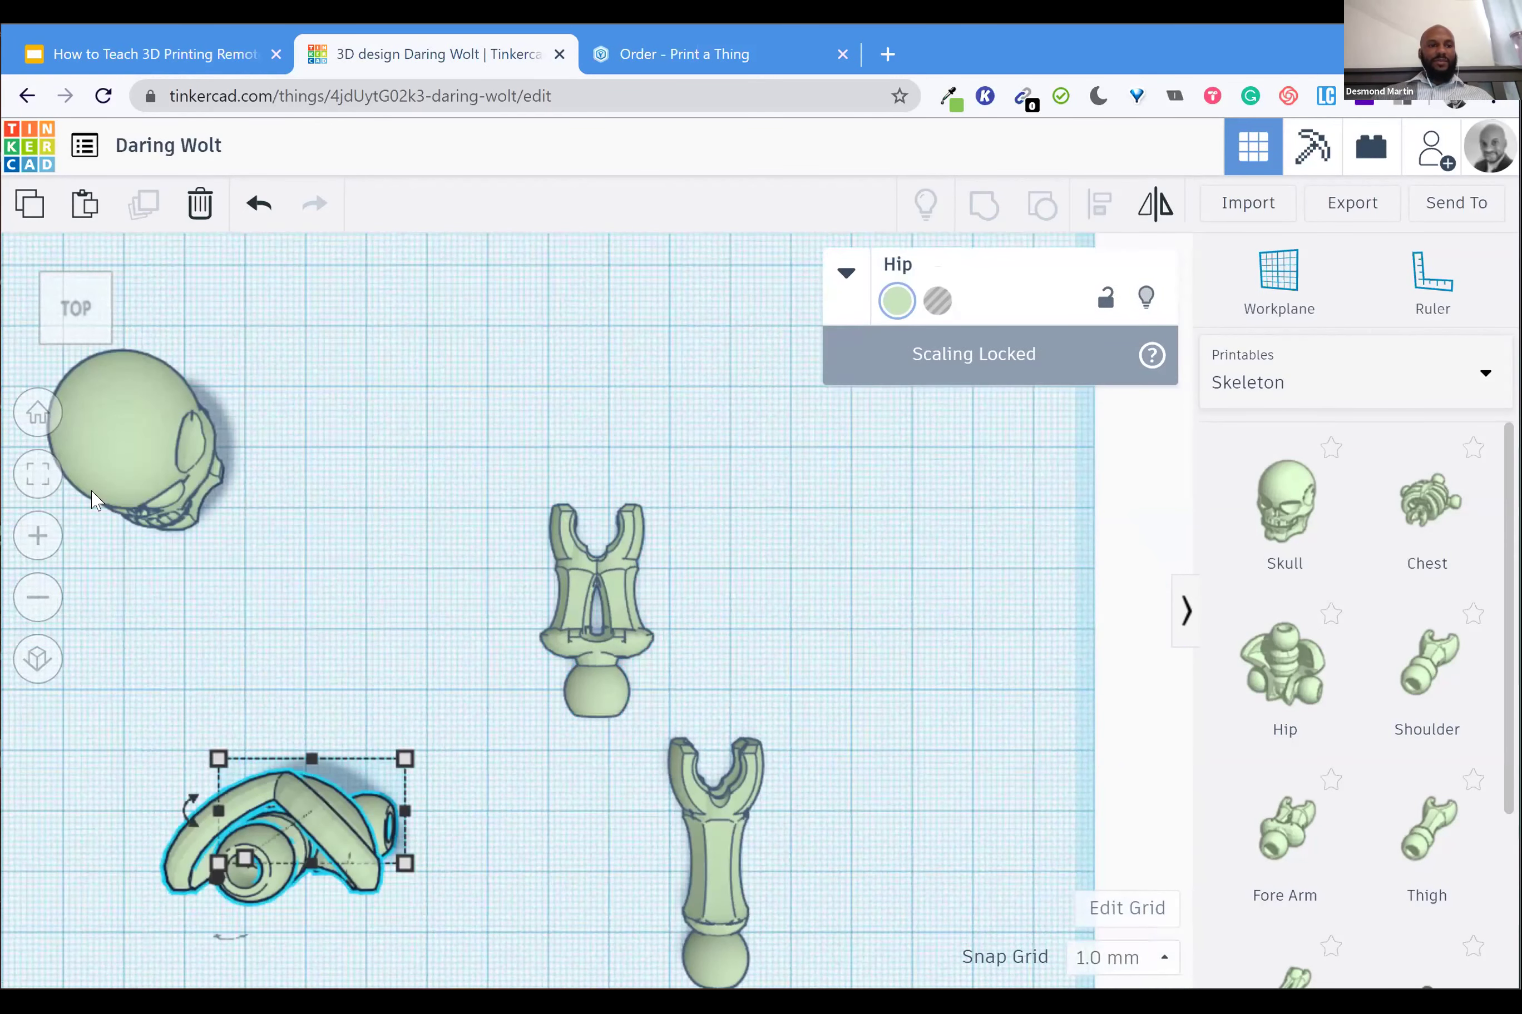
scroll(79, 334, "up", 1)
left_click(78, 333)
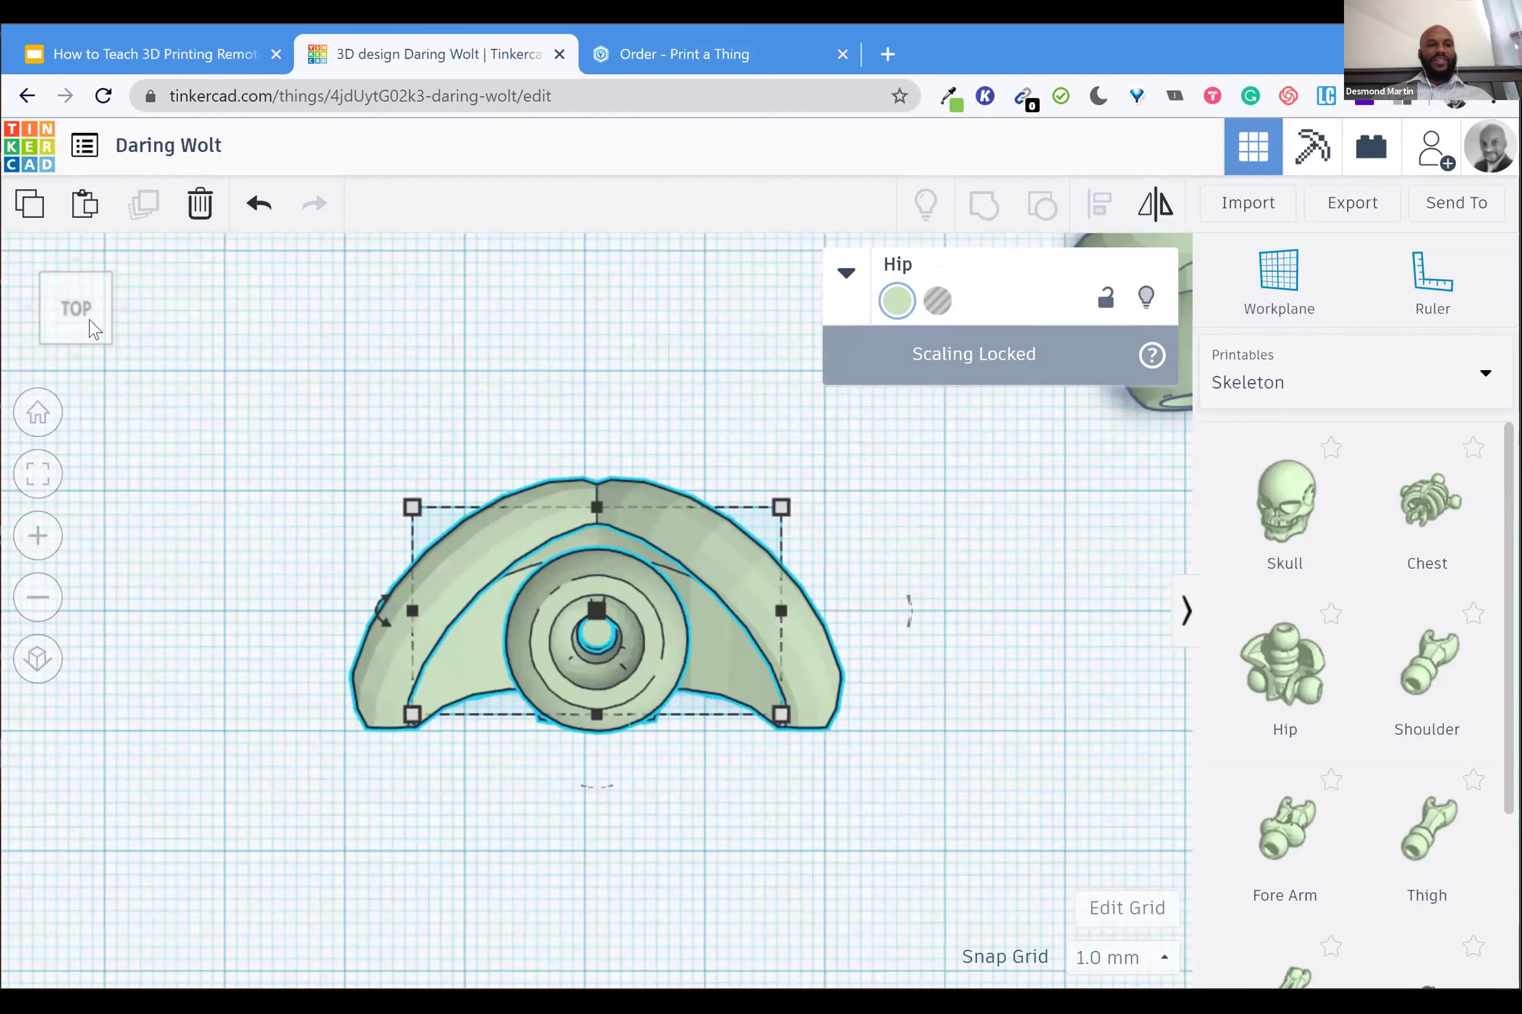
left_click(80, 320)
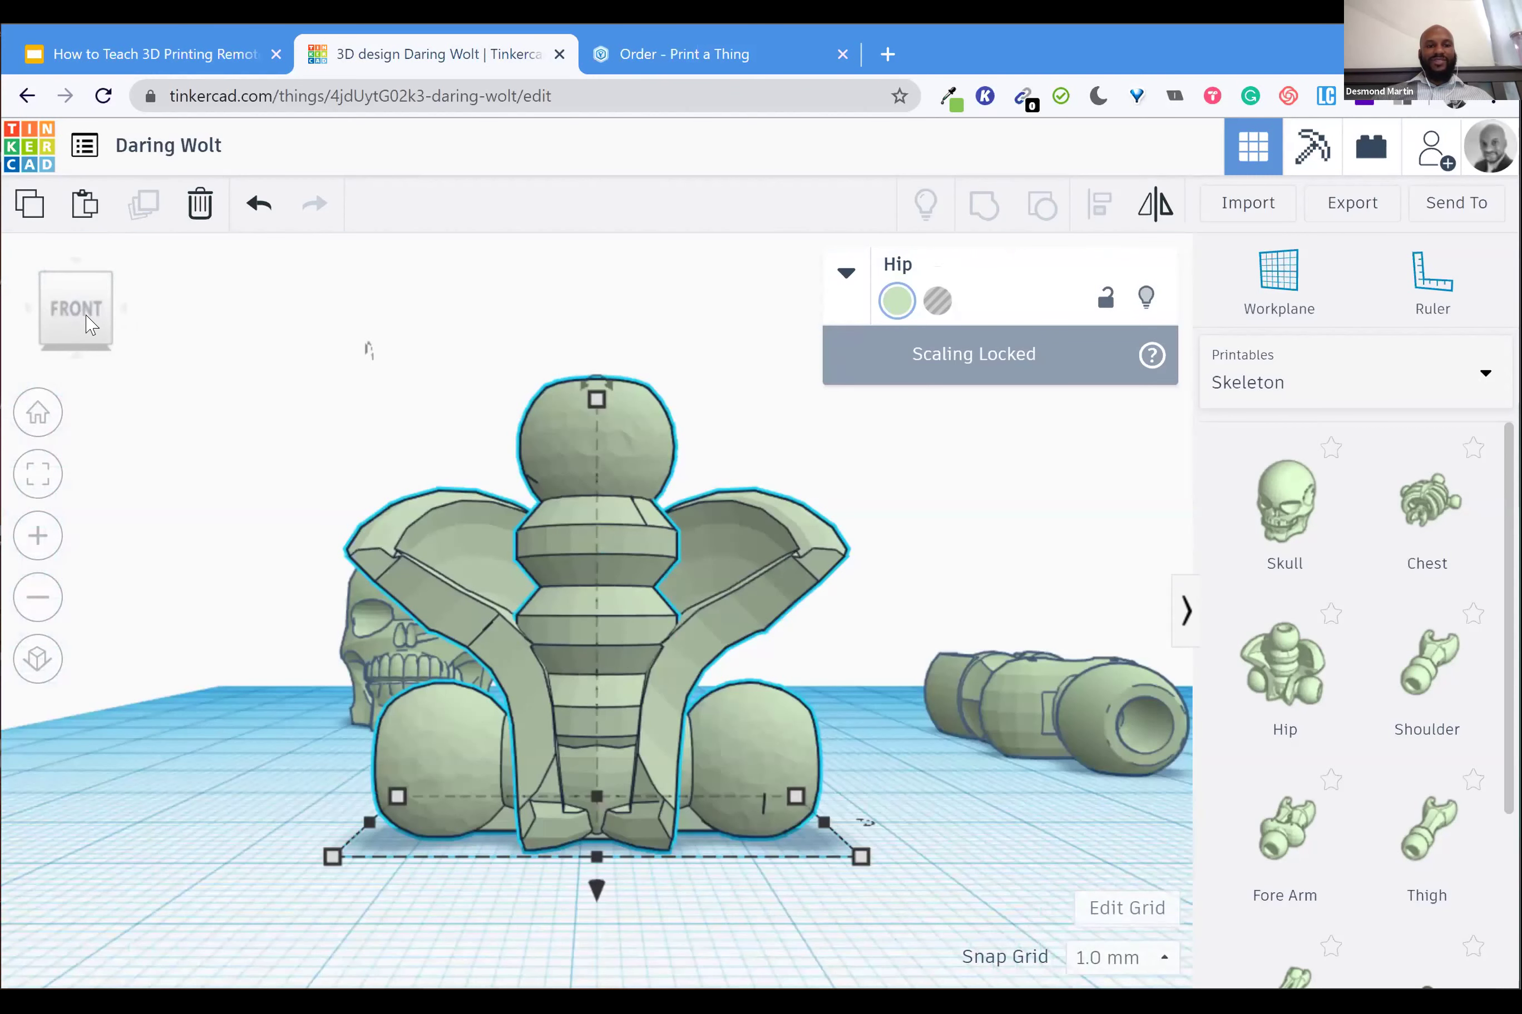
left_click_drag(90, 324, 88, 325)
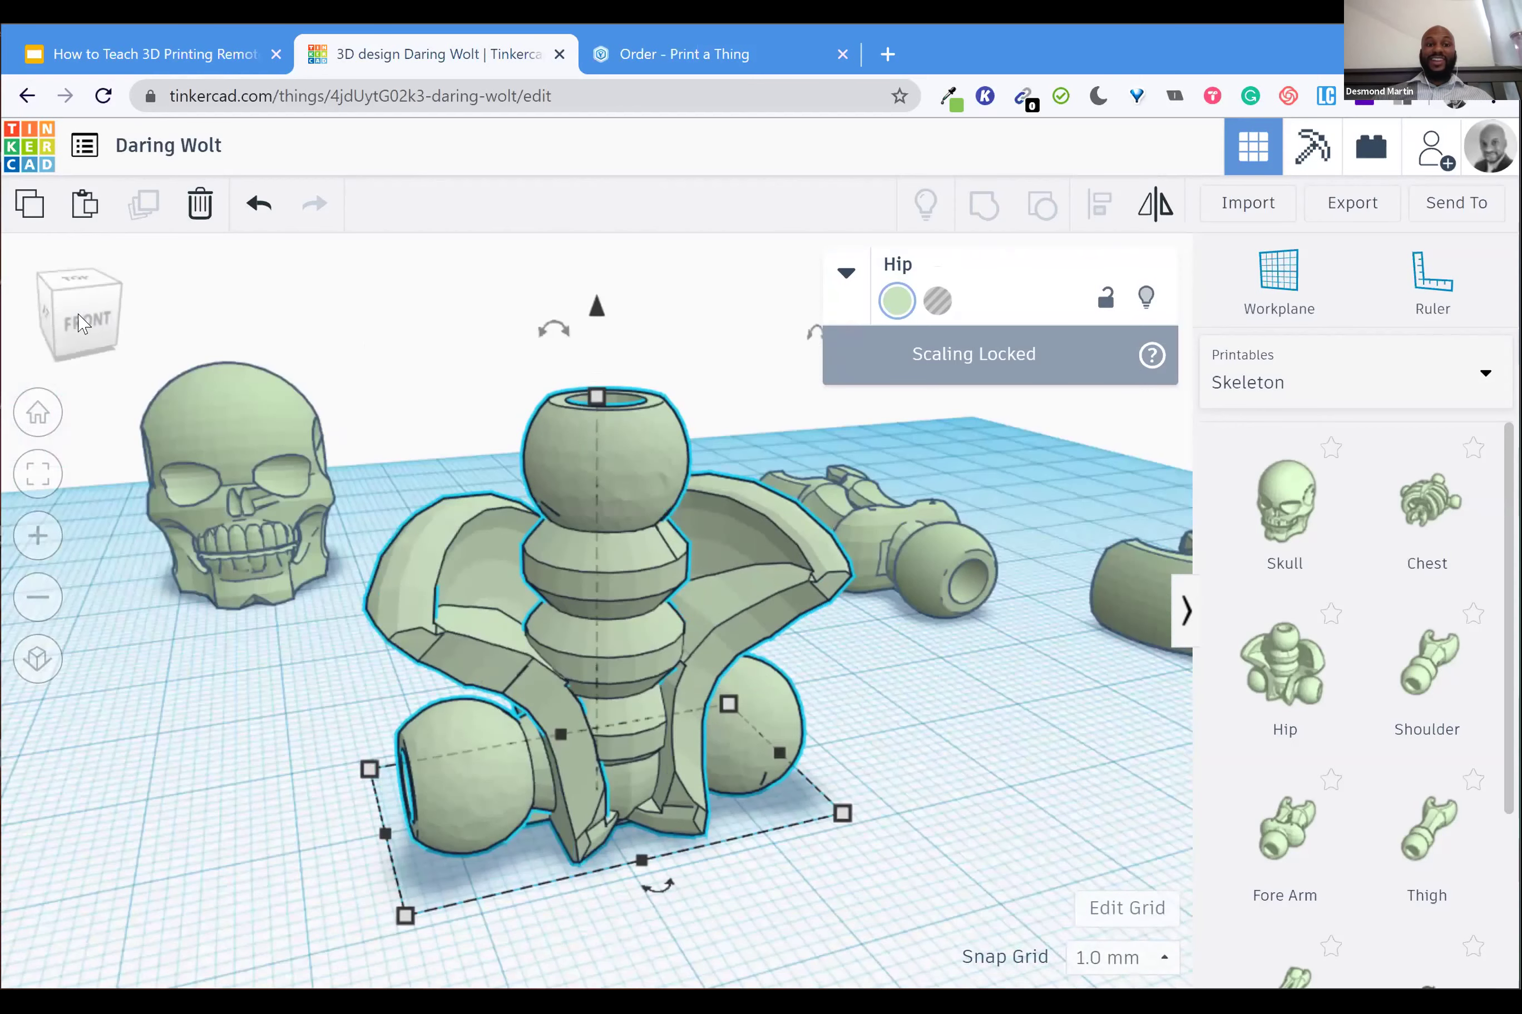
left_click(106, 328)
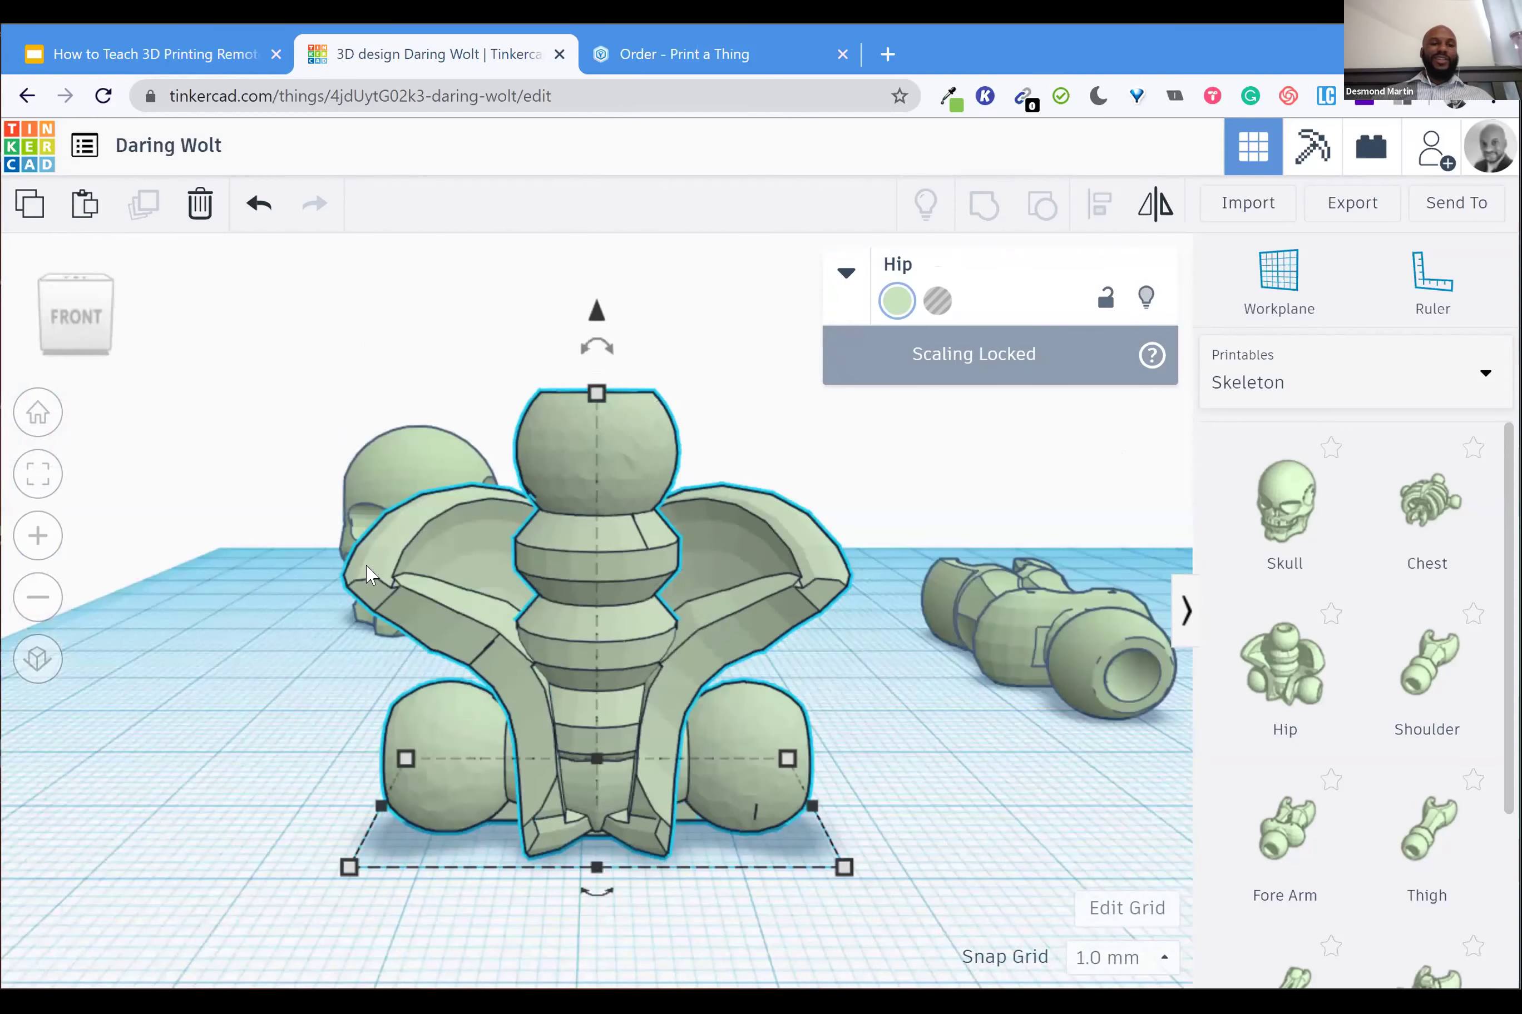
right_click_drag(366, 576, 228, 479)
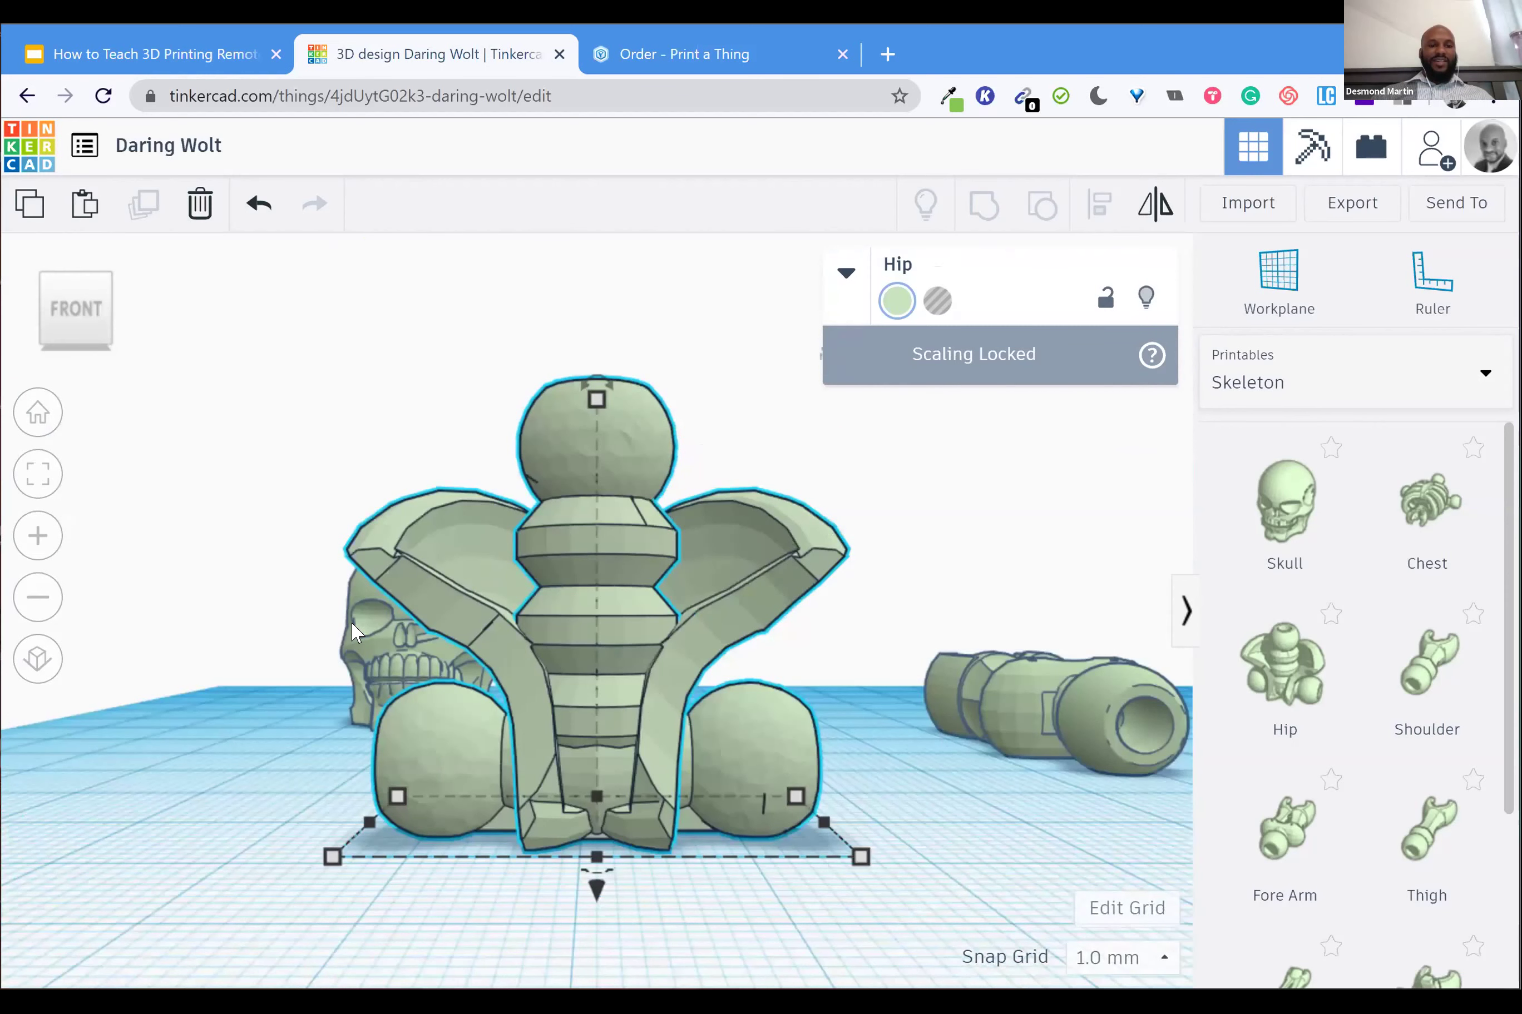
Examine the Skull up close from the front
left_click(354, 632)
key("f")
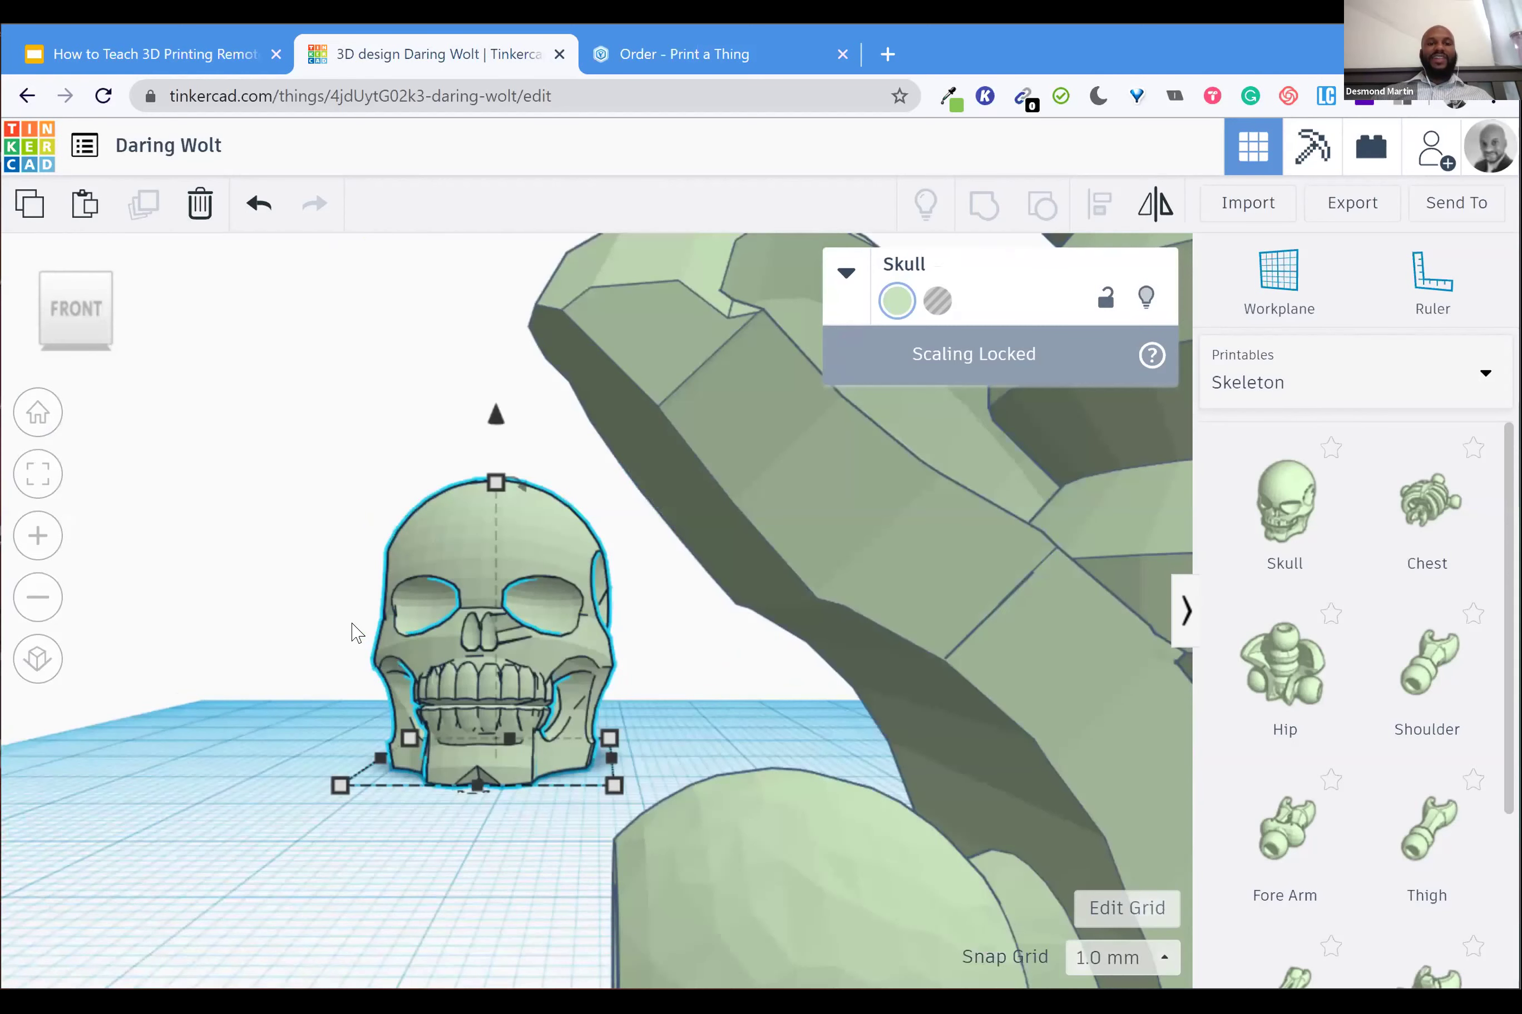
scroll(296, 587, "down", 3)
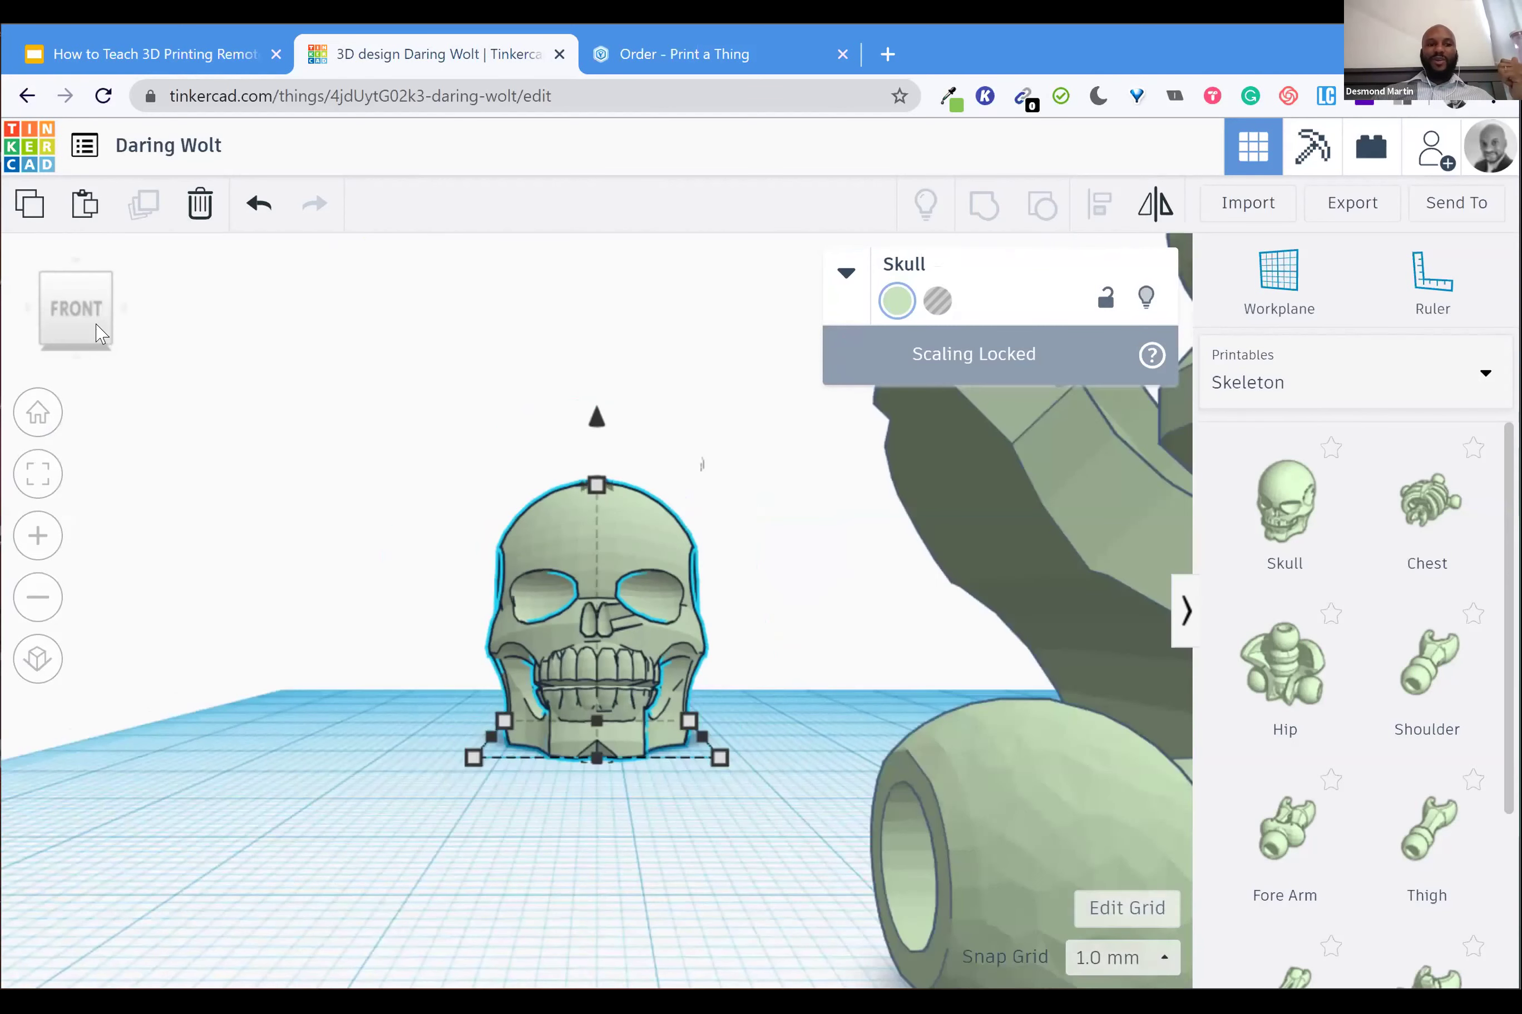
right_click_drag(115, 339, 397, 519)
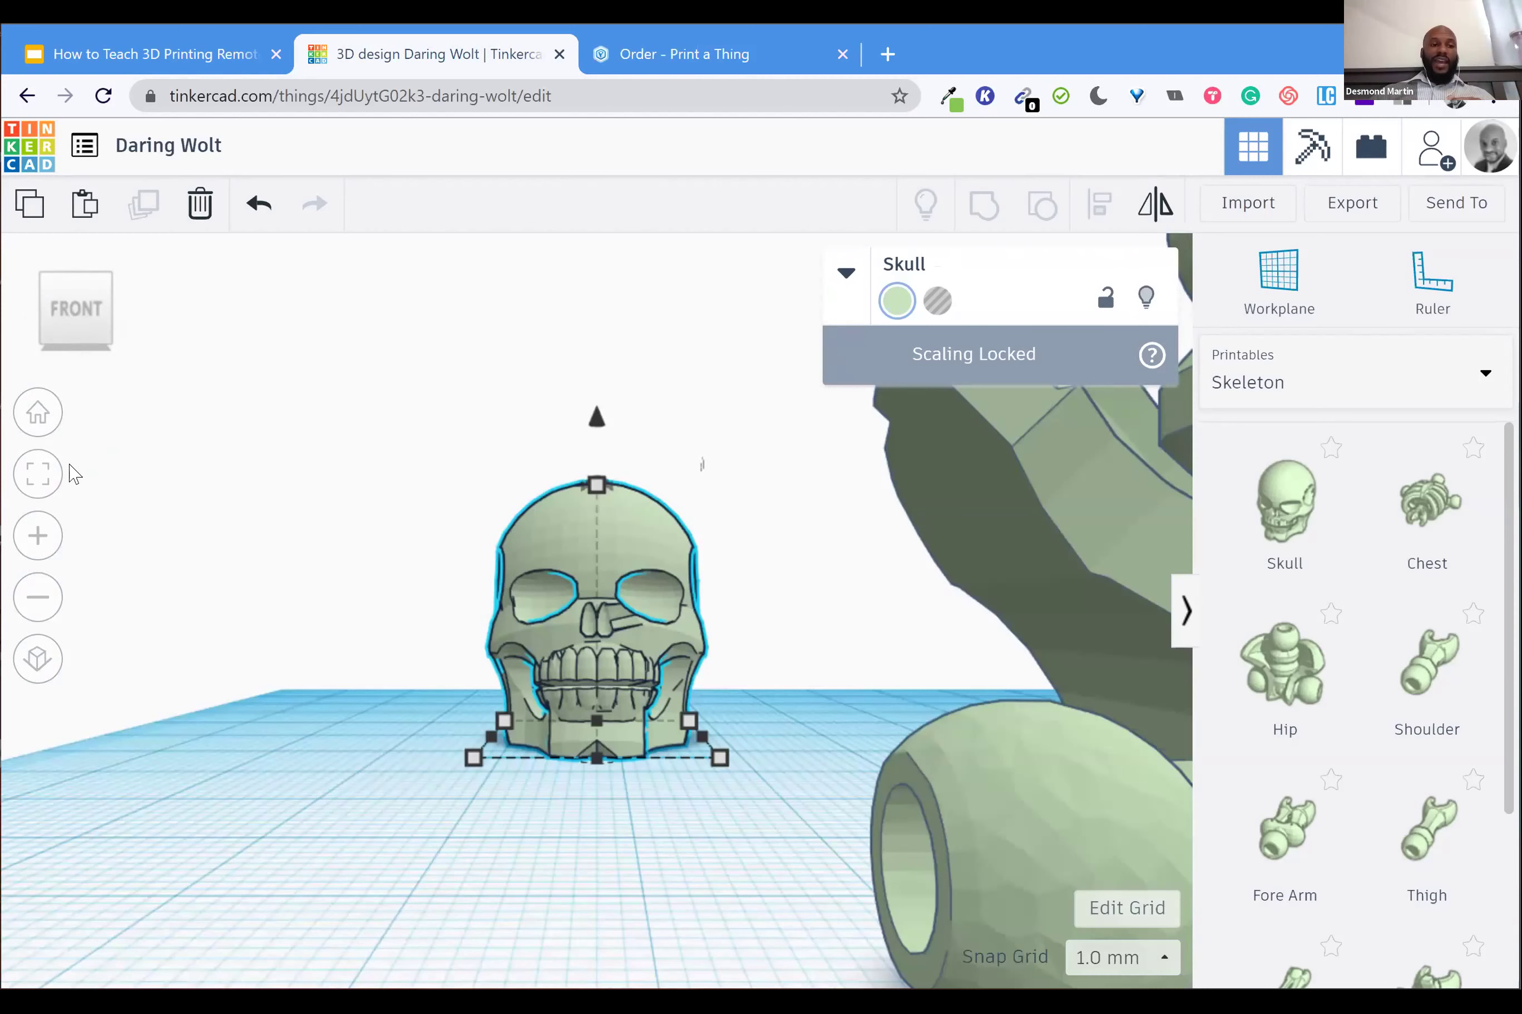
Delete the Skull, Hip, Fore Arm and Thigh from the workplane
left_click(38, 412)
left_click(346, 455)
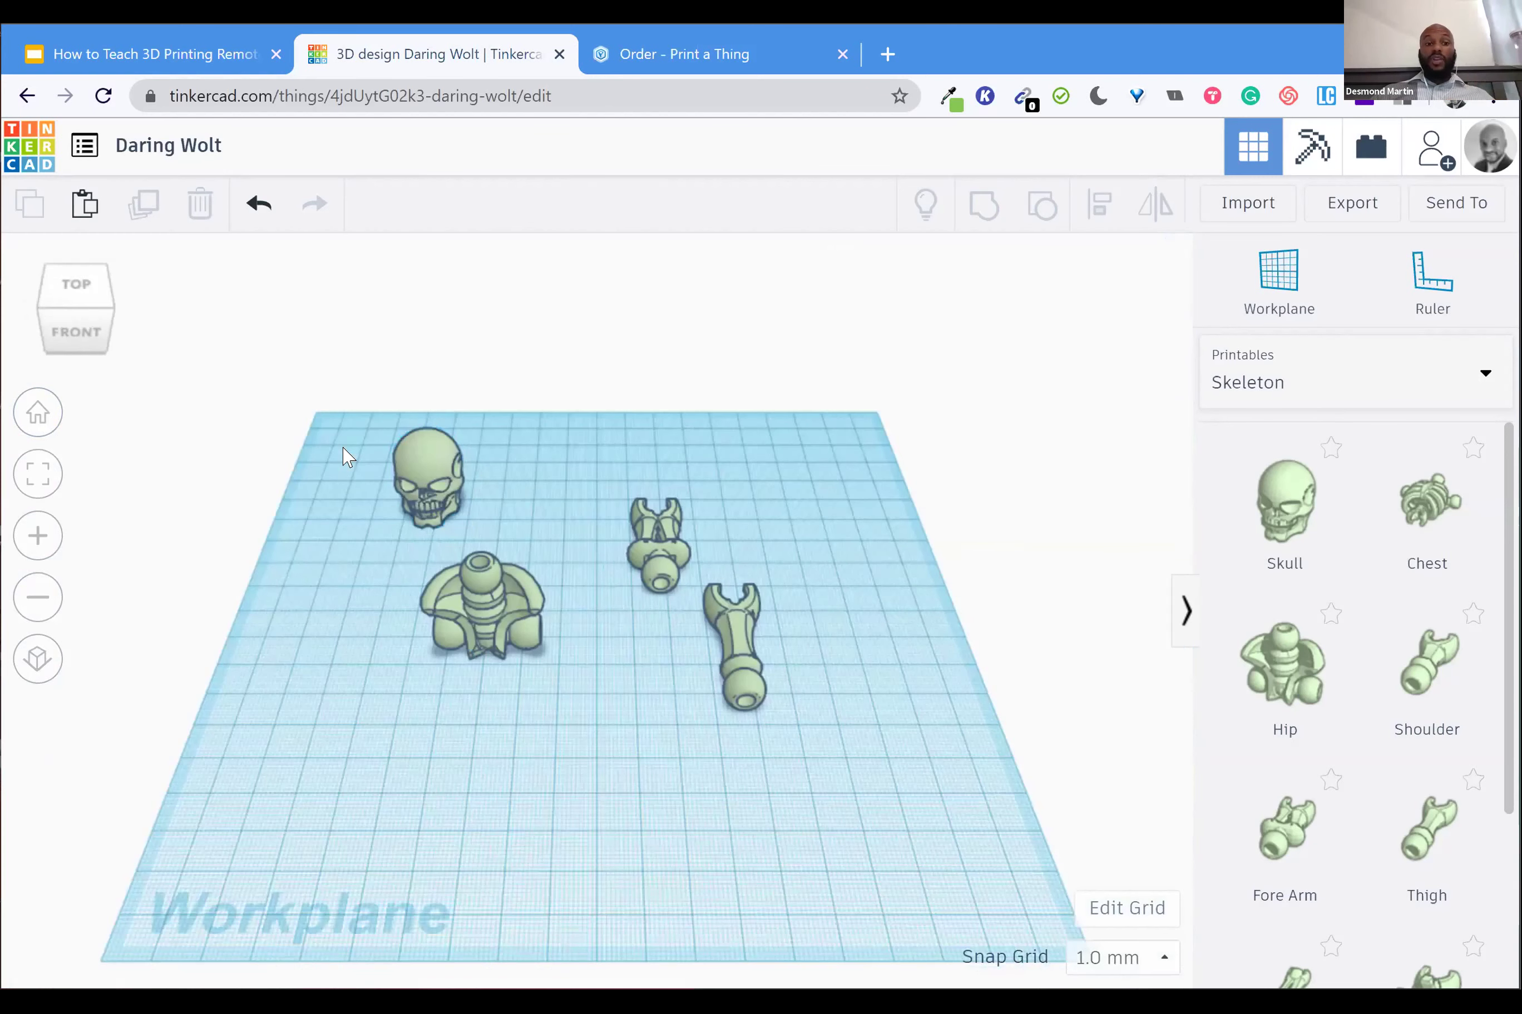
left_click_drag(354, 431, 868, 832)
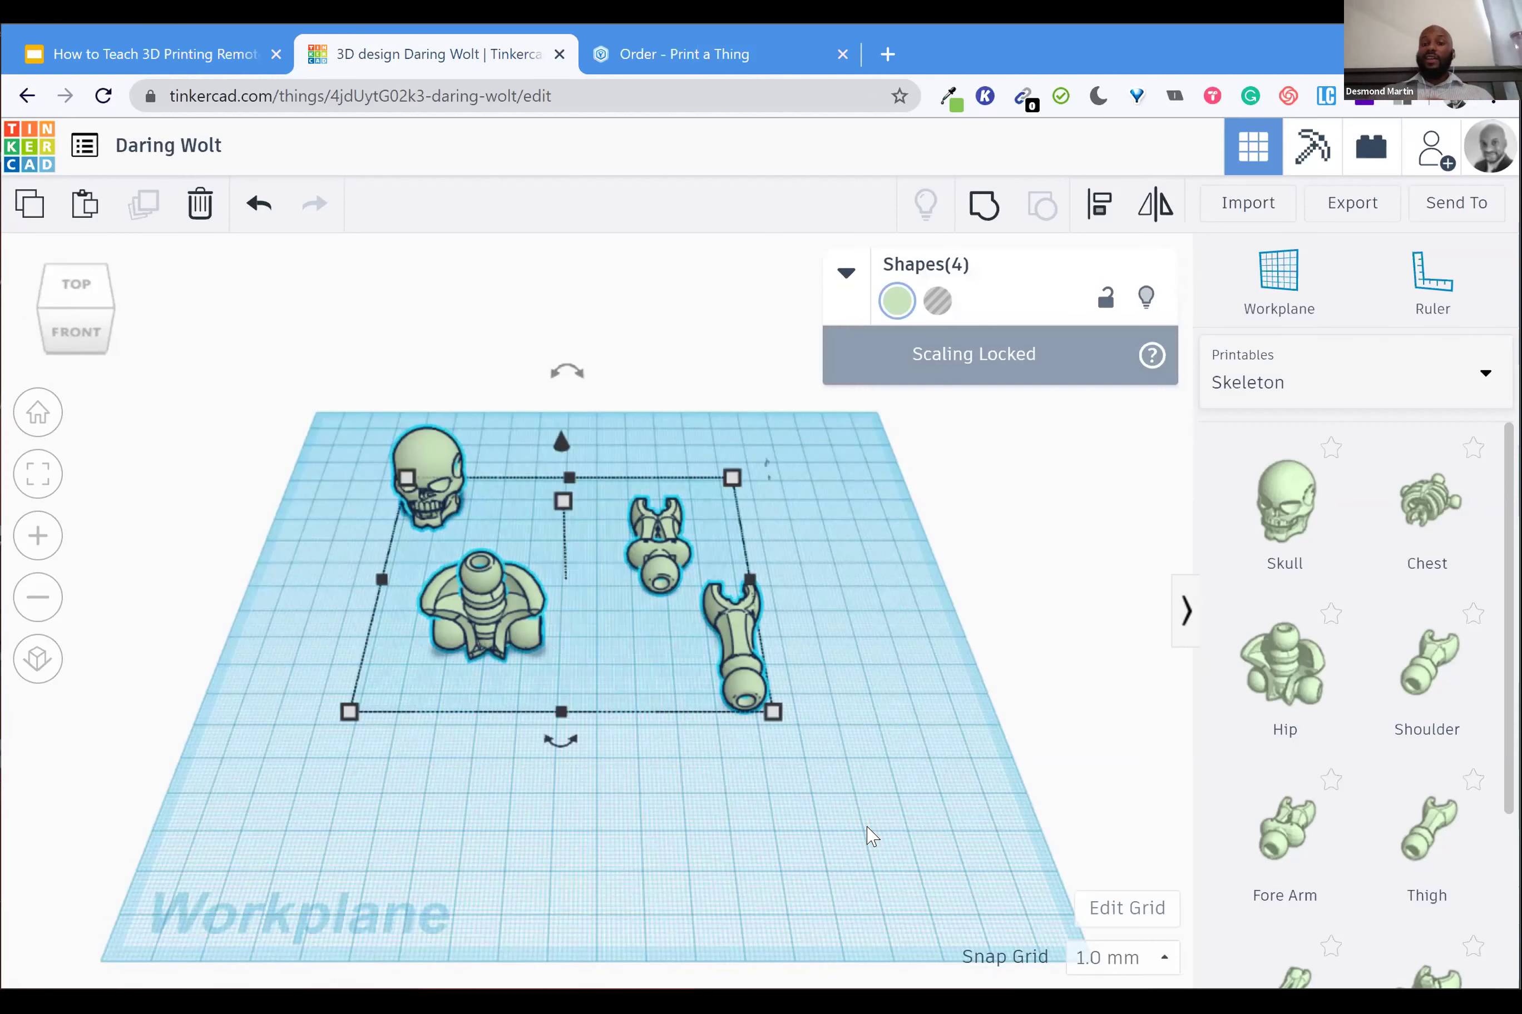
key("Delete")
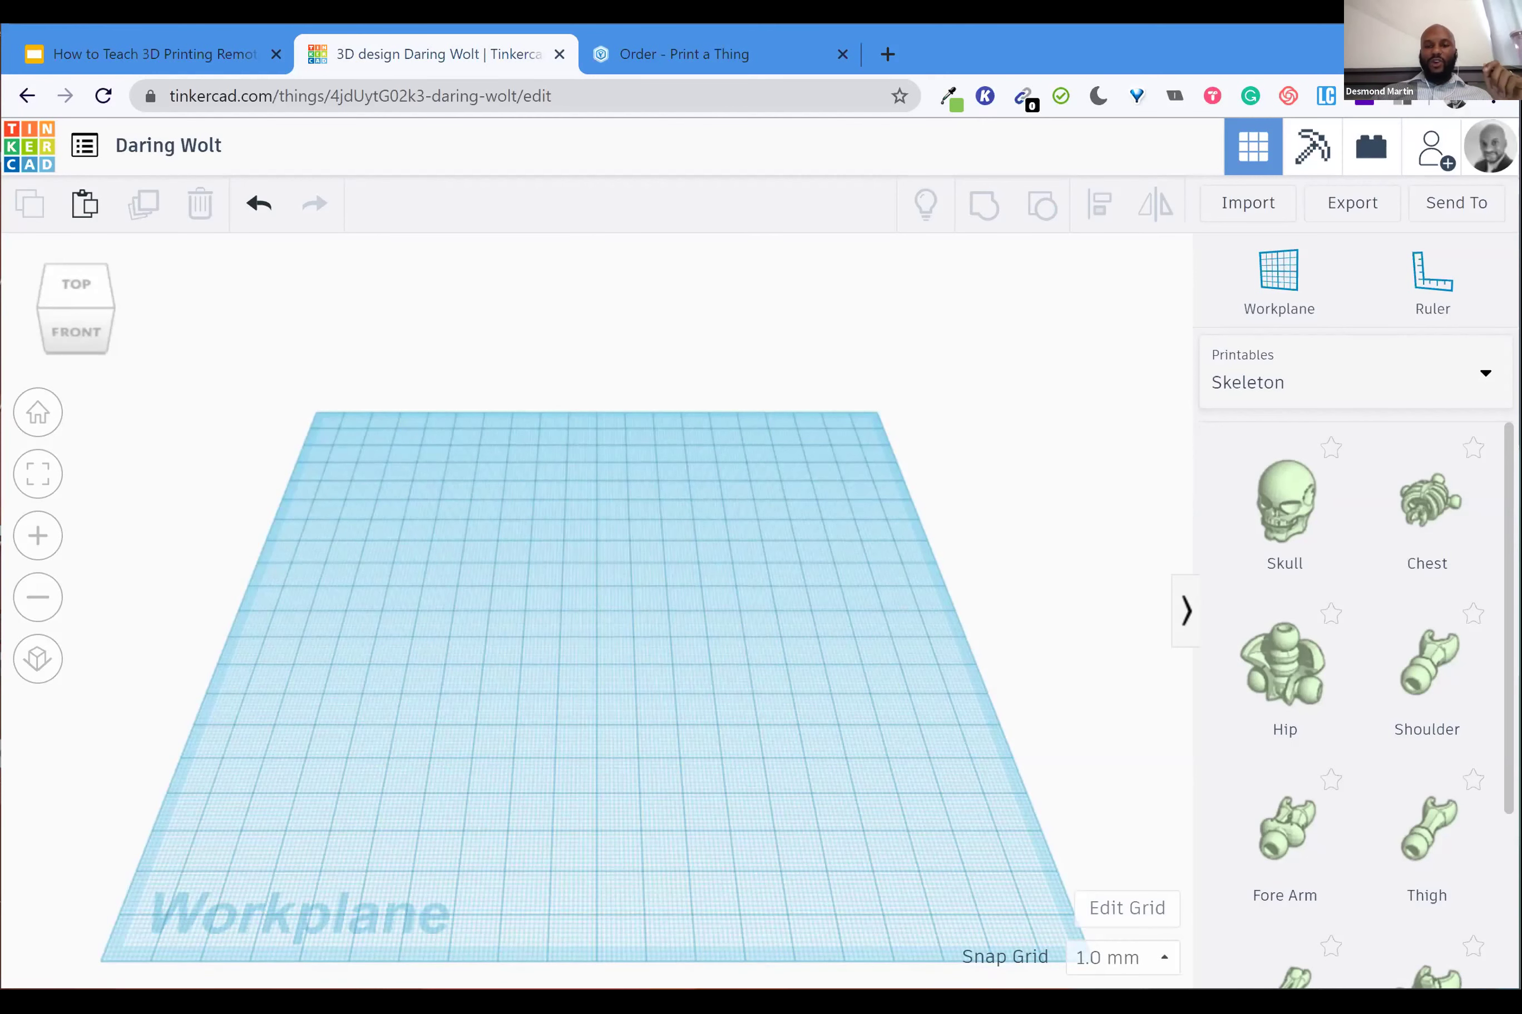
Place the Command Module from the Smithsonian (NEW) printables near the workplane's centre and view it up close from the front and side
left_click(1466, 390)
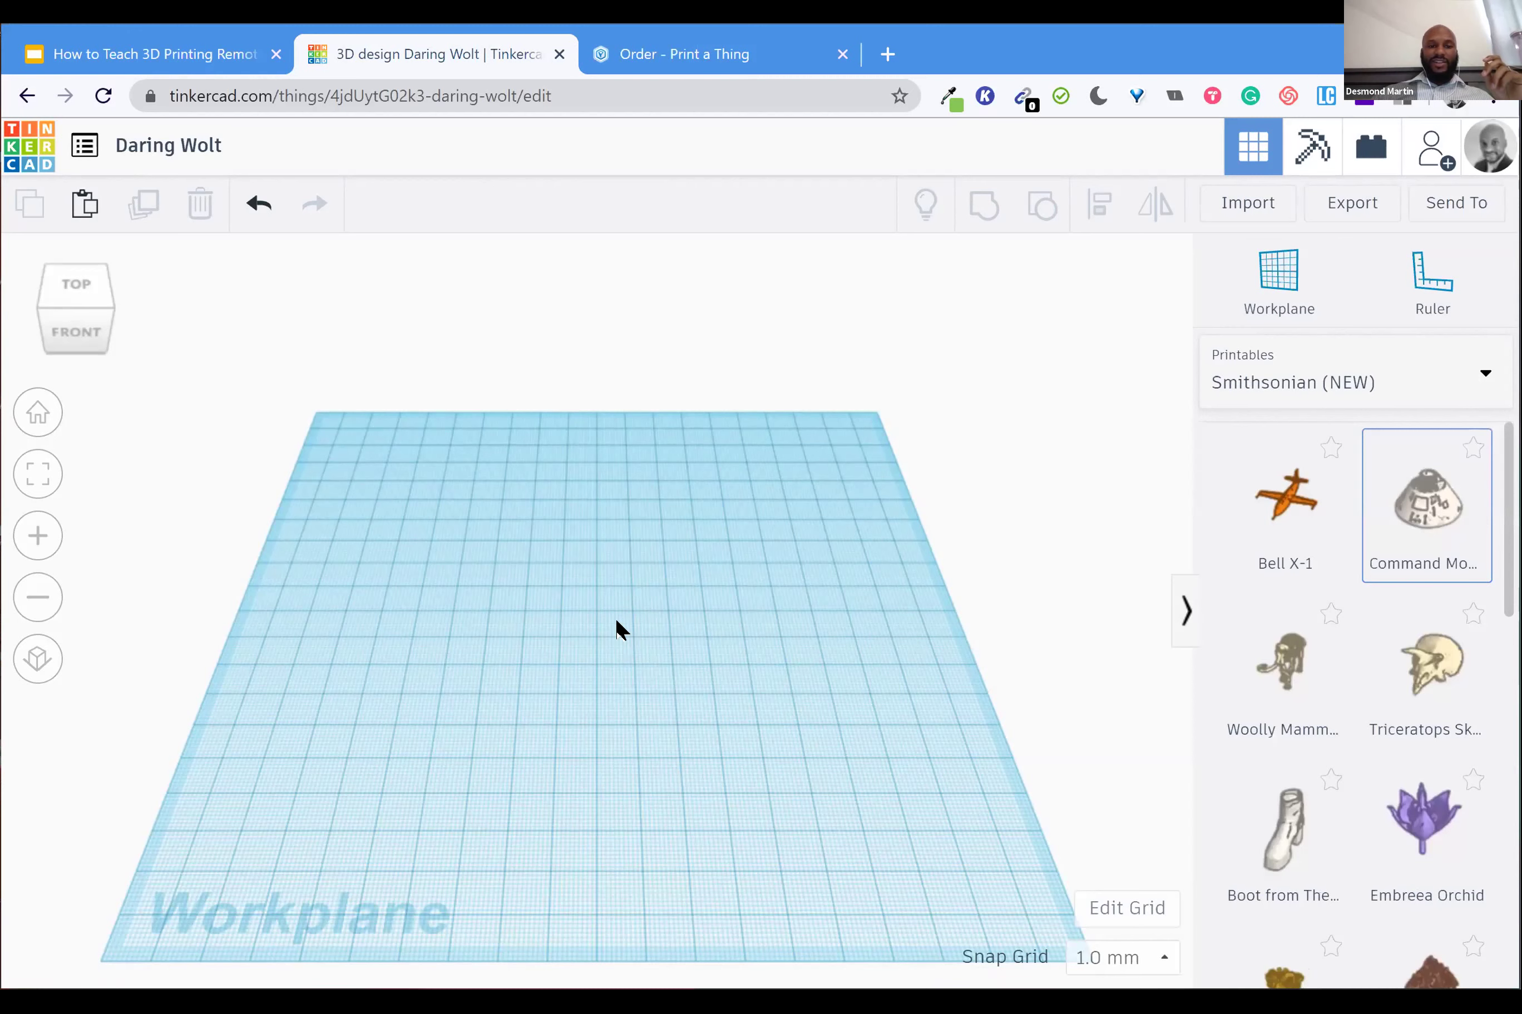
left_click(615, 622)
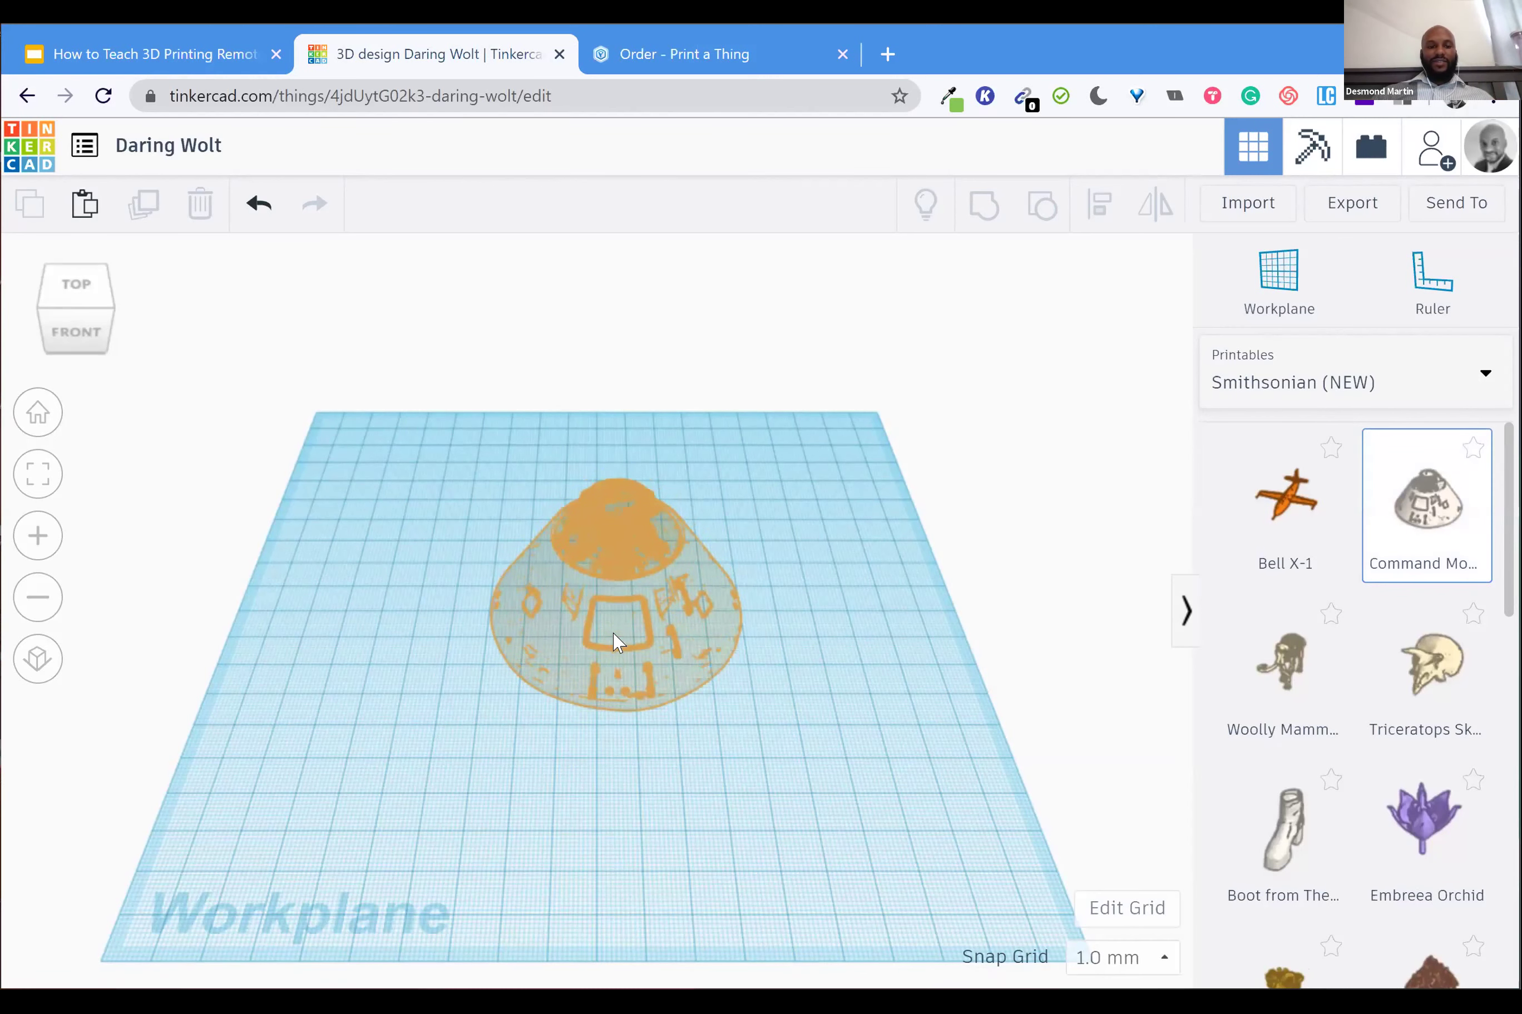
scroll(1036, 663, "up", 2)
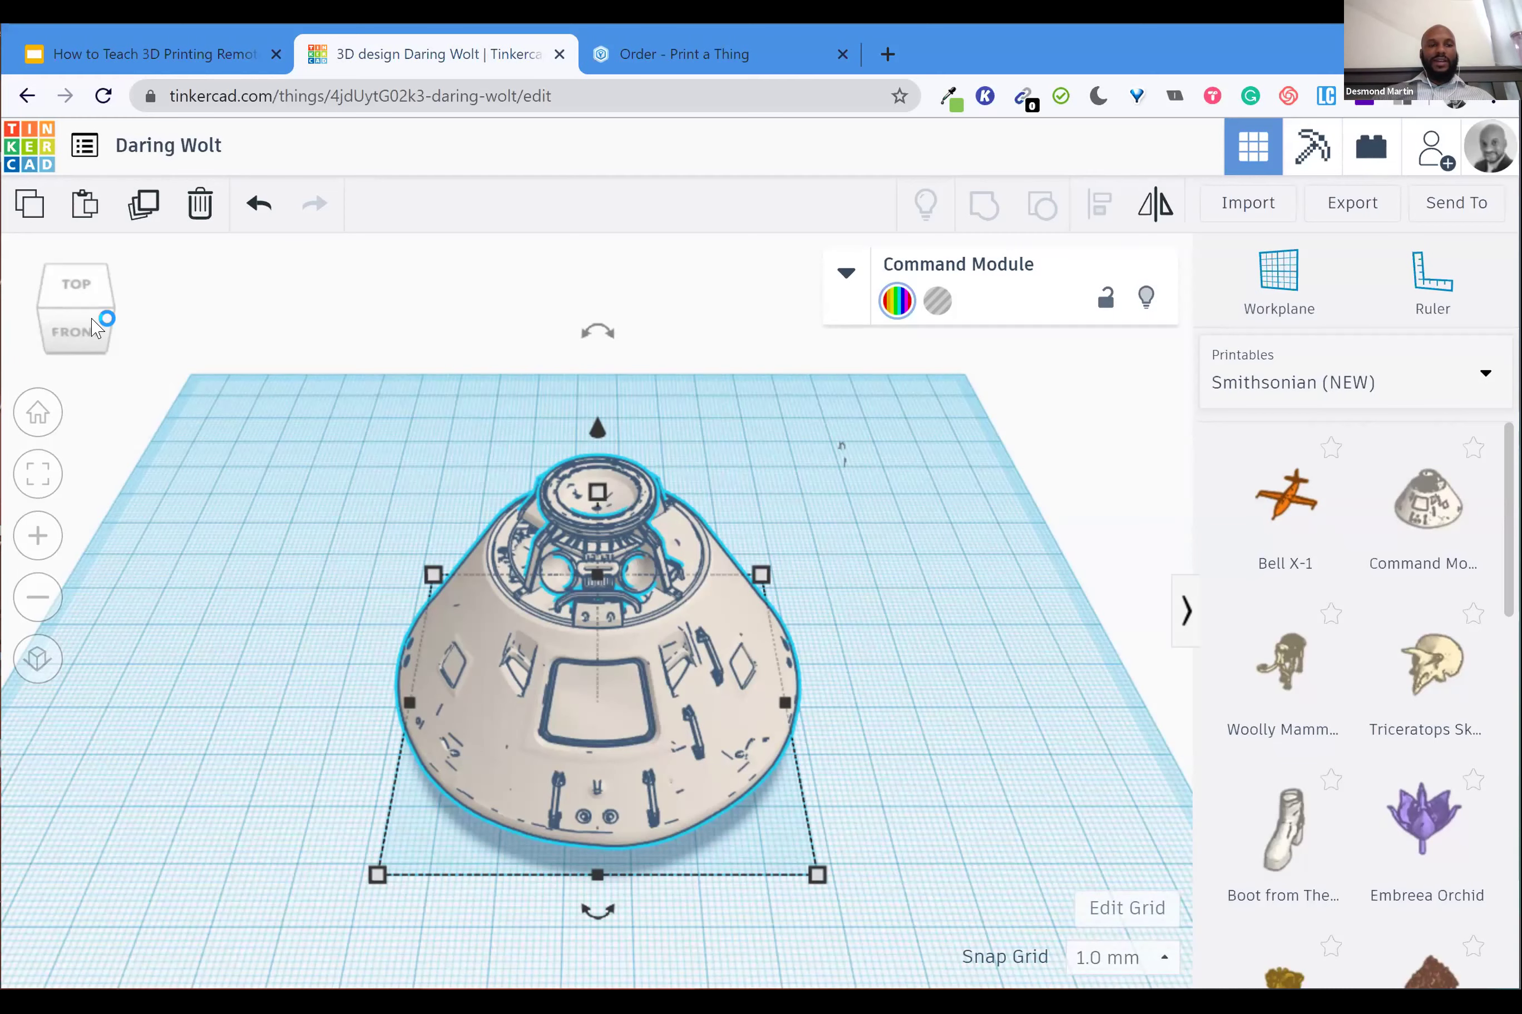
left_click_drag(95, 325, 92, 325)
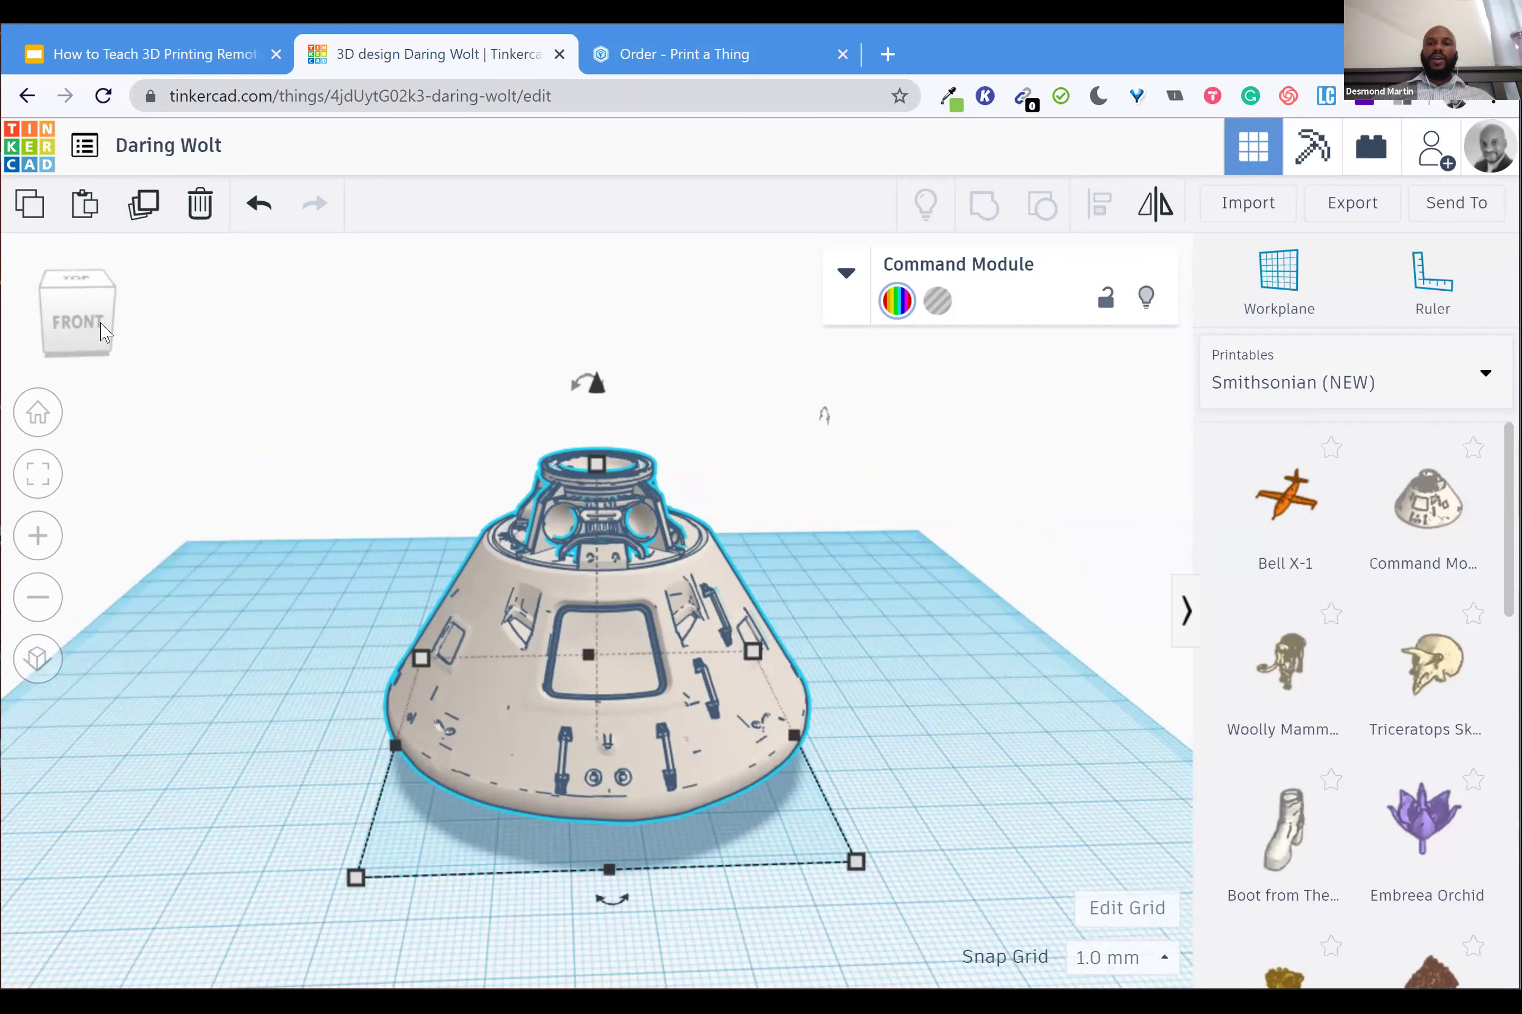
left_click(115, 309)
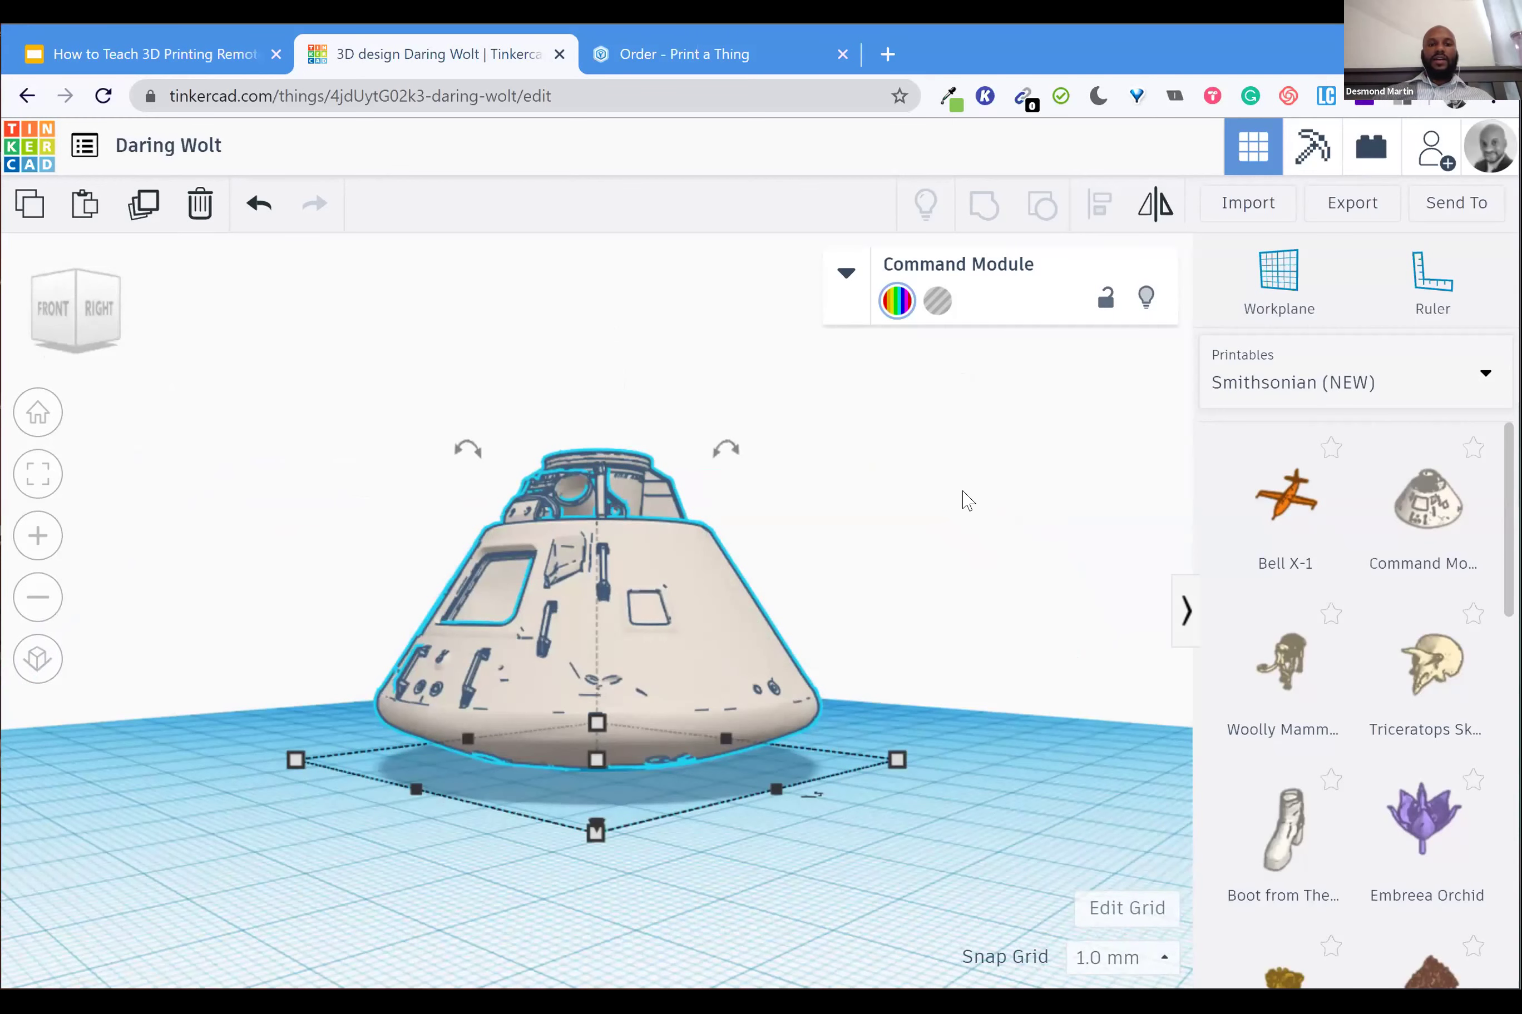
key("f")
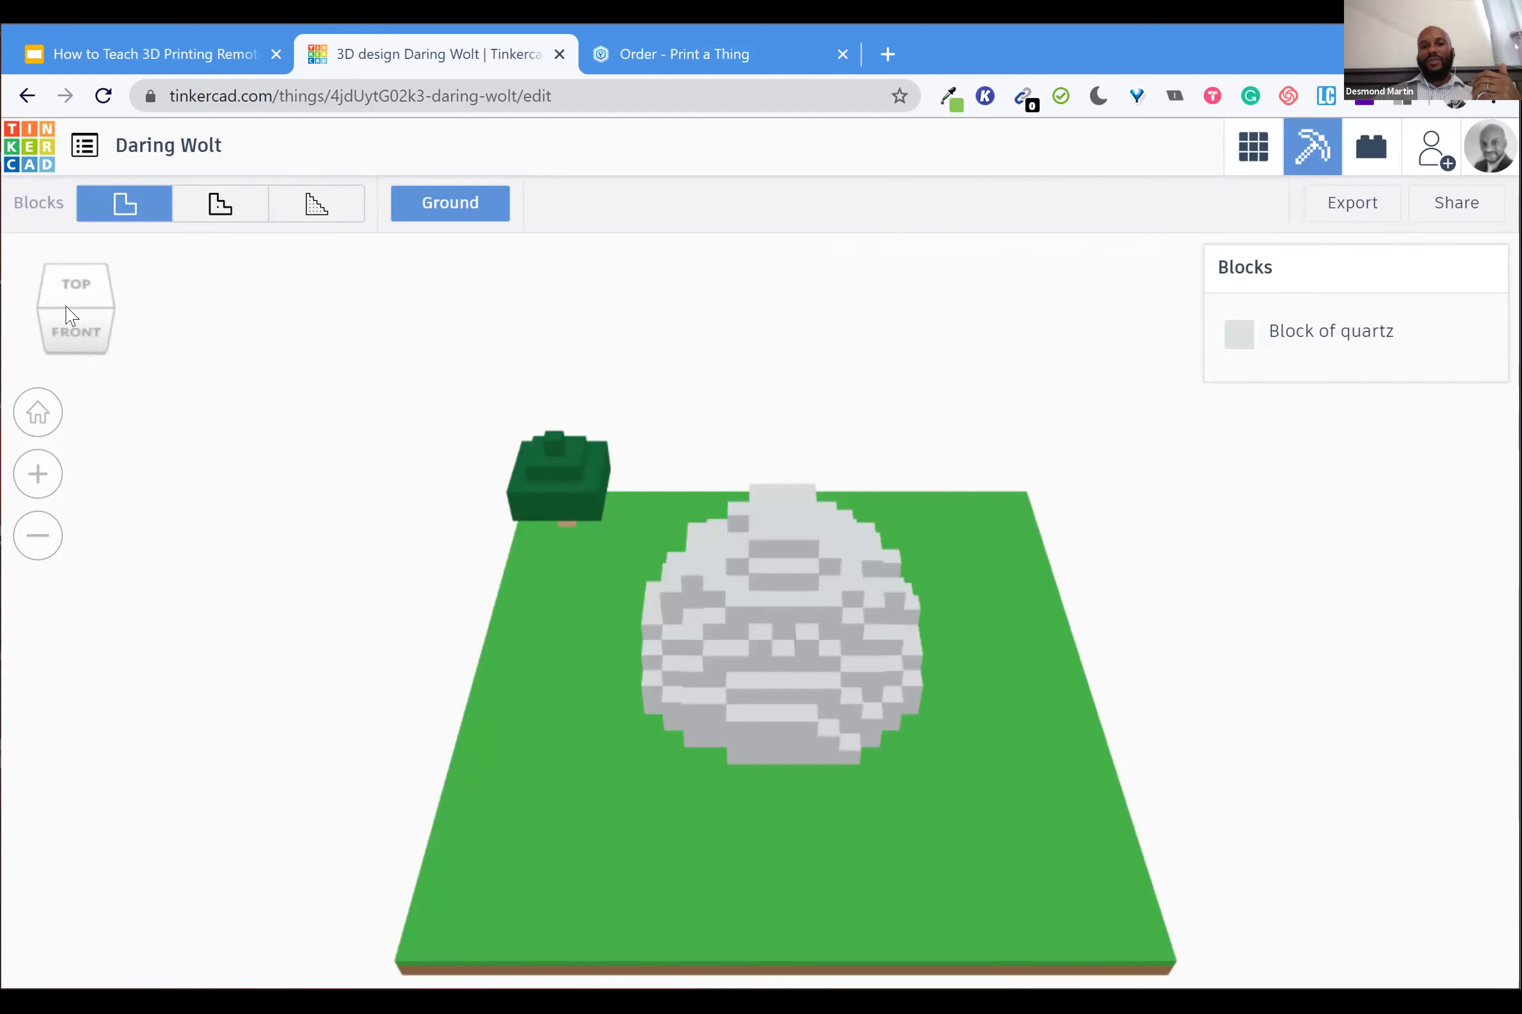
View the Command Module as Minecraft-style blocks, raise its design size to 2x and then 3x, and examine it up close
left_click_drag(65, 319, 52, 327)
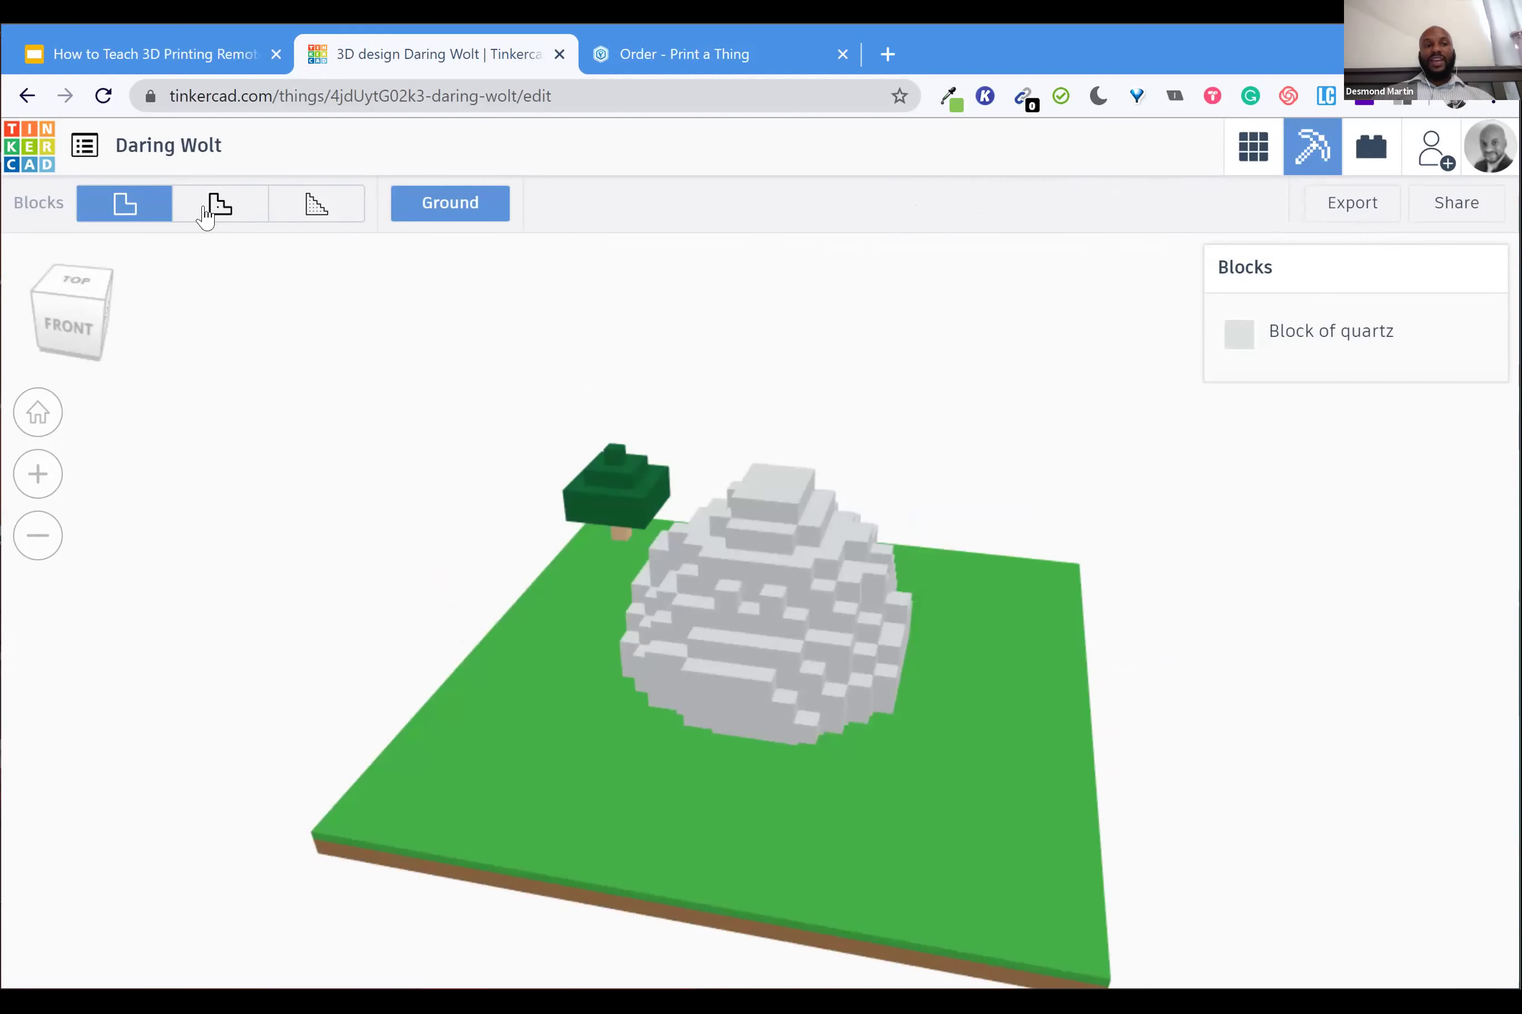
left_click(235, 209)
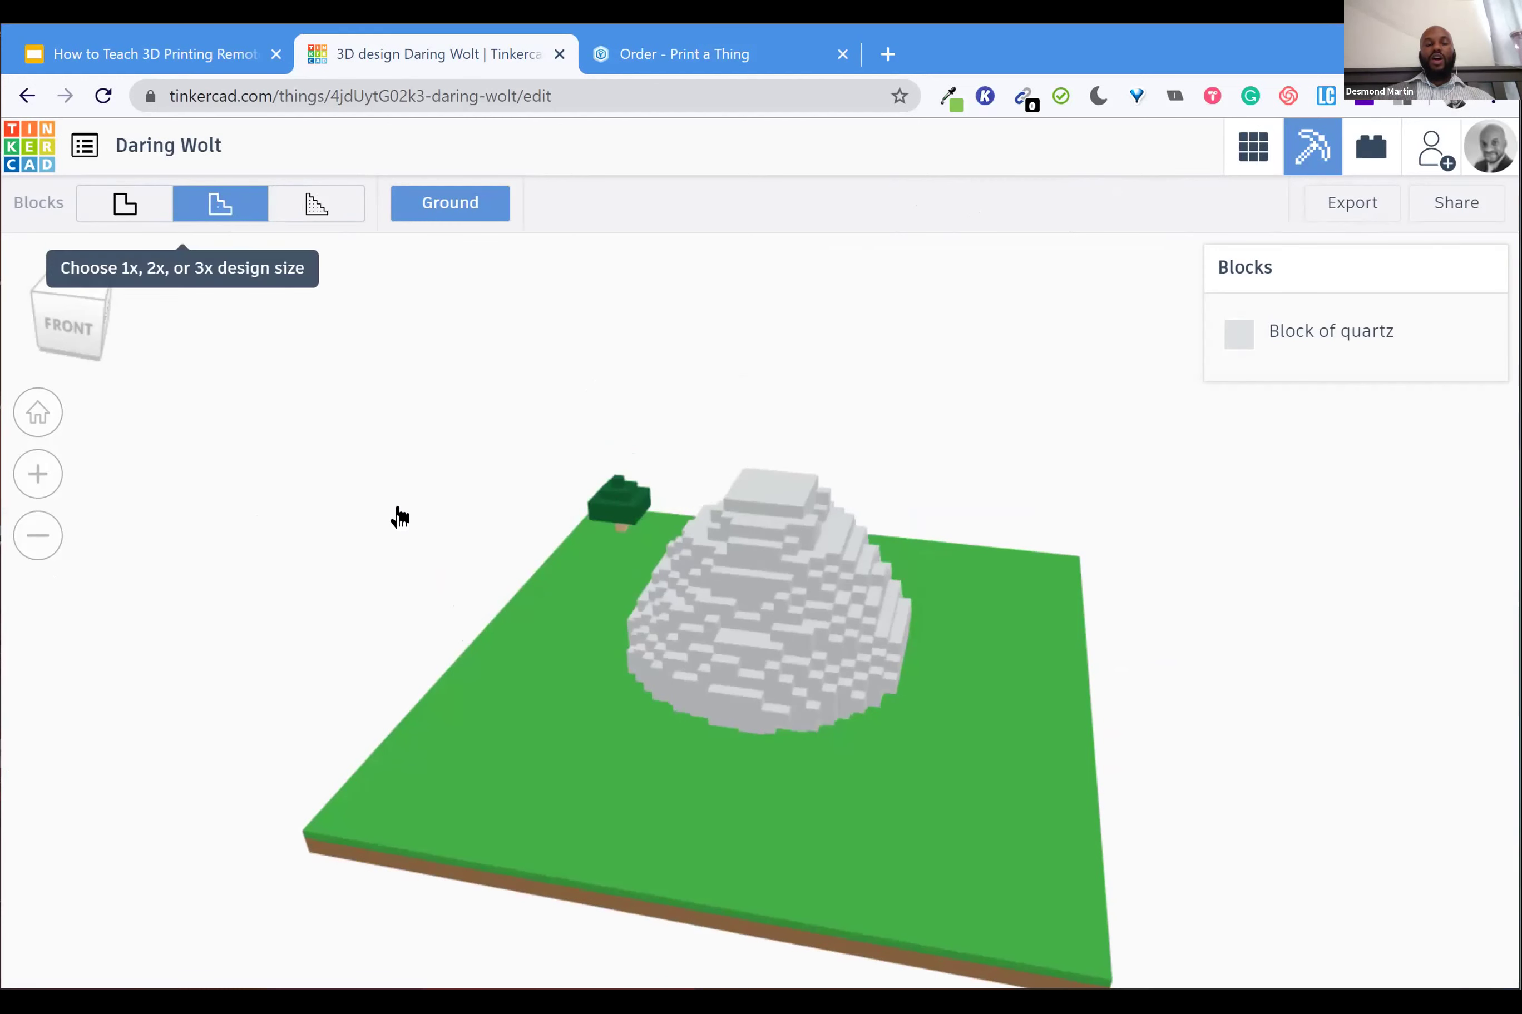
left_click(328, 205)
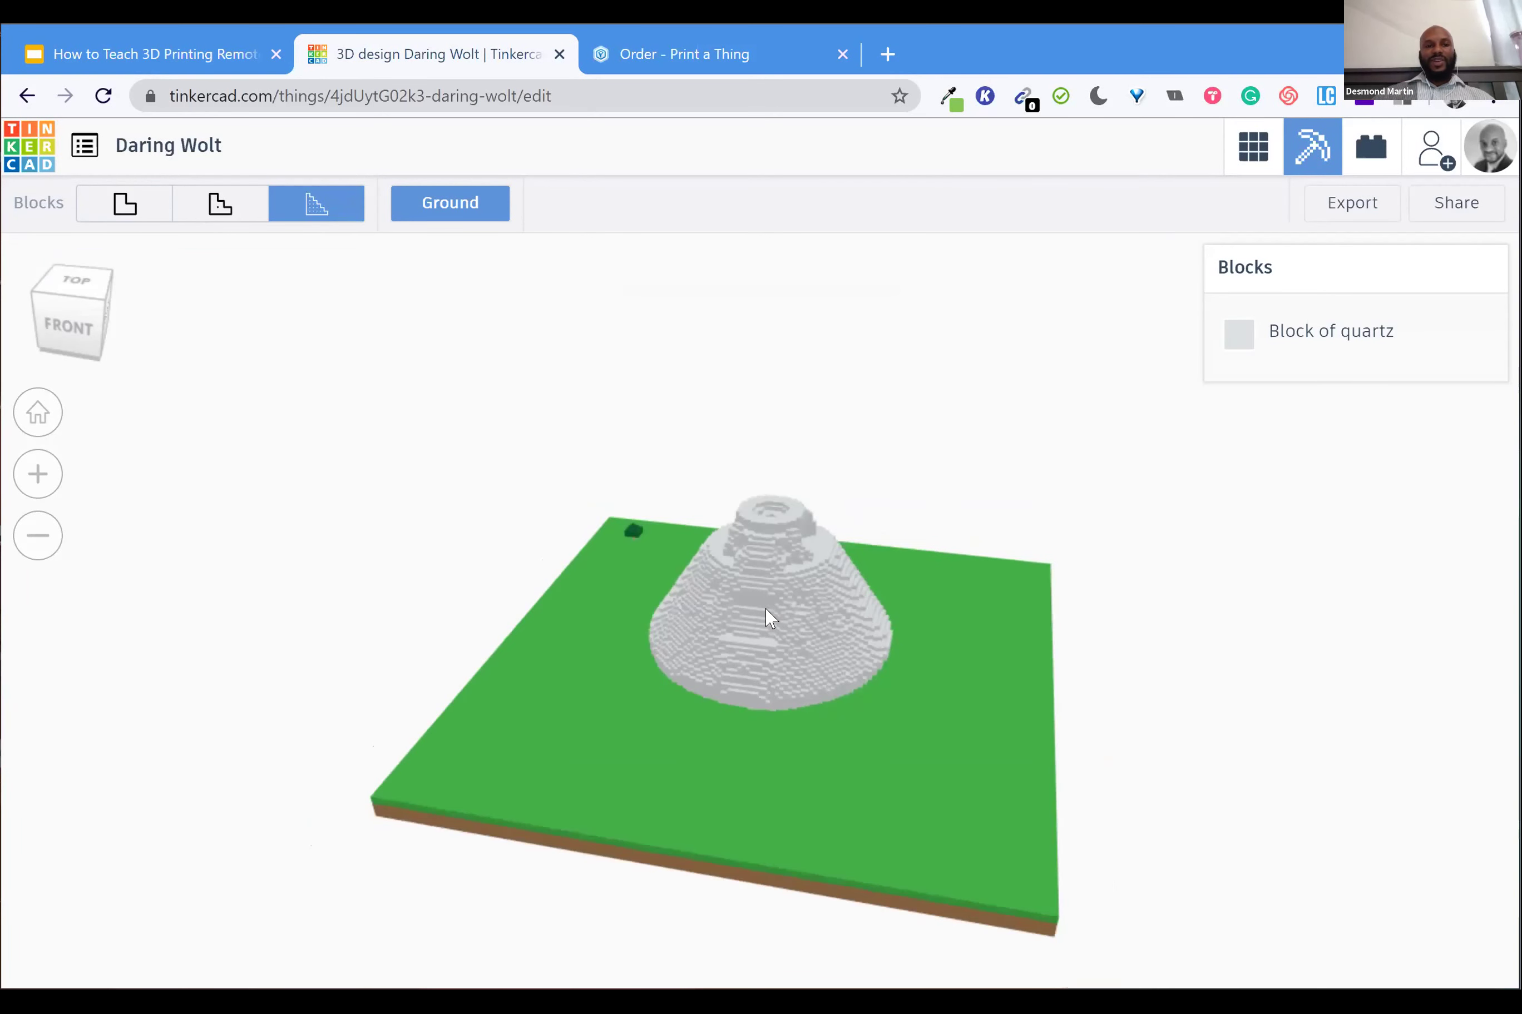
scroll(771, 621, "up", 3)
mouse_move(86, 295)
left_mouse_down()
mouse_move(106, 316)
mouse_move(130, 294)
mouse_move(140, 309)
mouse_move(90, 319)
left_mouse_up()
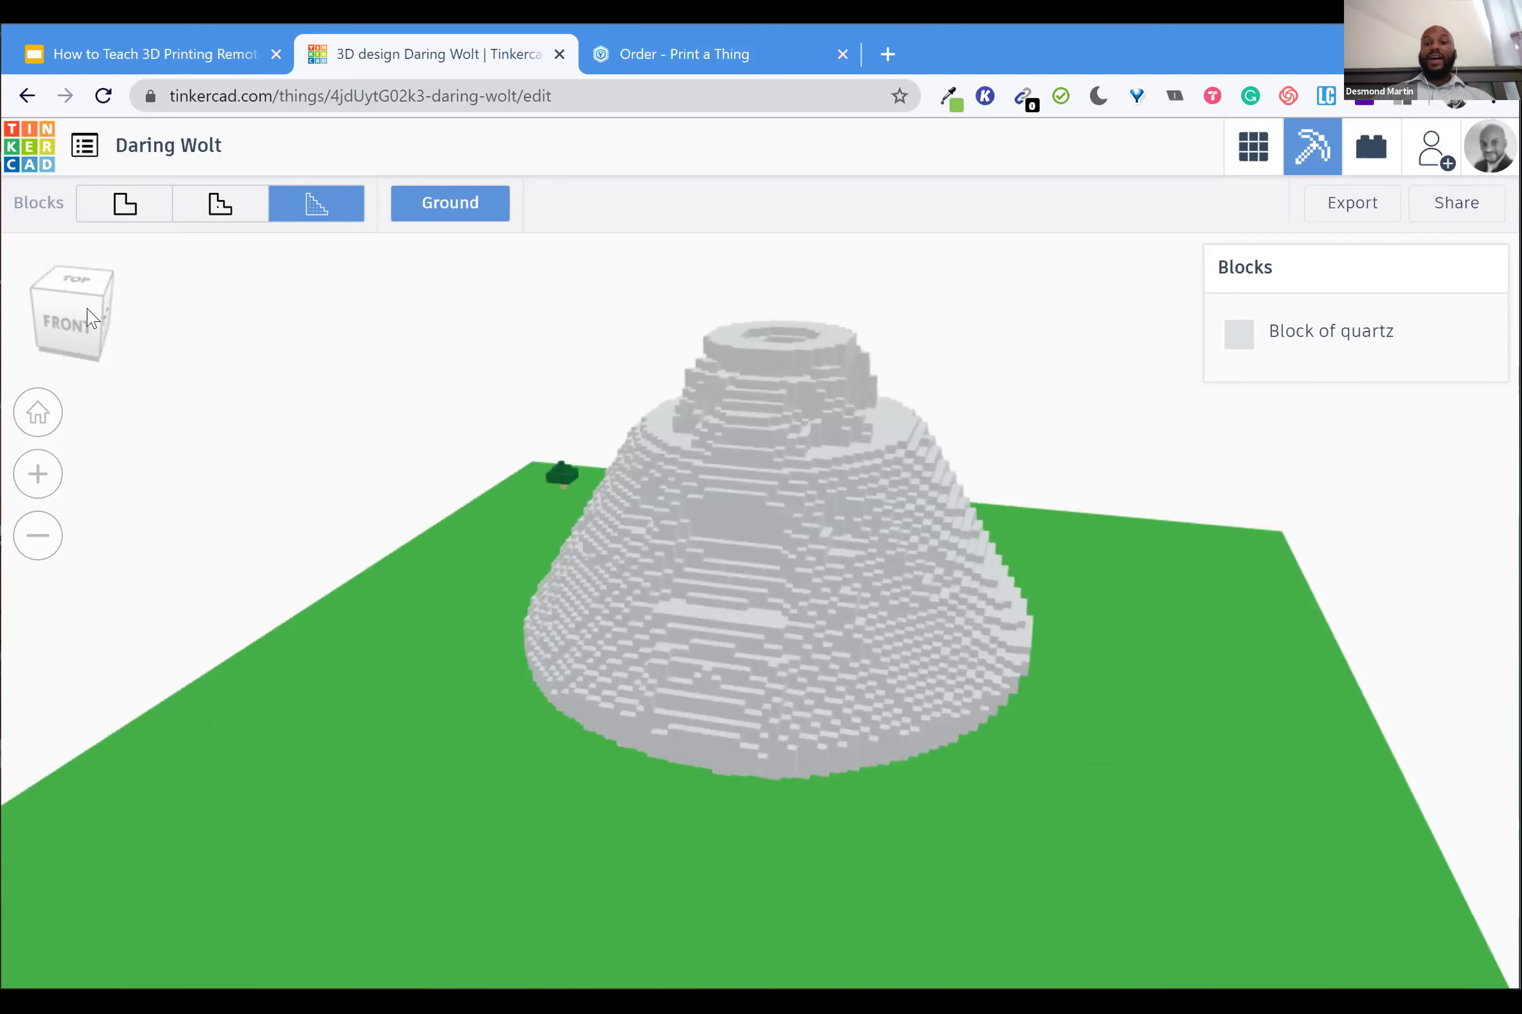
left_click(90, 316)
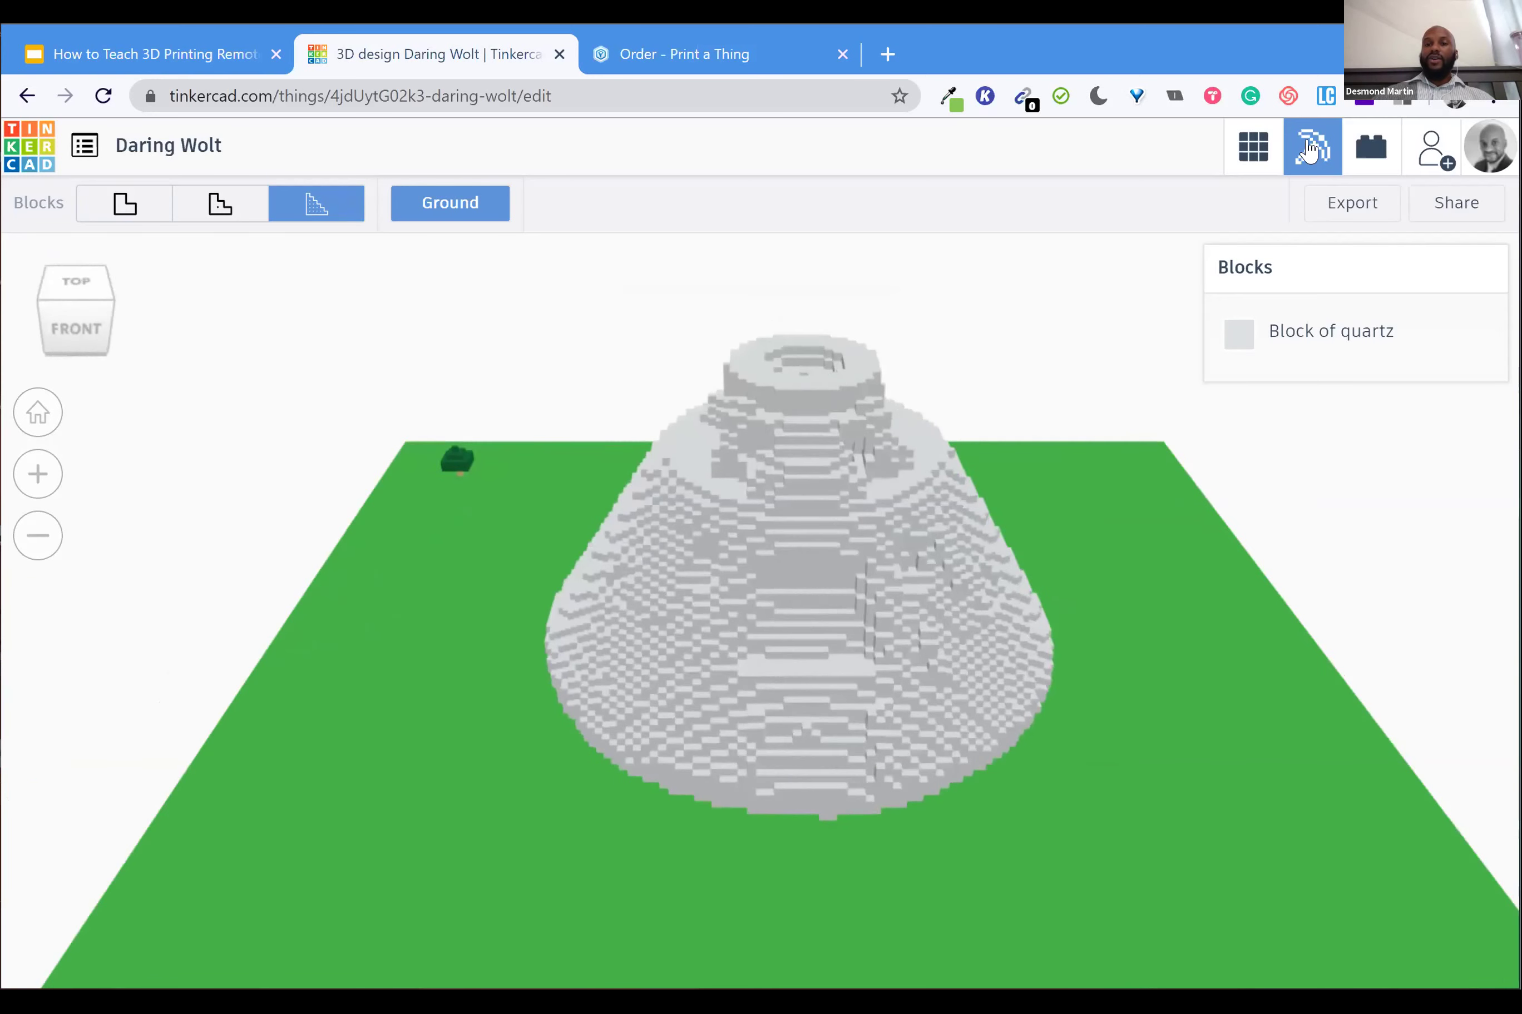
Show the Command Module as bricks and examine the coarsest brick version up close from a low front angle
left_click(1371, 154)
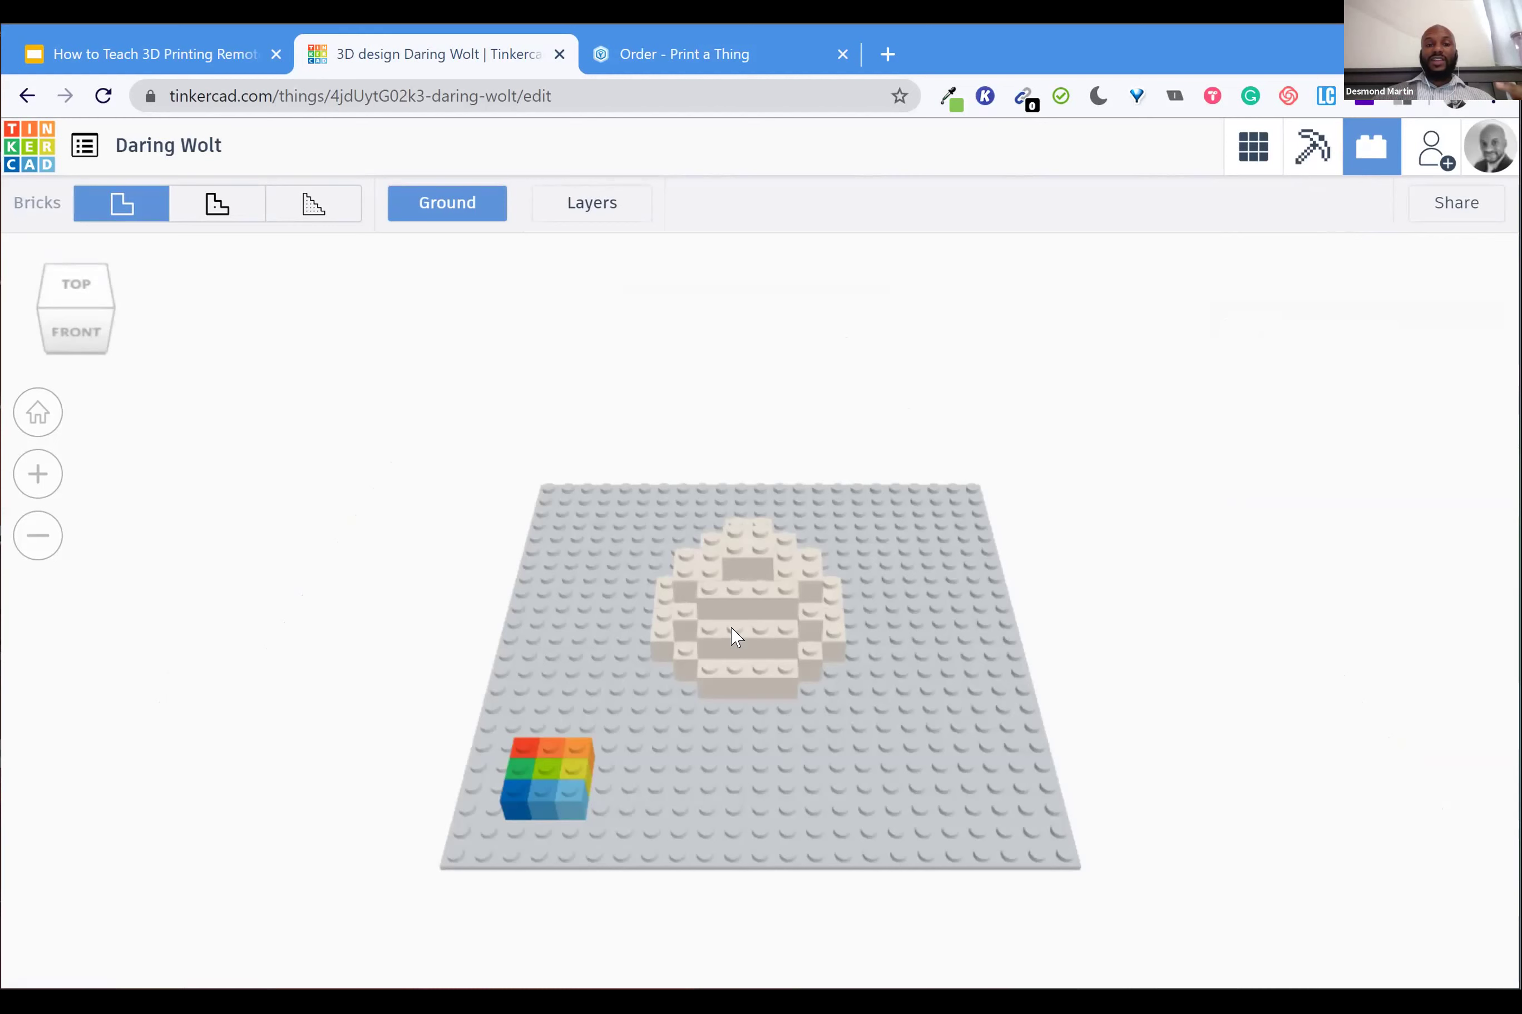
scroll(734, 634, "up", 2)
scroll(733, 635, "up", 2)
scroll(734, 635, "down", 2)
scroll(734, 635, "up", 2)
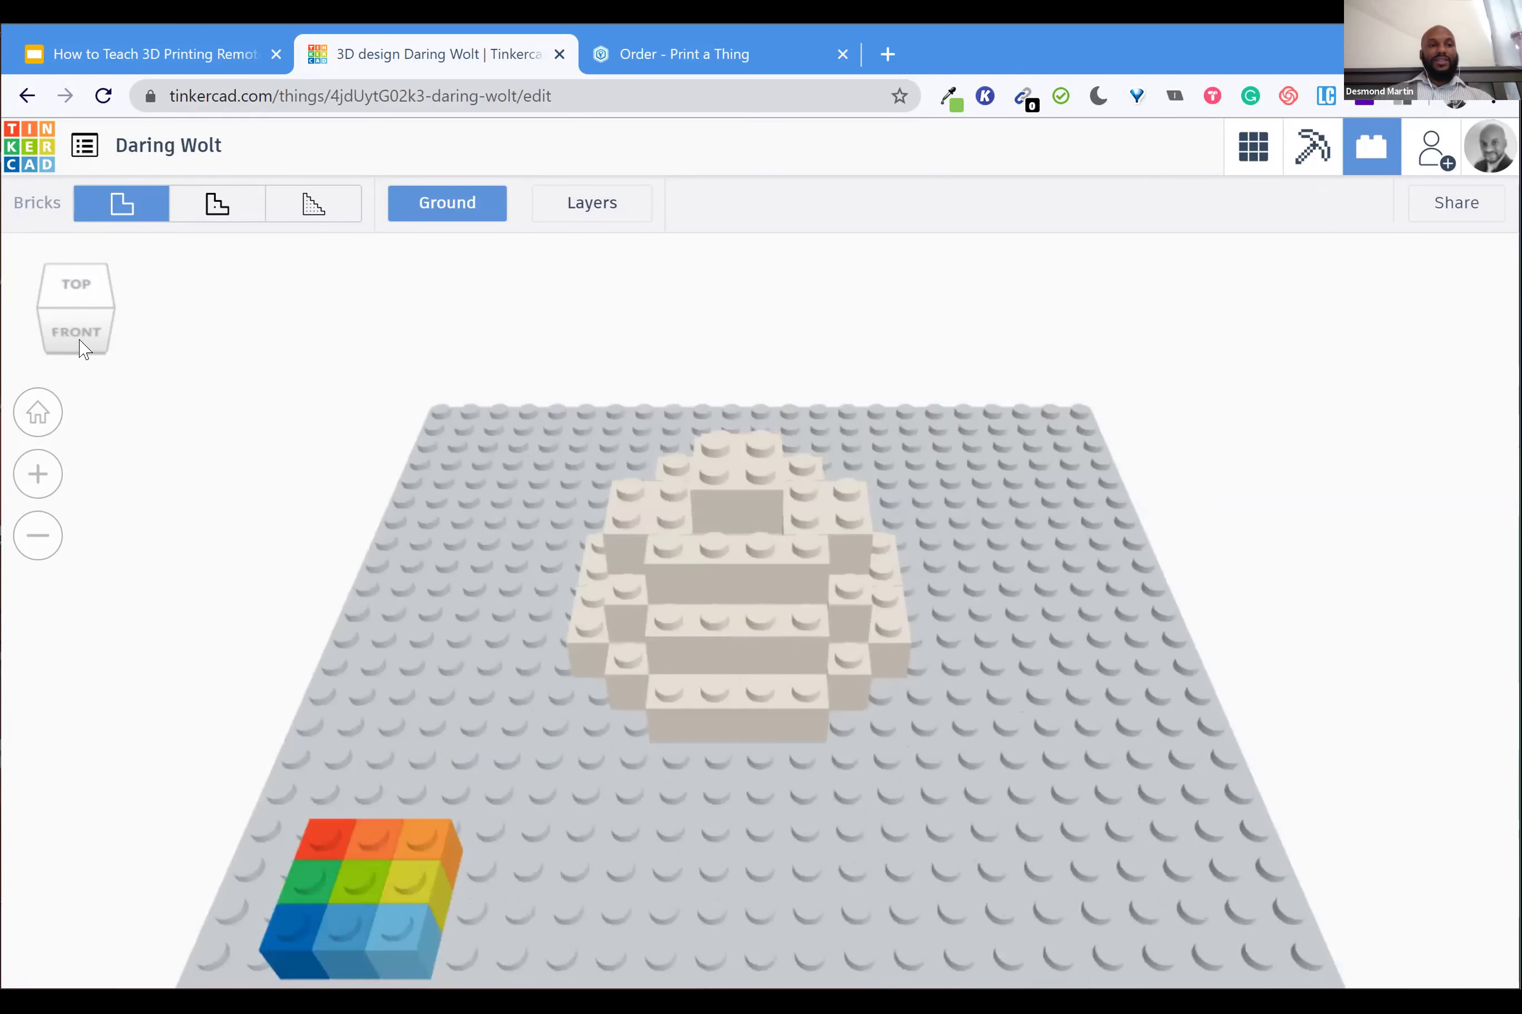
left_click(107, 336)
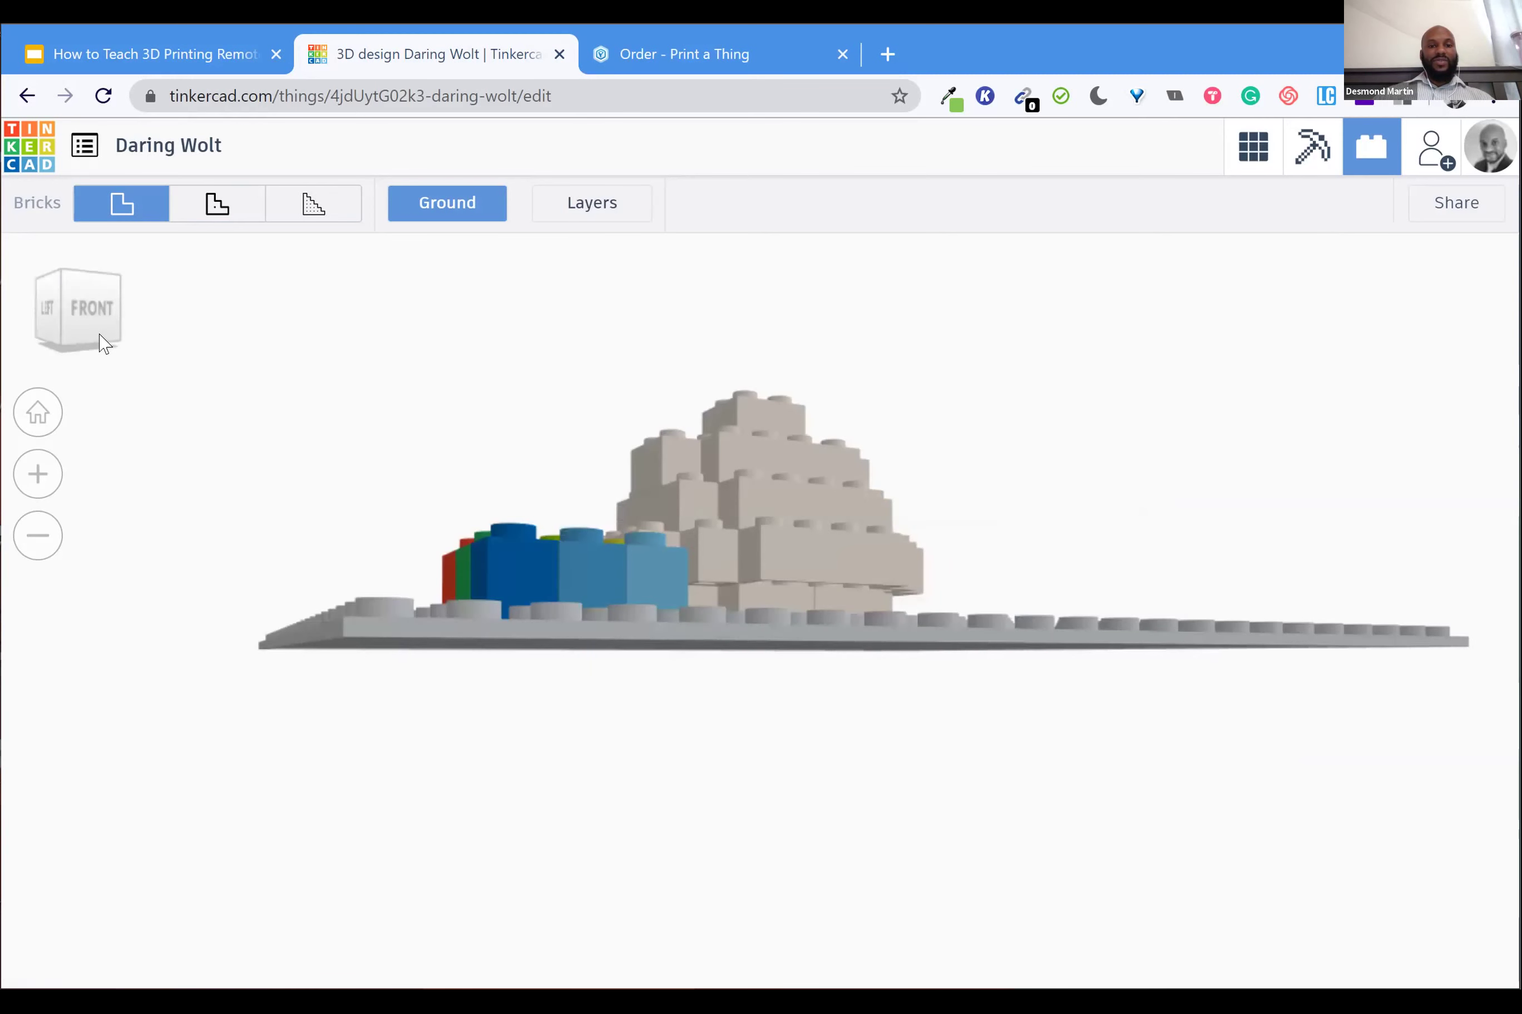
left_click(101, 339)
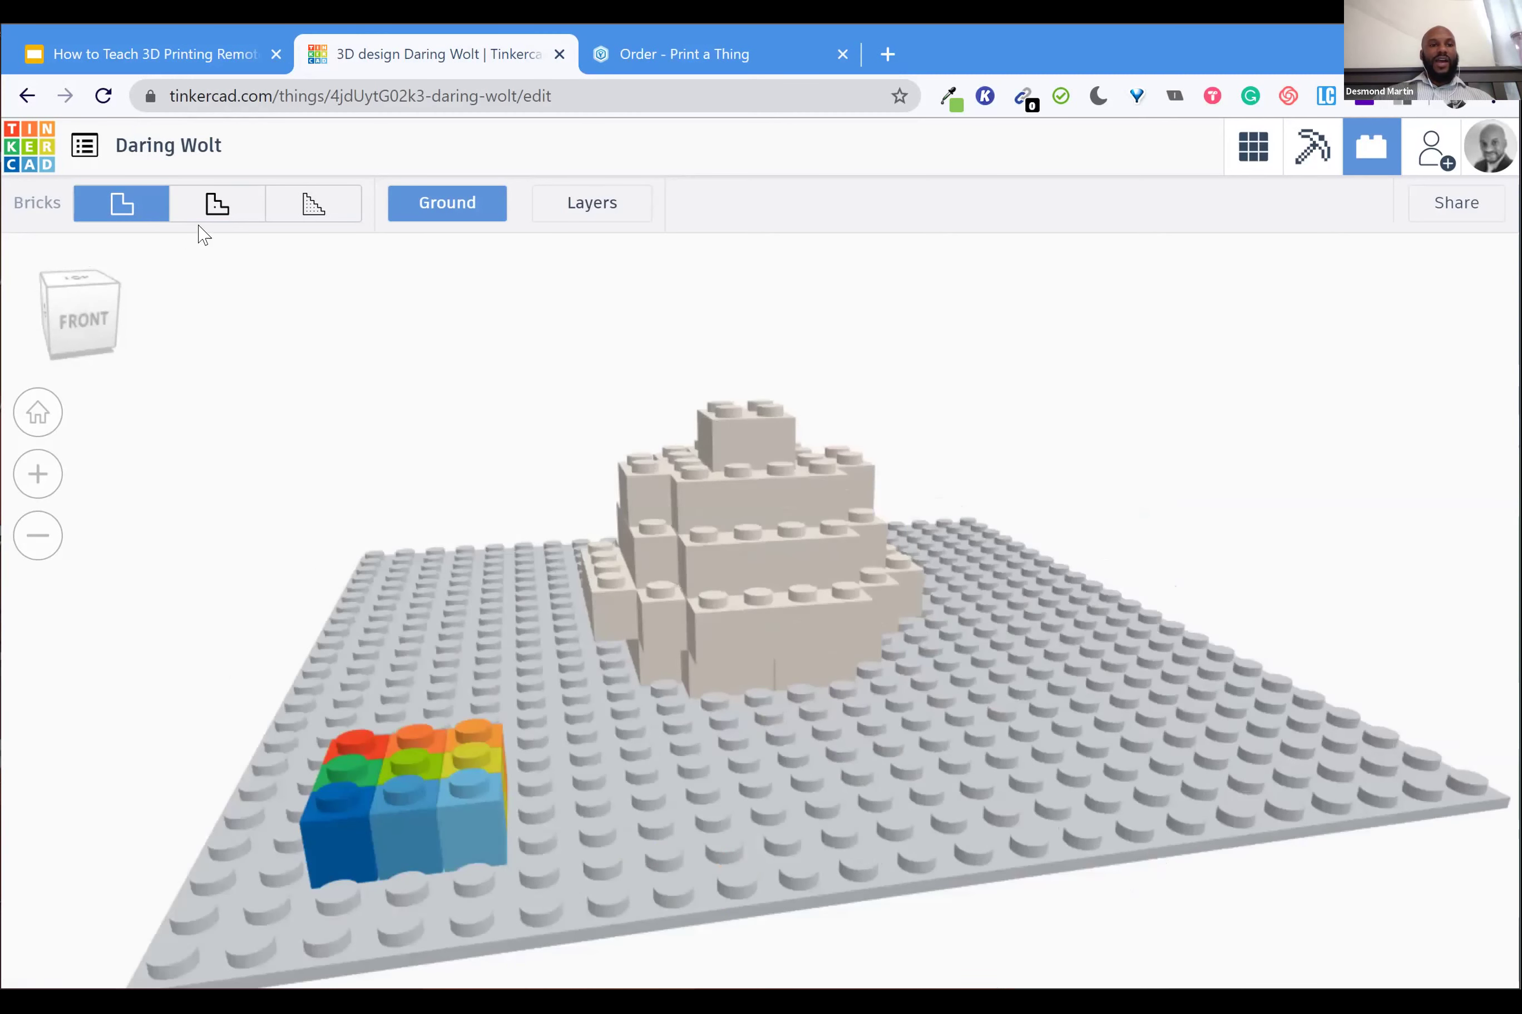
Raise the brick model's design size to 2x and then 3x, and examine it up close from the front
left_click(217, 205)
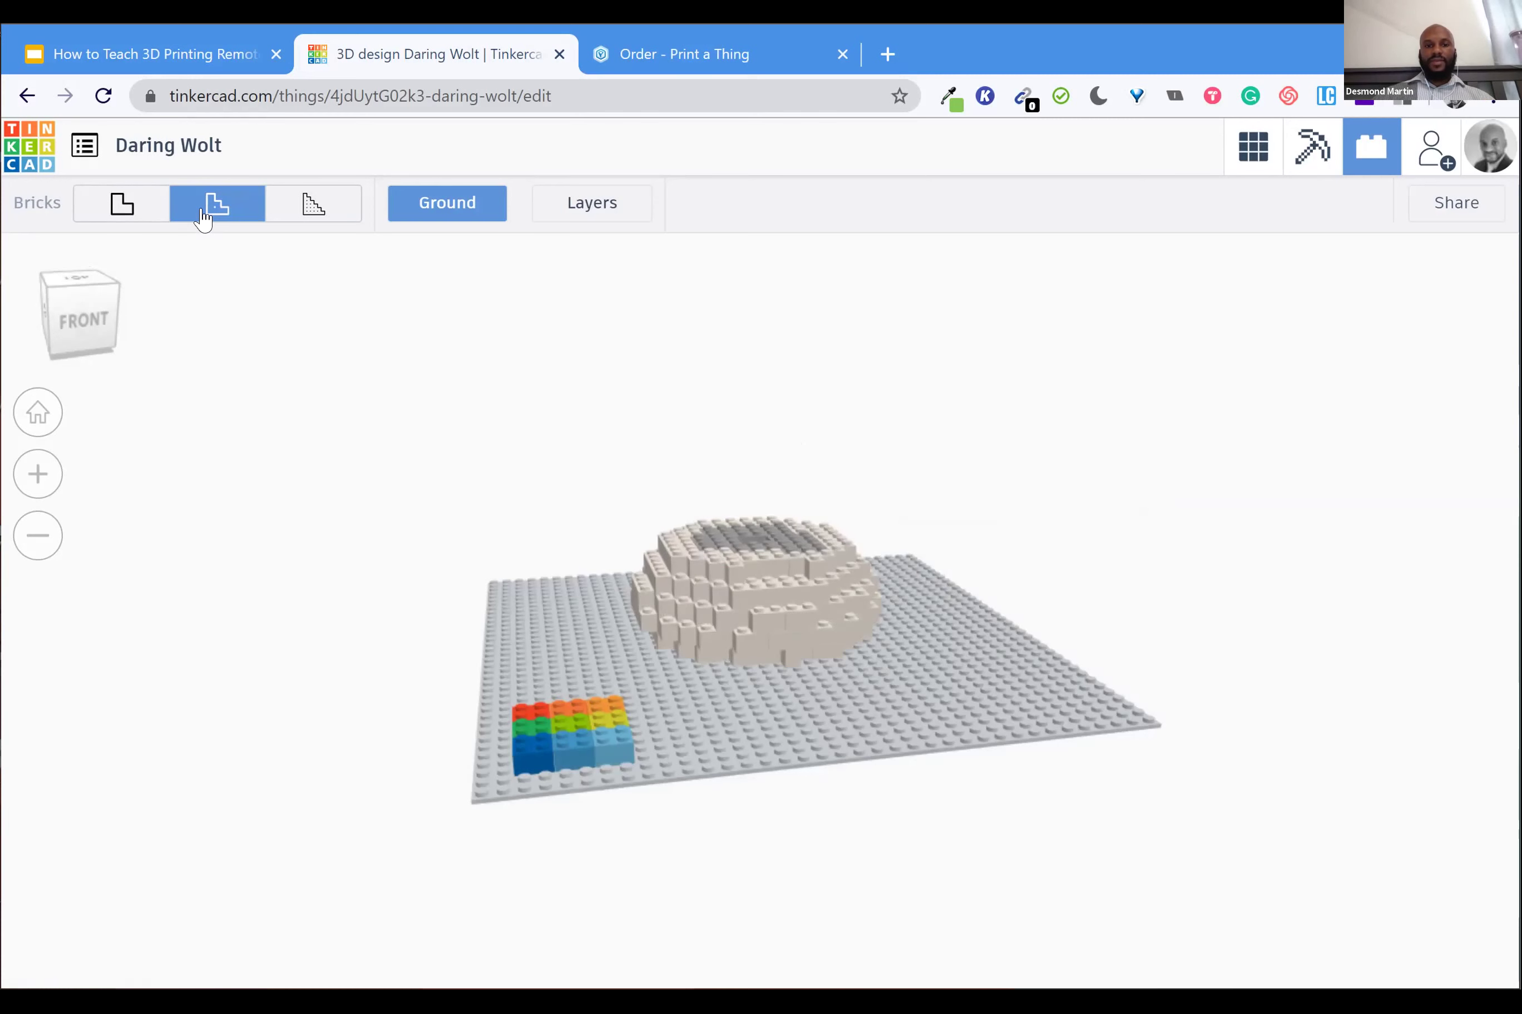
left_click(311, 204)
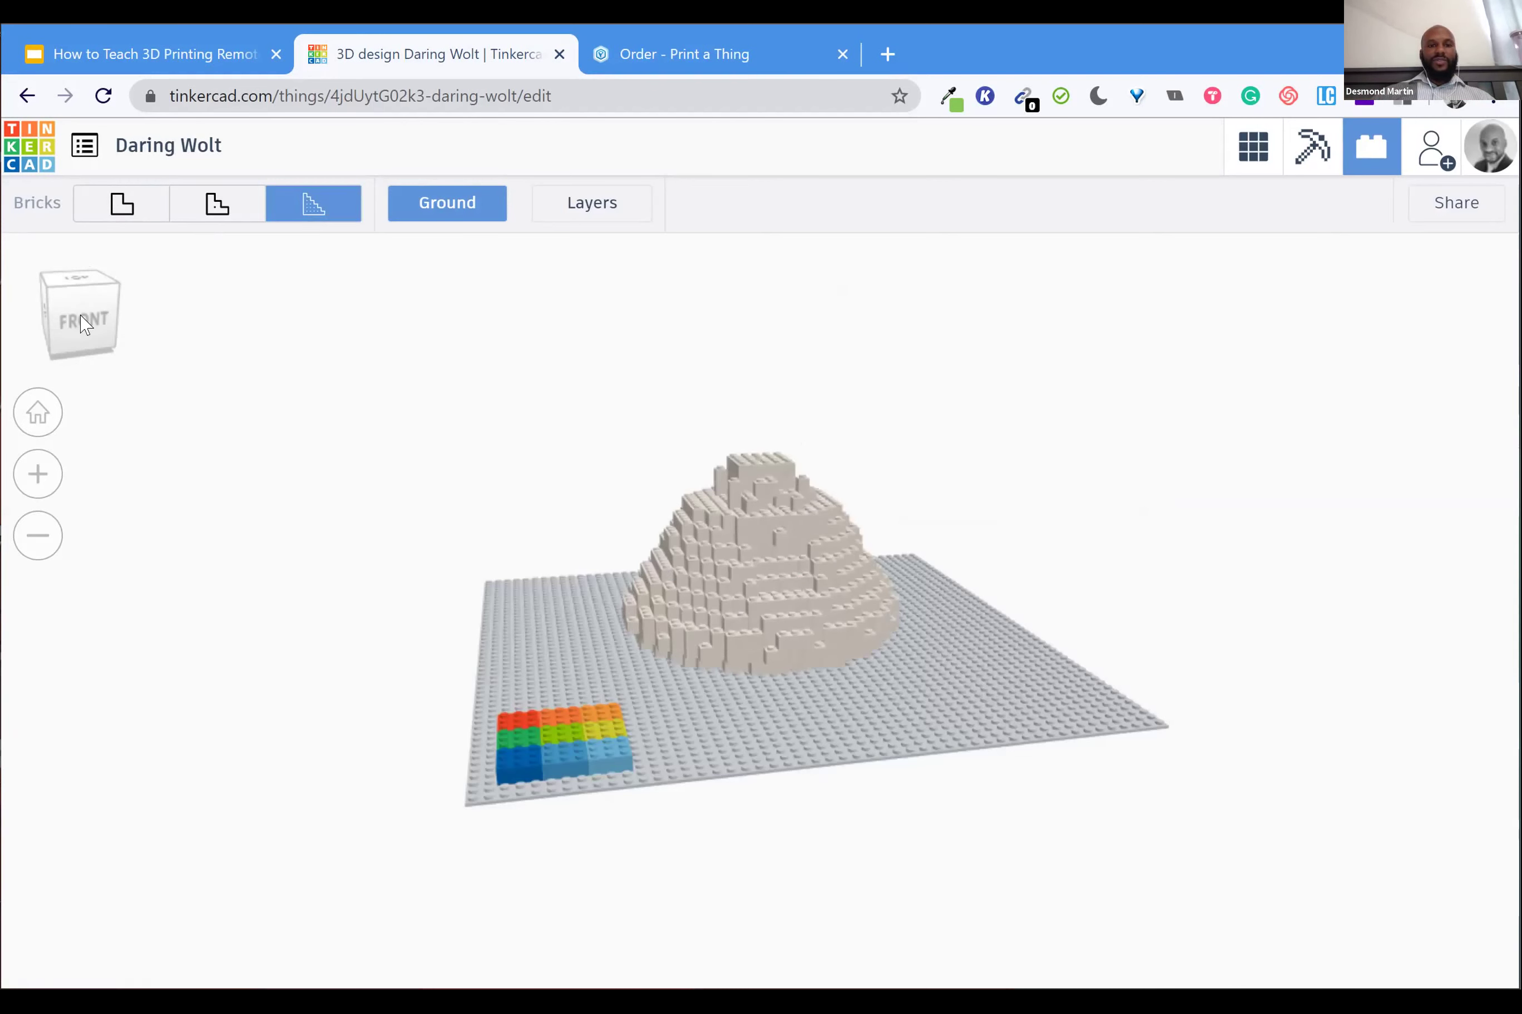
left_click(104, 335)
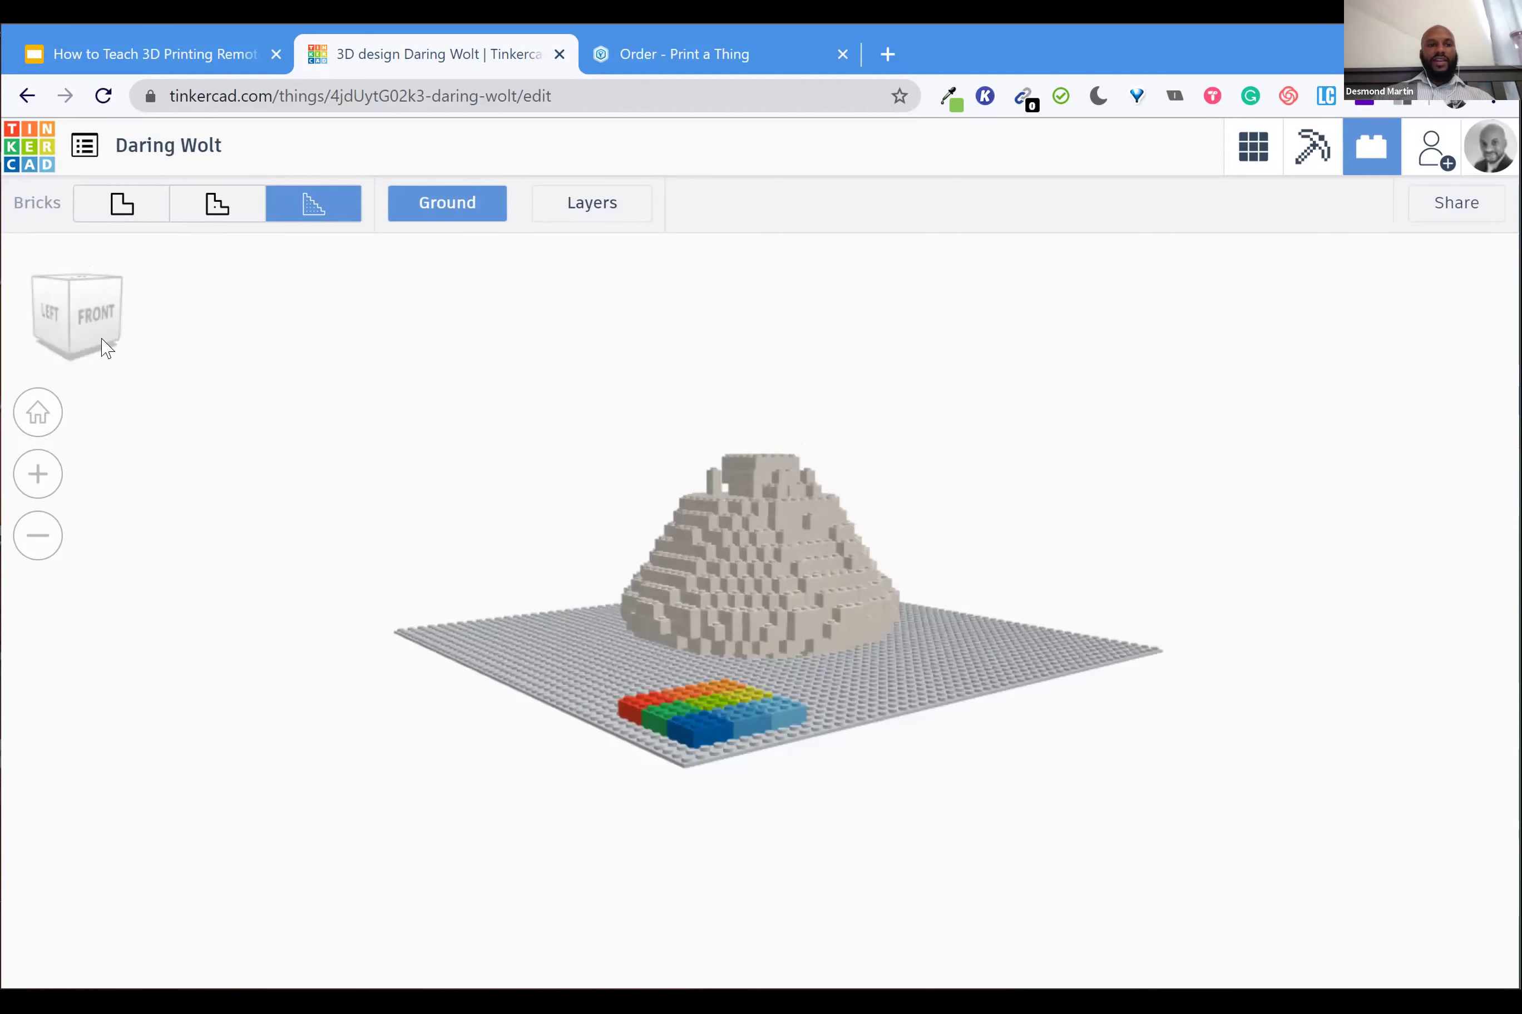
left_click(76, 323)
left_click(76, 327)
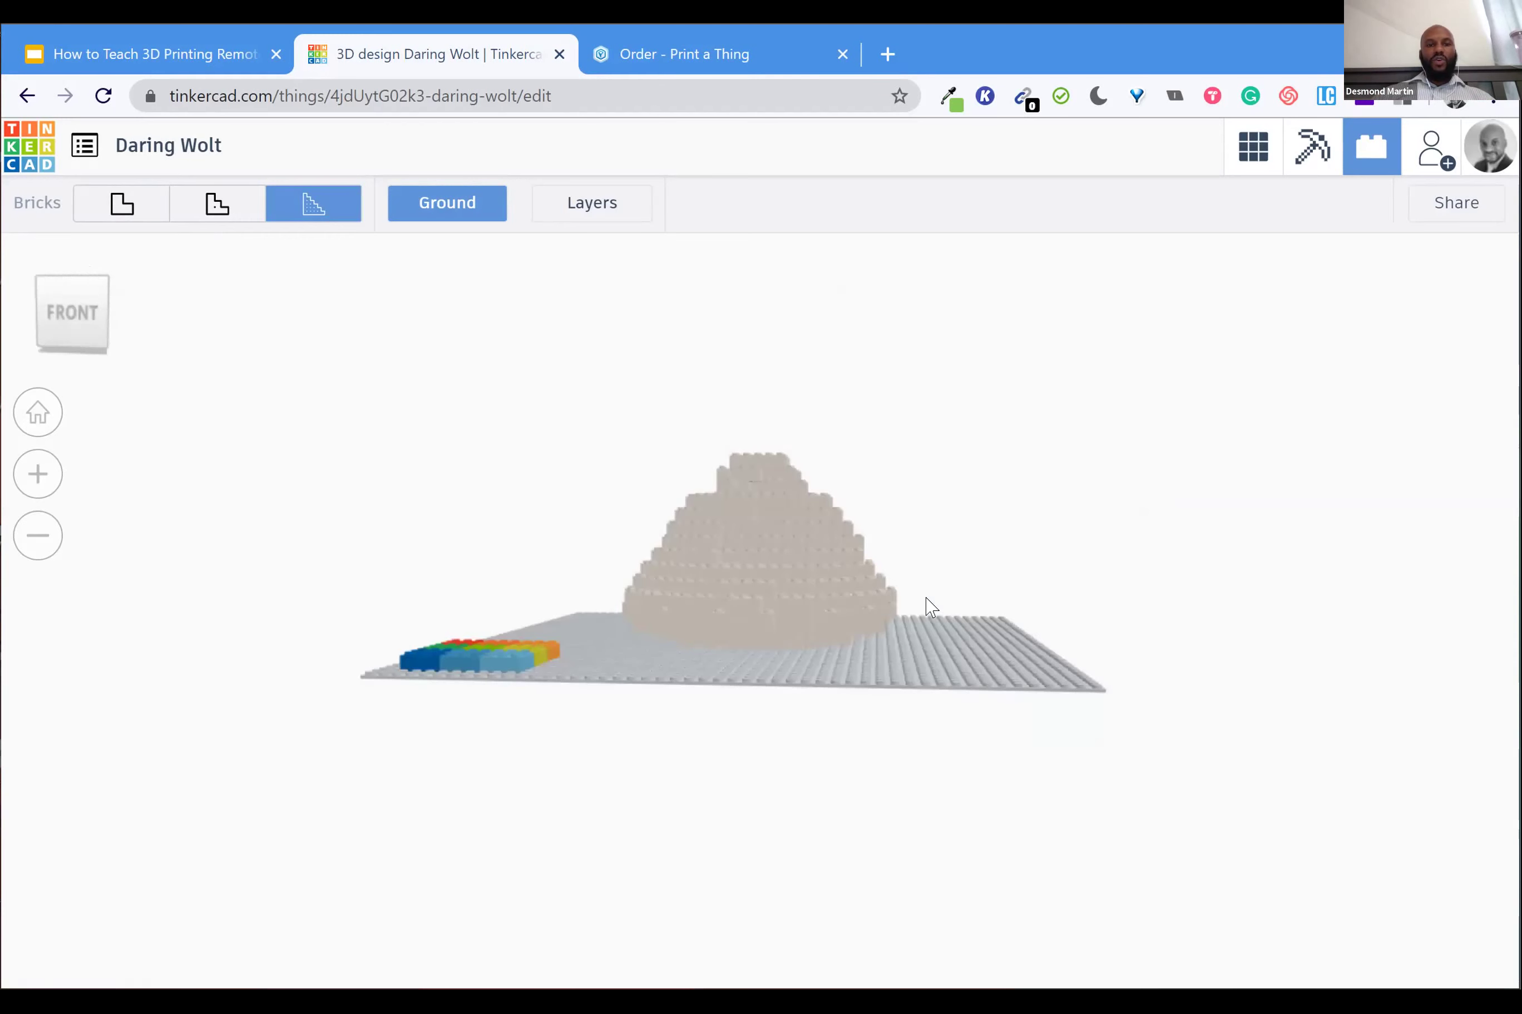
scroll(134, 392, "up", 3)
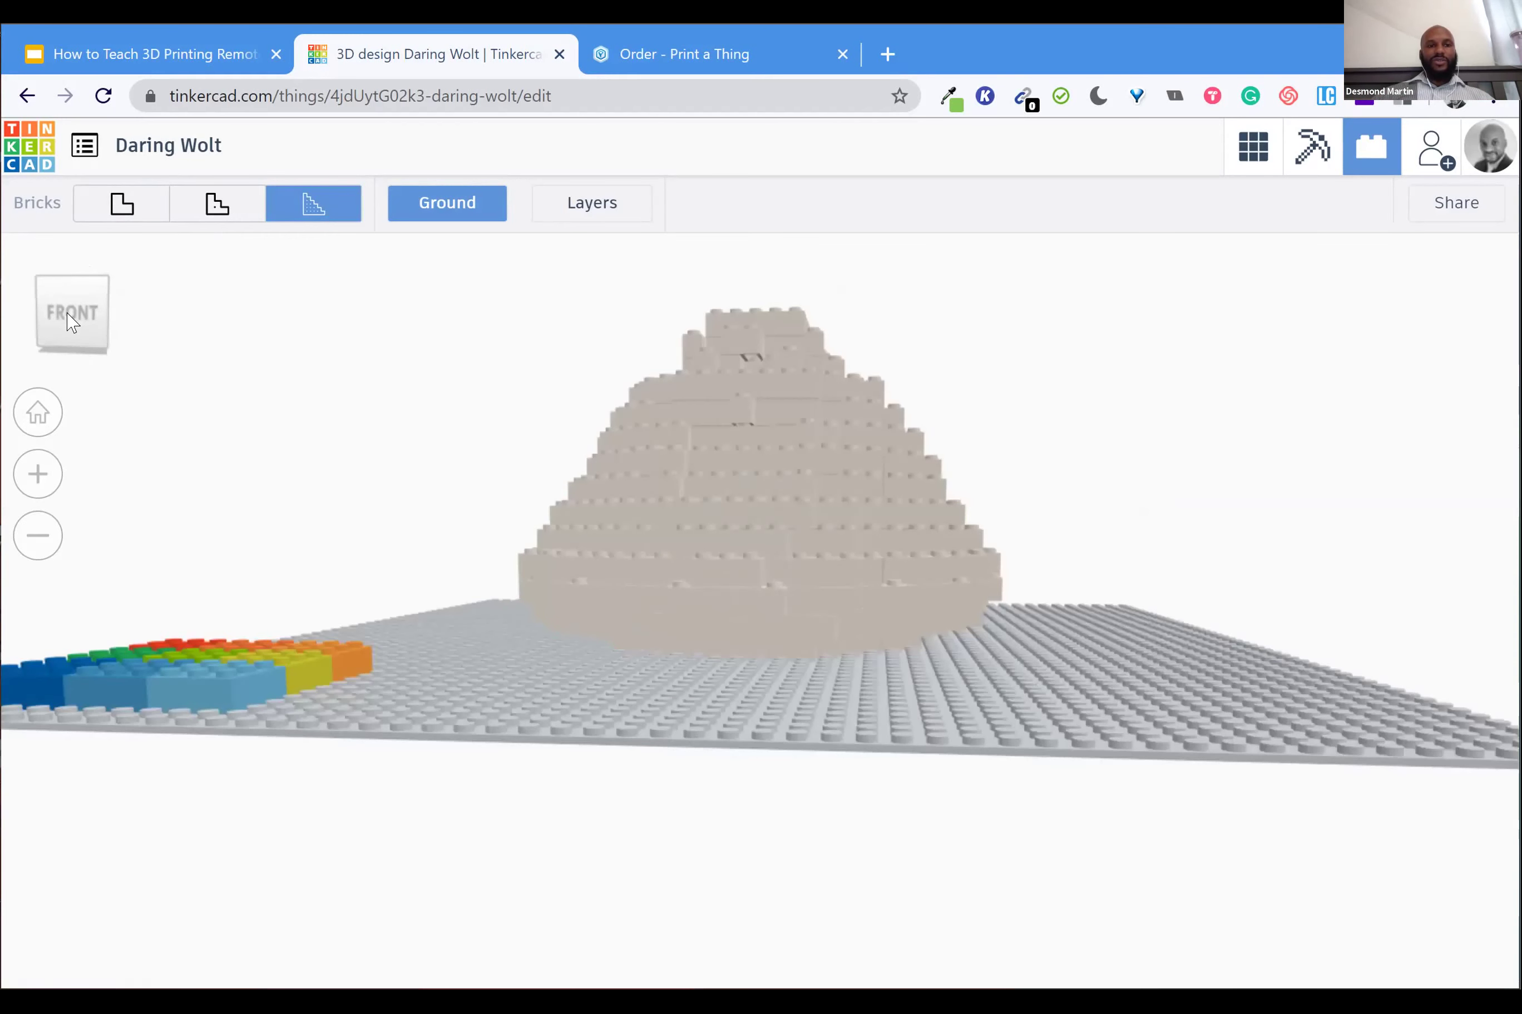
left_click(71, 321)
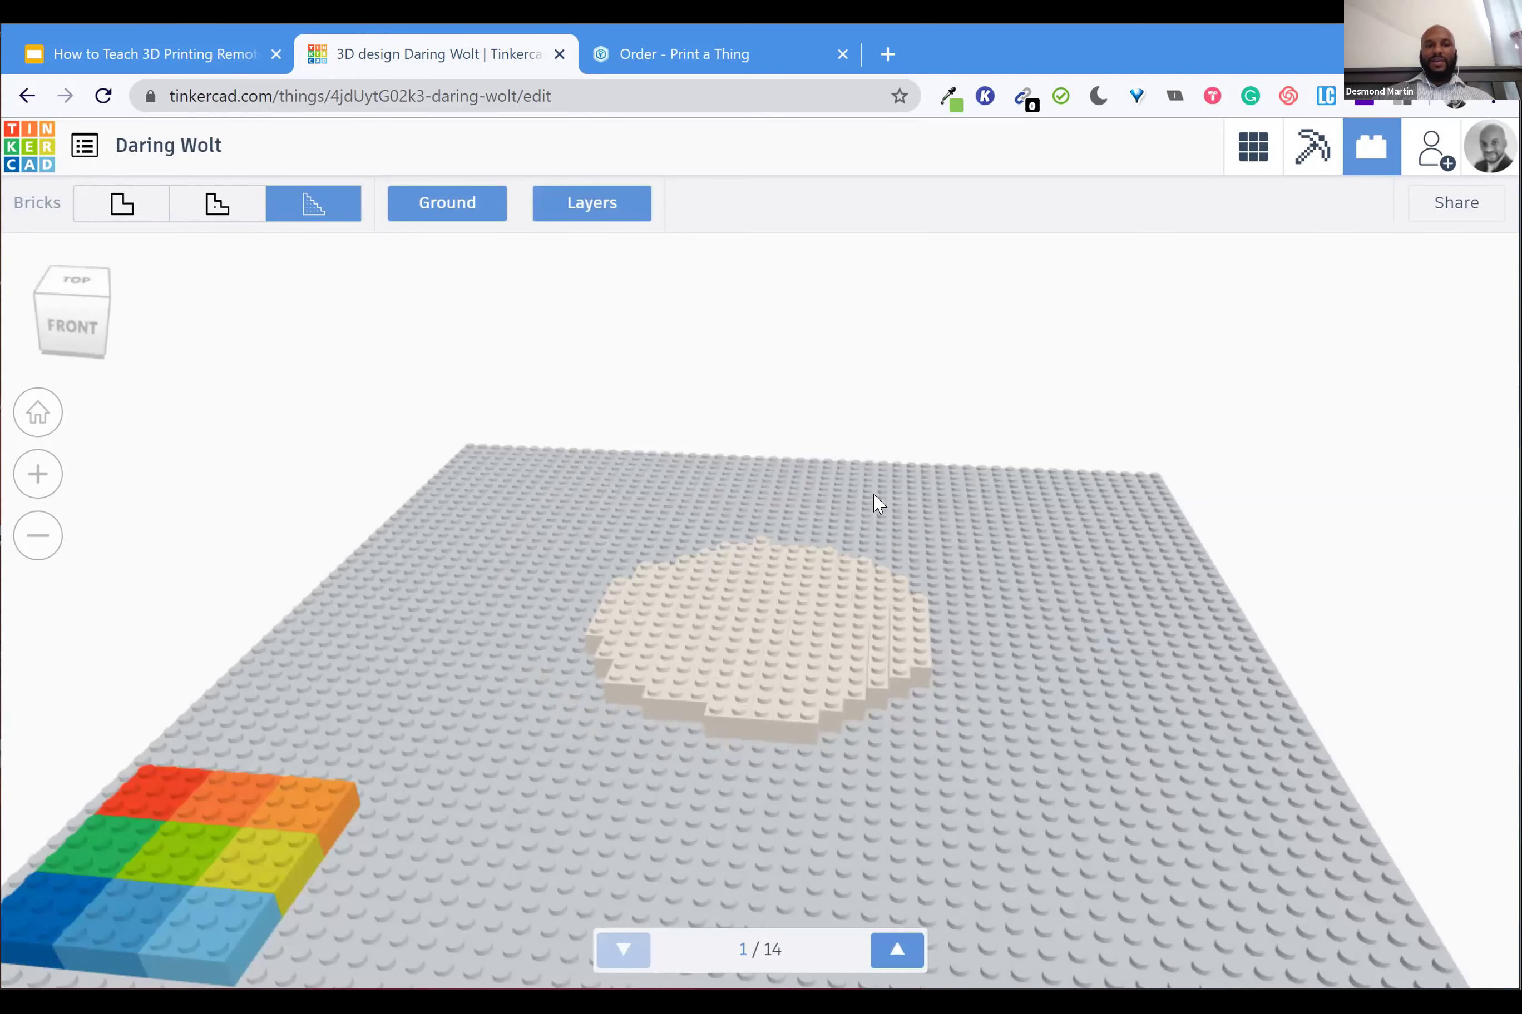
Step the 3x brick model up through its build layers to layer 11, and return to the 3D design view
left_click(896, 950)
left_click(896, 951)
left_click(896, 951)
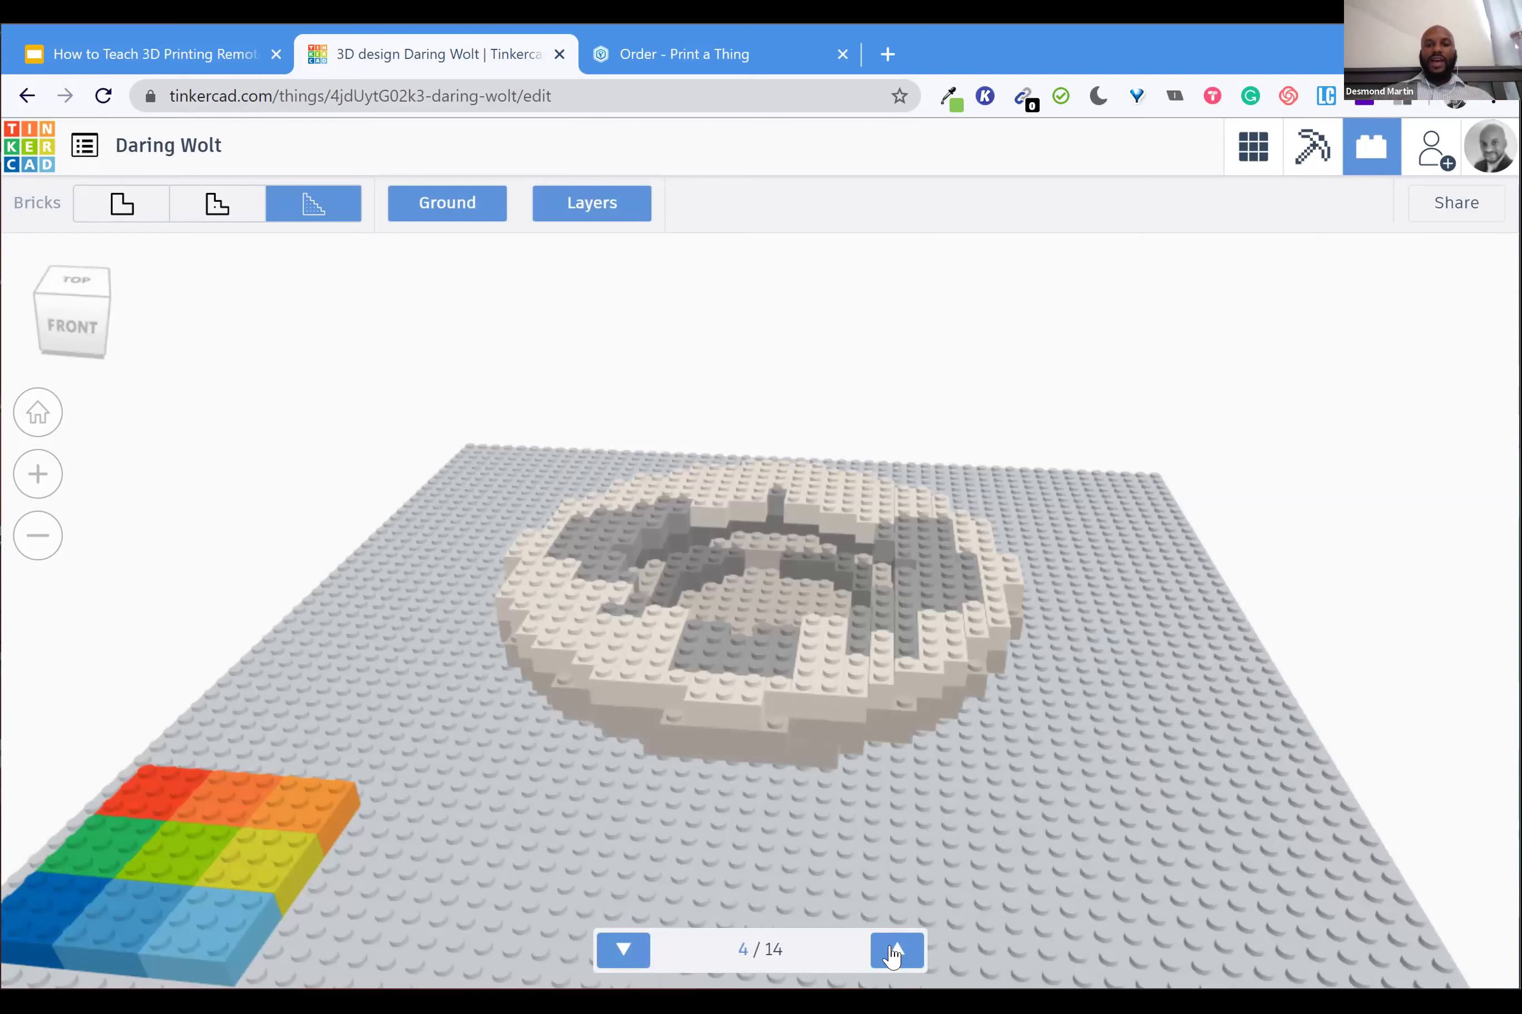
left_click(894, 951)
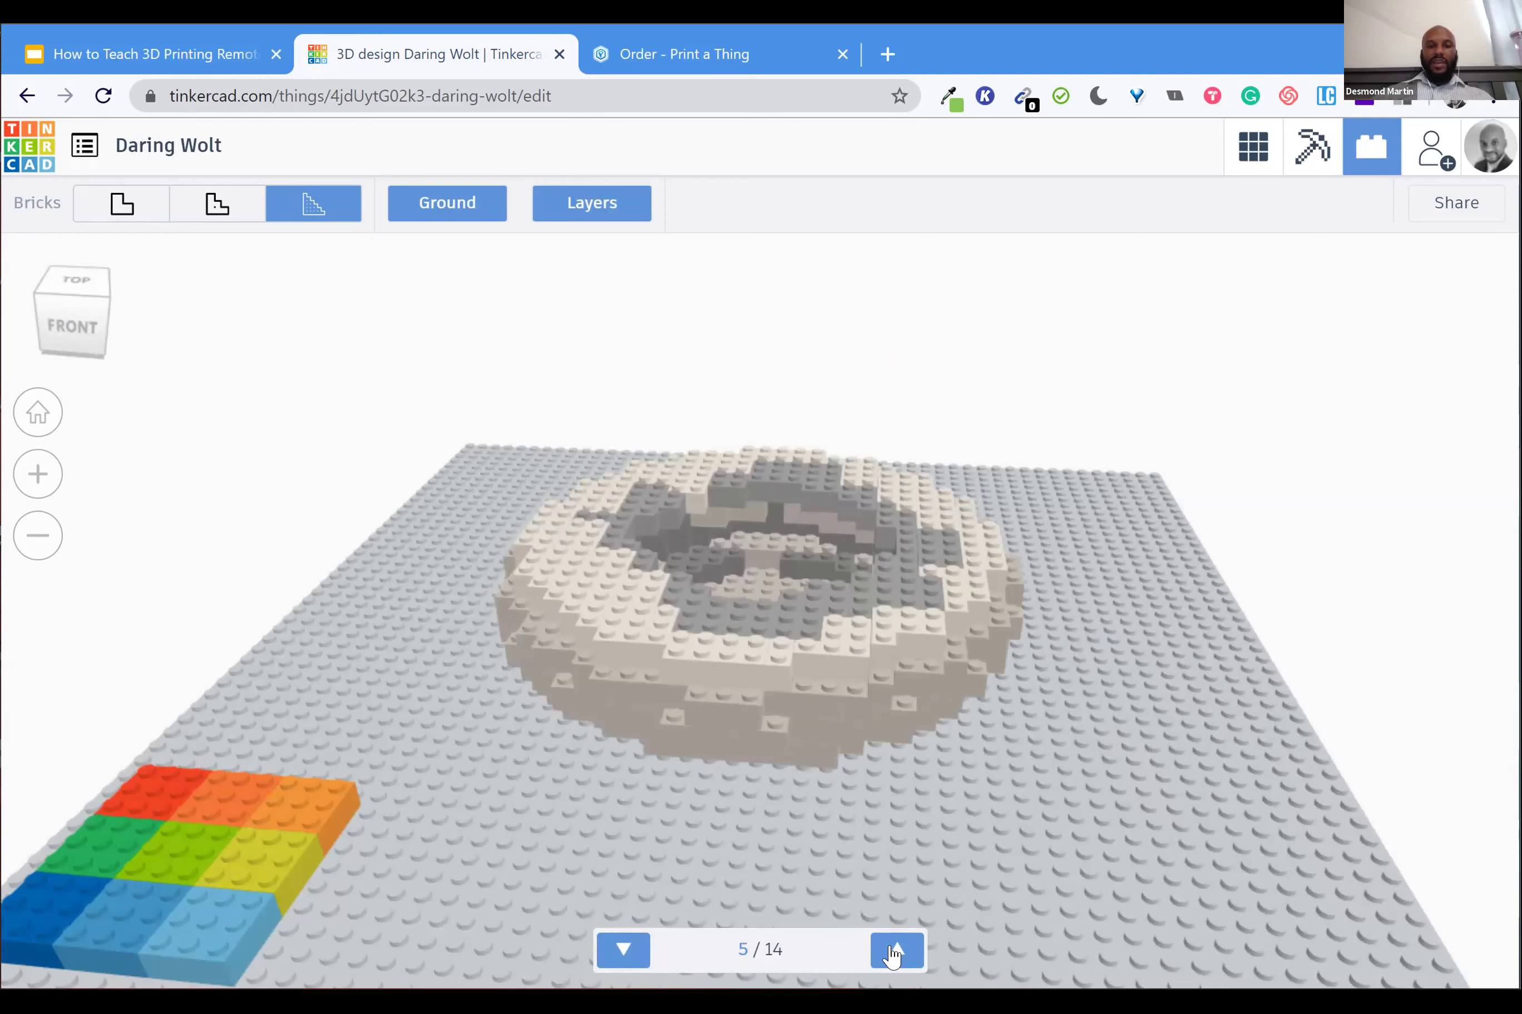
left_click(894, 952)
left_click(894, 951)
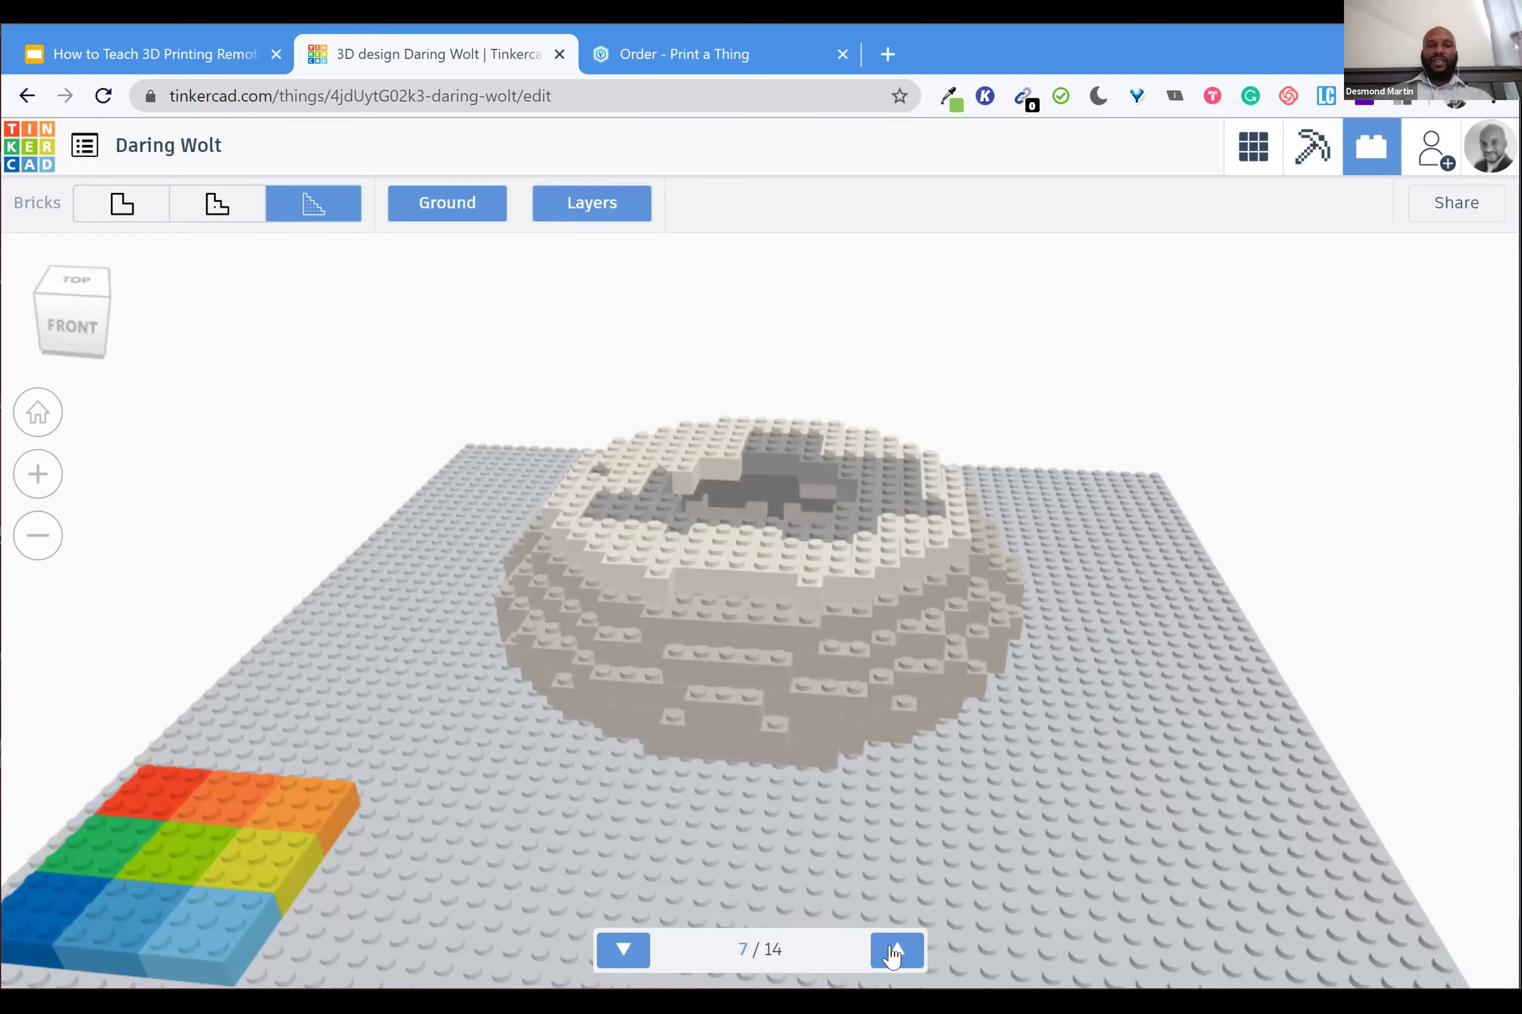
left_click(894, 951)
left_click(895, 951)
left_click(894, 951)
left_click(894, 951)
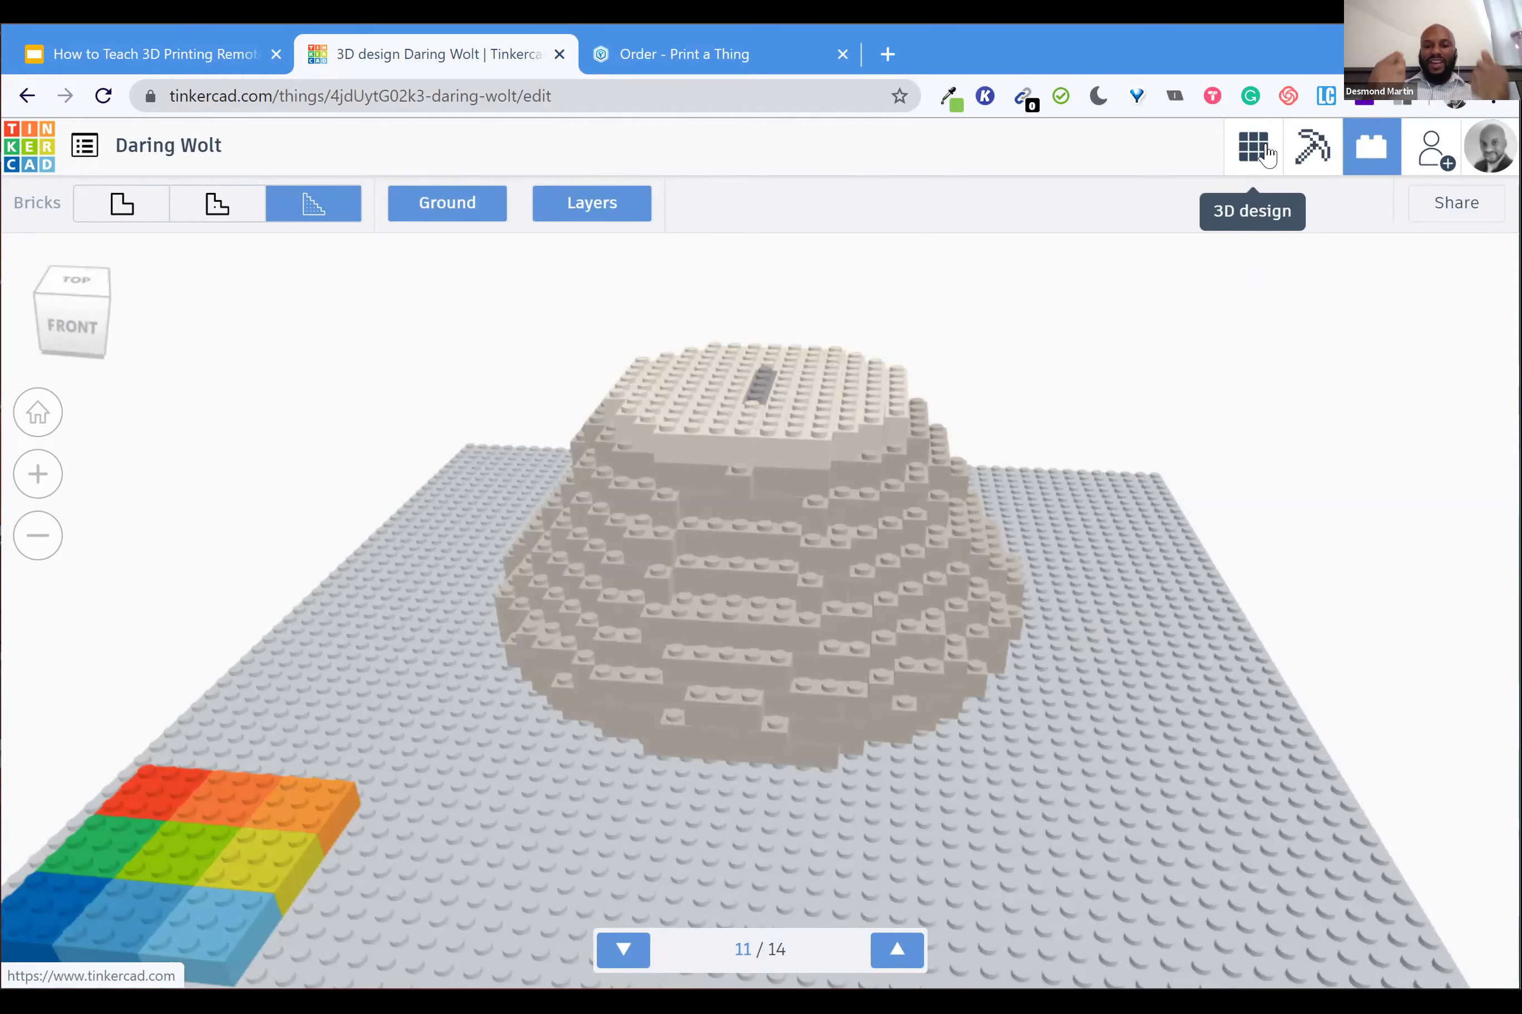
left_click(1267, 155)
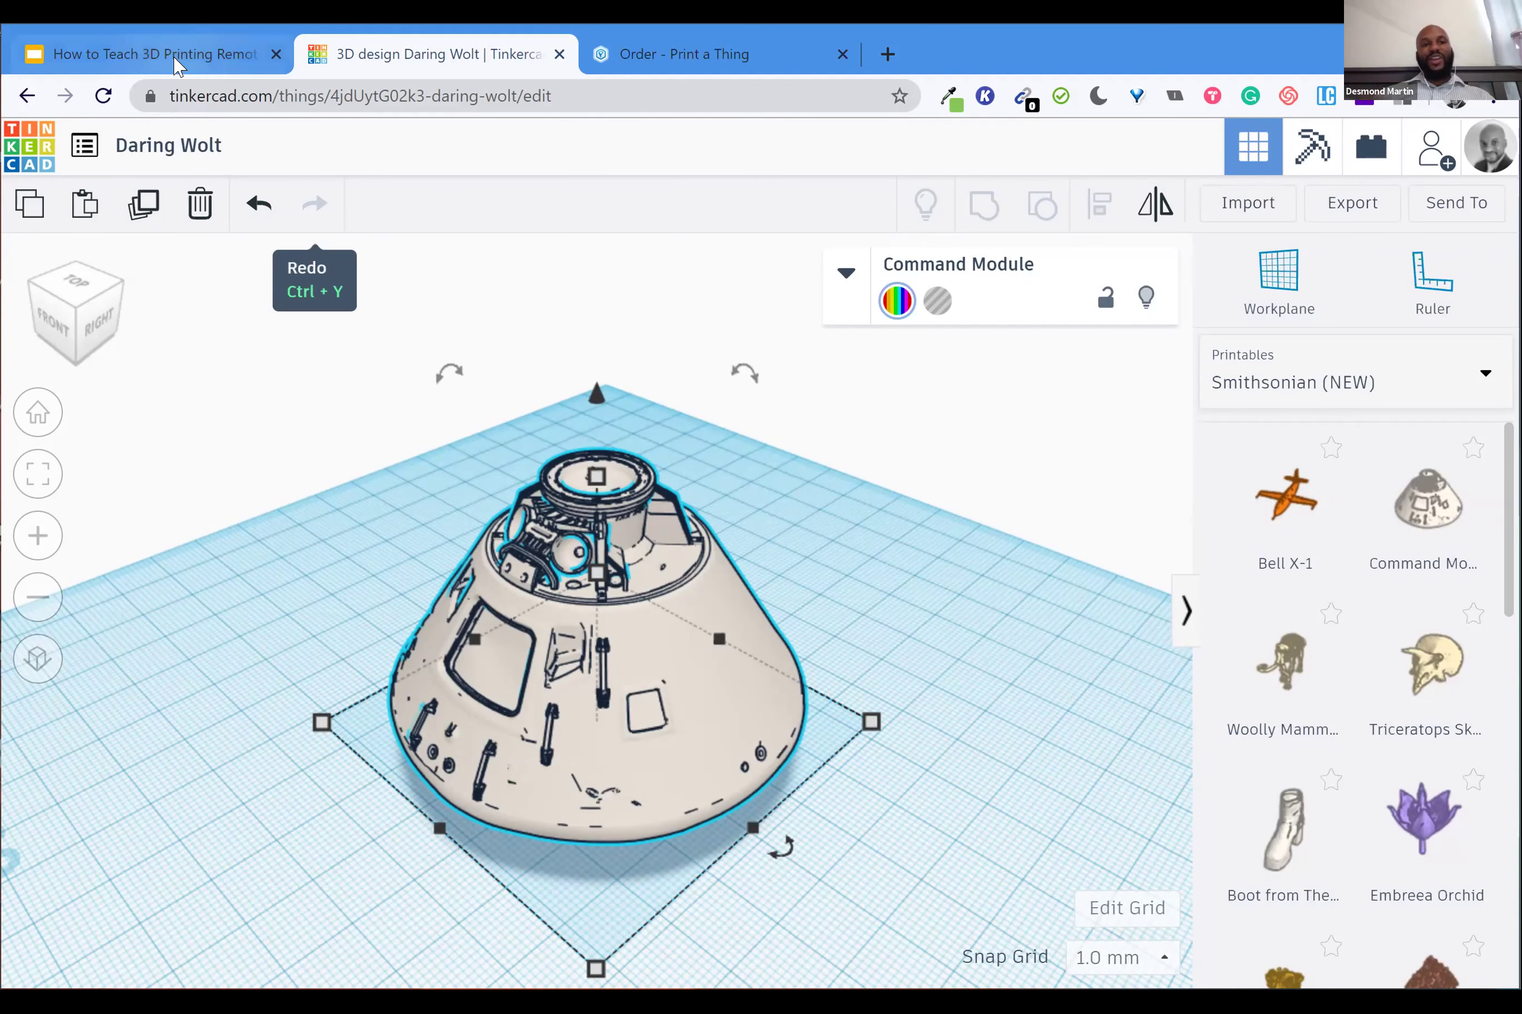
Switch to the "How to Teach 3D Printing Remotely" deck in Google Slides, present it full screen from slide 8 and advance to slide 9
left_click(155, 54)
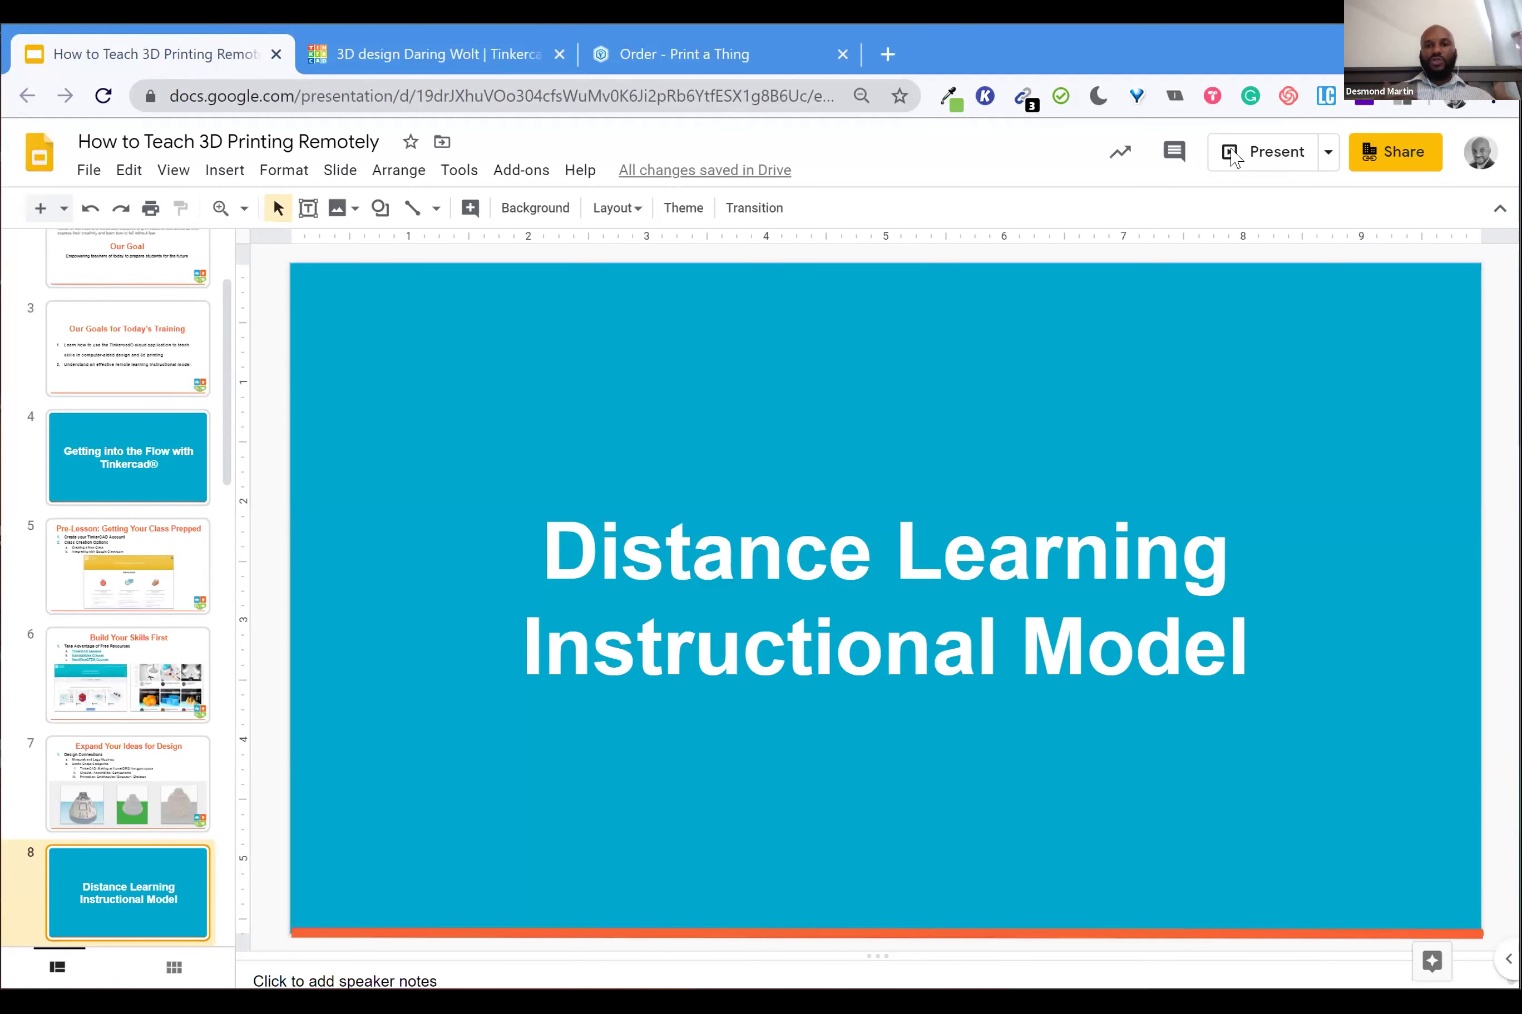
key("F11")
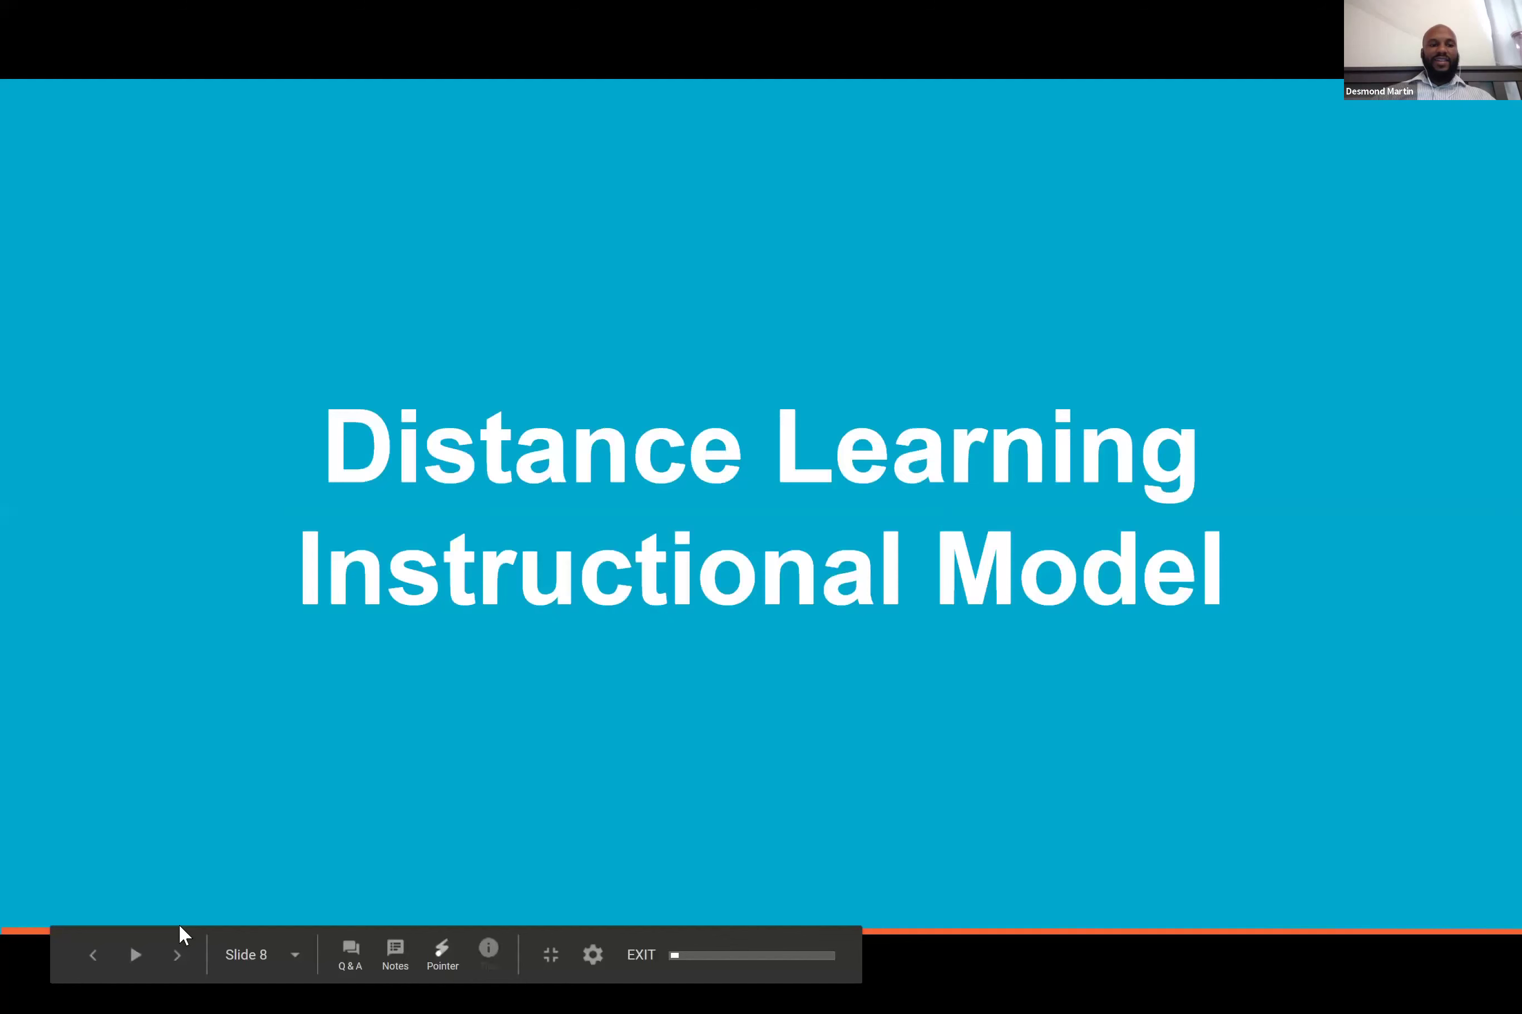
left_click(178, 955)
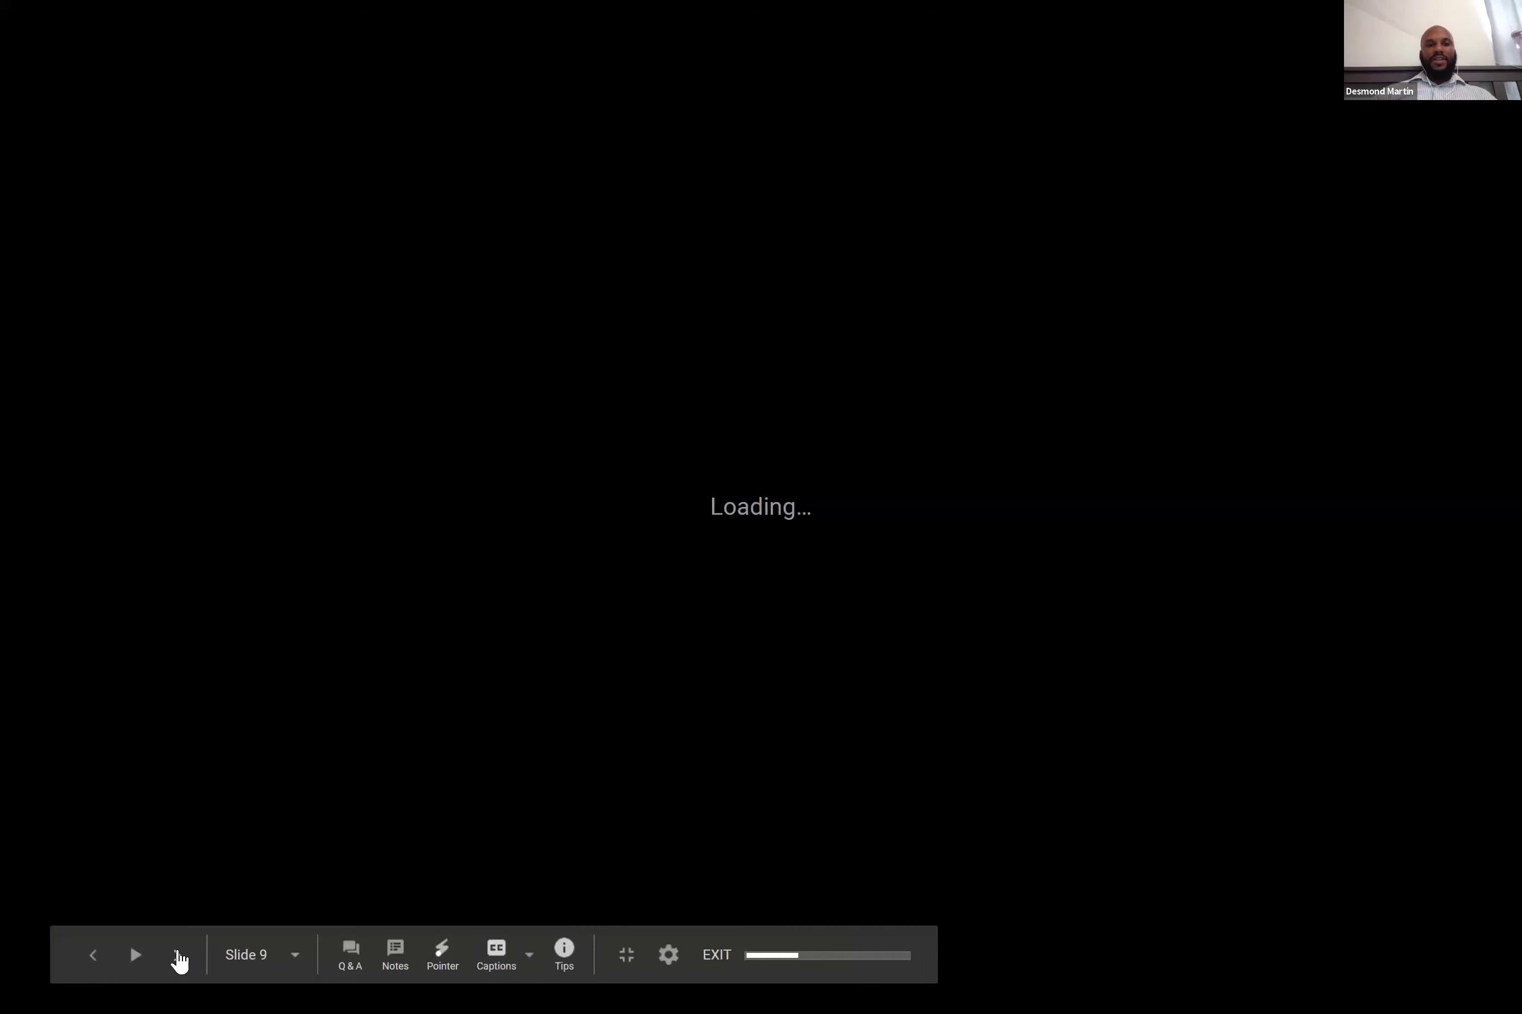